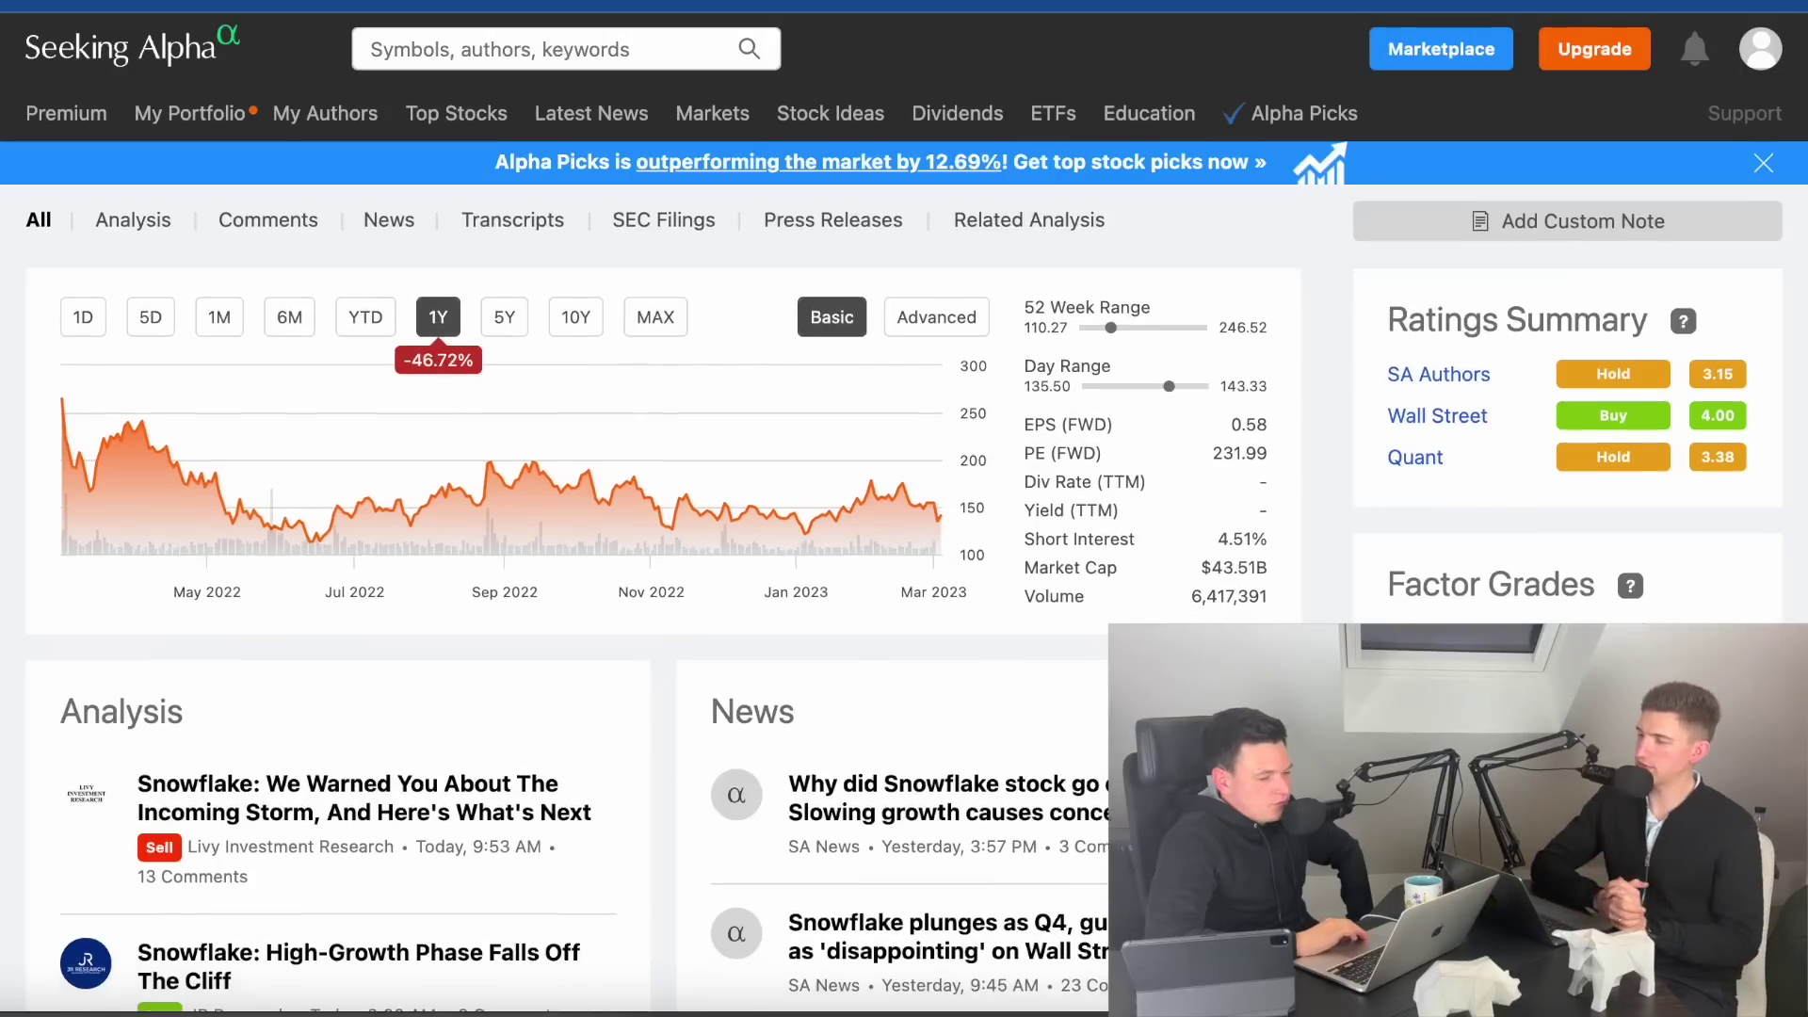
- Examine Snowflake's summary page, including earnings estimates, valuation, capital structure, trading data, ownership and peers
{"action": "scroll", "coordinate": [659, 471], "scroll_direction": "down", "scroll_amount": 15}
{"action": "scroll", "coordinate": [659, 471], "scroll_direction": "down", "scroll_amount": 10}
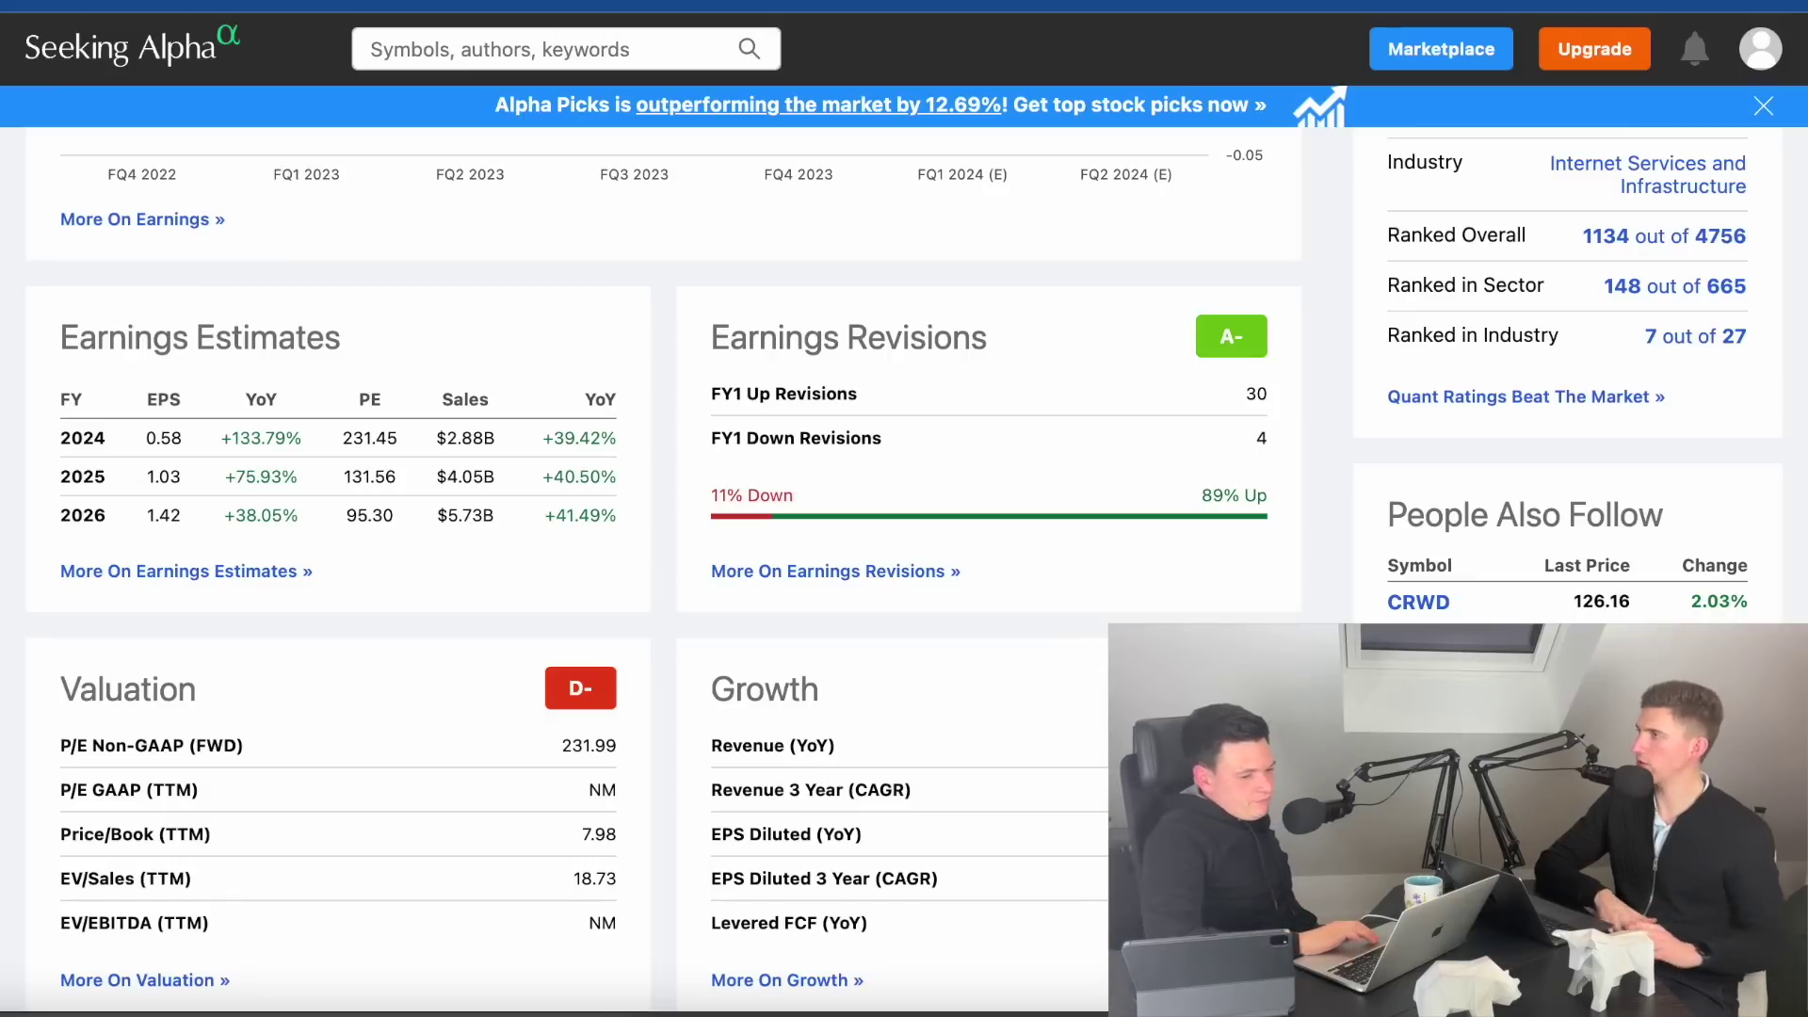
{"action": "scroll", "coordinate": [659, 565], "scroll_direction": "down", "scroll_amount": 5}
{"action": "scroll", "coordinate": [660, 565], "scroll_direction": "down", "scroll_amount": 8}
{"action": "scroll", "coordinate": [659, 565], "scroll_direction": "up", "scroll_amount": 4}
{"action": "scroll", "coordinate": [660, 566], "scroll_direction": "down", "scroll_amount": 5}
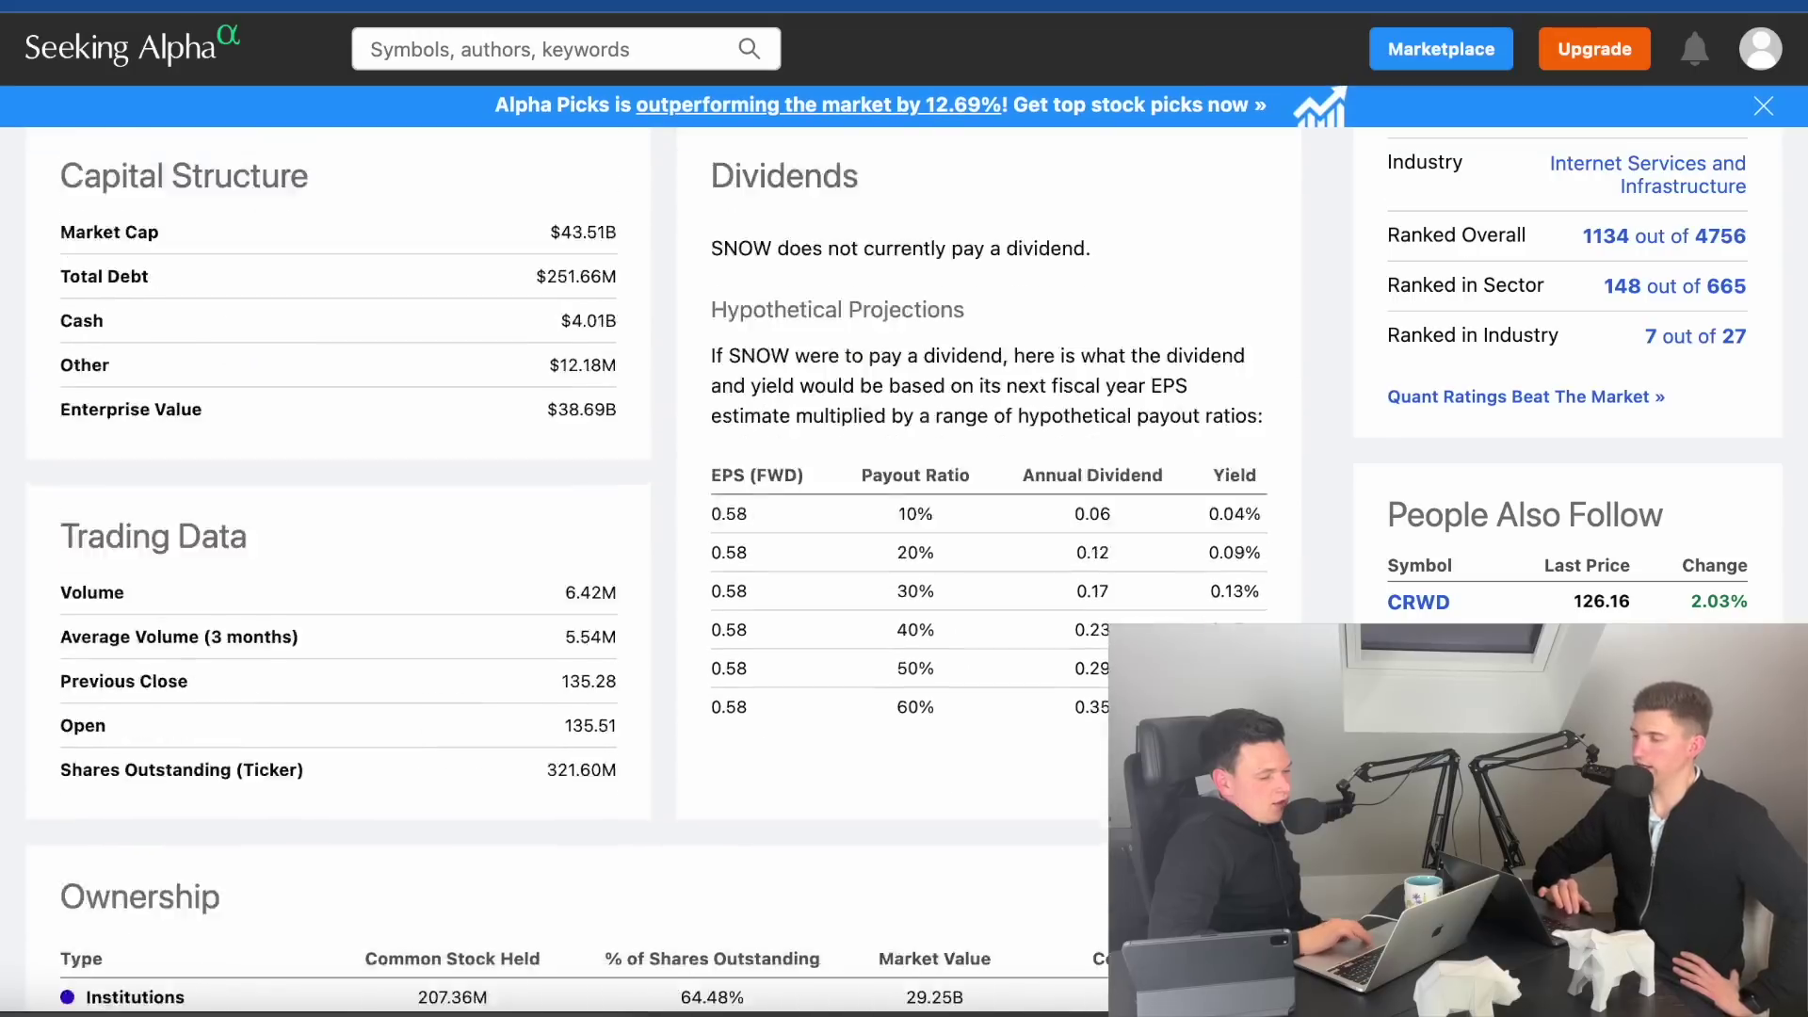
{"action": "scroll", "coordinate": [660, 565], "scroll_direction": "down", "scroll_amount": 7}
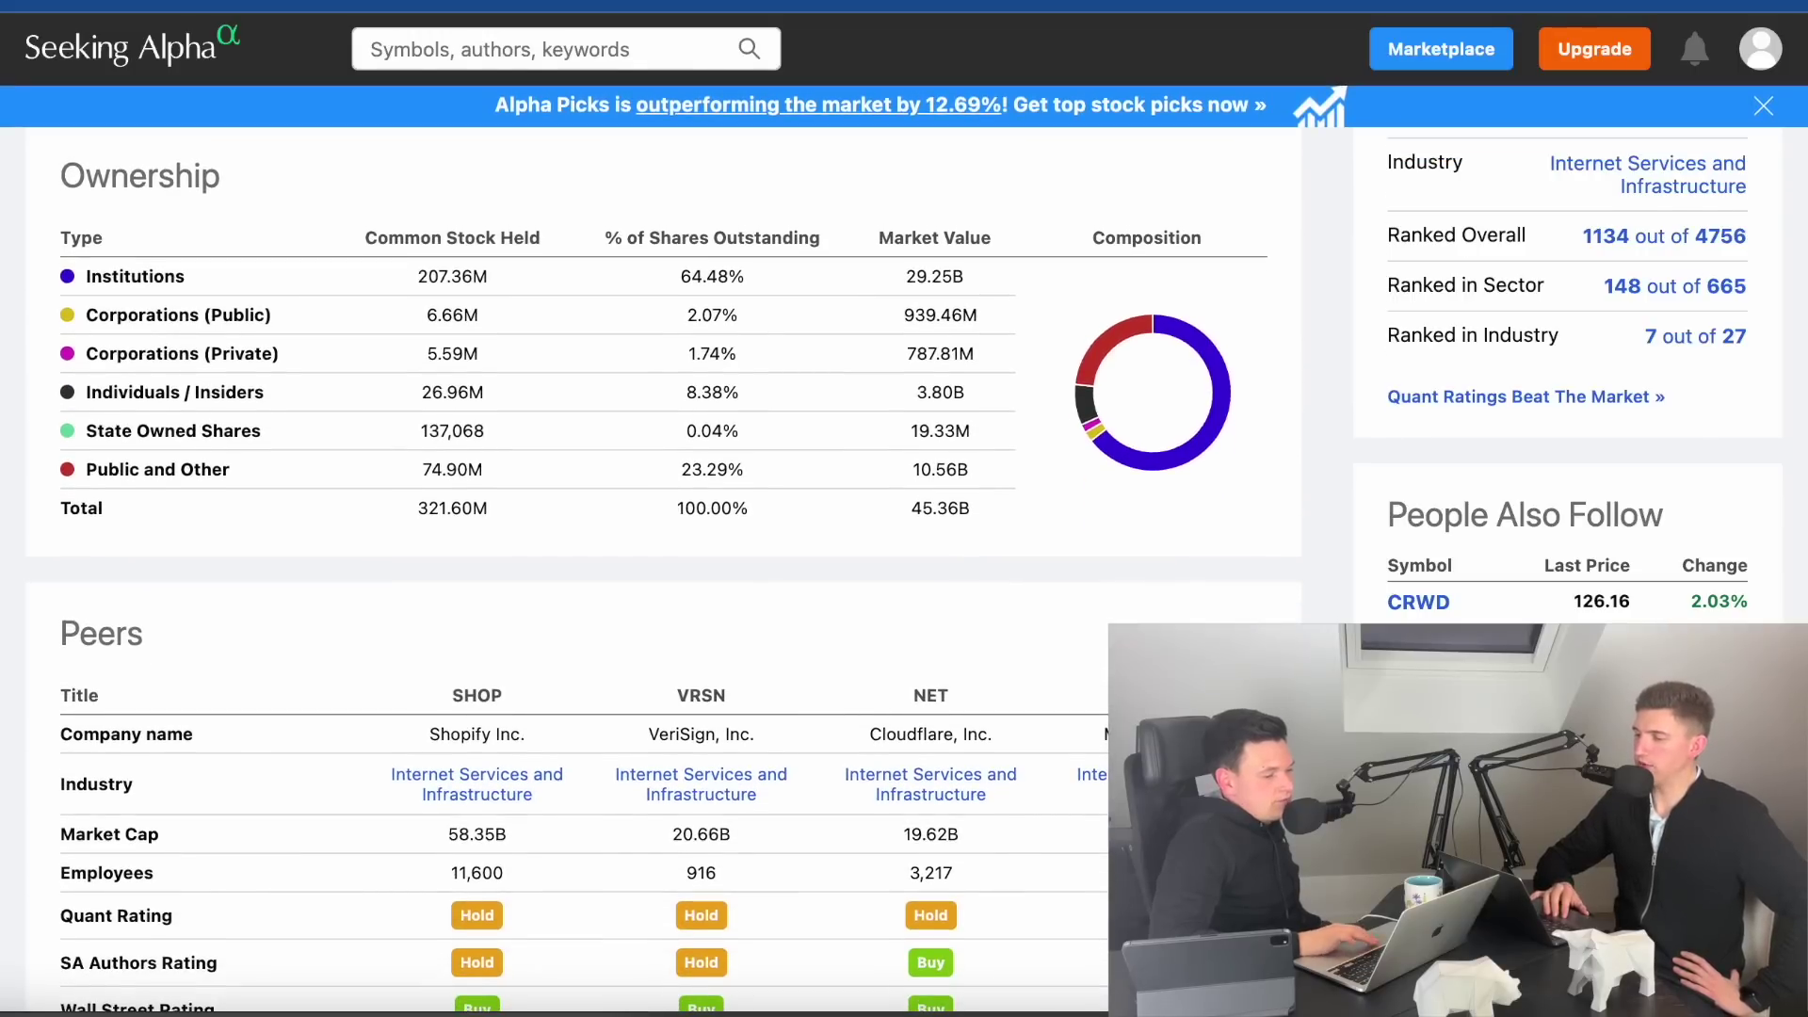
{"action": "scroll", "coordinate": [659, 566], "scroll_direction": "up", "scroll_amount": 20}
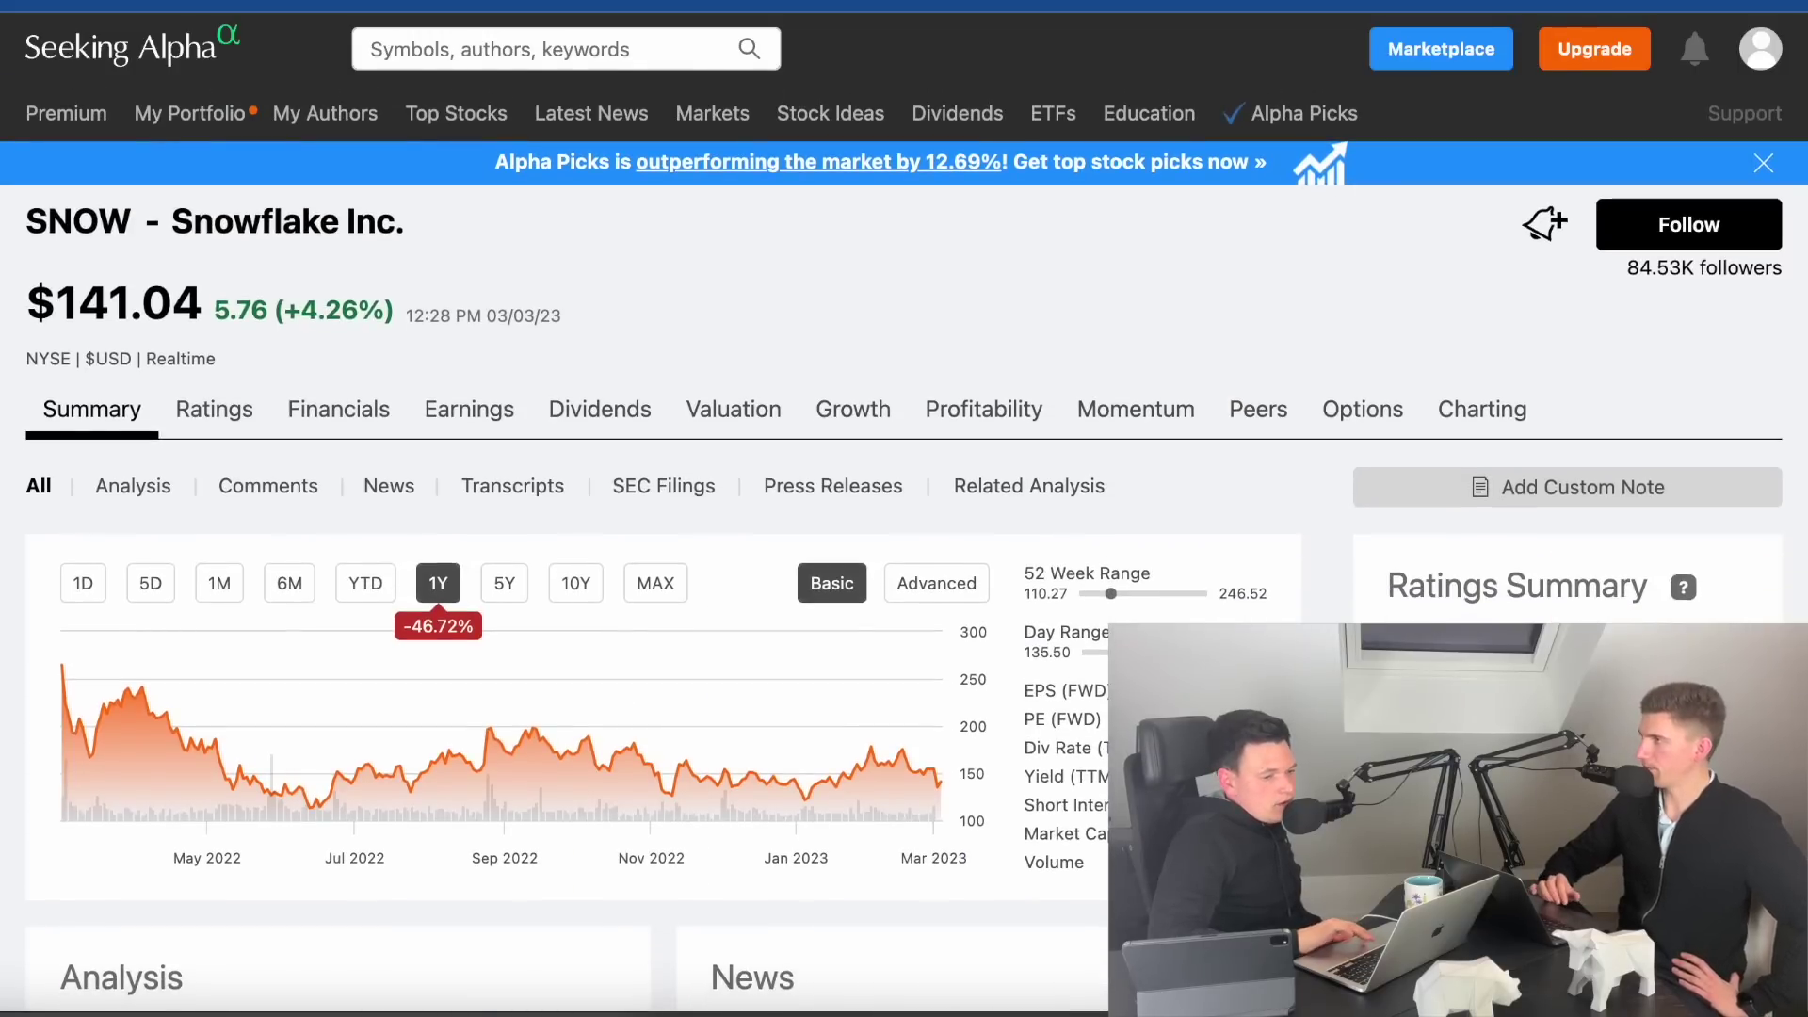
- Open the bookmarked Depot spreadsheet in a new Google Sheets tab and select Broadcom's GUV cell on the Depot sheet
{"action": "key", "text": "ctrl+t"}
{"action": "left_click", "coordinate": [331, 5]}
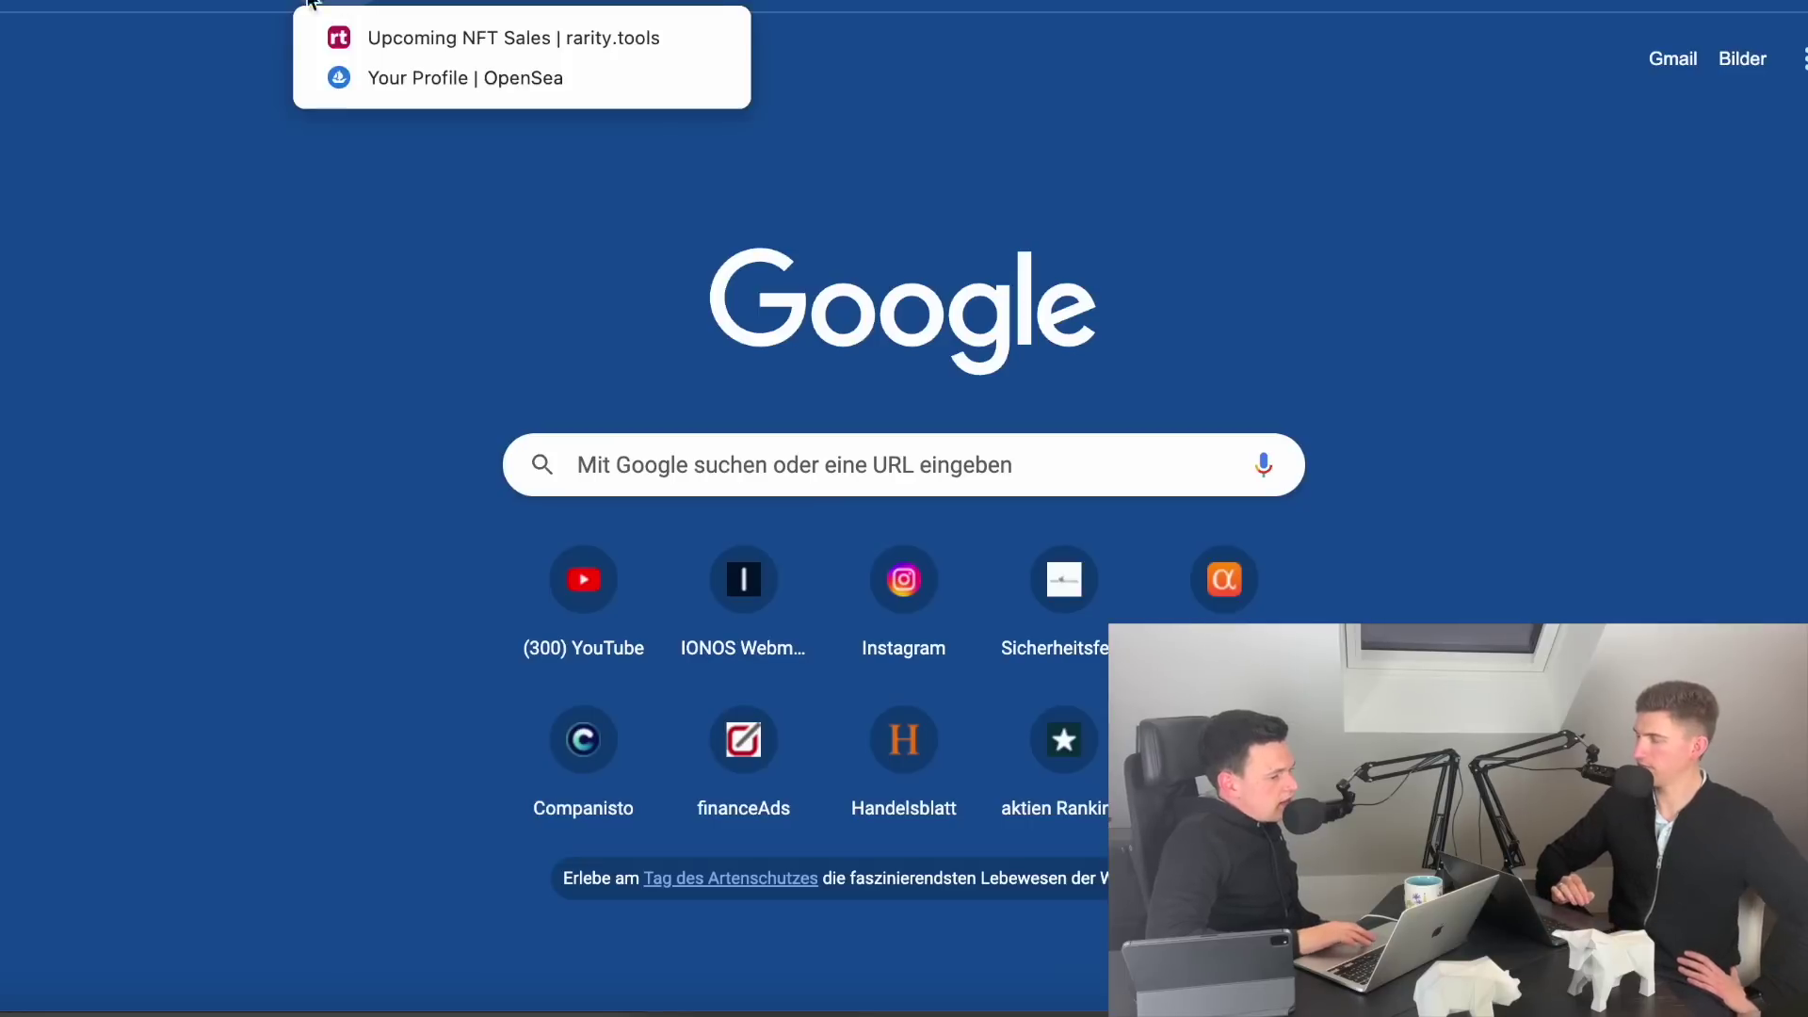
{"action": "mouse_move", "coordinate": [565, 3]}
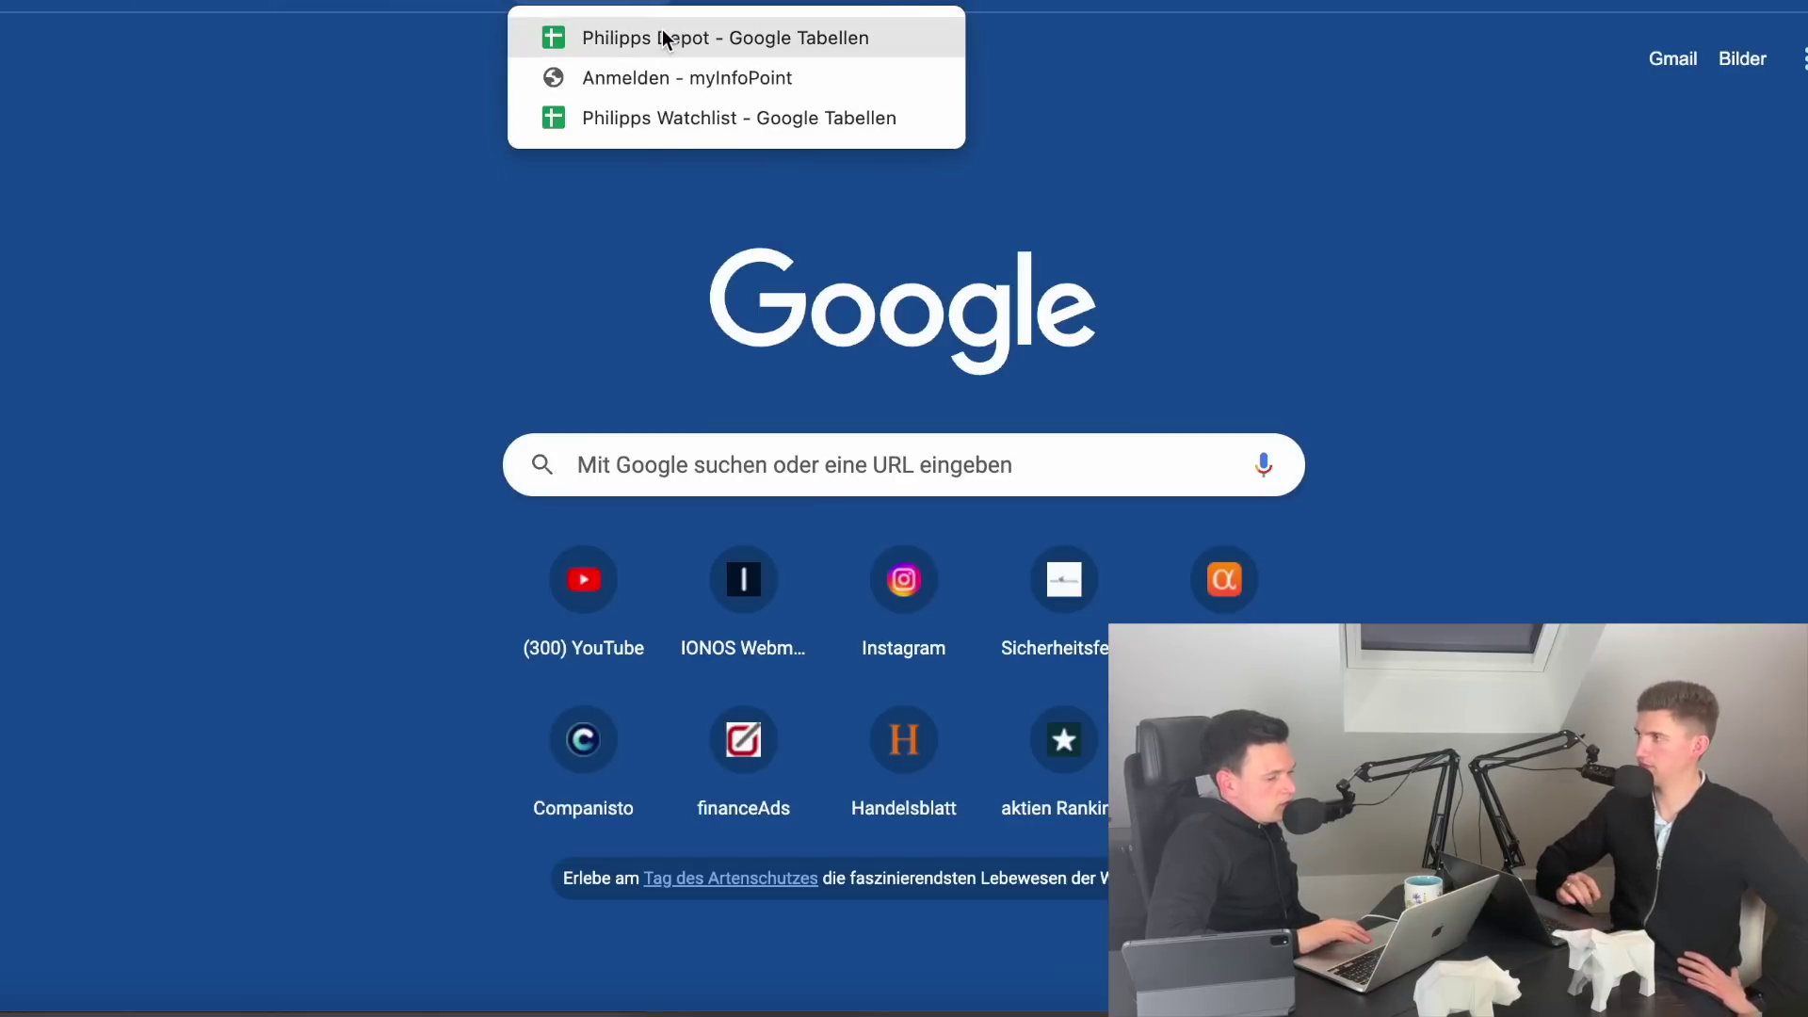
{"action": "left_click", "coordinate": [295, 360]}
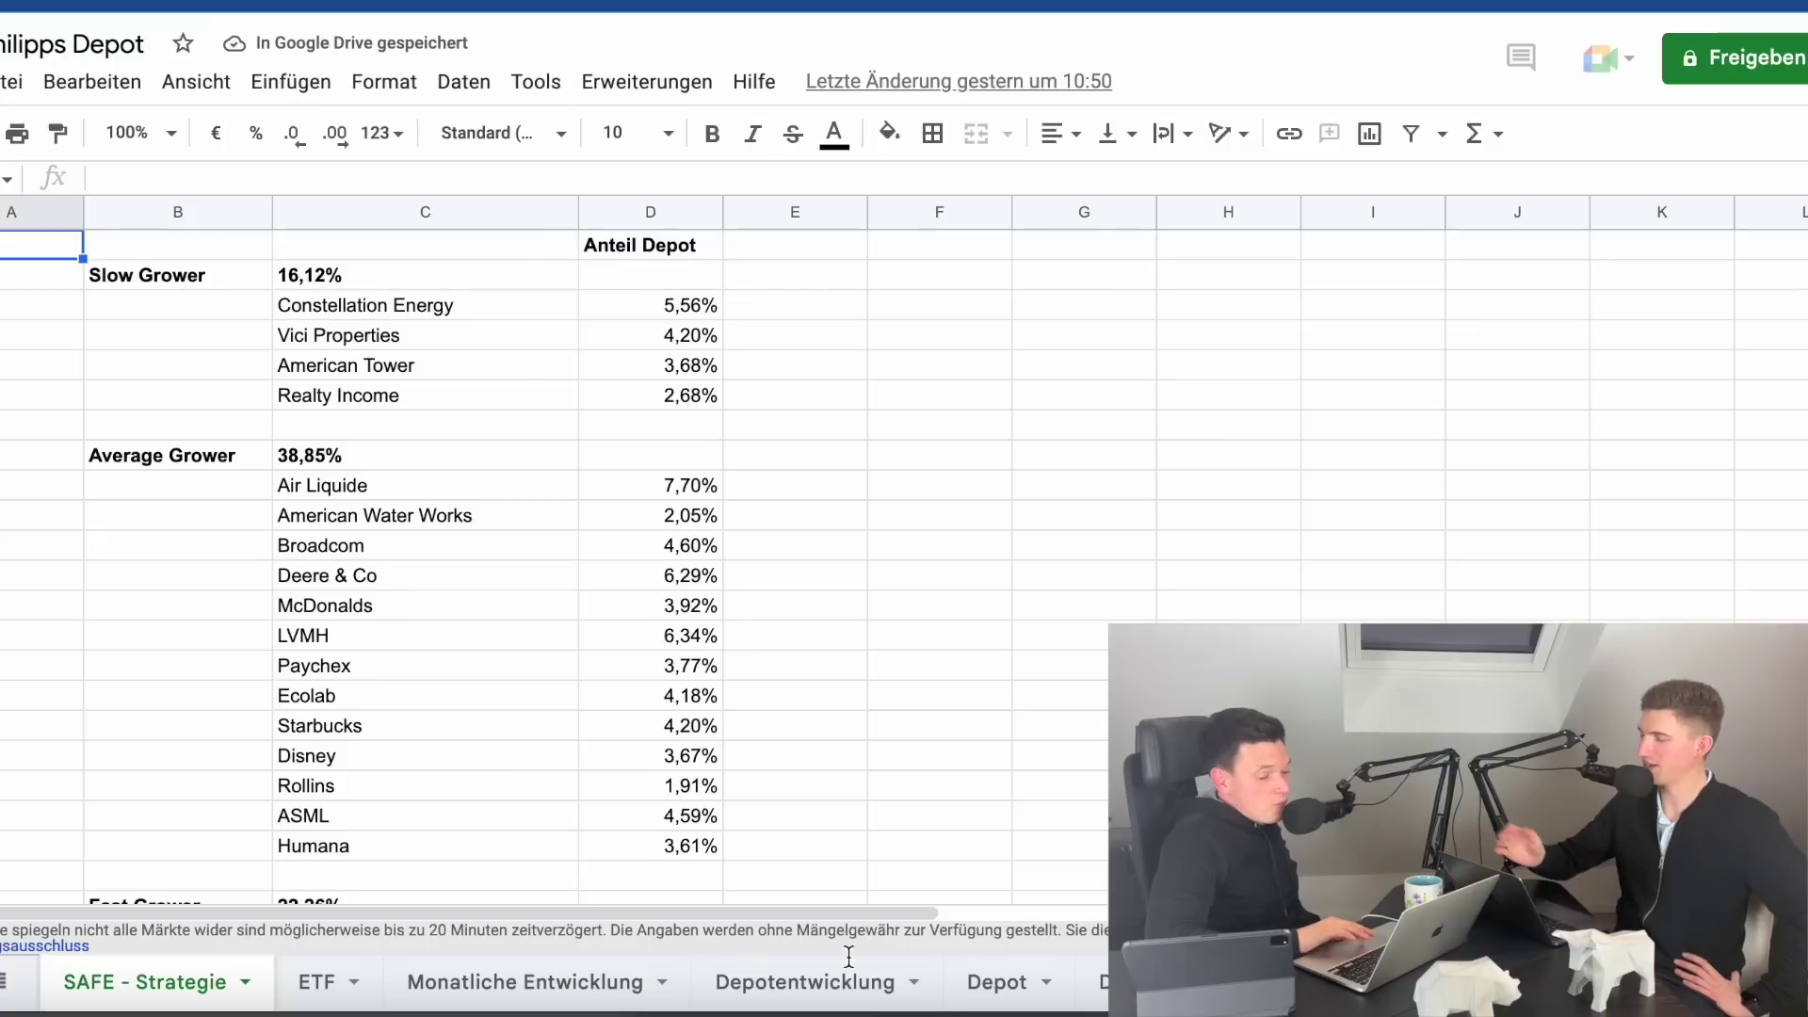
{"action": "left_click", "coordinate": [996, 981]}
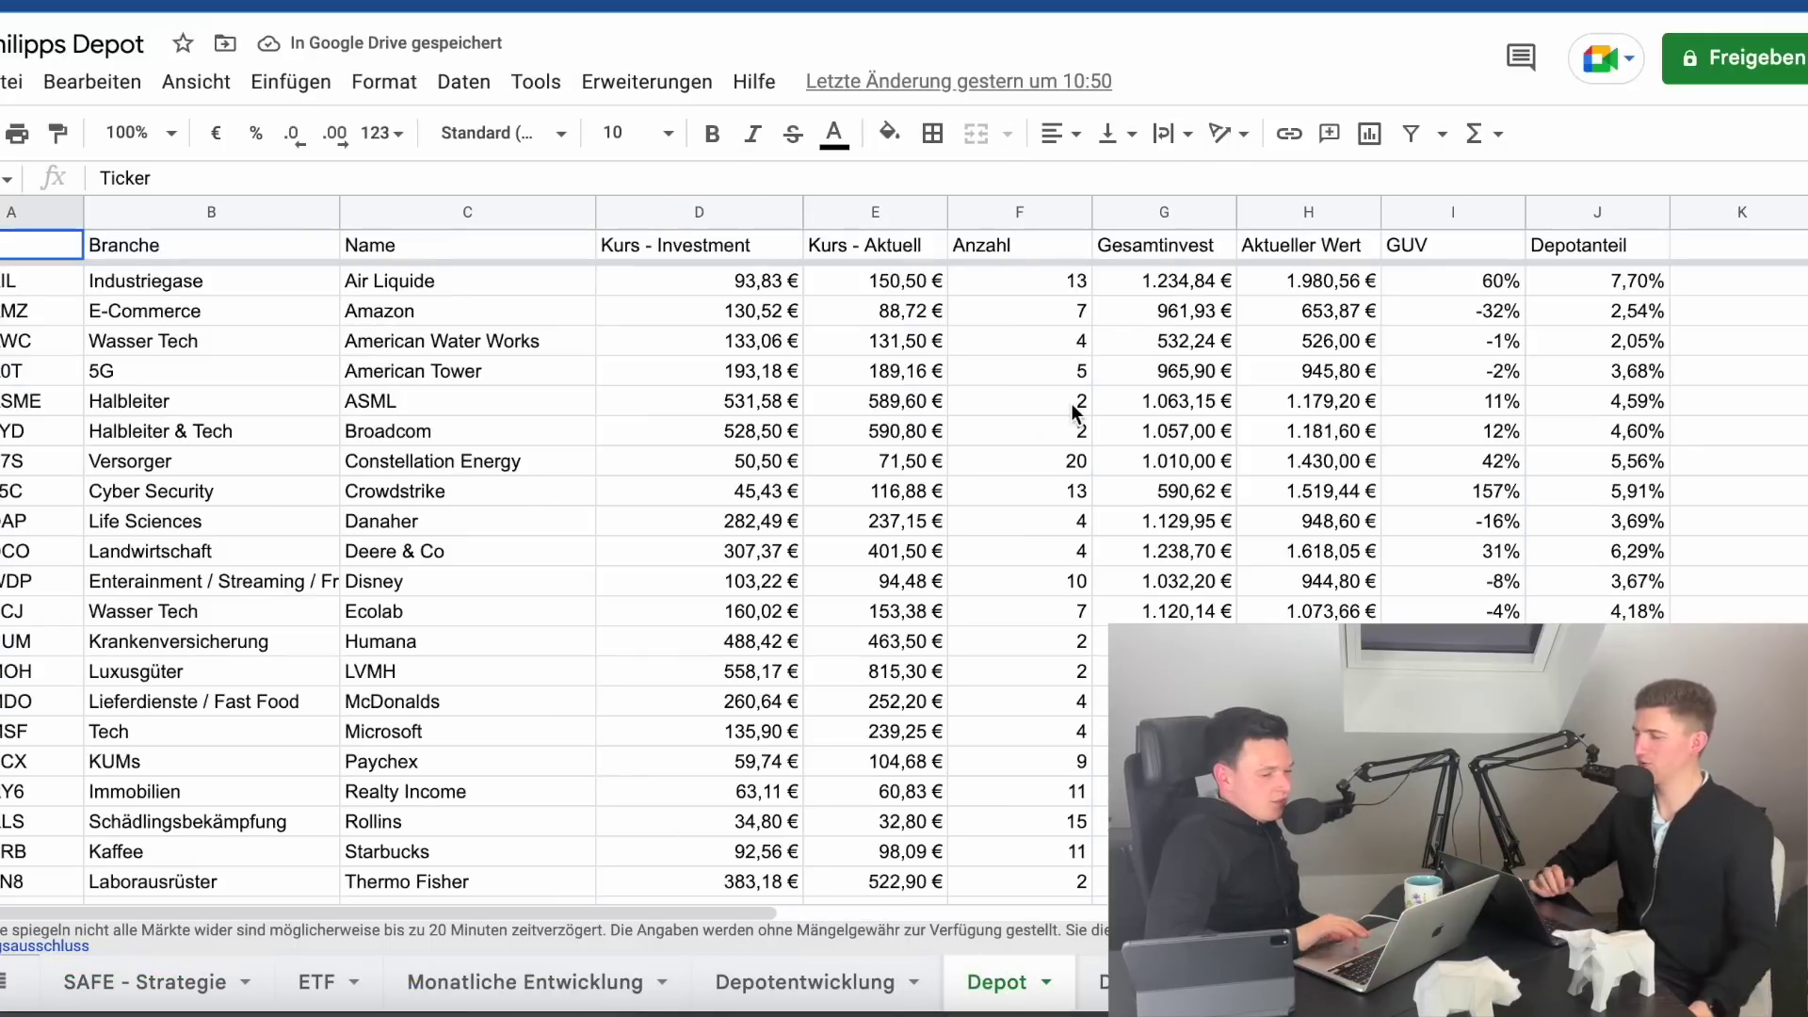
{"action": "left_click", "coordinate": [1489, 437]}
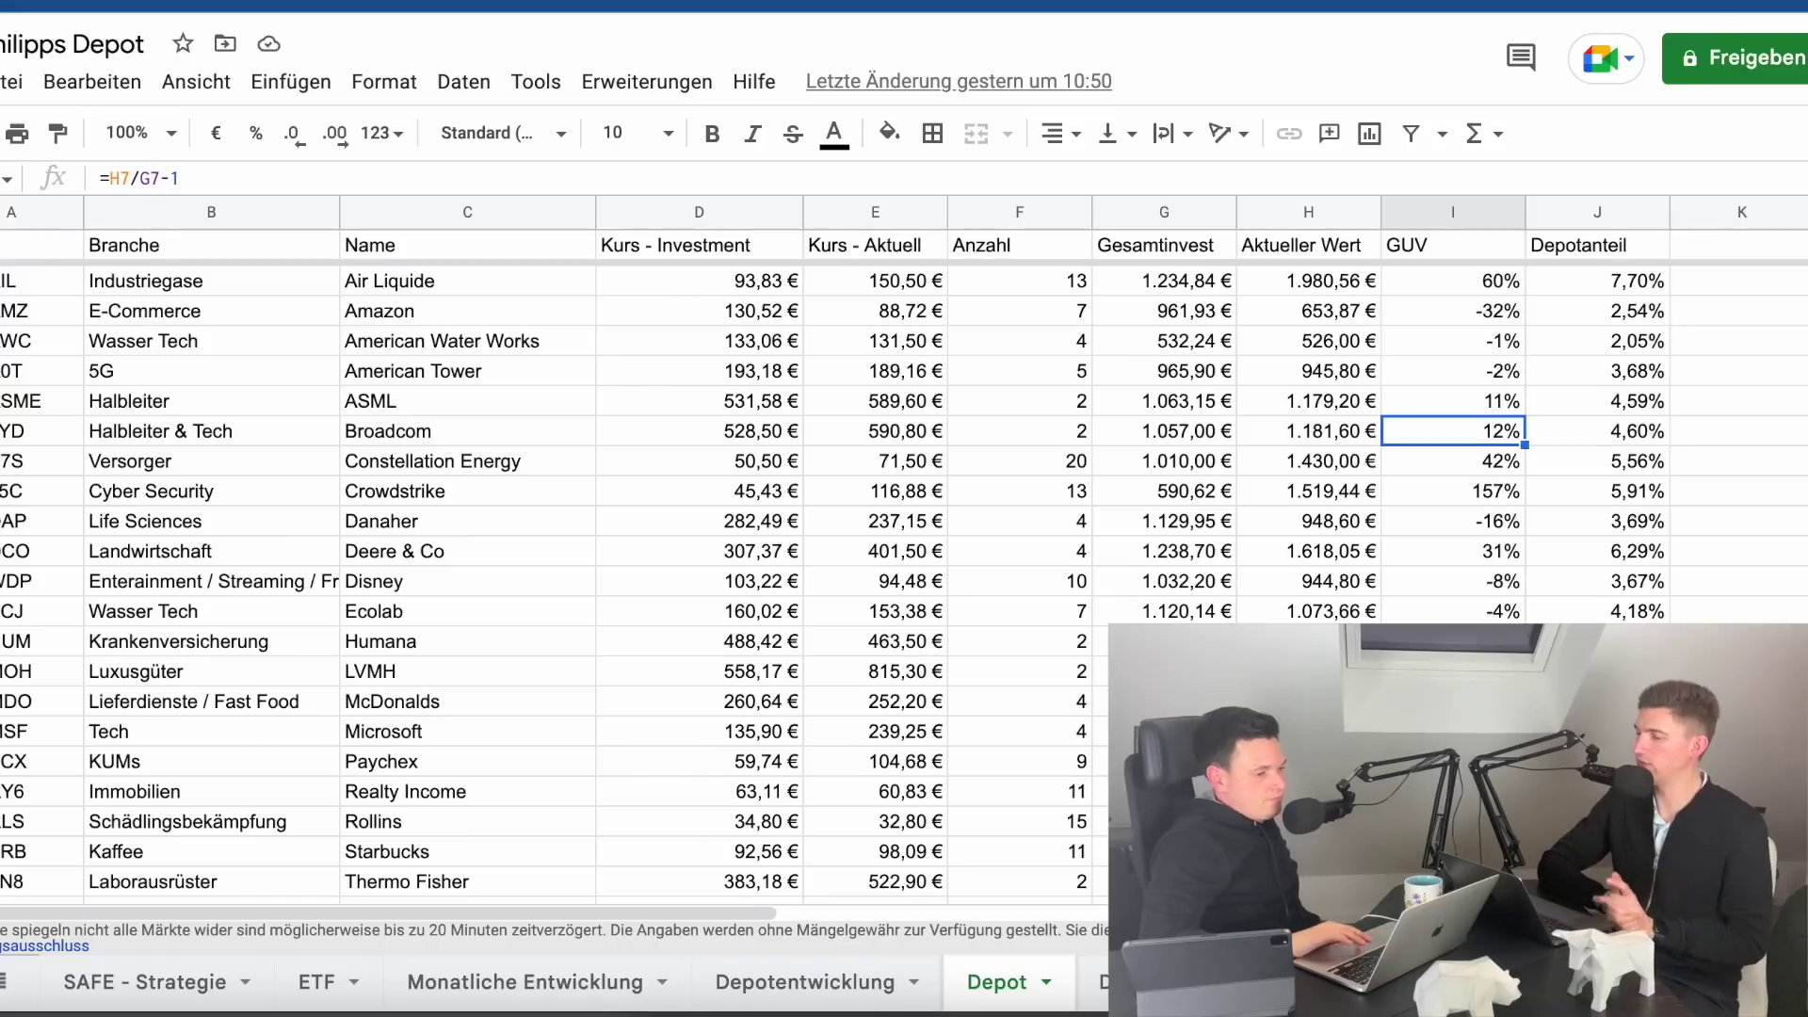
- Check Broadcom's January to March 2023 performance on the Depotentwicklung sheet
{"action": "left_click", "coordinate": [857, 979]}
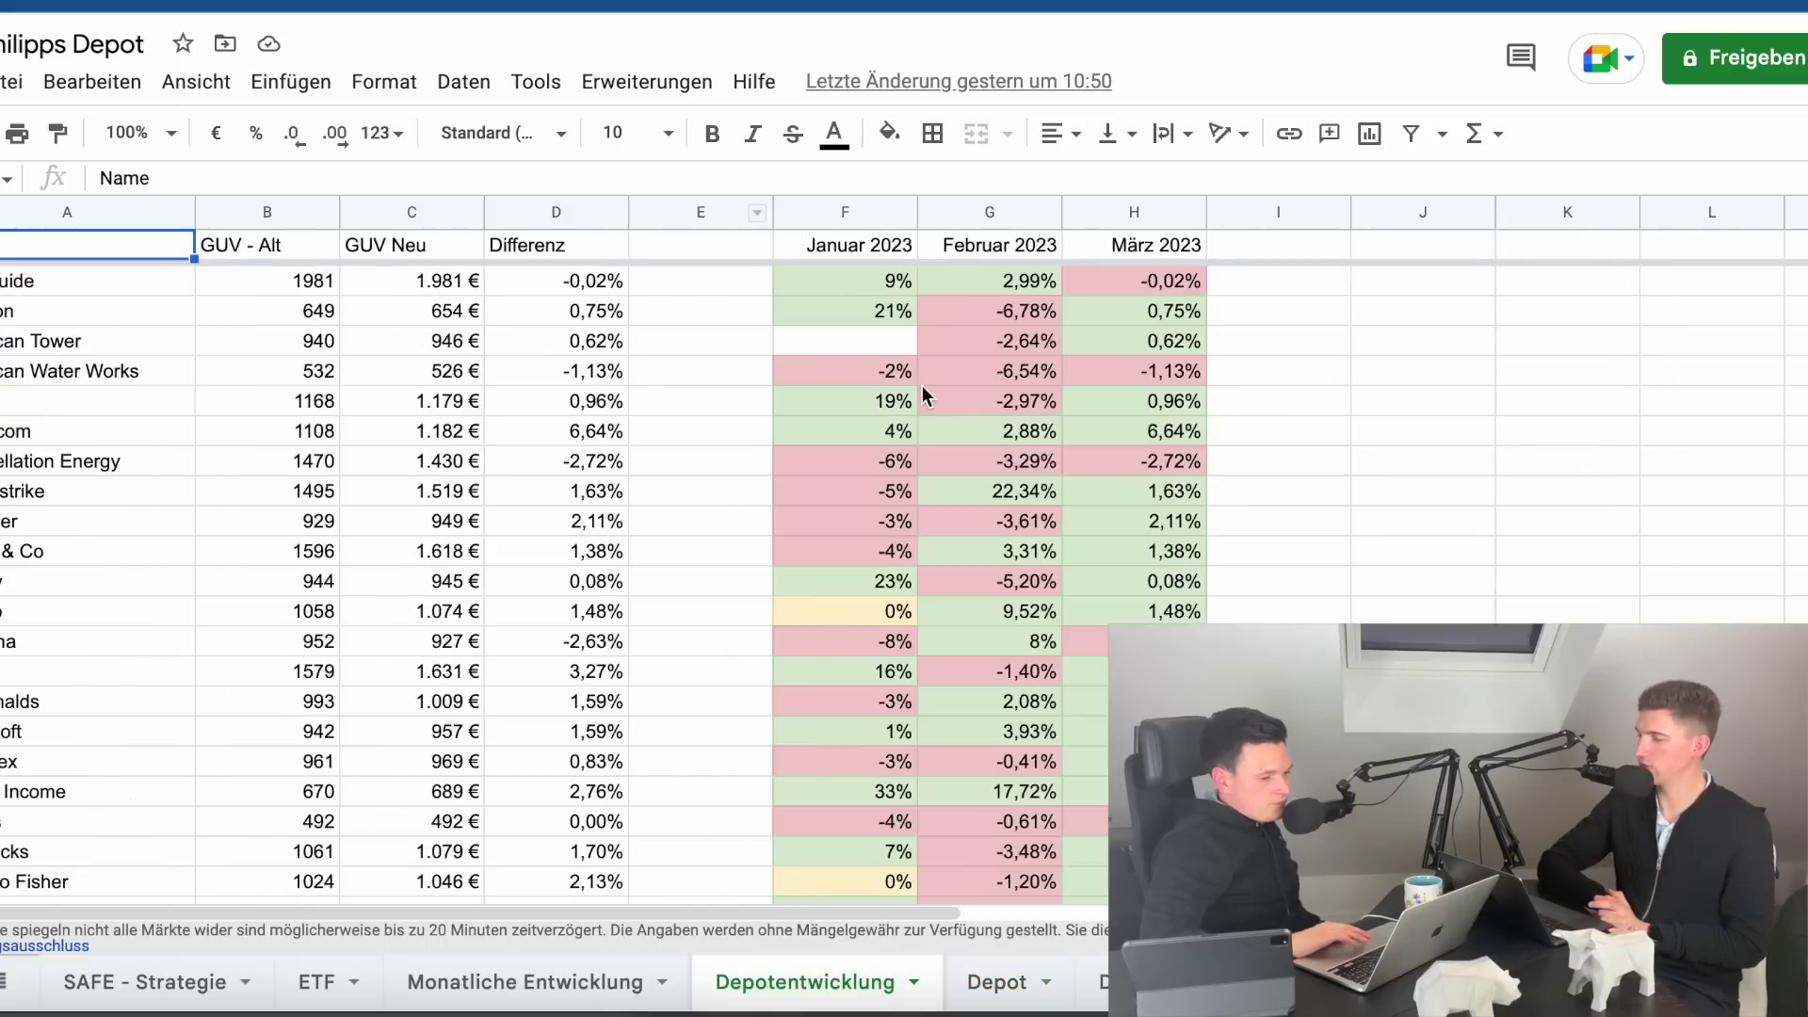
{"action": "left_click", "coordinate": [1083, 420]}
{"action": "left_click", "coordinate": [1470, 322]}
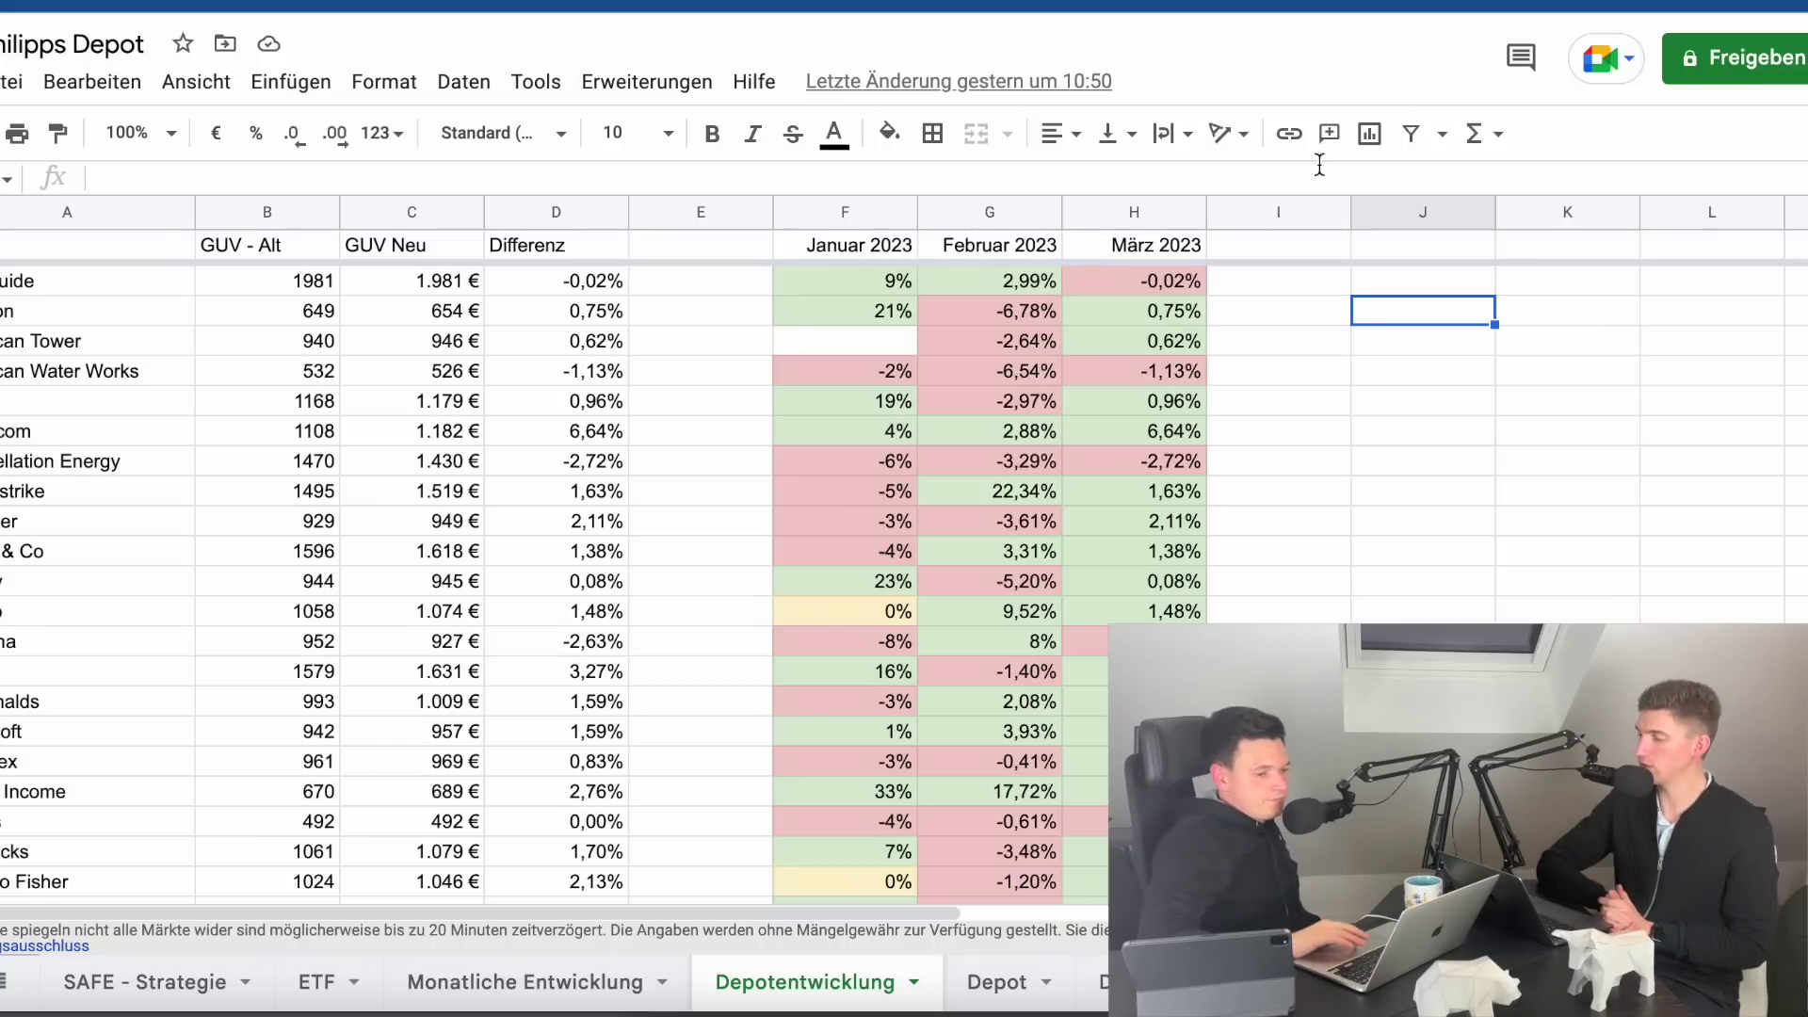
{"action": "left_click_drag", "start_coordinate": [859, 435], "coordinate": [1208, 435]}
{"action": "left_click", "coordinate": [1422, 371]}
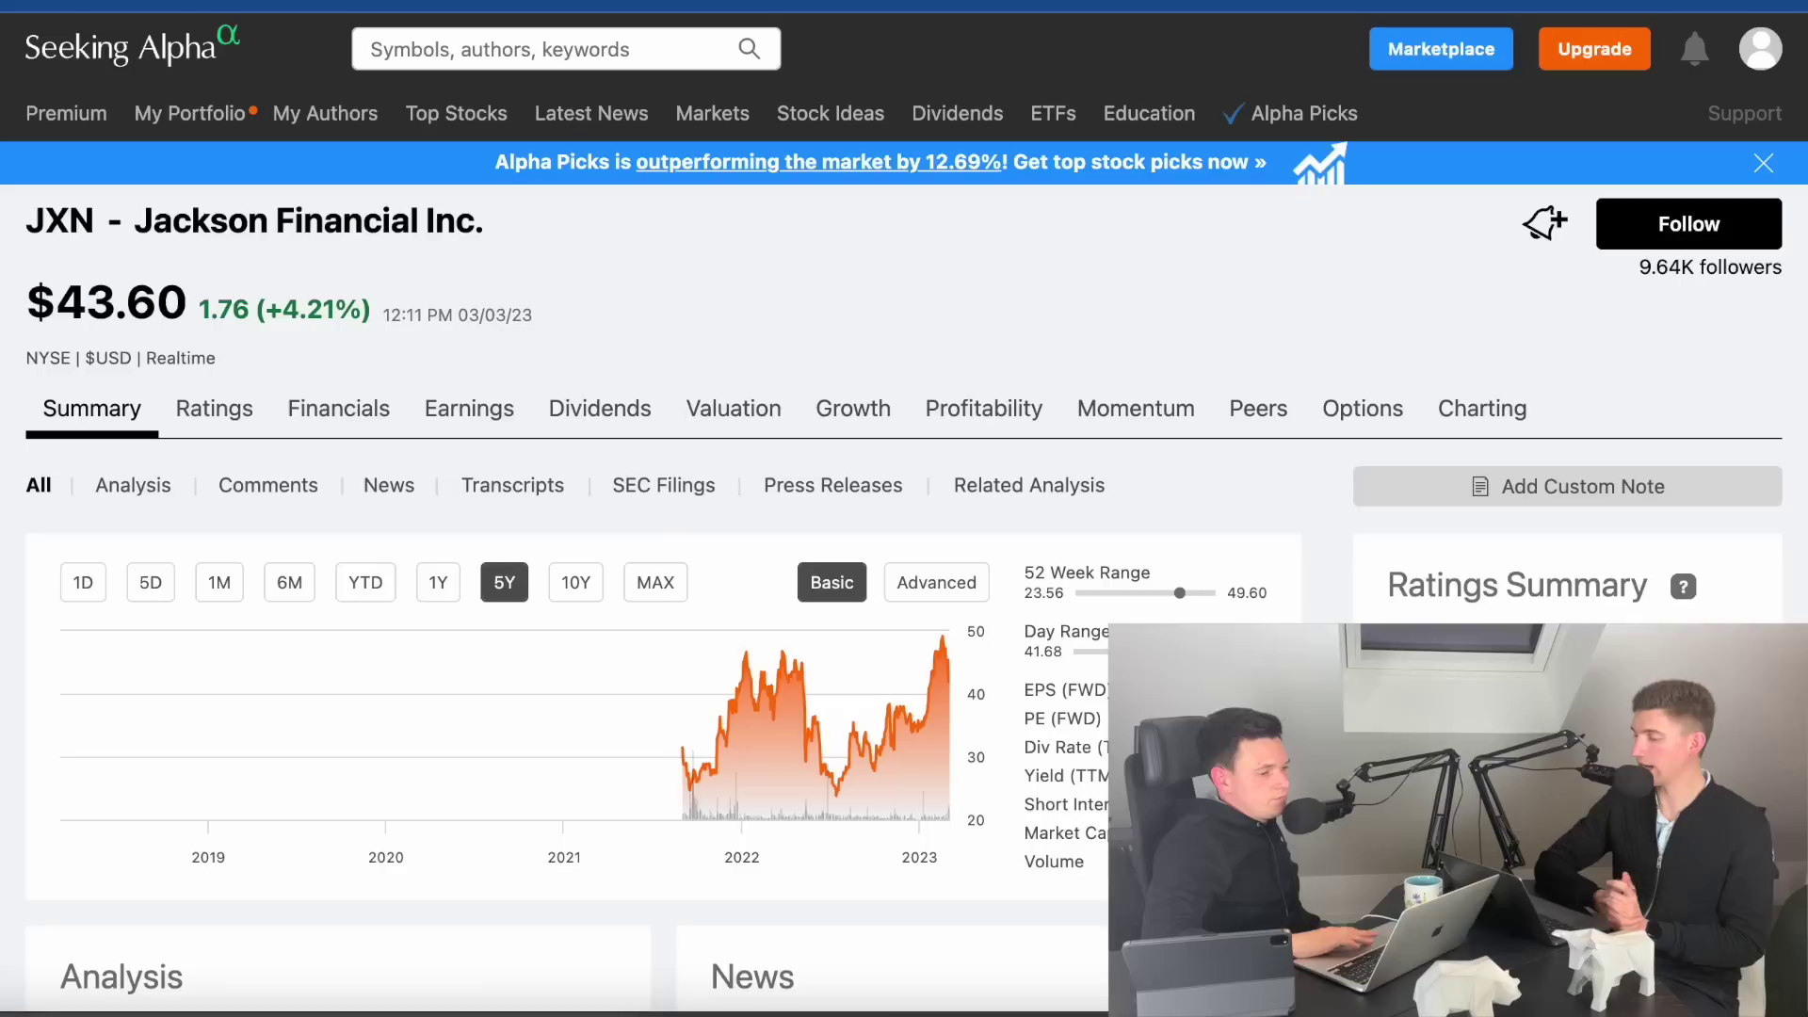
- Switch back to Seeking Alpha, search for Broadcom, and review its summary page down to the company profile
{"action": "left_click", "coordinate": [452, 49]}
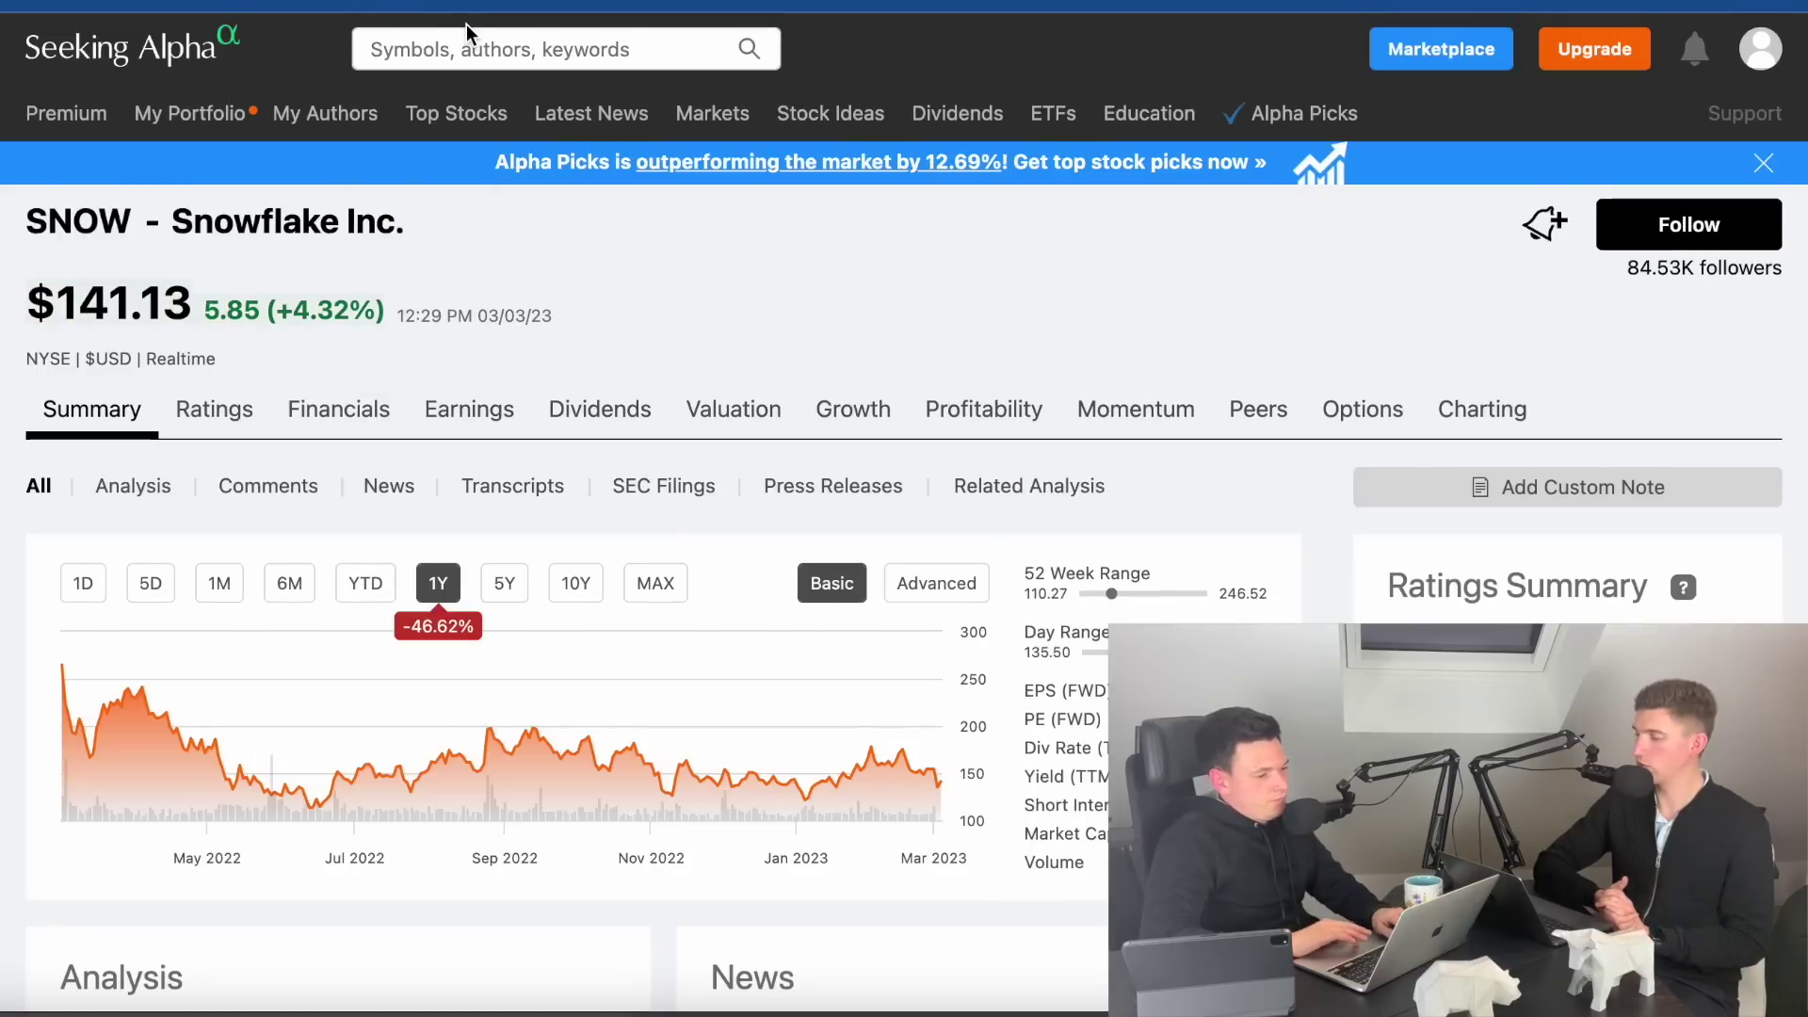
{"action": "left_click", "coordinate": [466, 37]}
{"action": "type", "text": "broadcom"}
{"action": "left_click", "coordinate": [484, 125]}
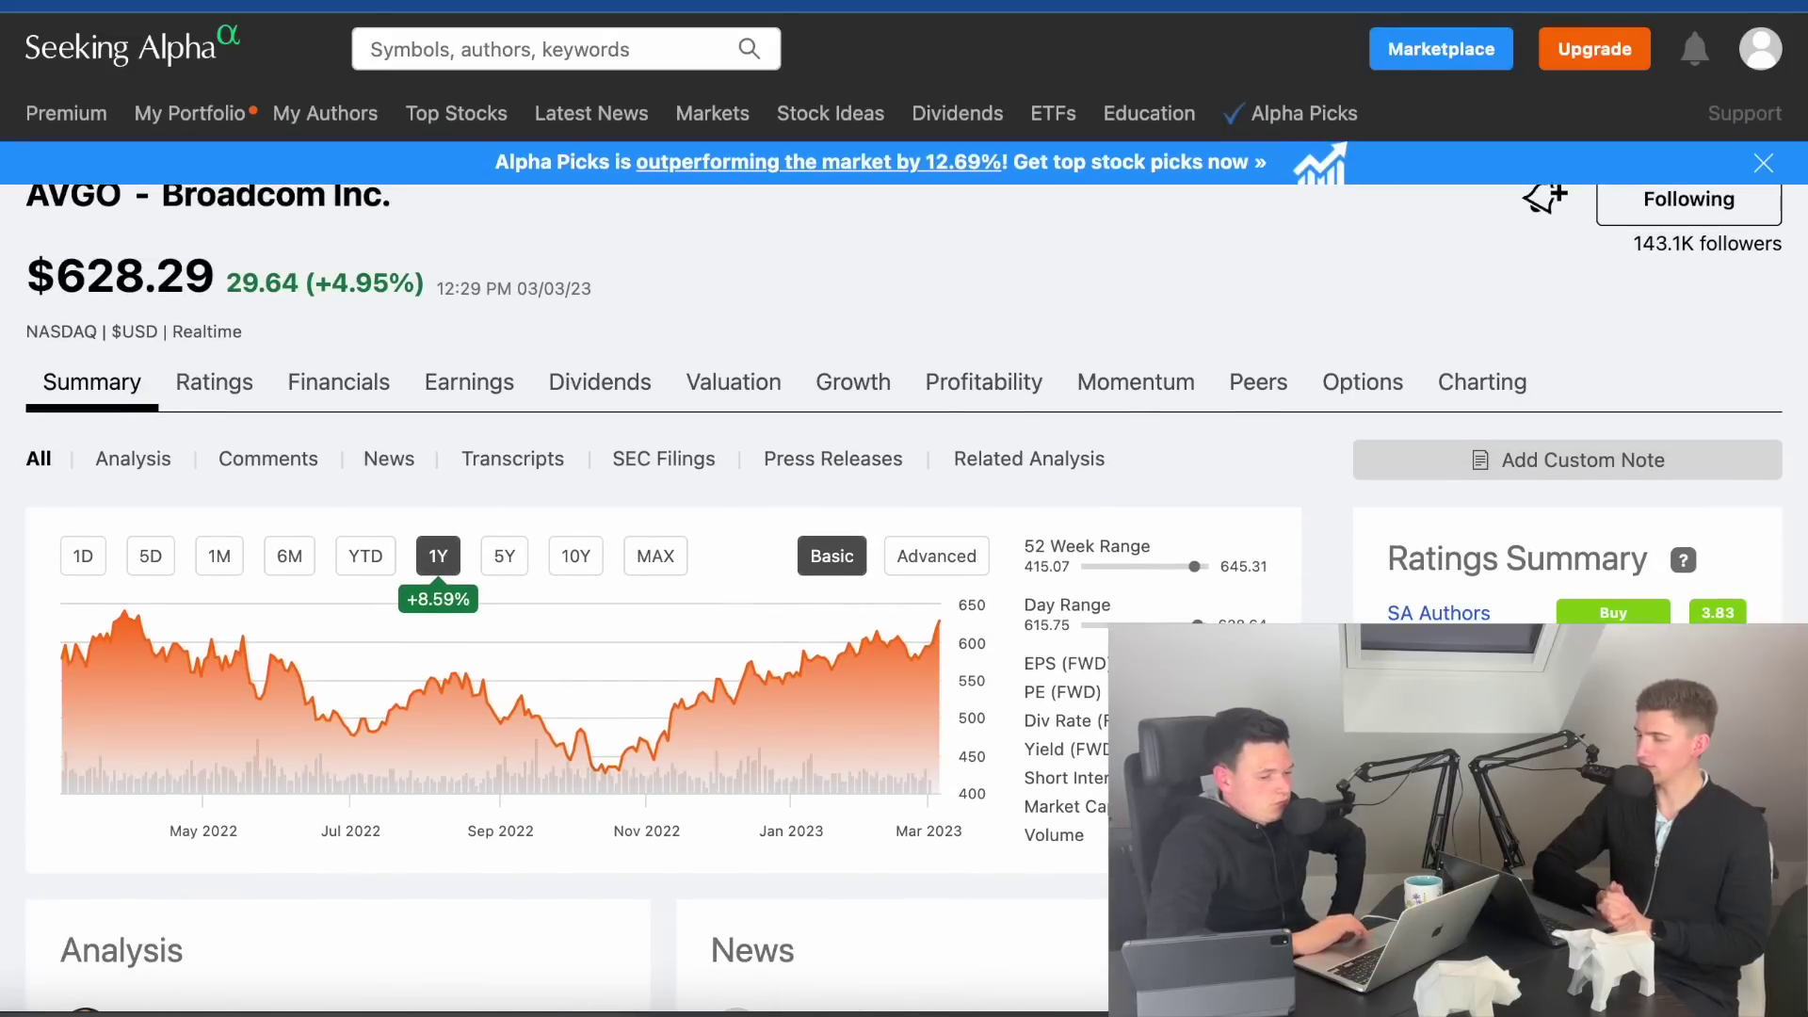
{"action": "scroll", "coordinate": [904, 565], "scroll_direction": "down", "scroll_amount": 6}
{"action": "scroll", "coordinate": [904, 565], "scroll_direction": "up", "scroll_amount": 2}
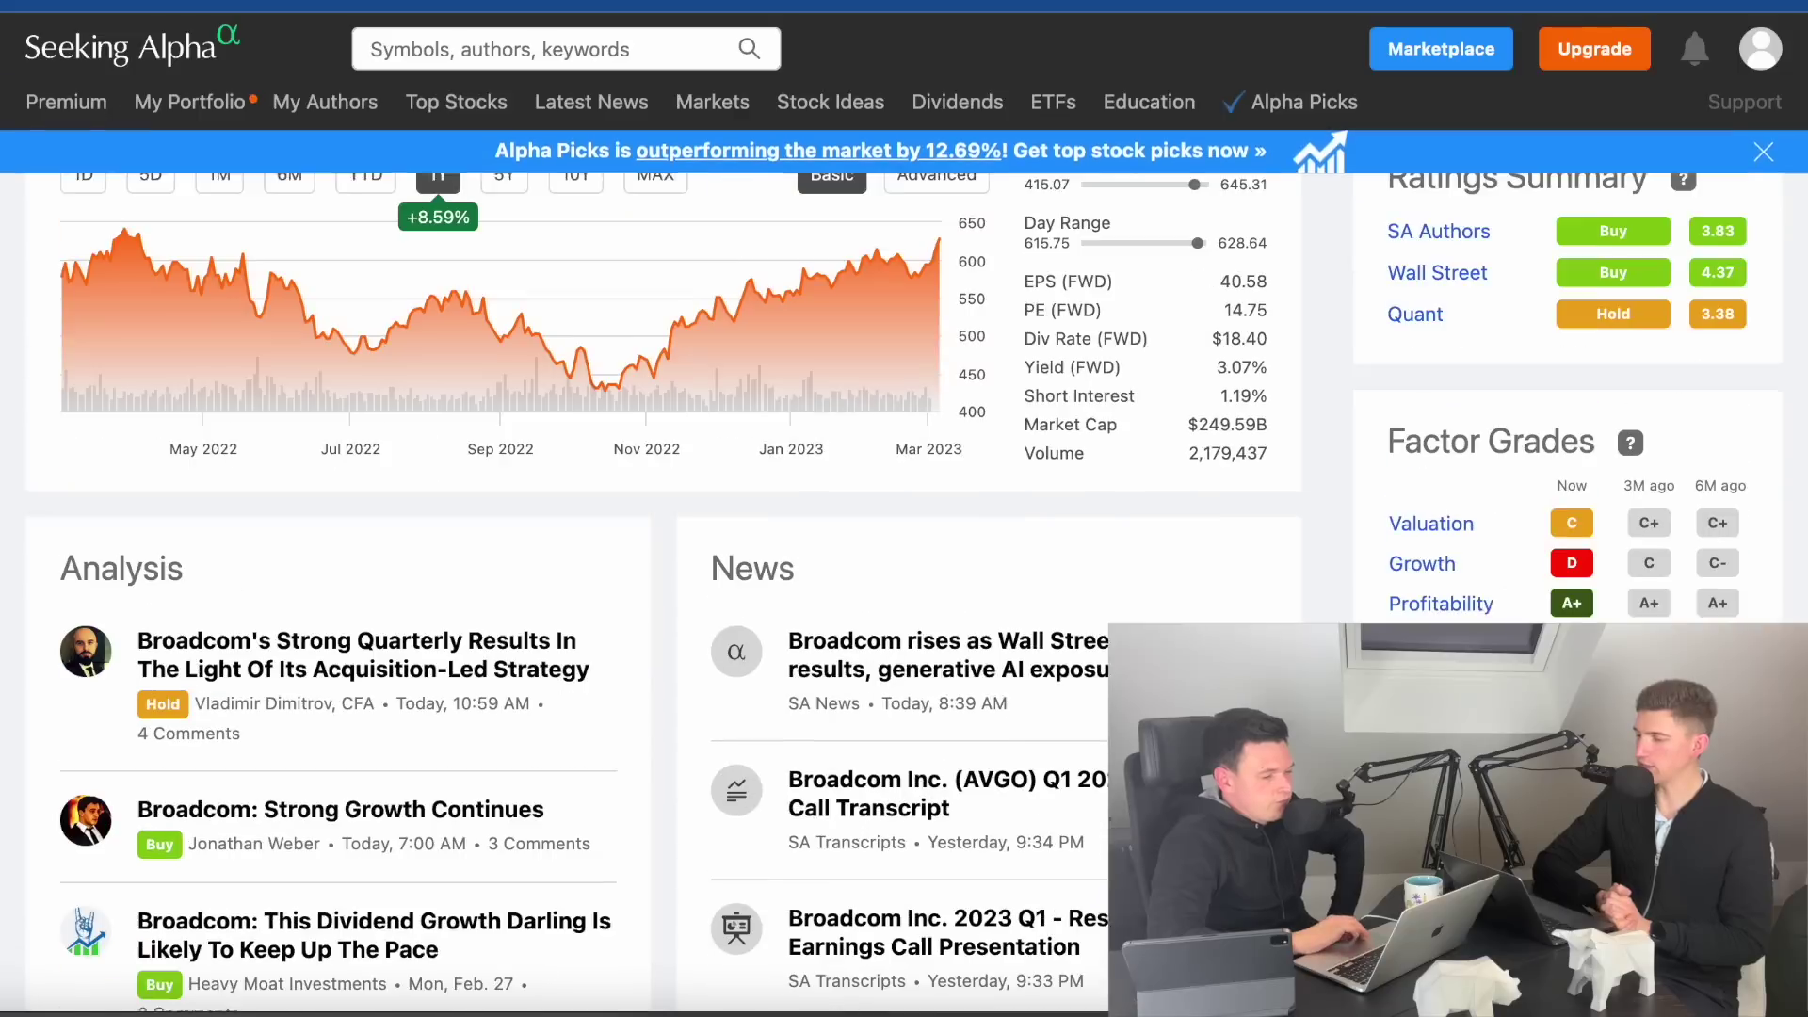
{"action": "scroll", "coordinate": [664, 565], "scroll_direction": "down", "scroll_amount": 15}
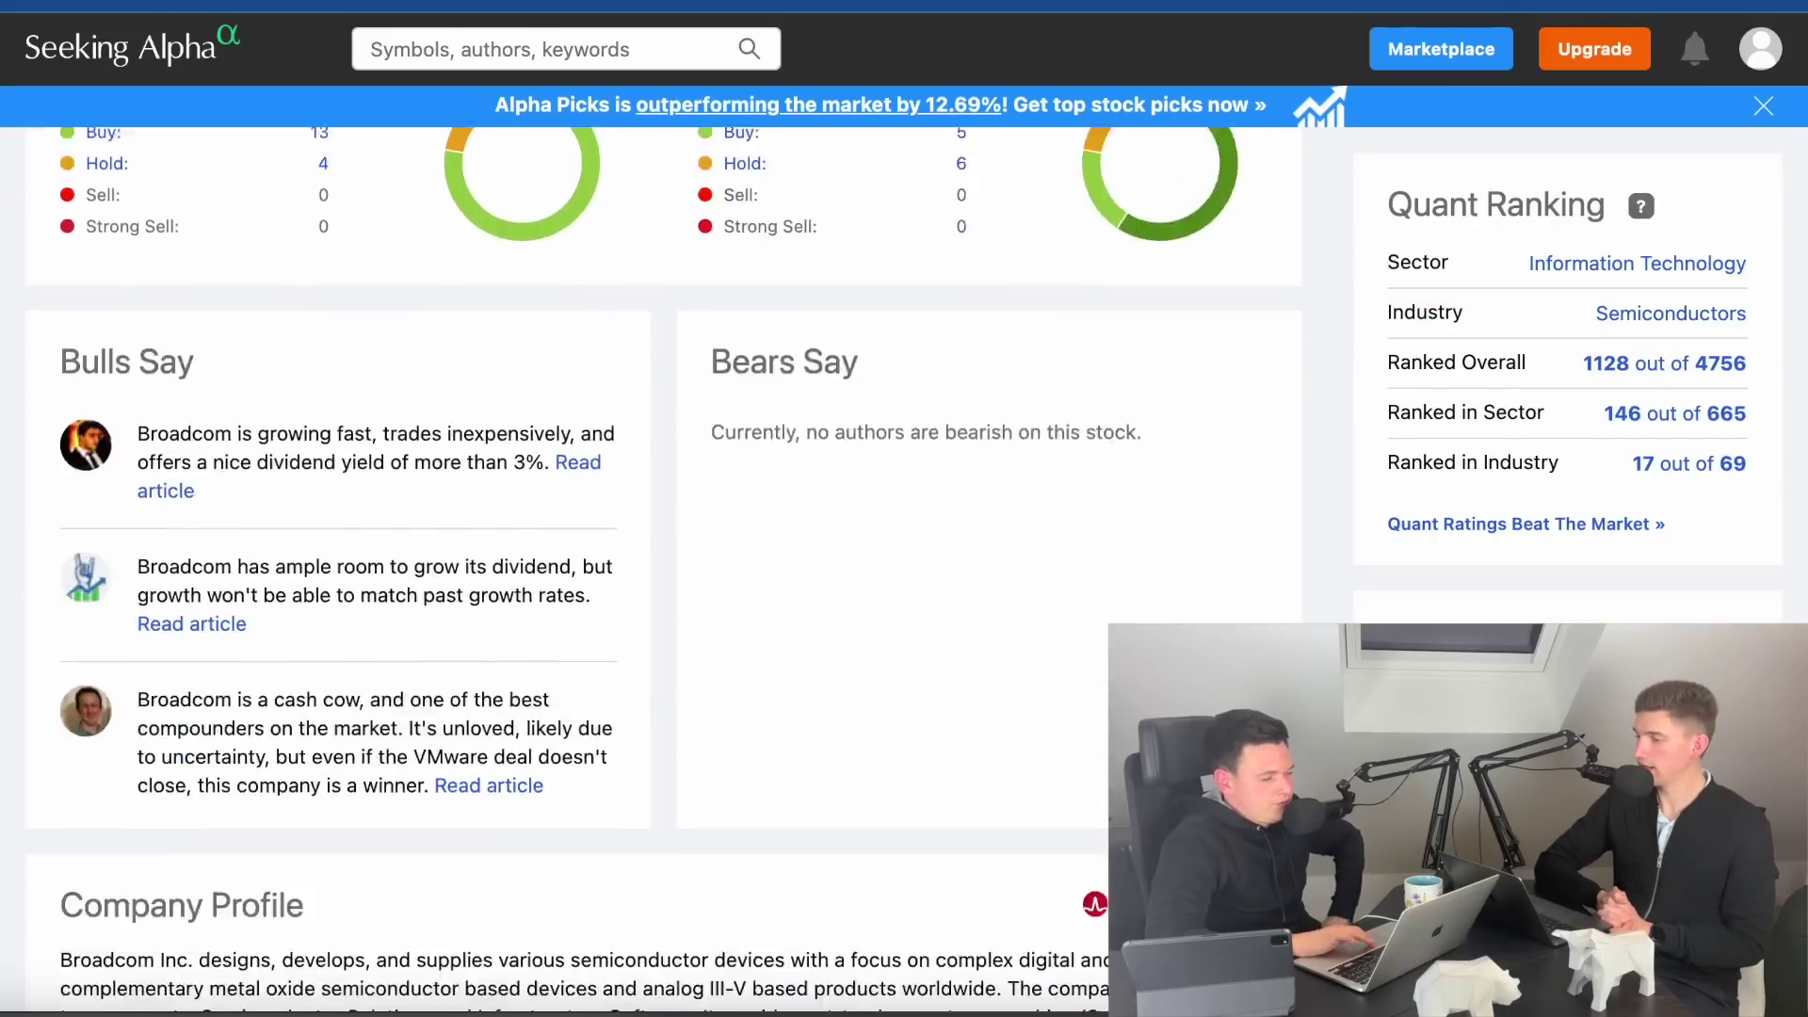
{"action": "scroll", "coordinate": [664, 565], "scroll_direction": "up", "scroll_amount": 15}
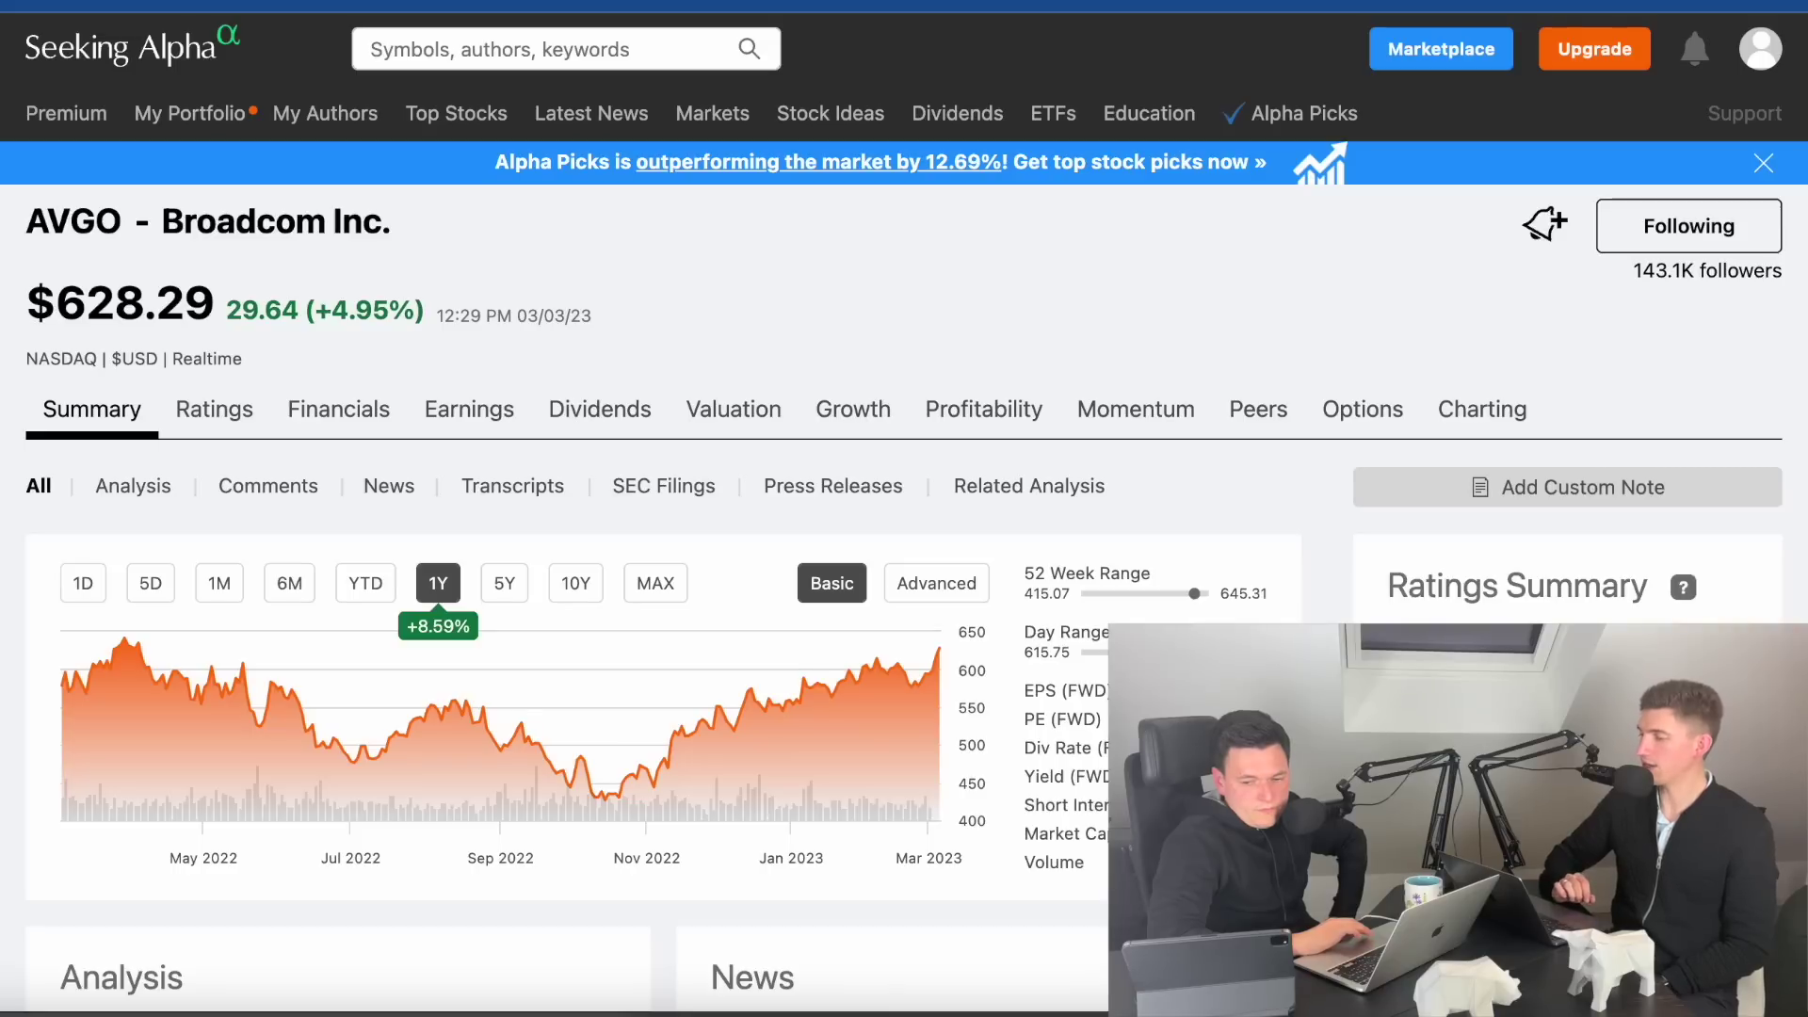
- Search for "vm" and open the VMware, Inc. (VMW) stock page
{"action": "left_click", "coordinate": [391, 49]}
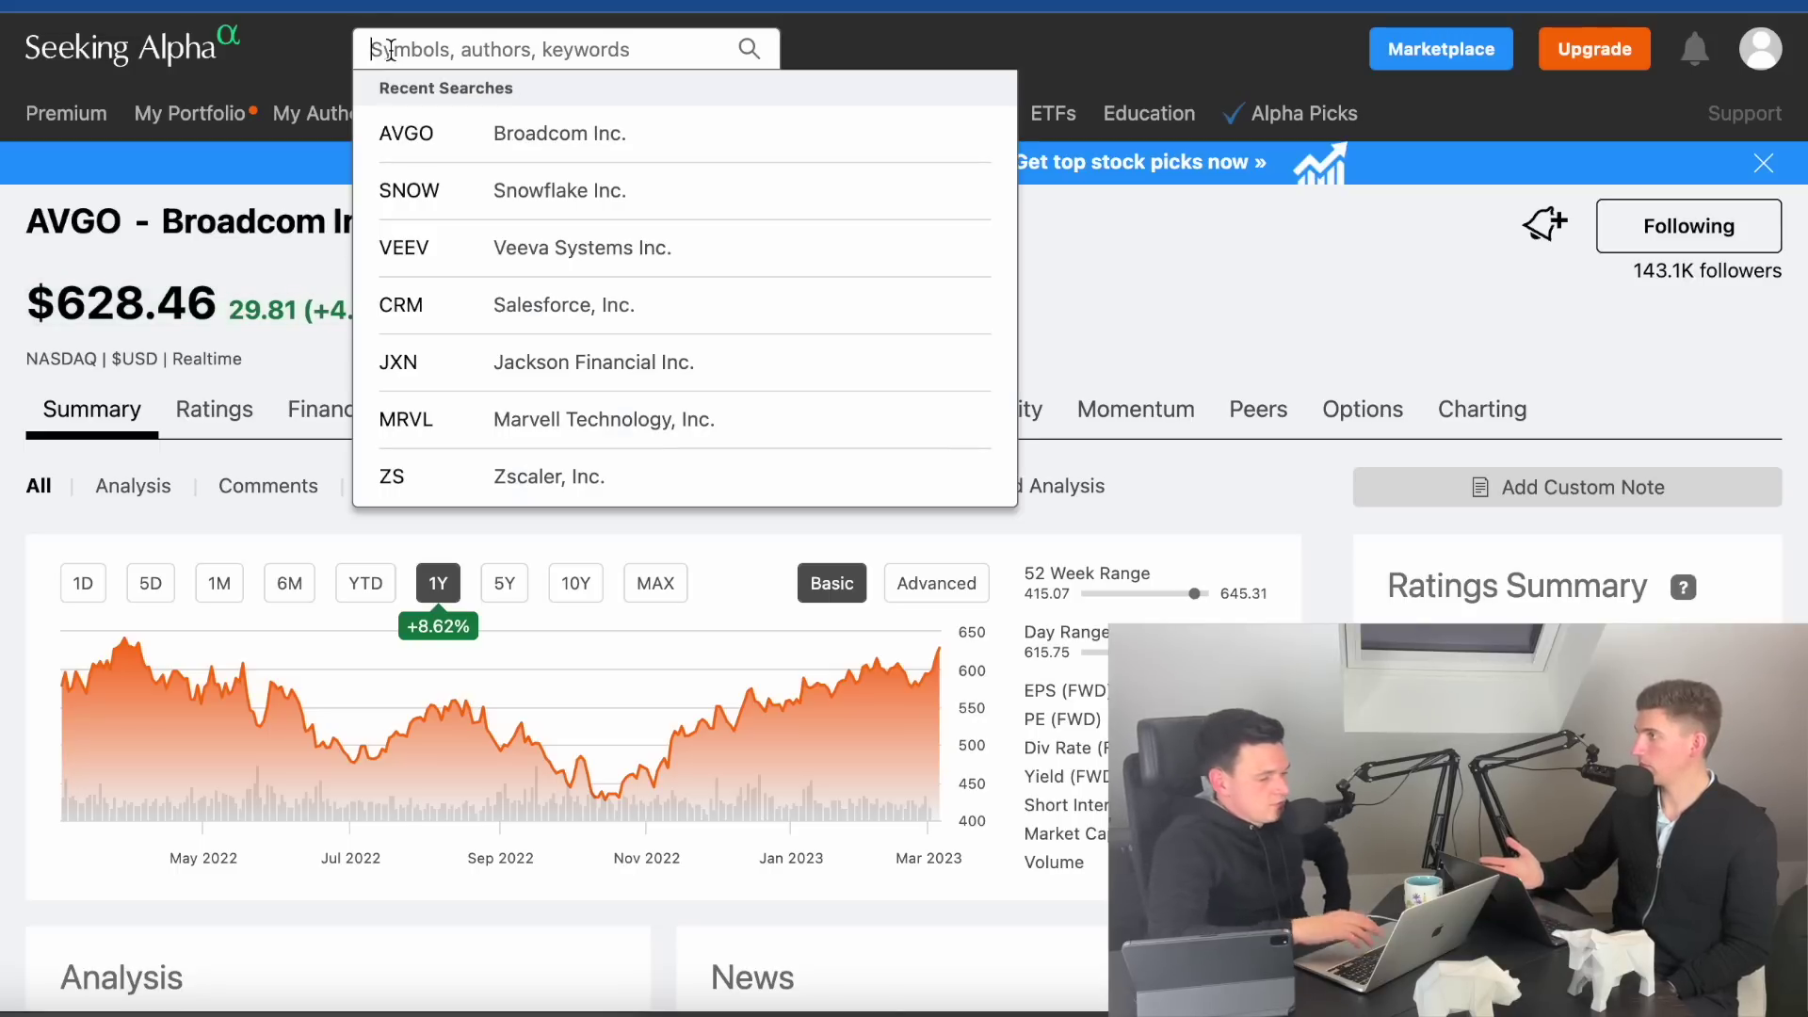
{"action": "type", "text": "vm"}
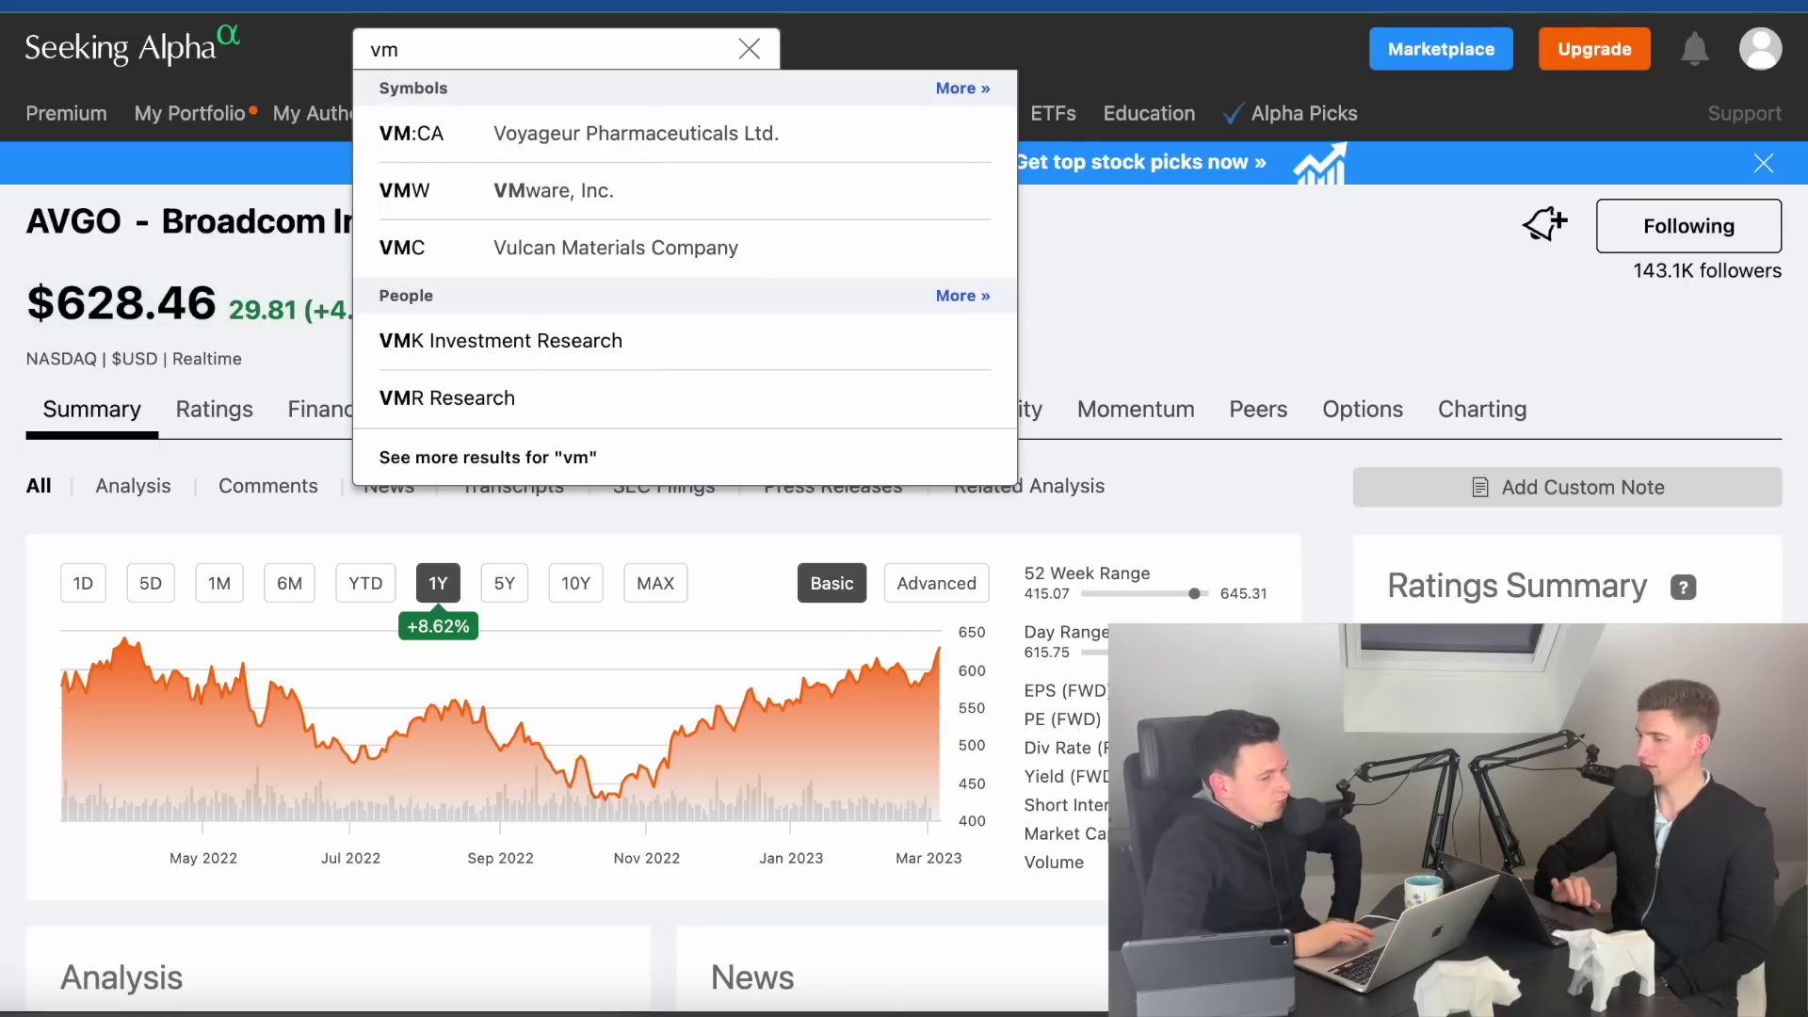
{"action": "left_click", "coordinate": [477, 188]}
- Examine VMware's price chart, ratings, factor grades, earnings estimates, and the analysis and news on the Broadcom deal
{"action": "scroll", "coordinate": [278, 303], "scroll_direction": "down", "scroll_amount": 5}
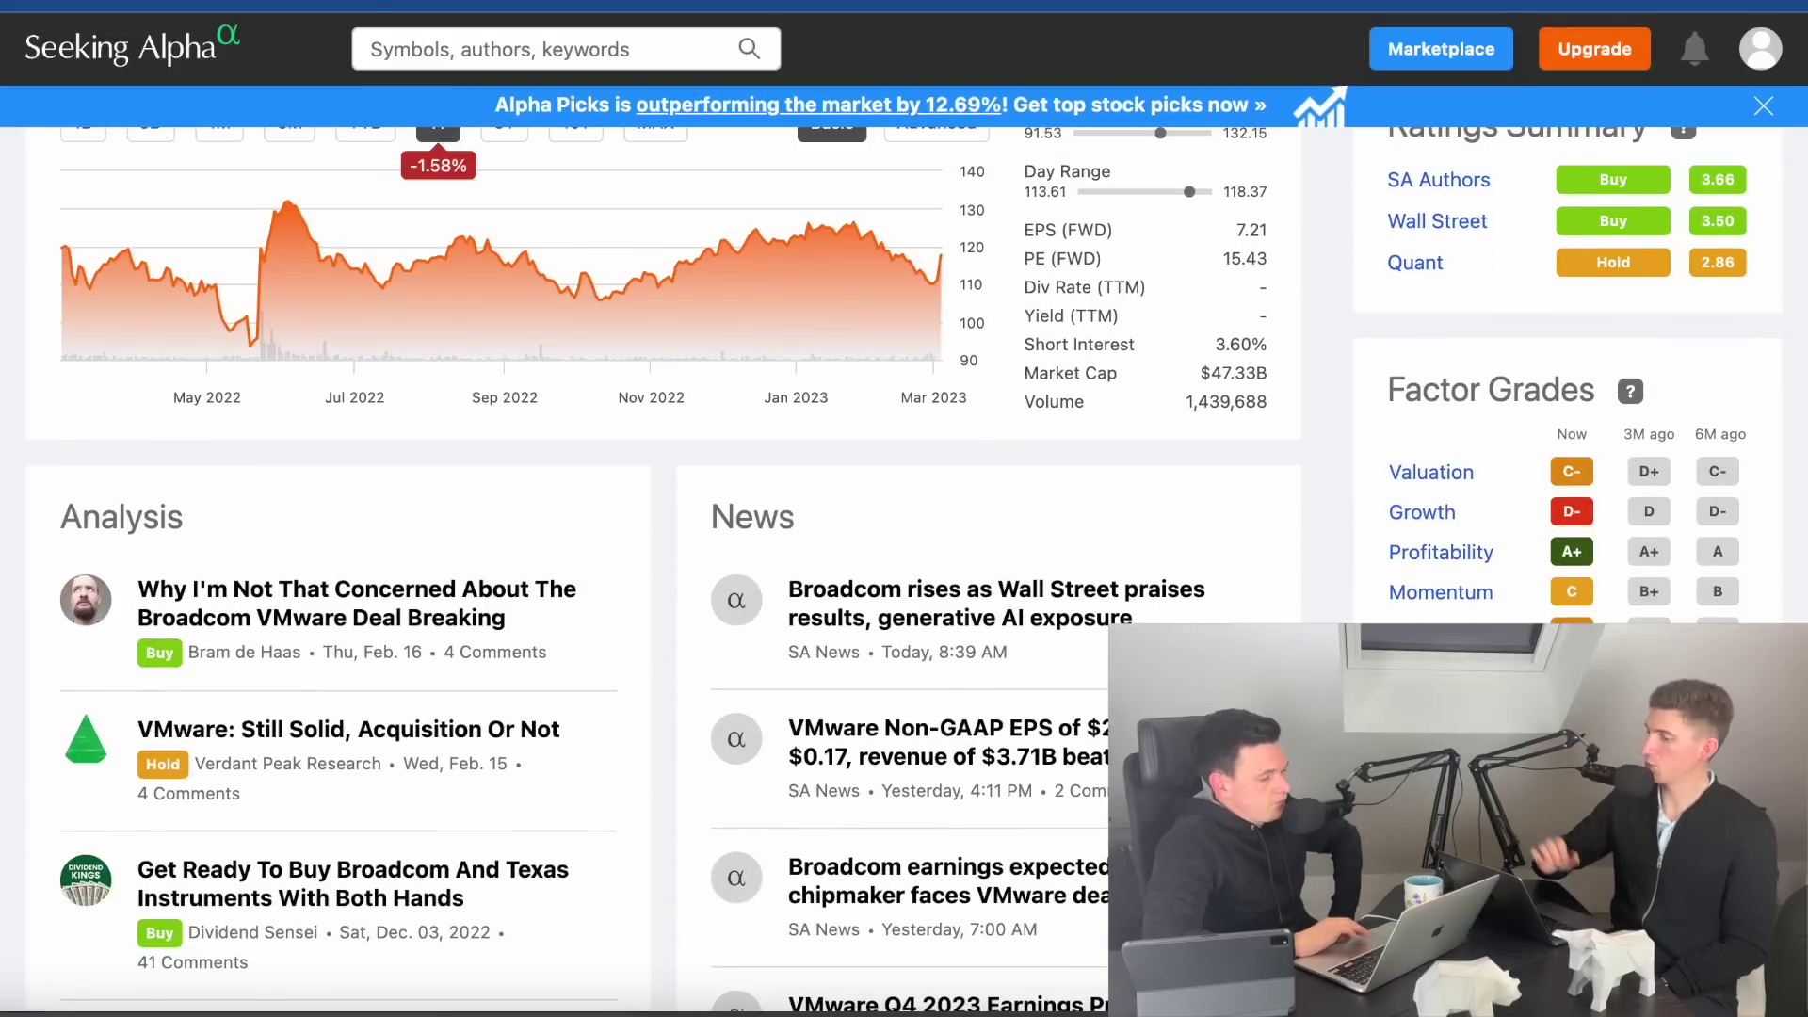
{"action": "scroll", "coordinate": [904, 546], "scroll_direction": "up", "scroll_amount": 4}
{"action": "scroll", "coordinate": [904, 566], "scroll_direction": "down", "scroll_amount": 8}
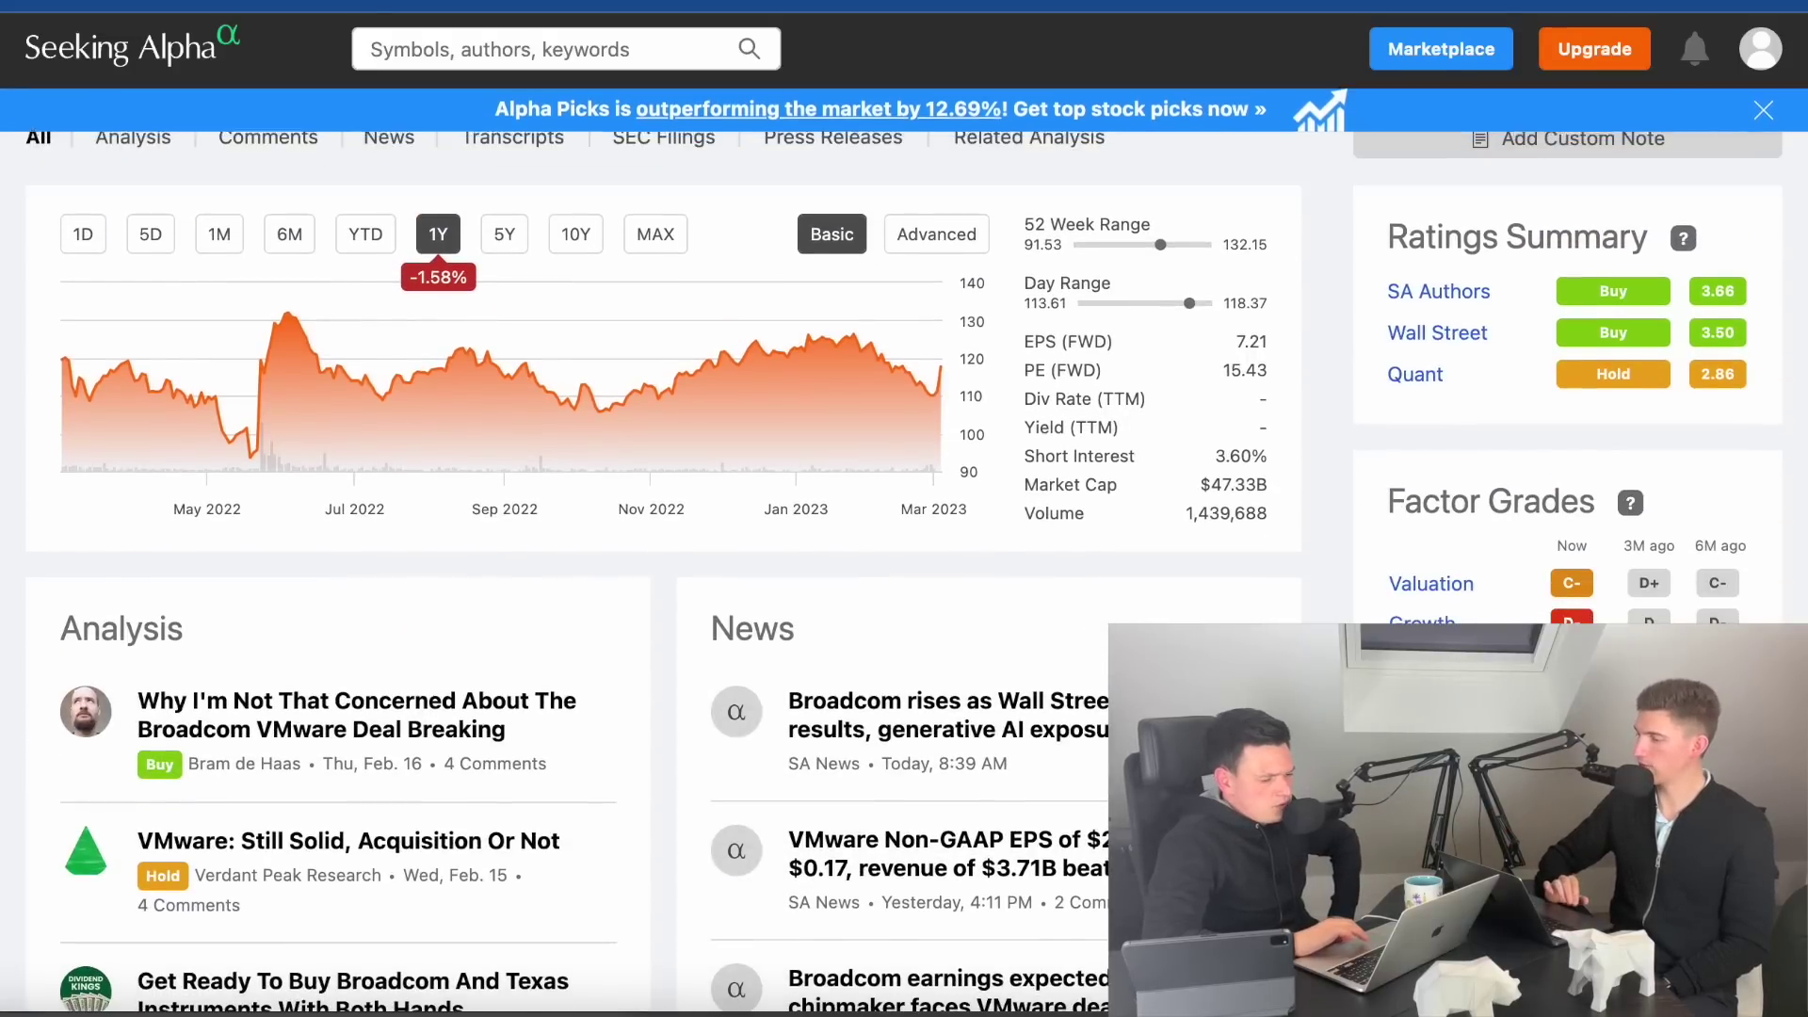
{"action": "scroll", "coordinate": [904, 546], "scroll_direction": "down", "scroll_amount": 5}
{"action": "scroll", "coordinate": [904, 547], "scroll_direction": "up", "scroll_amount": 15}
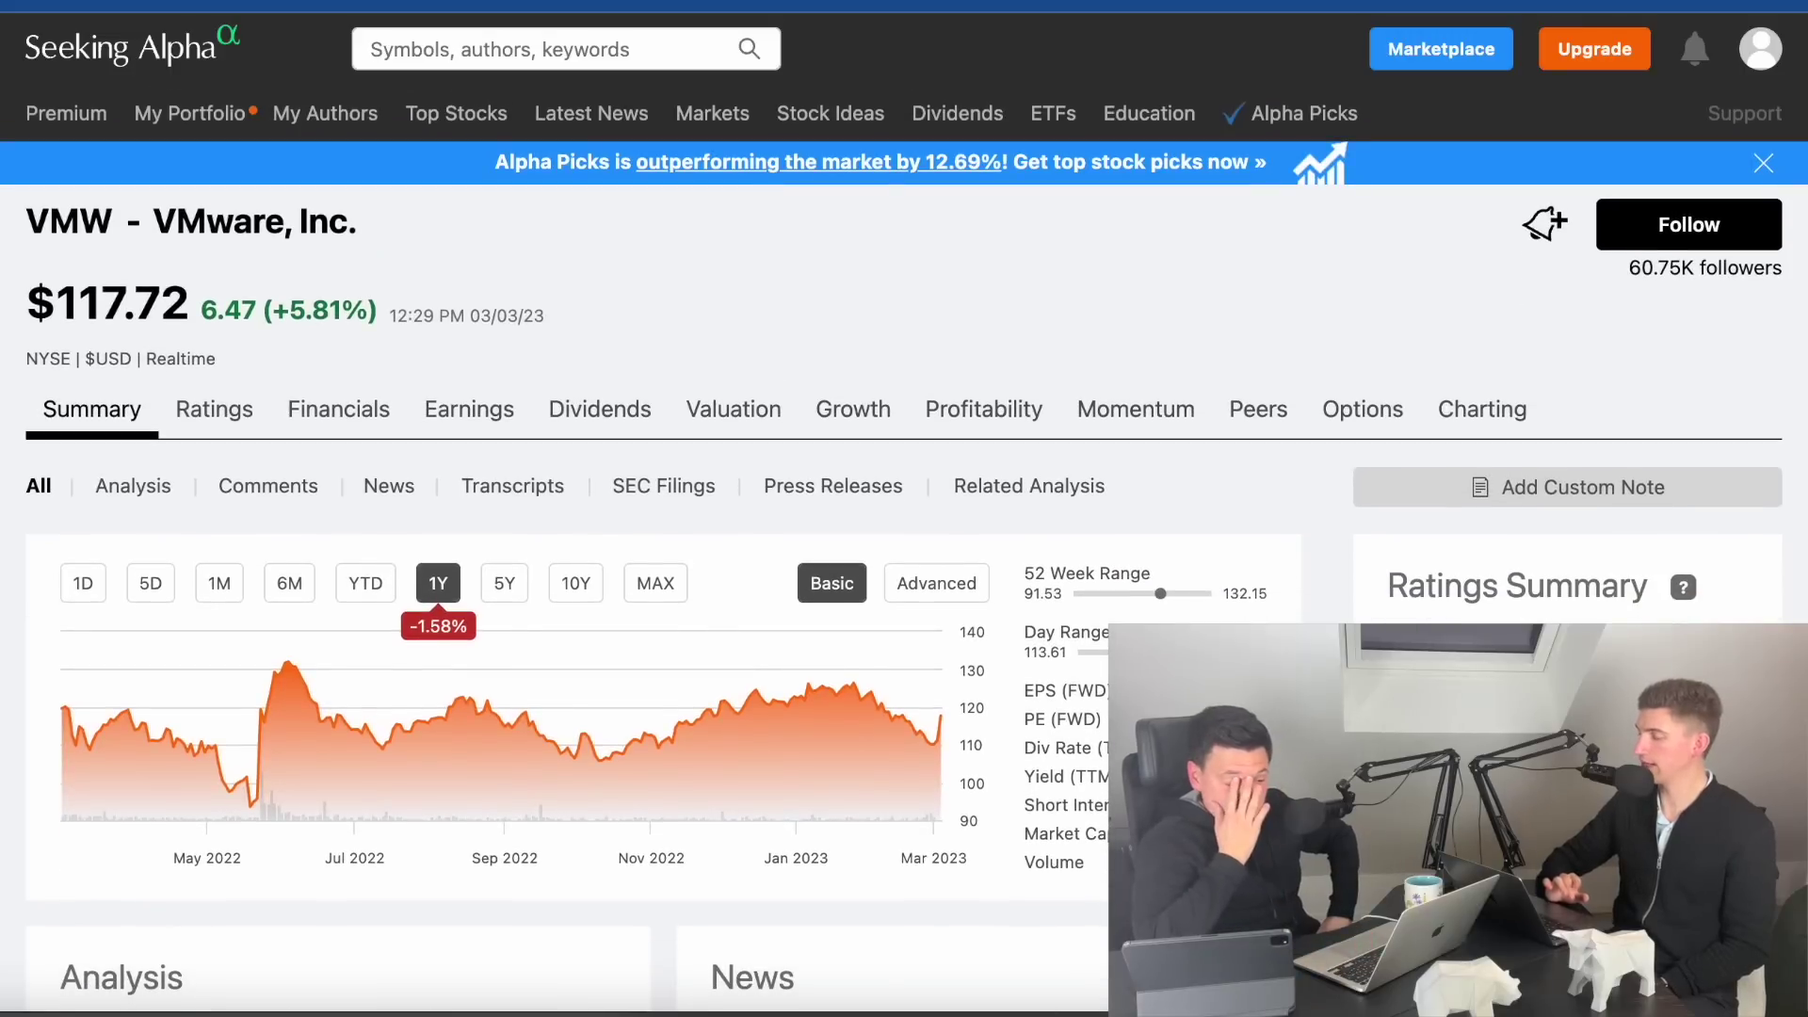
{"action": "scroll", "coordinate": [904, 546], "scroll_direction": "down", "scroll_amount": 6}
{"action": "scroll", "coordinate": [904, 547], "scroll_direction": "up", "scroll_amount": 1}
{"action": "scroll", "coordinate": [904, 546], "scroll_direction": "down", "scroll_amount": 6}
{"action": "scroll", "coordinate": [659, 565], "scroll_direction": "down", "scroll_amount": 10}
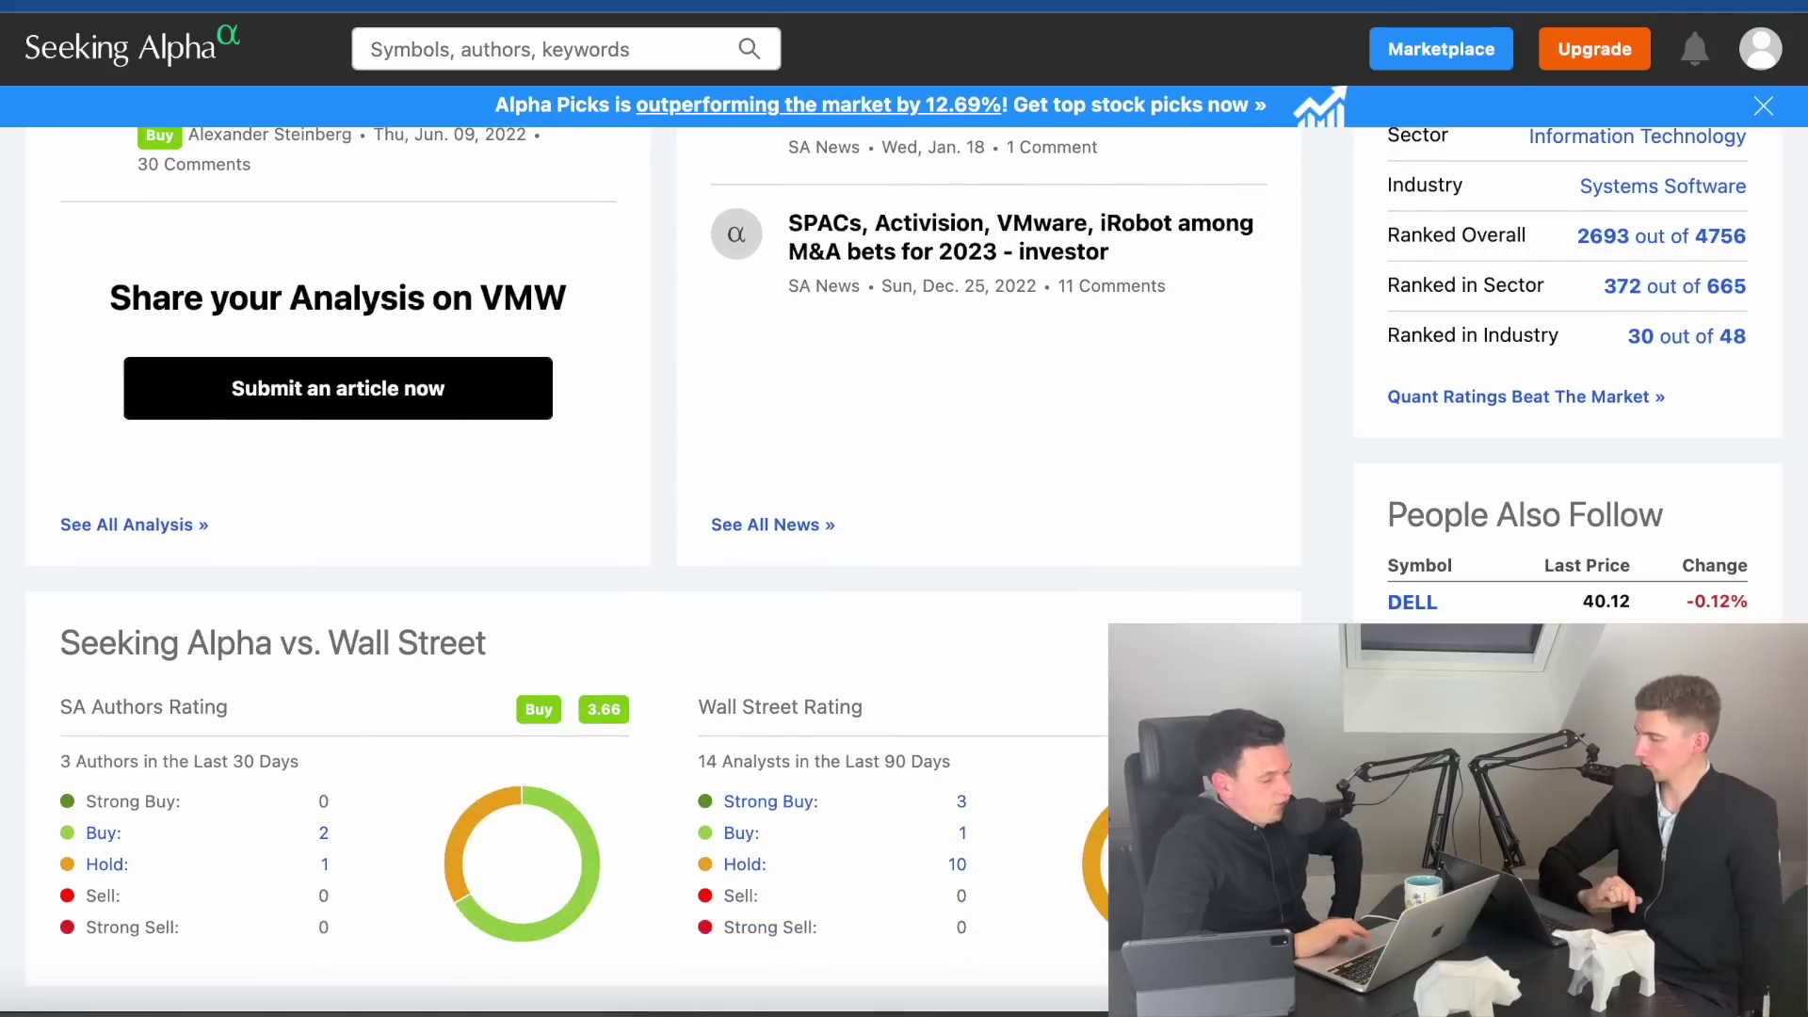
{"action": "scroll", "coordinate": [660, 565], "scroll_direction": "down", "scroll_amount": 12}
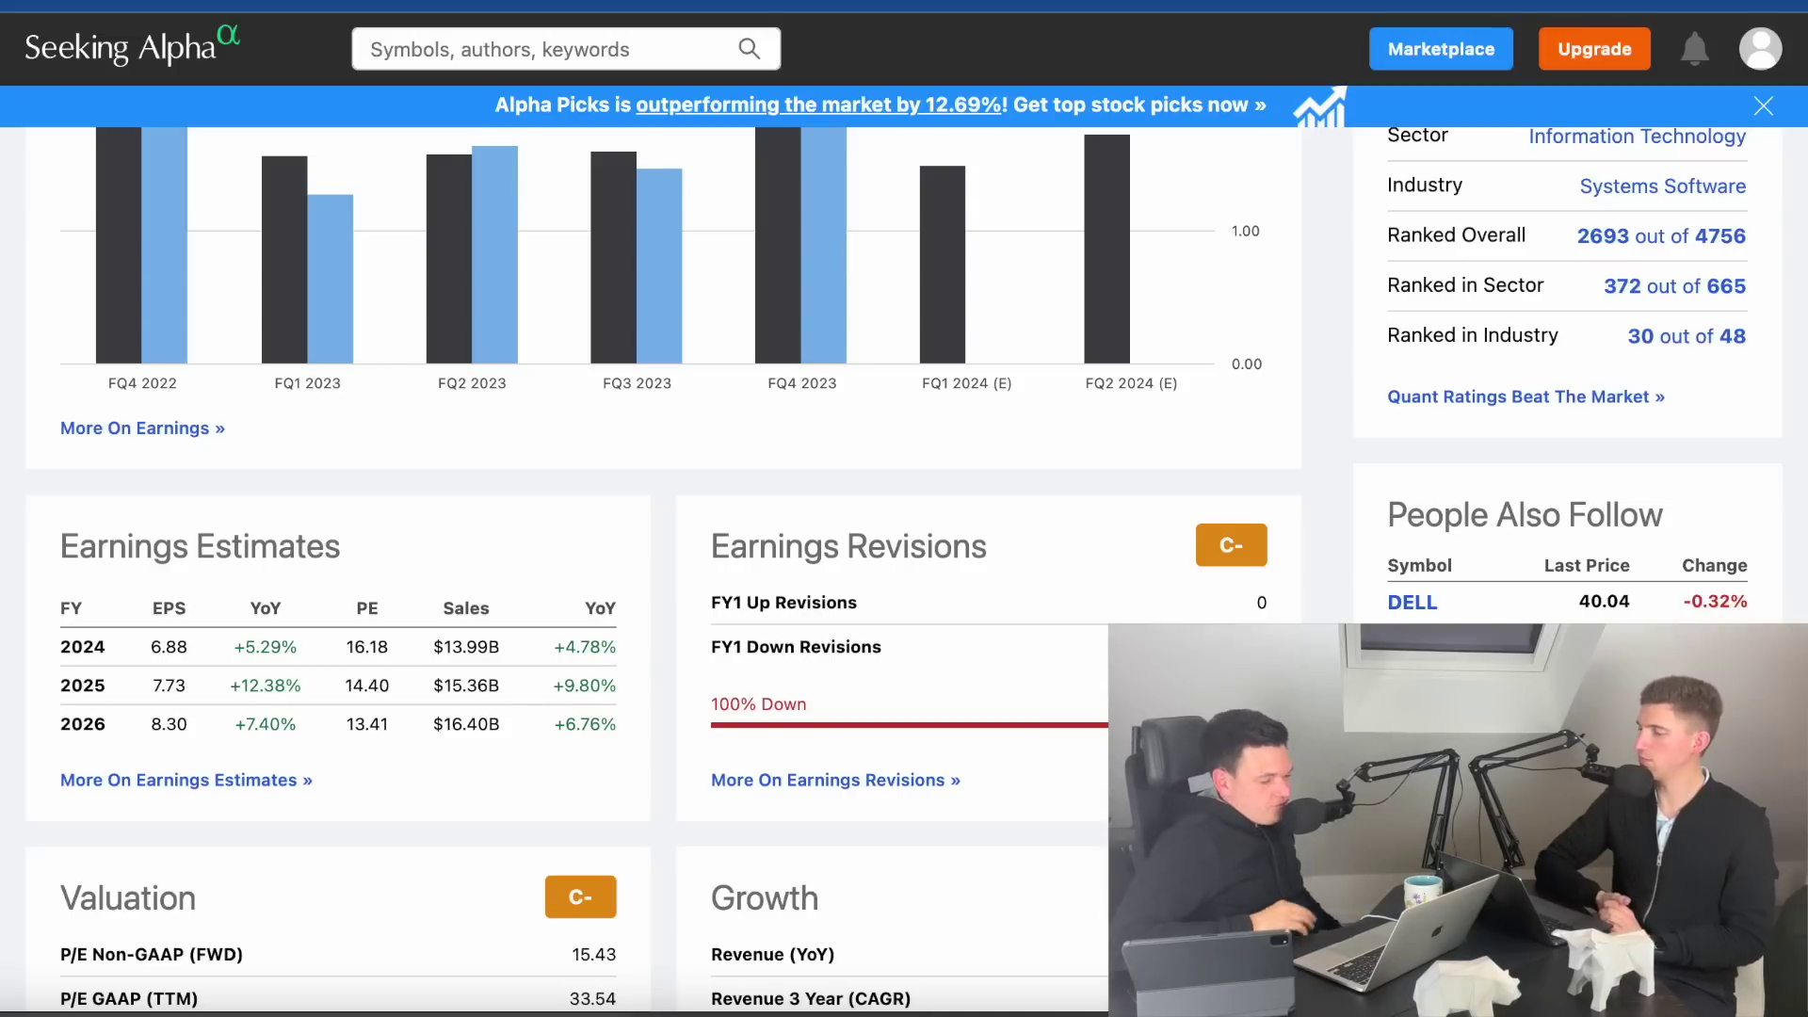
{"action": "scroll", "coordinate": [660, 565], "scroll_direction": "down", "scroll_amount": 3}
{"action": "scroll", "coordinate": [660, 565], "scroll_direction": "up", "scroll_amount": 15}
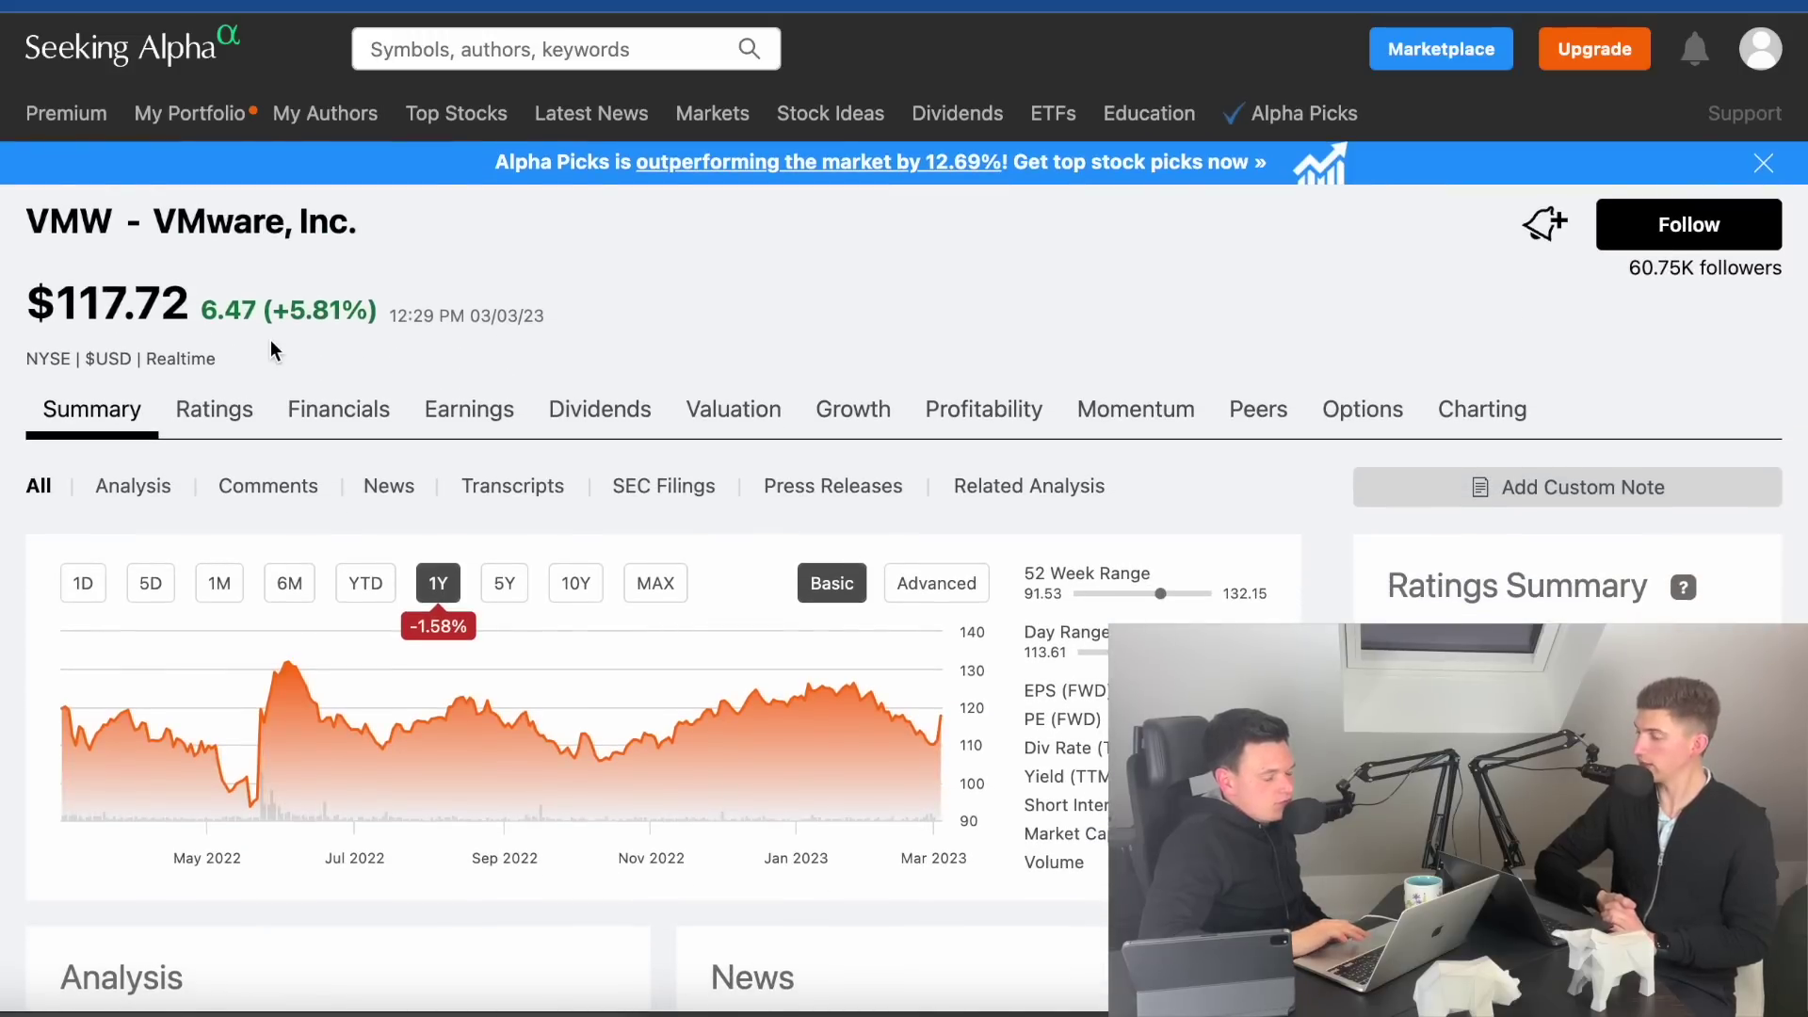
{"action": "scroll", "coordinate": [271, 344], "scroll_direction": "down", "scroll_amount": 7}
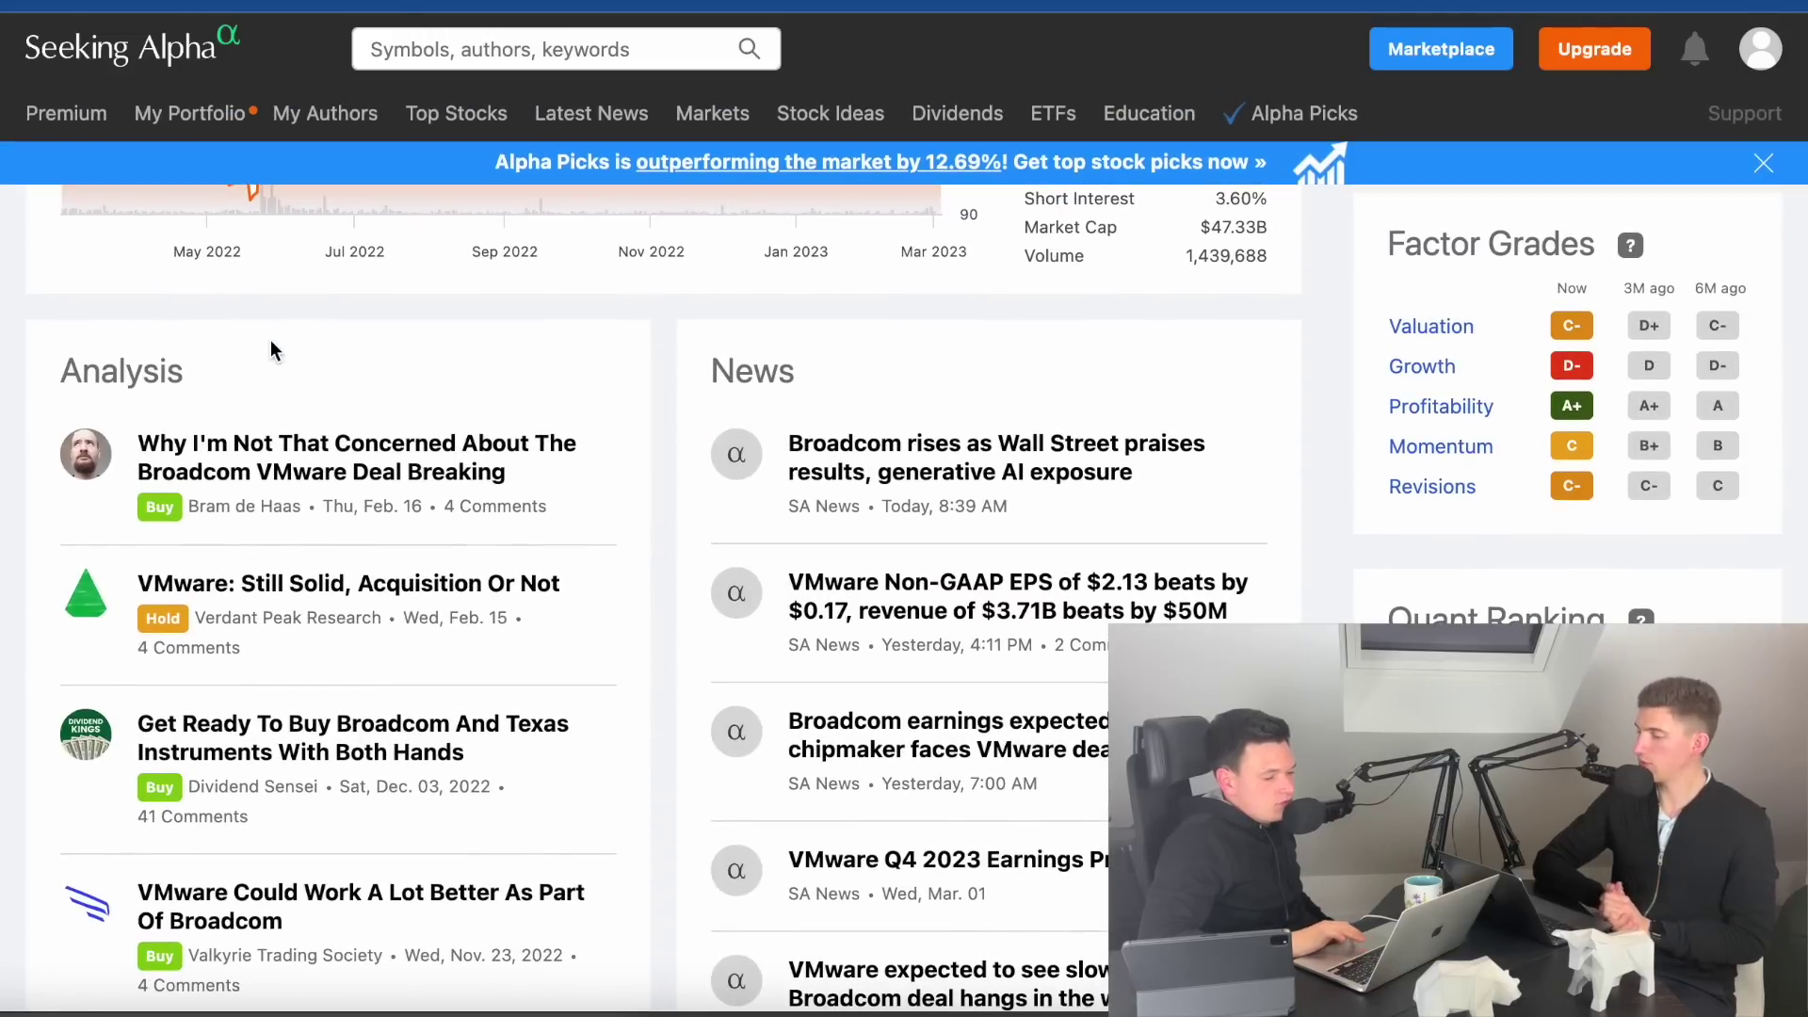
{"action": "scroll", "coordinate": [66, 638], "scroll_direction": "down", "scroll_amount": 4}
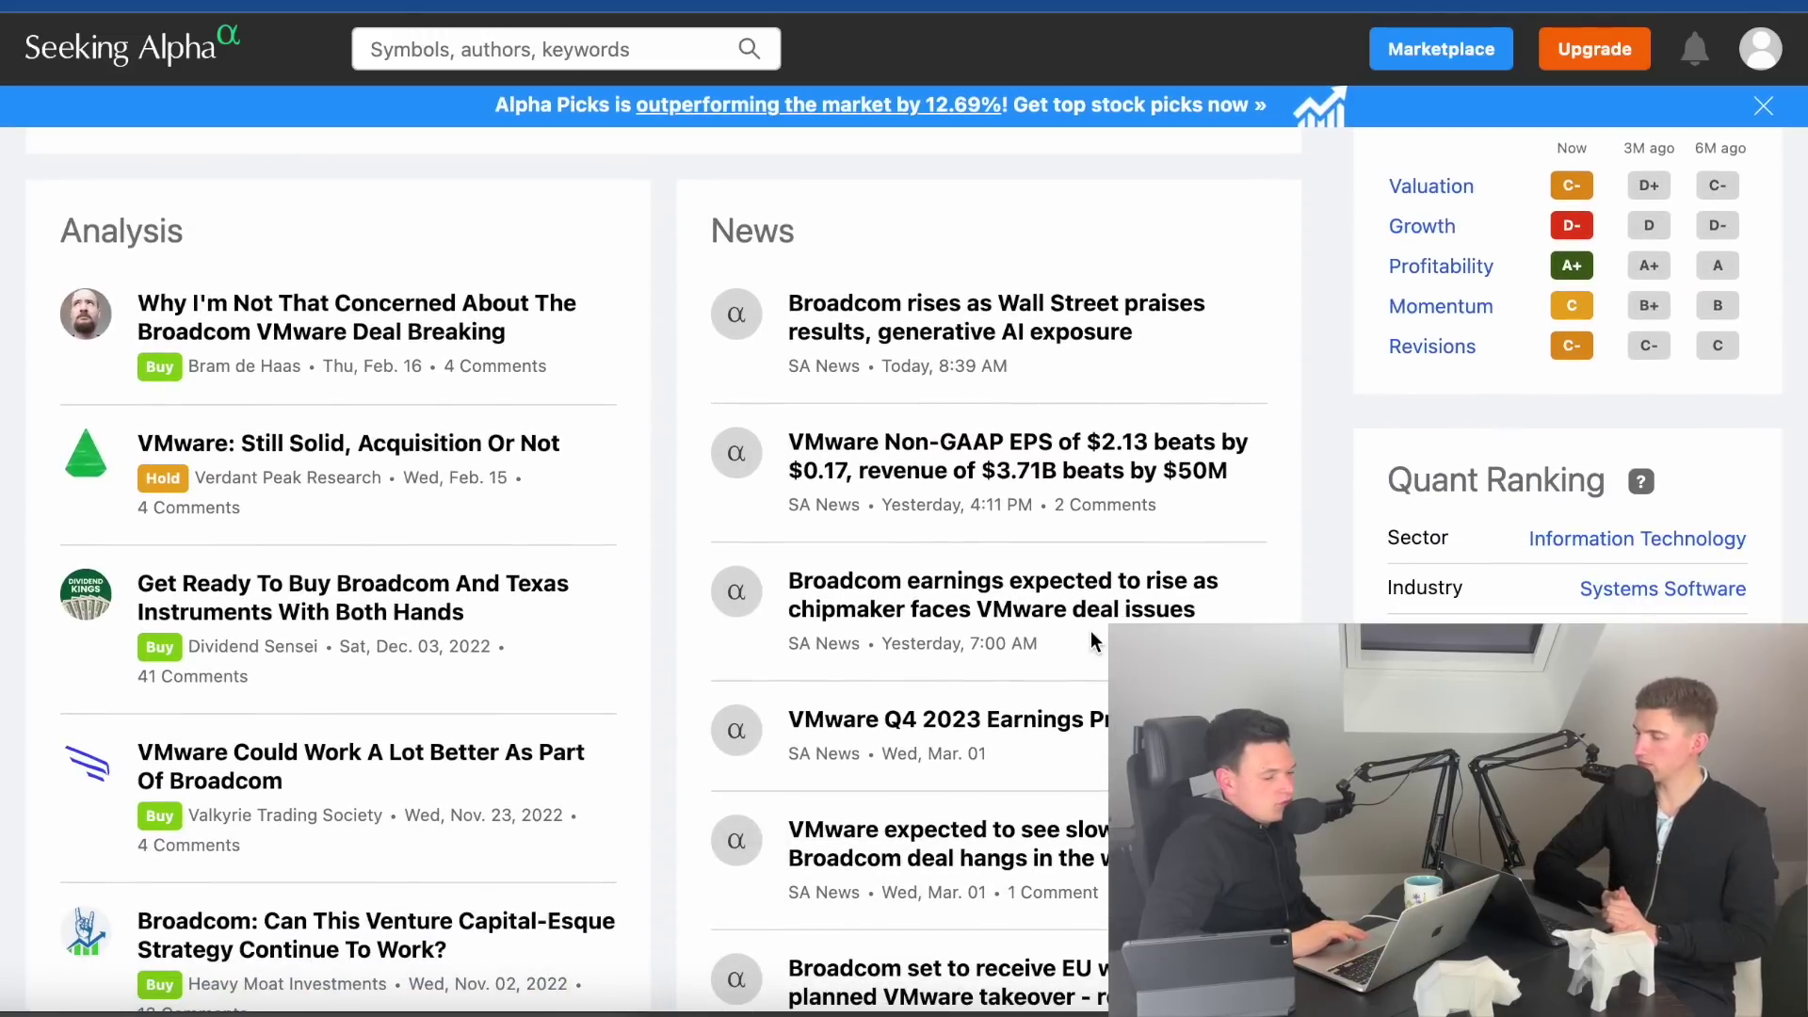
- Return to the Broadcom page, open its $4.60 dividend news item, and go back to the summary
{"action": "scroll", "coordinate": [1040, 637], "scroll_direction": "up", "scroll_amount": 10}
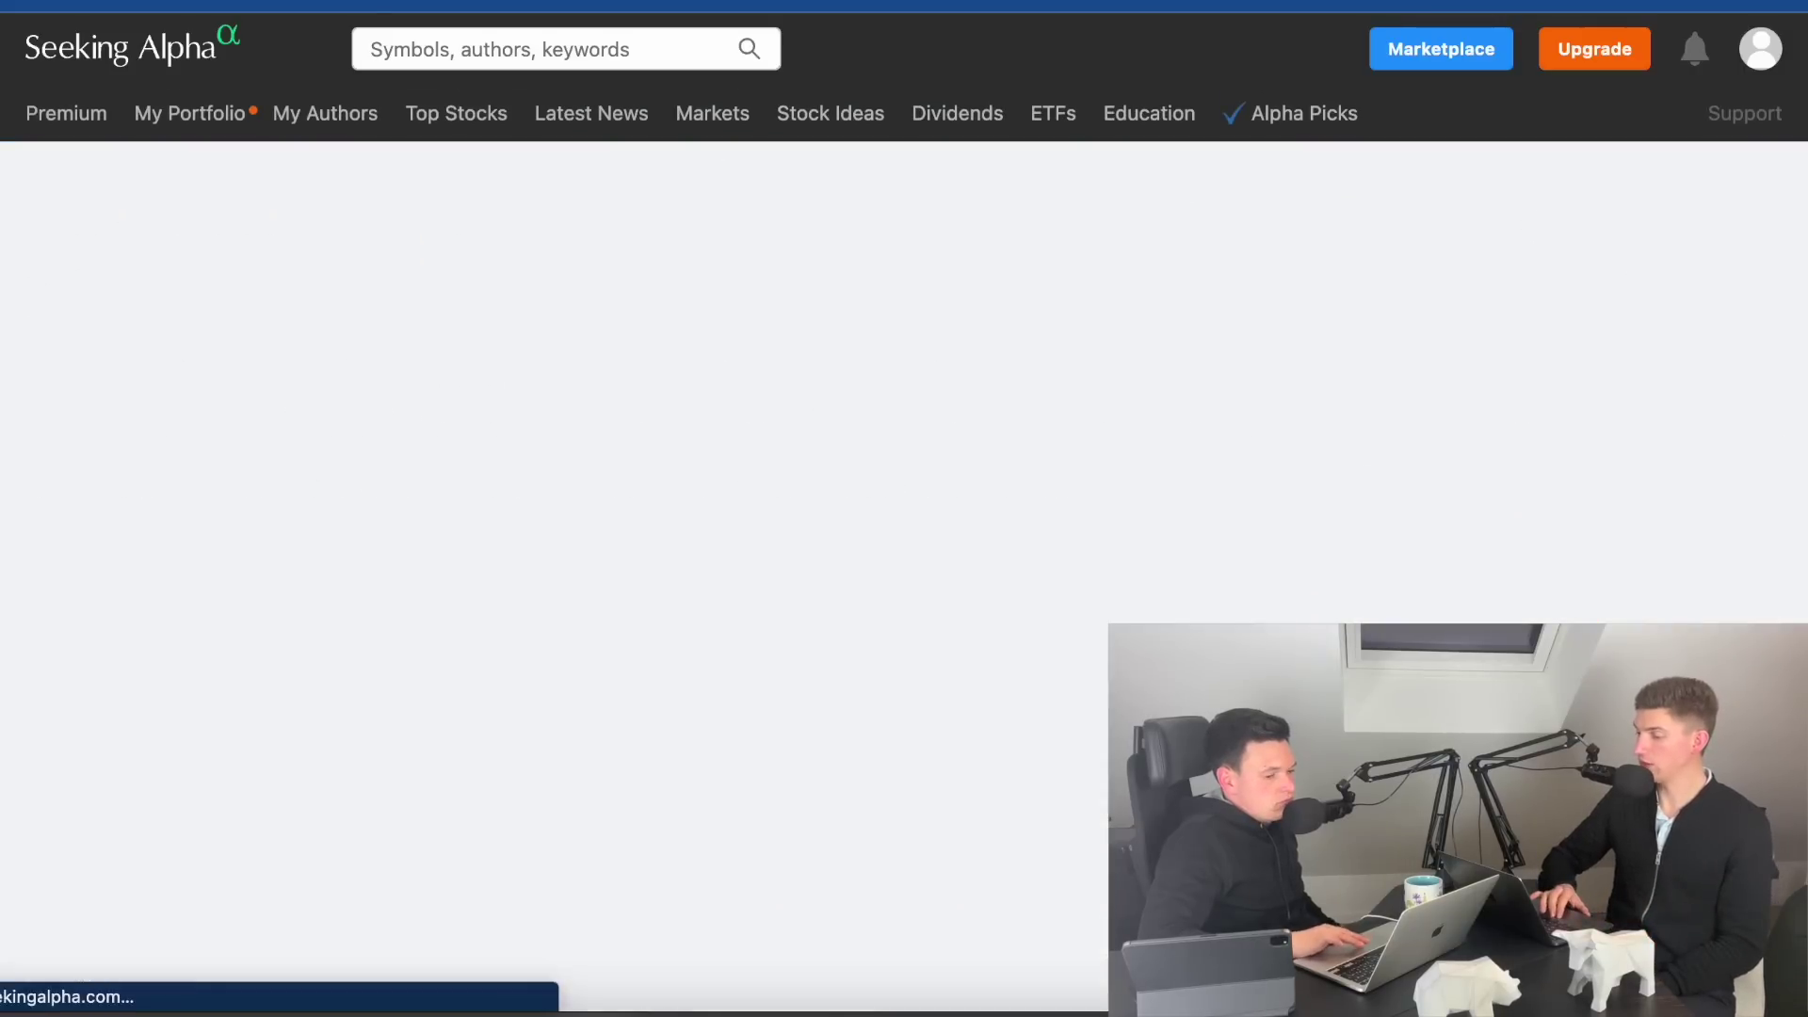
{"action": "scroll", "coordinate": [659, 565], "scroll_direction": "down", "scroll_amount": 4}
{"action": "scroll", "coordinate": [876, 799], "scroll_direction": "down", "scroll_amount": 3}
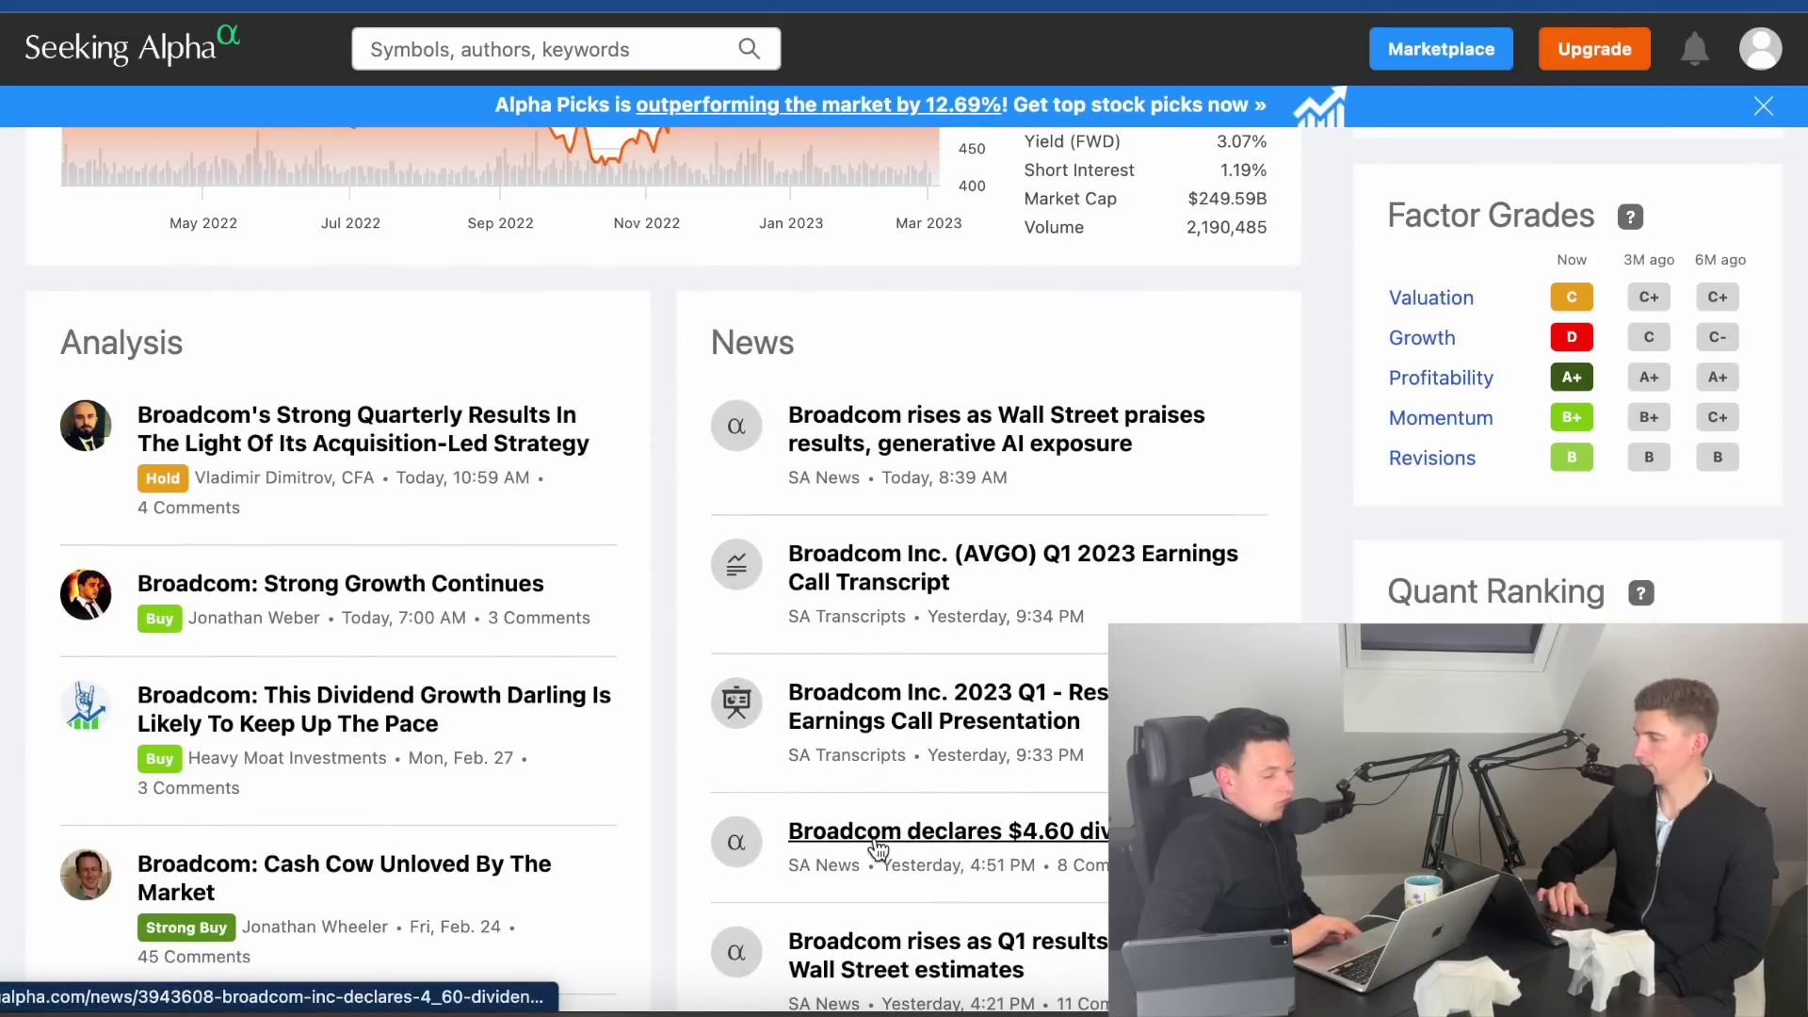
{"action": "left_click", "coordinate": [876, 830]}
{"action": "key", "text": "alt+Left"}
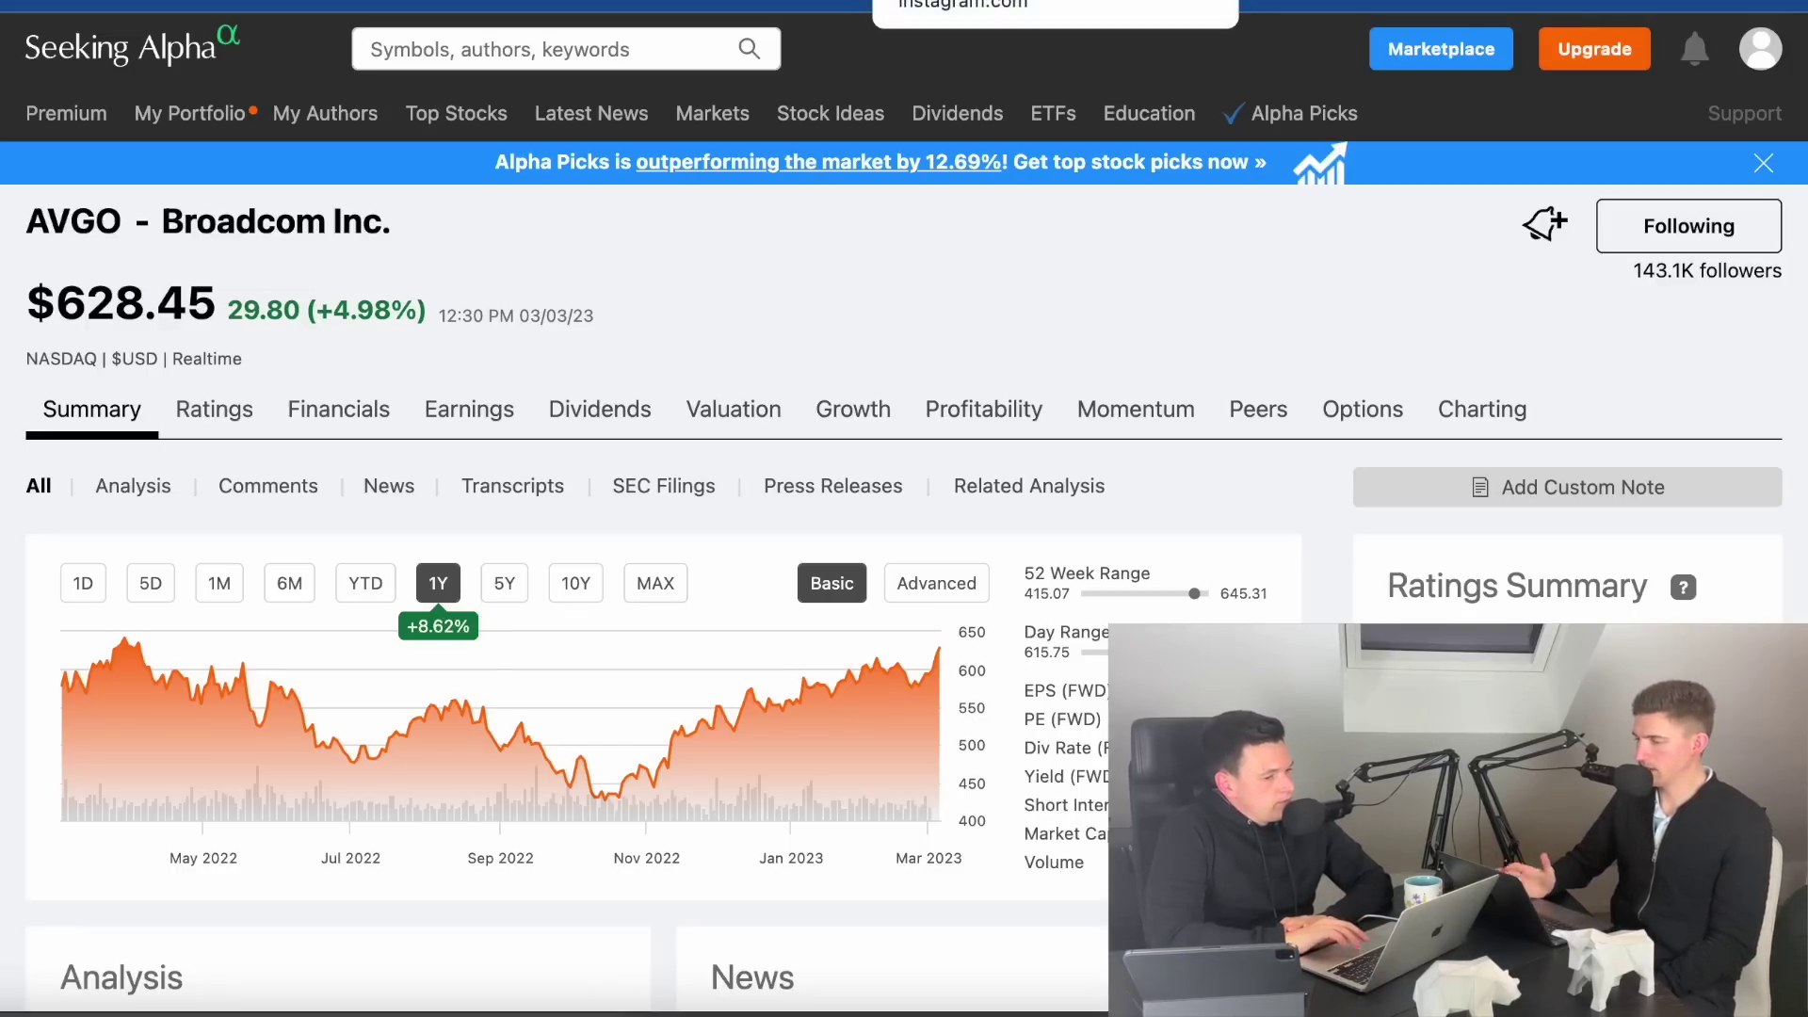
- Switch to the modern_value_investing Instagram profile, look over its posts and highlights, and return to Broadcom's Seeking Alpha page
{"action": "key", "text": "ctrl+Tab"}
{"action": "scroll", "coordinate": [318, 701], "scroll_direction": "down", "scroll_amount": 4}
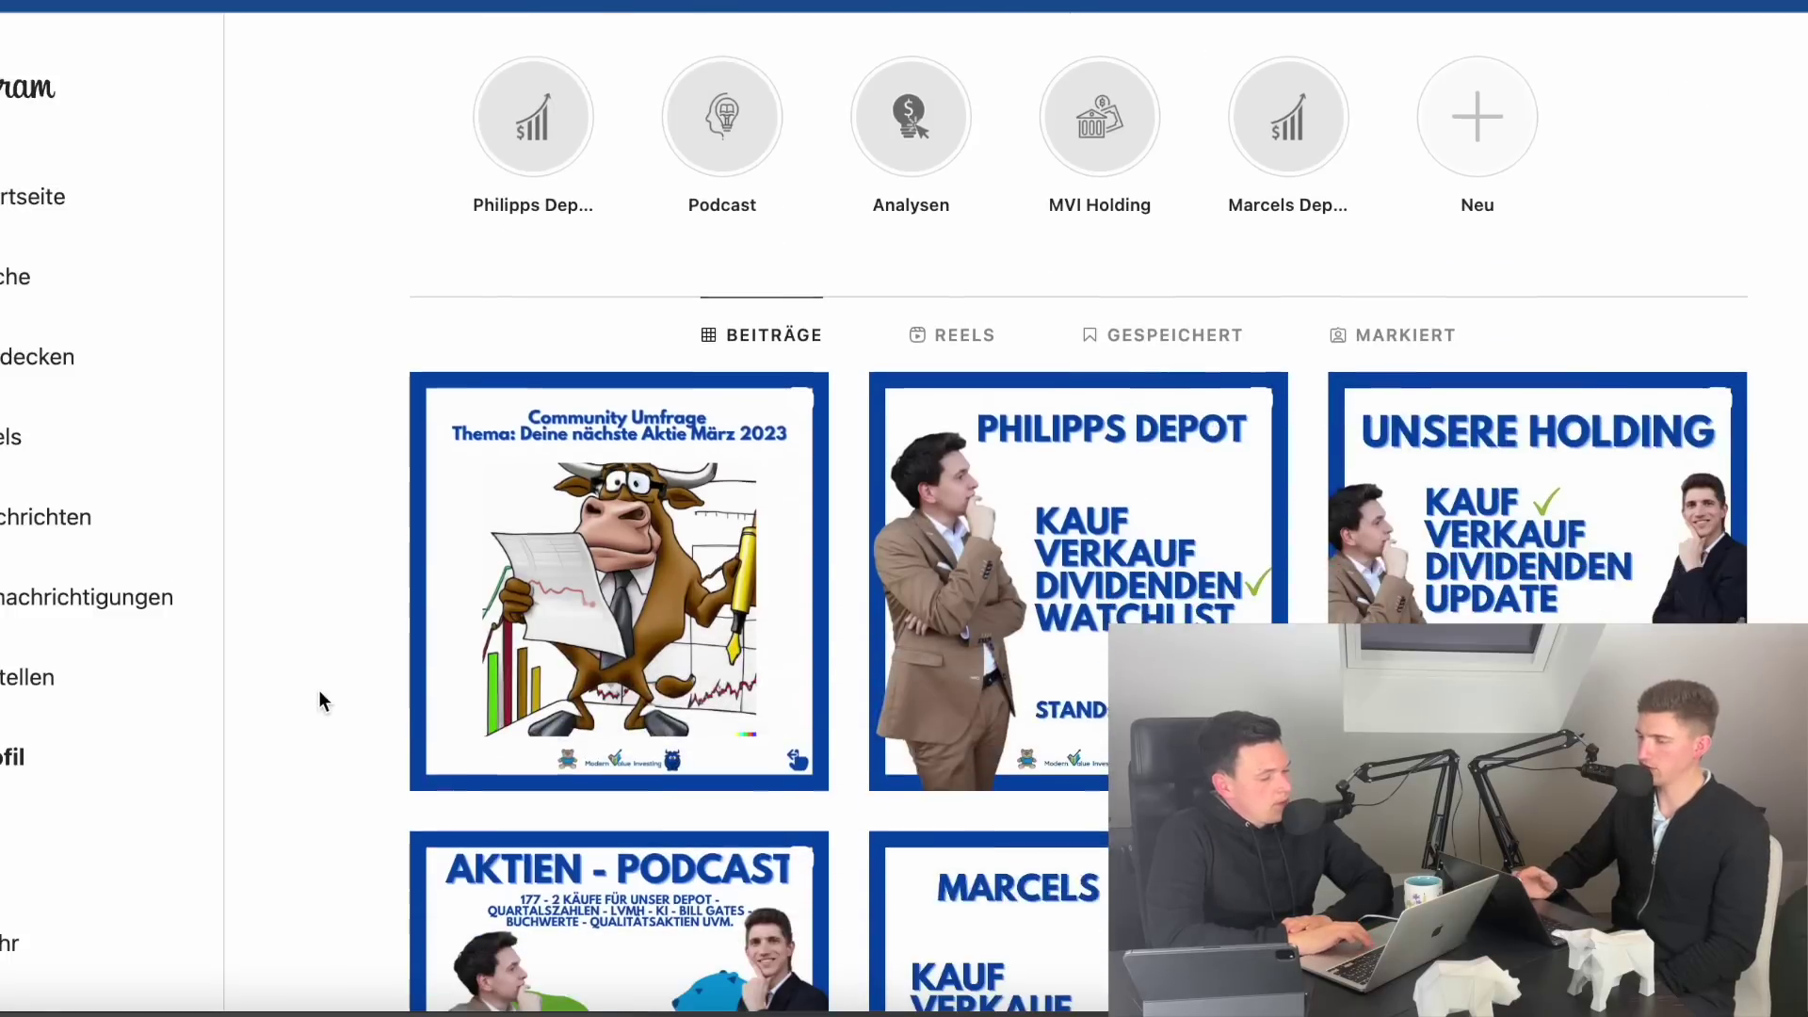
{"action": "scroll", "coordinate": [318, 701], "scroll_direction": "up", "scroll_amount": 4}
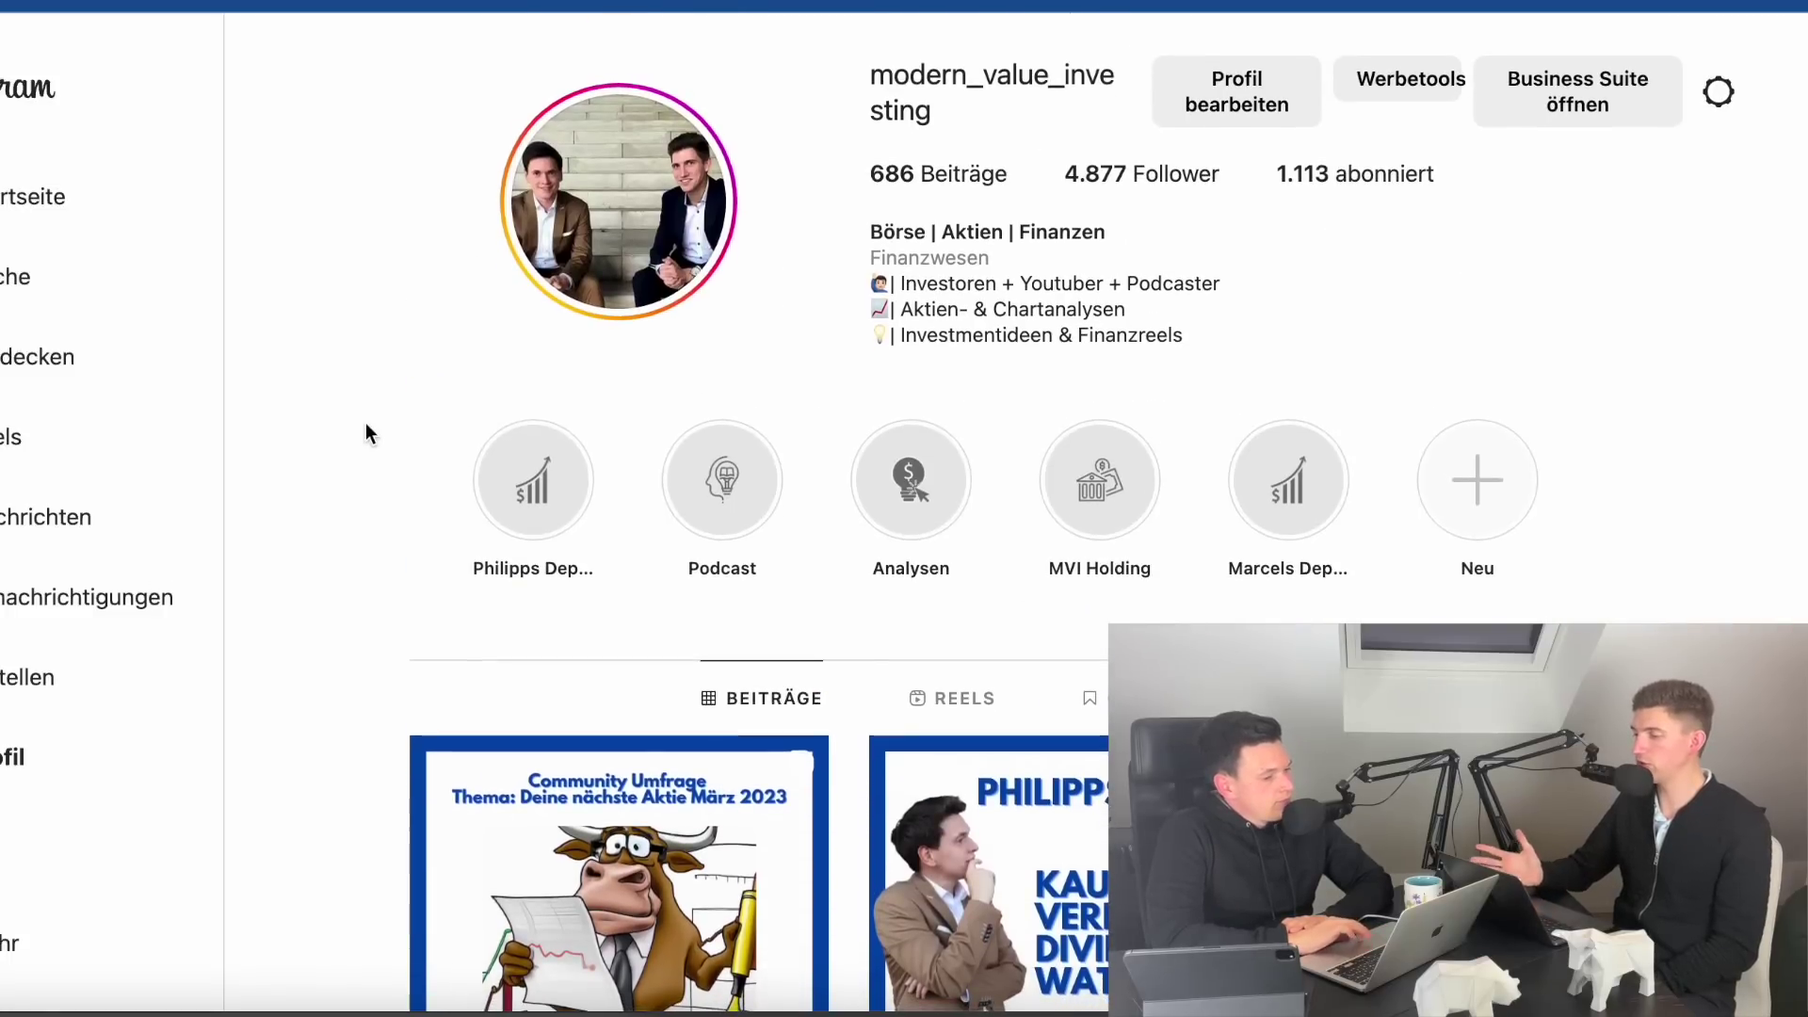
{"action": "key", "text": "ctrl+shift+Tab"}
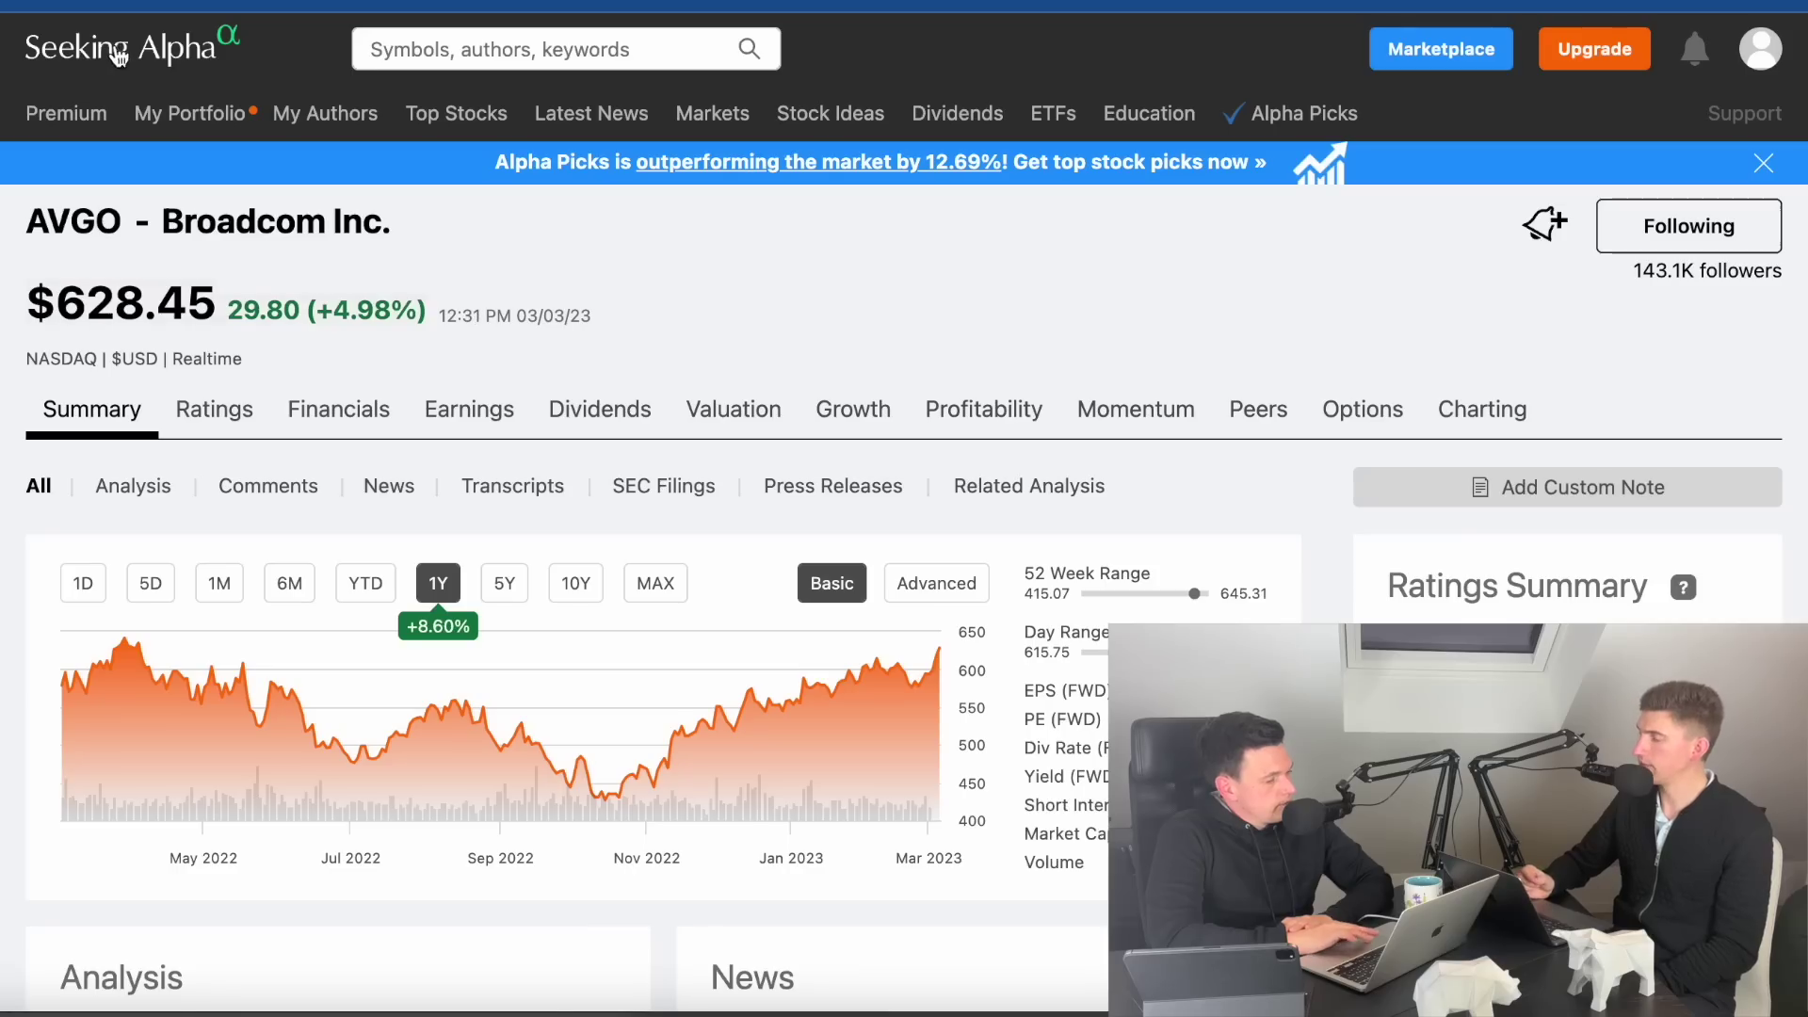
- Go to the Seeking Alpha home page, search for "zscal", and open the Zscaler (ZS) stock page
{"action": "left_click", "coordinate": [122, 49]}
{"action": "left_click", "coordinate": [416, 64]}
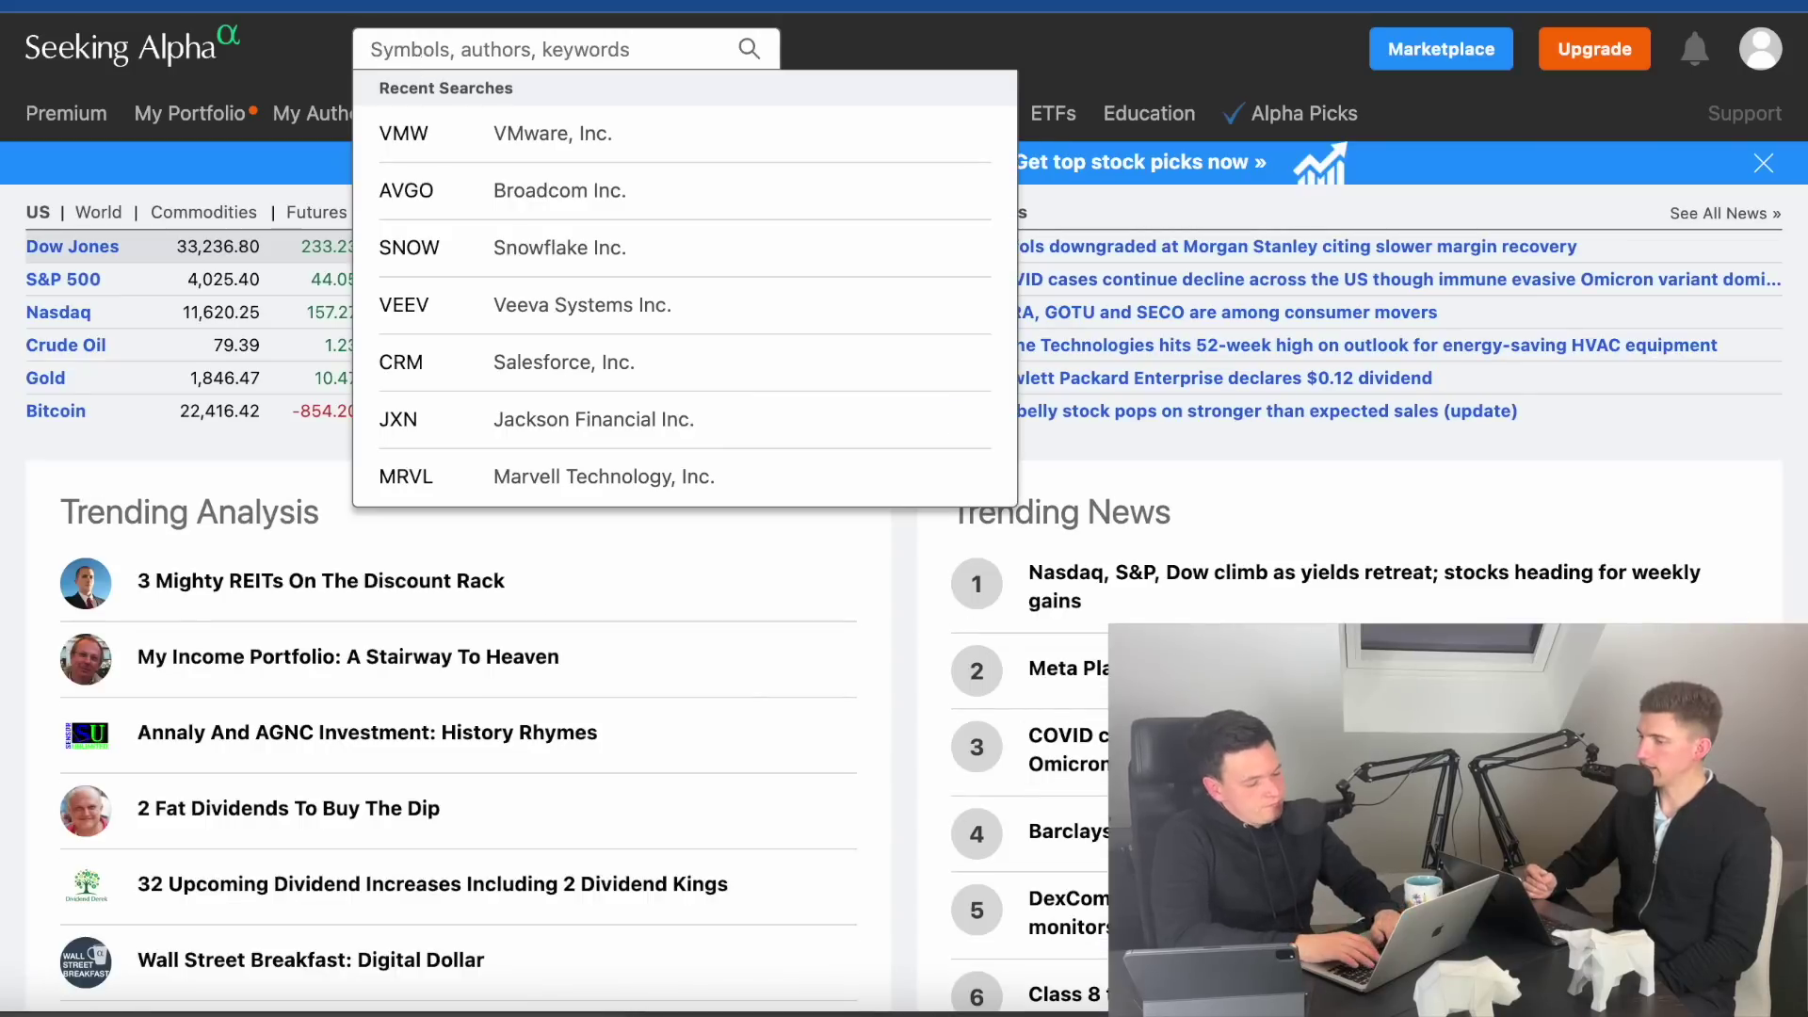
{"action": "type", "text": "zscal"}
{"action": "left_click", "coordinate": [505, 133]}
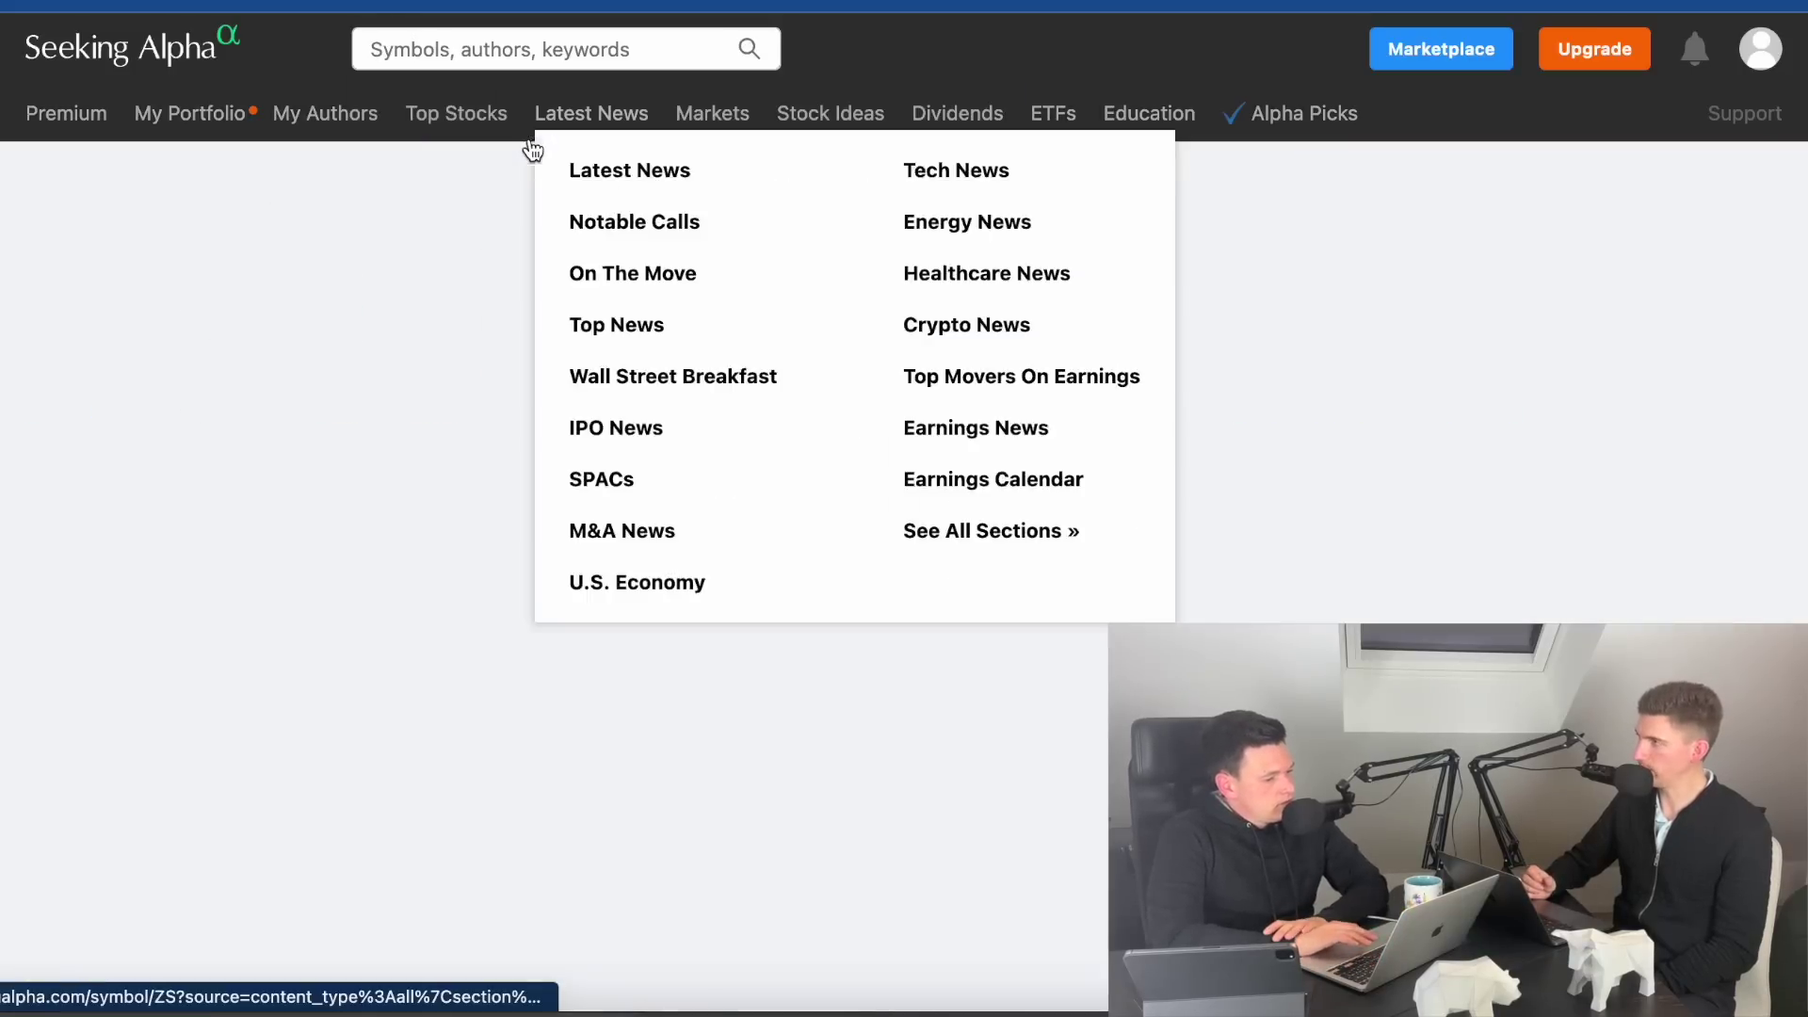
- Examine Zscaler's one-year price chart, analysis and news, factor grades, earnings estimates and valuation figures
{"action": "scroll", "coordinate": [660, 565], "scroll_direction": "down", "scroll_amount": 3}
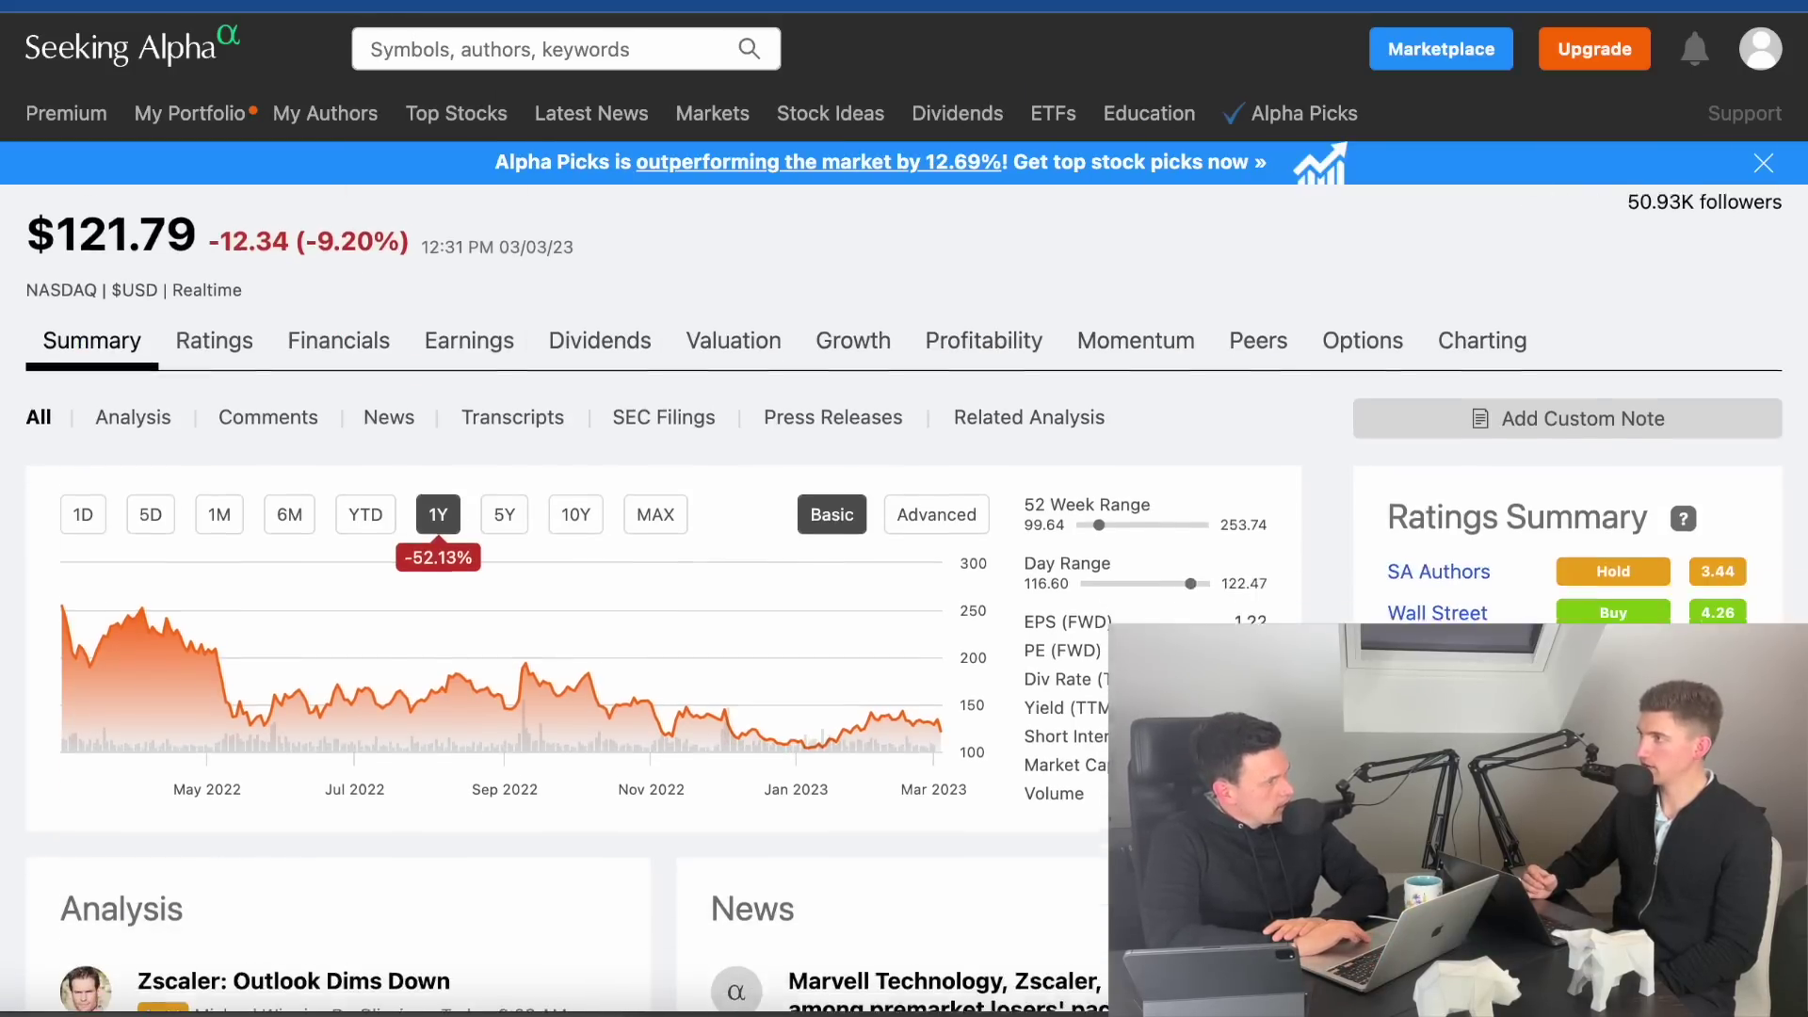
{"action": "scroll", "coordinate": [659, 565], "scroll_direction": "up", "scroll_amount": 2}
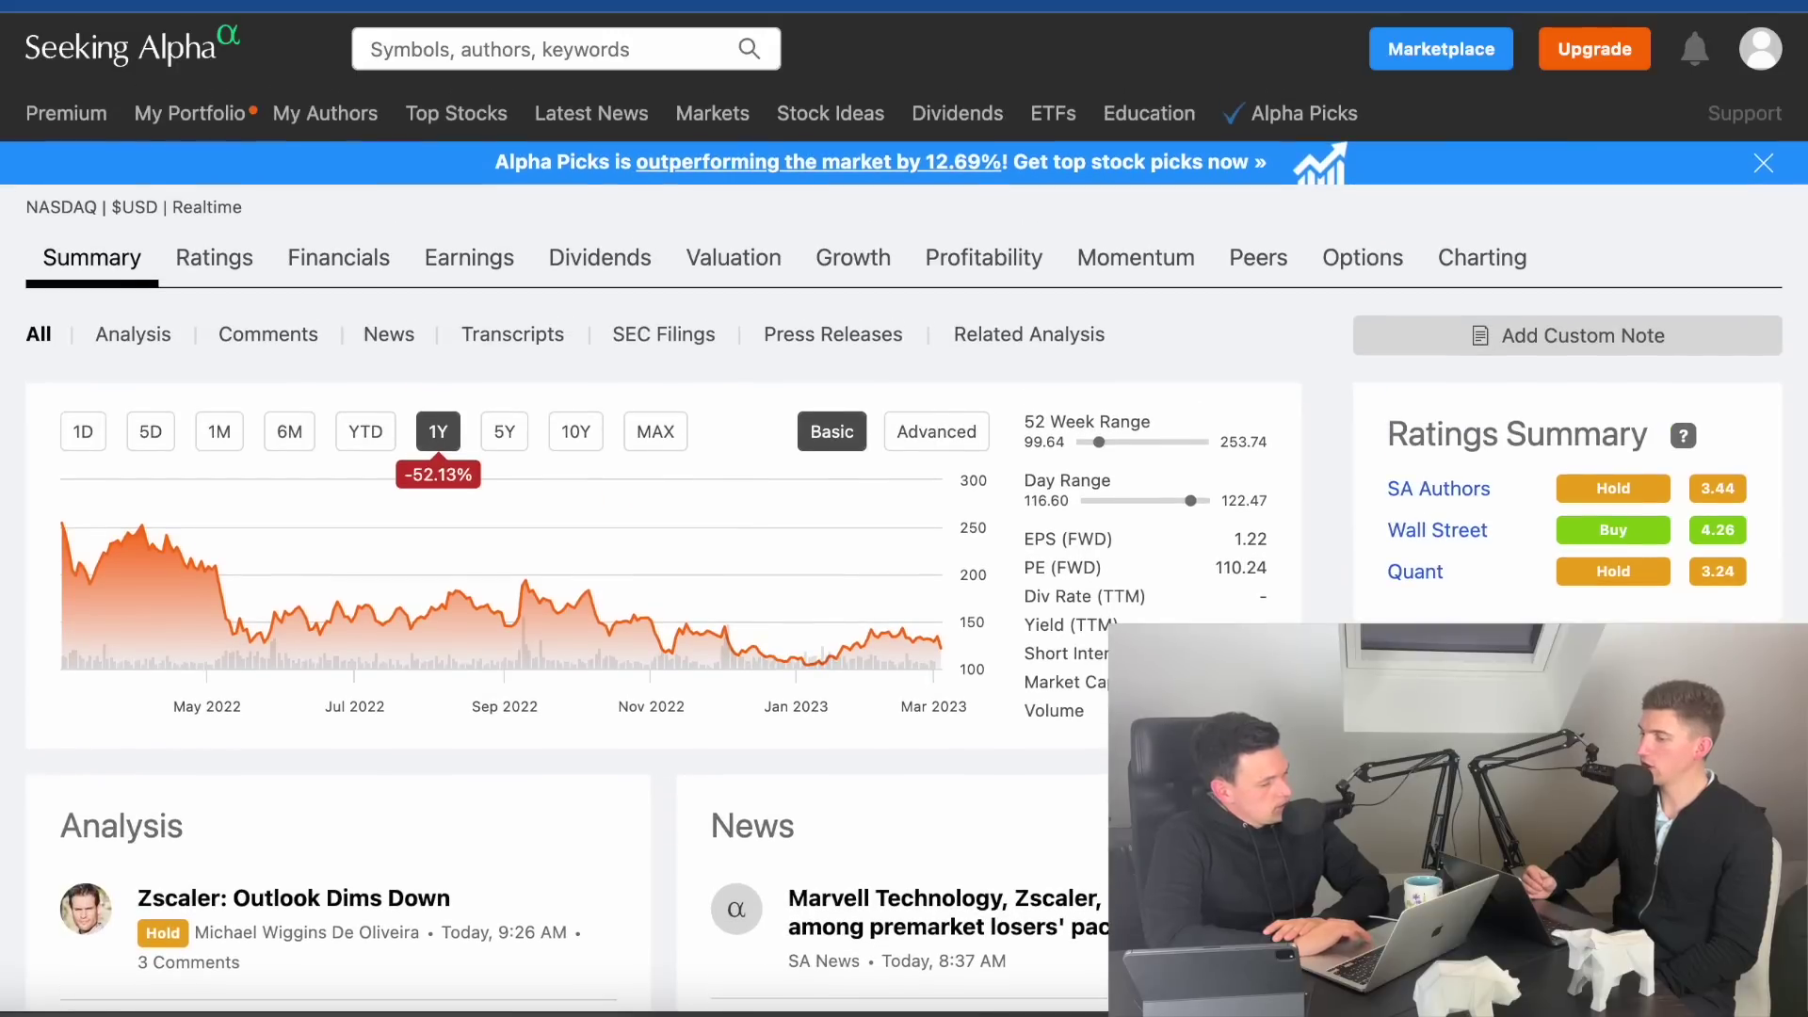
{"action": "scroll", "coordinate": [659, 565], "scroll_direction": "down", "scroll_amount": 15}
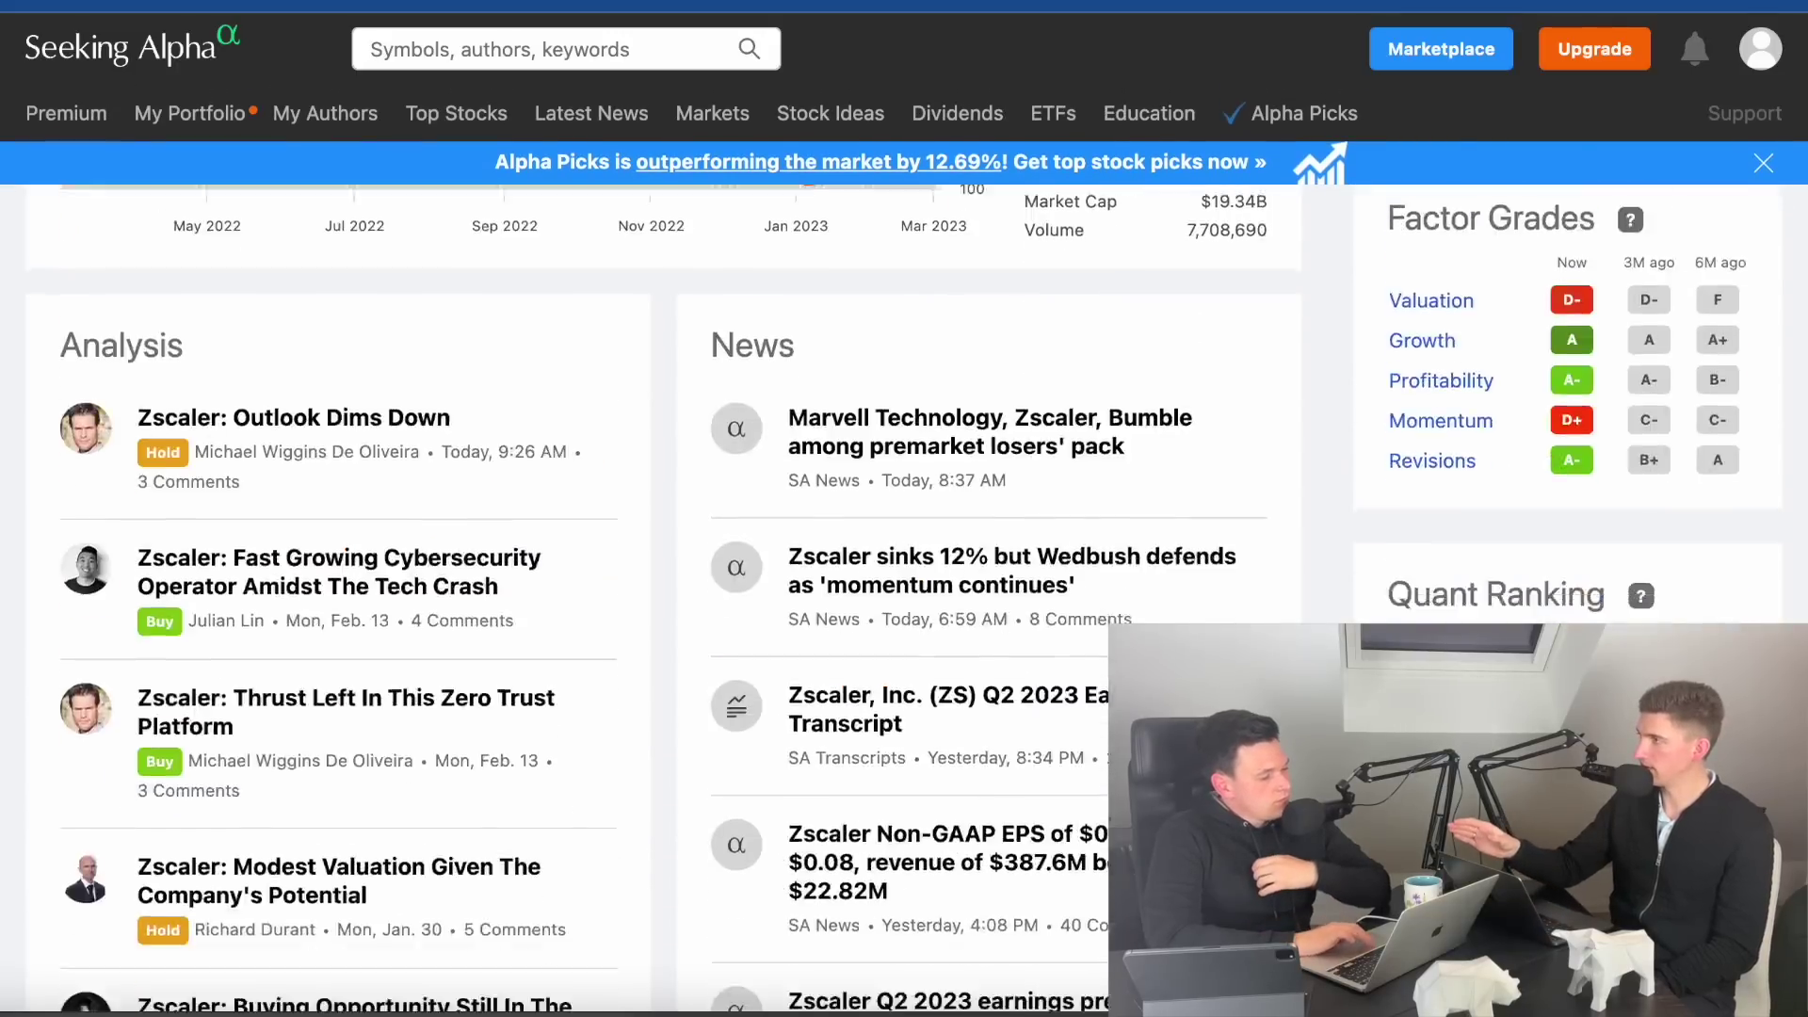
{"action": "scroll", "coordinate": [659, 565], "scroll_direction": "down", "scroll_amount": 11}
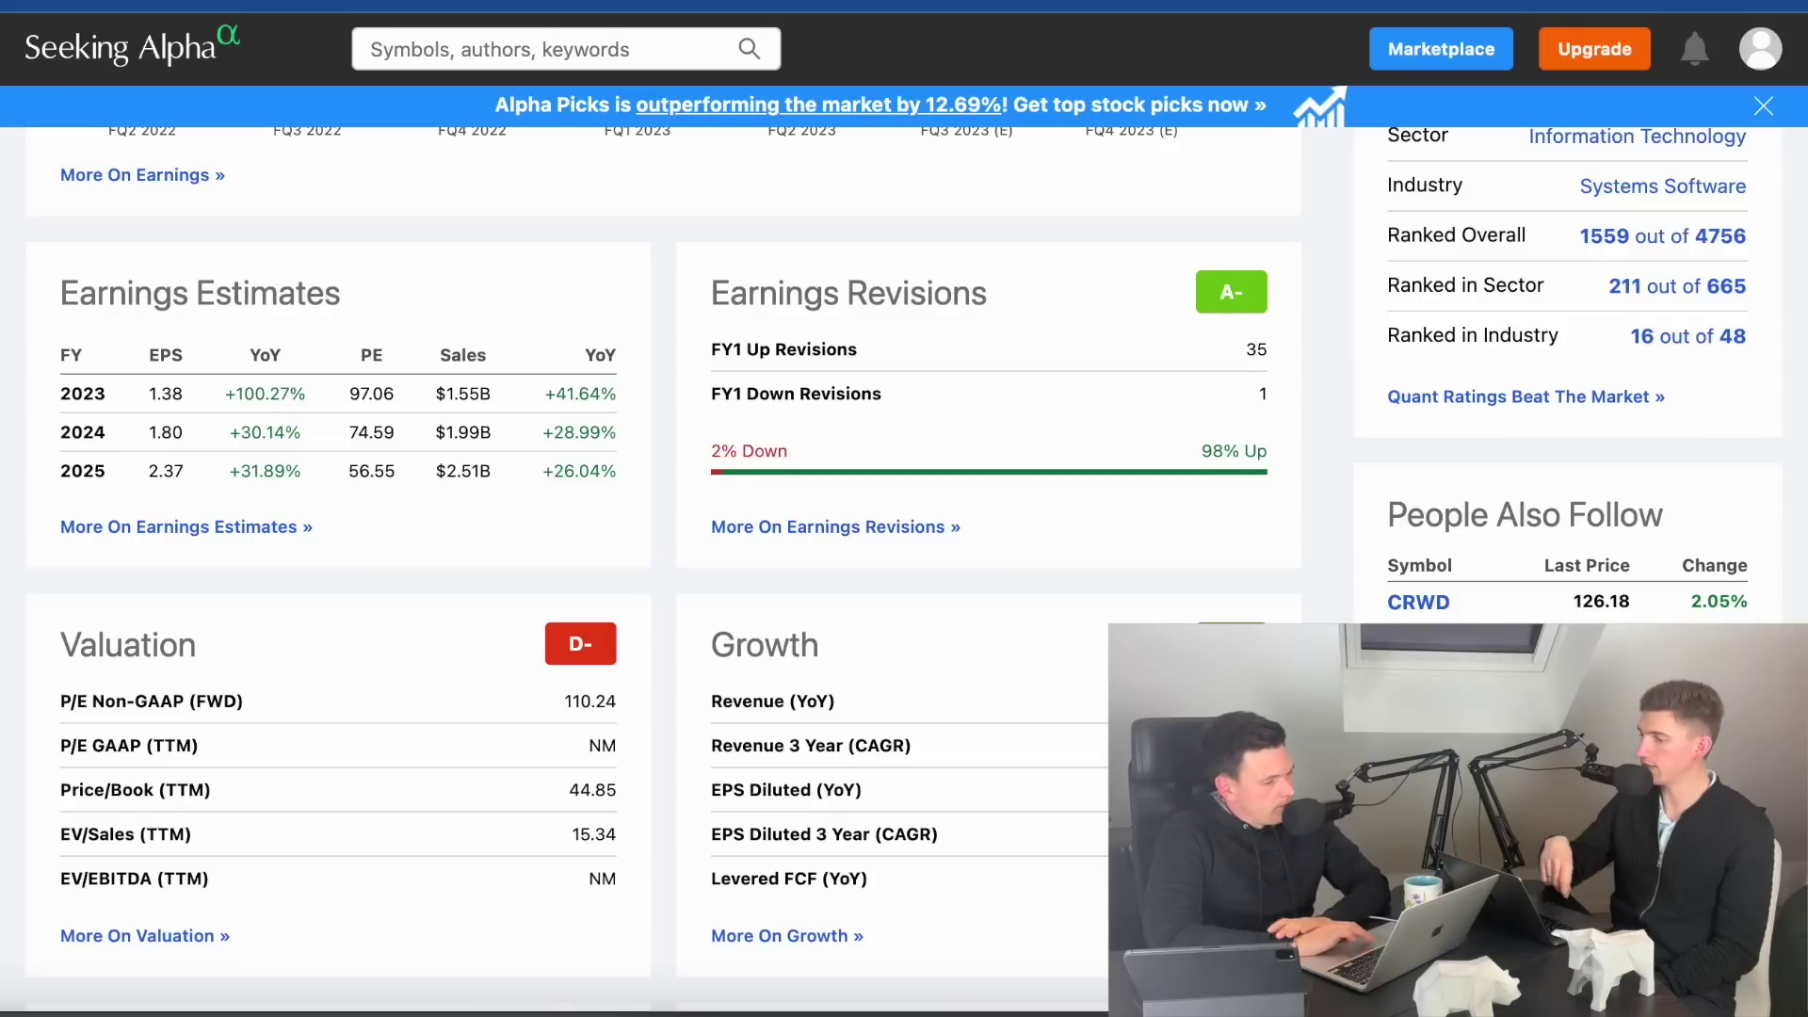
{"action": "scroll", "coordinate": [659, 565], "scroll_direction": "up", "scroll_amount": 20}
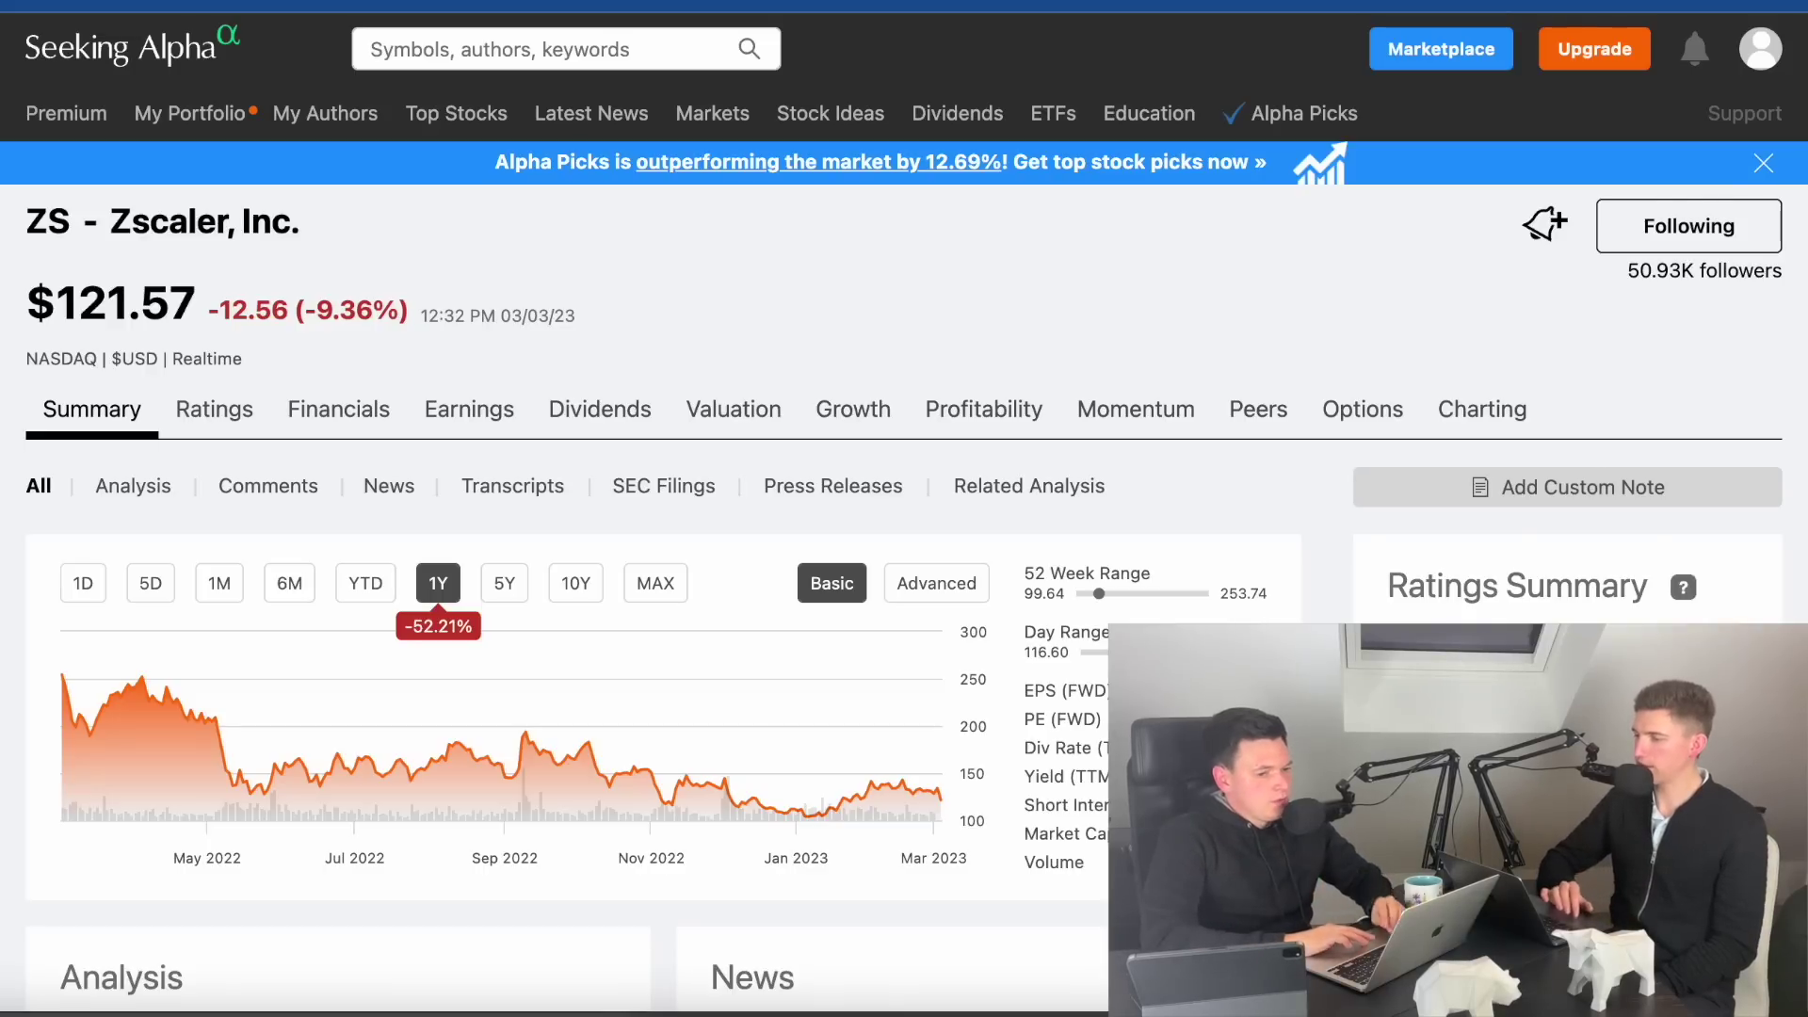
{"action": "left_click", "coordinate": [1670, 53]}
{"action": "left_click", "coordinate": [1623, 72]}
{"action": "type", "text": "http://modernvalueinvesting.de/seekingalpha"}
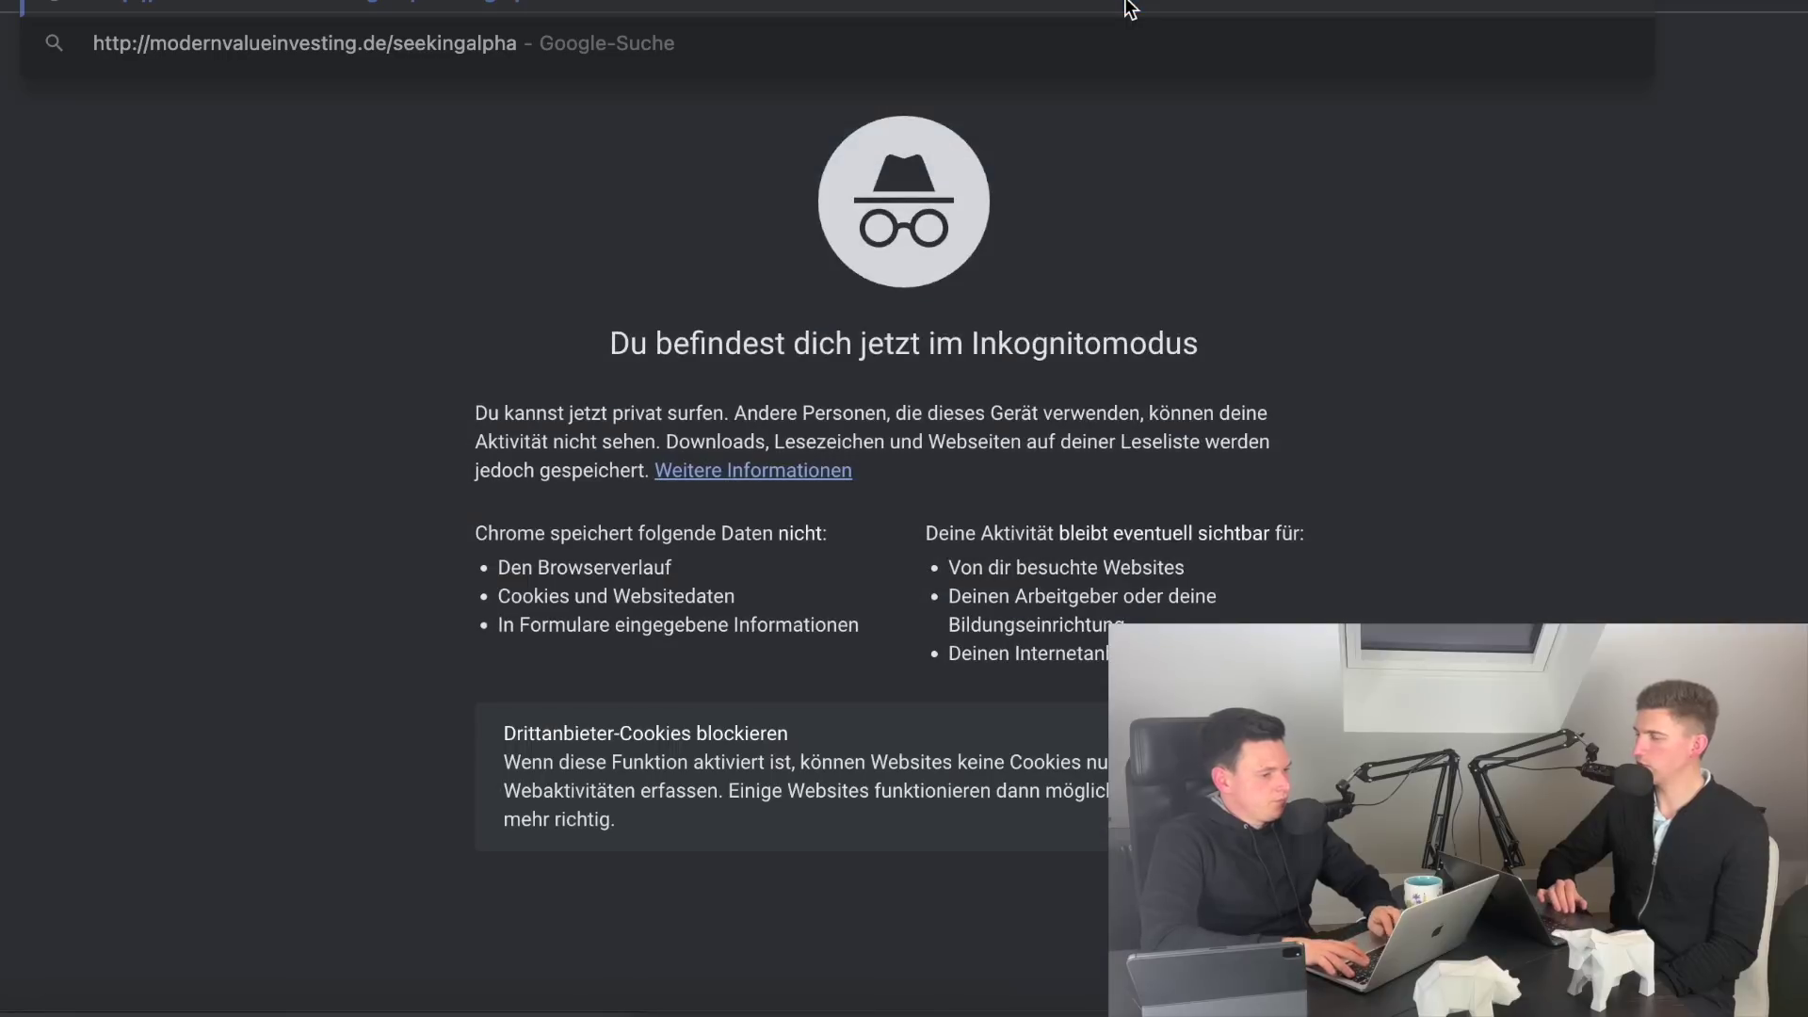
{"action": "key", "text": "Return"}
{"action": "left_click", "coordinate": [580, 504]}
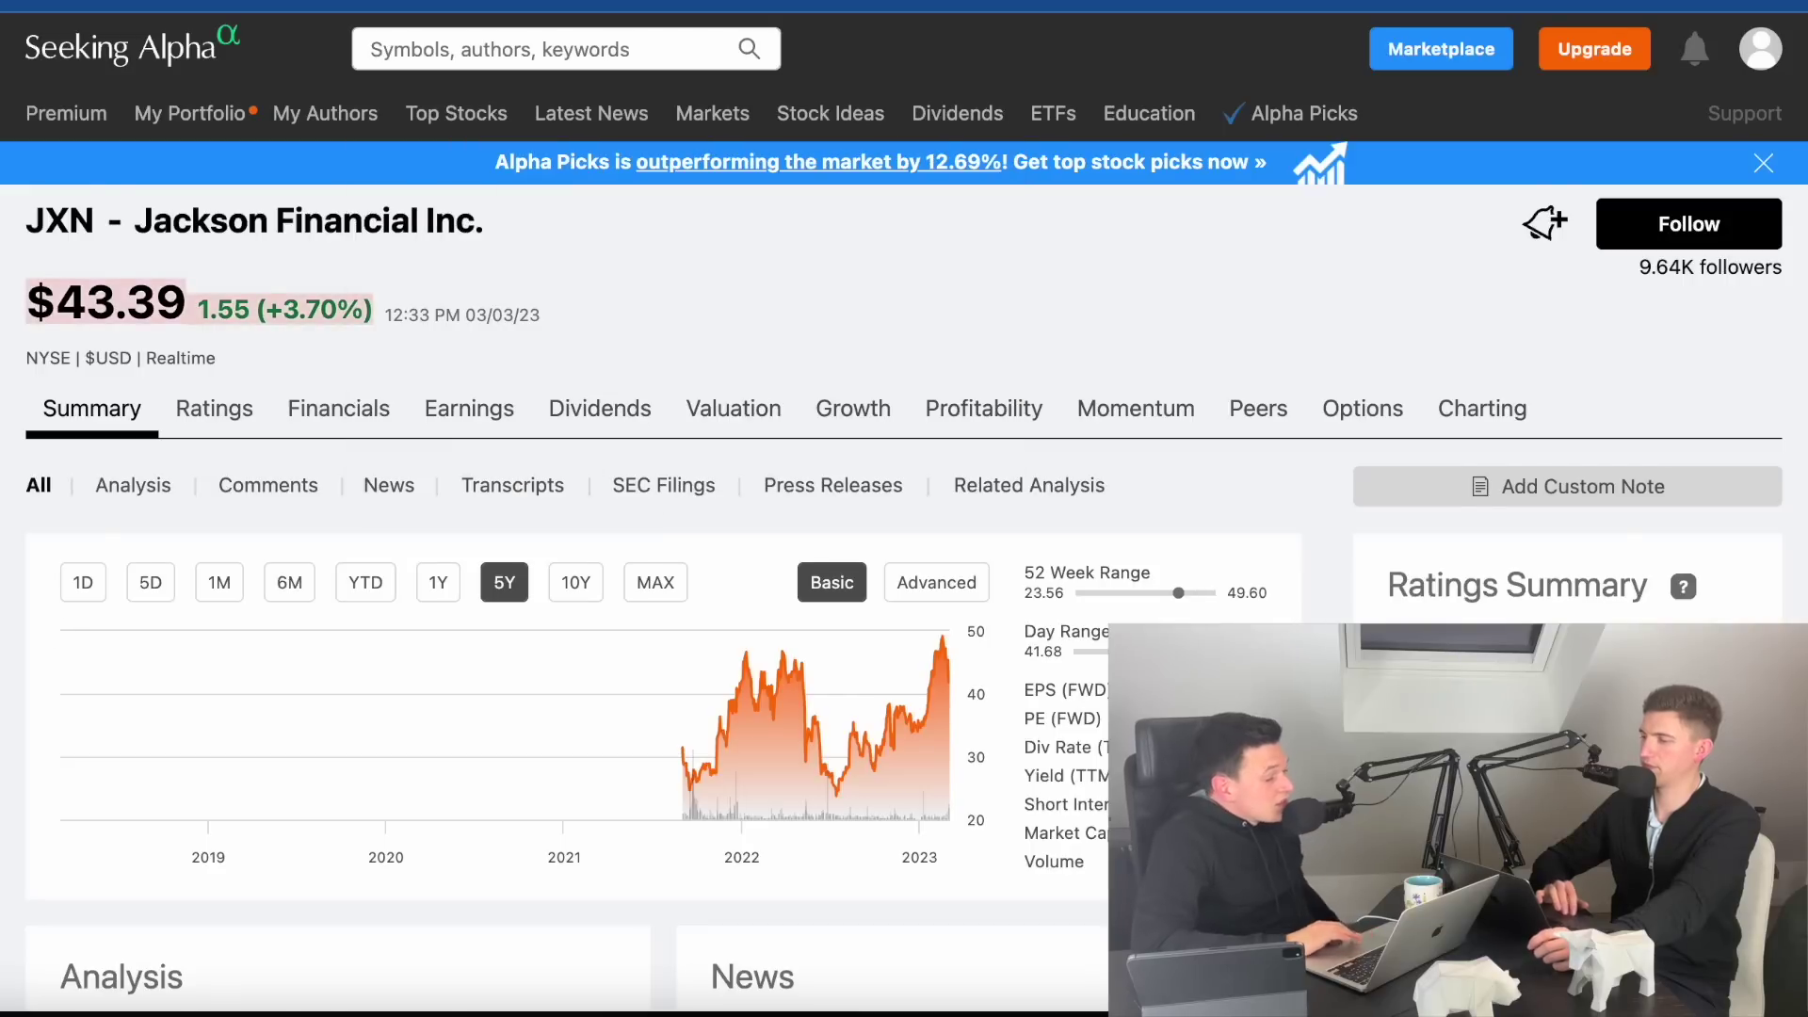
- Compare Jackson Financial's price chart over the six-month and one-month ranges, finishing on six months
{"action": "scroll", "coordinate": [904, 593], "scroll_direction": "down", "scroll_amount": 2}
{"action": "left_click", "coordinate": [283, 475]}
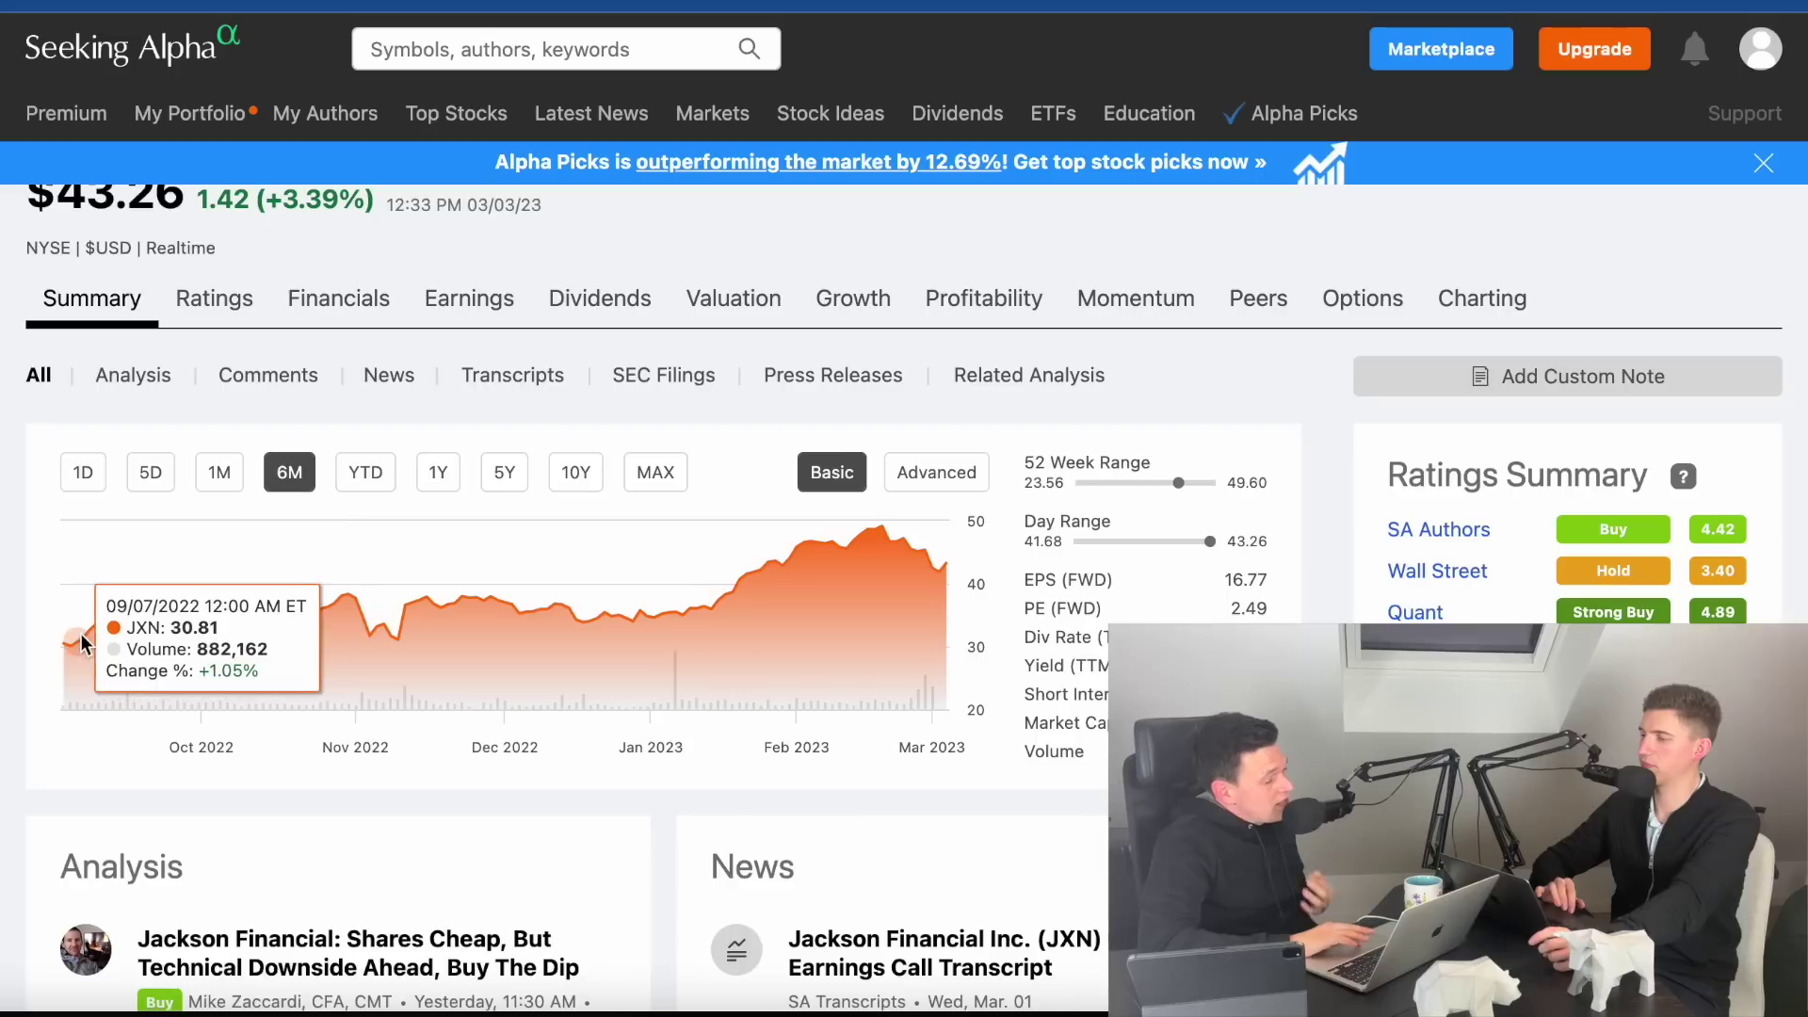
{"action": "left_click", "coordinate": [219, 471]}
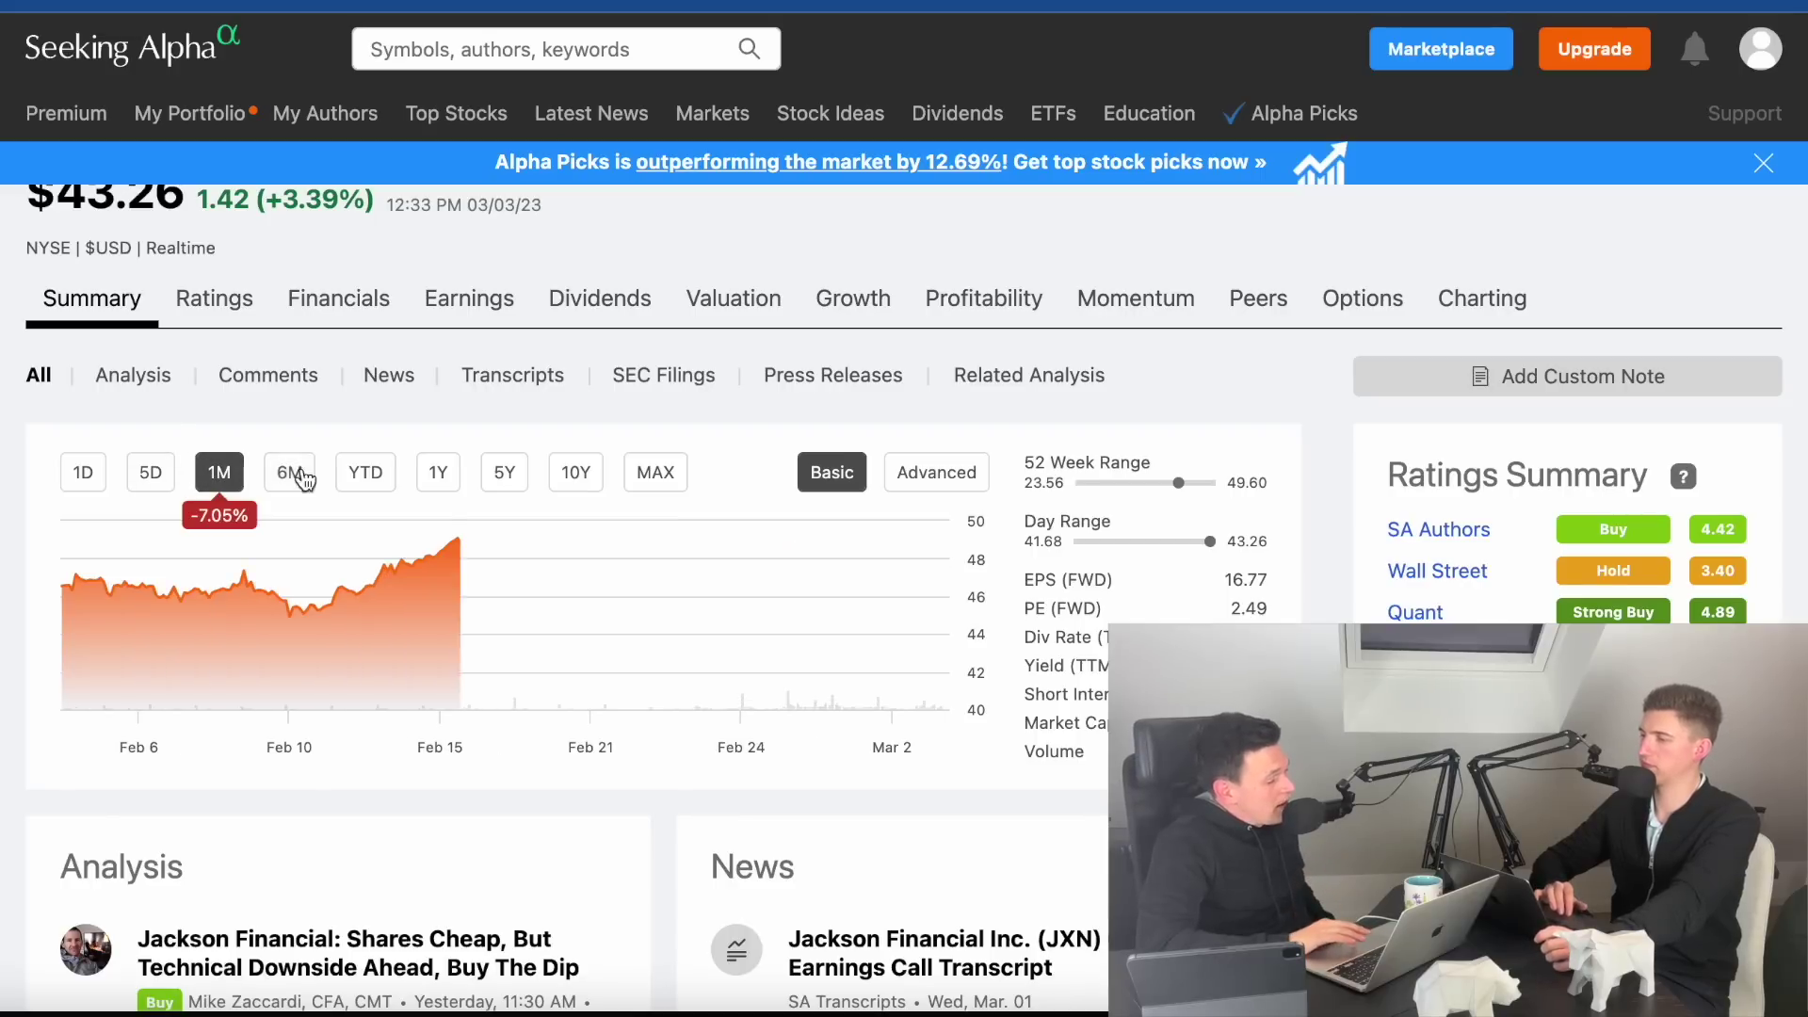
{"action": "left_click", "coordinate": [303, 473]}
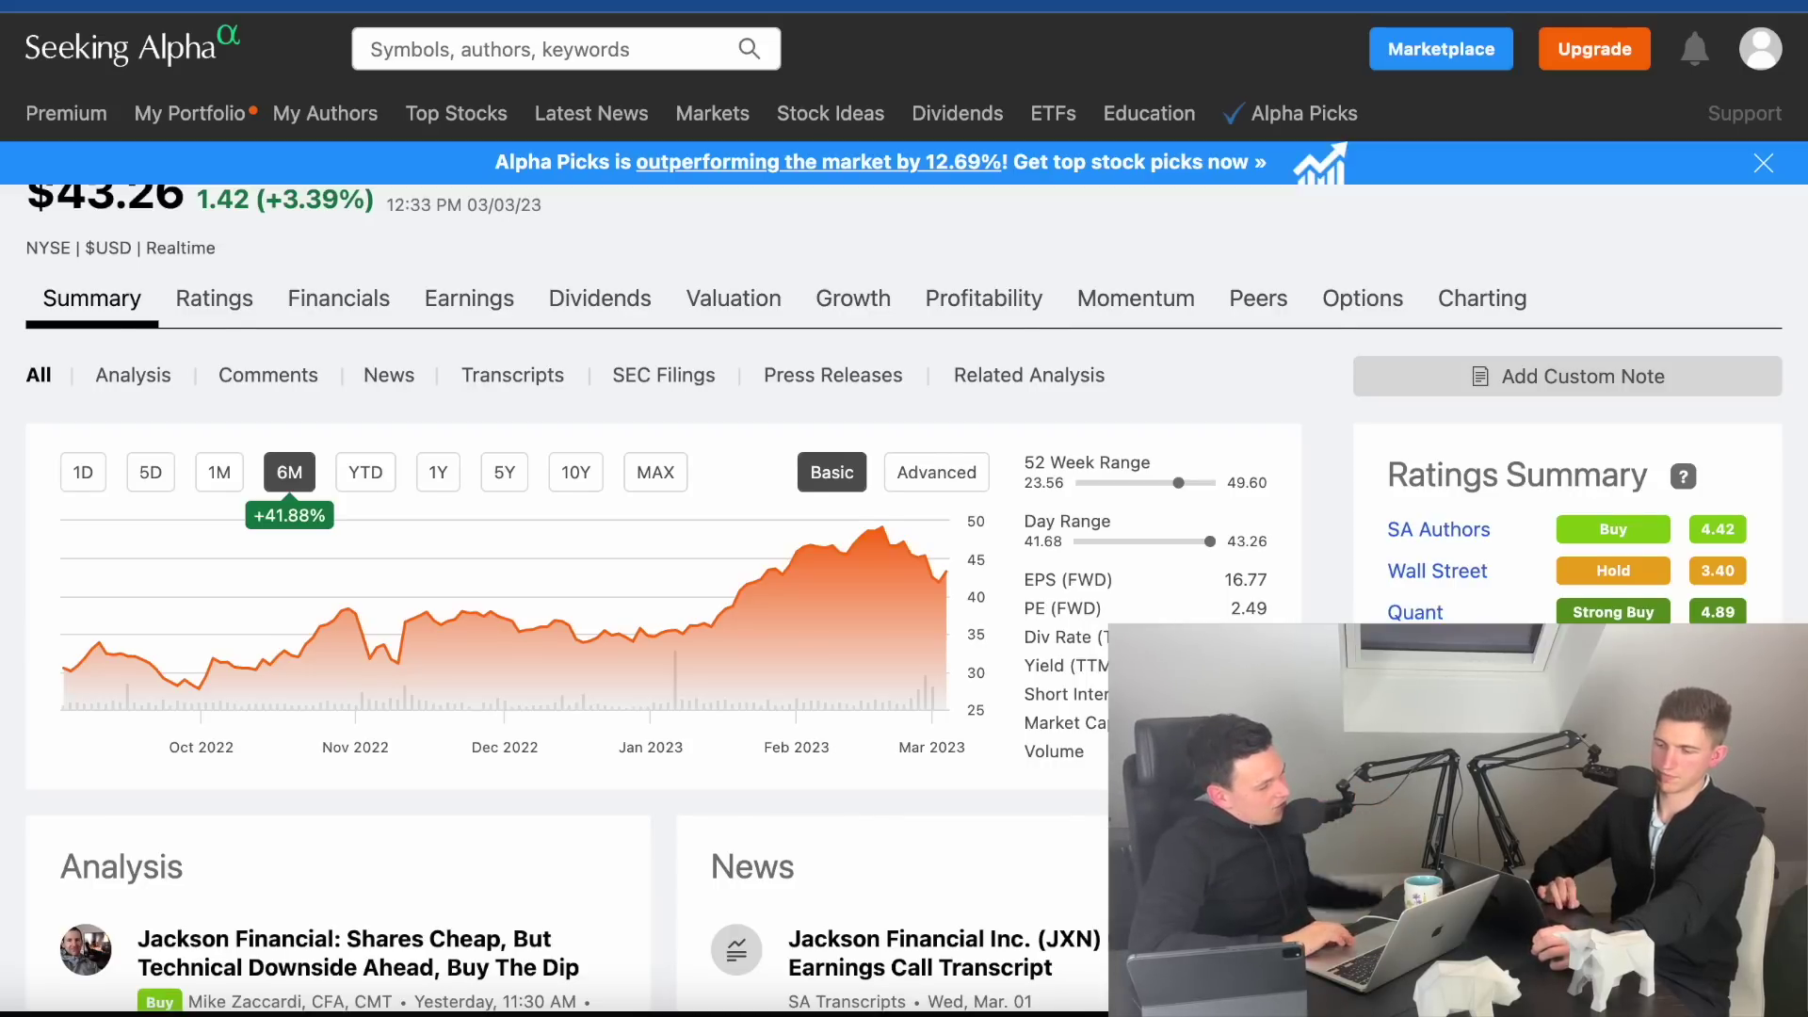
- Review Jackson Financial's company profile, annual revenue, earnings estimates, revisions and valuation figures, and return to the price chart
{"action": "scroll", "coordinate": [660, 565], "scroll_direction": "down", "scroll_amount": 4}
{"action": "scroll", "coordinate": [659, 565], "scroll_direction": "down", "scroll_amount": 20}
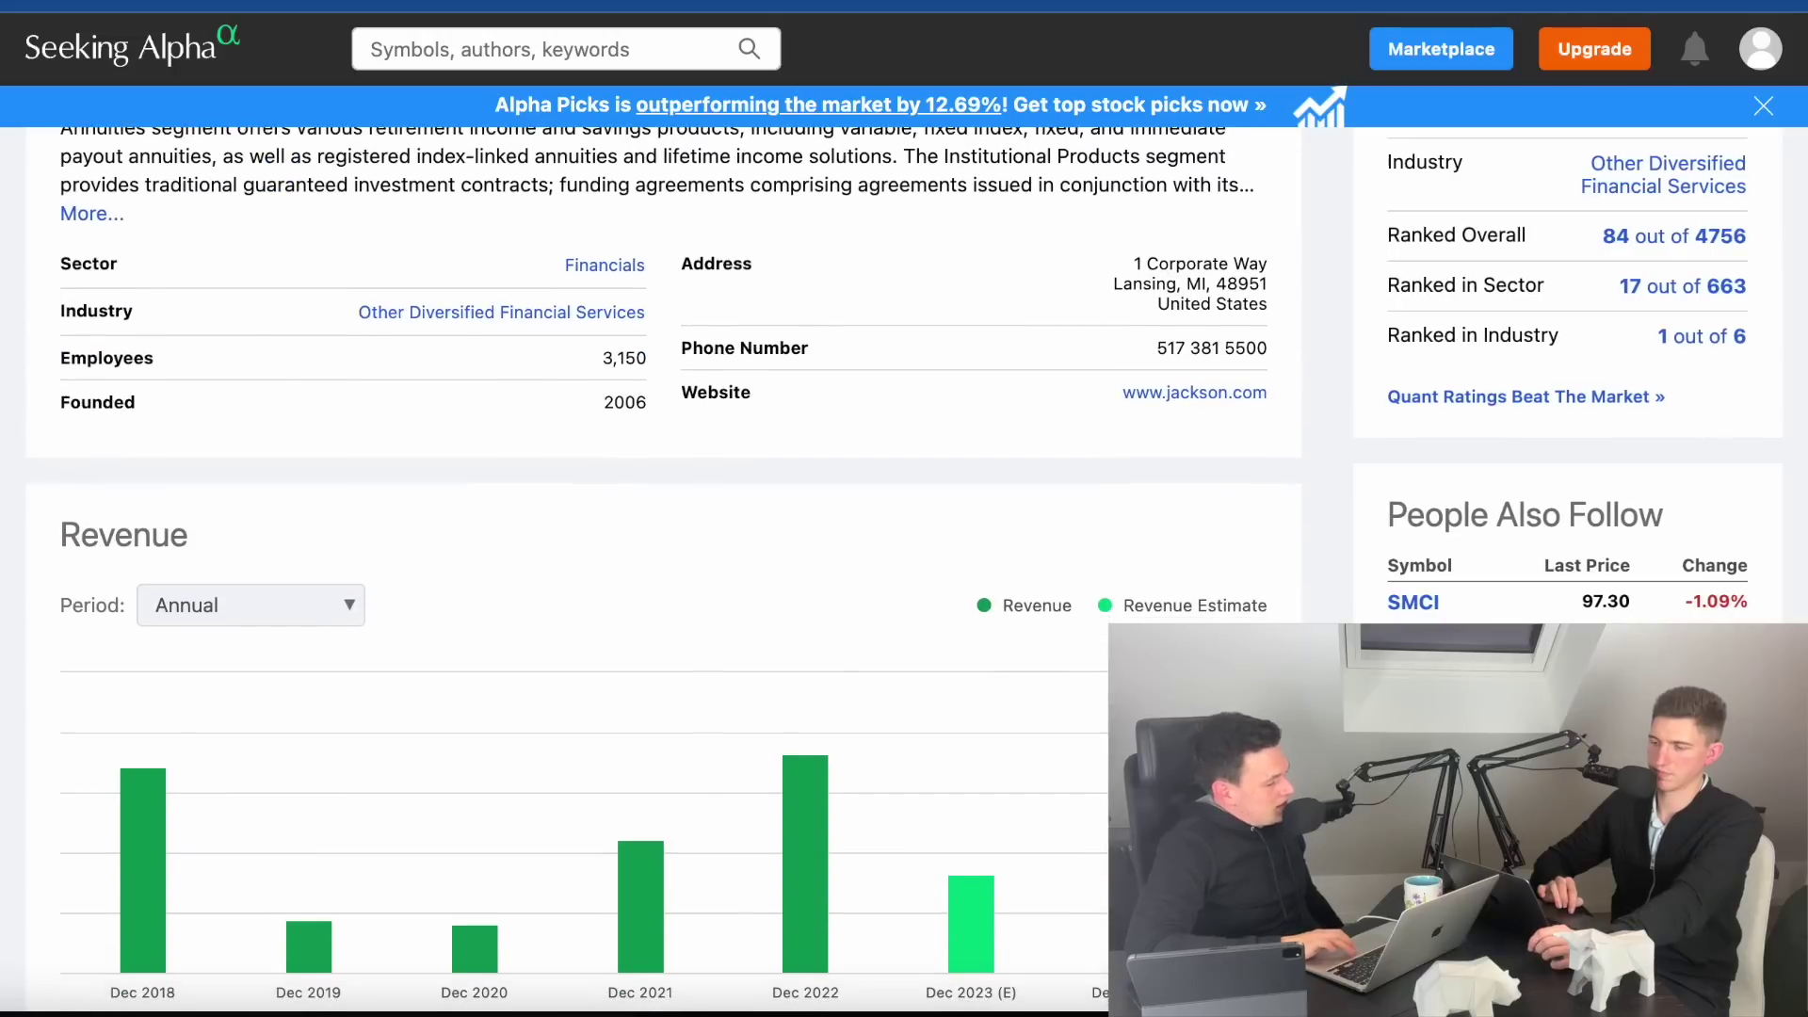
{"action": "scroll", "coordinate": [659, 565], "scroll_direction": "down", "scroll_amount": 3}
{"action": "scroll", "coordinate": [659, 565], "scroll_direction": "up", "scroll_amount": 3}
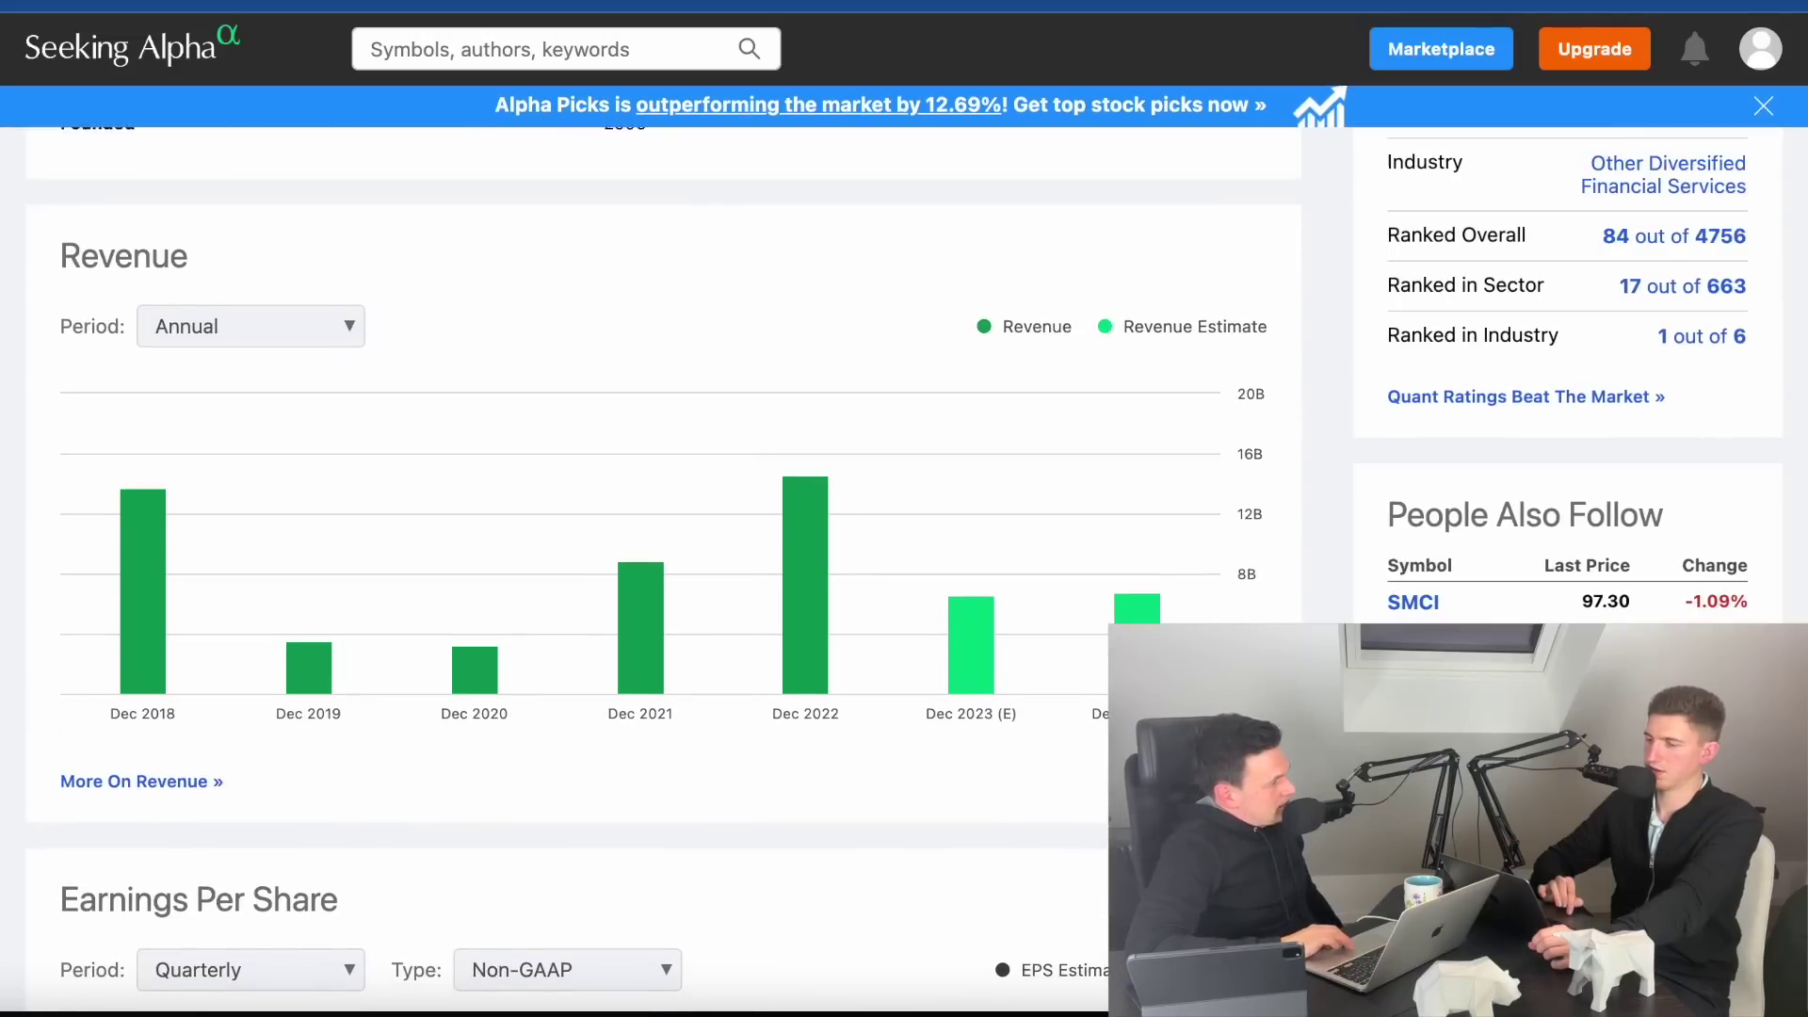
{"action": "scroll", "coordinate": [659, 565], "scroll_direction": "down", "scroll_amount": 5}
{"action": "scroll", "coordinate": [659, 565], "scroll_direction": "down", "scroll_amount": 8}
{"action": "scroll", "coordinate": [660, 565], "scroll_direction": "up", "scroll_amount": 1}
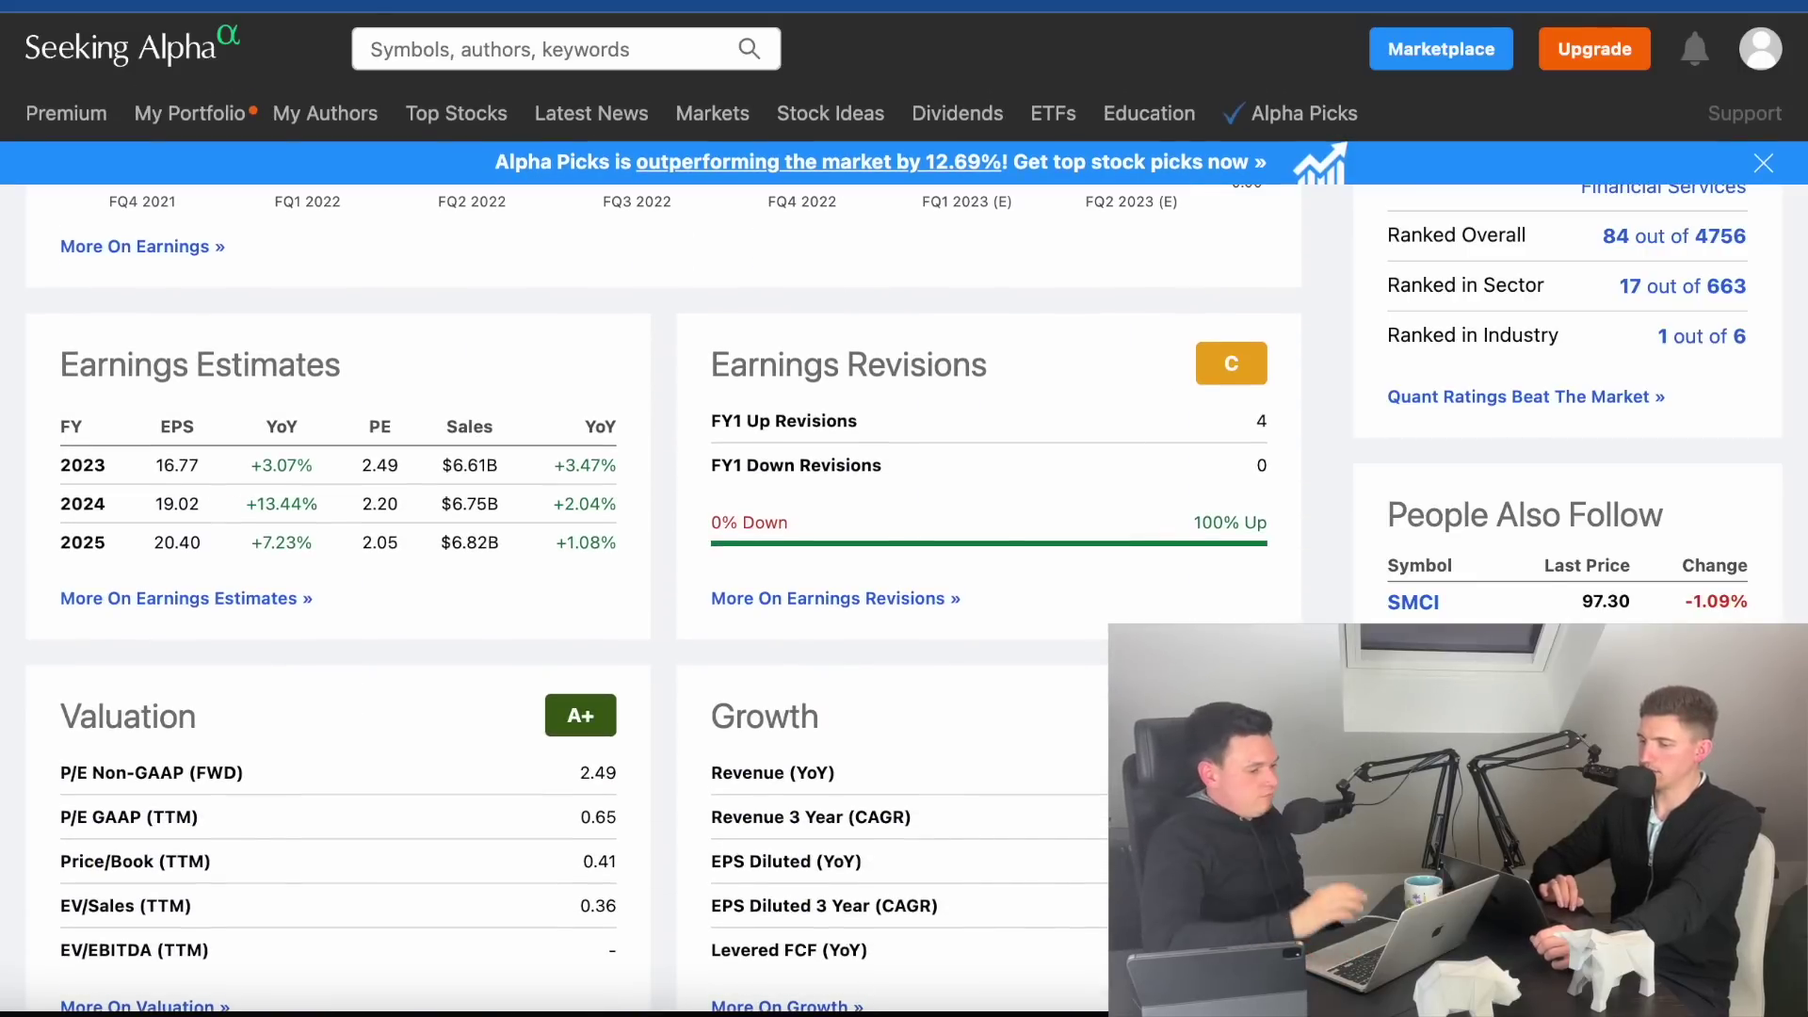
{"action": "scroll", "coordinate": [659, 565], "scroll_direction": "up", "scroll_amount": 15}
{"action": "scroll", "coordinate": [659, 566], "scroll_direction": "down", "scroll_amount": 1}
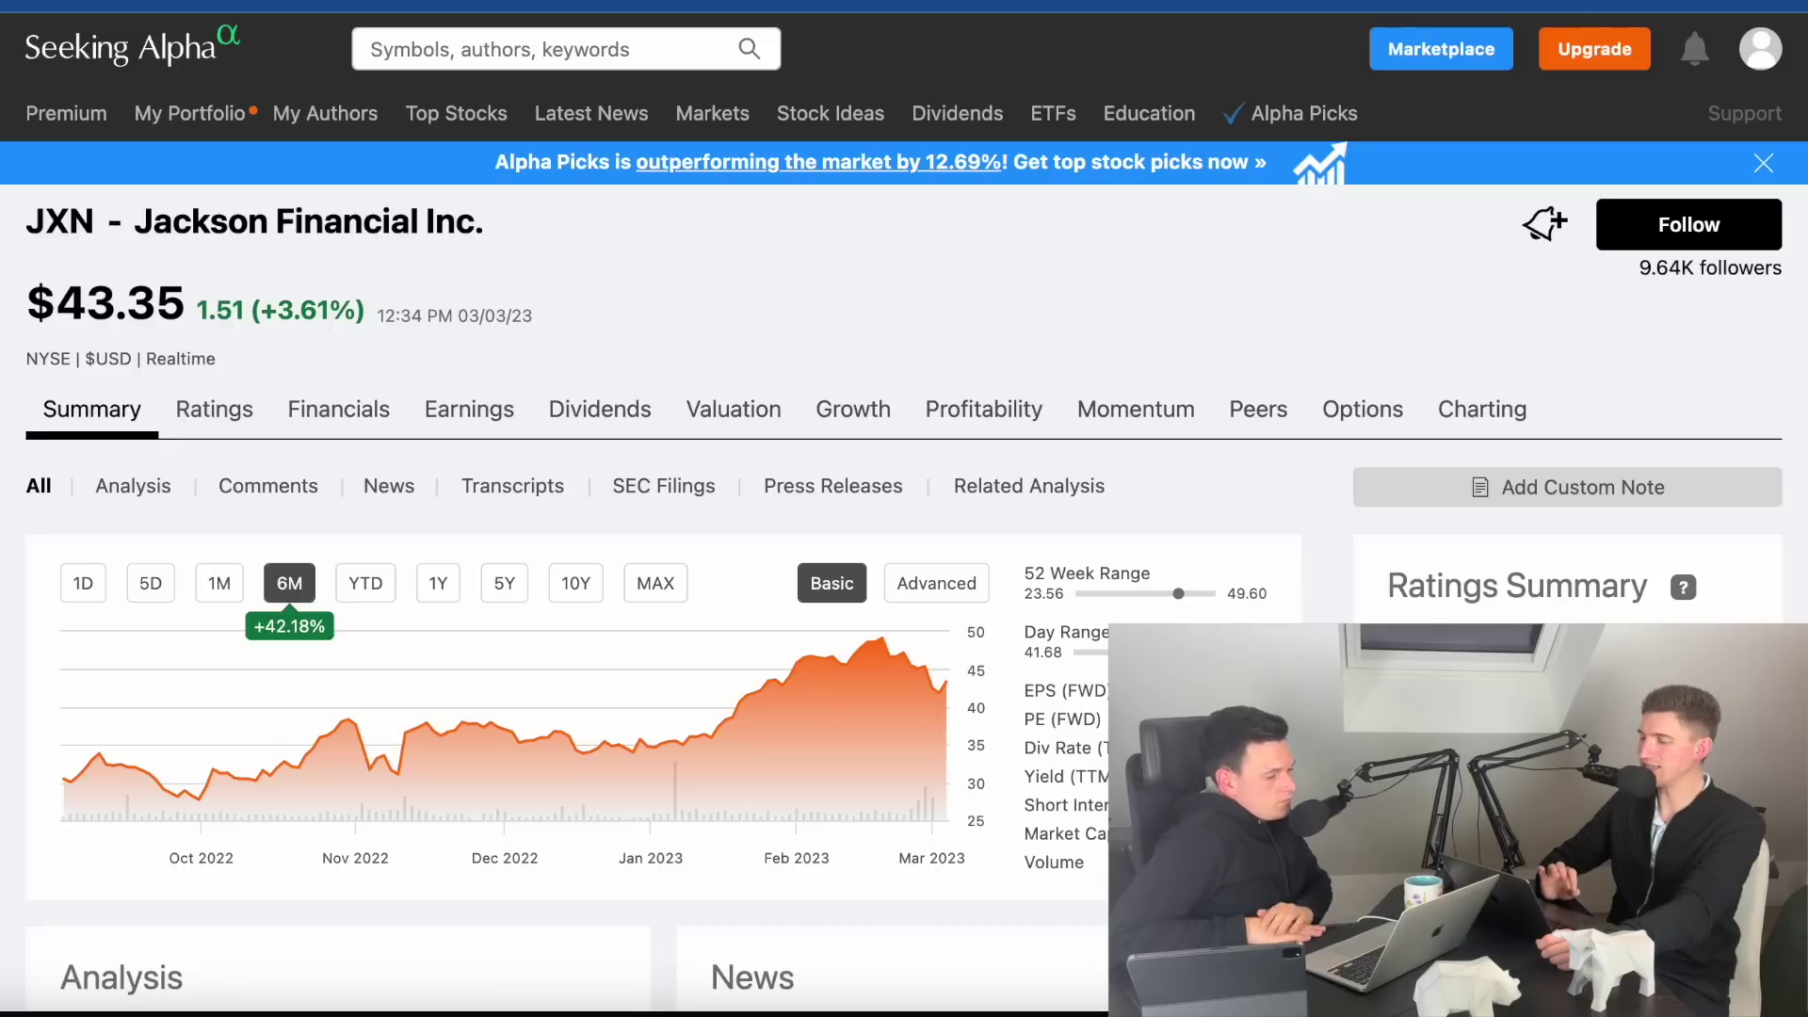
- Compare Jackson Financial's price performance over one year and five years, finishing on the one-year range
{"action": "left_click", "coordinate": [438, 583]}
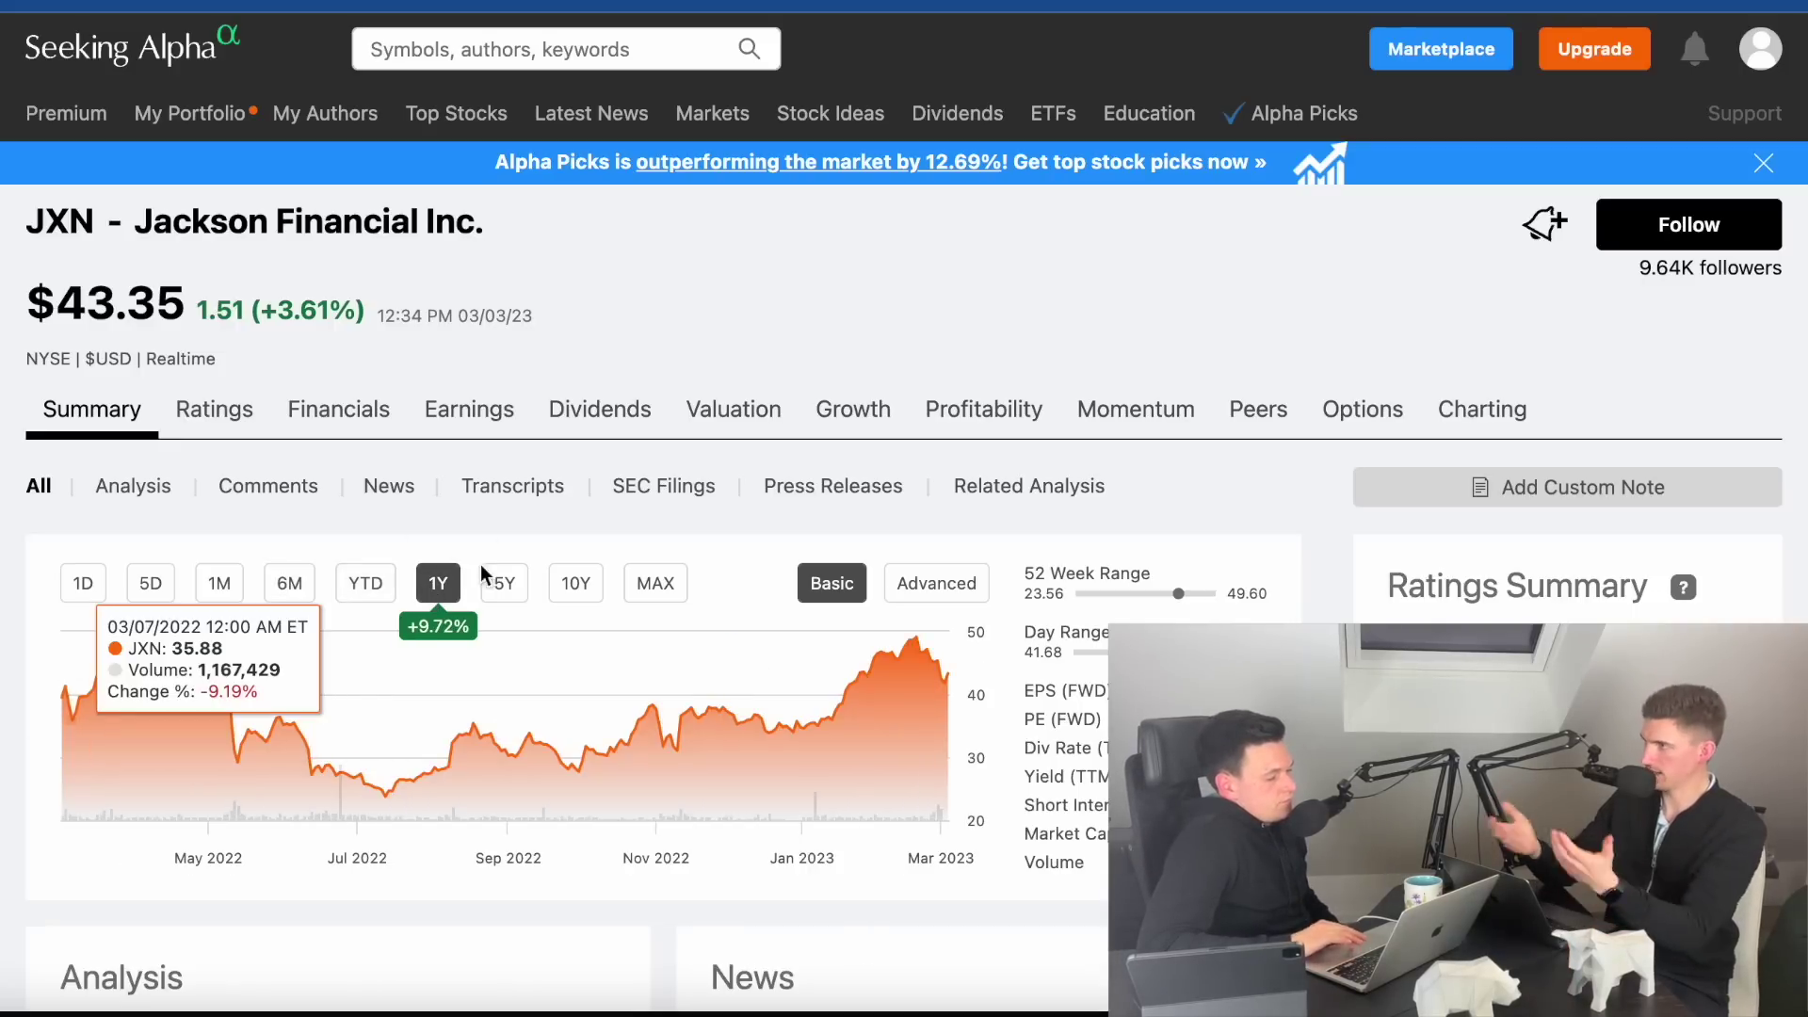
{"action": "left_click", "coordinate": [504, 583]}
{"action": "left_click", "coordinate": [438, 589]}
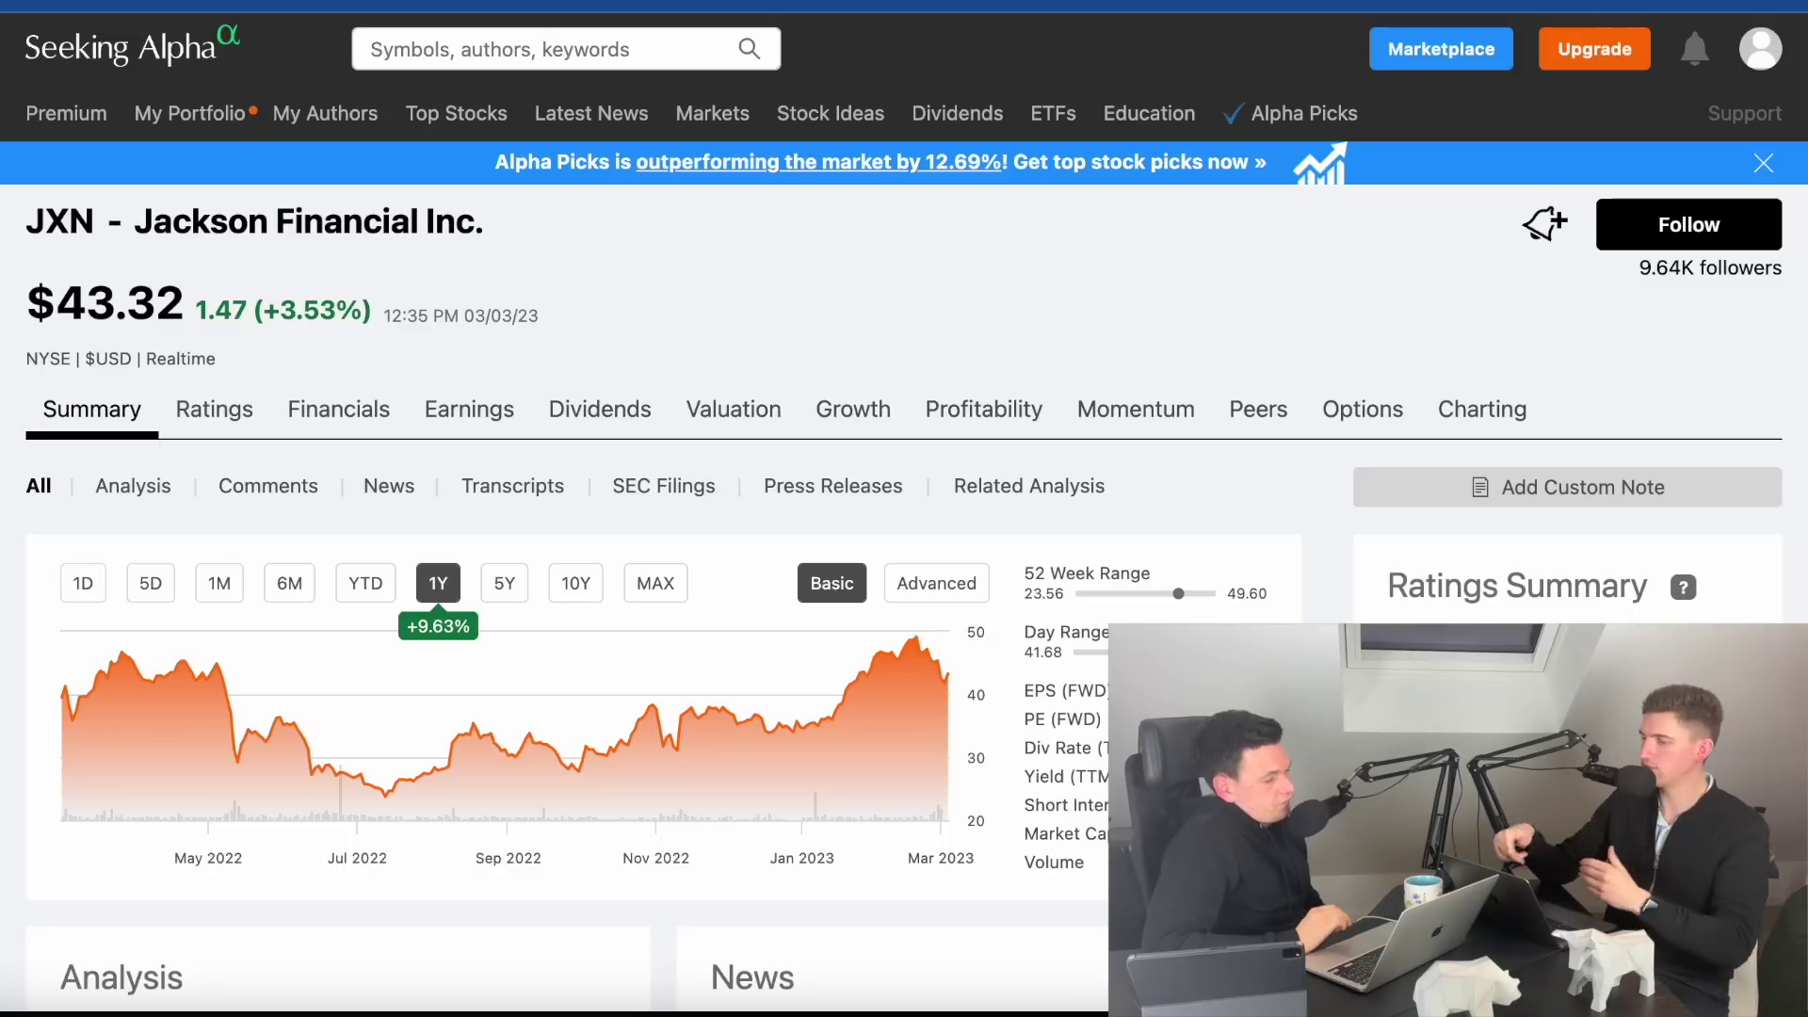
- Check Jackson Financial's ratings and its annual revenue bars, including the Dec 2023 and Dec 2024 estimates, and return to the page header
{"action": "scroll", "coordinate": [904, 551], "scroll_direction": "down", "scroll_amount": 10}
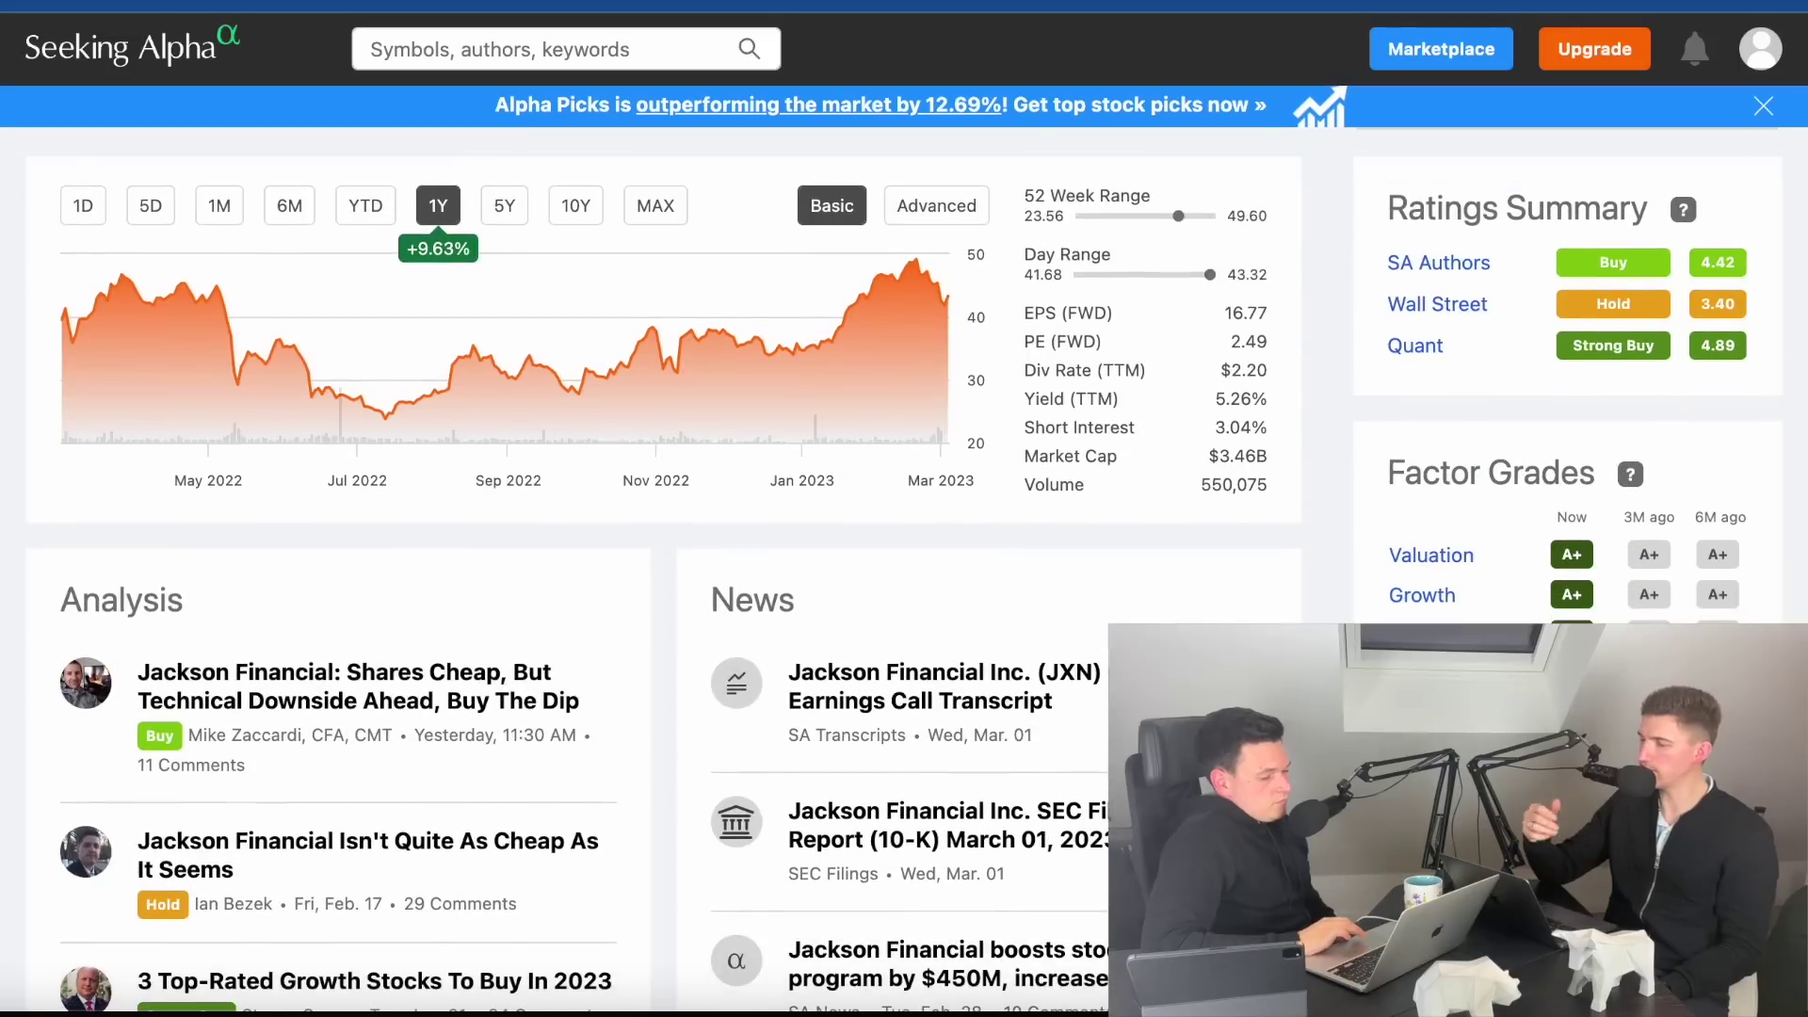
{"action": "scroll", "coordinate": [659, 565], "scroll_direction": "down", "scroll_amount": 15}
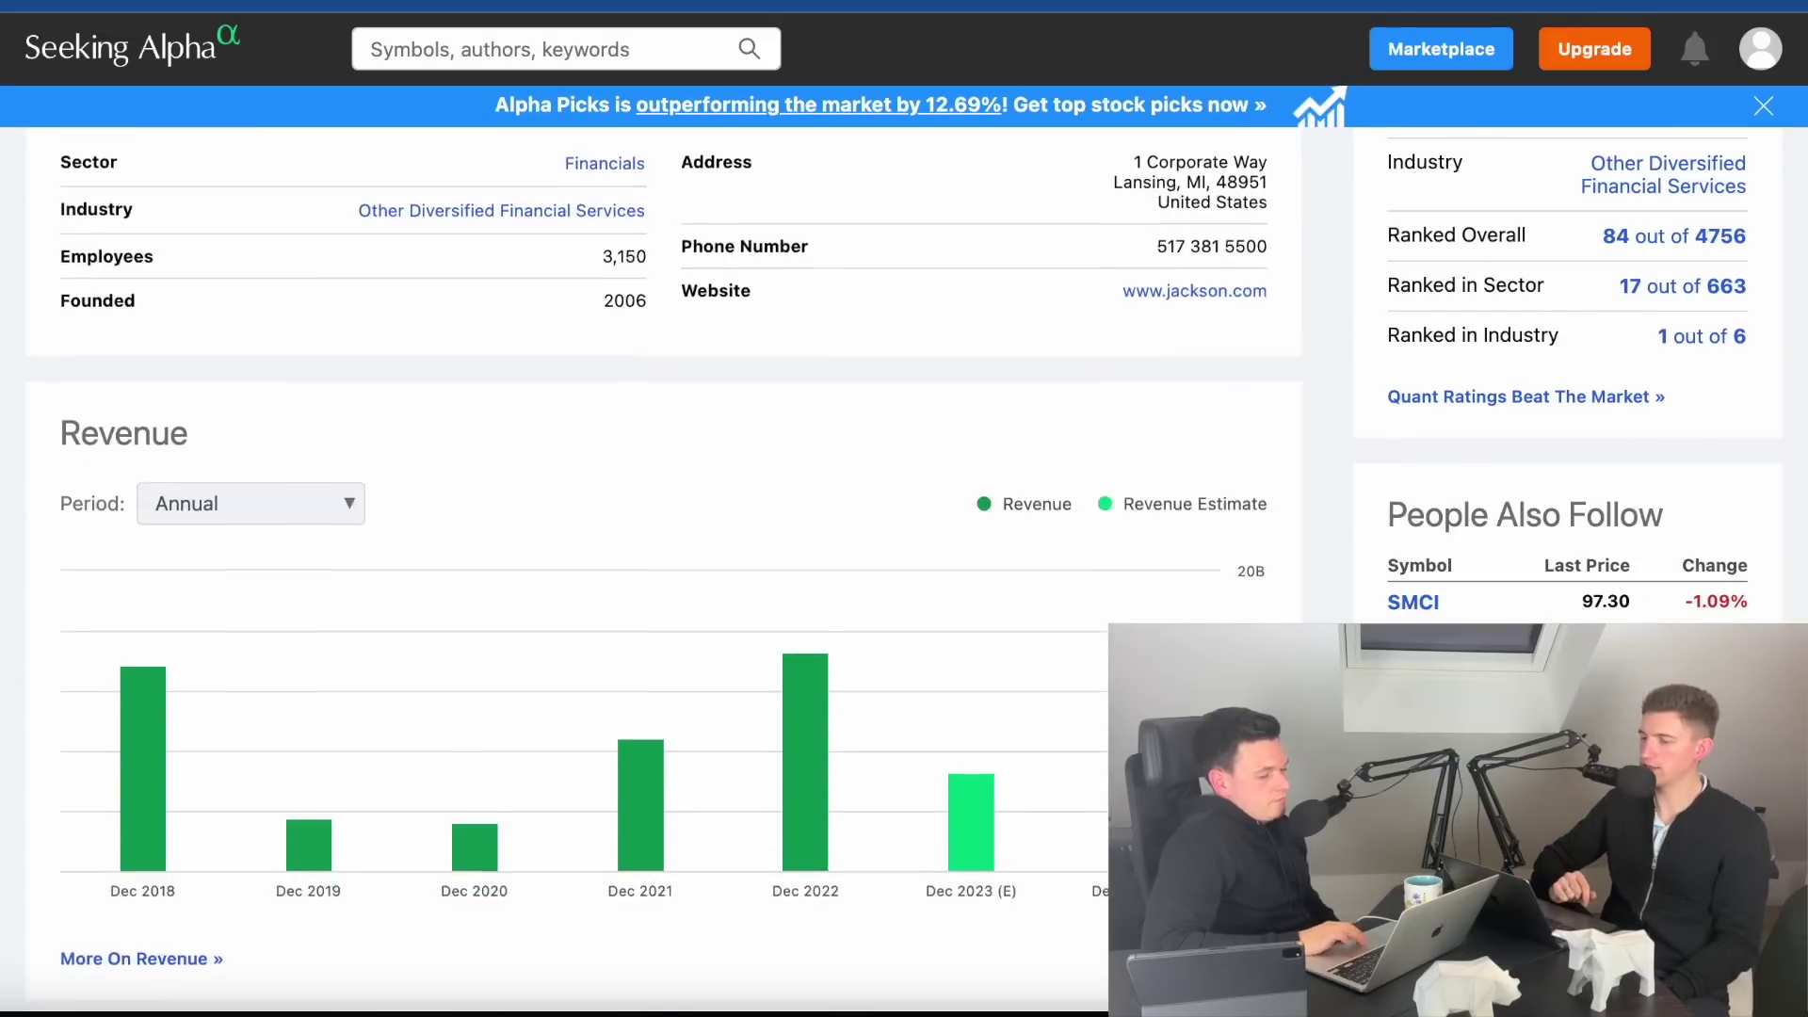
{"action": "mouse_move", "coordinate": [825, 449]}
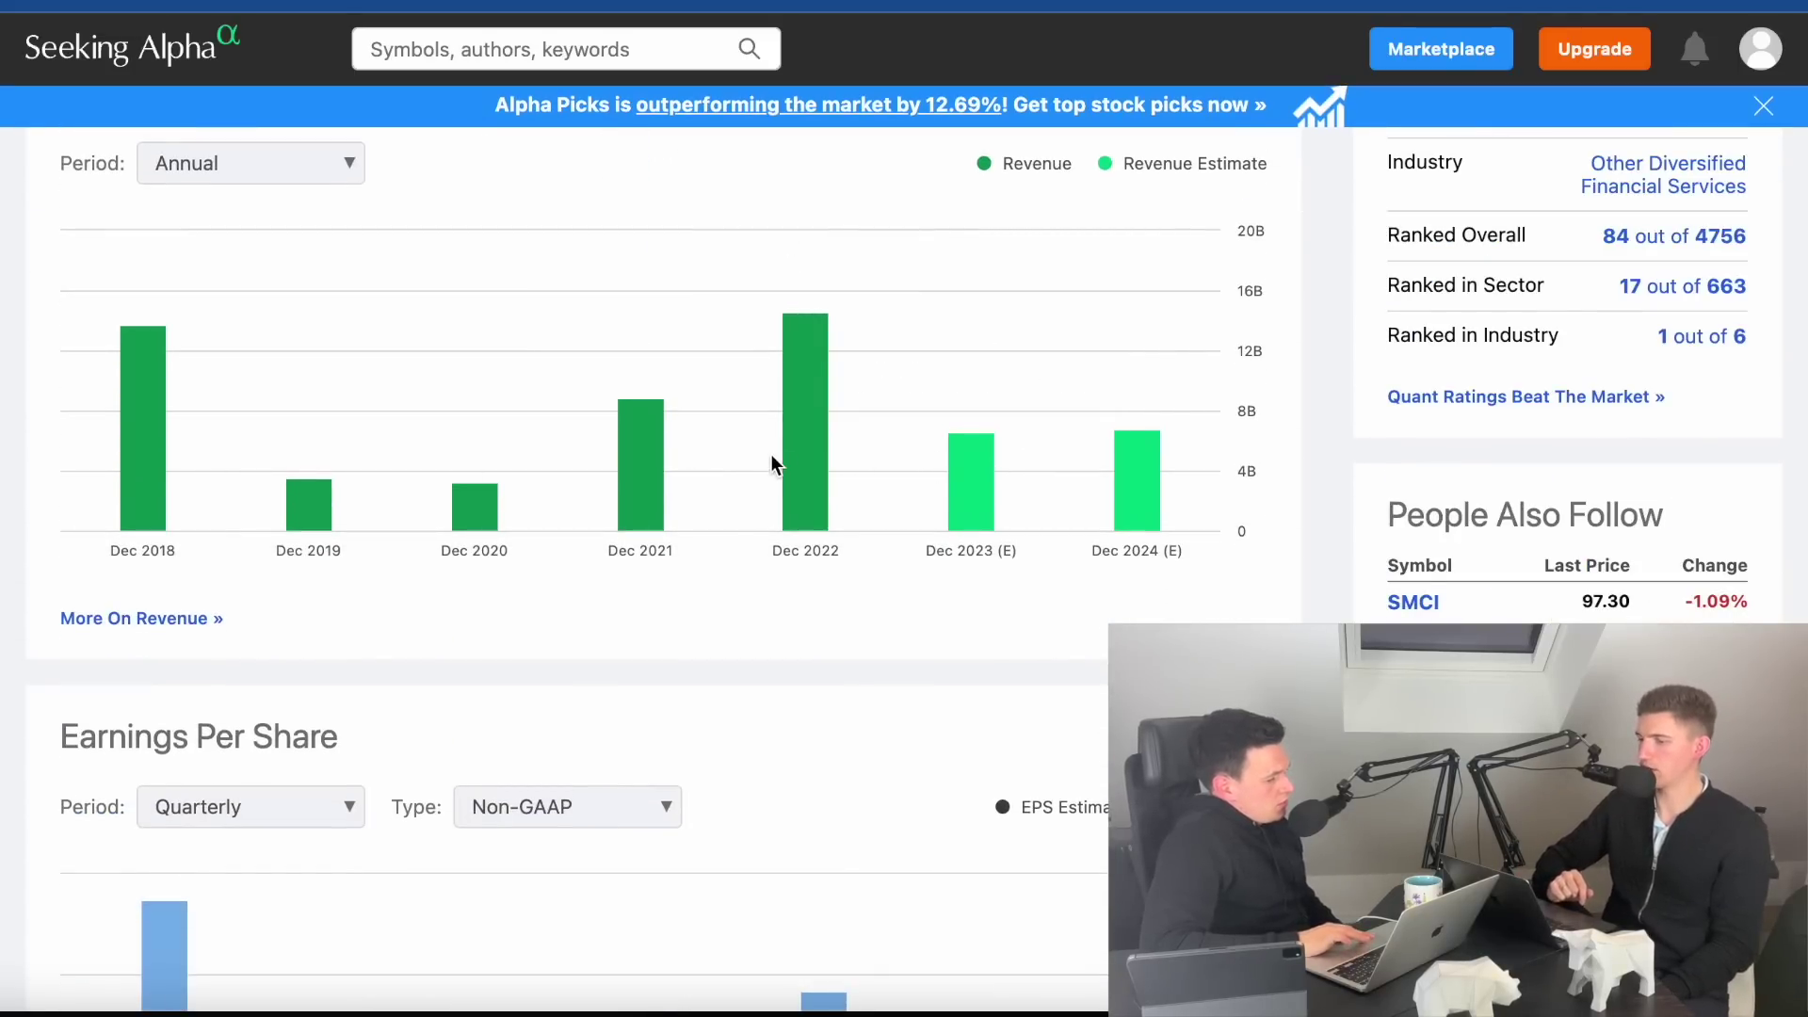
{"action": "mouse_move", "coordinate": [973, 511]}
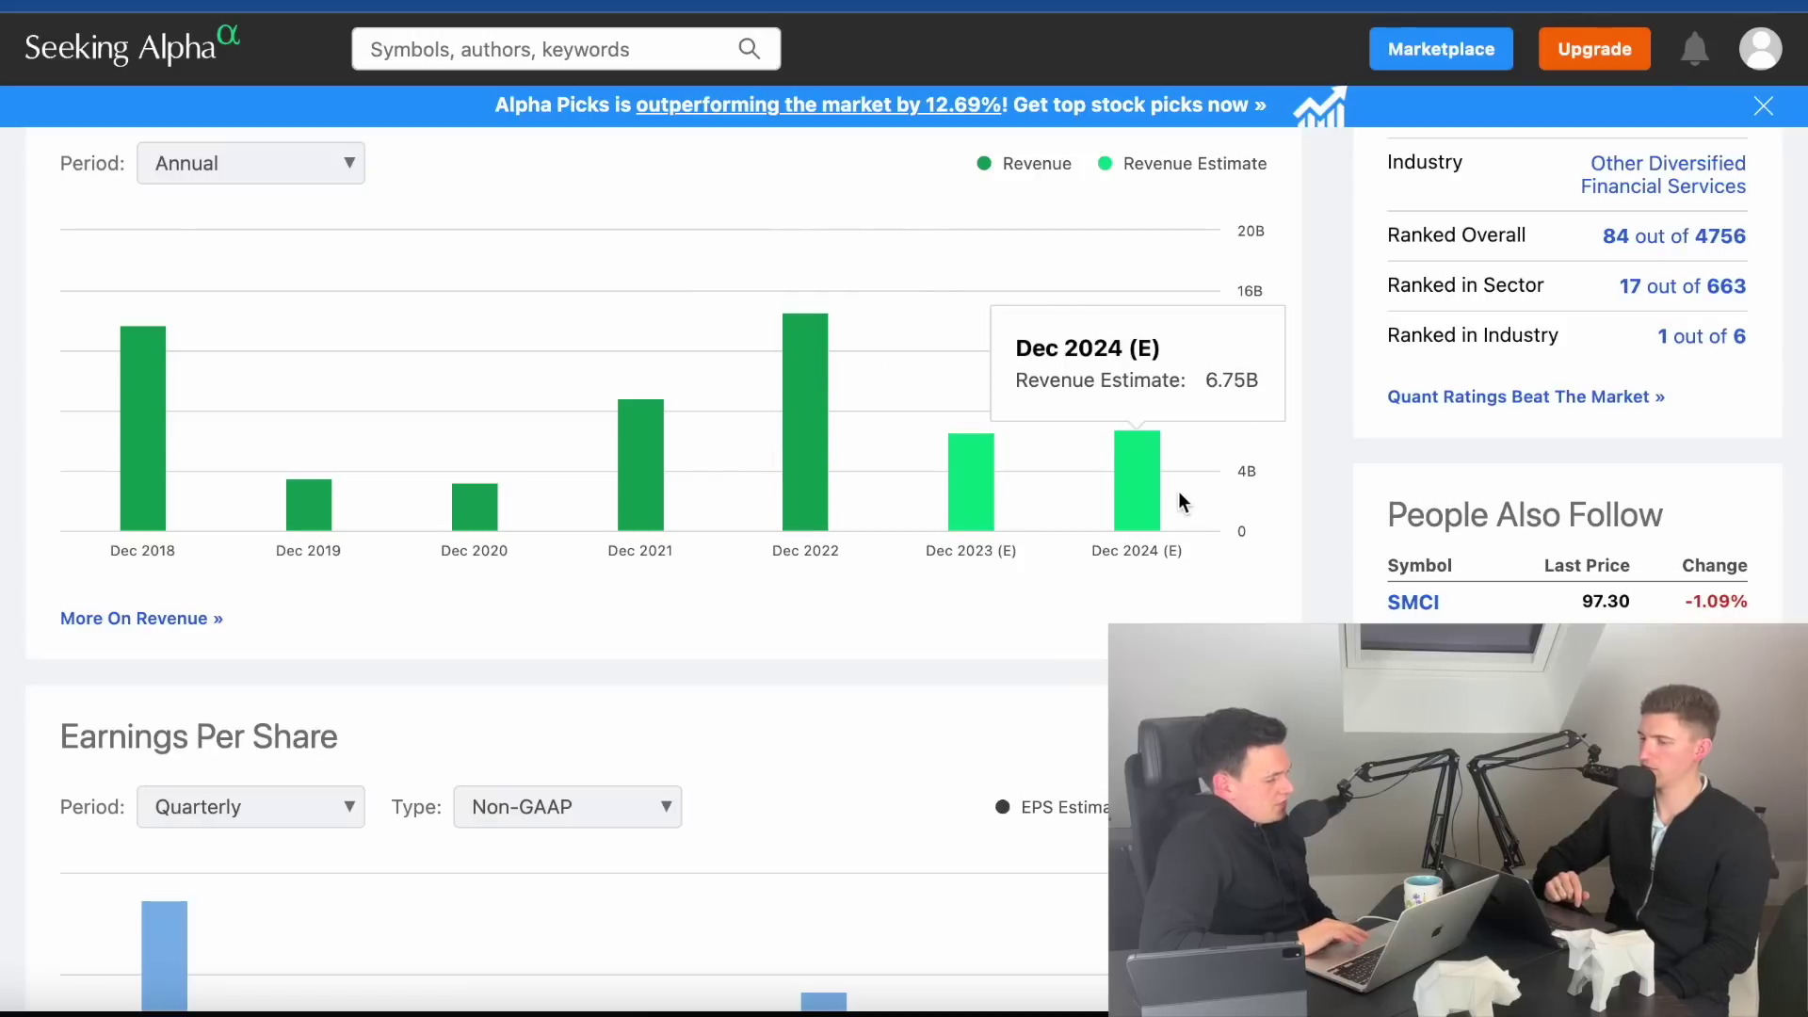
{"action": "scroll", "coordinate": [171, 714], "scroll_direction": "up", "scroll_amount": 15}
{"action": "scroll", "coordinate": [174, 713], "scroll_direction": "down", "scroll_amount": 1}
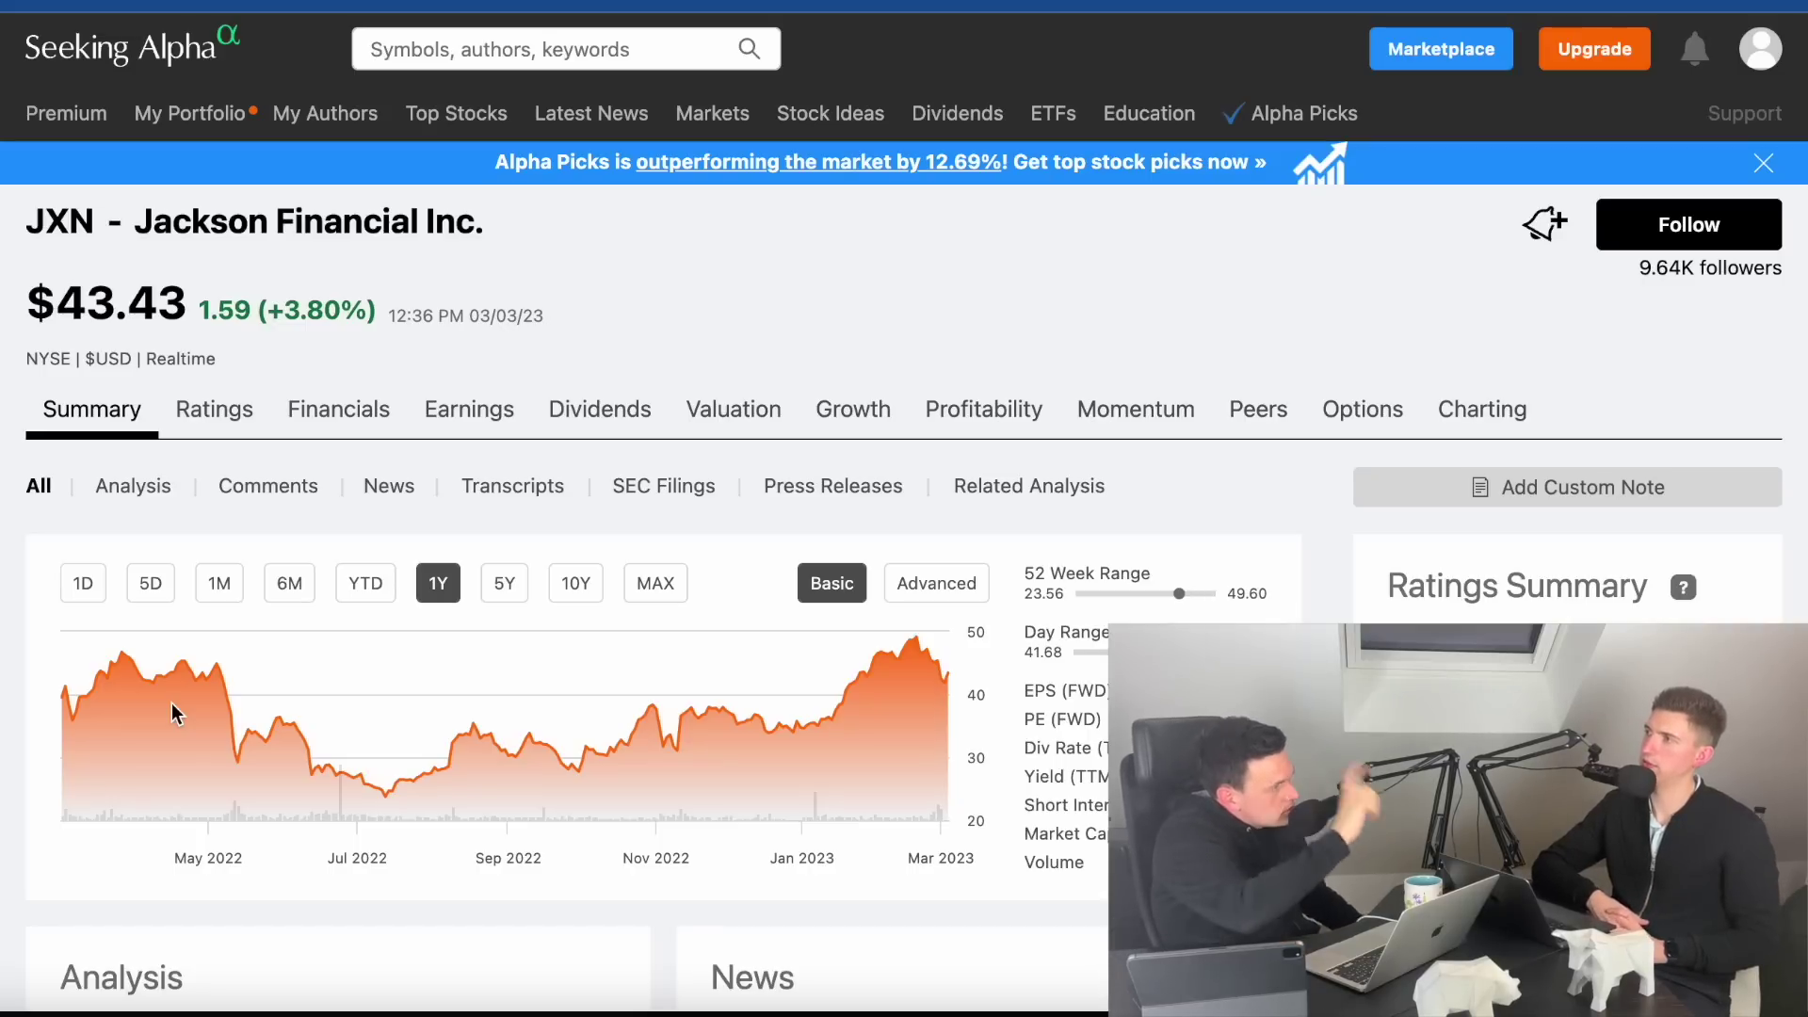
- Search for "pfizer", open the Pfizer (PFE) stock page, and dismiss the translation prompt
{"action": "left_click", "coordinate": [537, 49]}
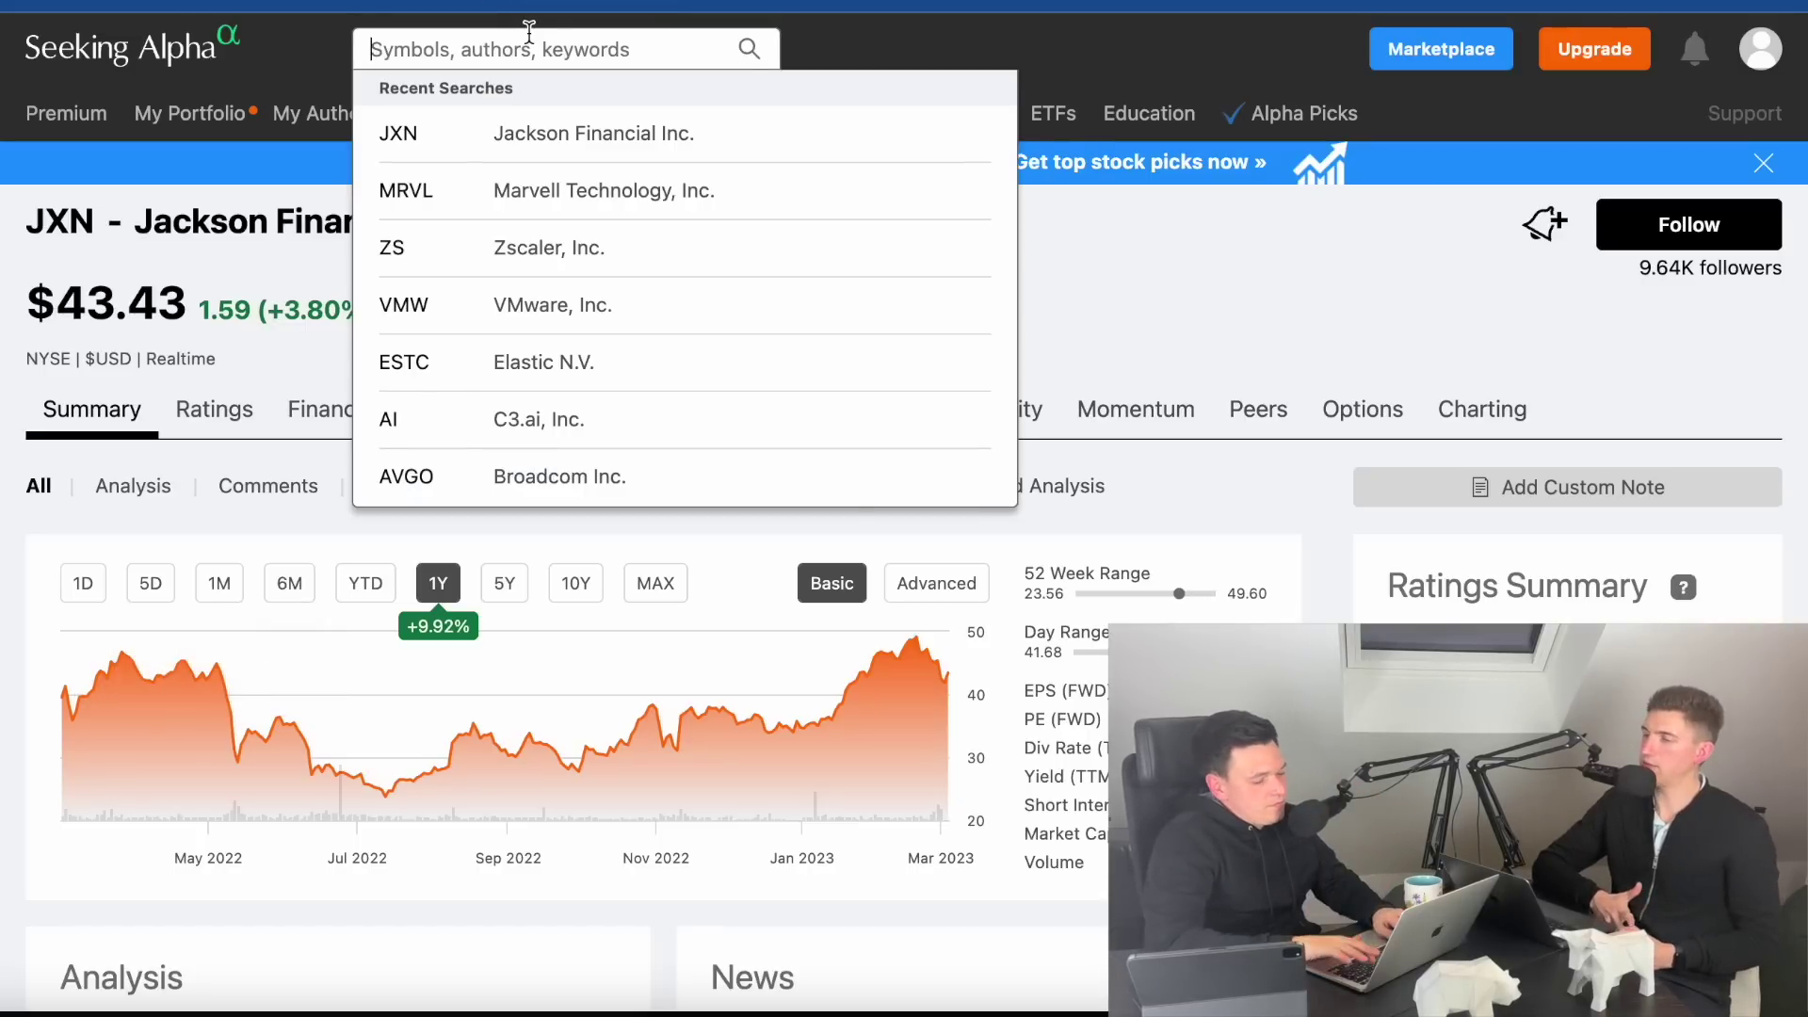
{"action": "type", "text": "pfizer"}
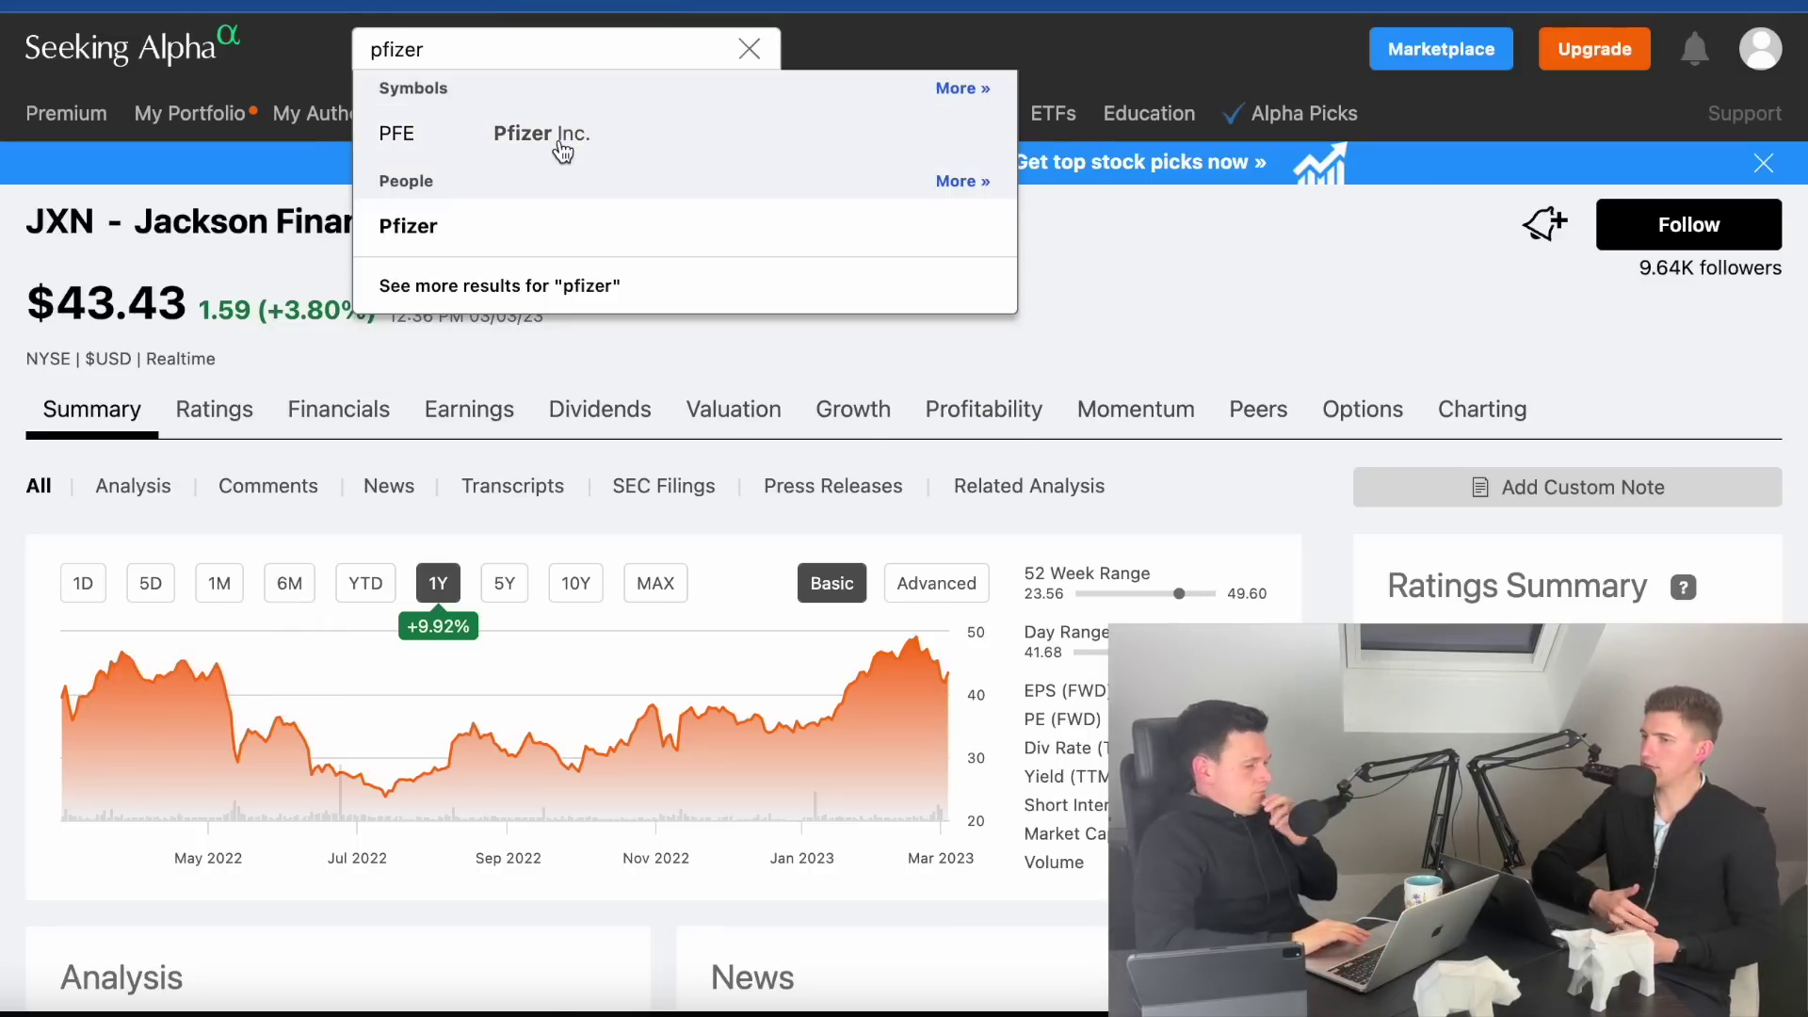
{"action": "left_click", "coordinate": [561, 145]}
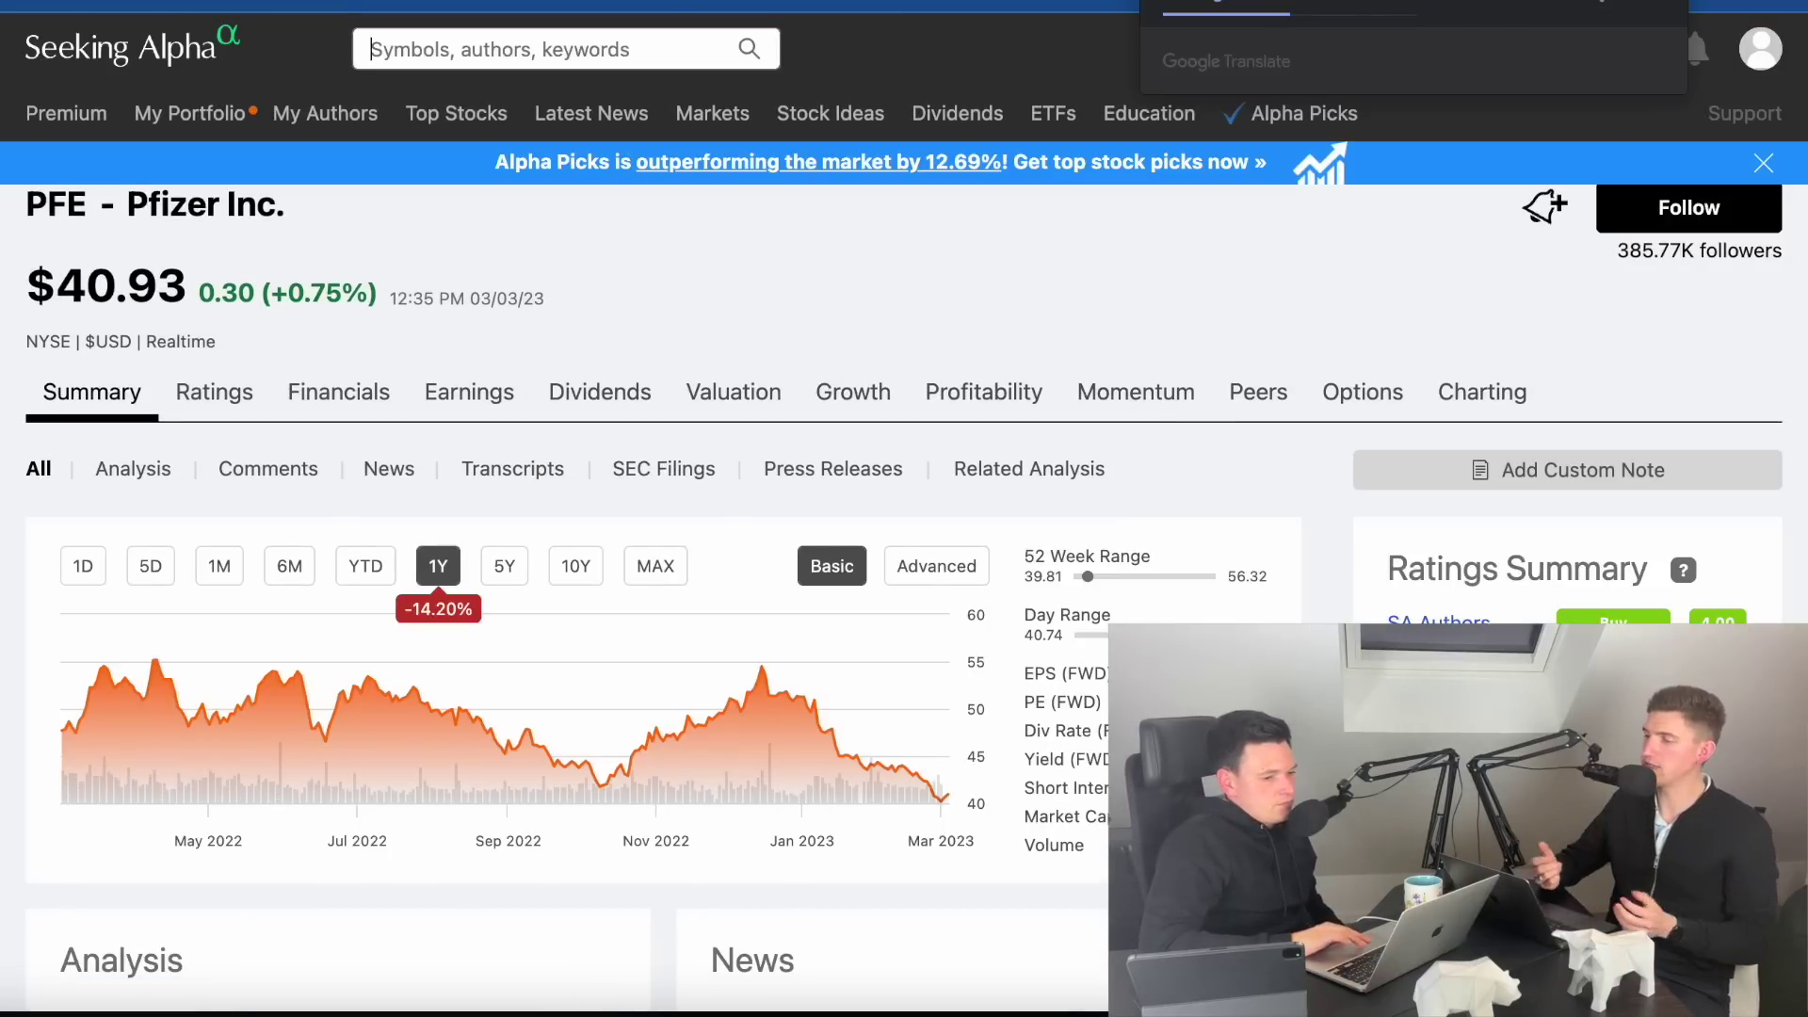
{"action": "left_click", "coordinate": [1668, 3]}
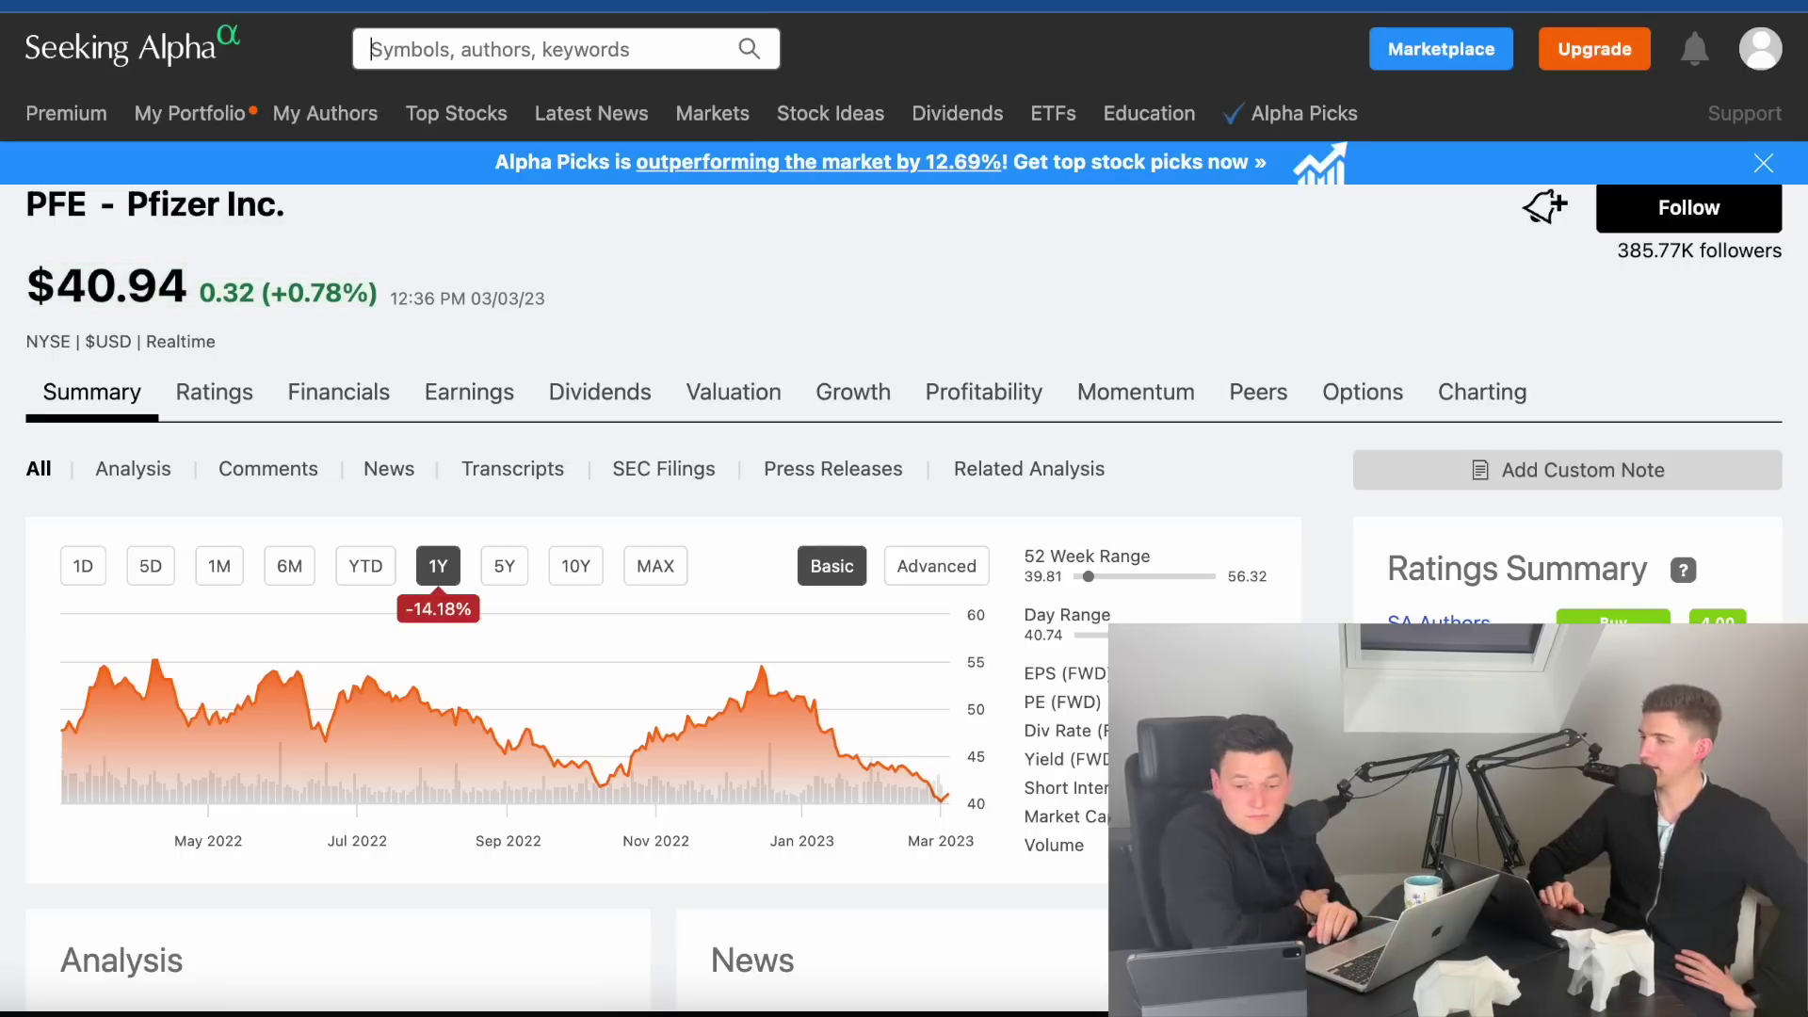
- Search for "seagen" and open the Seagen (SGEN) stock page
{"action": "left_click", "coordinate": [376, 39]}
{"action": "type", "text": "s"}
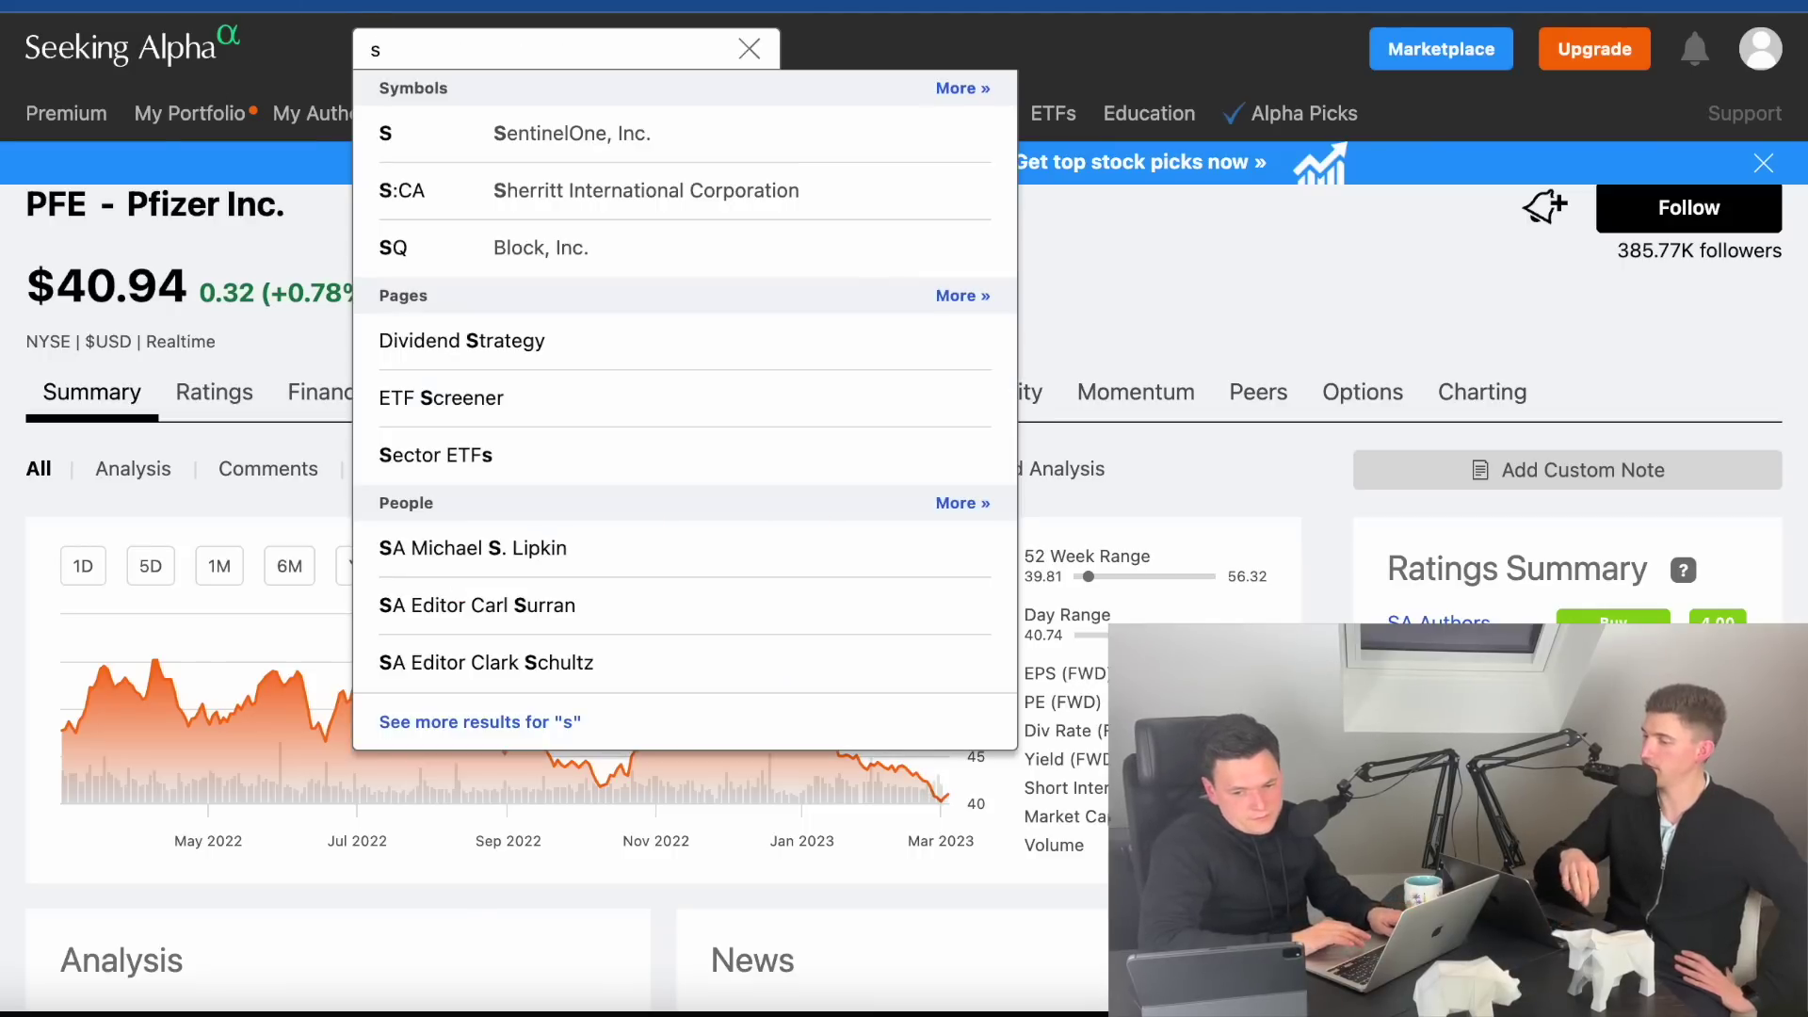
{"action": "type", "text": "eagen"}
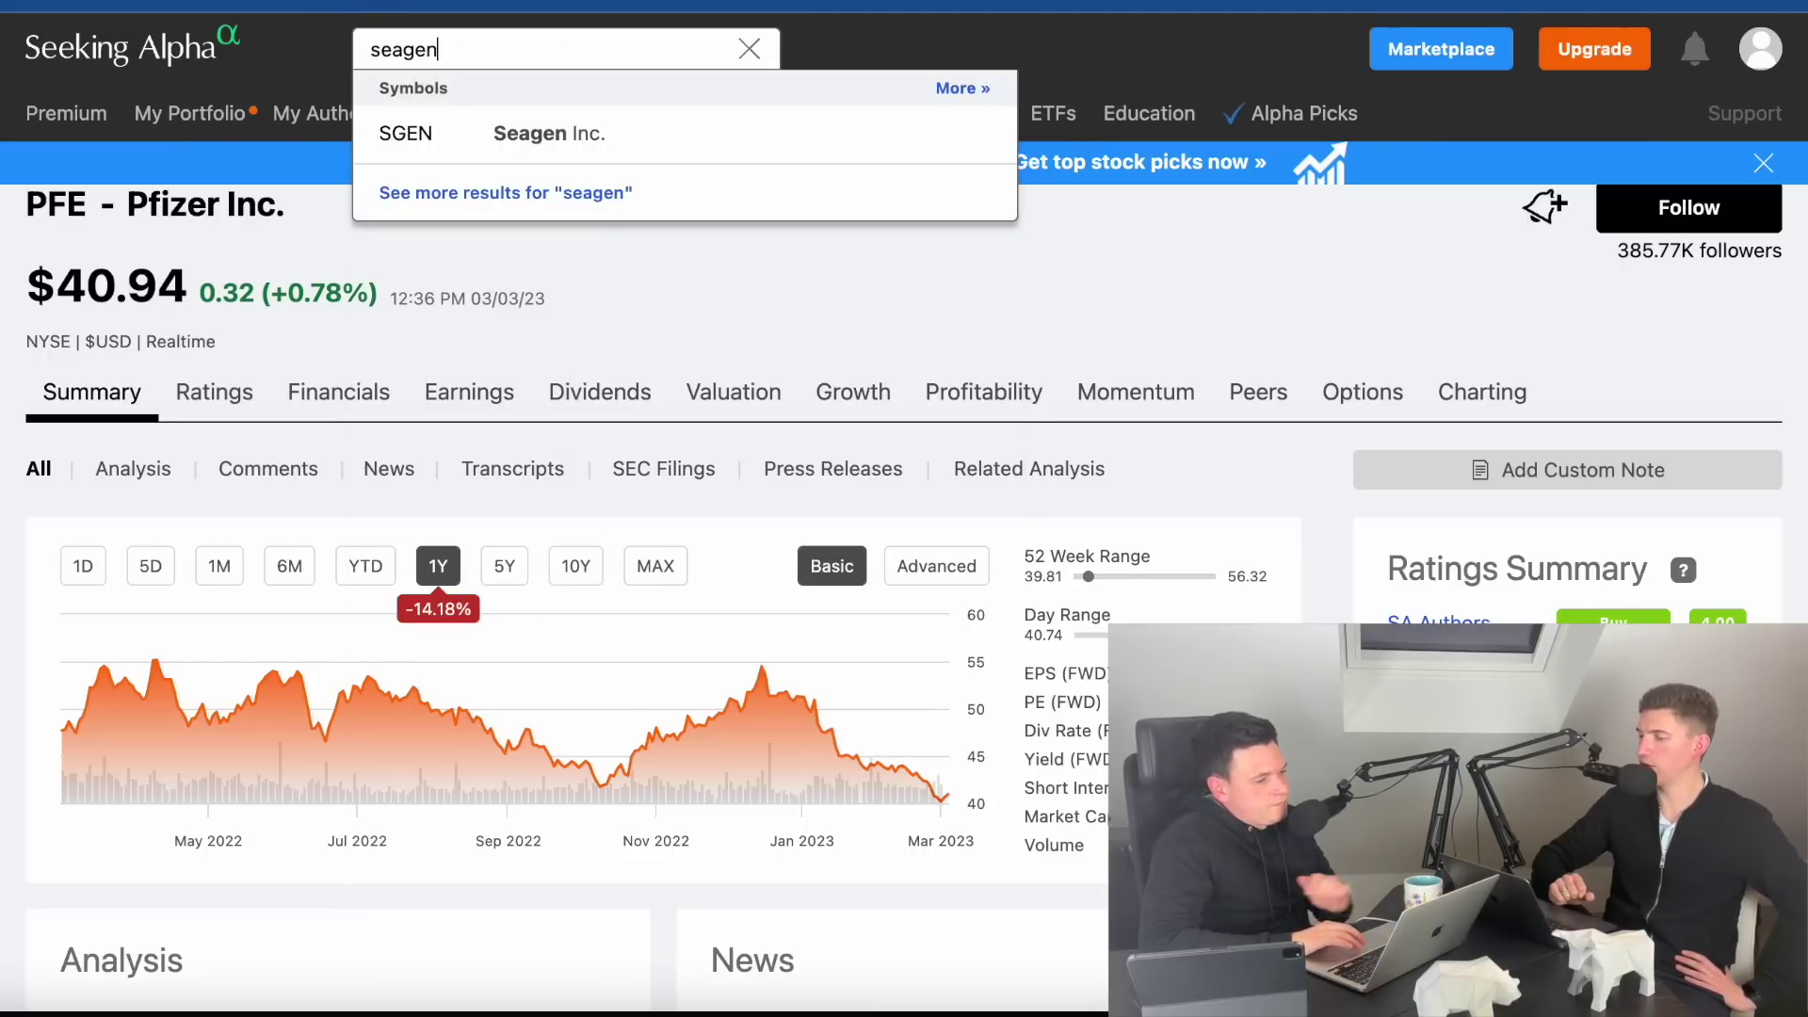
{"action": "left_click", "coordinate": [707, 136]}
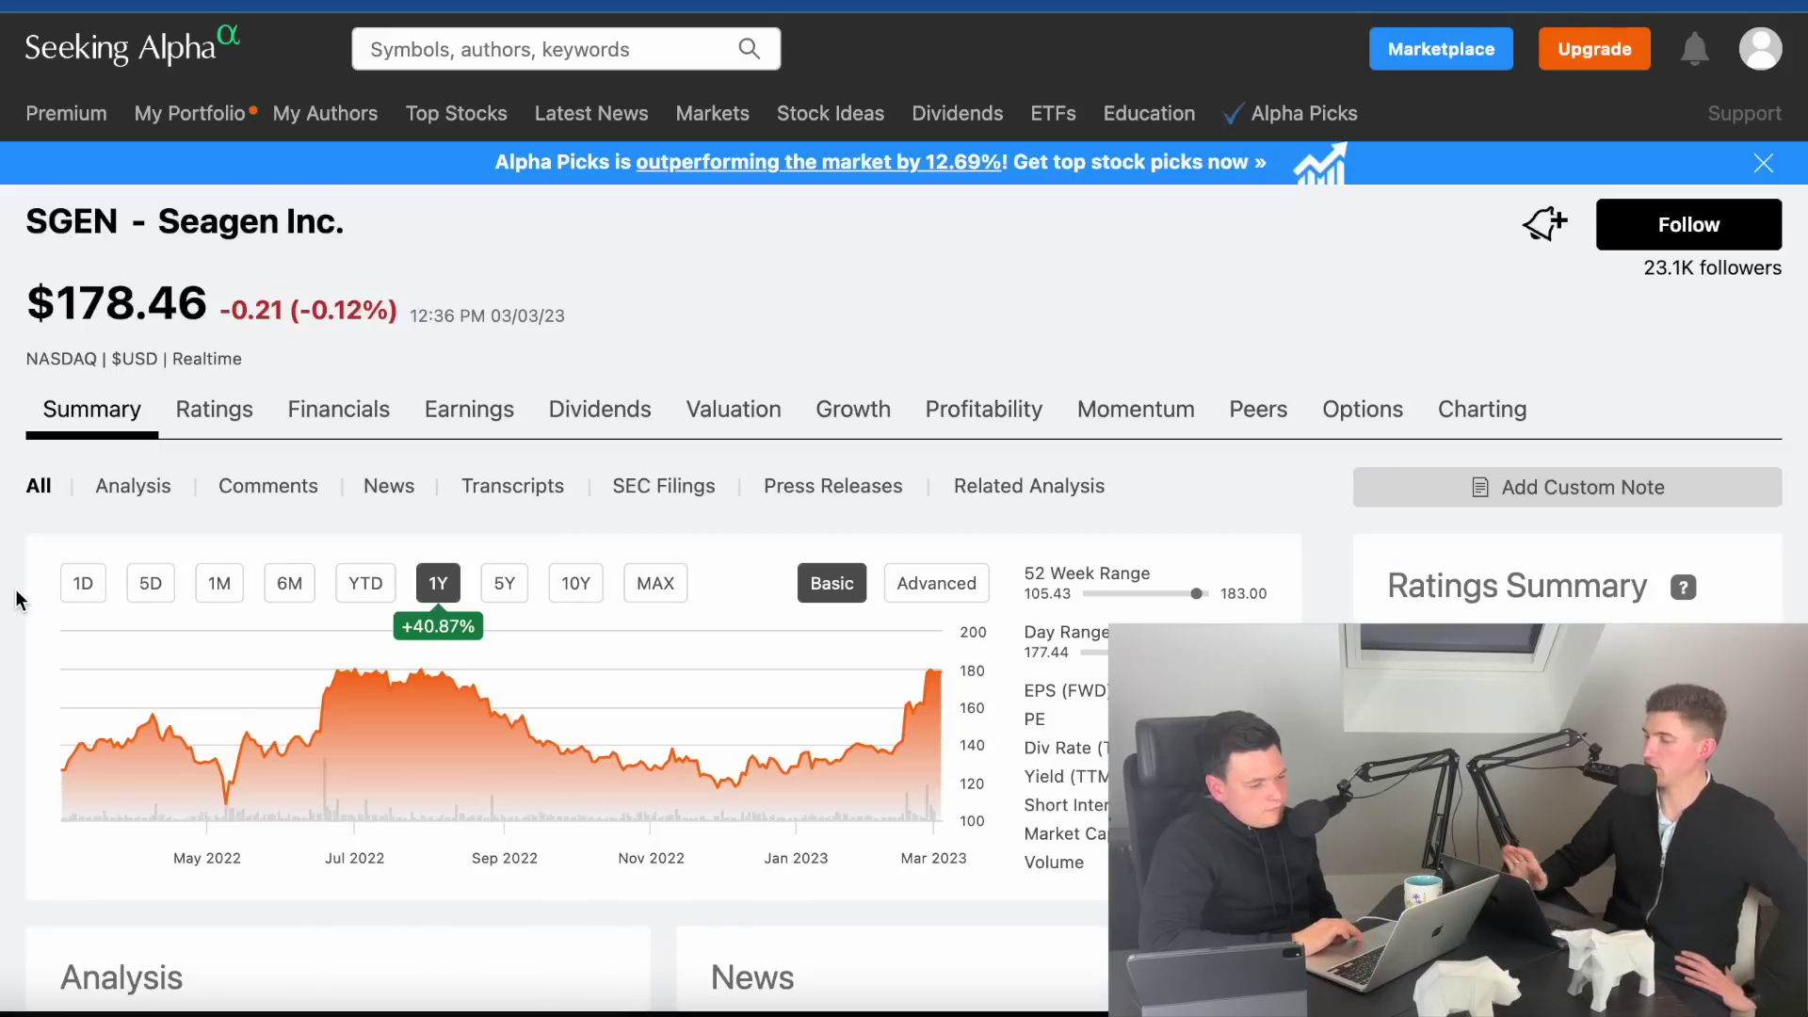
- Examine Seagen's ratings, company profile, revenue, earnings estimates and valuation, and view its price chart over five years
{"action": "scroll", "coordinate": [659, 565], "scroll_direction": "down", "scroll_amount": 10}
{"action": "scroll", "coordinate": [659, 565], "scroll_direction": "up", "scroll_amount": 10}
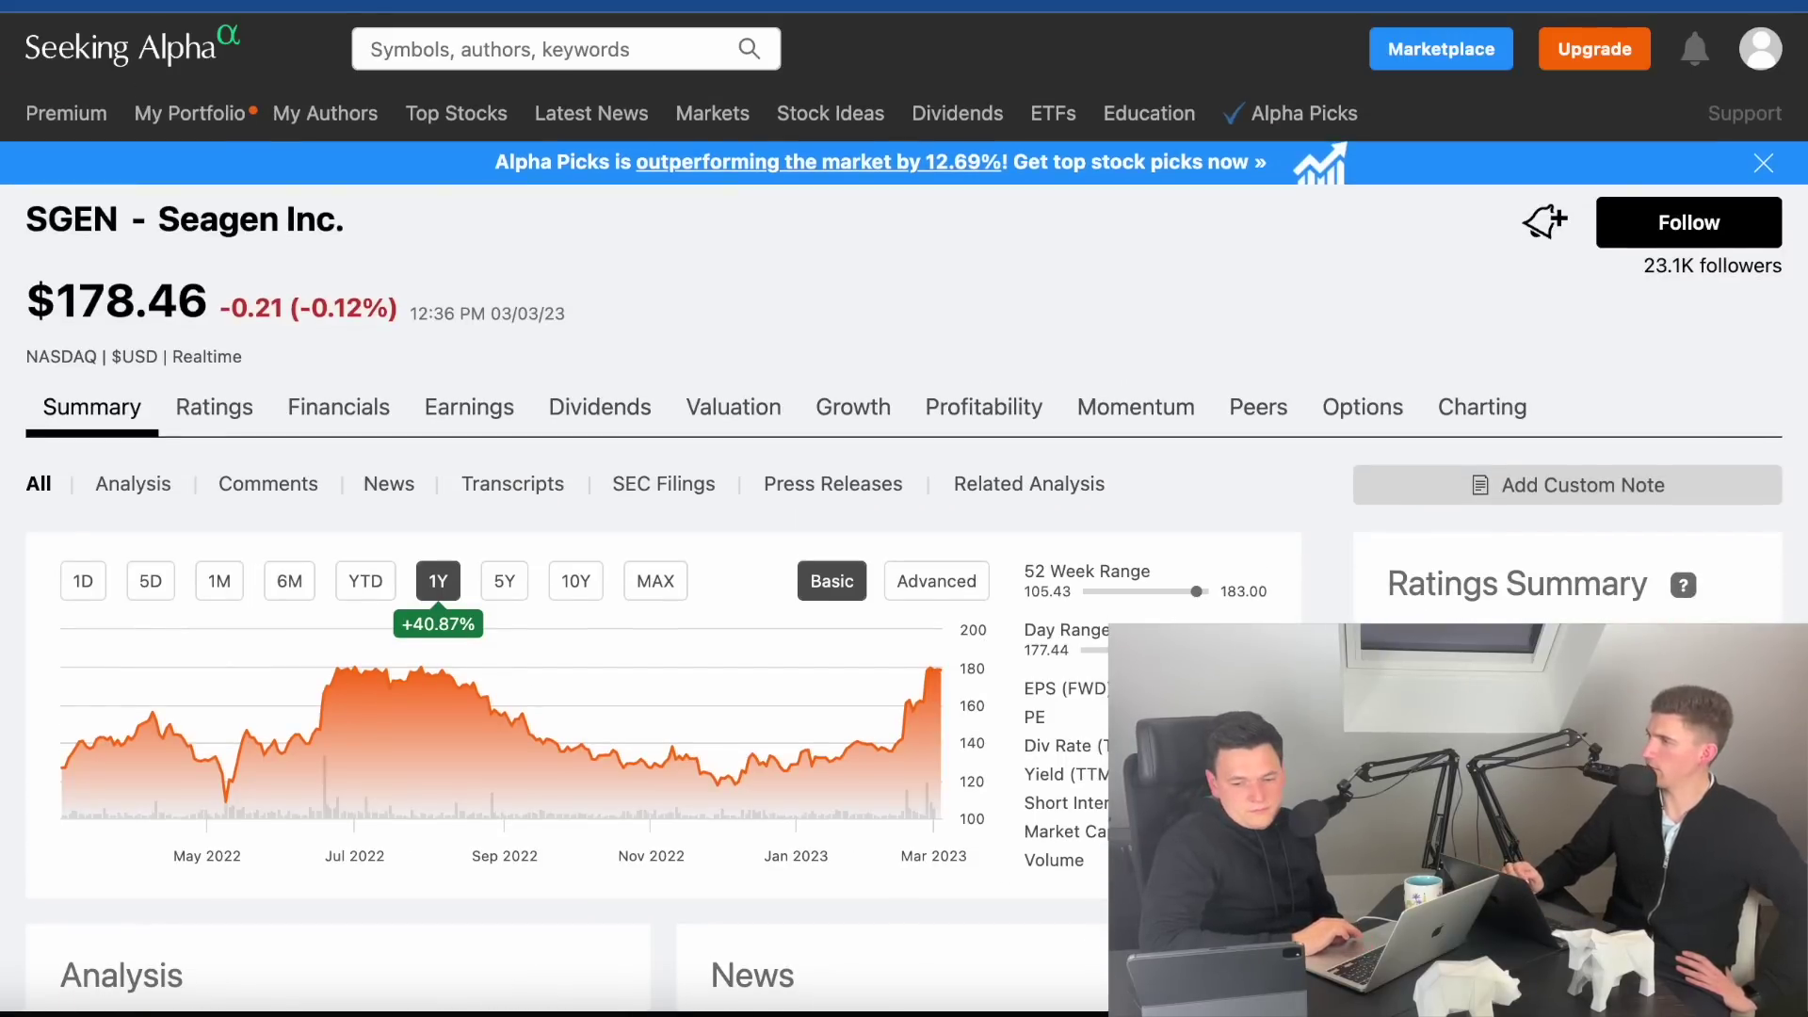
{"action": "scroll", "coordinate": [659, 565], "scroll_direction": "down", "scroll_amount": 15}
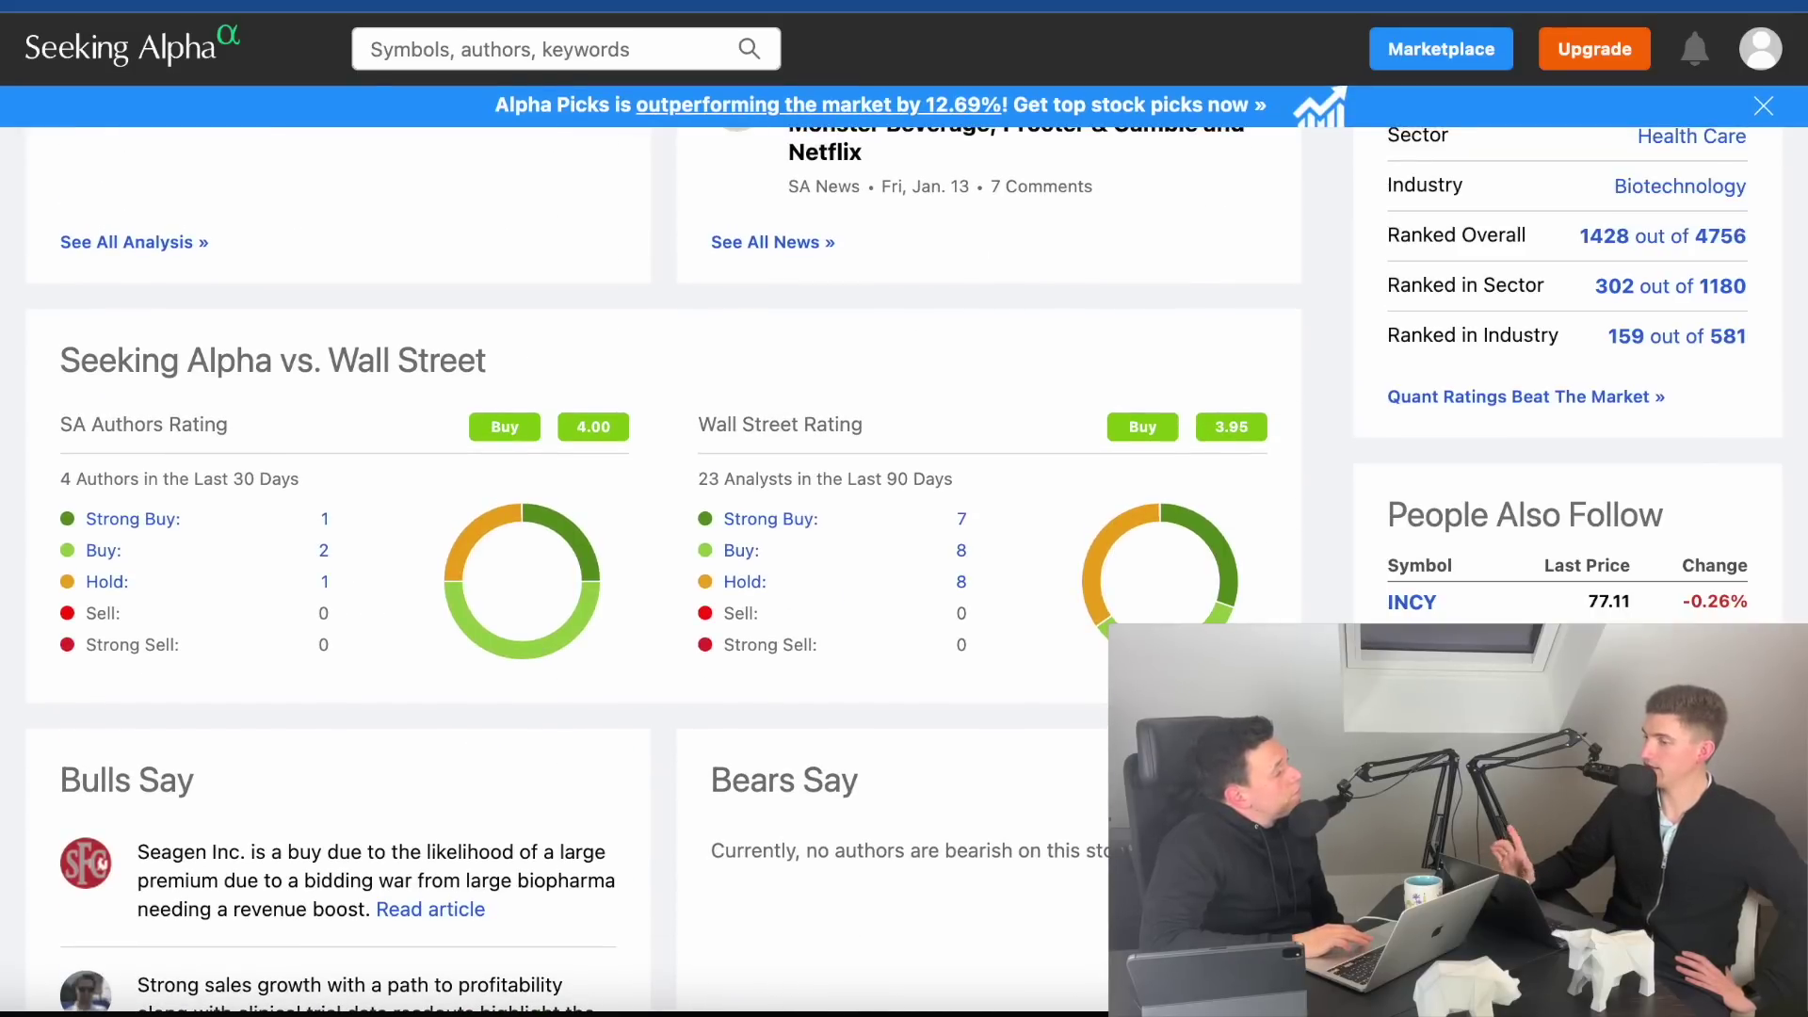
{"action": "scroll", "coordinate": [659, 565], "scroll_direction": "down", "scroll_amount": 10}
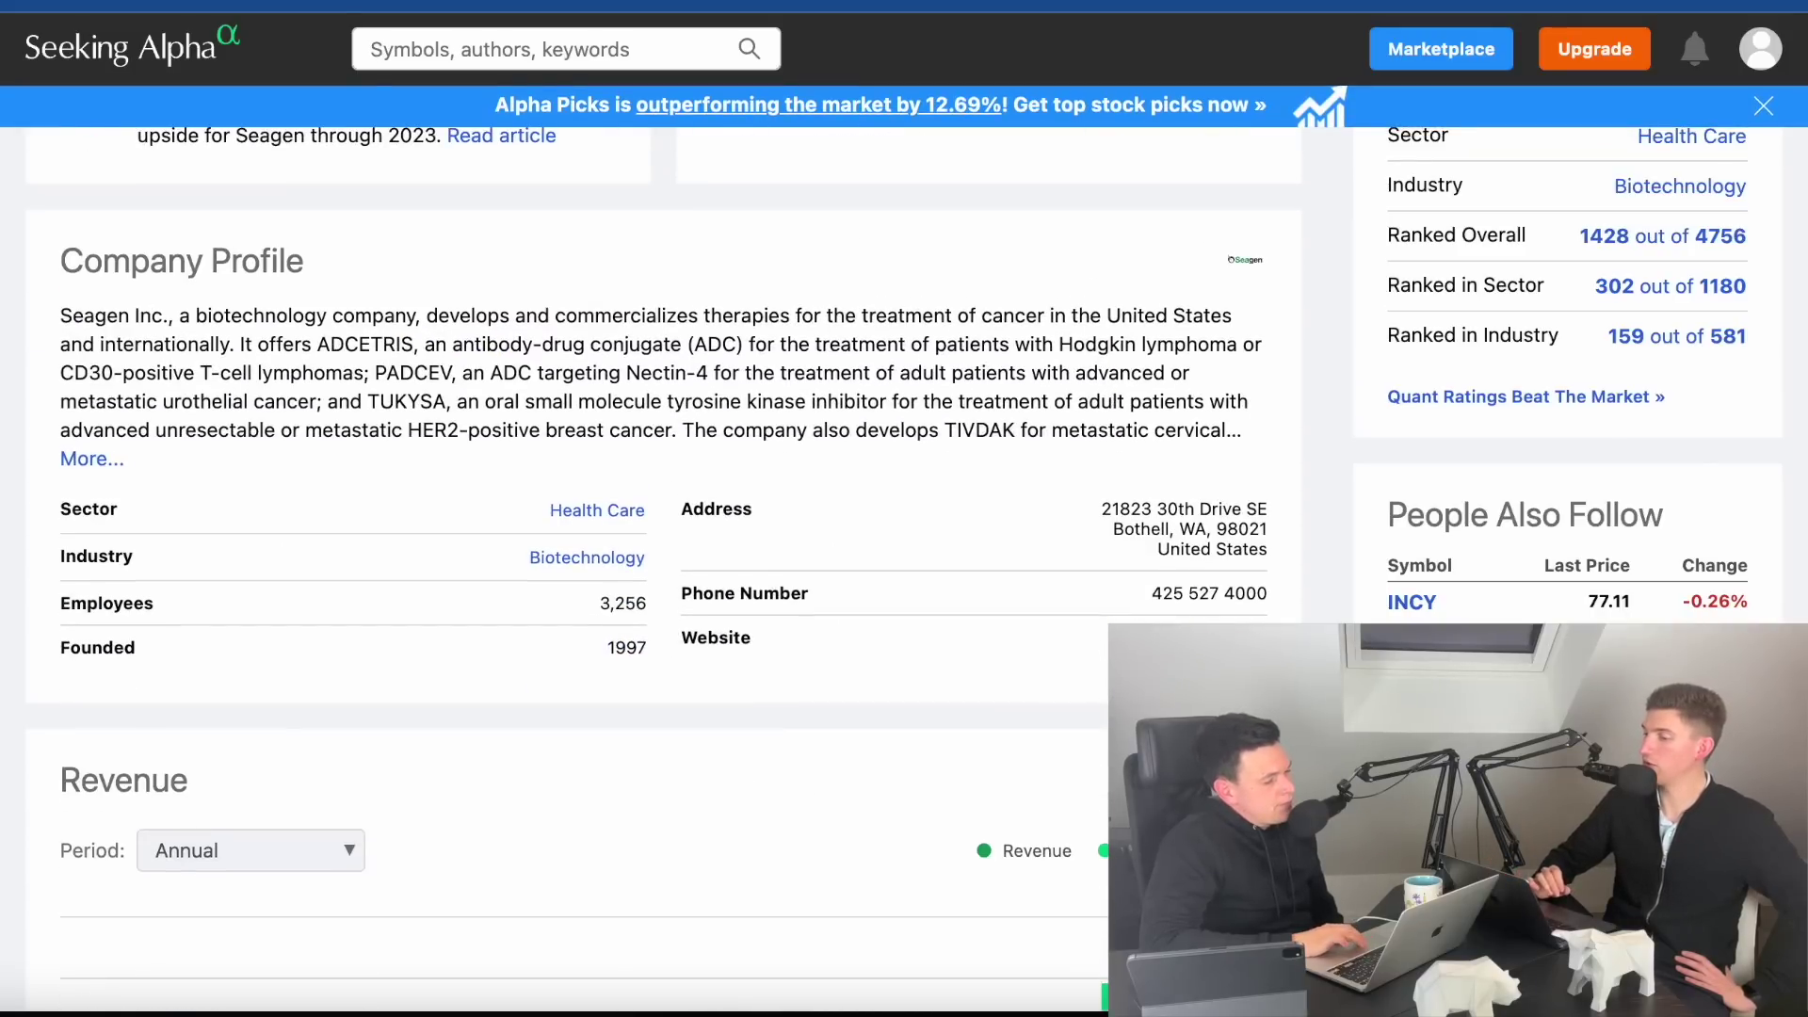
{"action": "scroll", "coordinate": [660, 565], "scroll_direction": "down", "scroll_amount": 5}
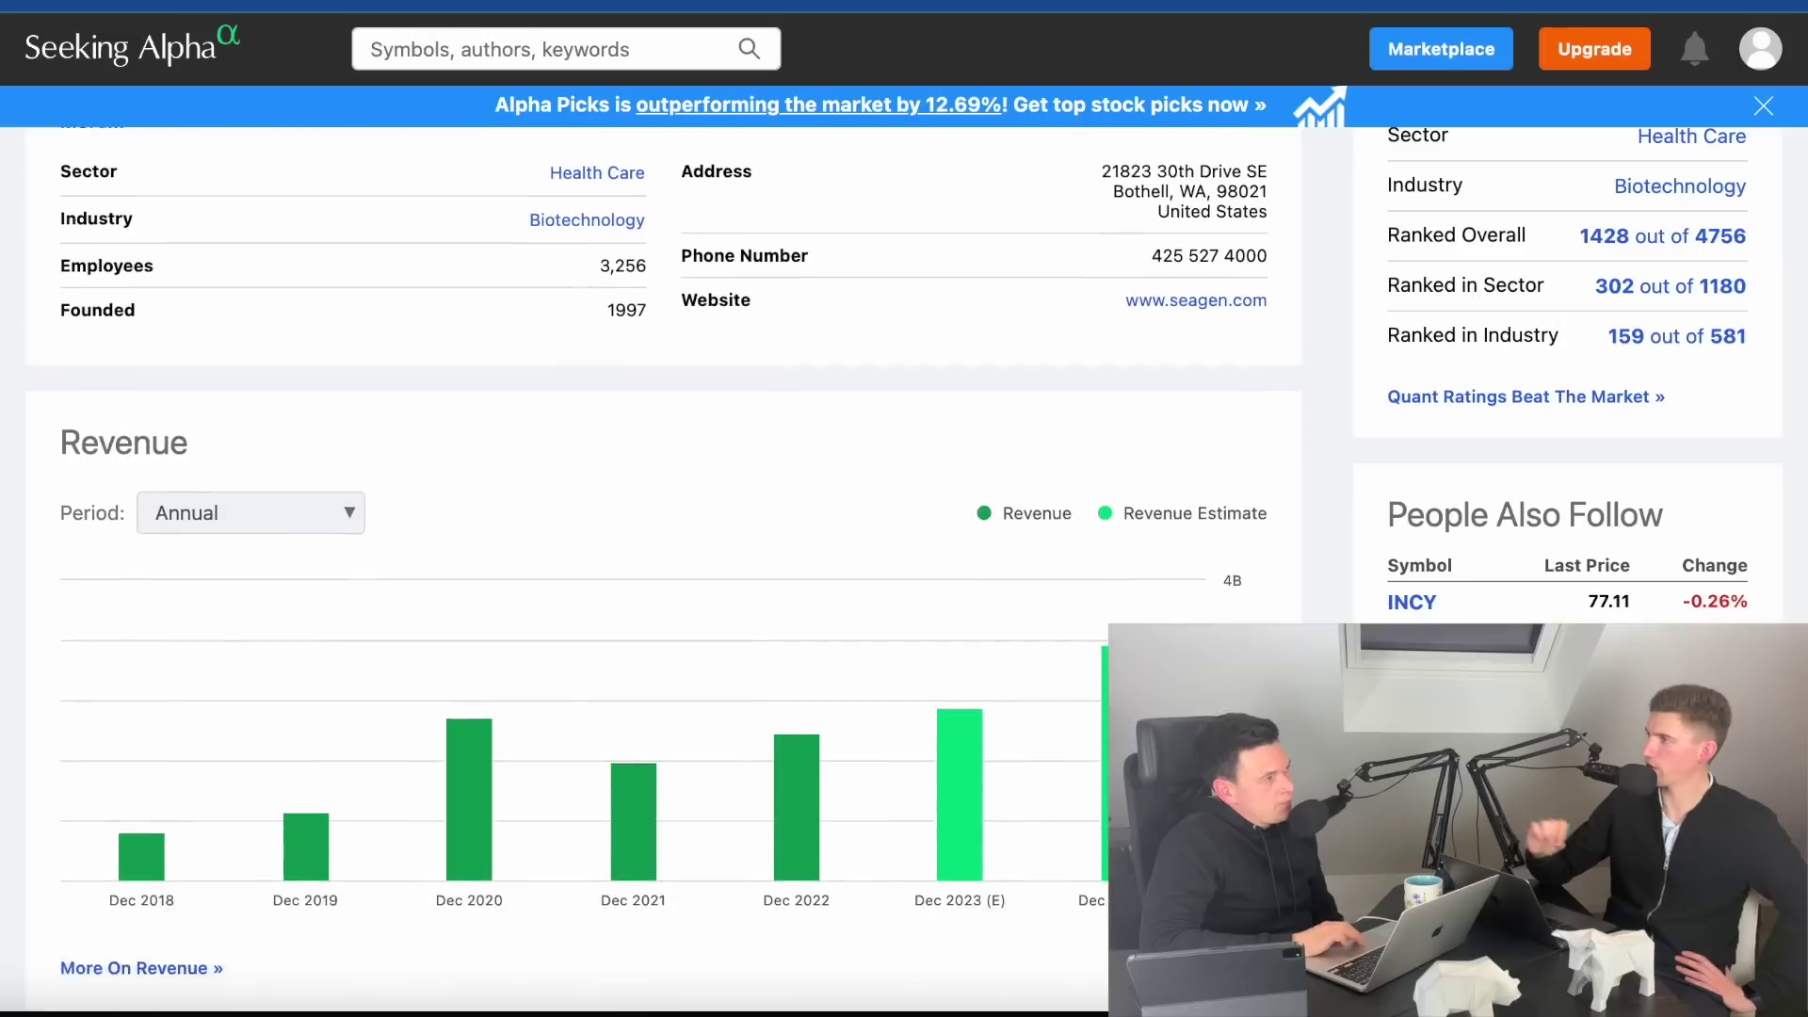
{"action": "scroll", "coordinate": [659, 565], "scroll_direction": "down", "scroll_amount": 12}
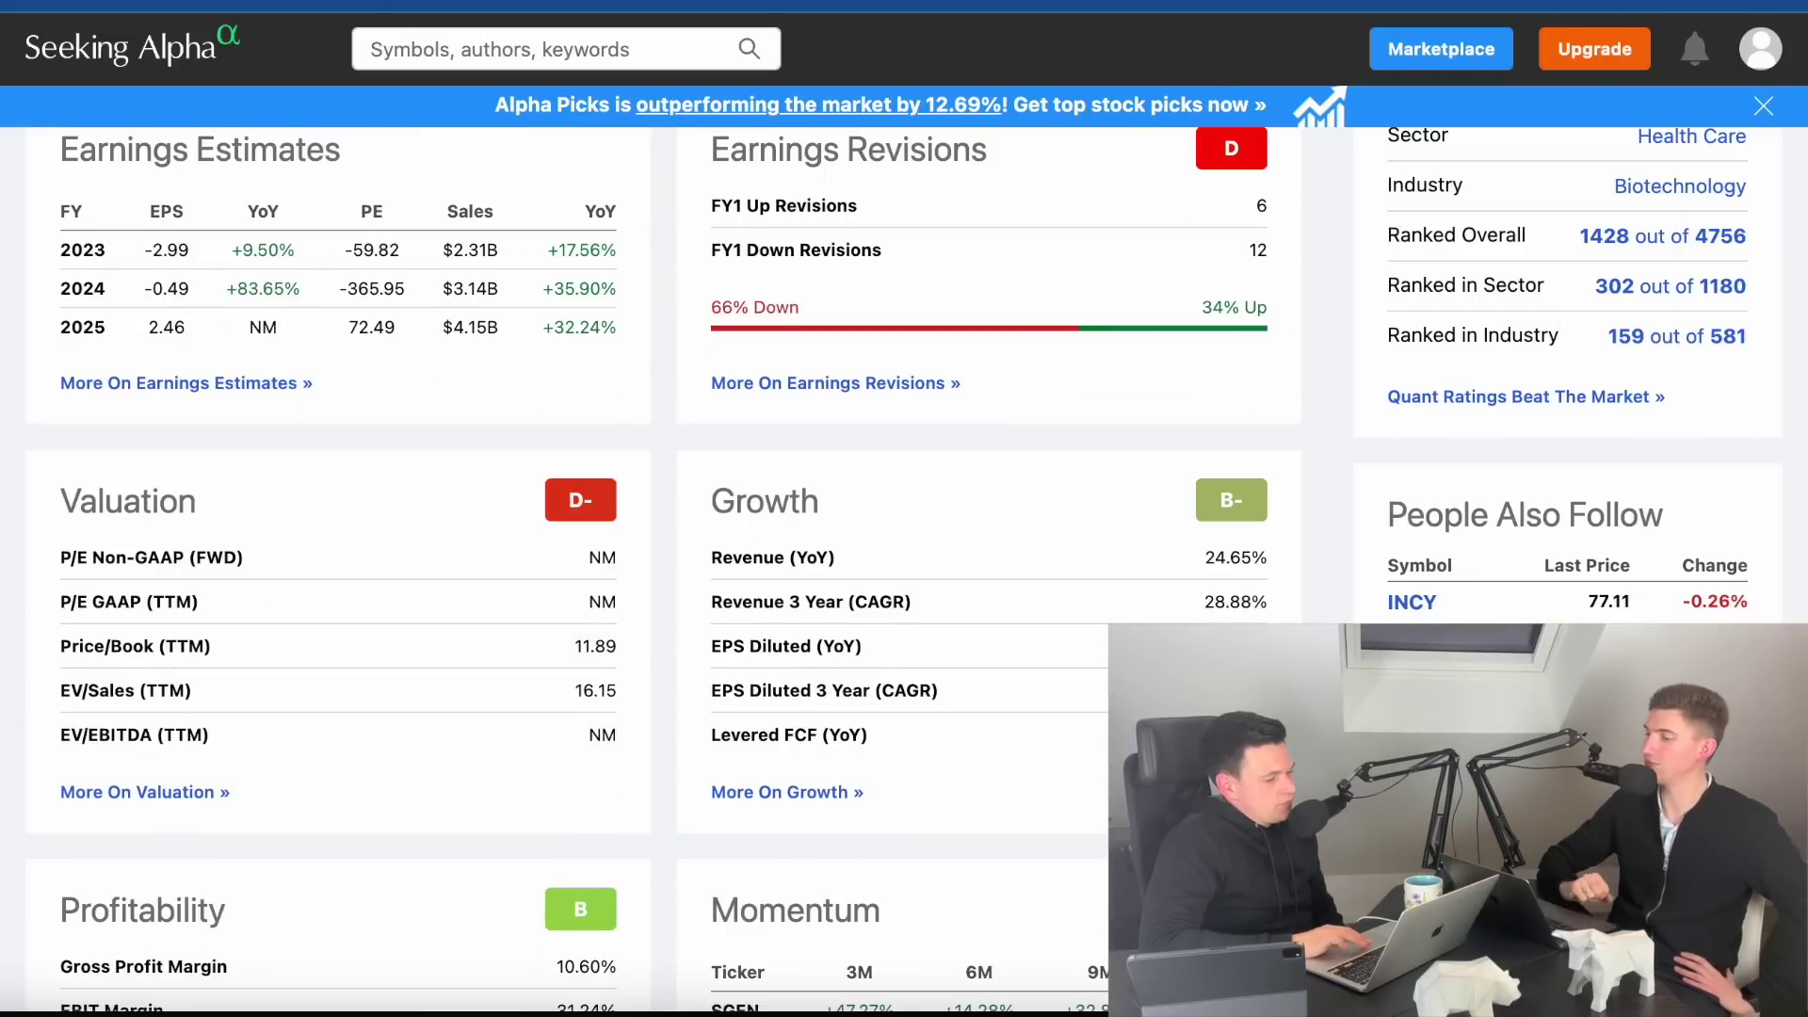
{"action": "scroll", "coordinate": [659, 565], "scroll_direction": "up", "scroll_amount": 20}
{"action": "scroll", "coordinate": [659, 565], "scroll_direction": "up", "scroll_amount": 6}
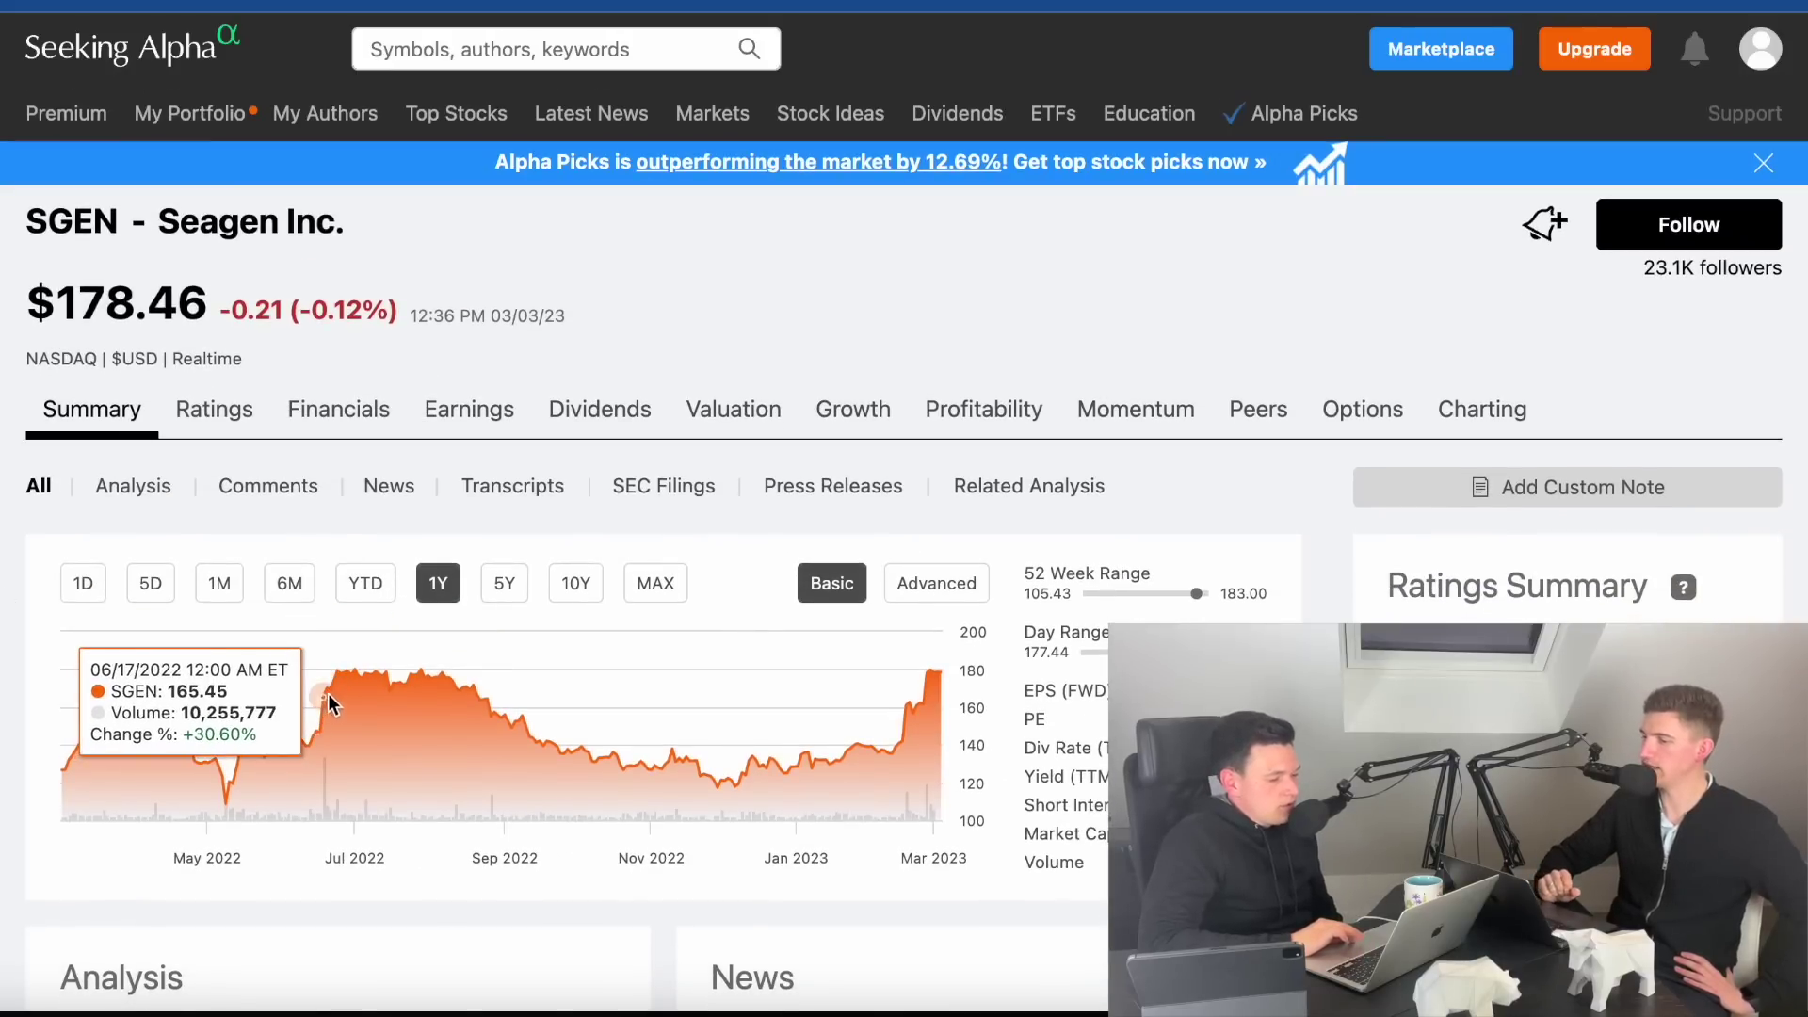
{"action": "left_click", "coordinate": [515, 590]}
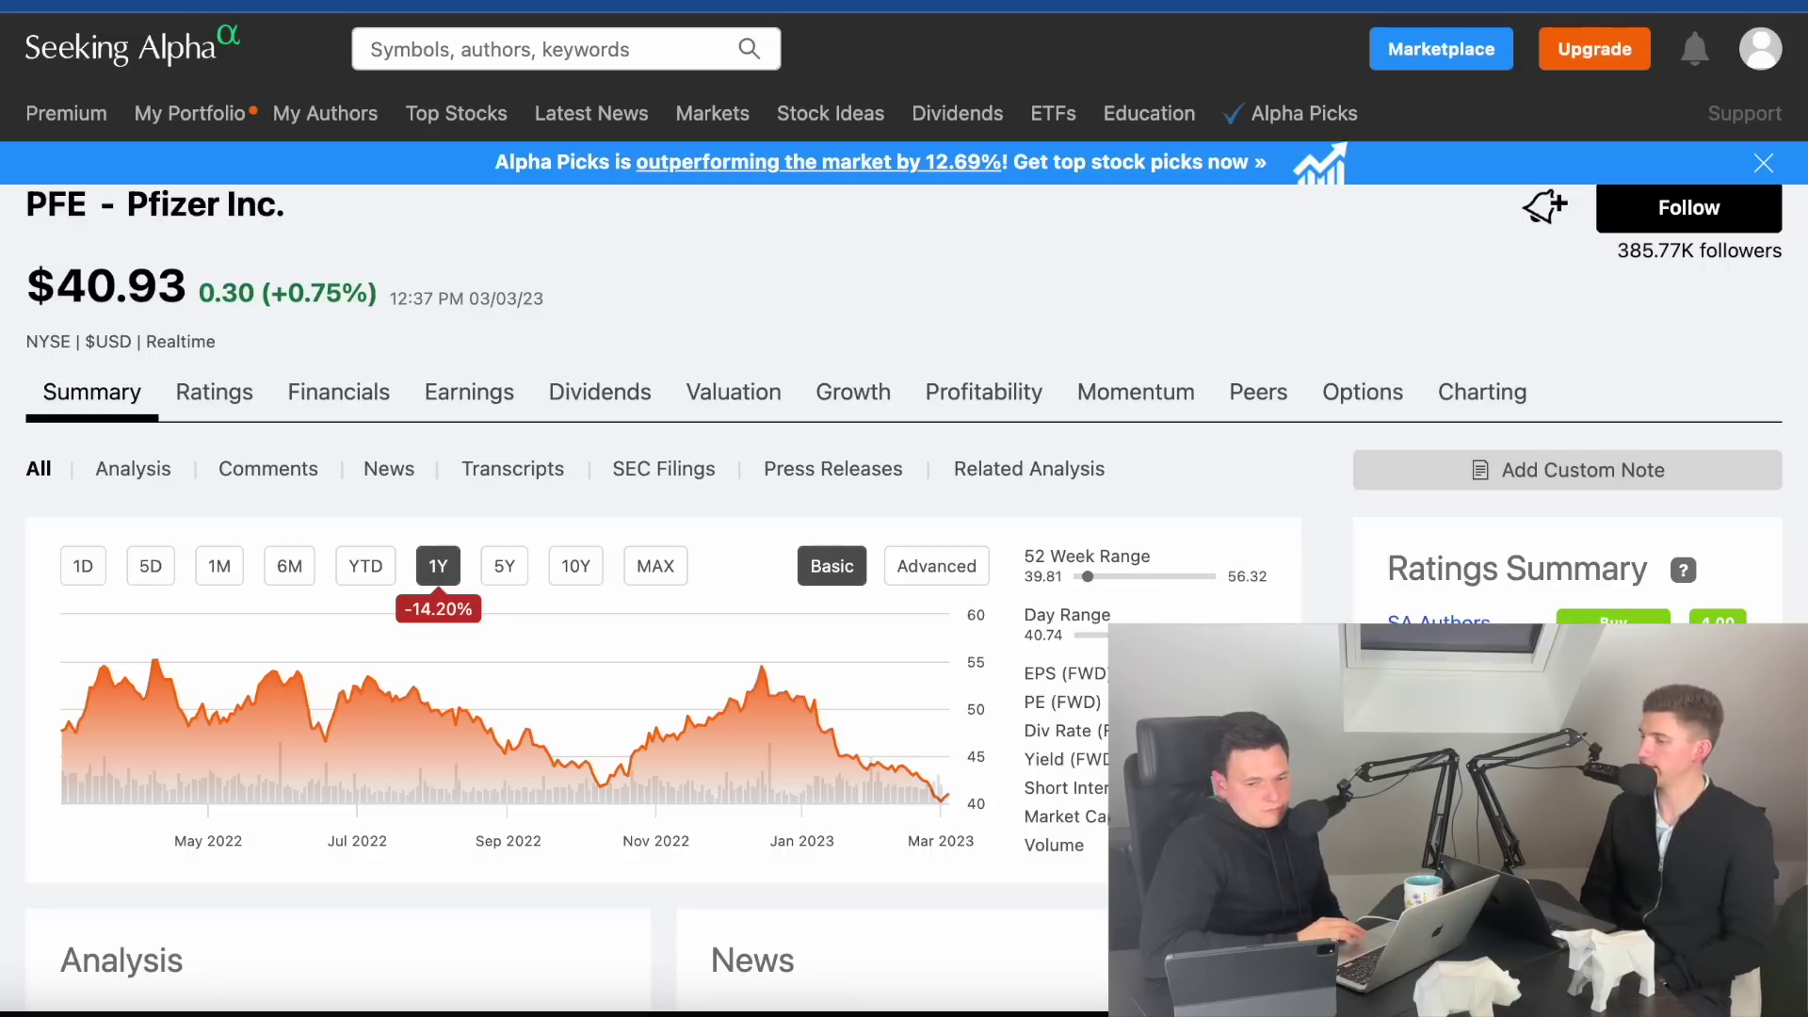
- Dismiss the Alpha Picks promotion banner on the Pfizer page and look over the stock summary
{"action": "scroll", "coordinate": [904, 594], "scroll_direction": "up", "scroll_amount": 1}
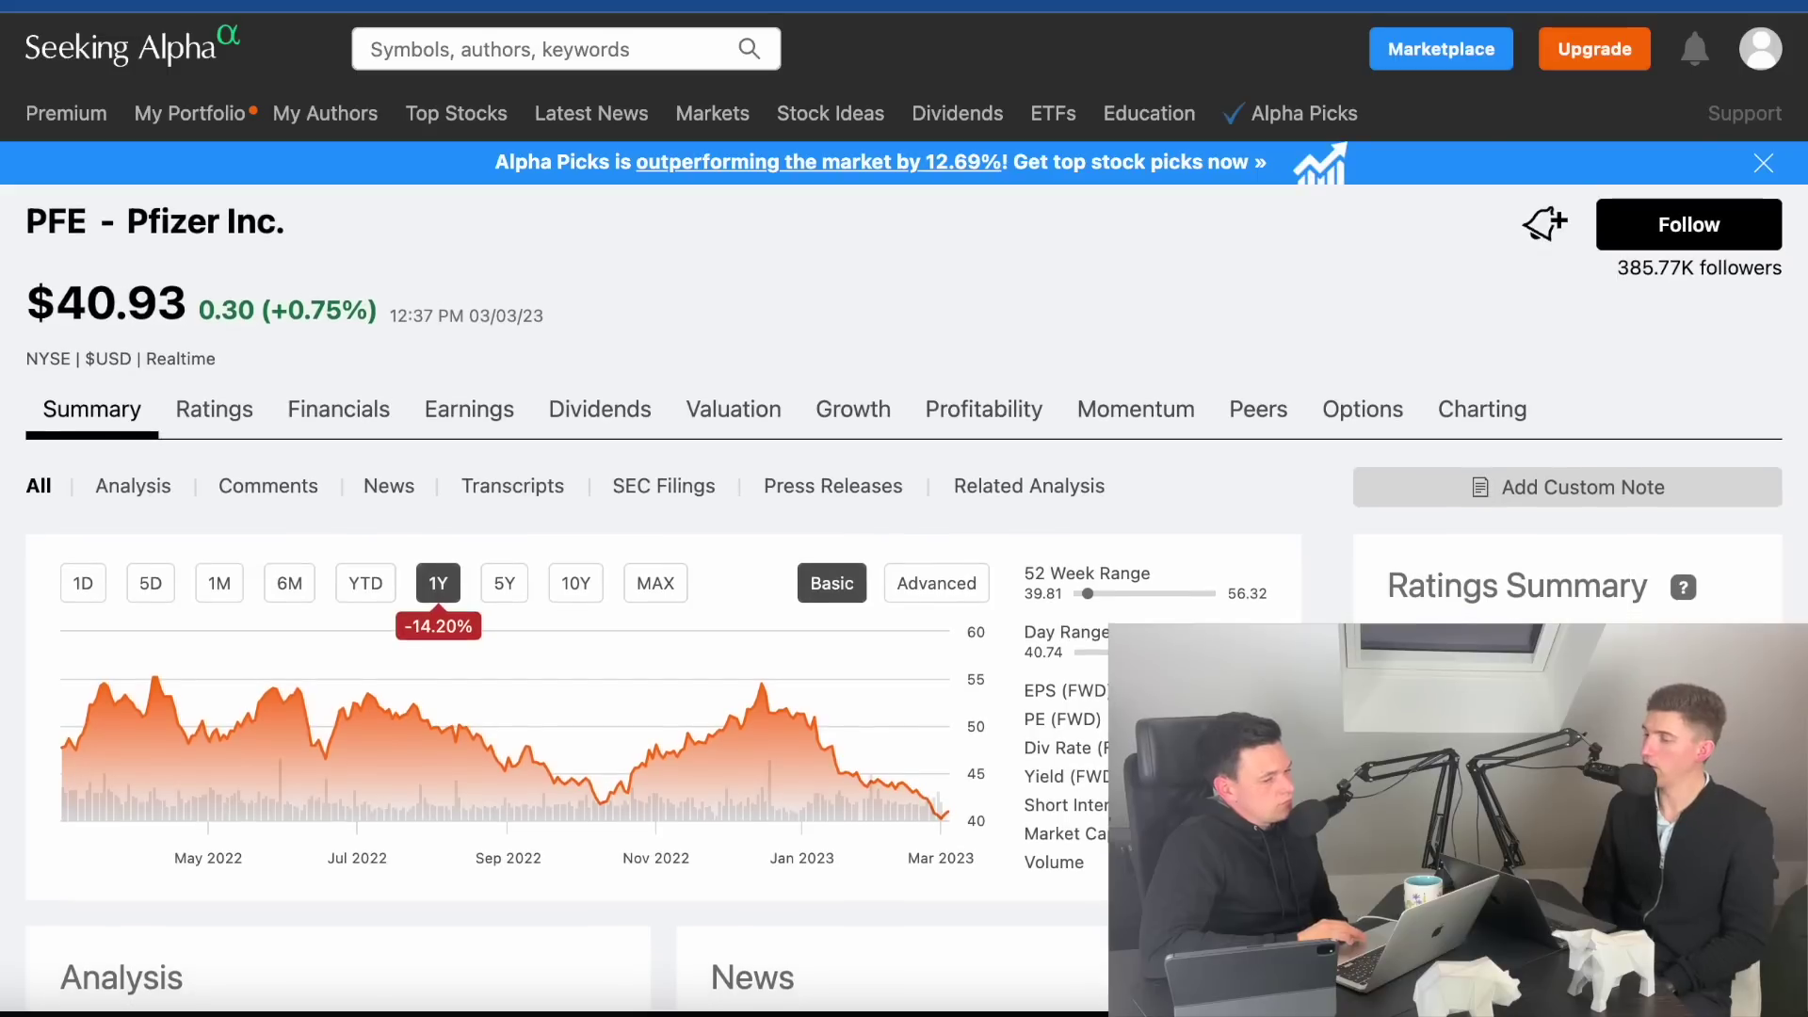
{"action": "left_click", "coordinate": [1764, 164]}
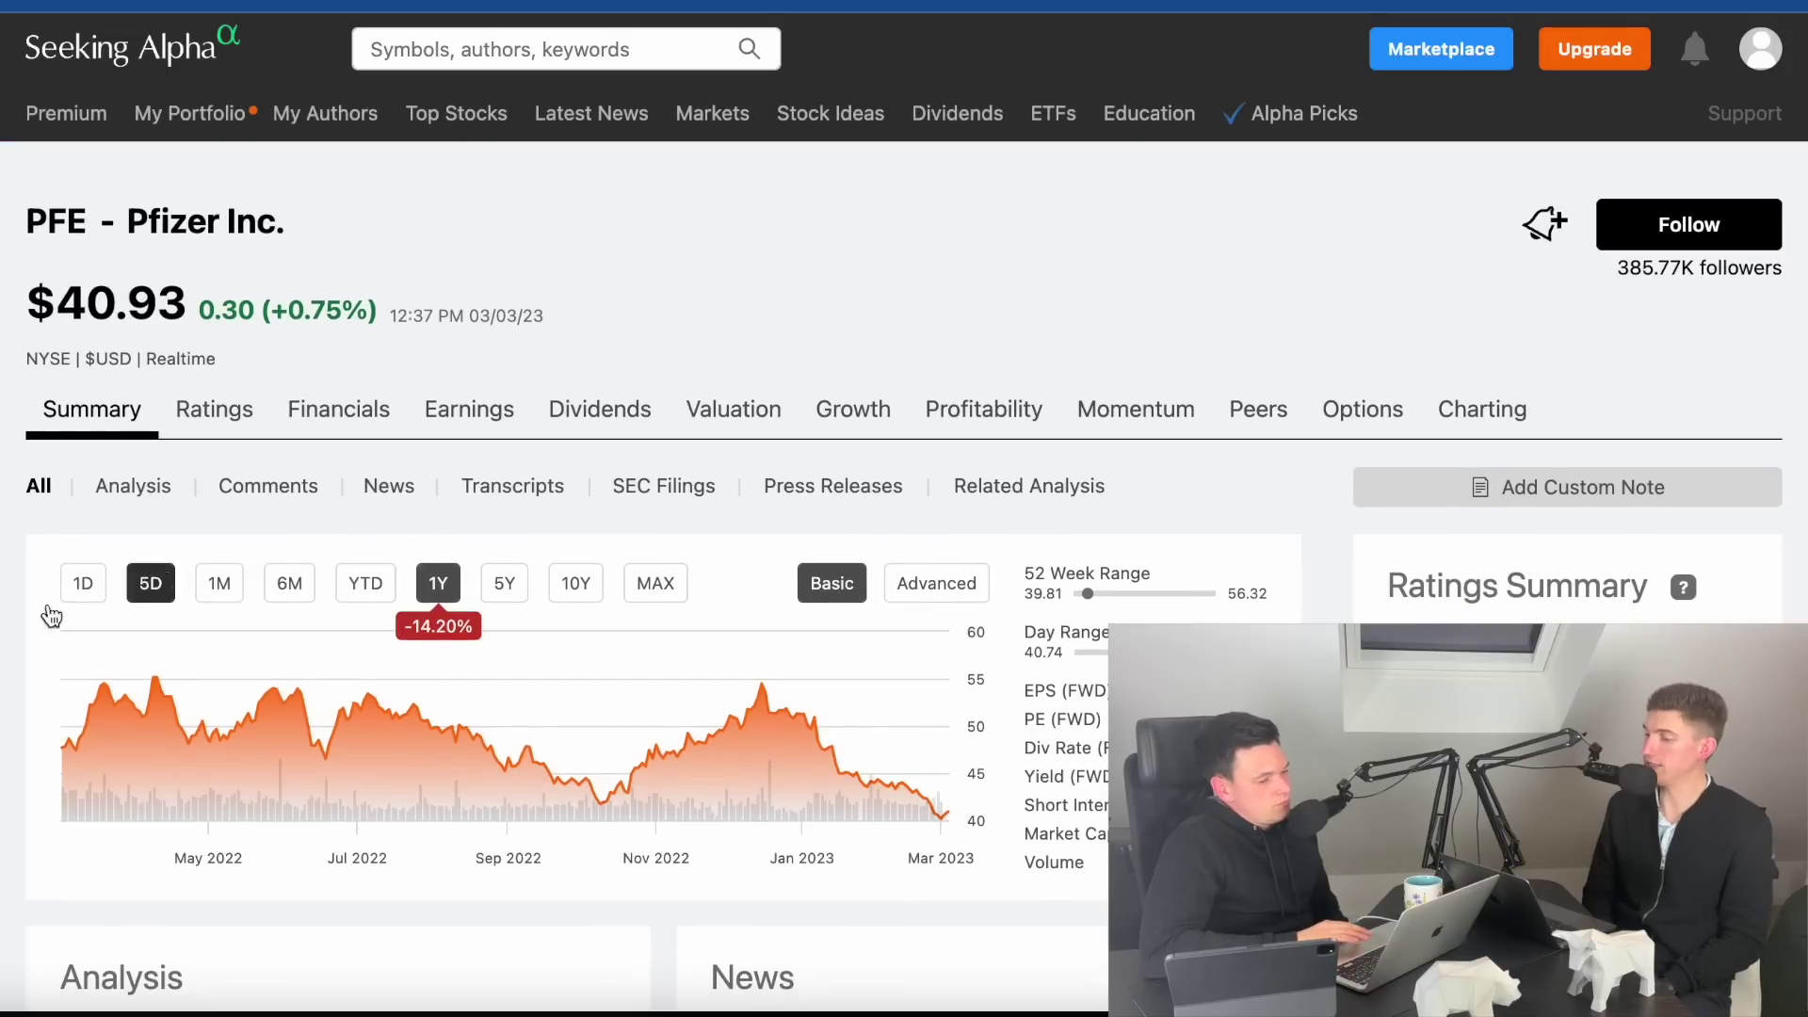
{"action": "scroll", "coordinate": [4, 623], "scroll_direction": "down", "scroll_amount": 3}
{"action": "scroll", "coordinate": [5, 623], "scroll_direction": "up", "scroll_amount": 3}
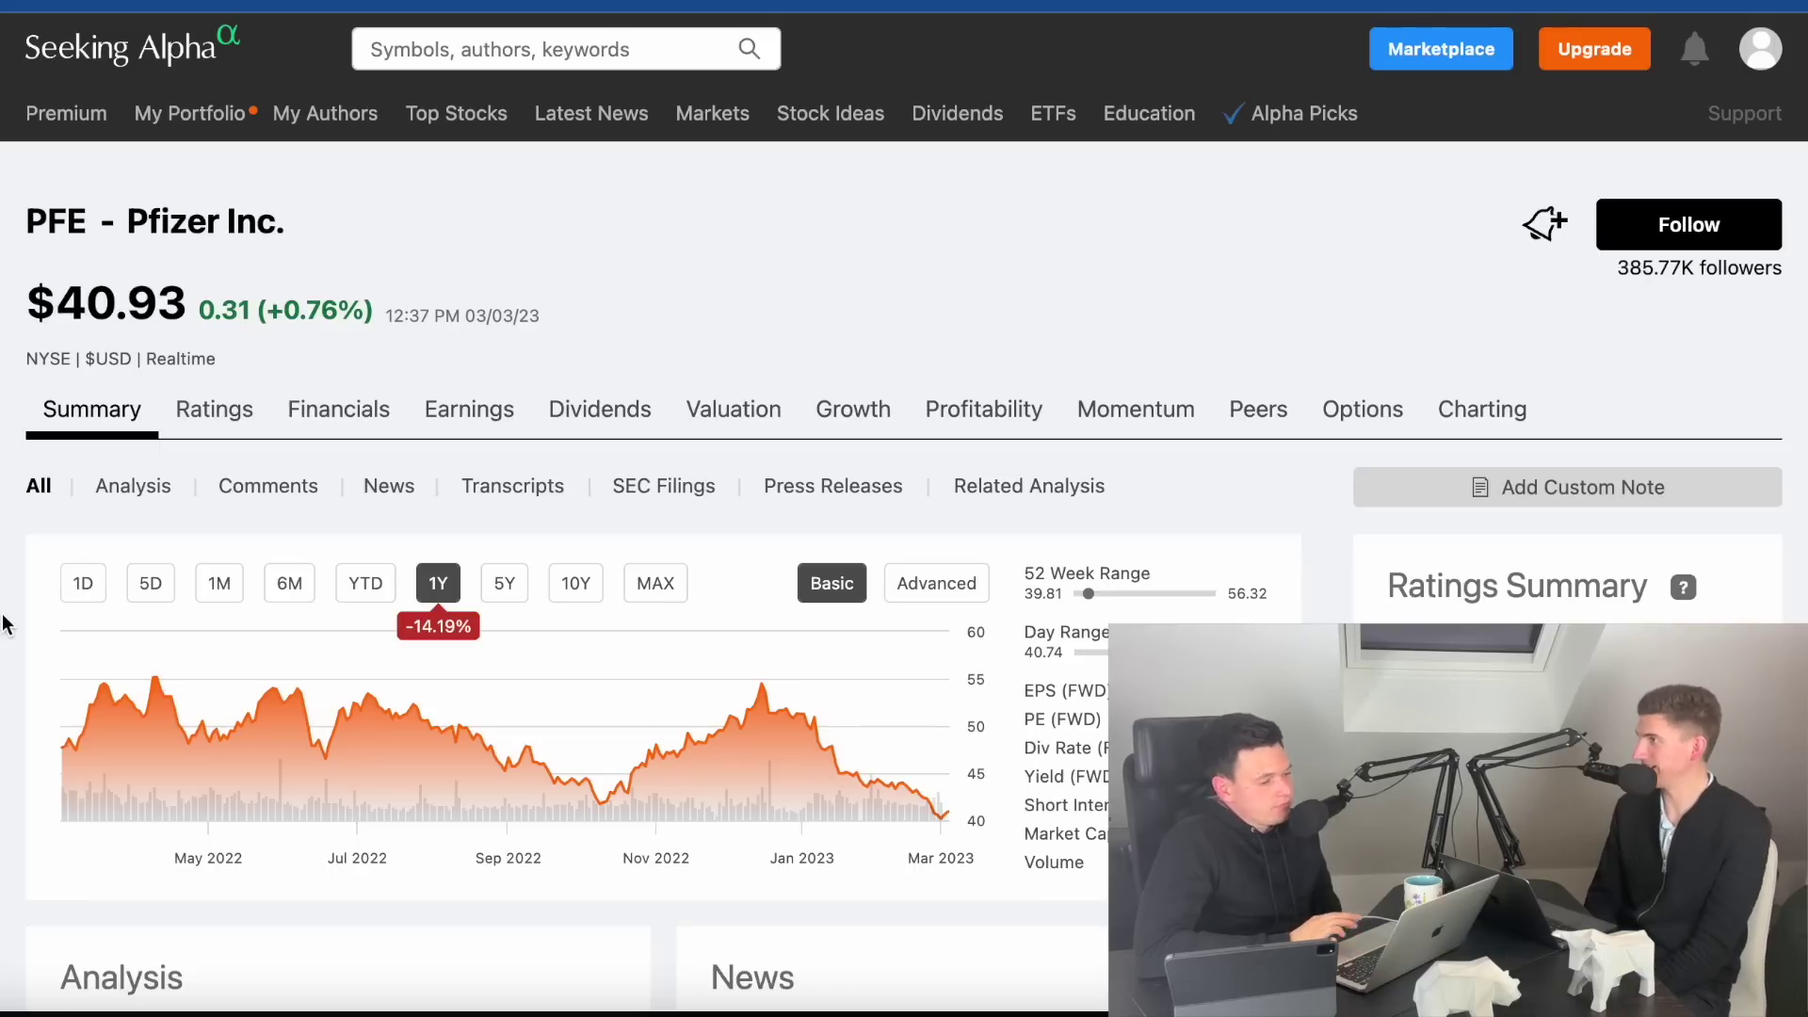
{"action": "scroll", "coordinate": [5, 623], "scroll_direction": "down", "scroll_amount": 10}
{"action": "scroll", "coordinate": [10, 591], "scroll_direction": "up", "scroll_amount": 10}
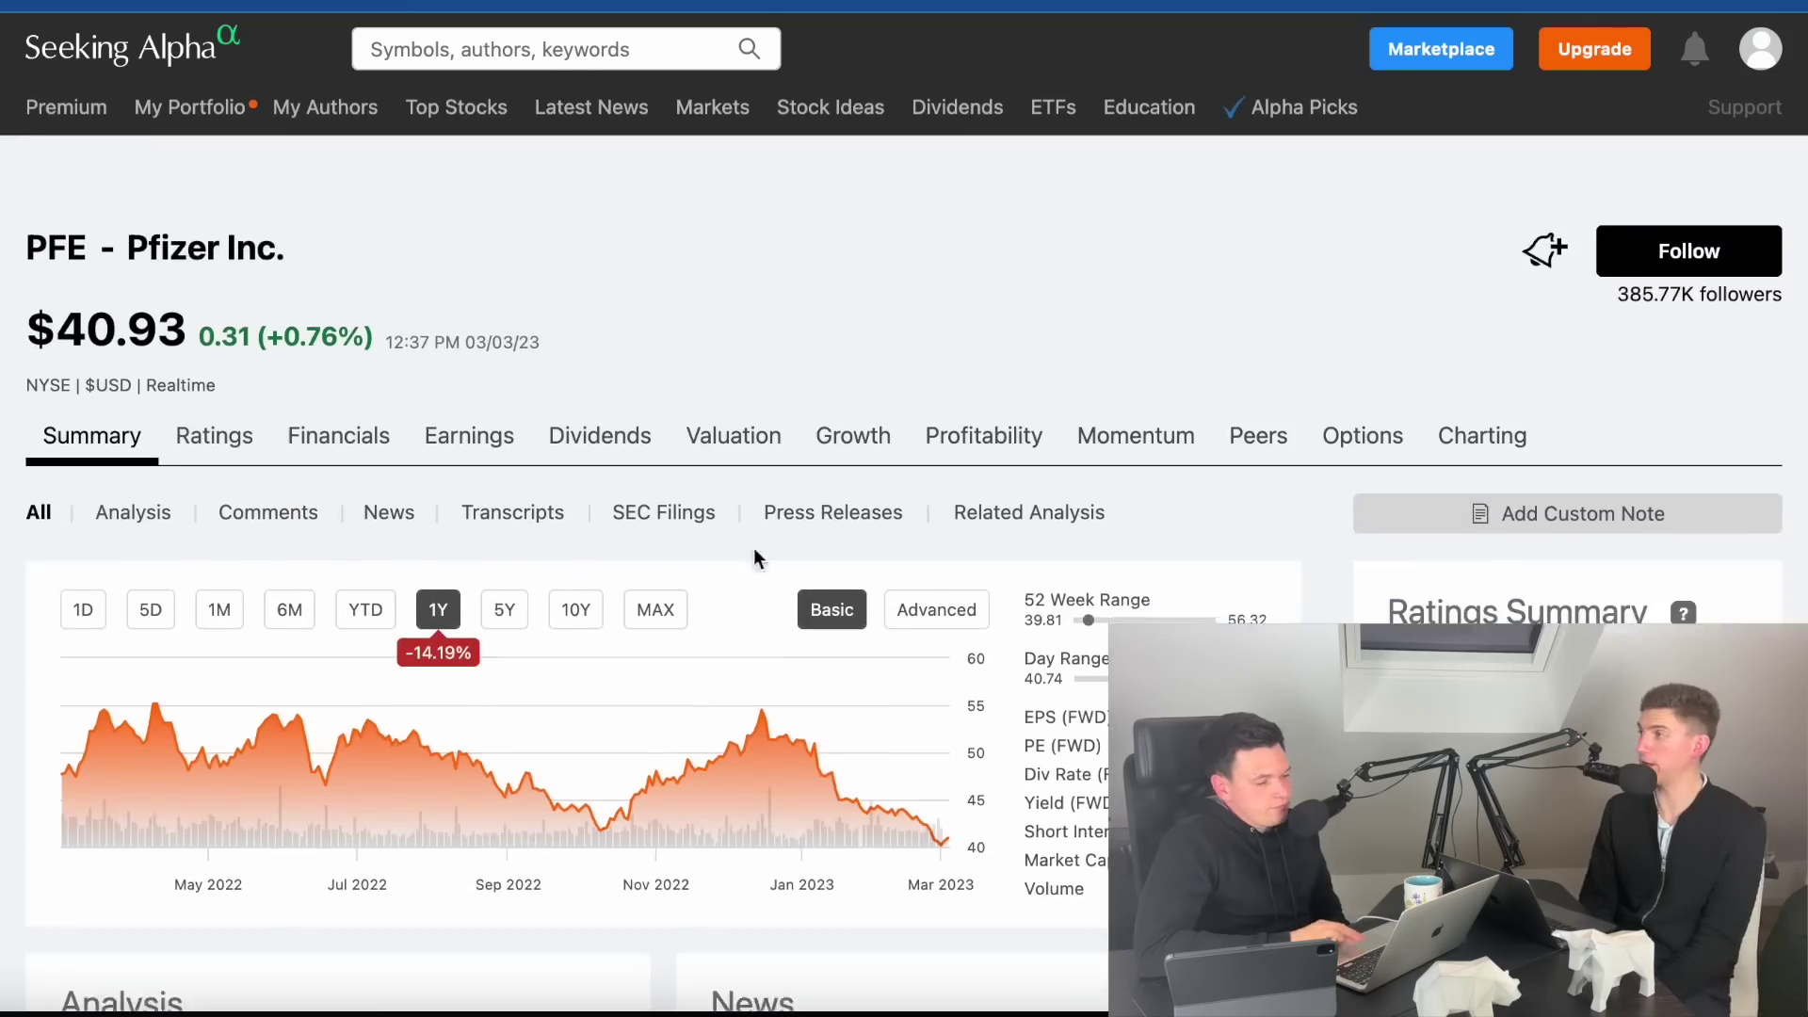
- Open Pfizer's peer comparison and look through the company profile table
{"action": "left_click", "coordinate": [1258, 409]}
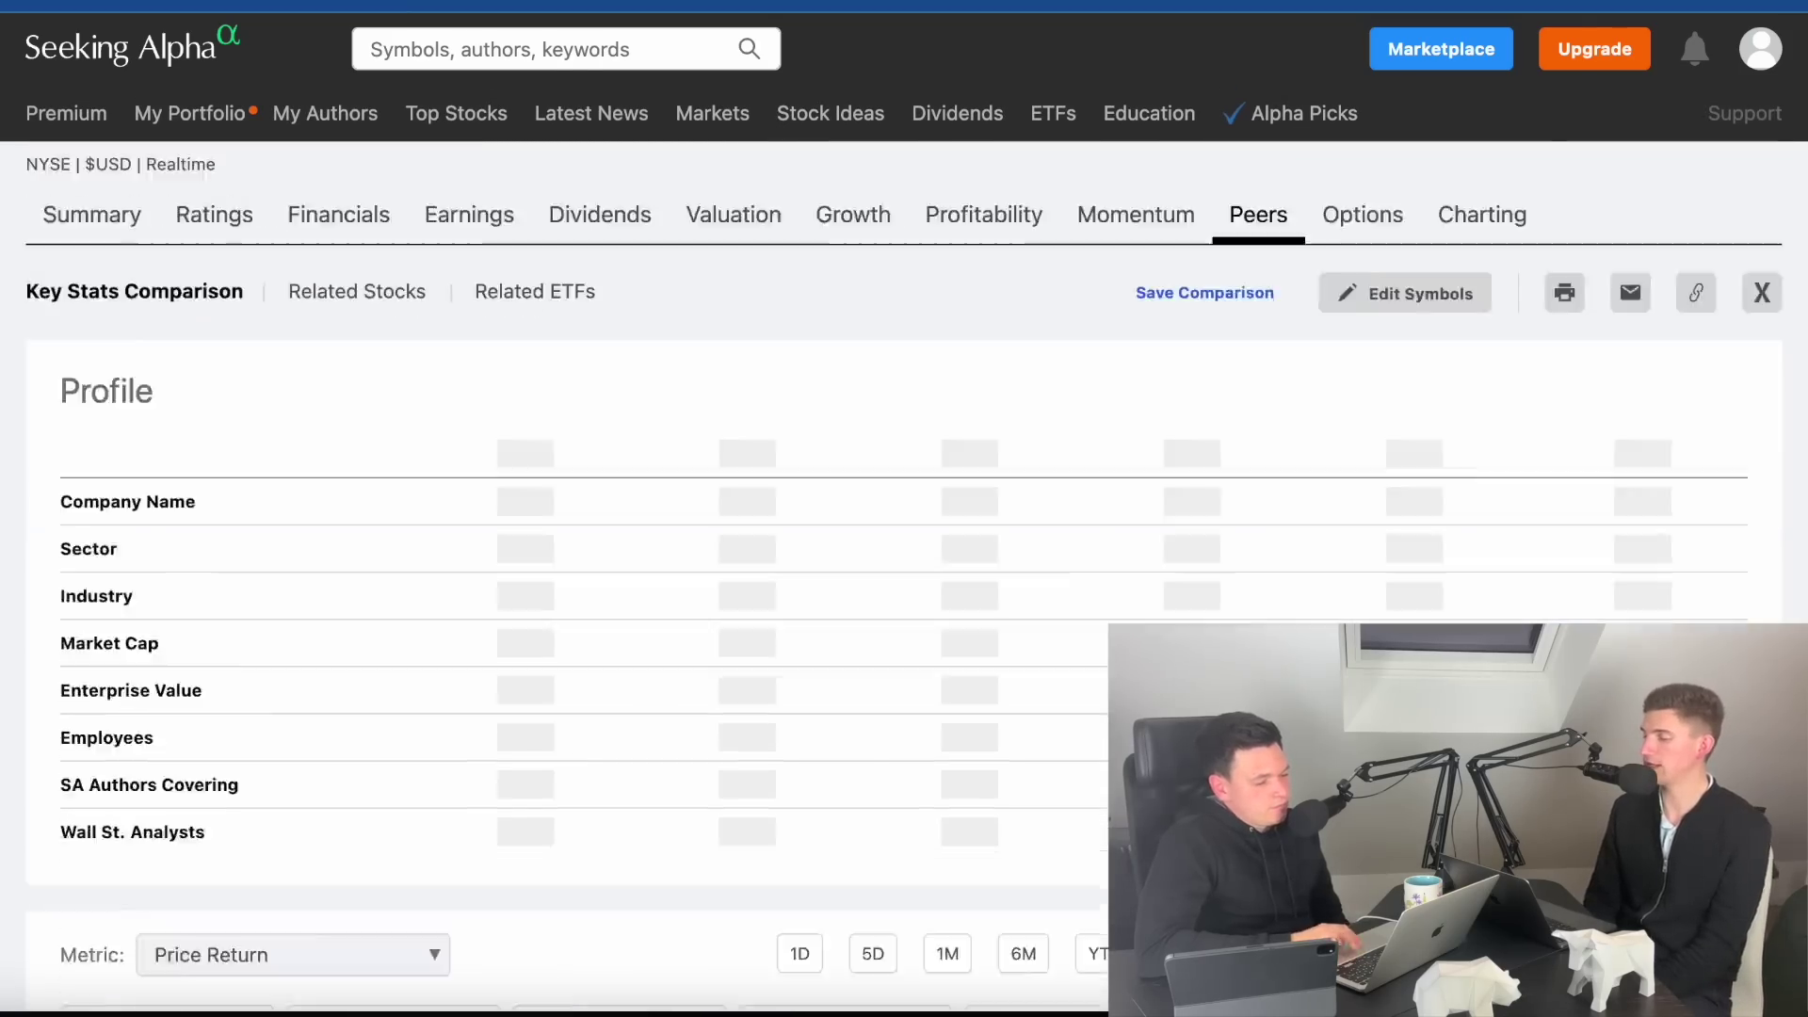
{"action": "scroll", "coordinate": [565, 376], "scroll_direction": "down", "scroll_amount": 5}
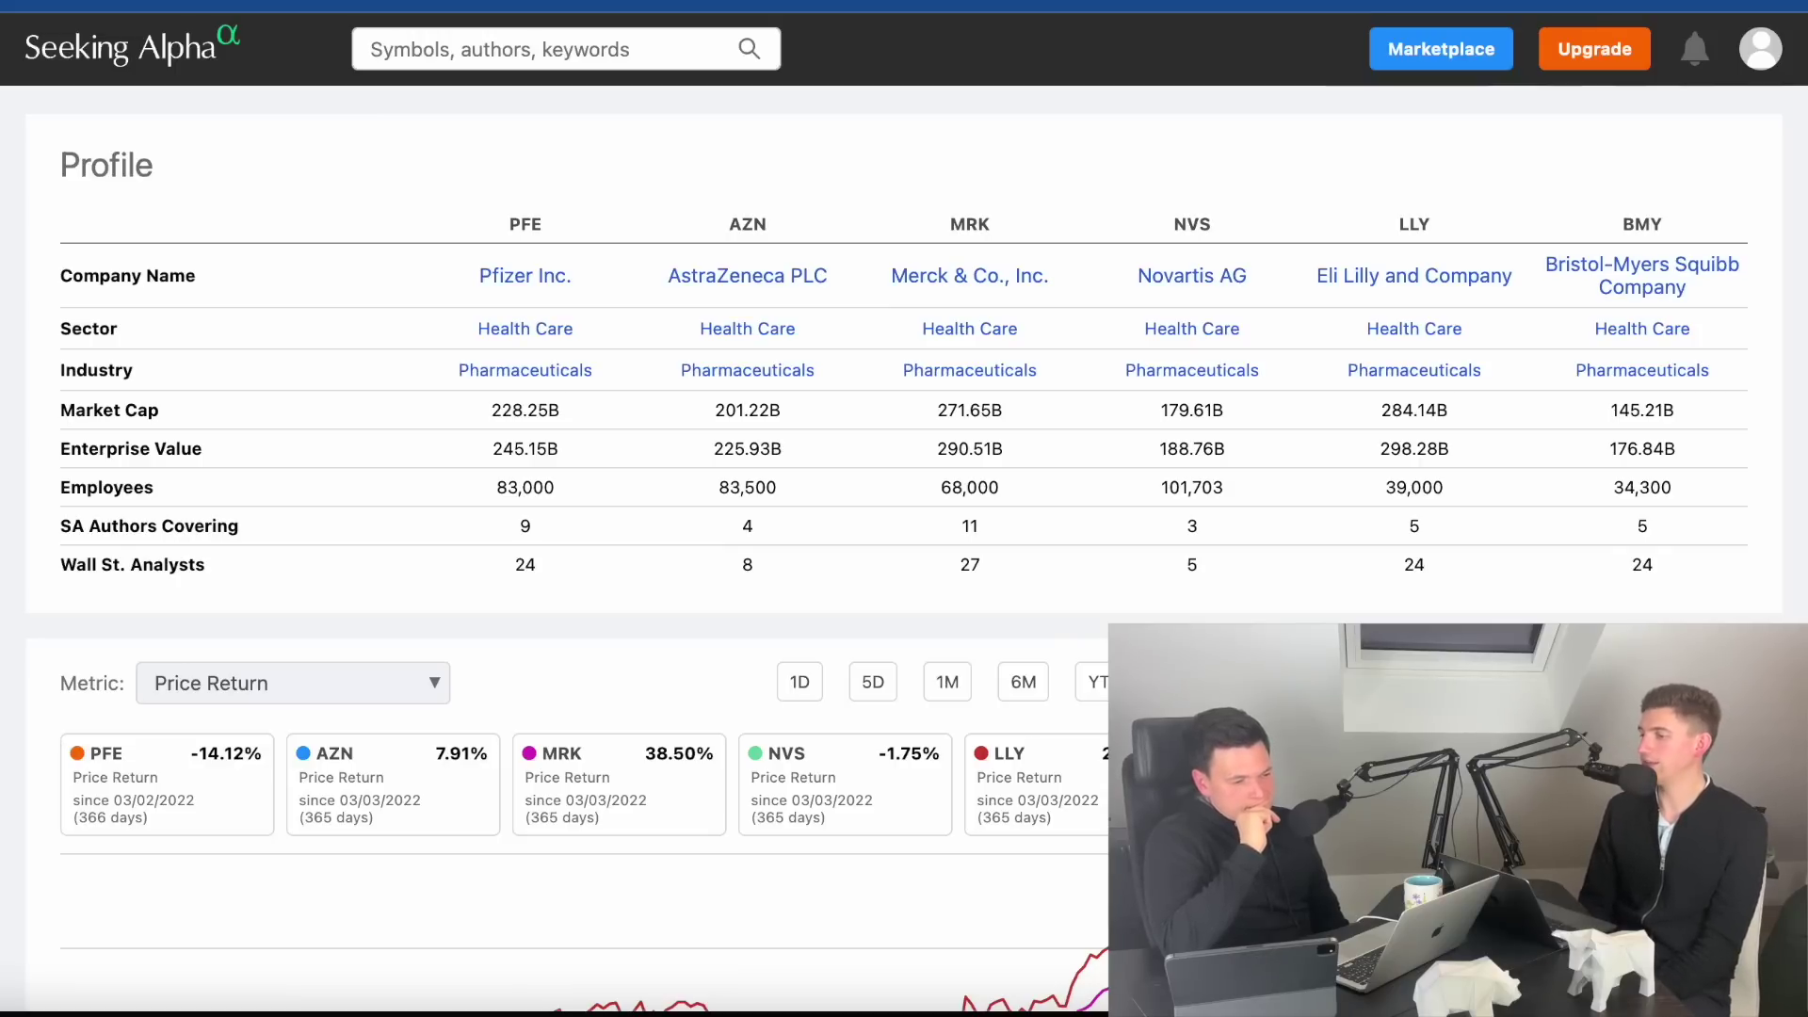
{"action": "scroll", "coordinate": [565, 470], "scroll_direction": "up", "scroll_amount": 4}
{"action": "scroll", "coordinate": [565, 471], "scroll_direction": "down", "scroll_amount": 1}
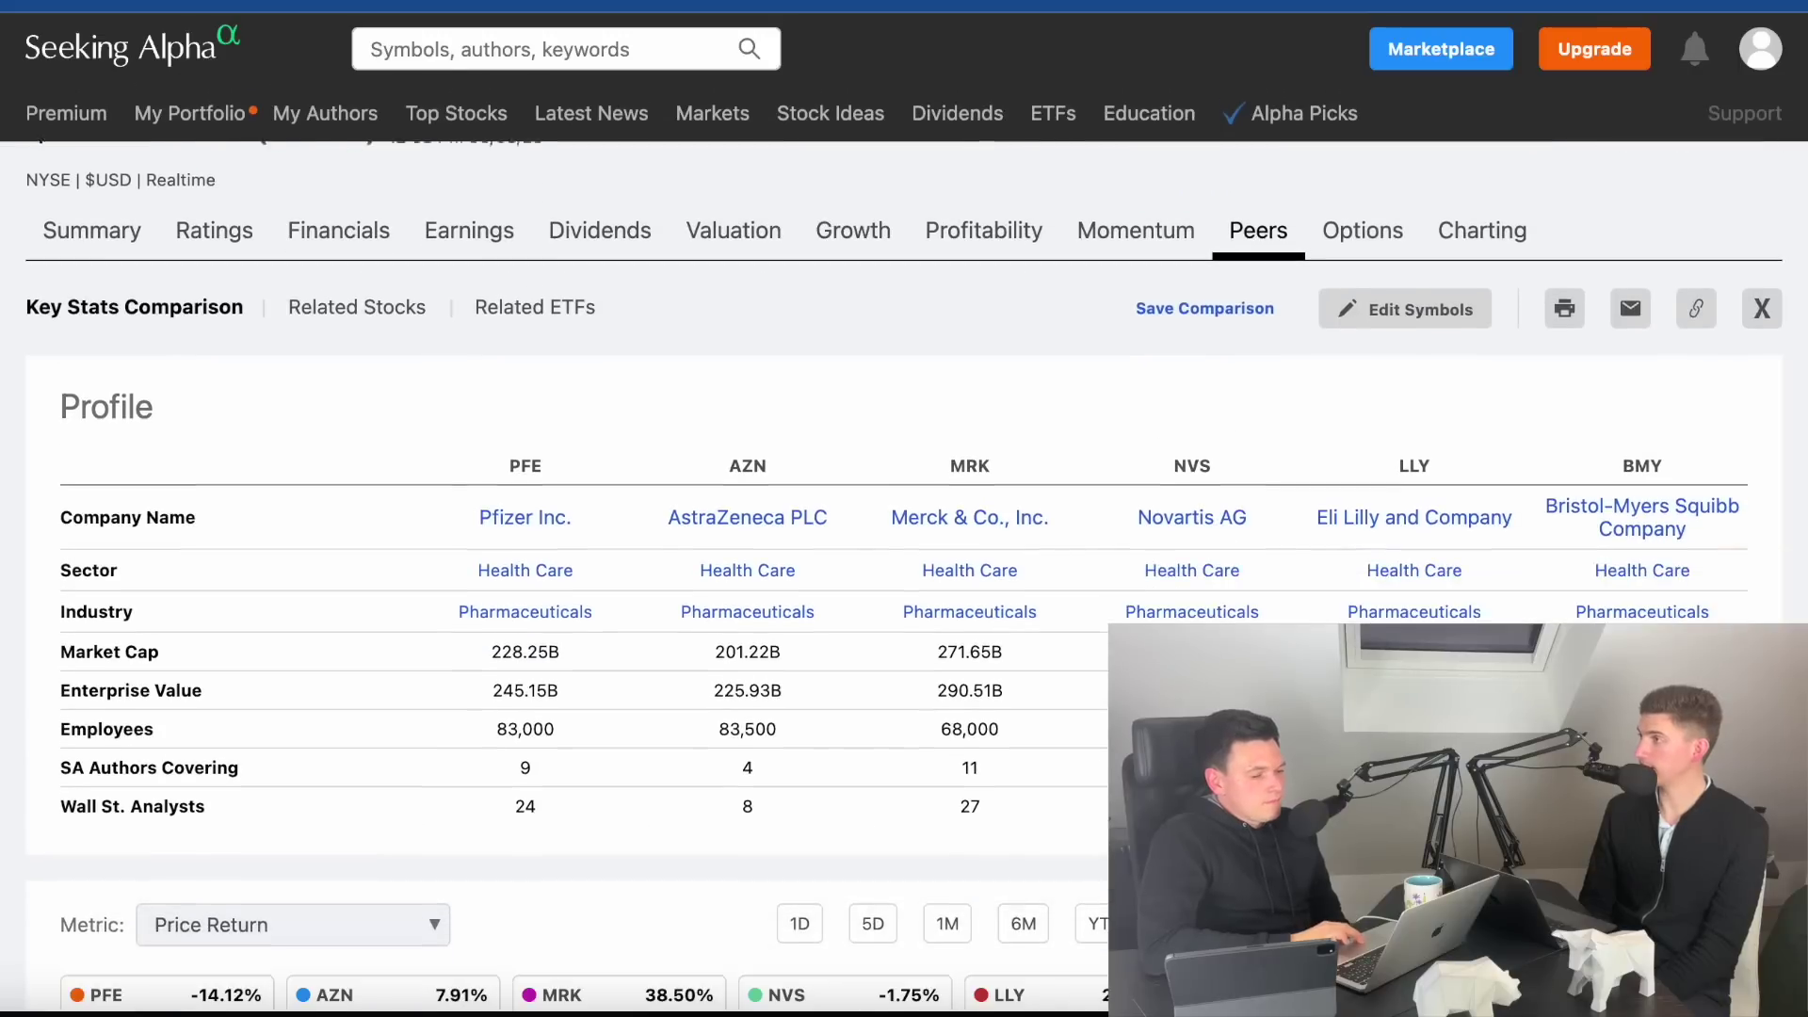
- Edit the symbols of the peer comparison and add JNJ (Johnson & Johnson)
{"action": "left_click", "coordinate": [1384, 302]}
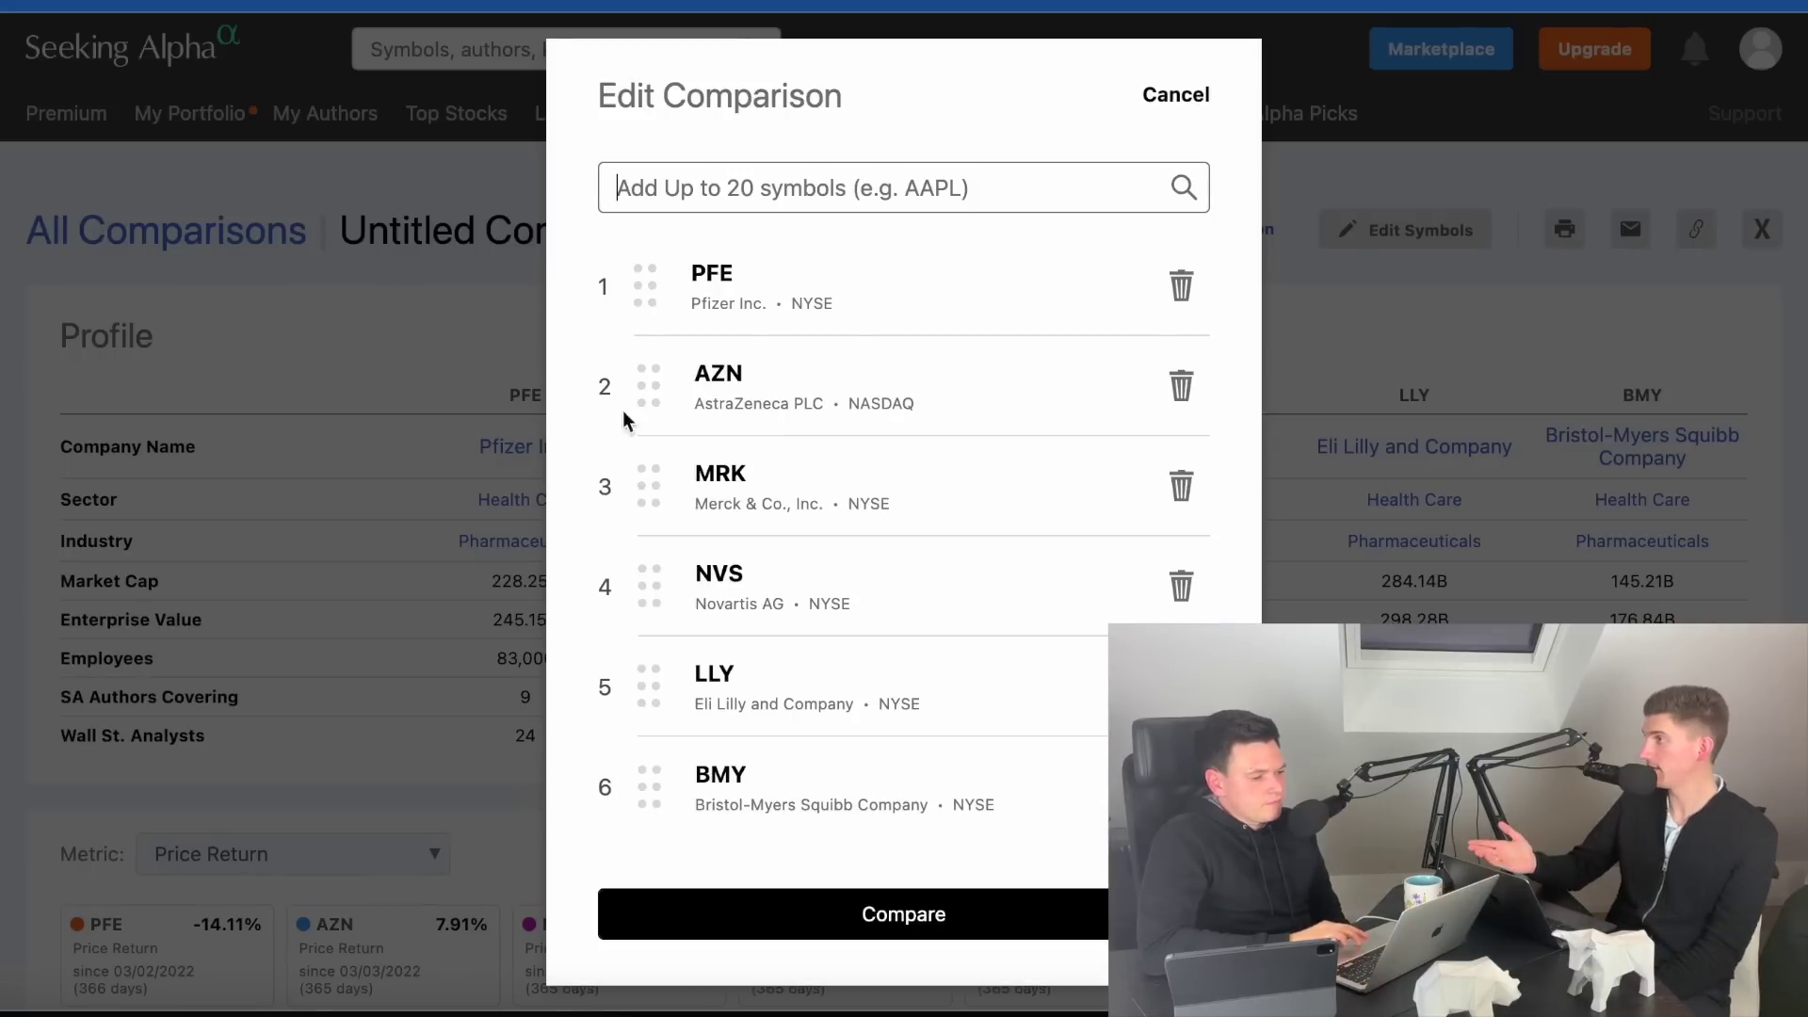
{"action": "type", "text": "jnj"}
{"action": "left_click", "coordinate": [800, 347]}
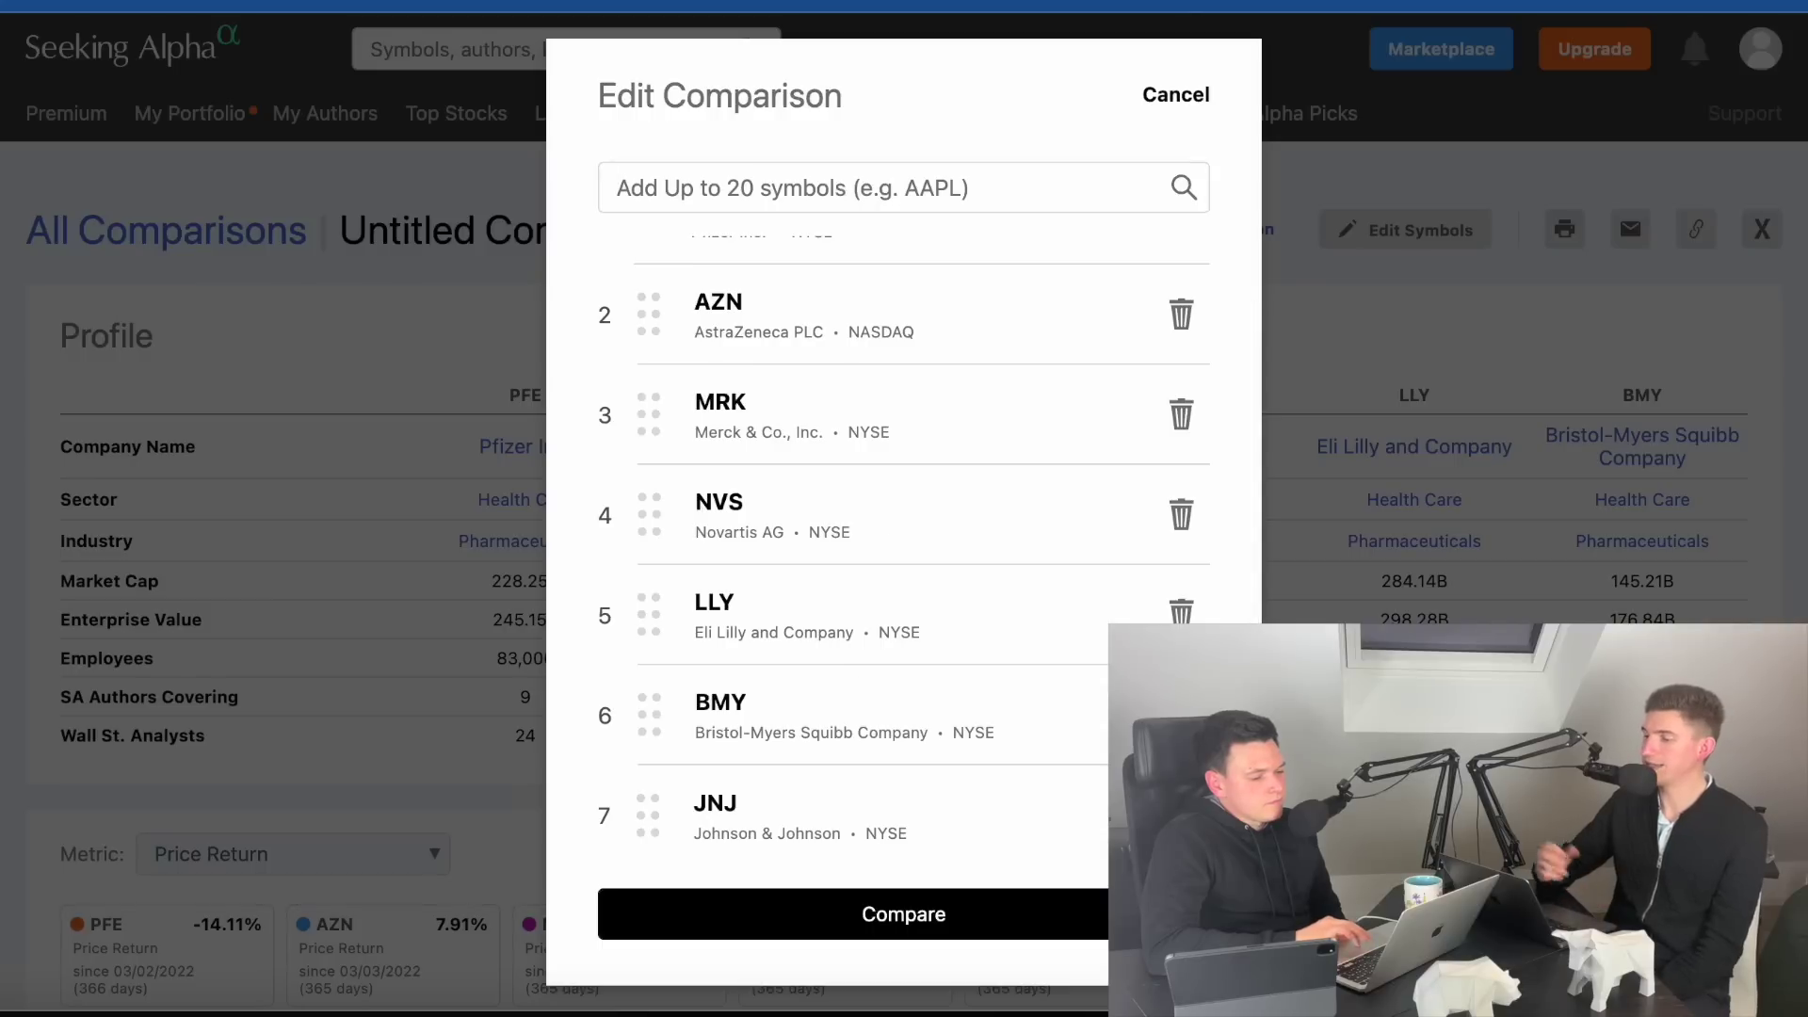
- Remove BMY from the comparison and add NVO (Novo Nordisk A/S)
{"action": "left_click", "coordinate": [1181, 713]}
{"action": "type", "text": "novo"}
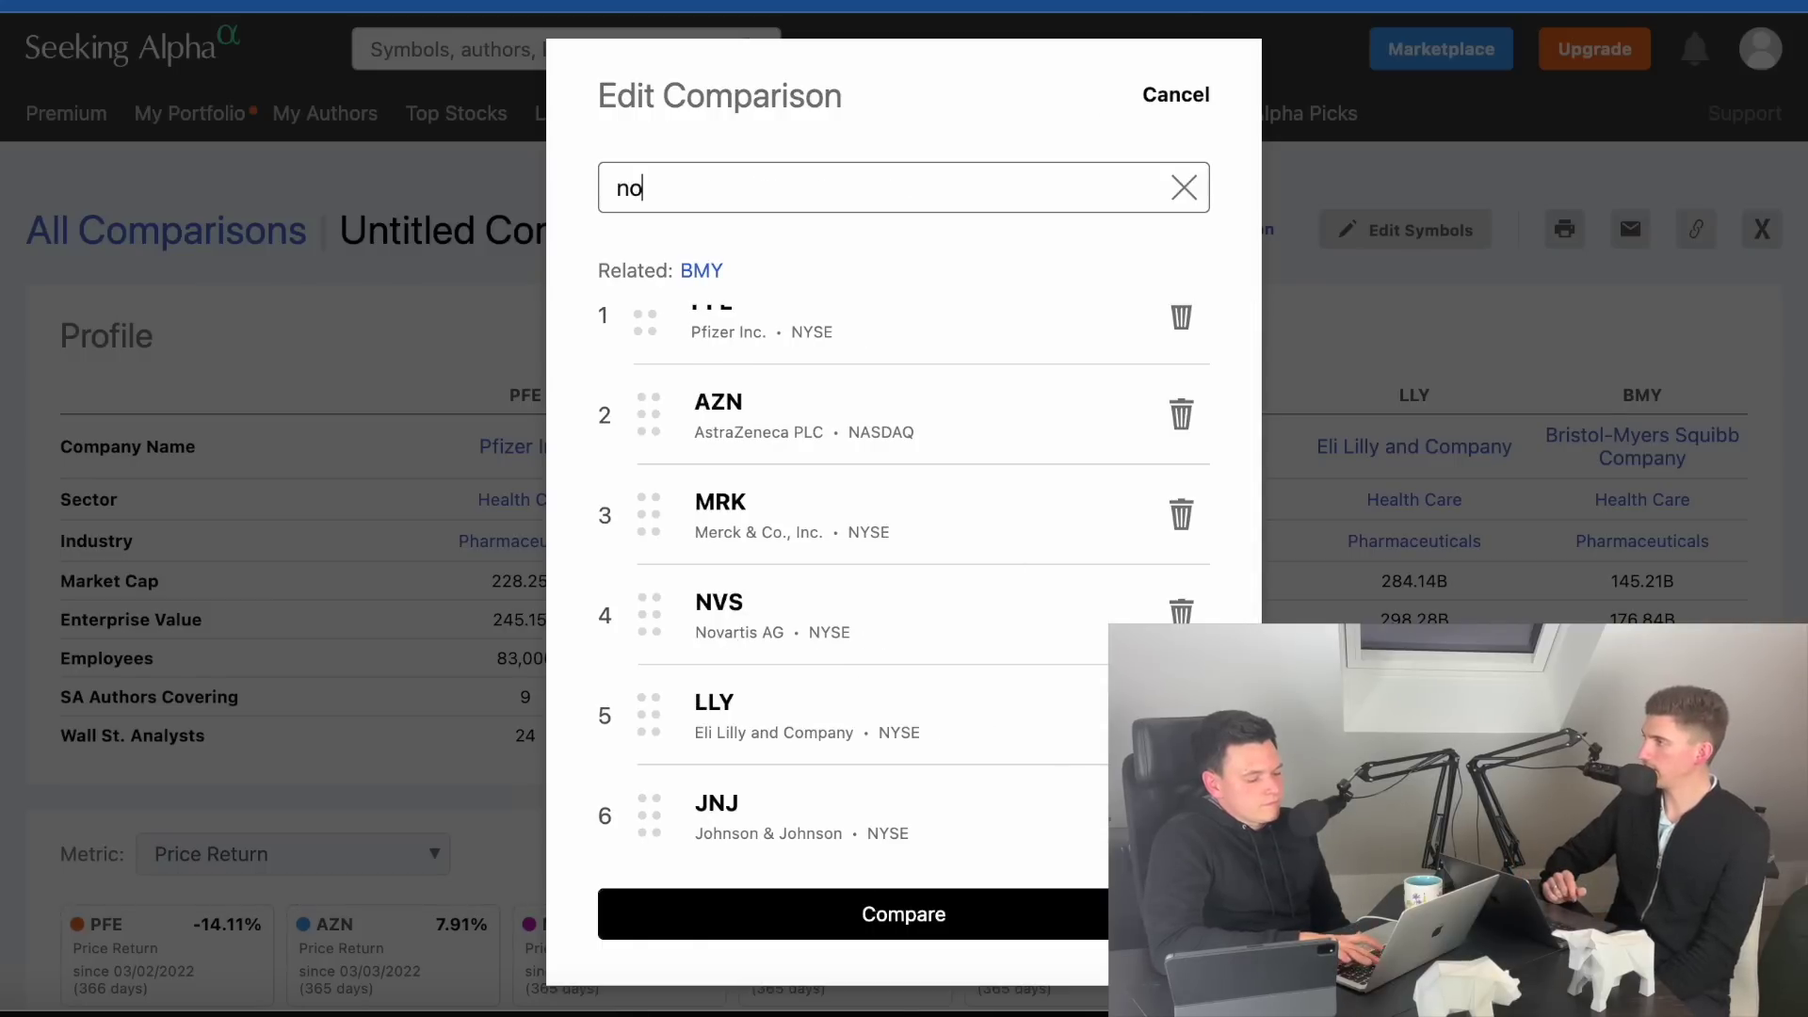
{"action": "key", "text": "BackSpace"}
{"action": "key", "text": "BackSpace"}
{"action": "type", "text": "vpo"}
{"action": "key", "text": "BackSpace"}
{"action": "key", "text": "BackSpace"}
{"action": "type", "text": "o"}
{"action": "left_click", "coordinate": [984, 358]}
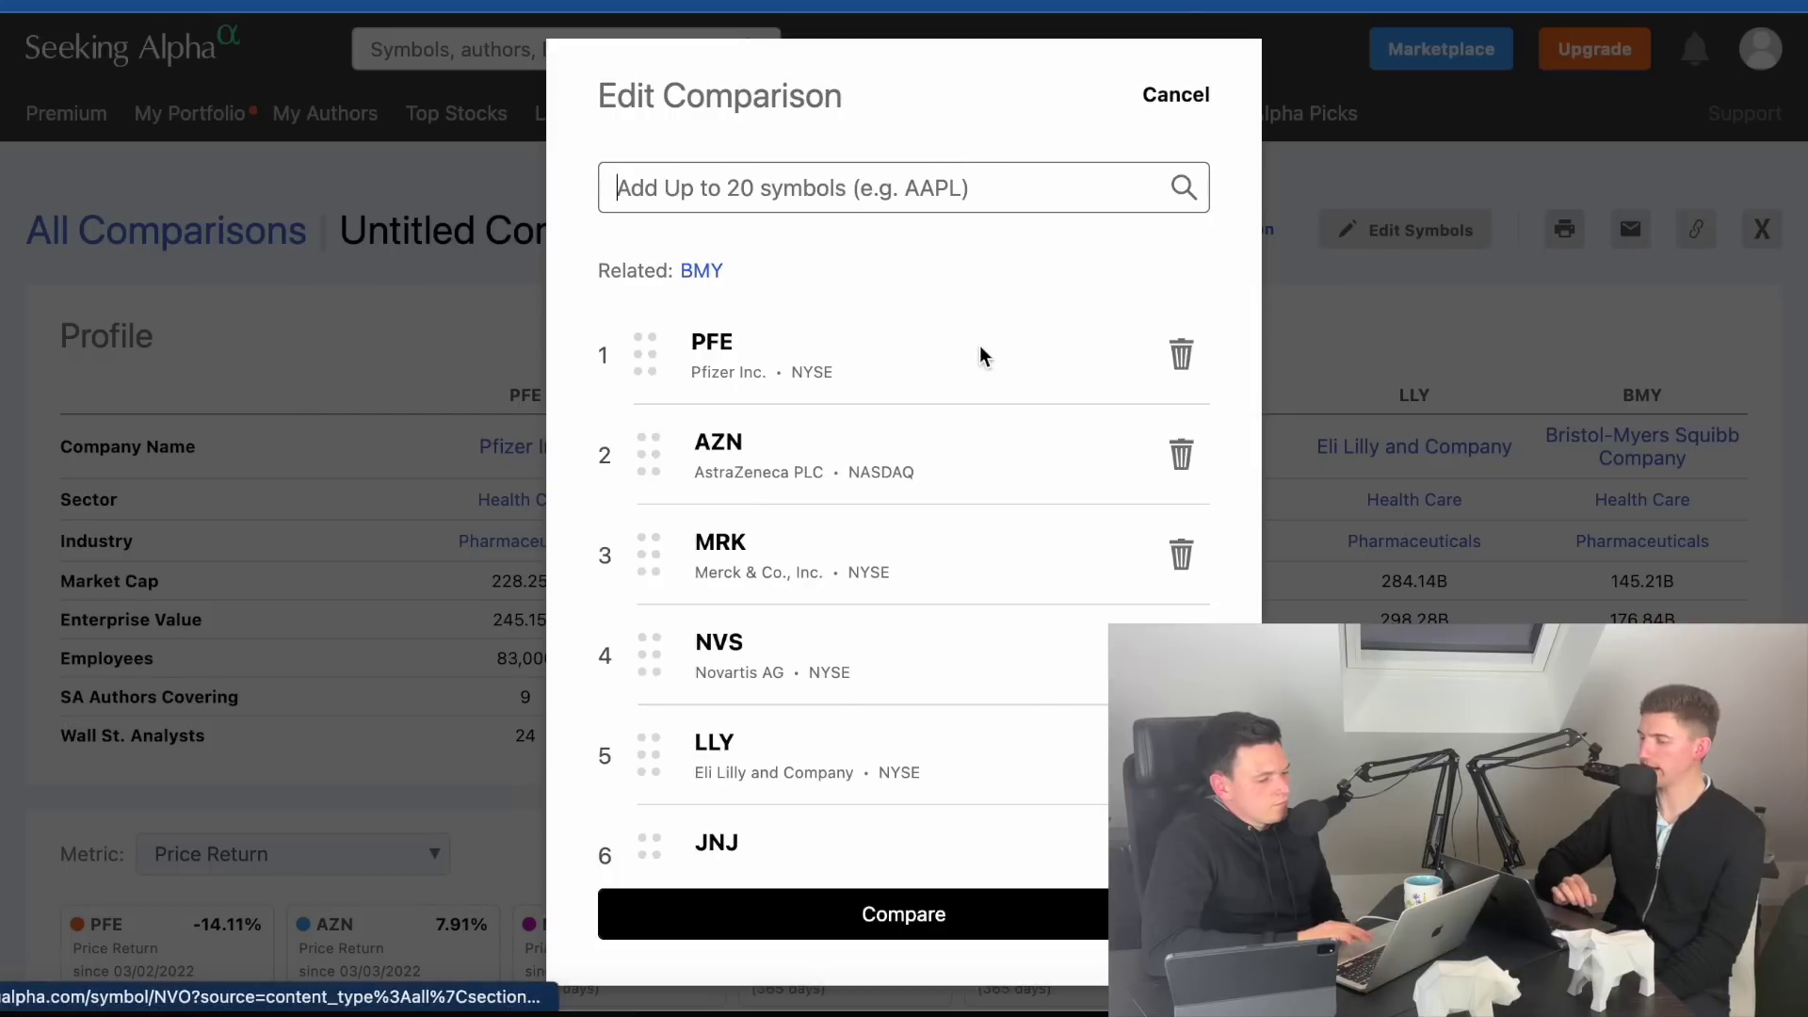
- Remove AZN from the symbol list and run the edited comparison
{"action": "scroll", "coordinate": [884, 634], "scroll_direction": "down", "scroll_amount": 2}
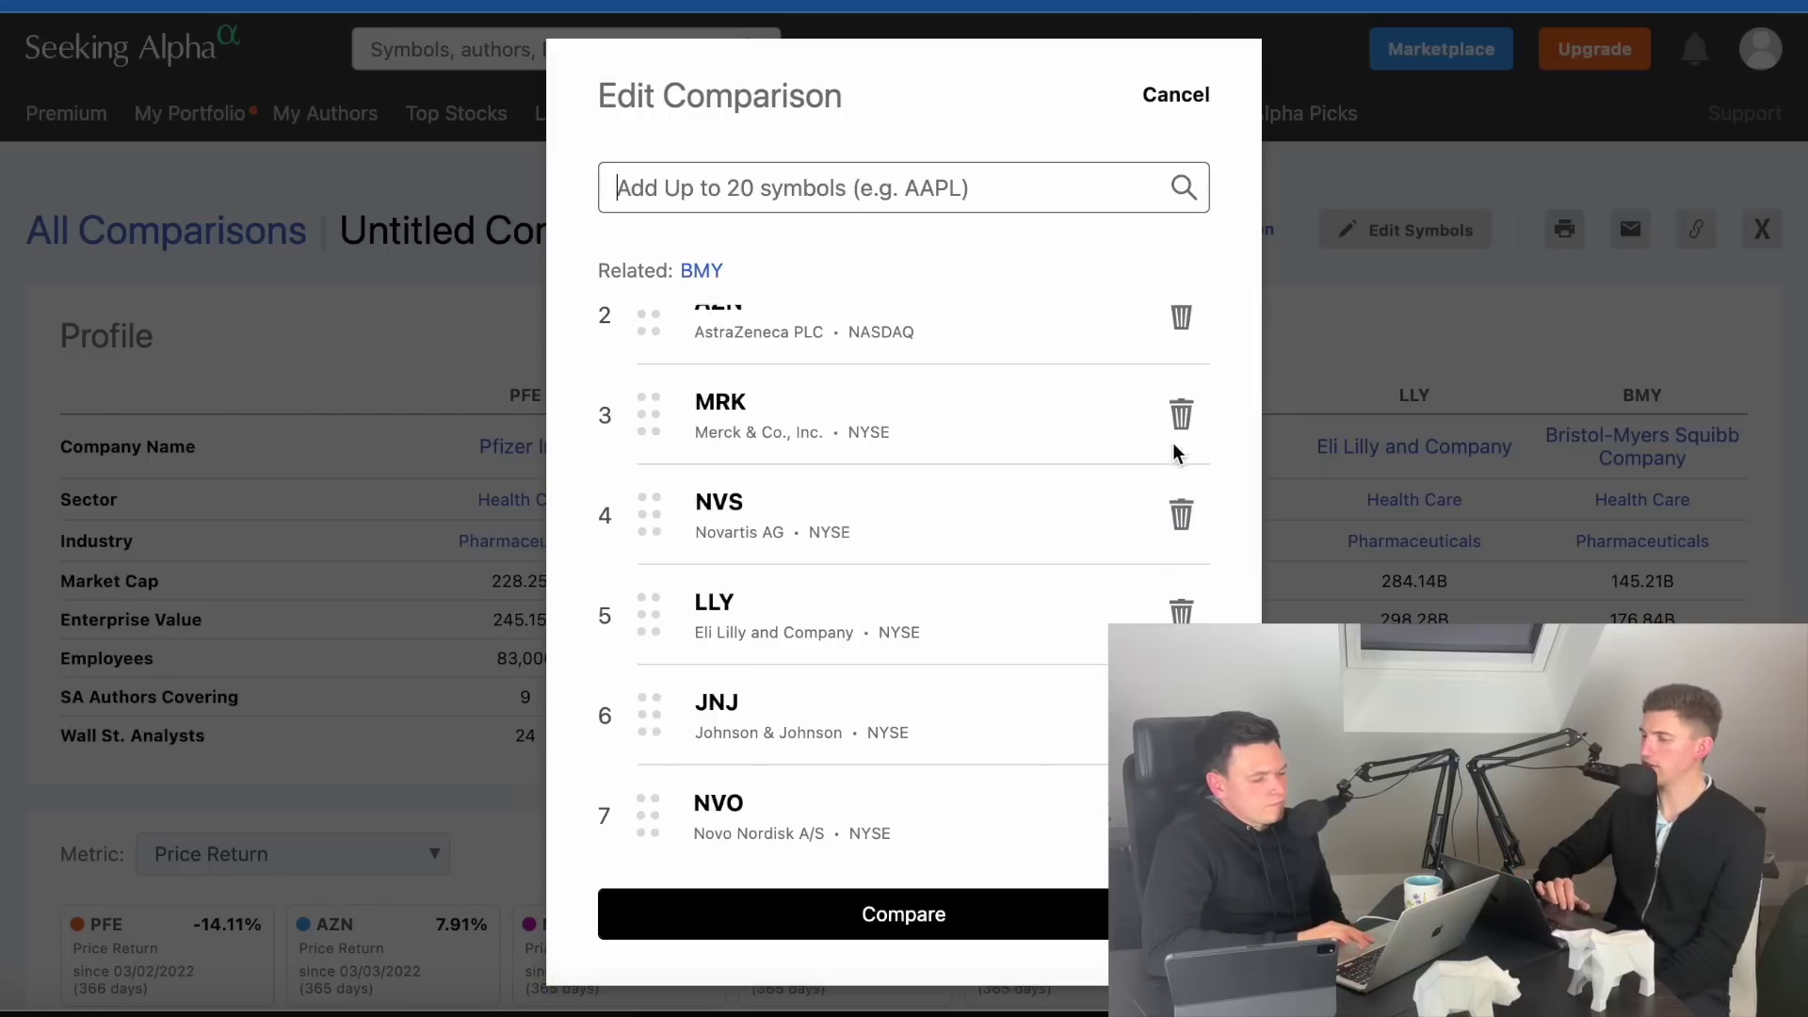
{"action": "scroll", "coordinate": [1173, 429], "scroll_direction": "up", "scroll_amount": 1}
{"action": "left_click", "coordinate": [1184, 358]}
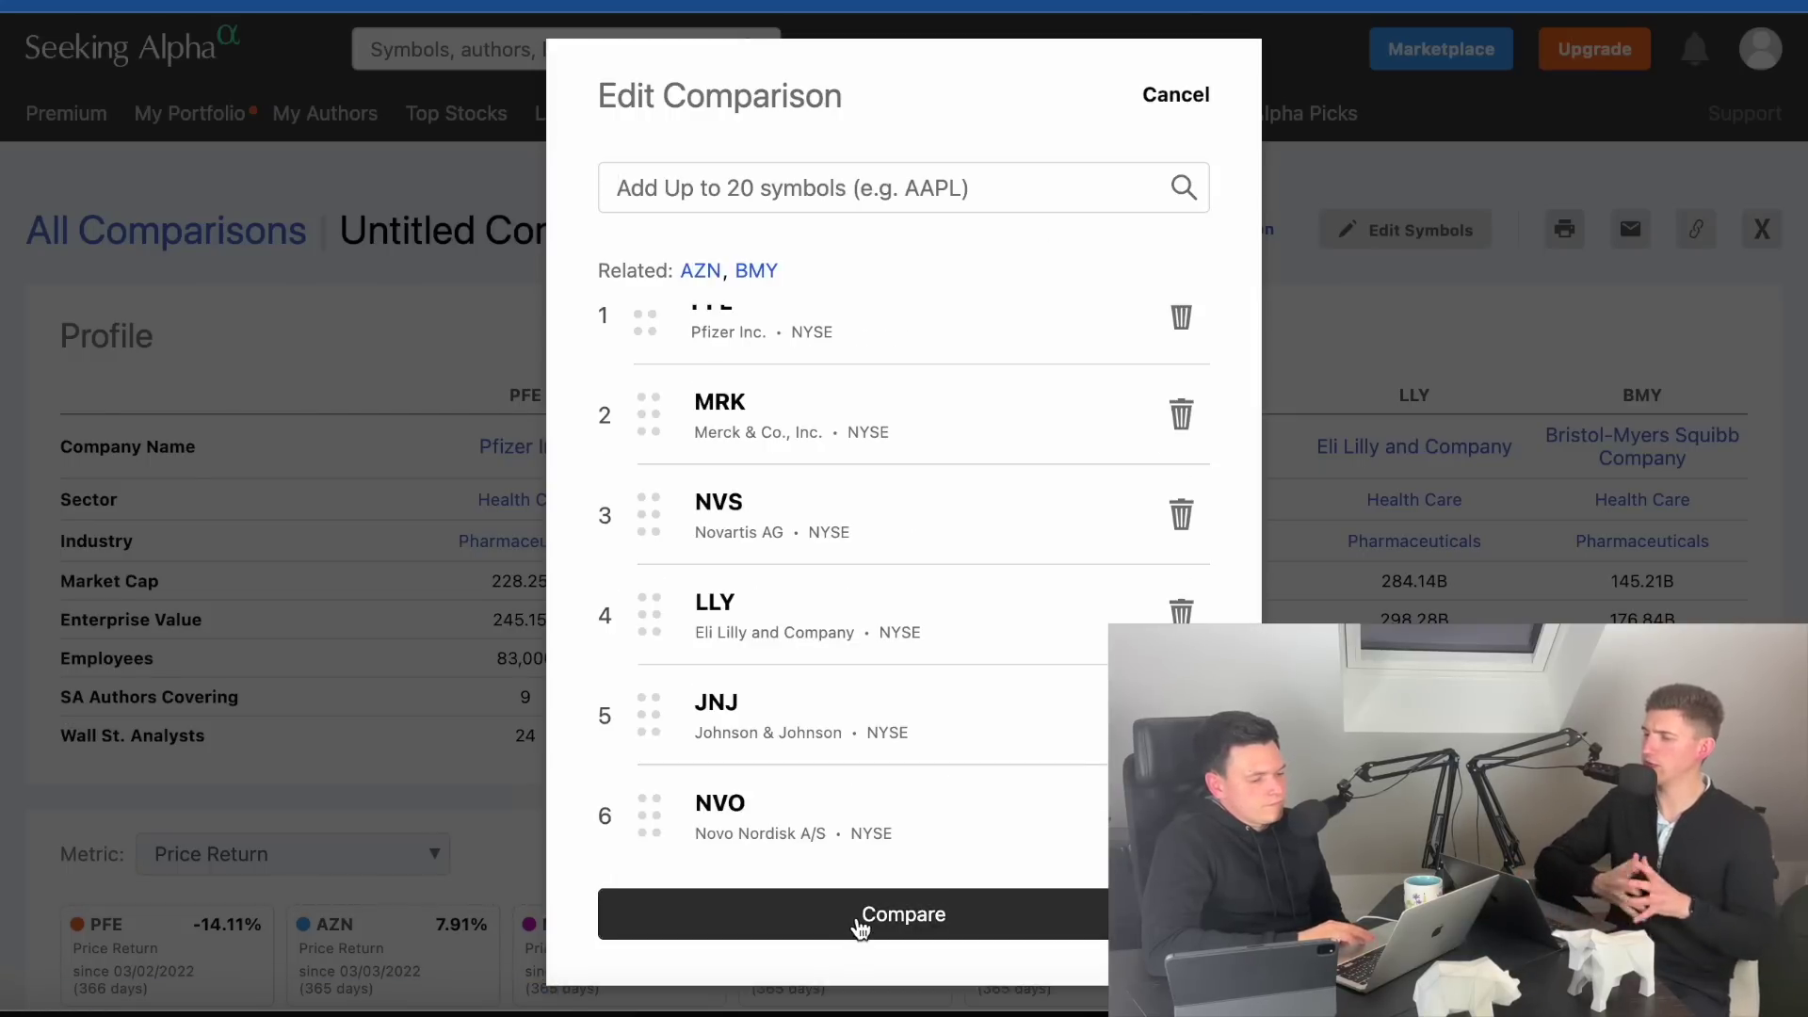
{"action": "left_click", "coordinate": [860, 921]}
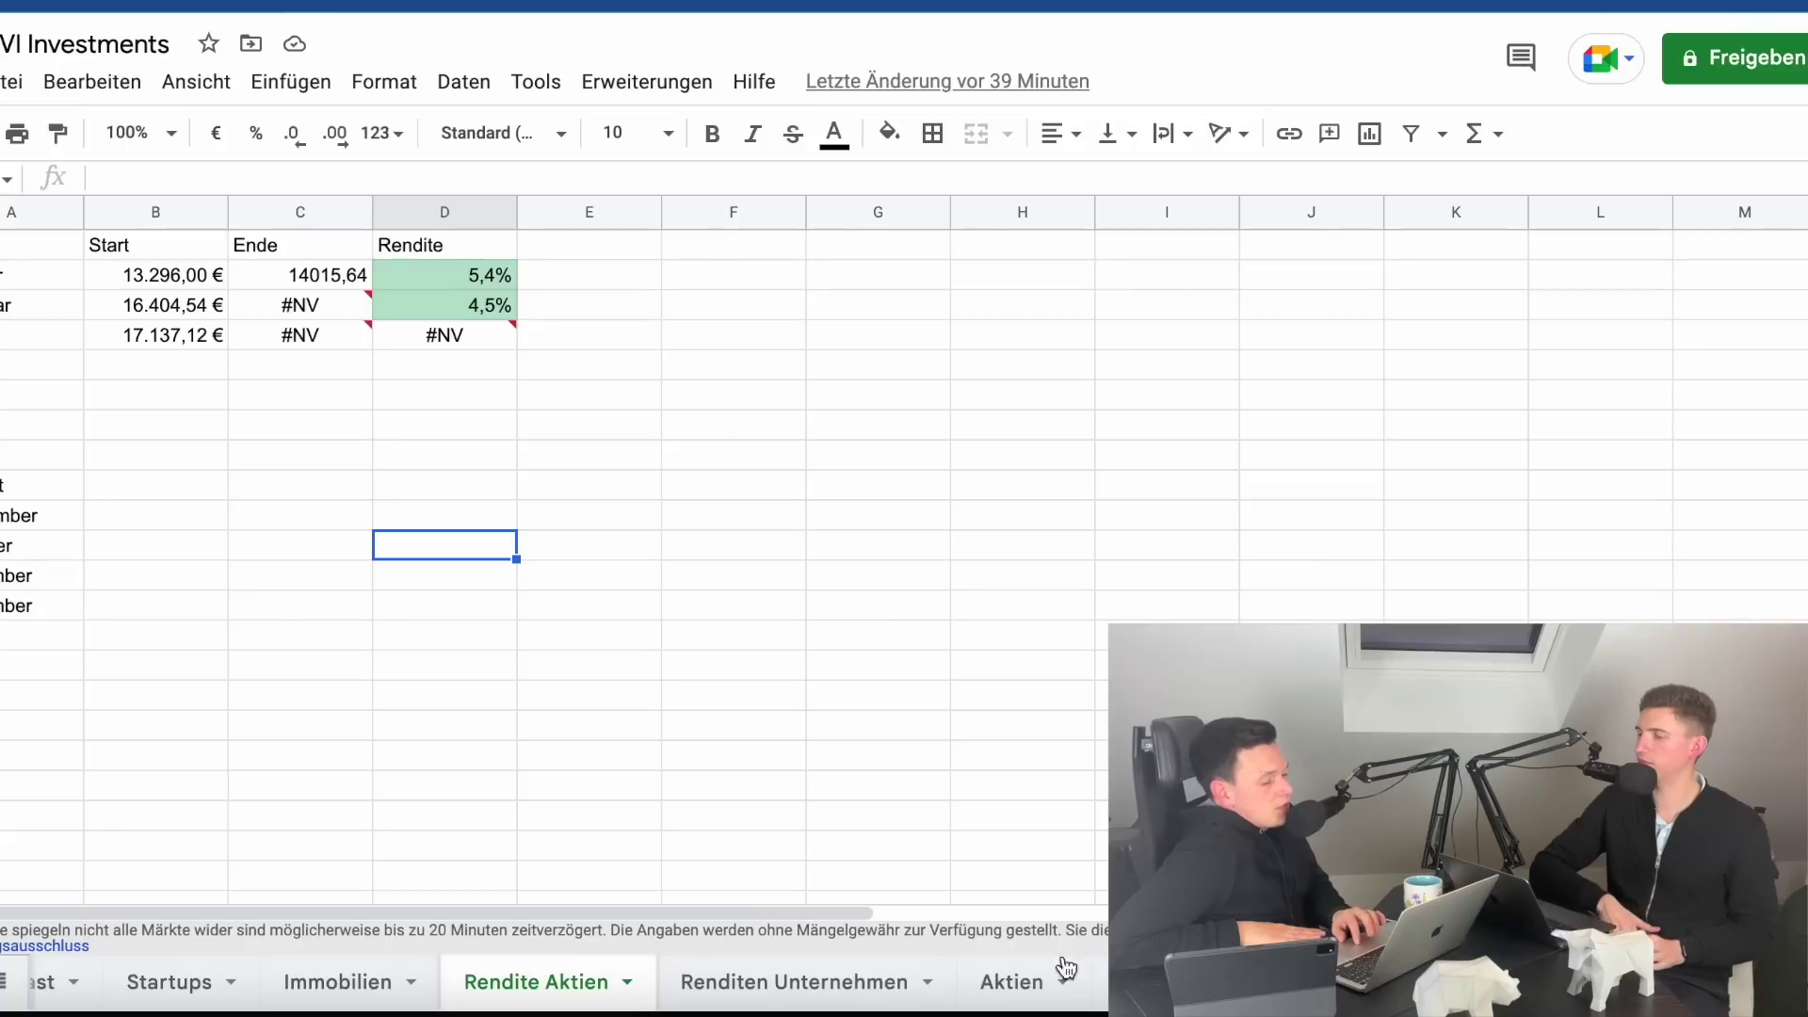
- Open the Aktien sheet of the investments spreadsheet, reload it to refresh the prices, and check Nibe's Rendite cell
{"action": "left_click", "coordinate": [1009, 984]}
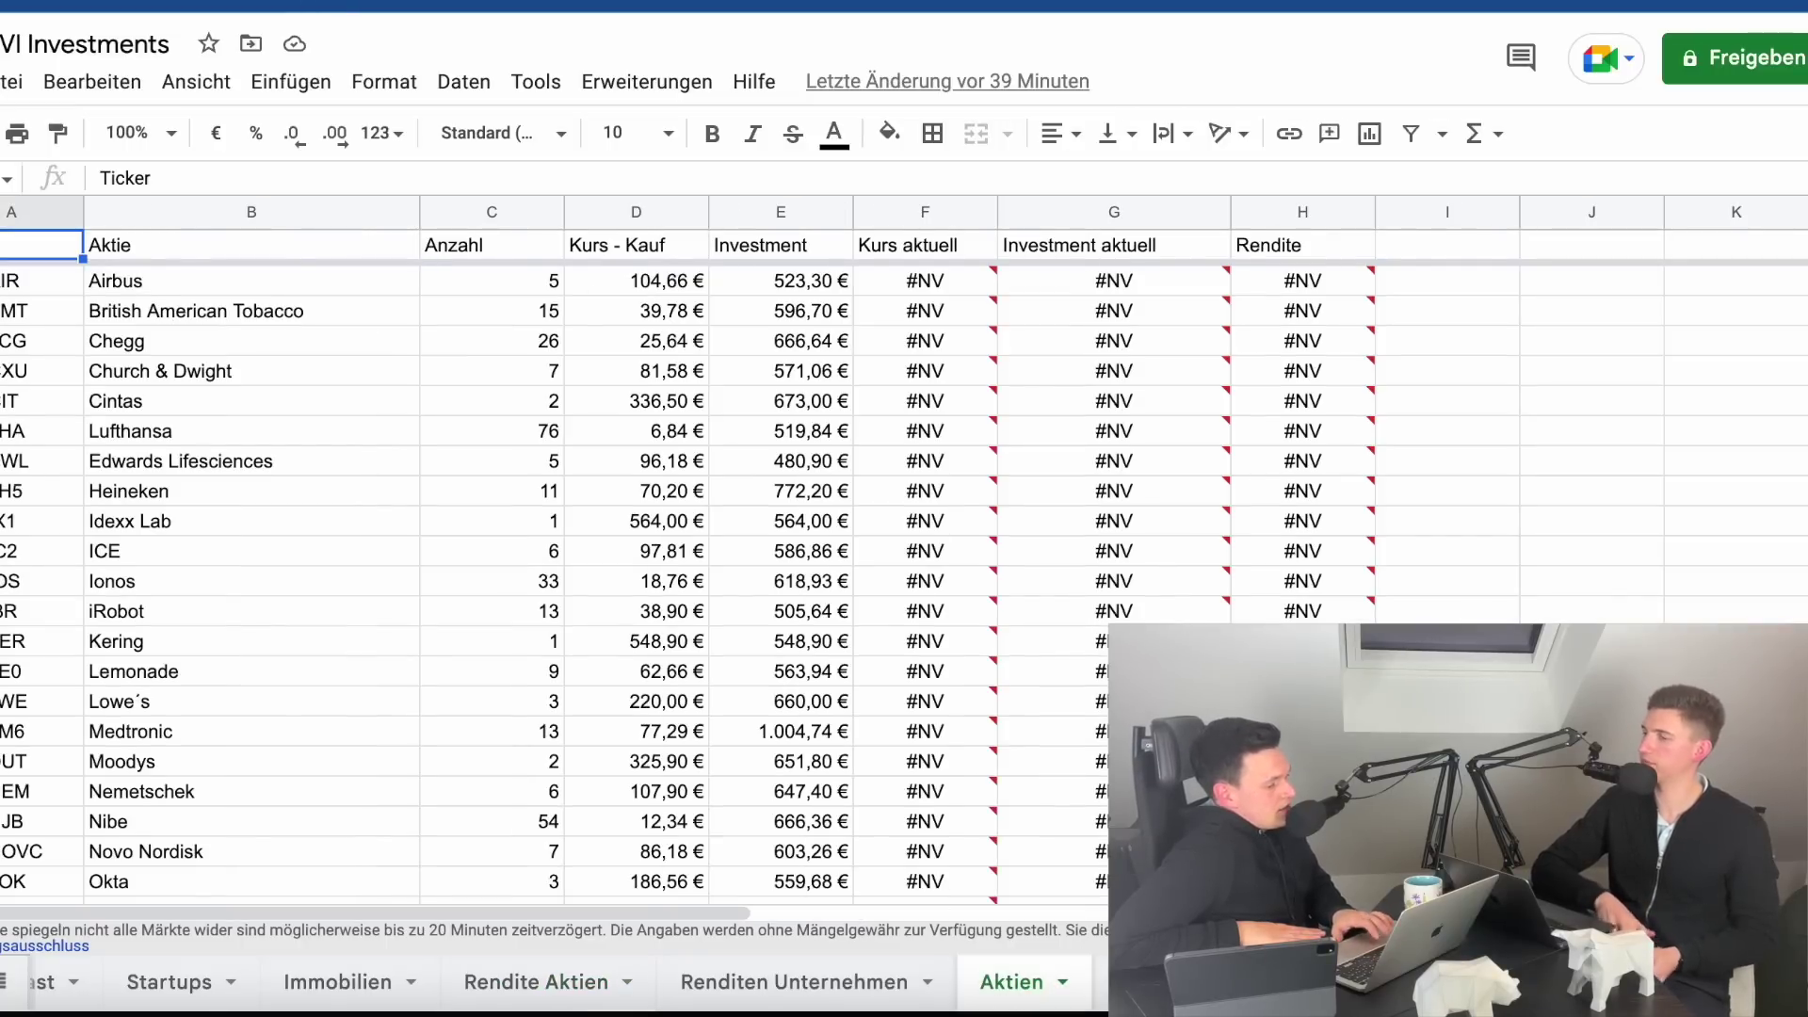
{"action": "key", "text": "super+r"}
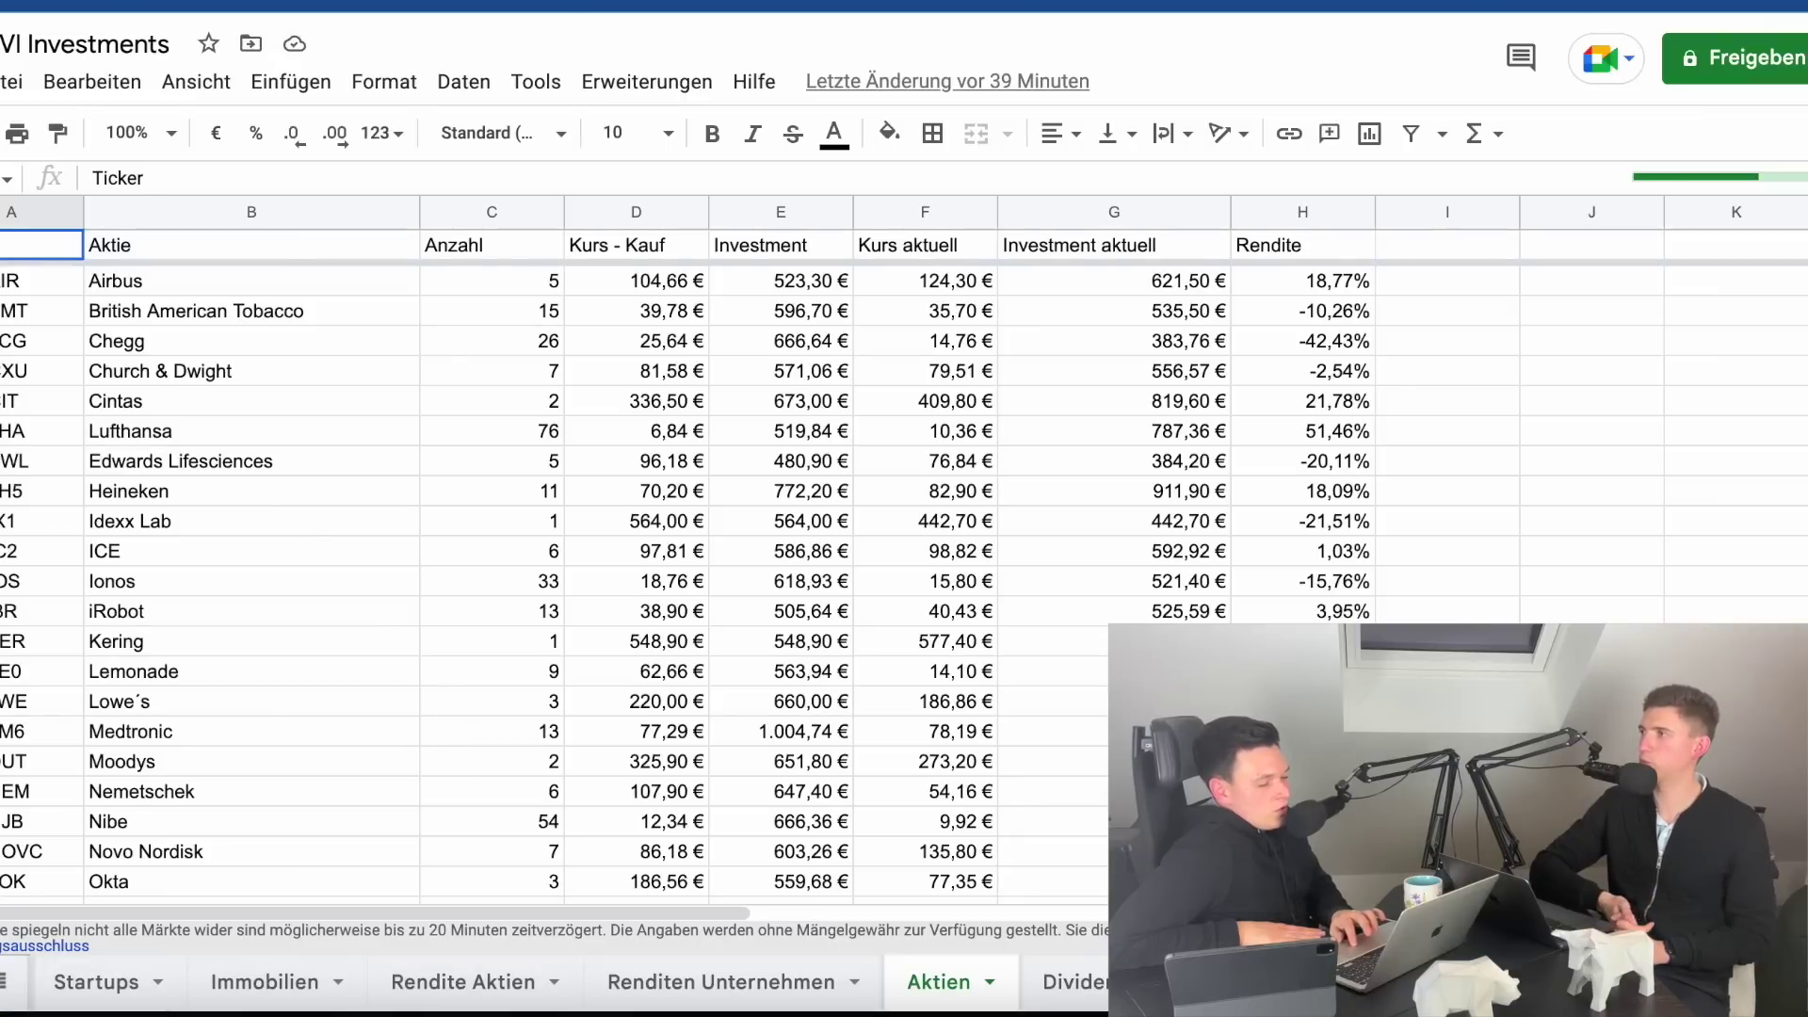
{"action": "left_click", "coordinate": [1302, 821]}
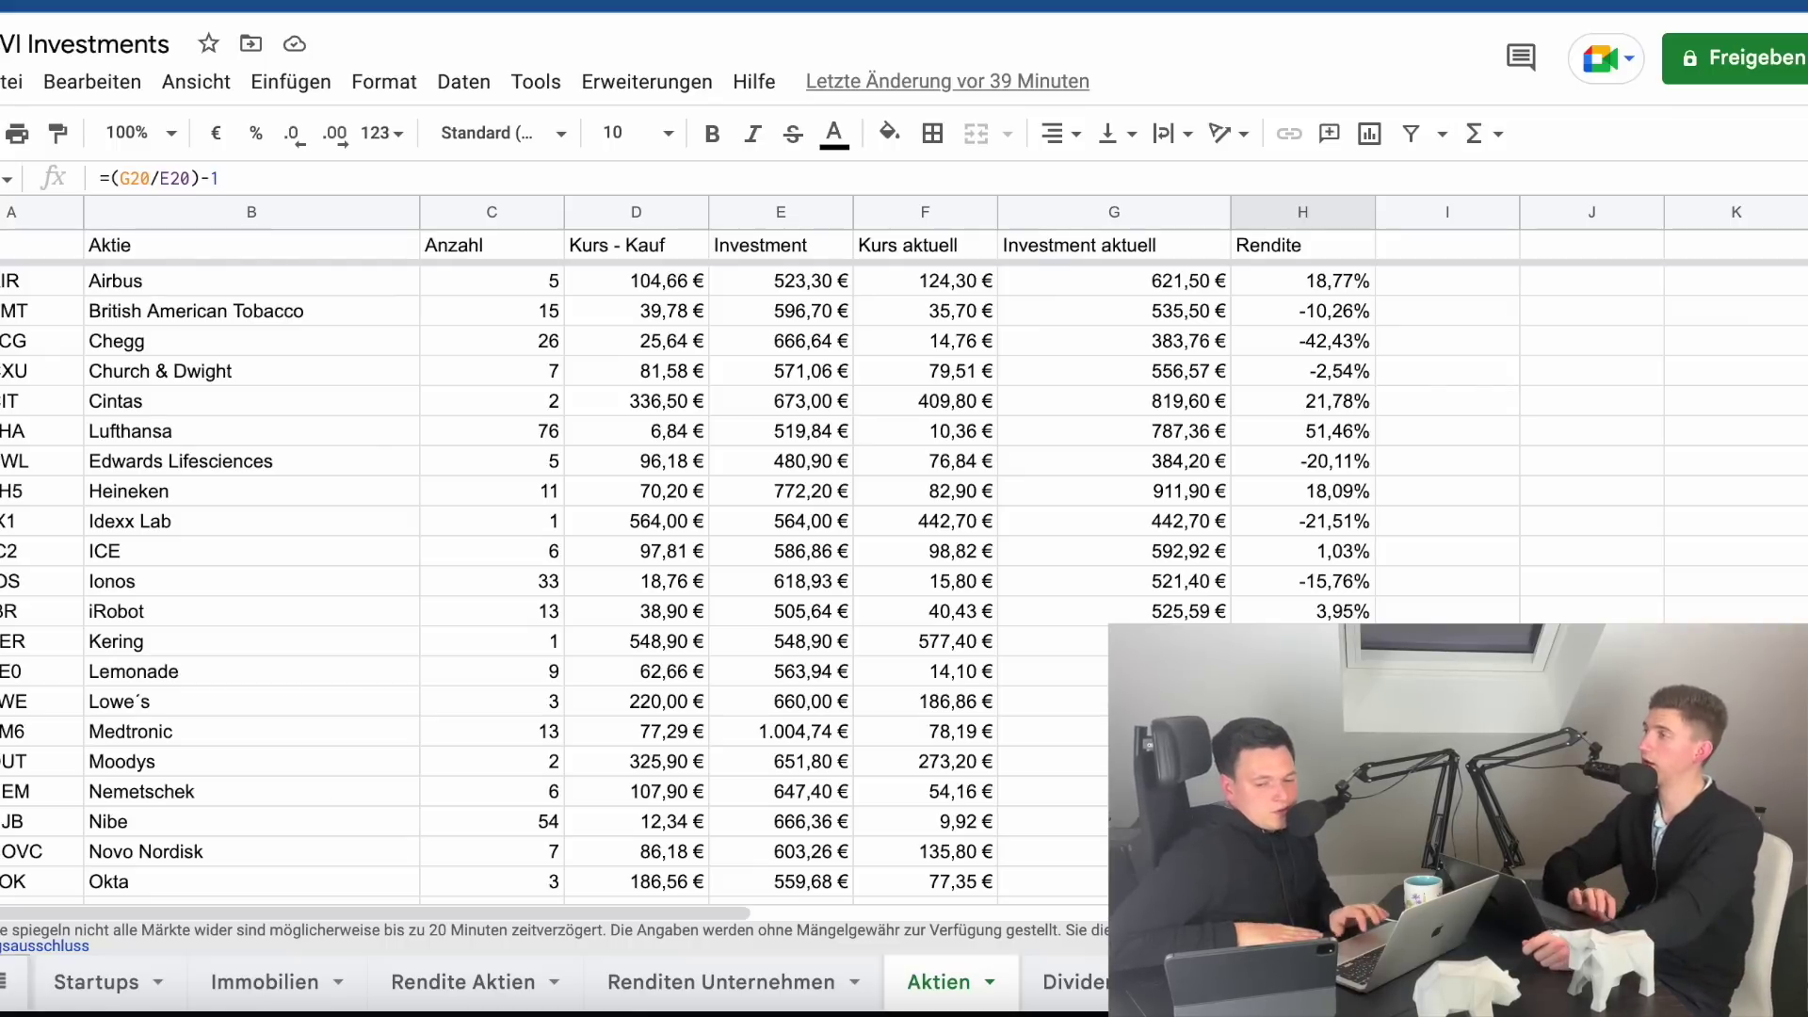
{"action": "left_click", "coordinate": [1448, 791]}
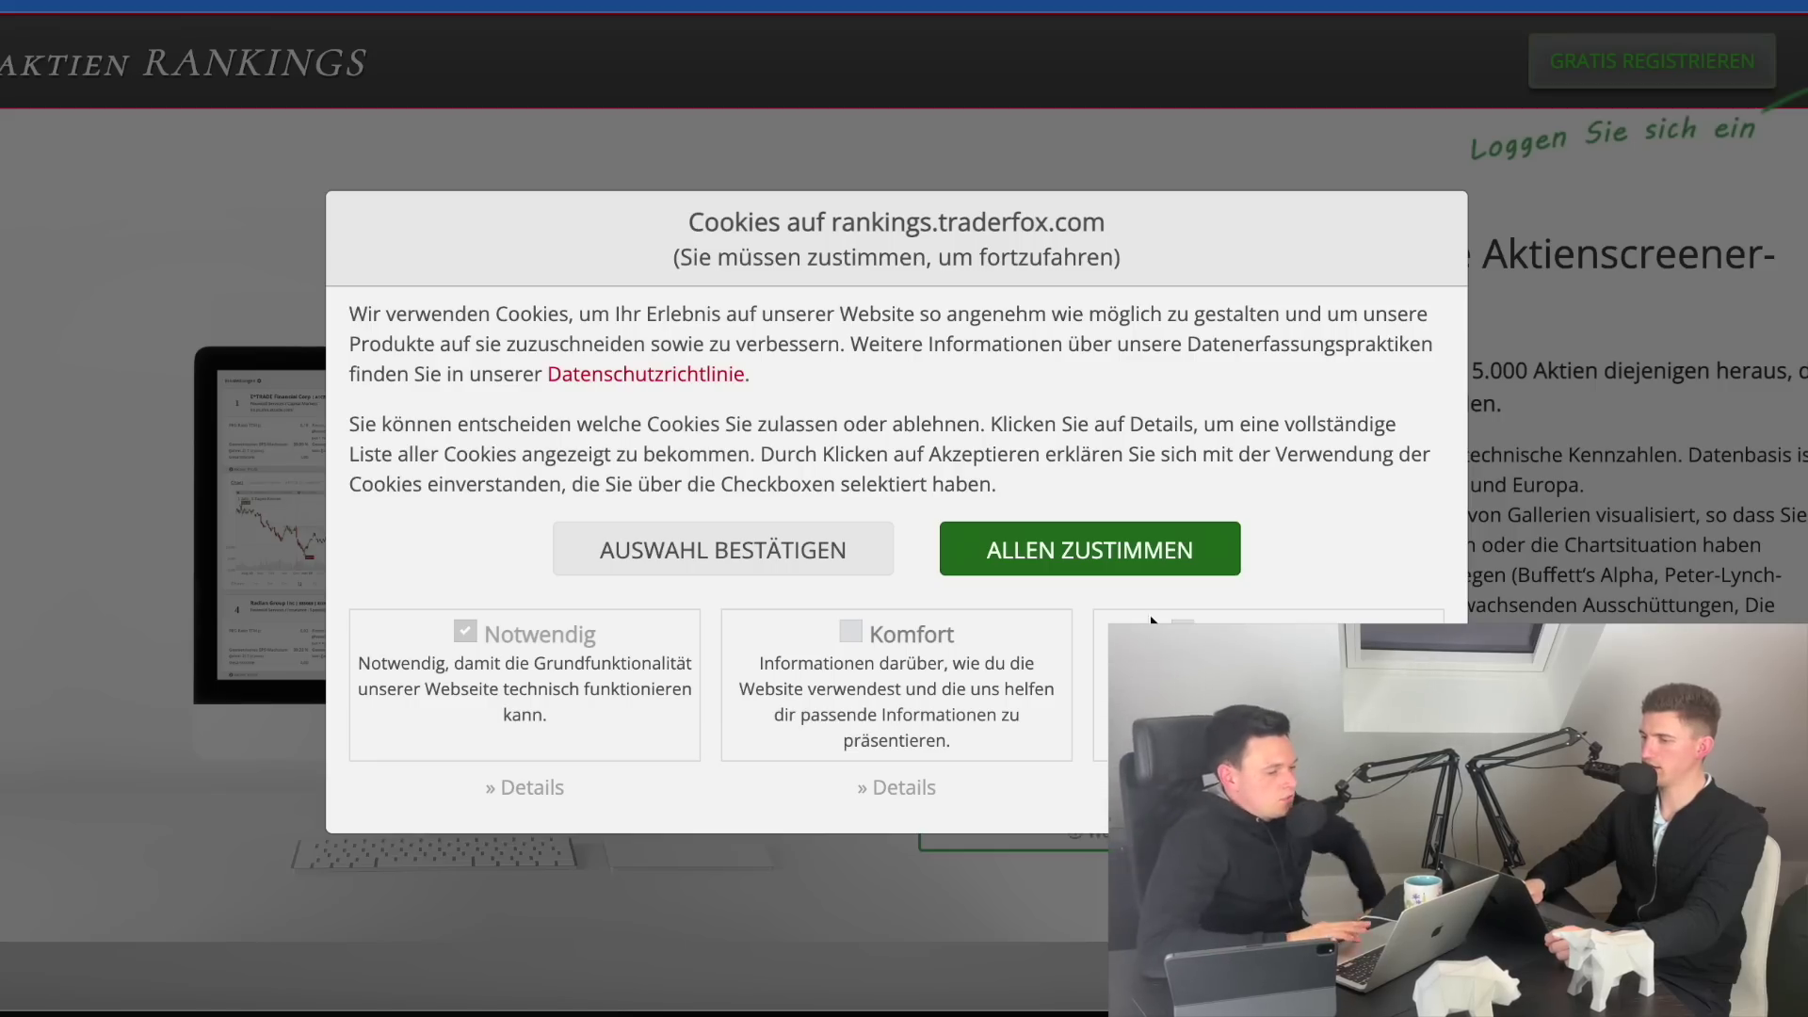
- Accept all cookies on TraderFox aktien Rankings and sign in to the account
{"action": "left_click", "coordinate": [1060, 565]}
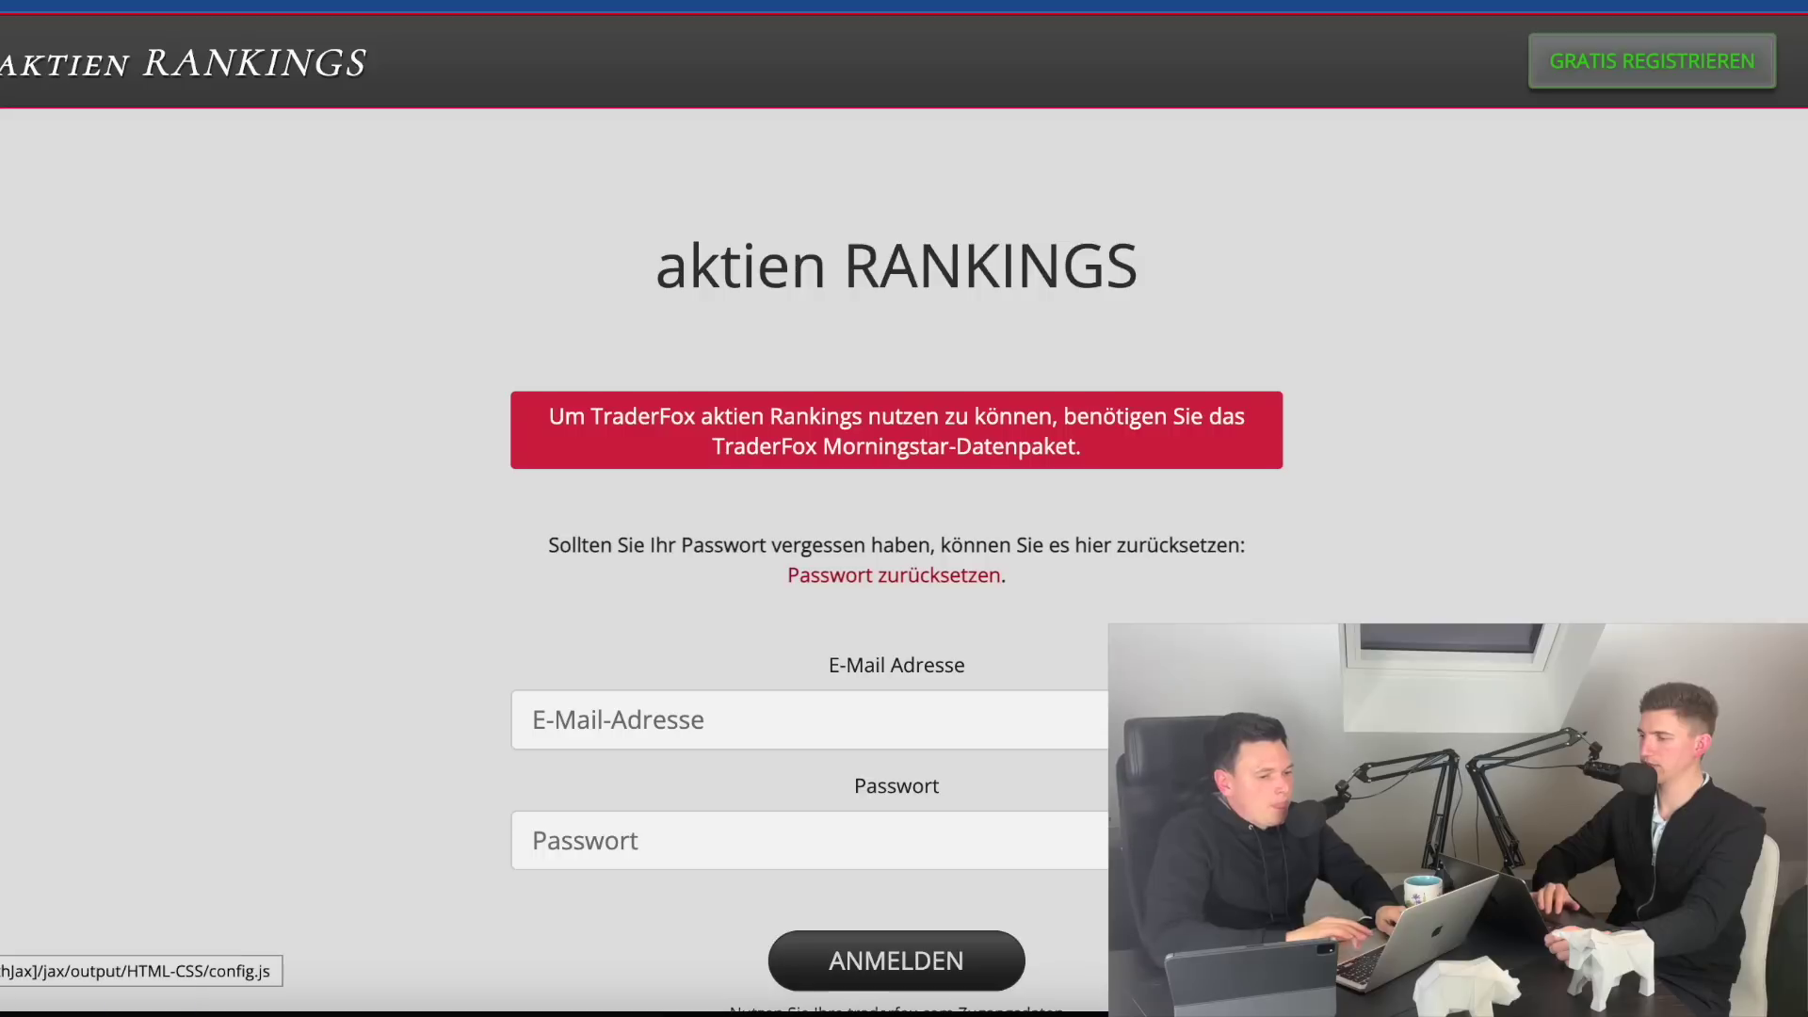
{"action": "left_click", "coordinate": [899, 965]}
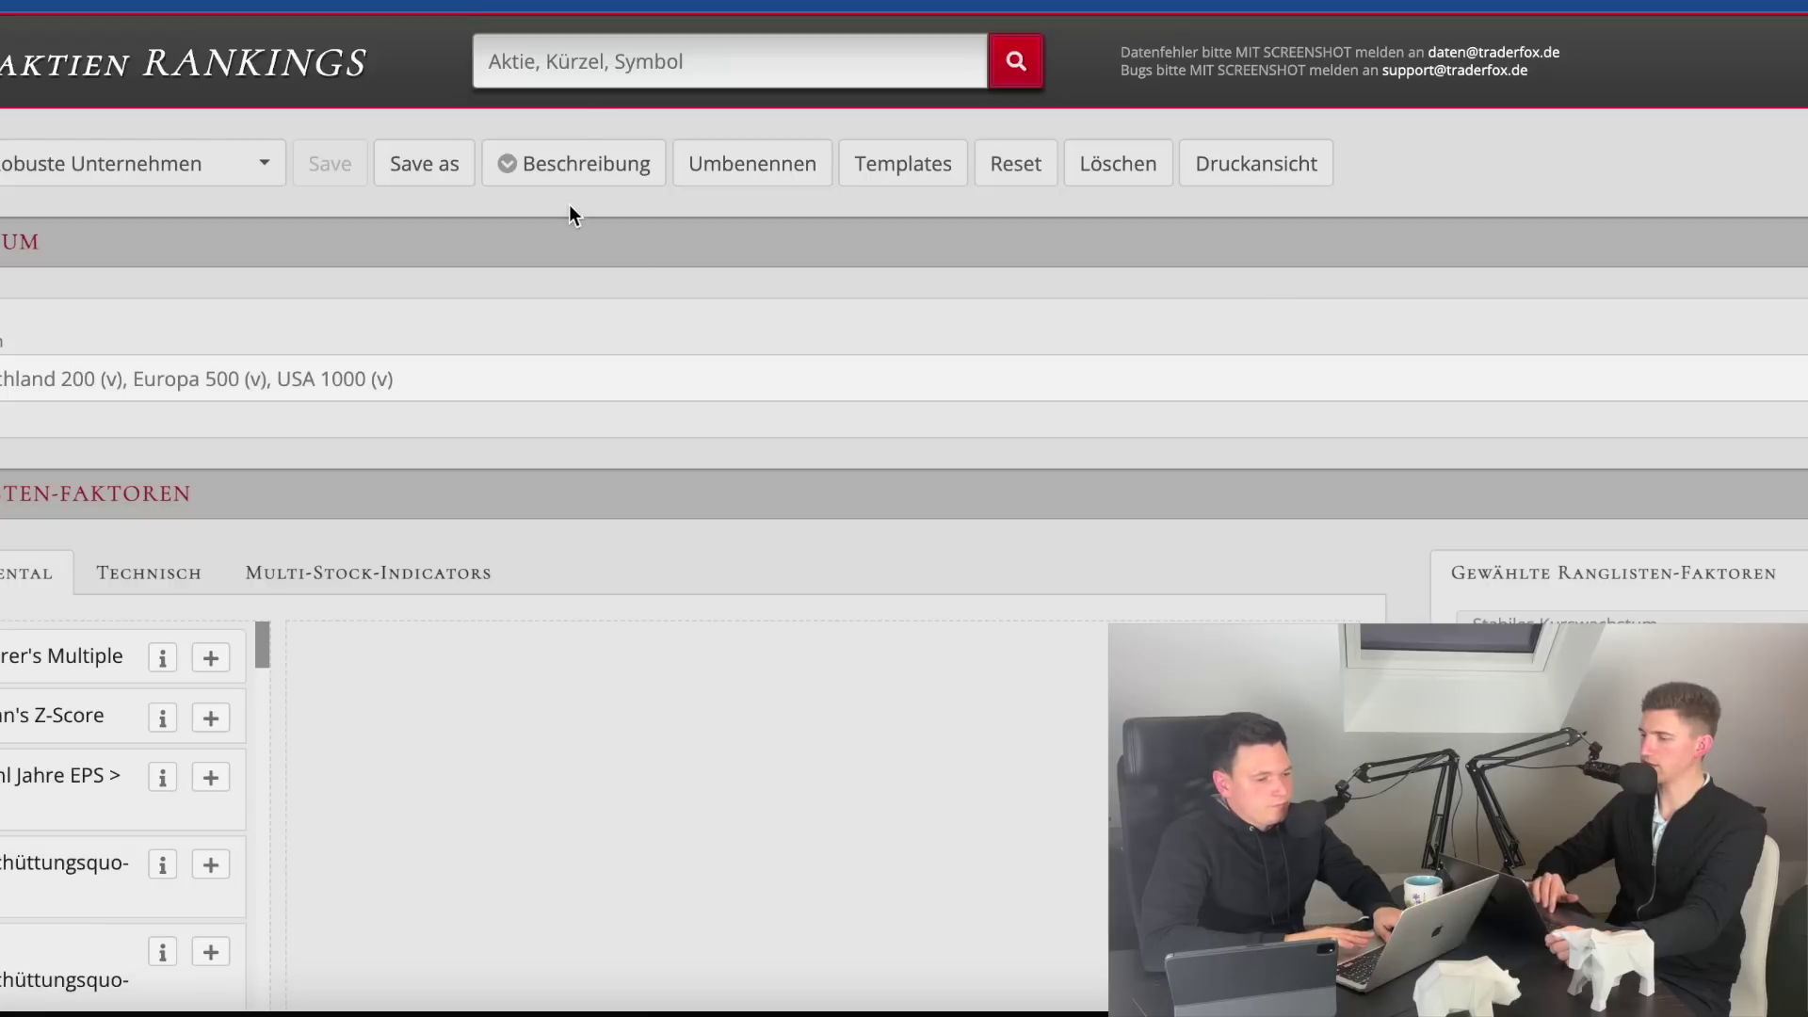
- Search for "alfa", open Alfa-Laval AB with all cookies accepted, and view its revenue, profit and ten-year price charts
{"action": "left_click", "coordinate": [524, 60]}
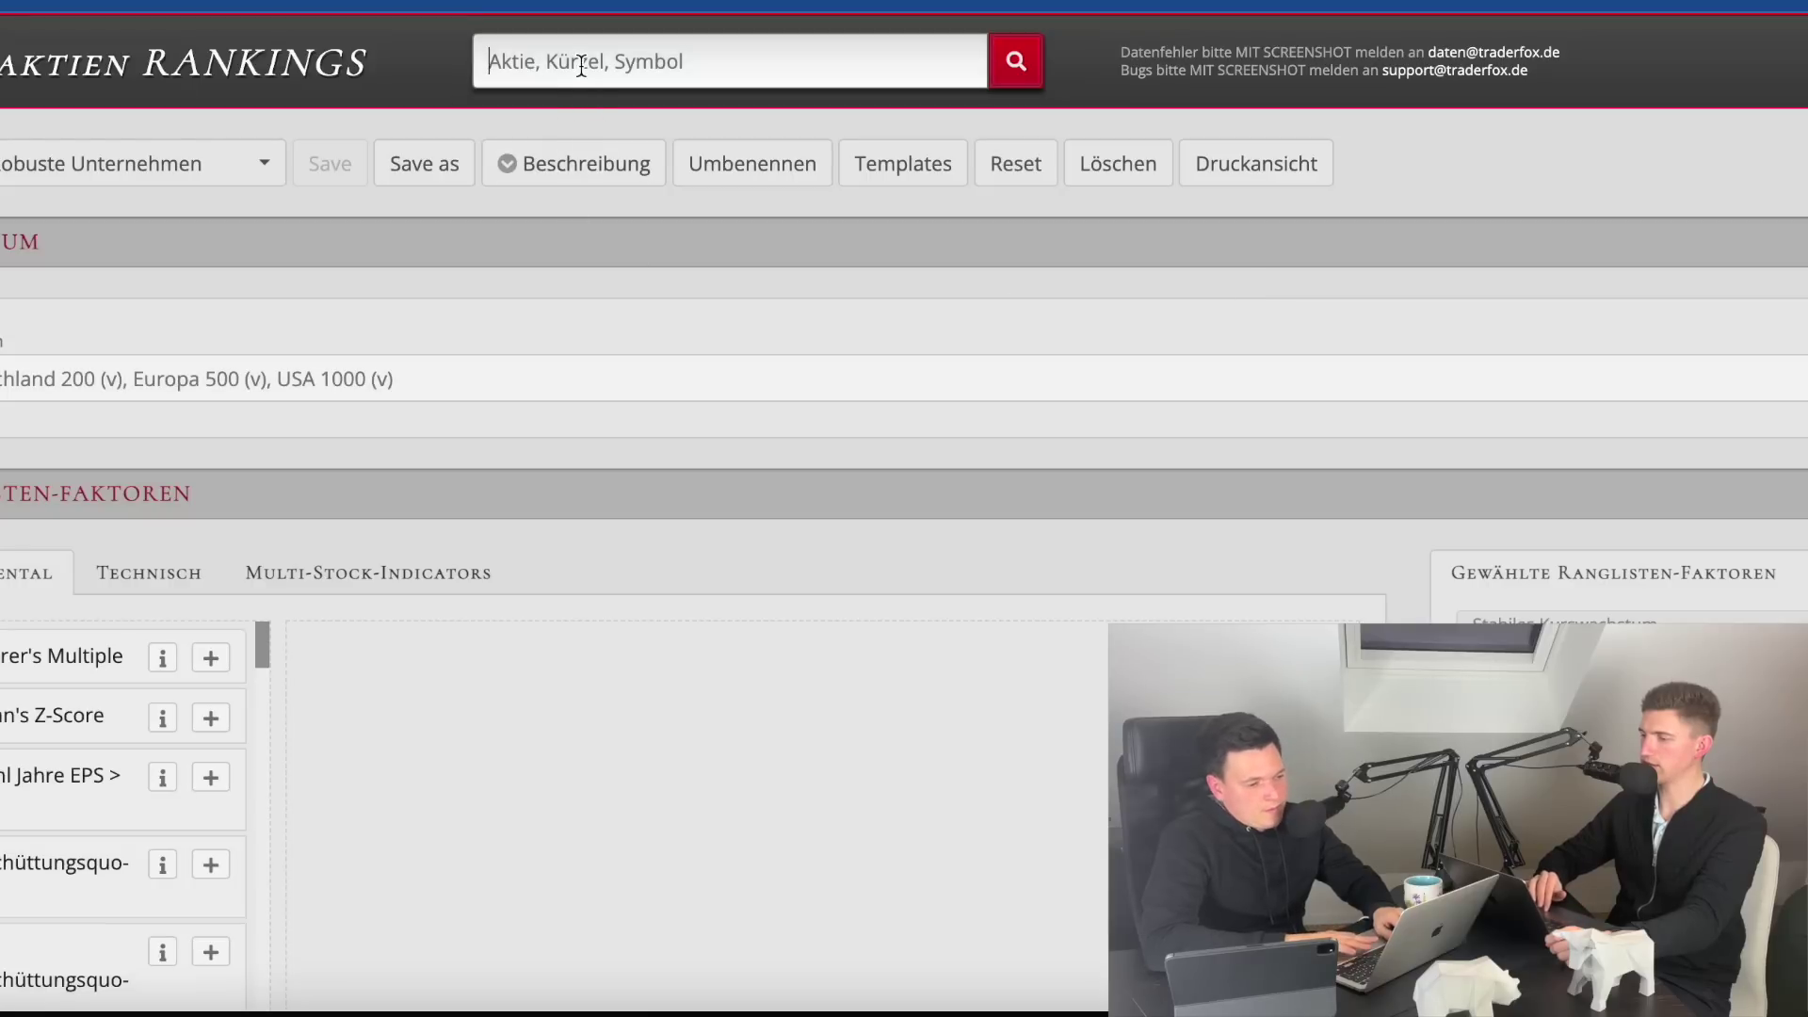
{"action": "type", "text": "alfa"}
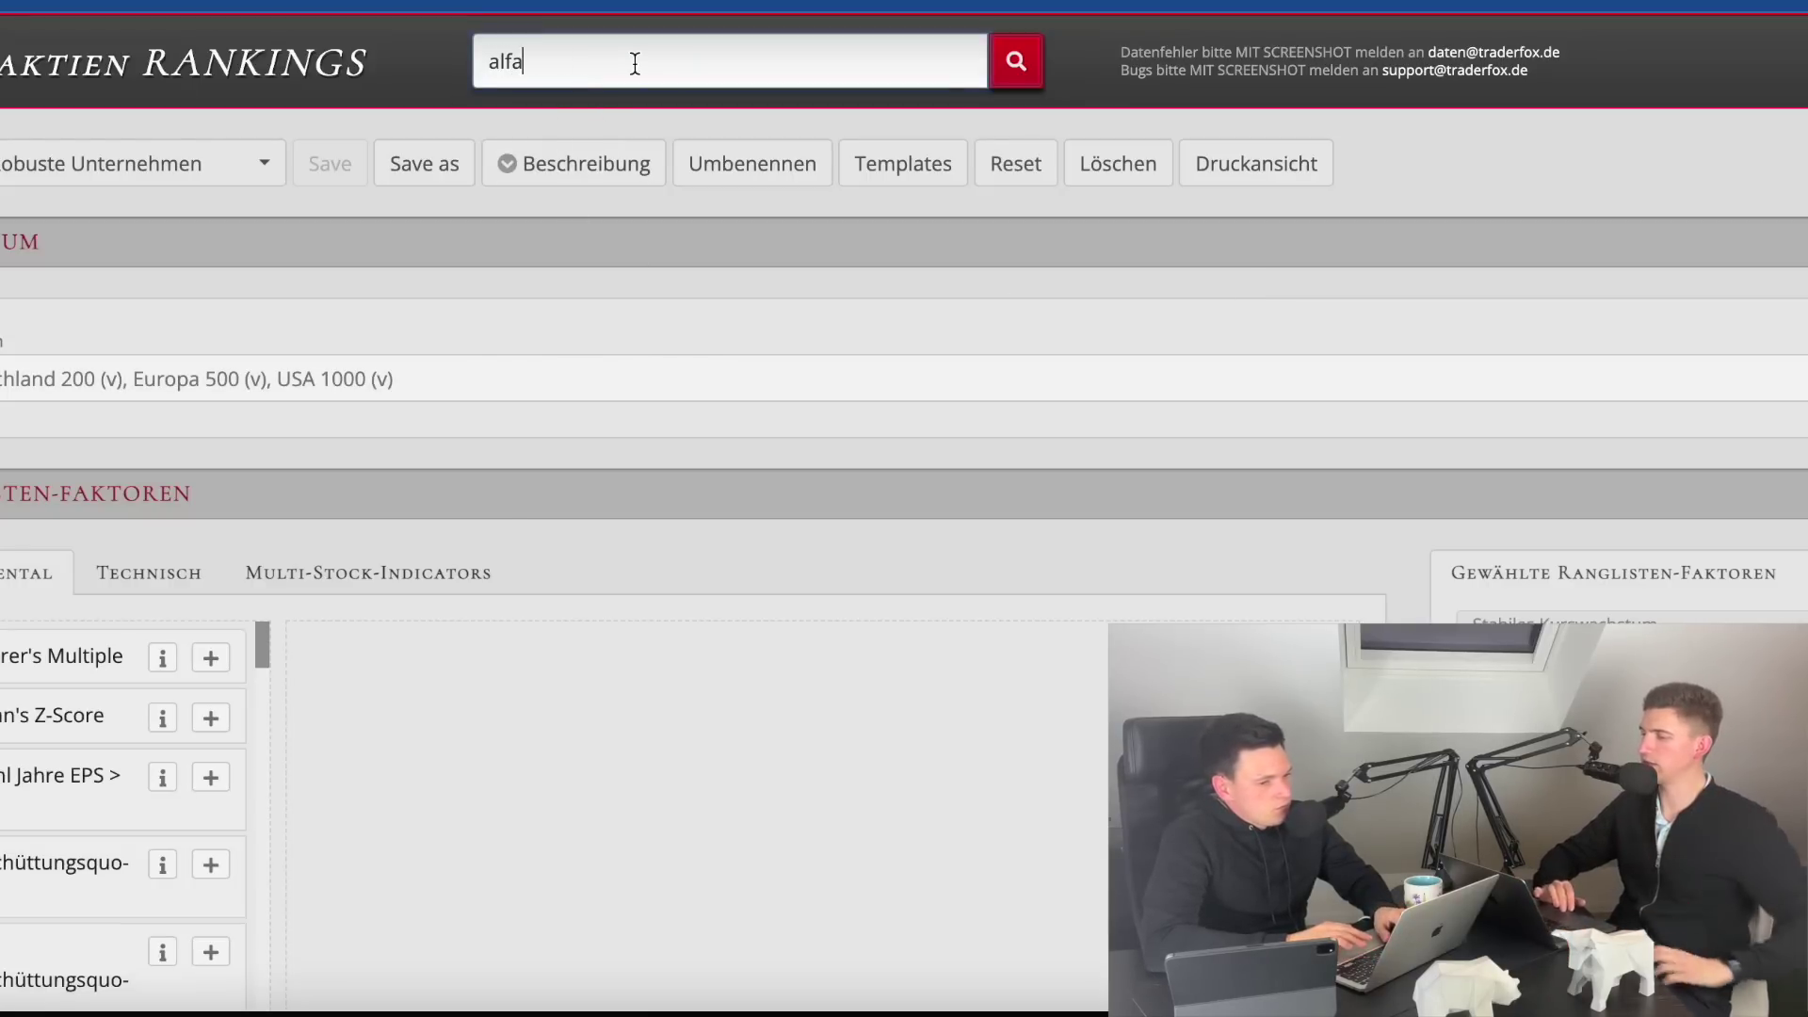
{"action": "left_click", "coordinate": [625, 244]}
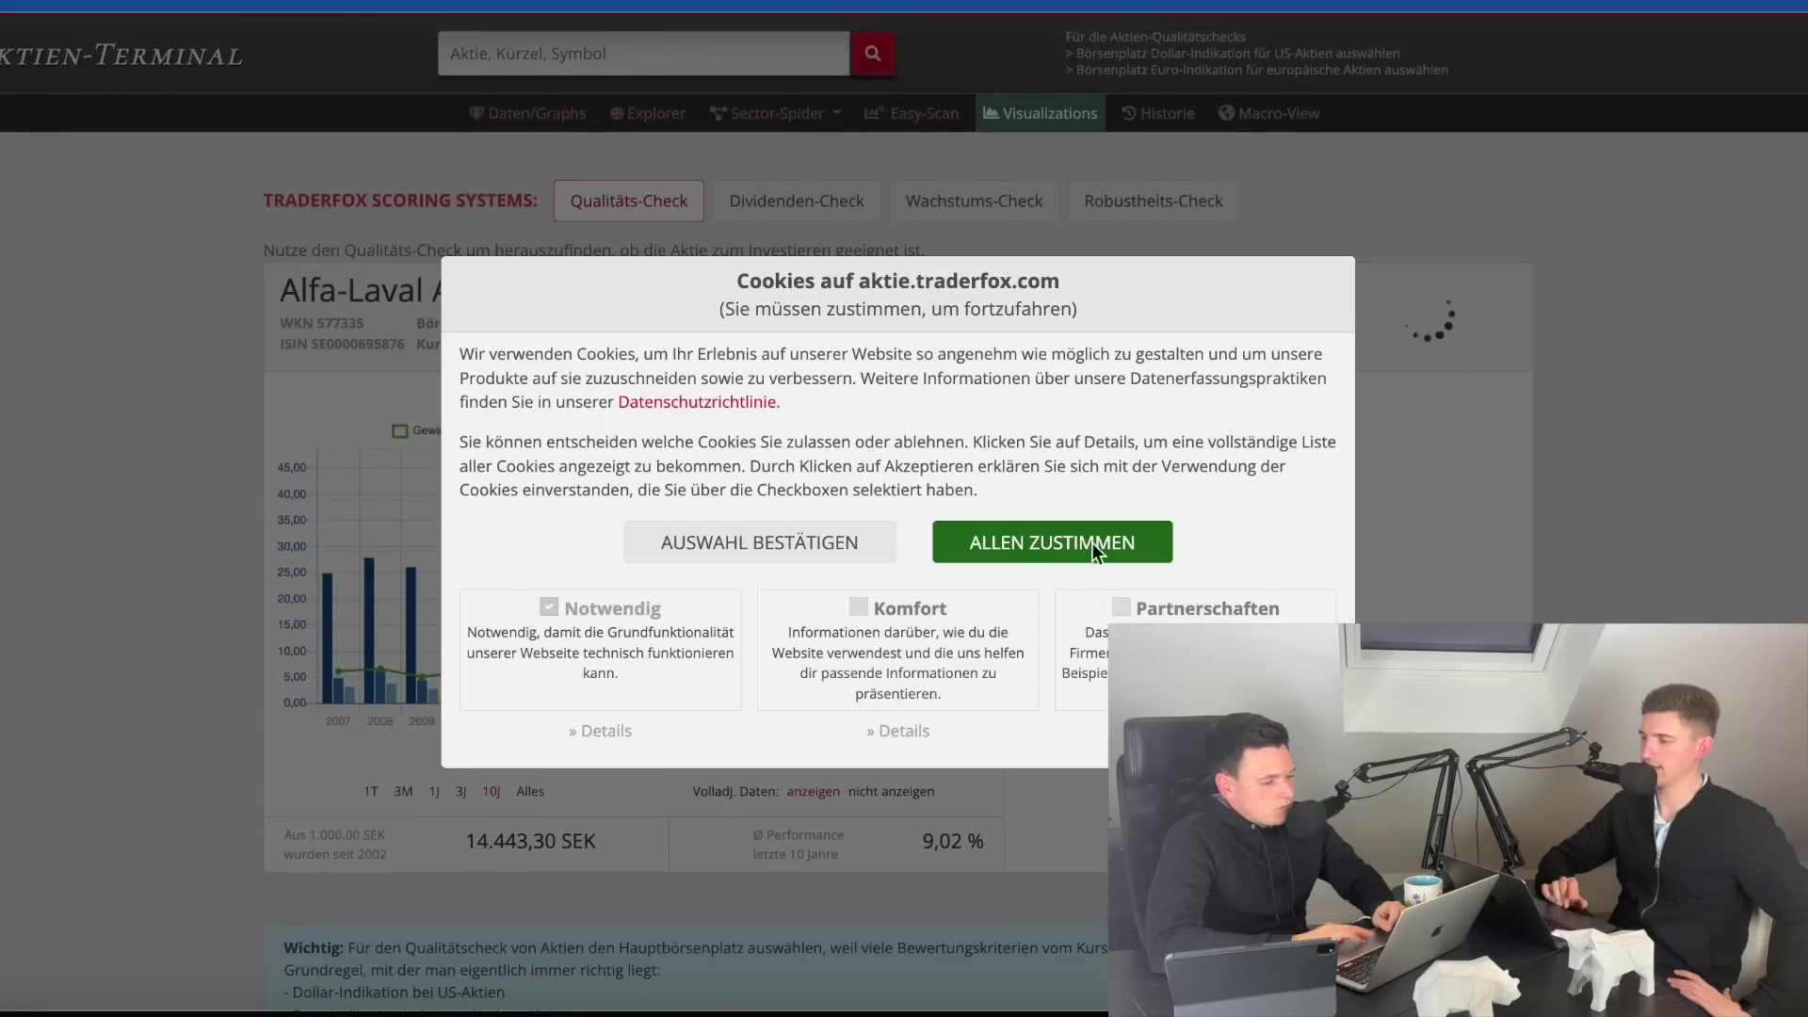
{"action": "left_click", "coordinate": [1092, 544]}
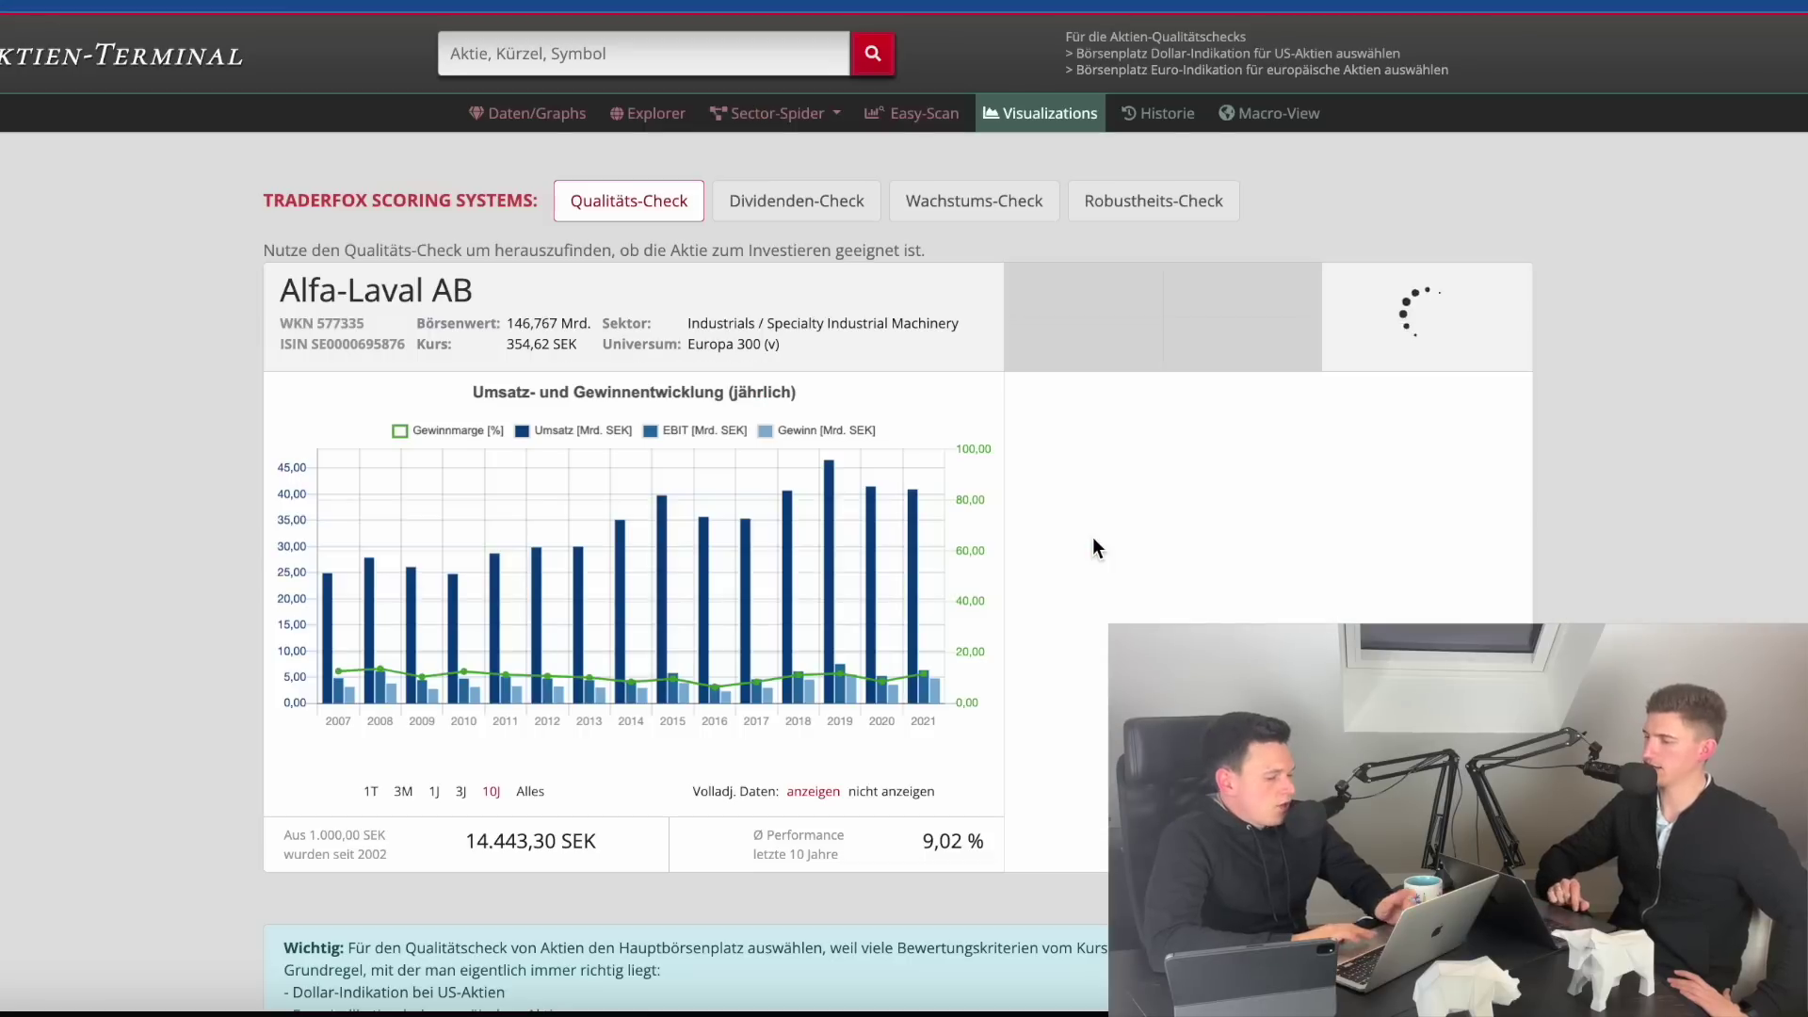
{"action": "scroll", "coordinate": [896, 508], "scroll_direction": "down", "scroll_amount": 4}
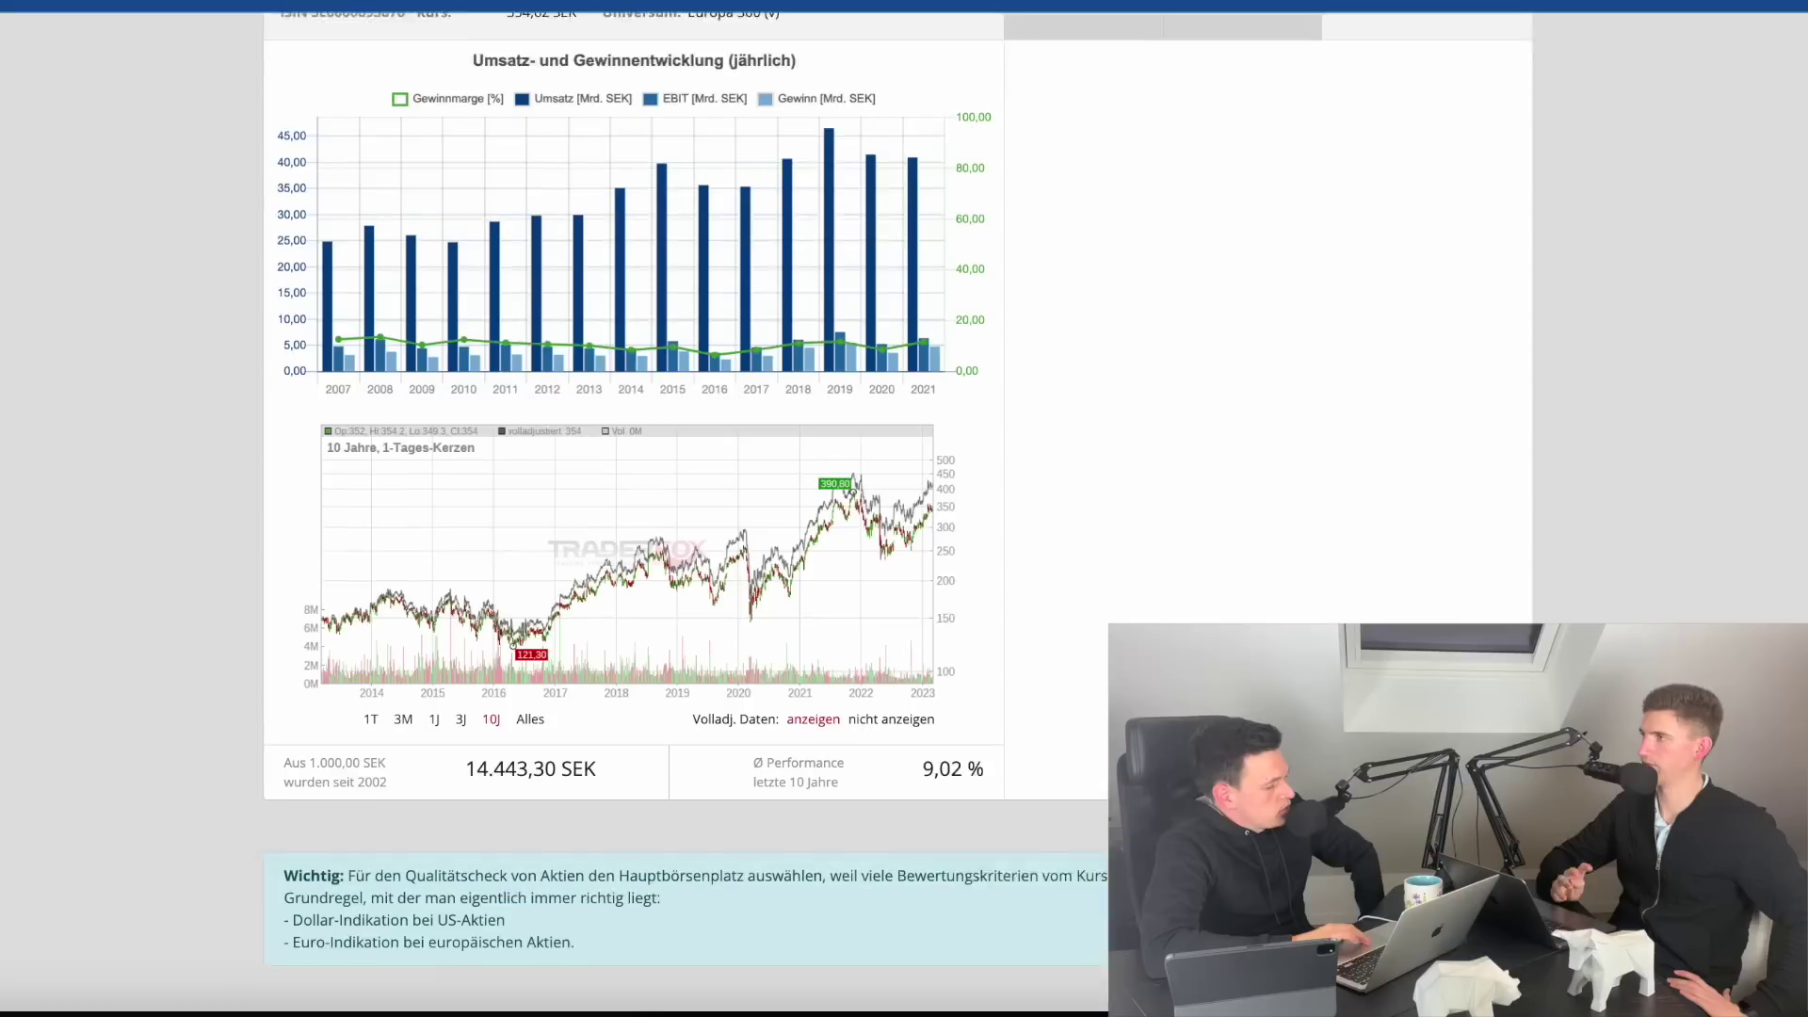
{"action": "scroll", "coordinate": [1586, 454], "scroll_direction": "up", "scroll_amount": 3}
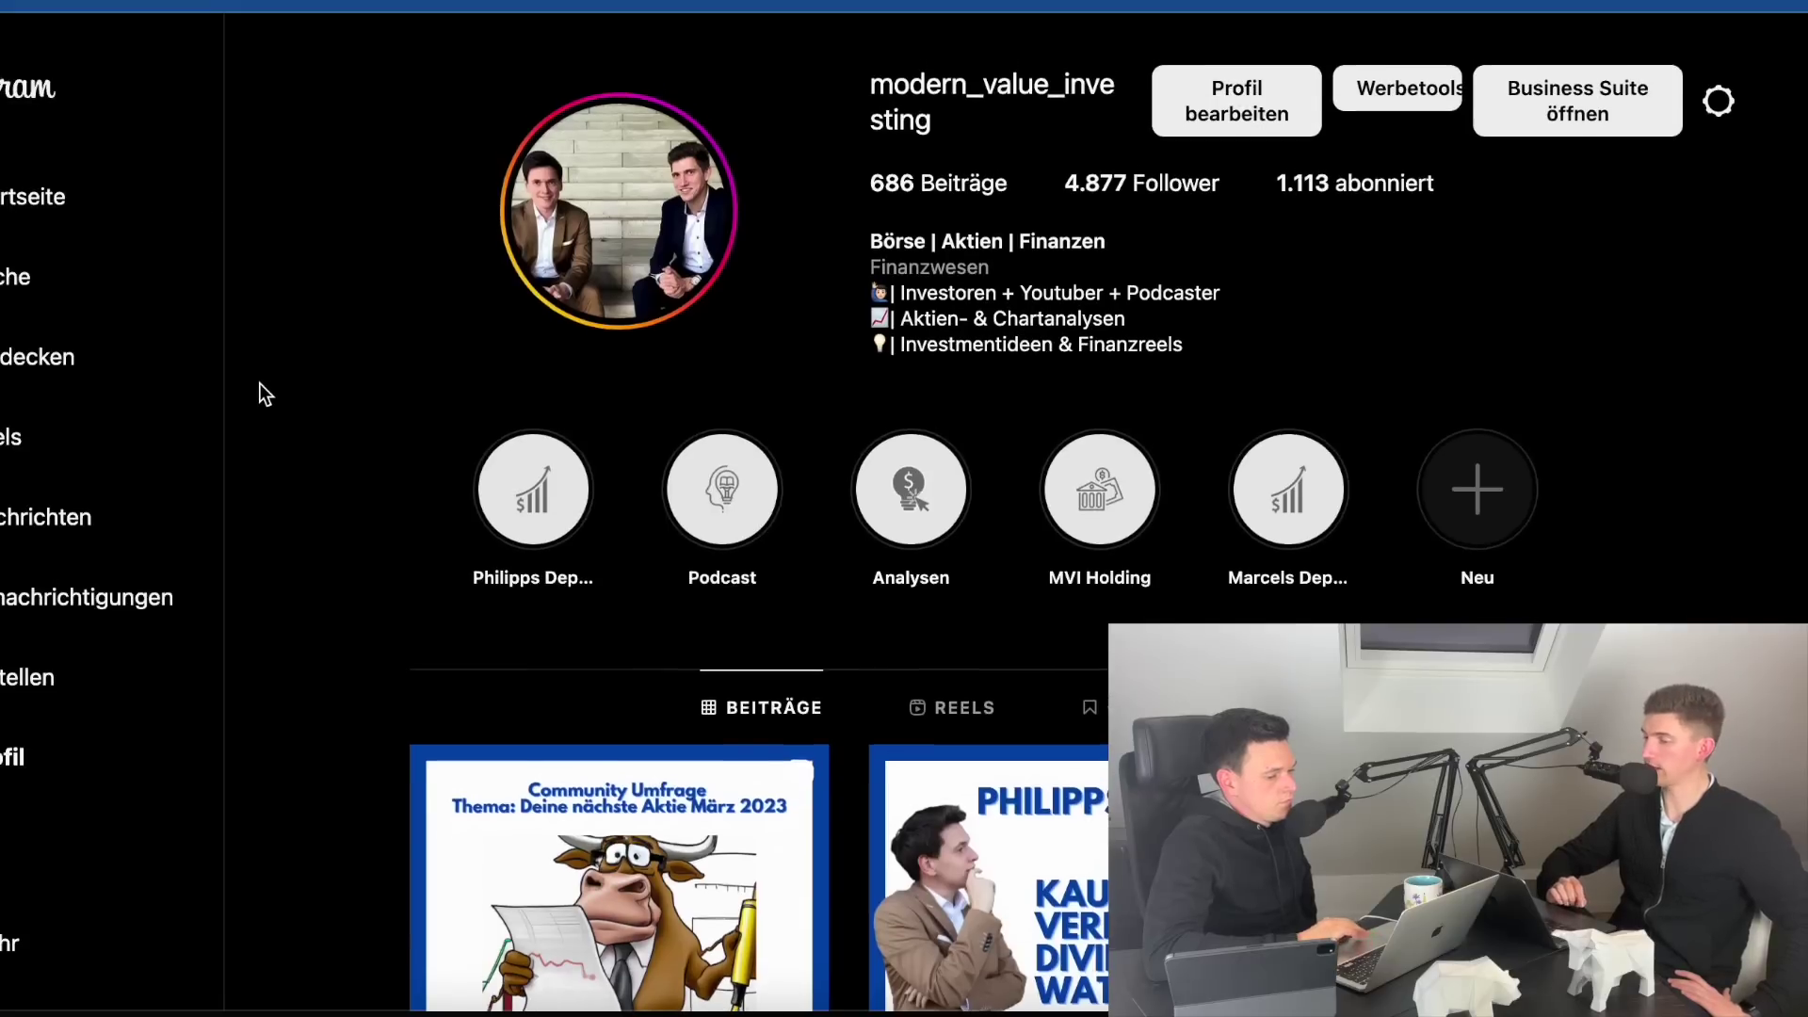
- View the posts on the modern_value_investing Instagram profile and search Google for "gk software" in a new tab
{"action": "scroll", "coordinate": [258, 383], "scroll_direction": "down", "scroll_amount": 5}
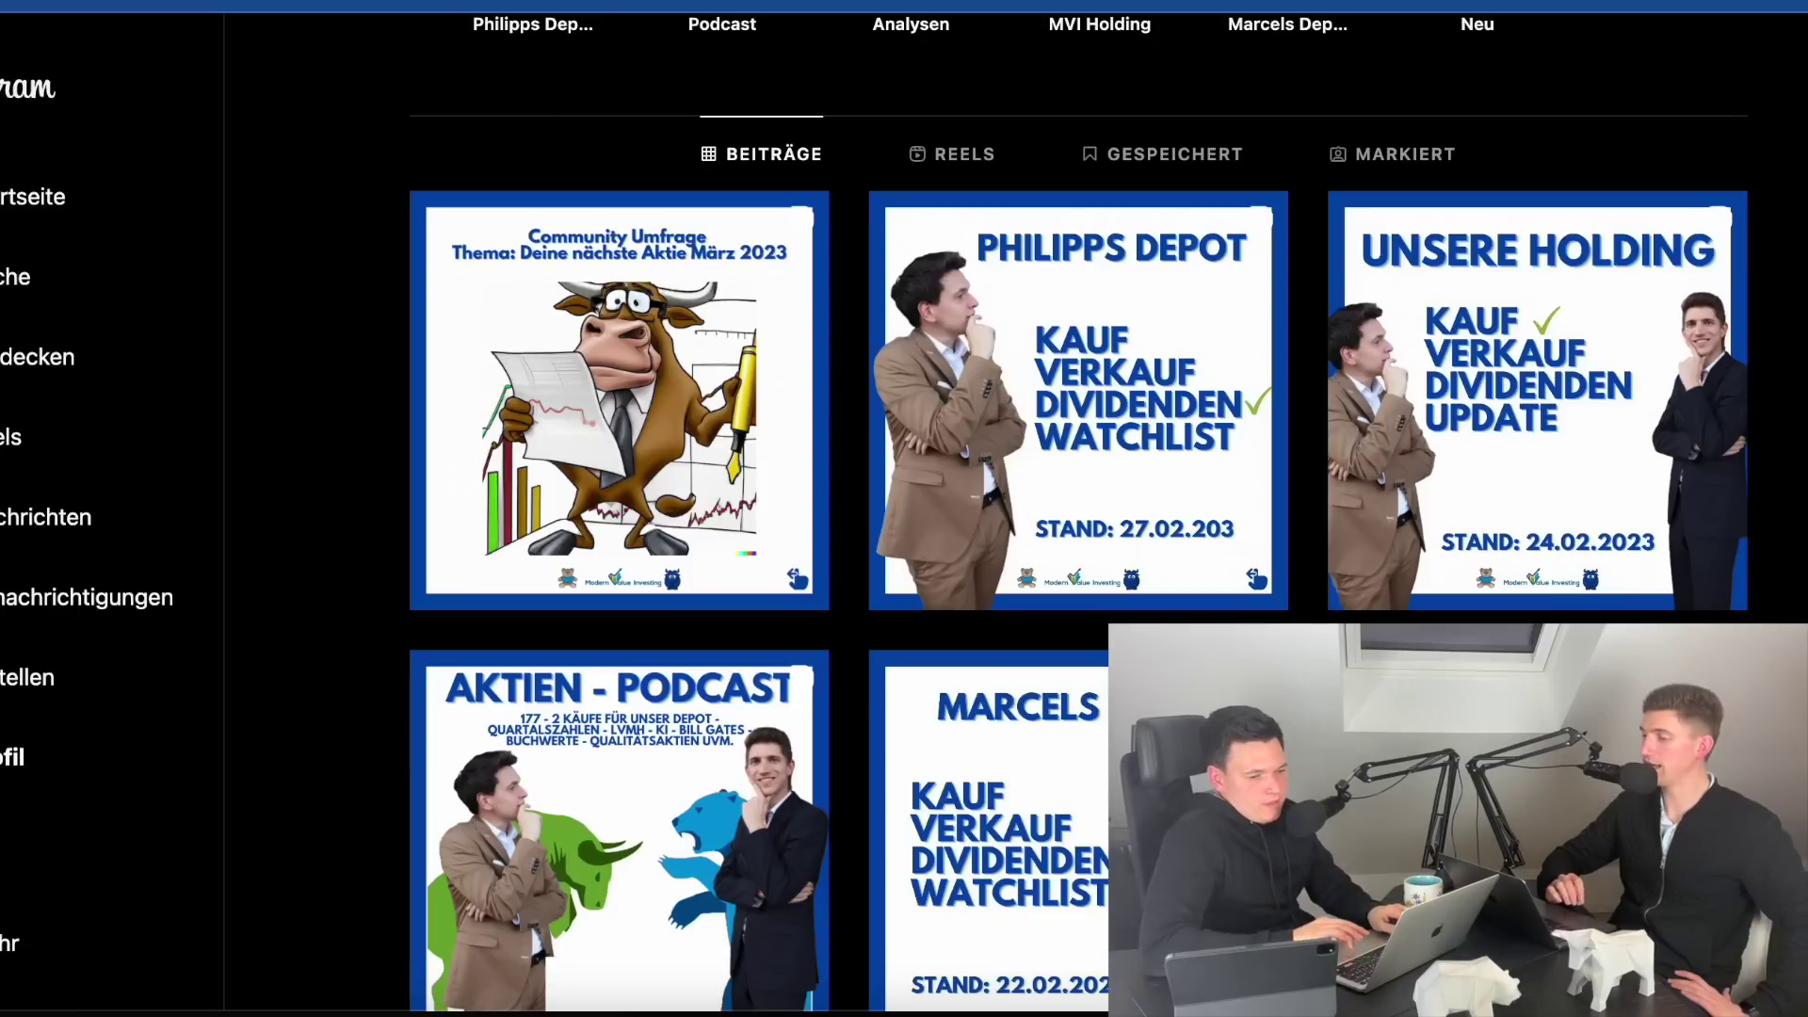
{"action": "key", "text": "ctrl+t"}
{"action": "type", "text": "gk soft"}
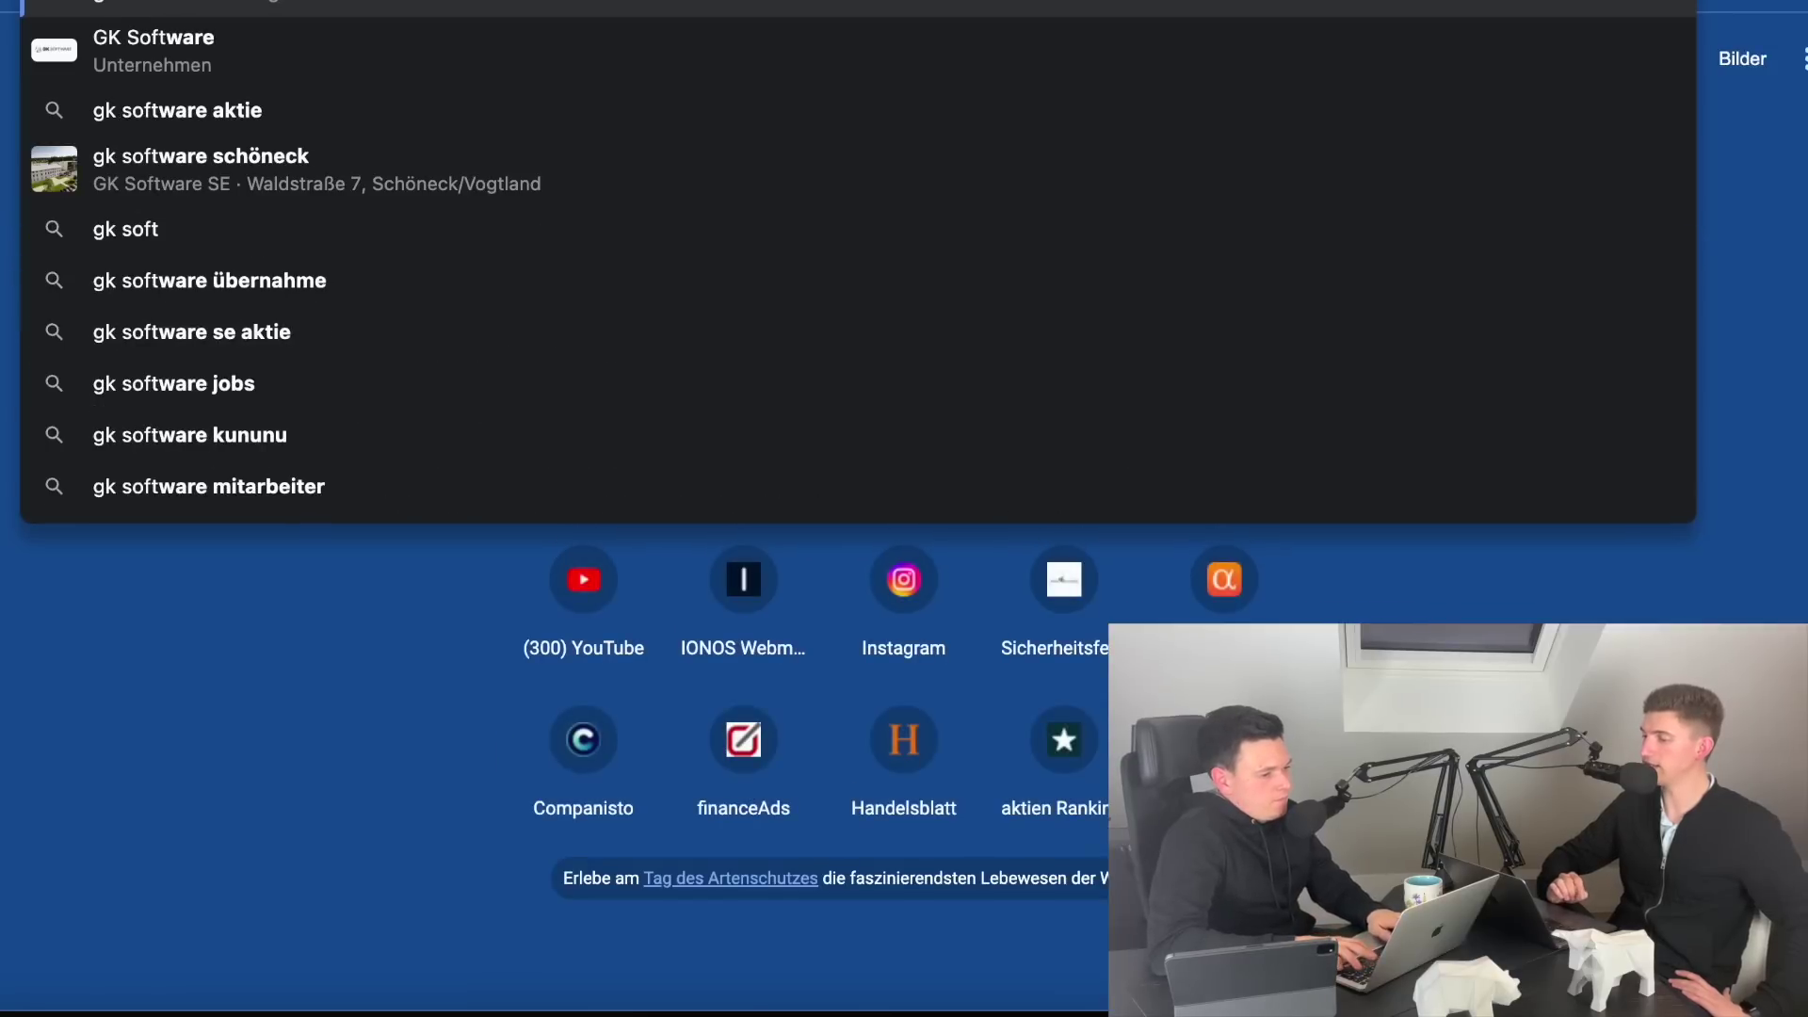
{"action": "type", "text": "ware"}
{"action": "key", "text": "Return"}
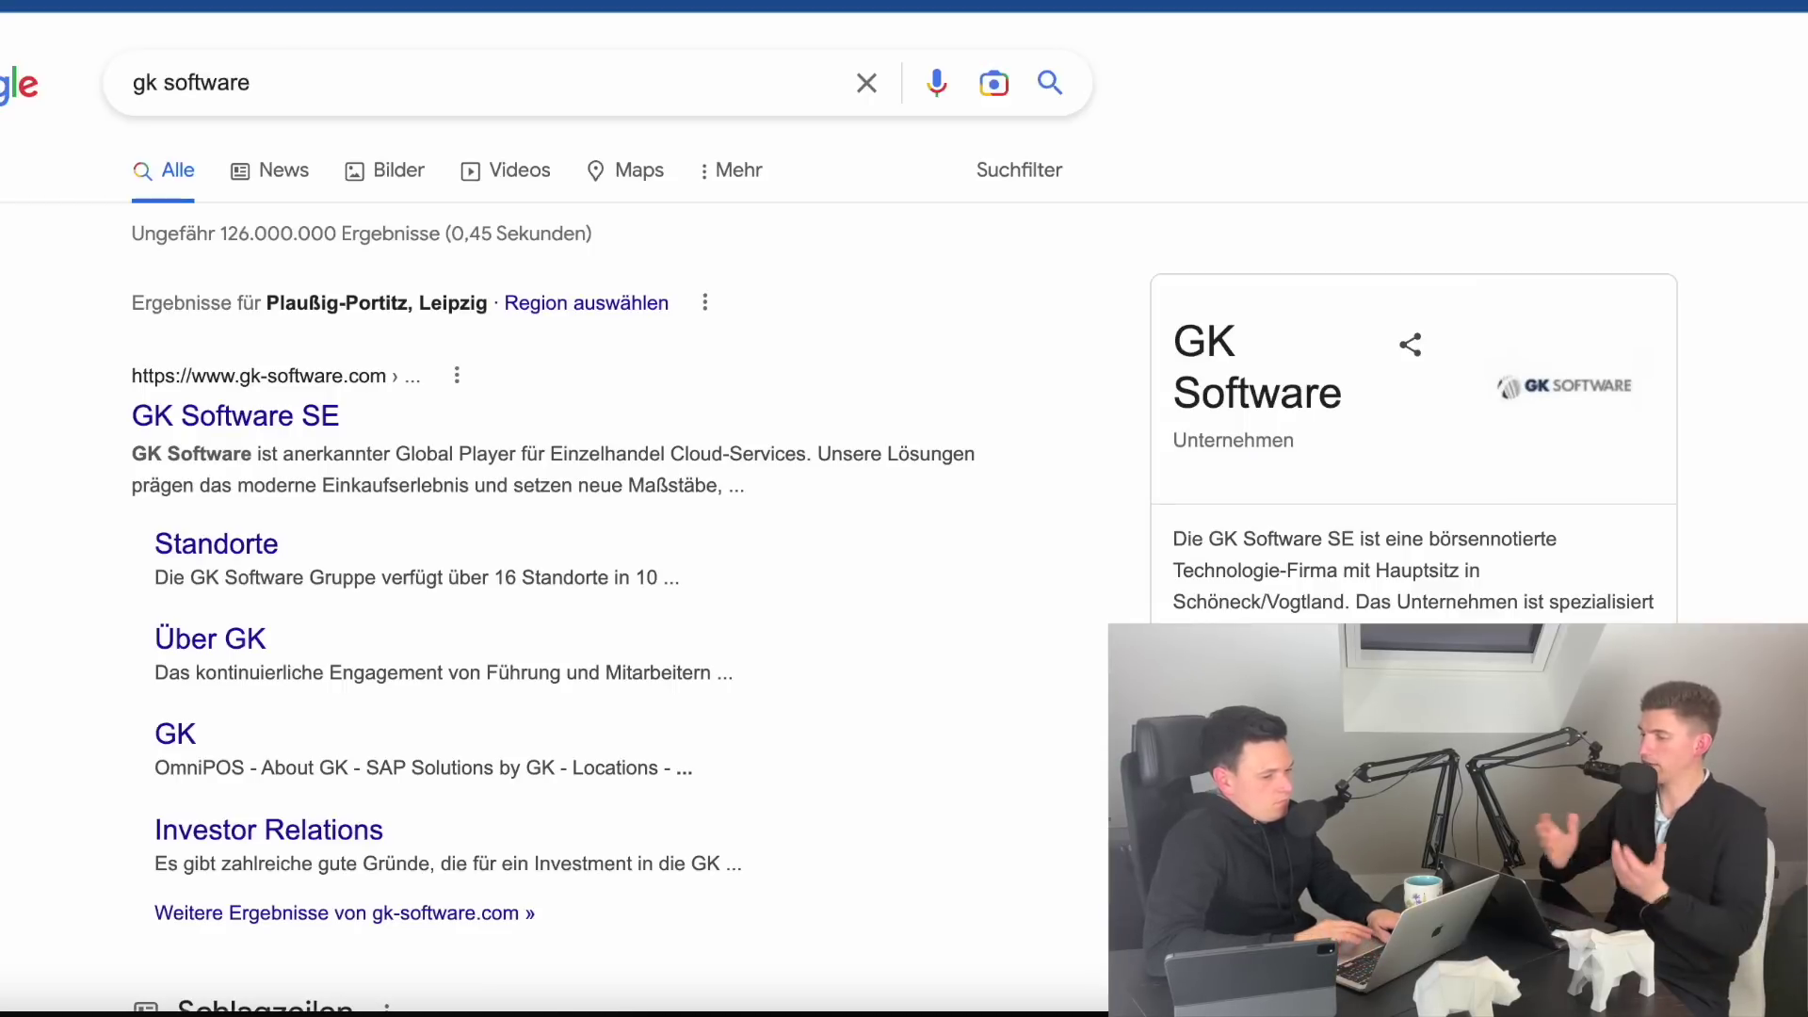
- Open the GK Software website from the search results and allow its cookies
{"action": "scroll", "coordinate": [904, 528], "scroll_direction": "down", "scroll_amount": 1}
{"action": "left_click", "coordinate": [1201, 697]}
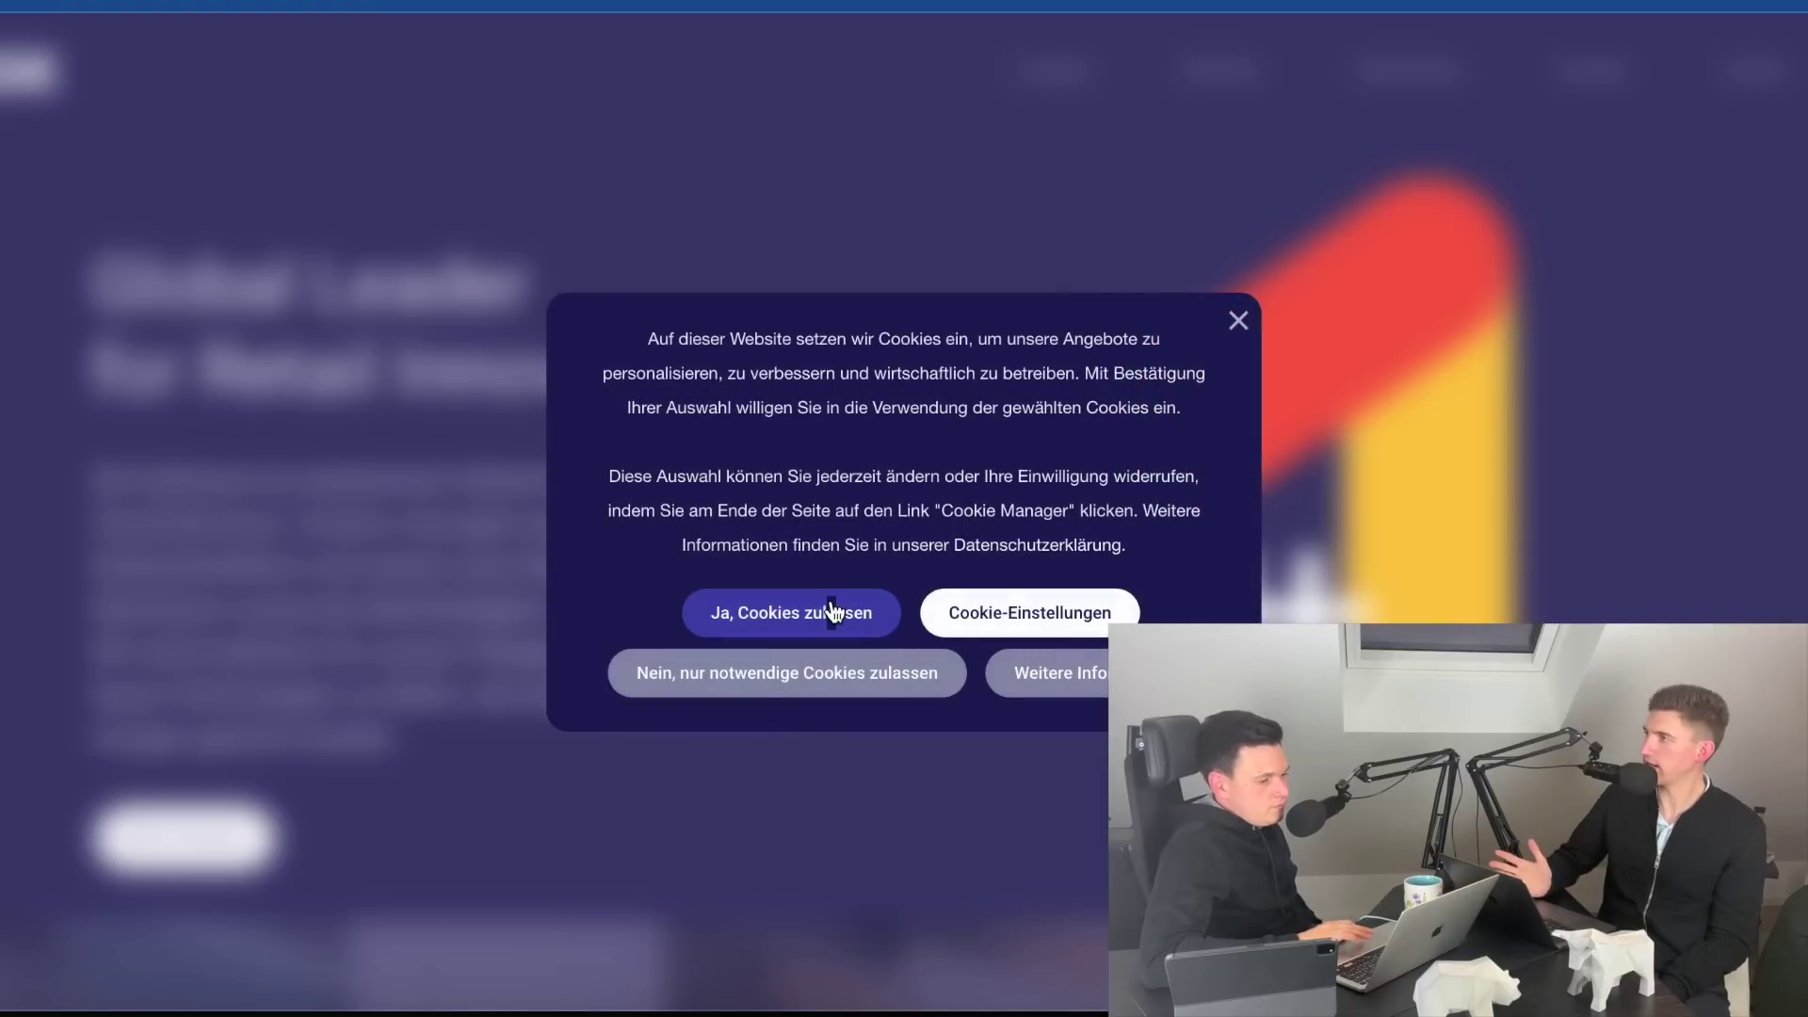
{"action": "left_click", "coordinate": [831, 613]}
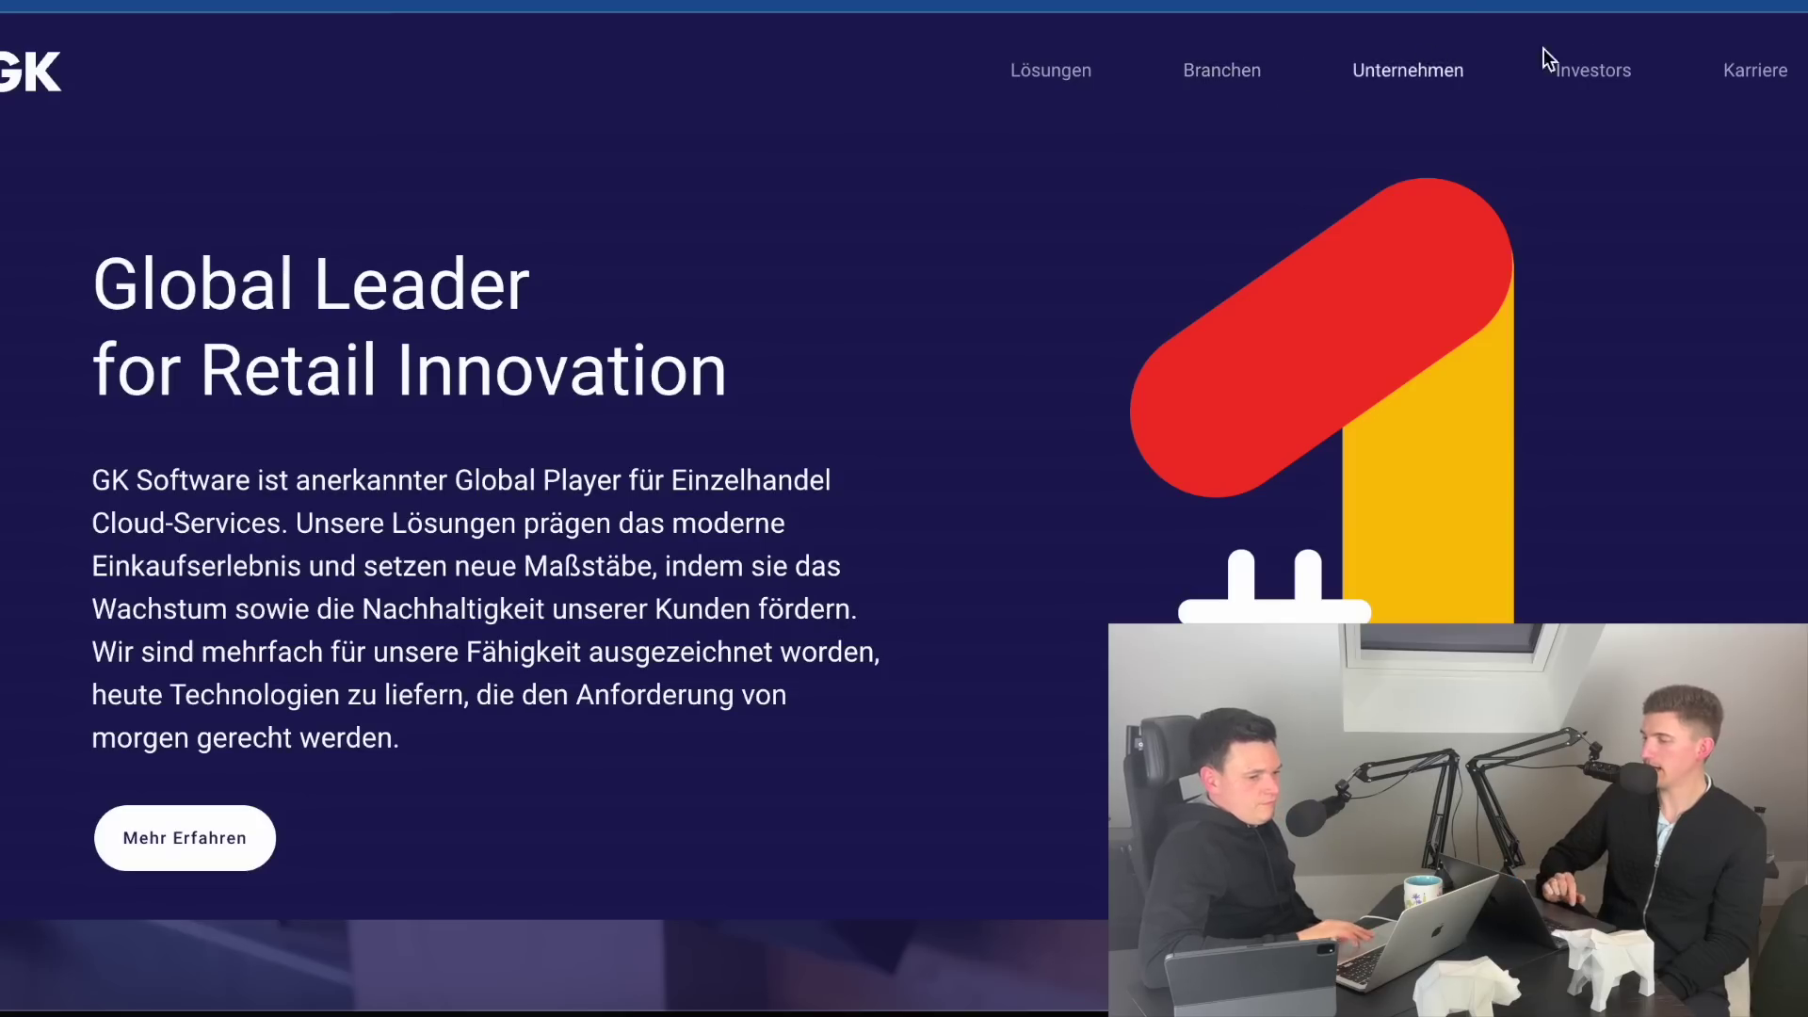
- Open GK Software's investor relations page, allow its cookies, and view the news about the Fujitsu takeover offer
{"action": "left_click", "coordinate": [1626, 70]}
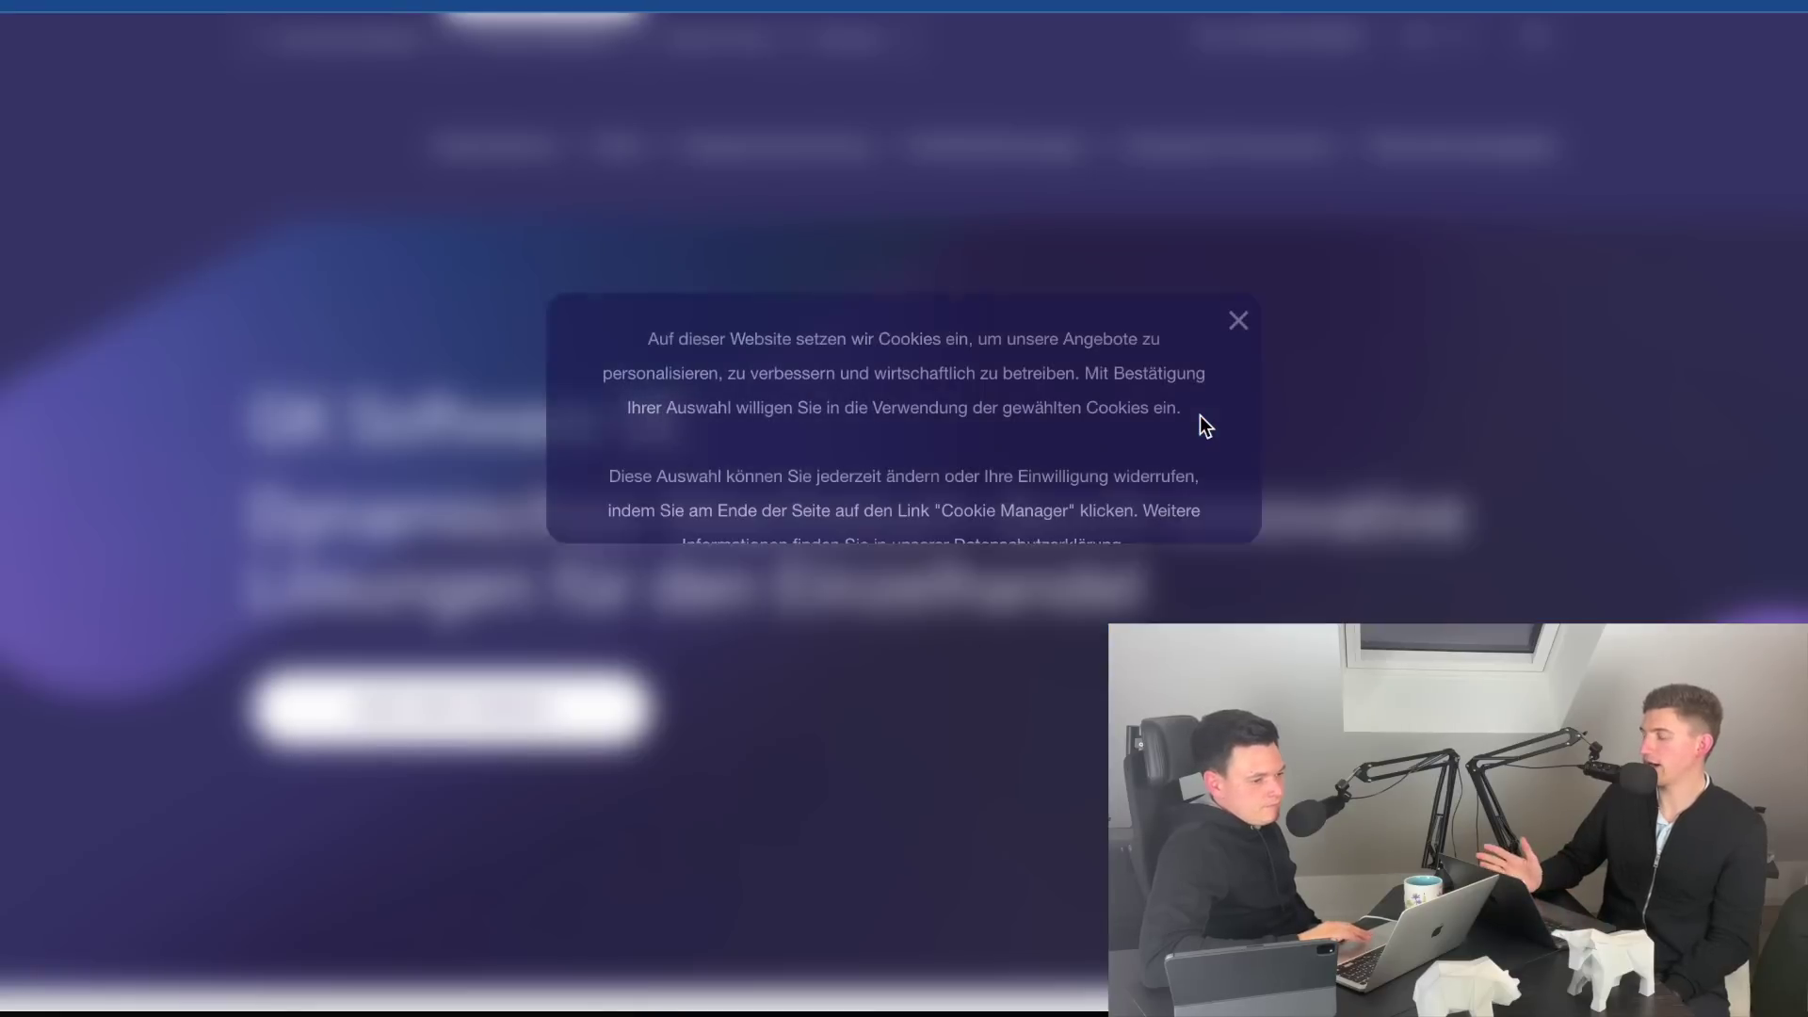
{"action": "left_click", "coordinate": [811, 617]}
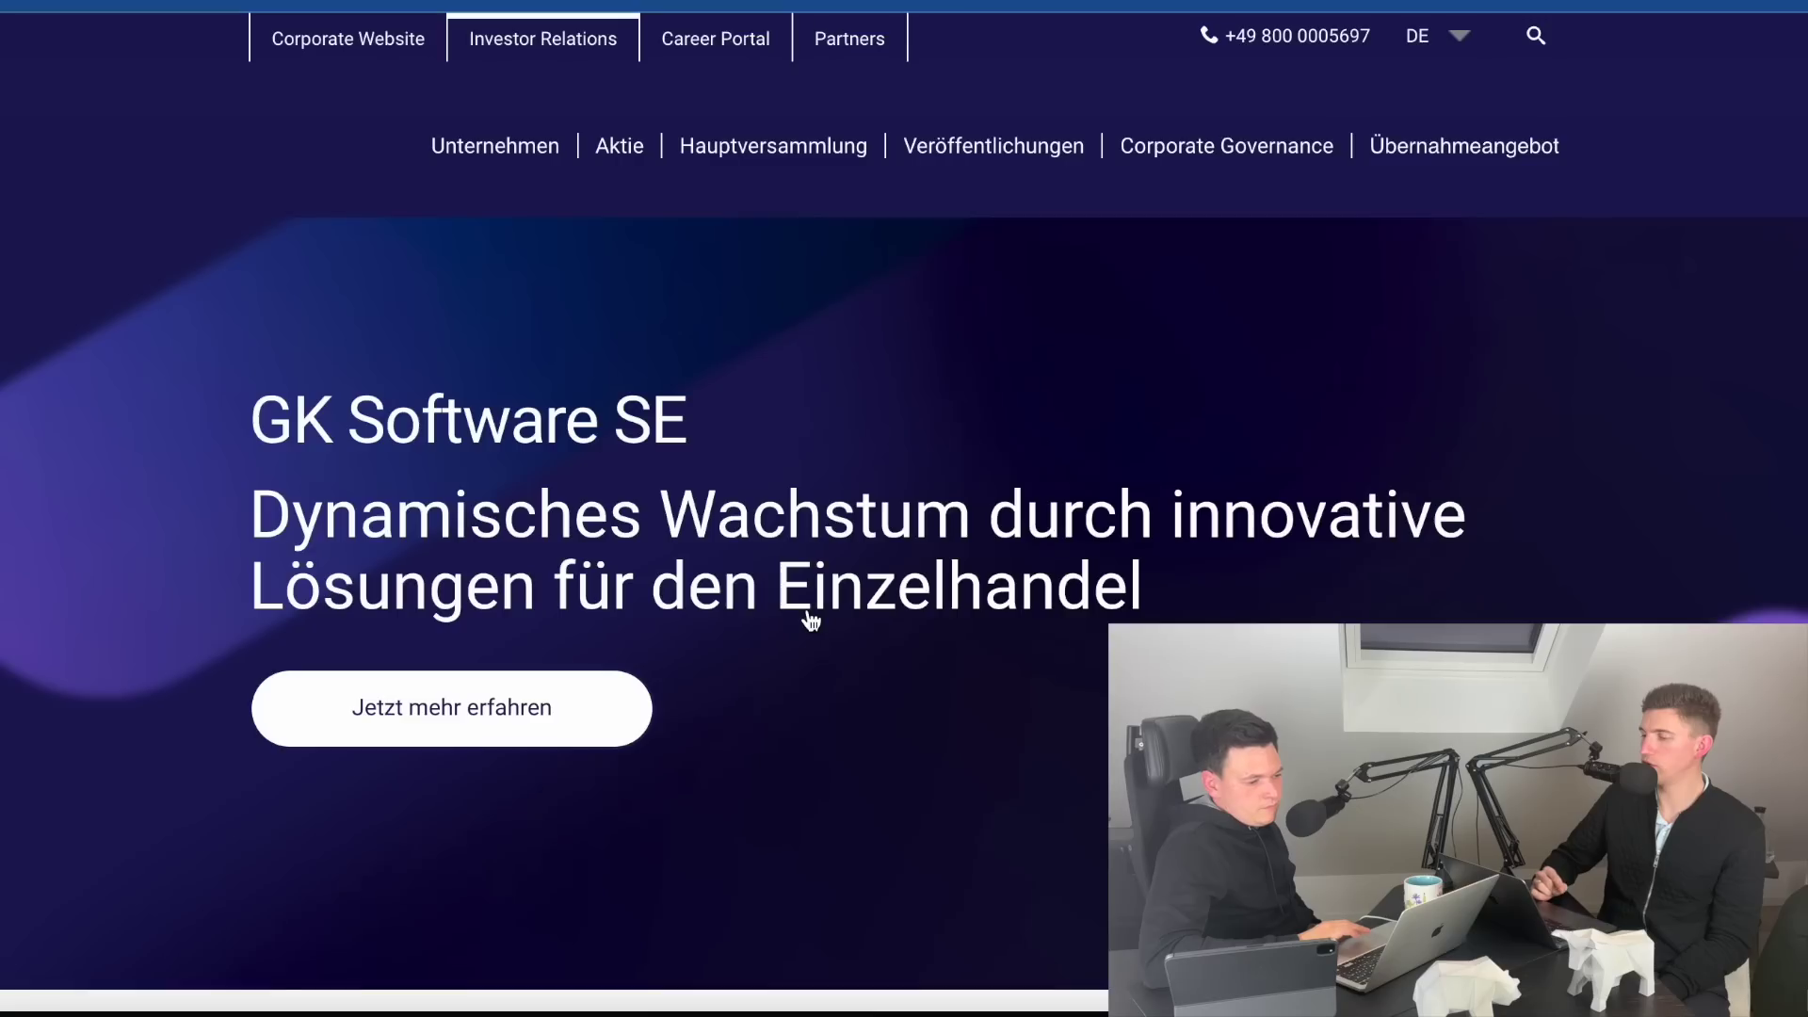
{"action": "scroll", "coordinate": [811, 599], "scroll_direction": "down", "scroll_amount": 7}
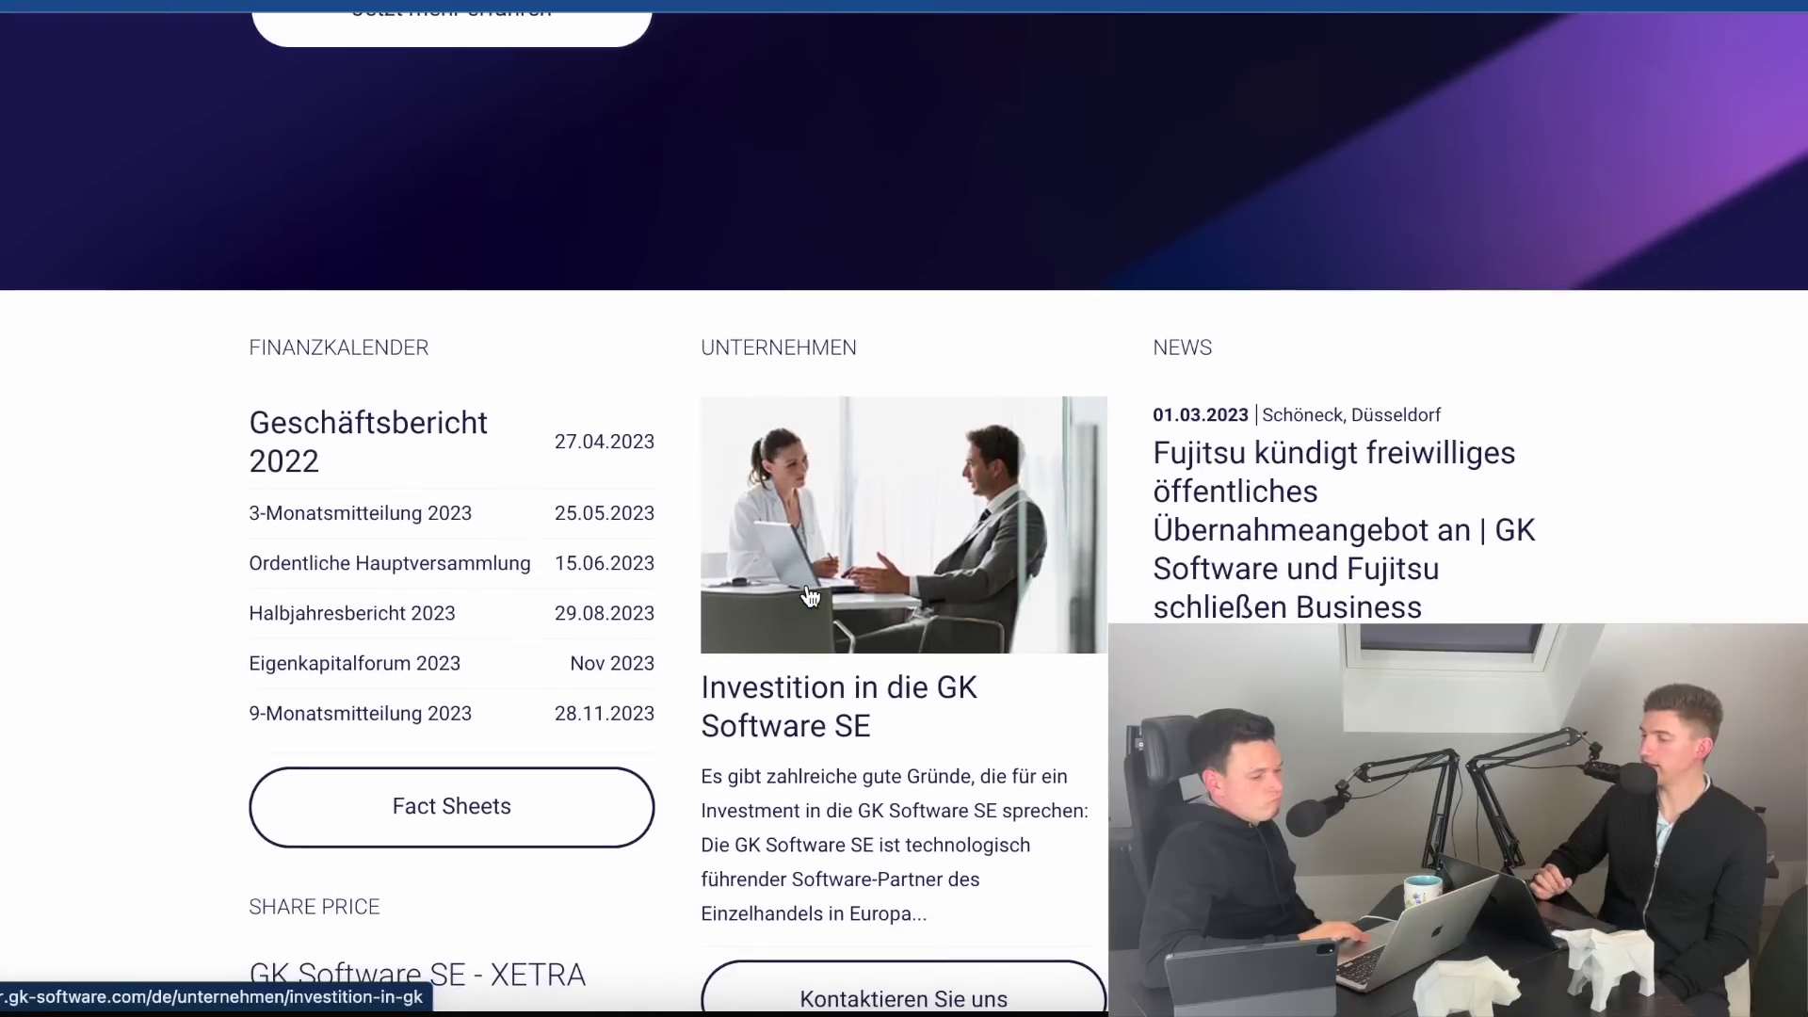
{"action": "scroll", "coordinate": [1584, 524], "scroll_direction": "down", "scroll_amount": 1}
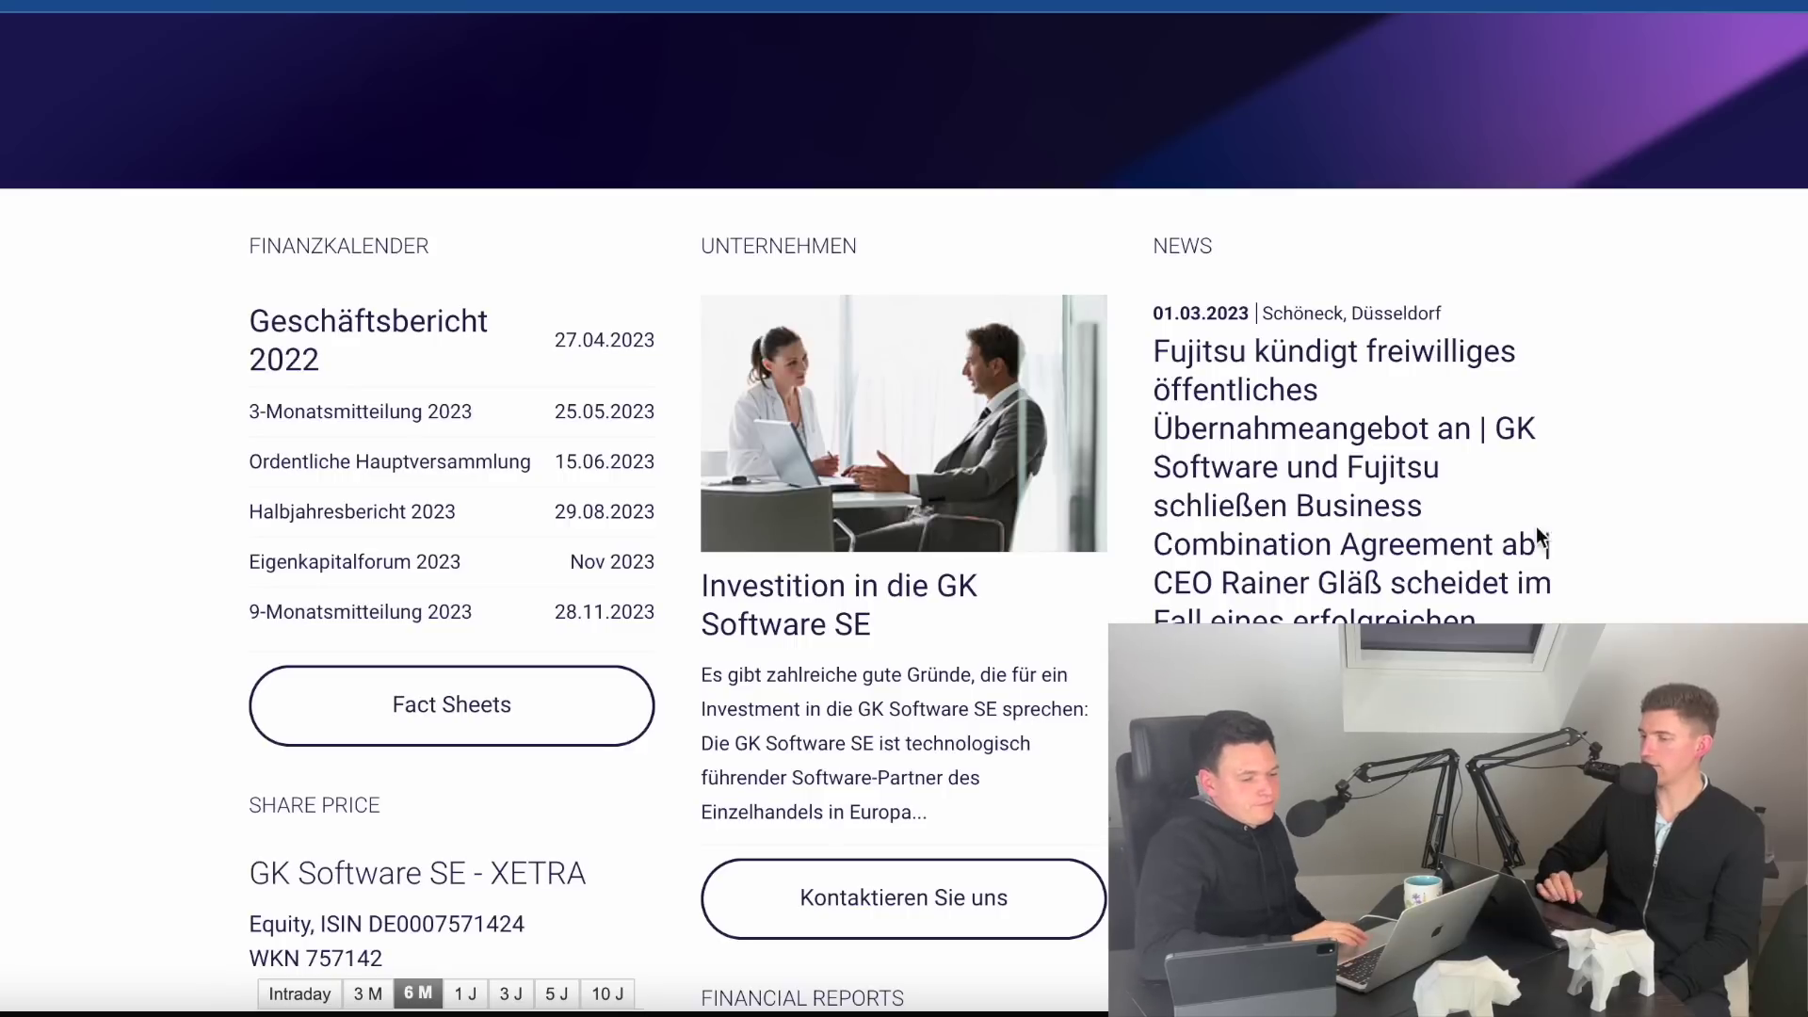
- Open the Fujitsu takeover news, then search Google for "Fujitsu aktie" in a new tab and show the one-month price chart
{"action": "left_click", "coordinate": [1247, 512]}
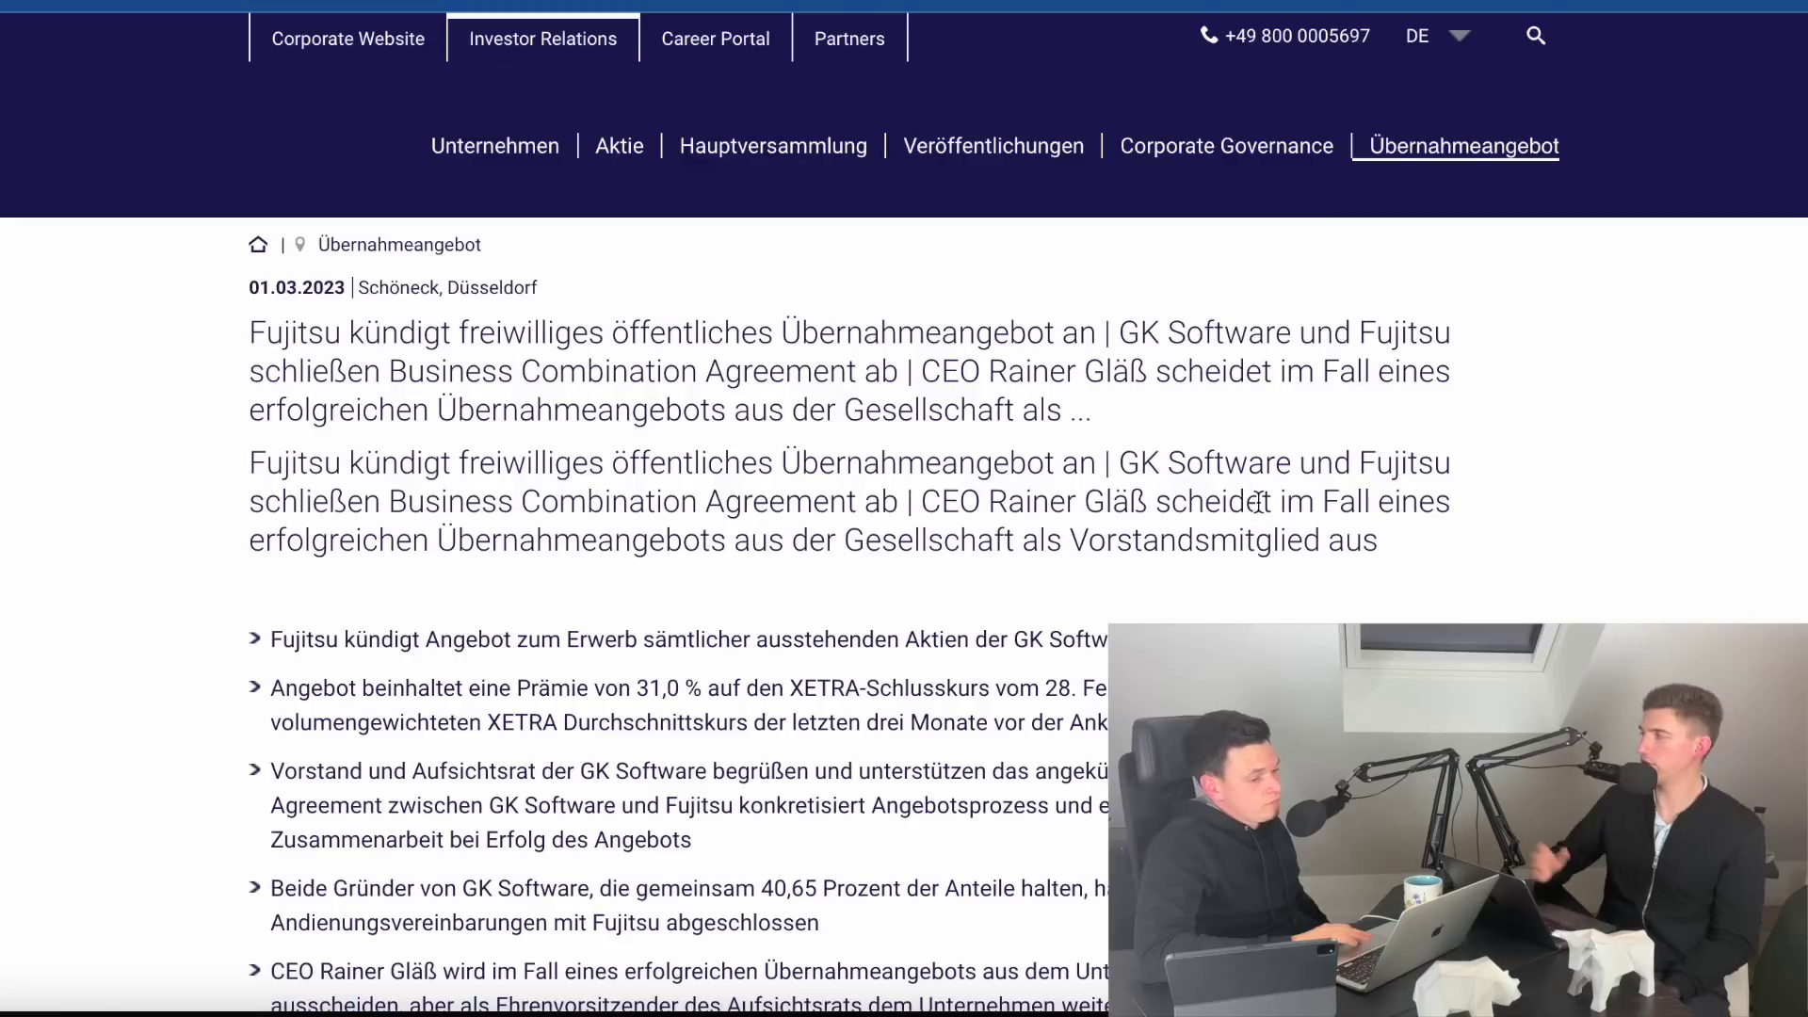
{"action": "double_click", "coordinate": [269, 335]}
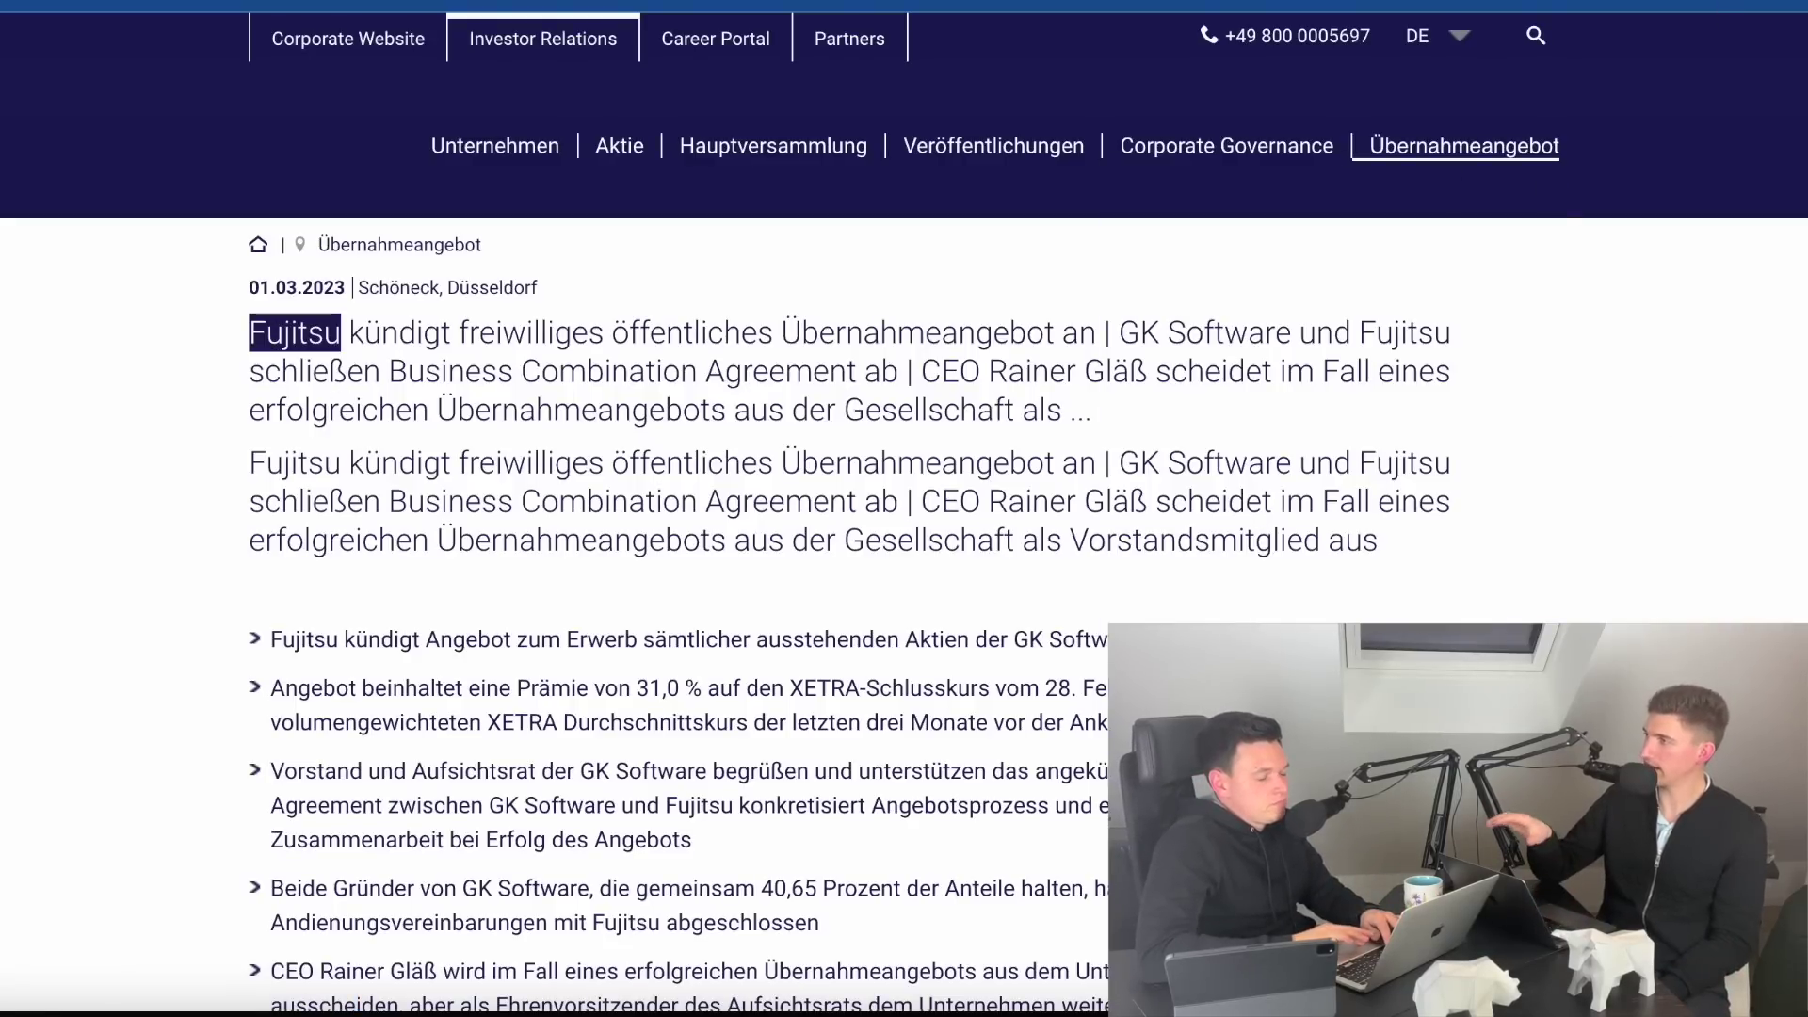
{"action": "key", "text": "super+c"}
{"action": "key", "text": "super+t"}
{"action": "key", "text": "super+v"}
{"action": "type", "text": "aktie"}
{"action": "key", "text": "Return"}
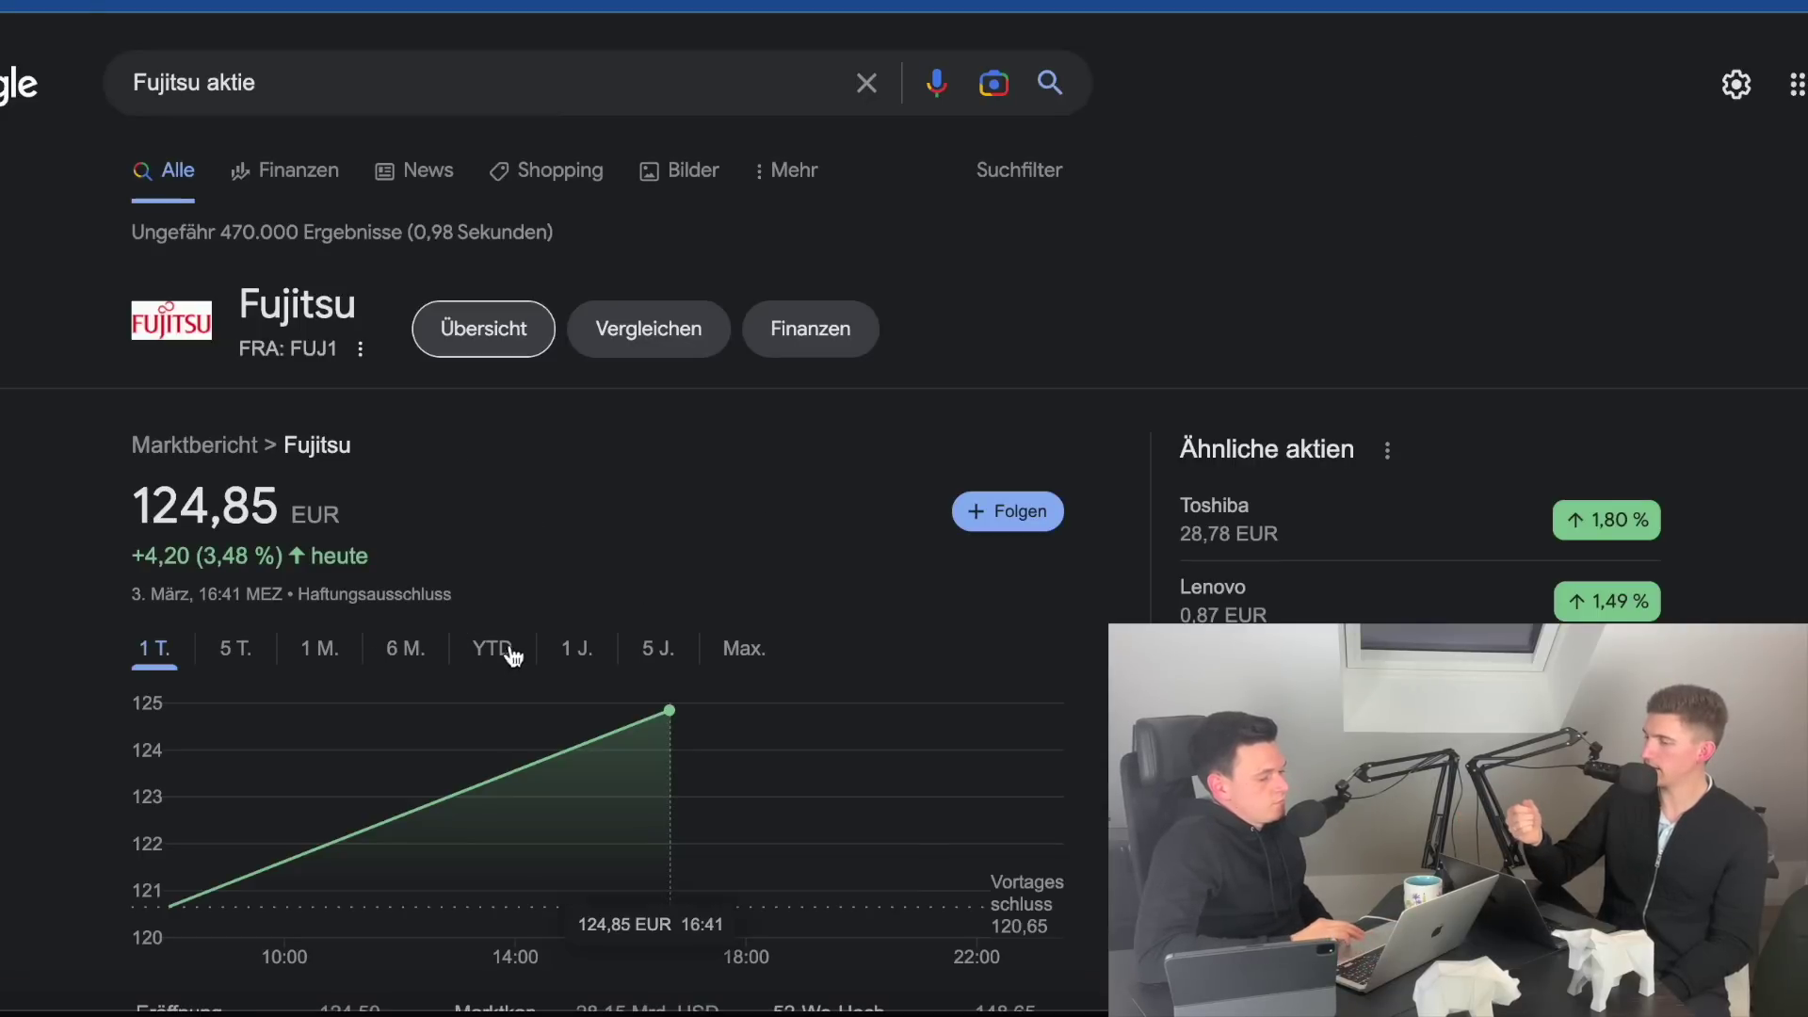
{"action": "left_click", "coordinate": [320, 650]}
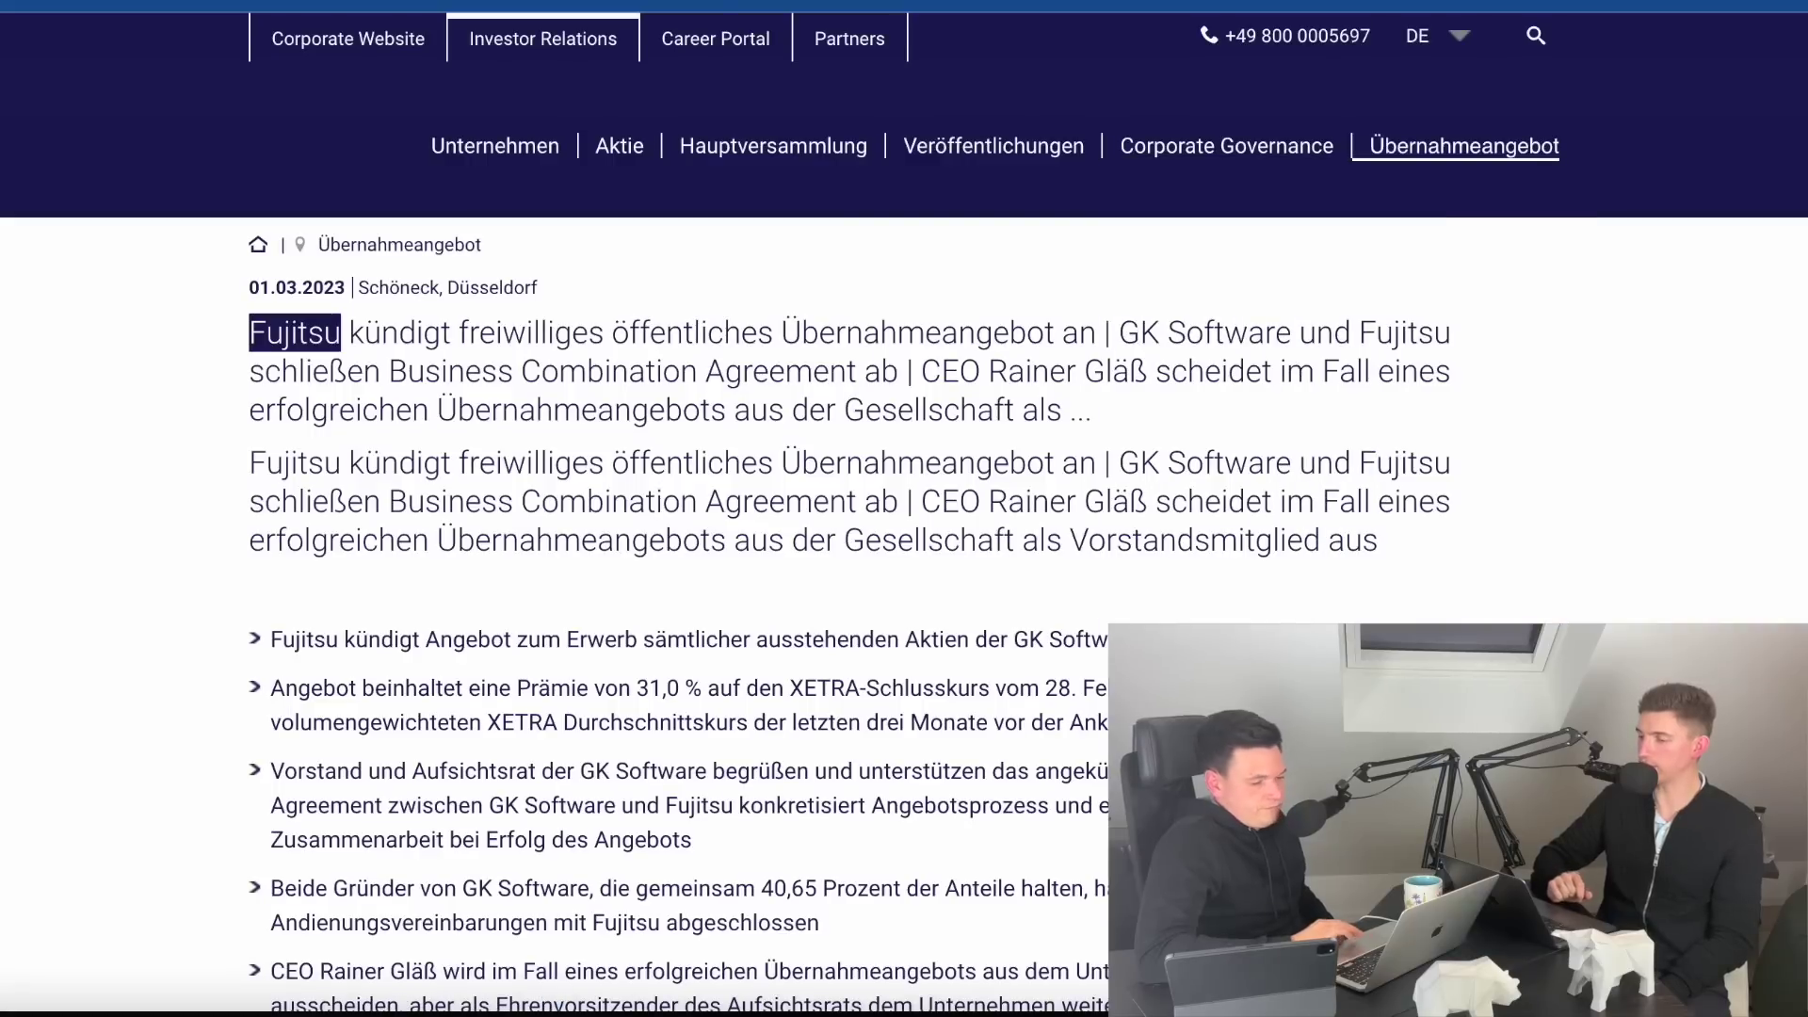
- Read the Fujitsu takeover announcement on the GK Software site and view the post overview on the Instagram profile
{"action": "scroll", "coordinate": [904, 509], "scroll_direction": "down", "scroll_amount": 1}
{"action": "scroll", "coordinate": [904, 508], "scroll_direction": "down", "scroll_amount": 3}
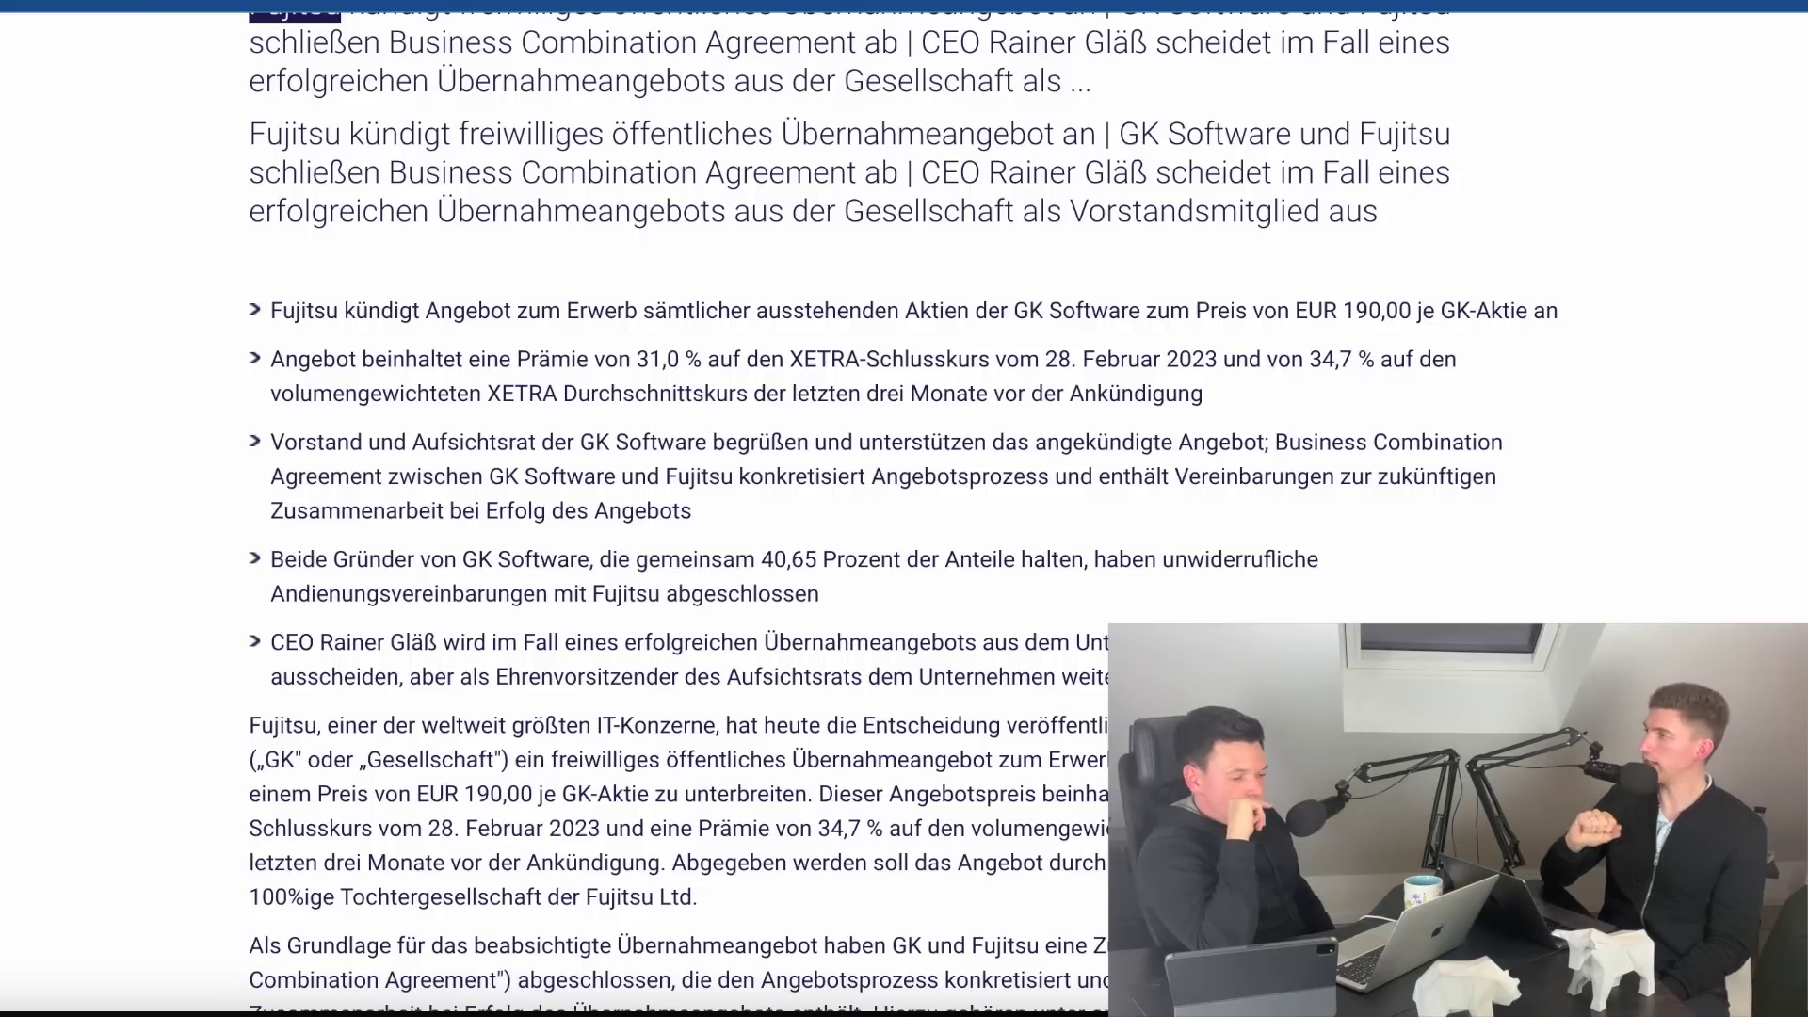
{"action": "scroll", "coordinate": [904, 509], "scroll_direction": "down", "scroll_amount": 2}
{"action": "scroll", "coordinate": [904, 509], "scroll_direction": "down", "scroll_amount": 1}
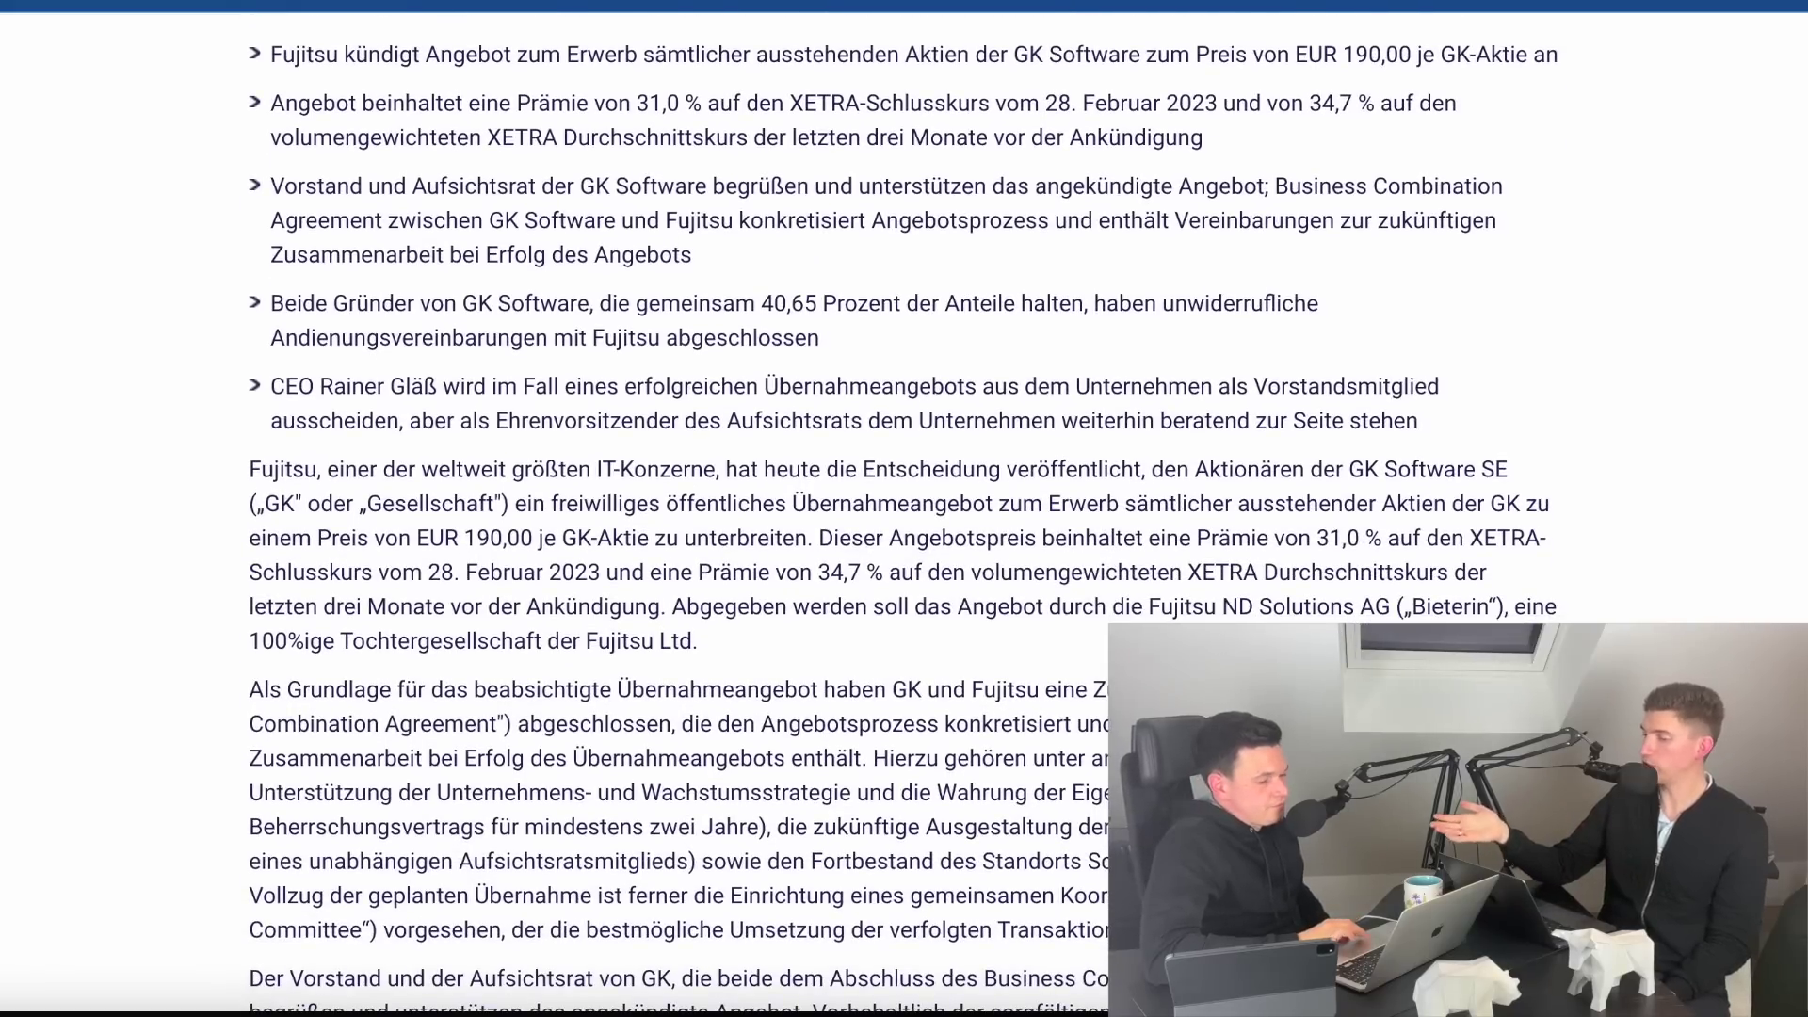
{"action": "scroll", "coordinate": [904, 508], "scroll_direction": "down", "scroll_amount": 5}
{"action": "scroll", "coordinate": [904, 509], "scroll_direction": "up", "scroll_amount": 9}
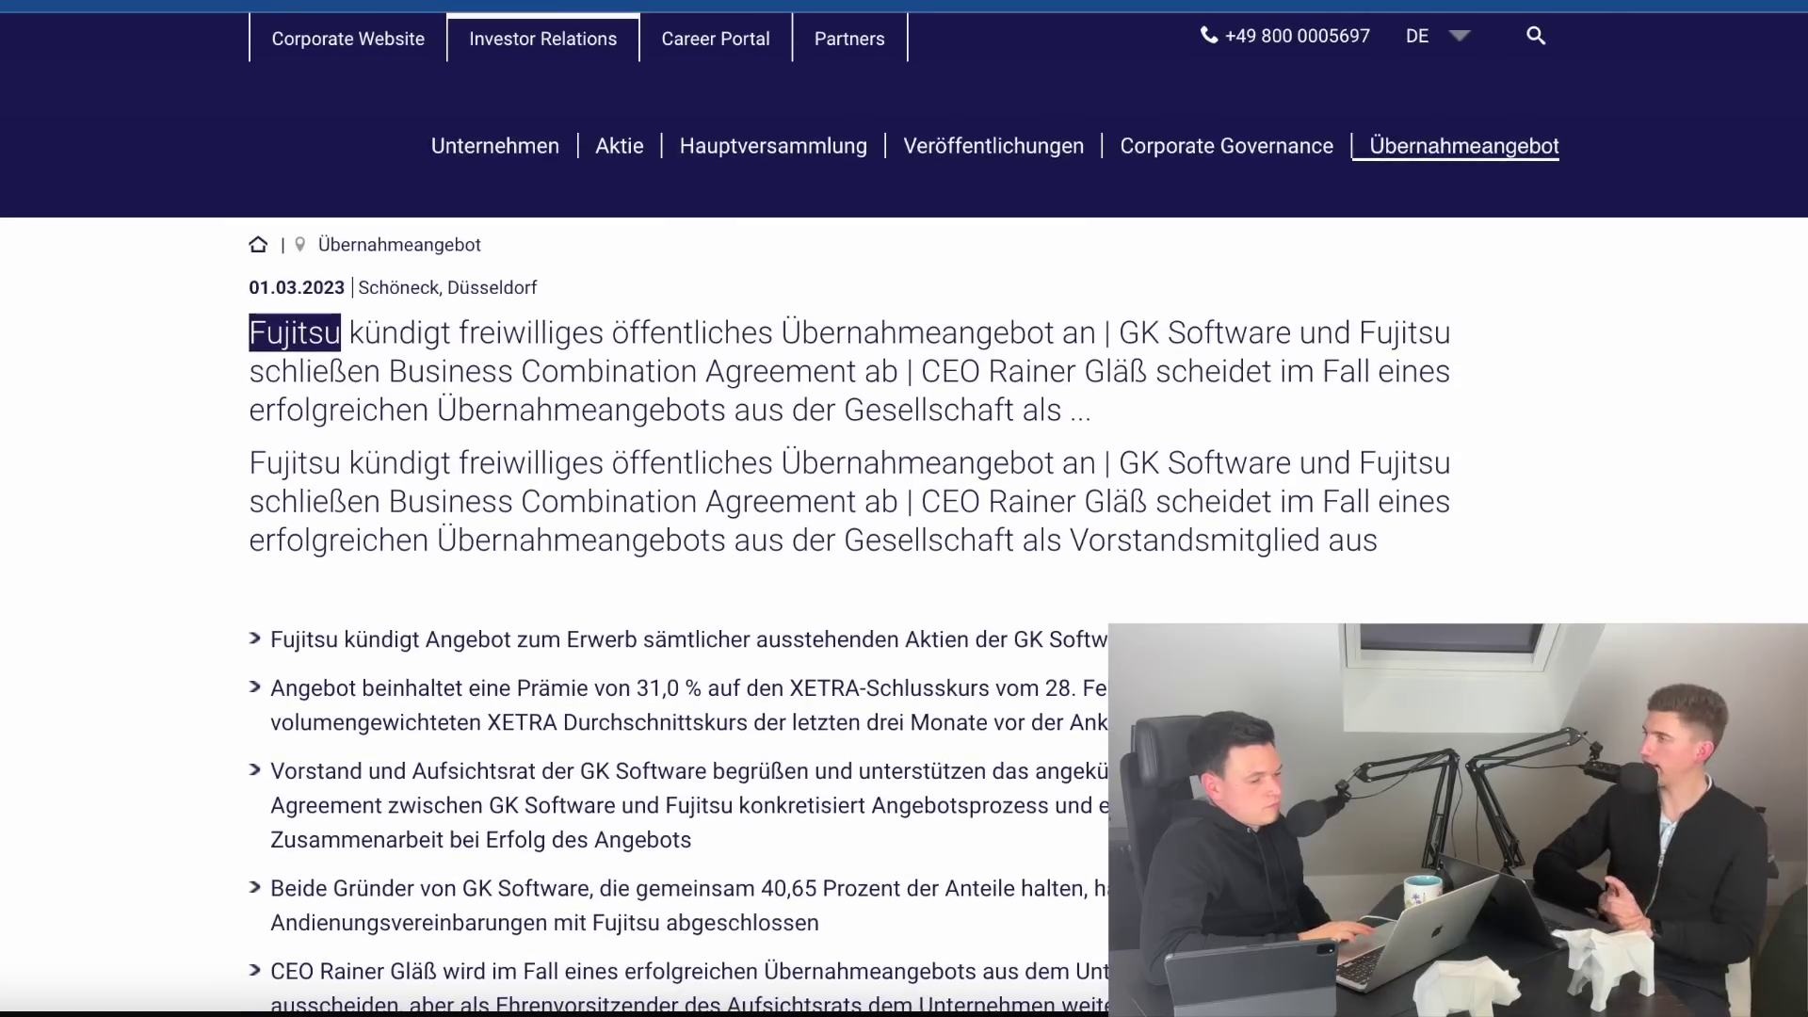
{"action": "scroll", "coordinate": [904, 509], "scroll_direction": "down", "scroll_amount": 1}
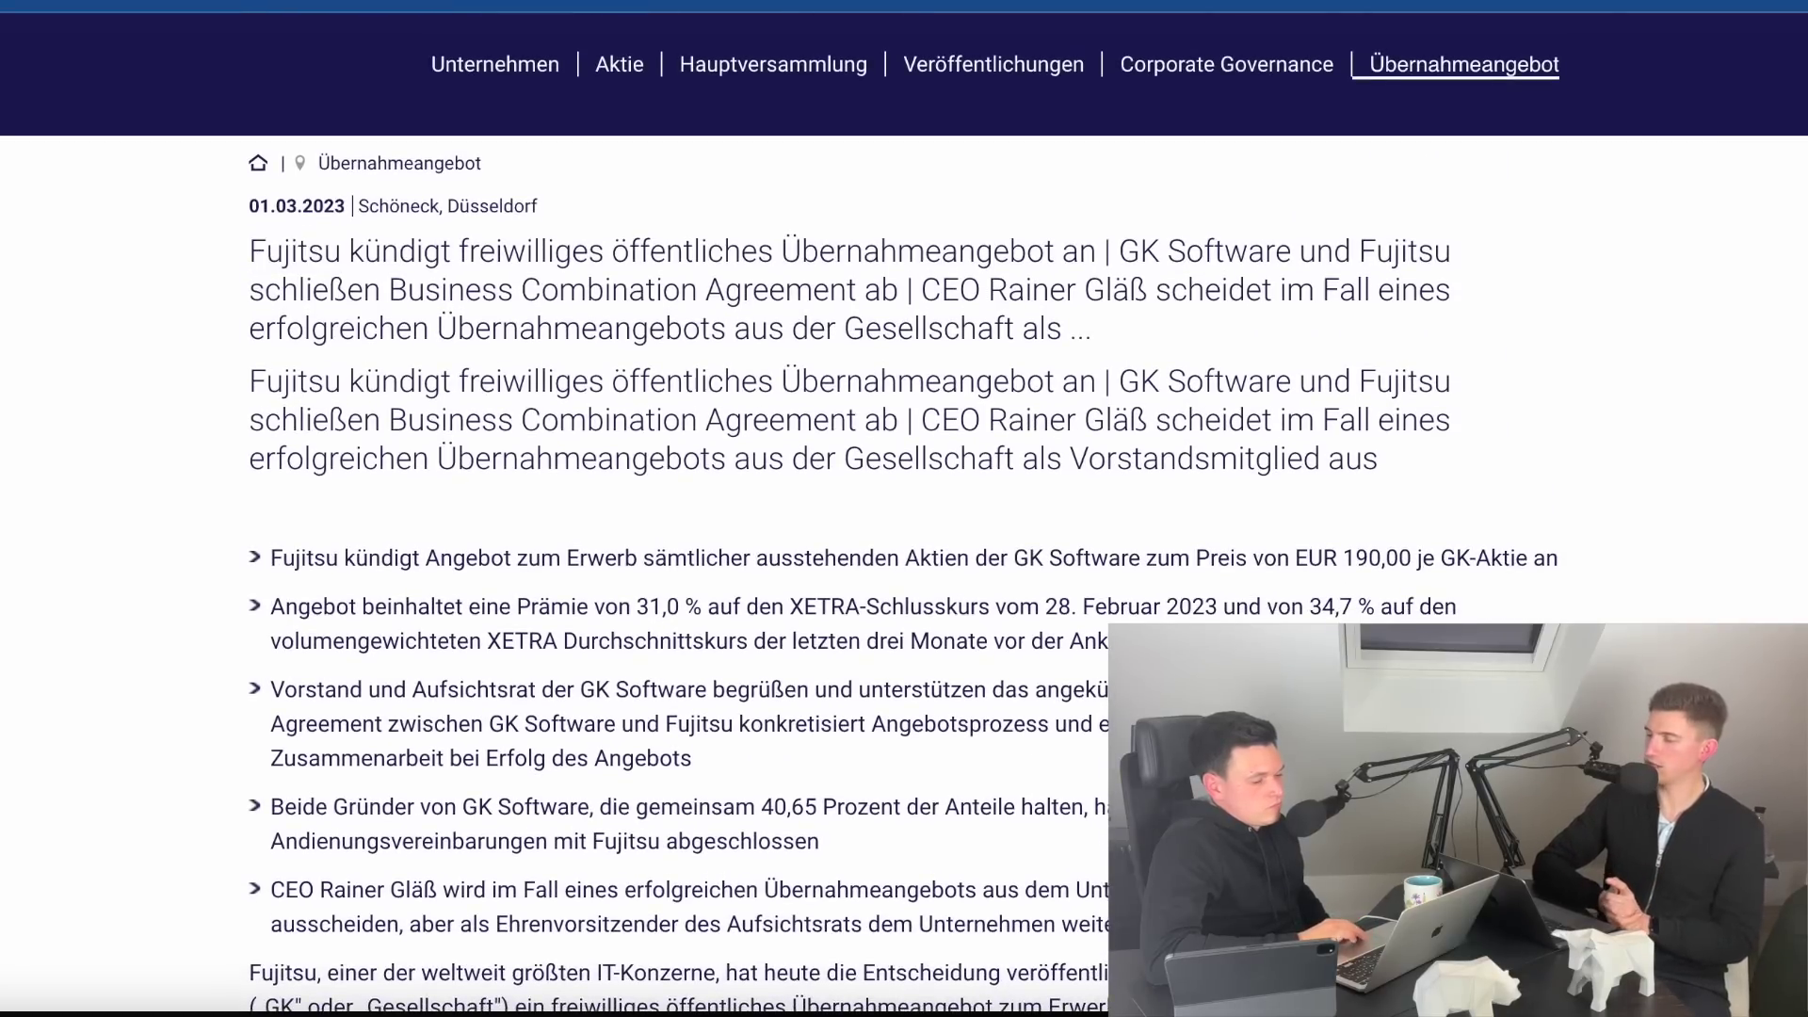
{"action": "scroll", "coordinate": [905, 508], "scroll_direction": "down", "scroll_amount": 4}
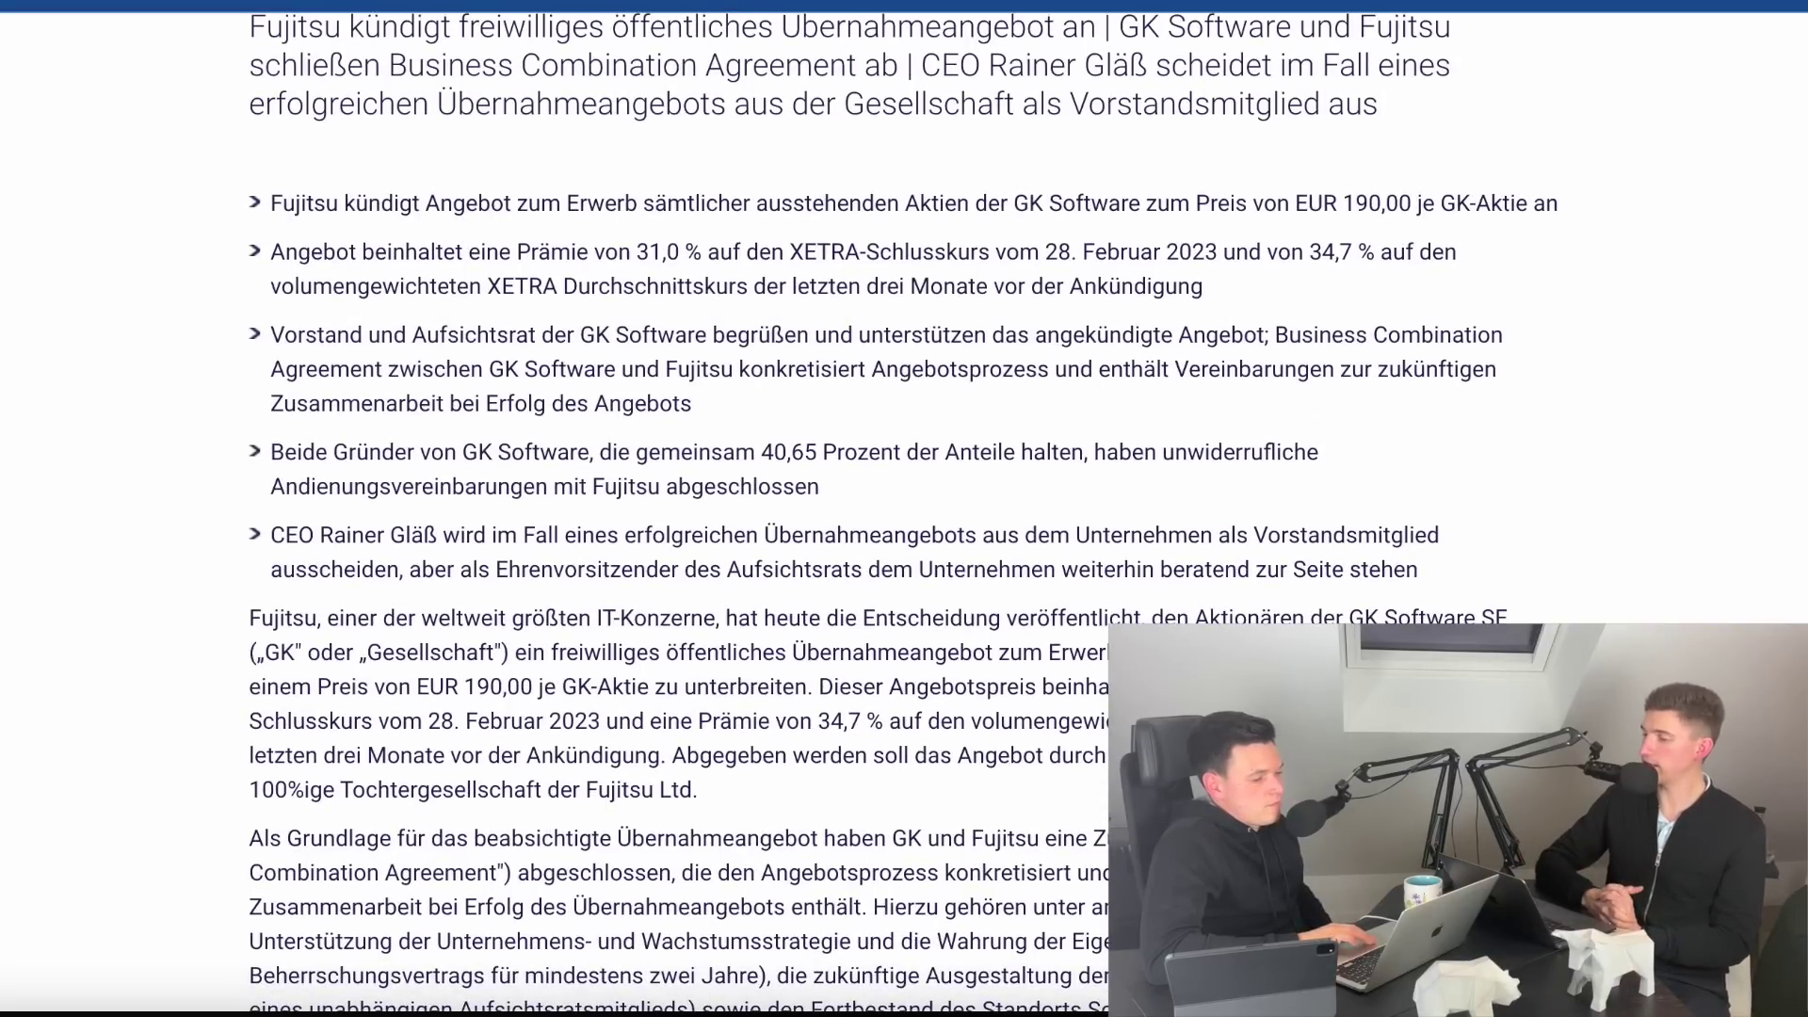
{"action": "scroll", "coordinate": [904, 509], "scroll_direction": "up", "scroll_amount": 1}
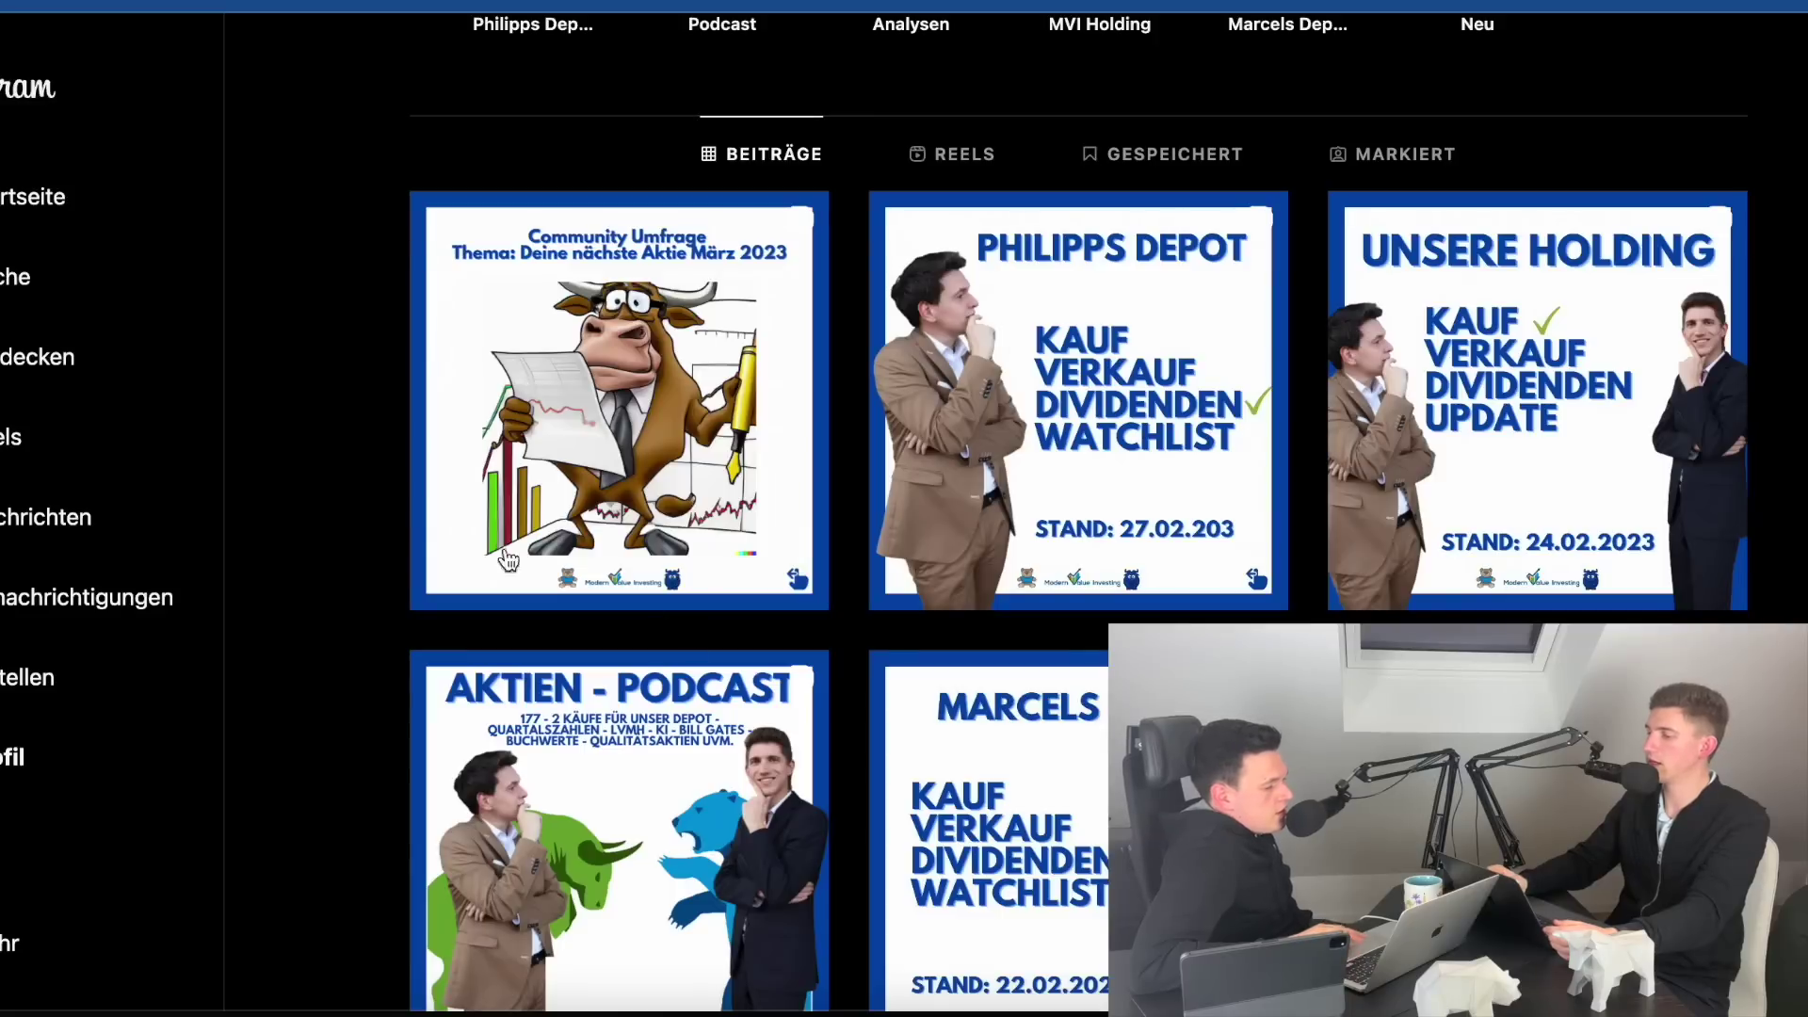
{"action": "scroll", "coordinate": [392, 500], "scroll_direction": "up", "scroll_amount": 6}
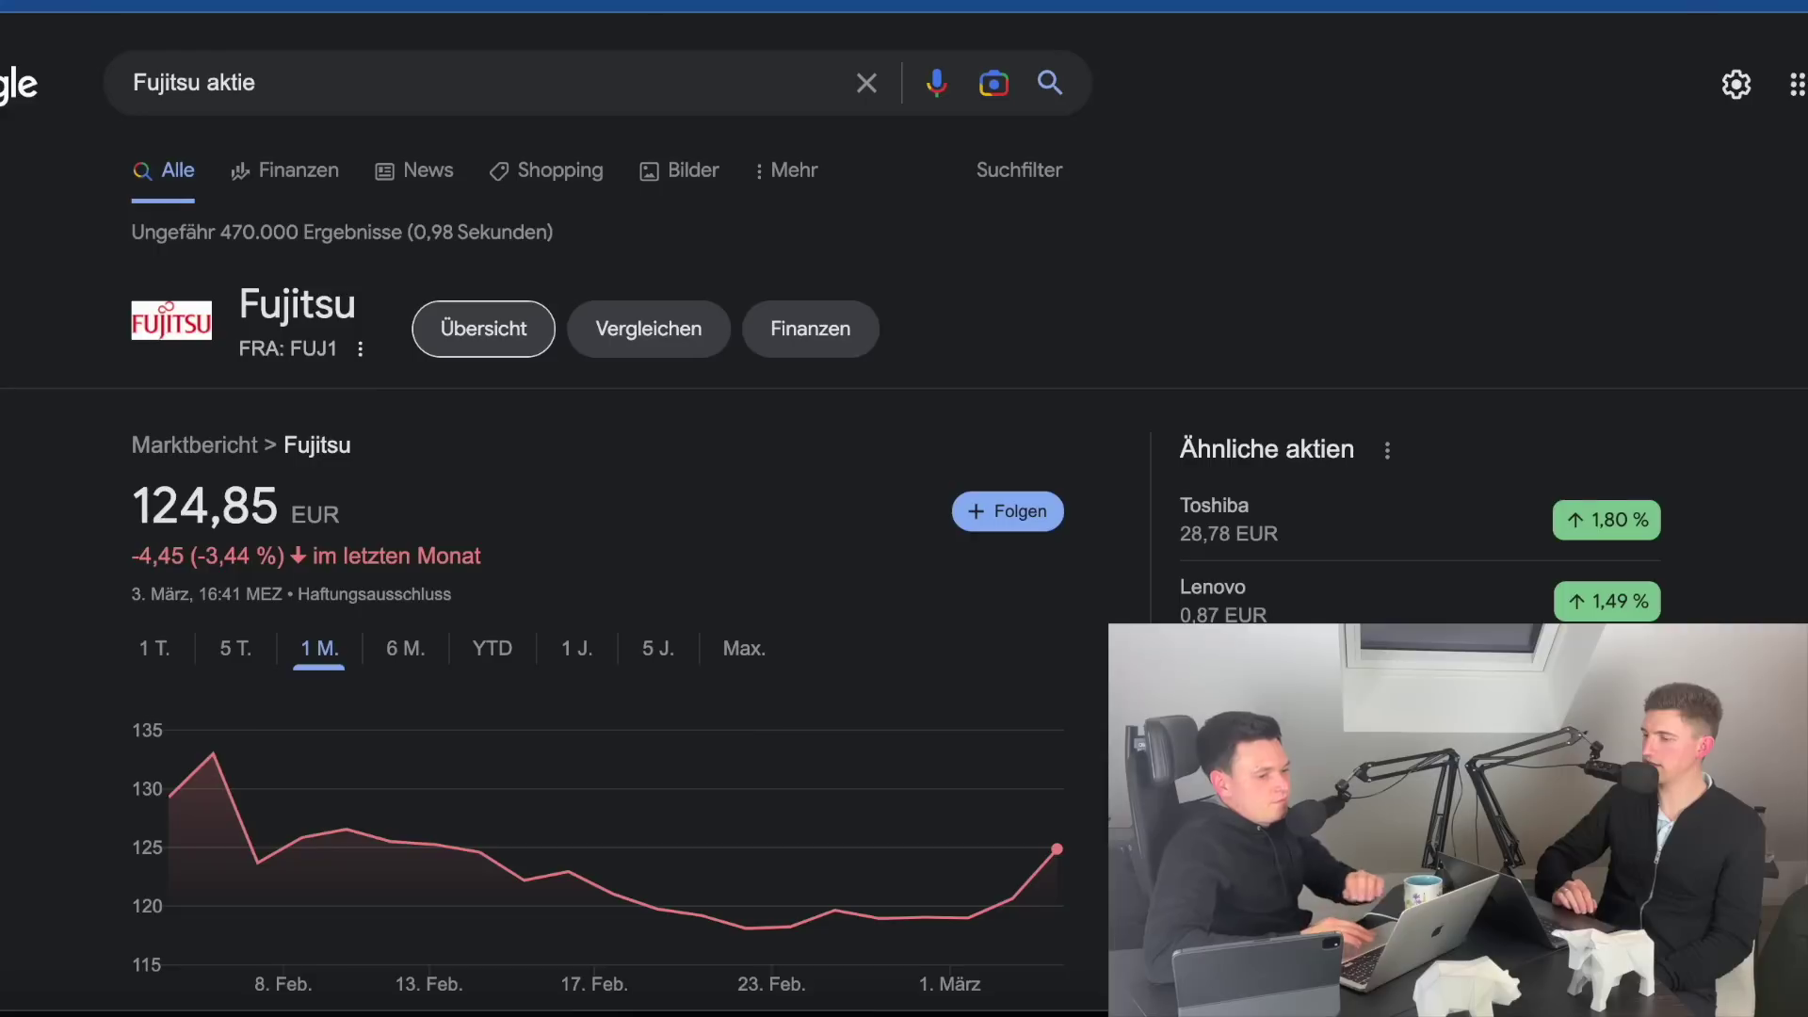
- Search Google for "nestle aktie" and view the share's one-year, year-to-date and six-month price charts
{"action": "type", "text": "nestle aktie"}
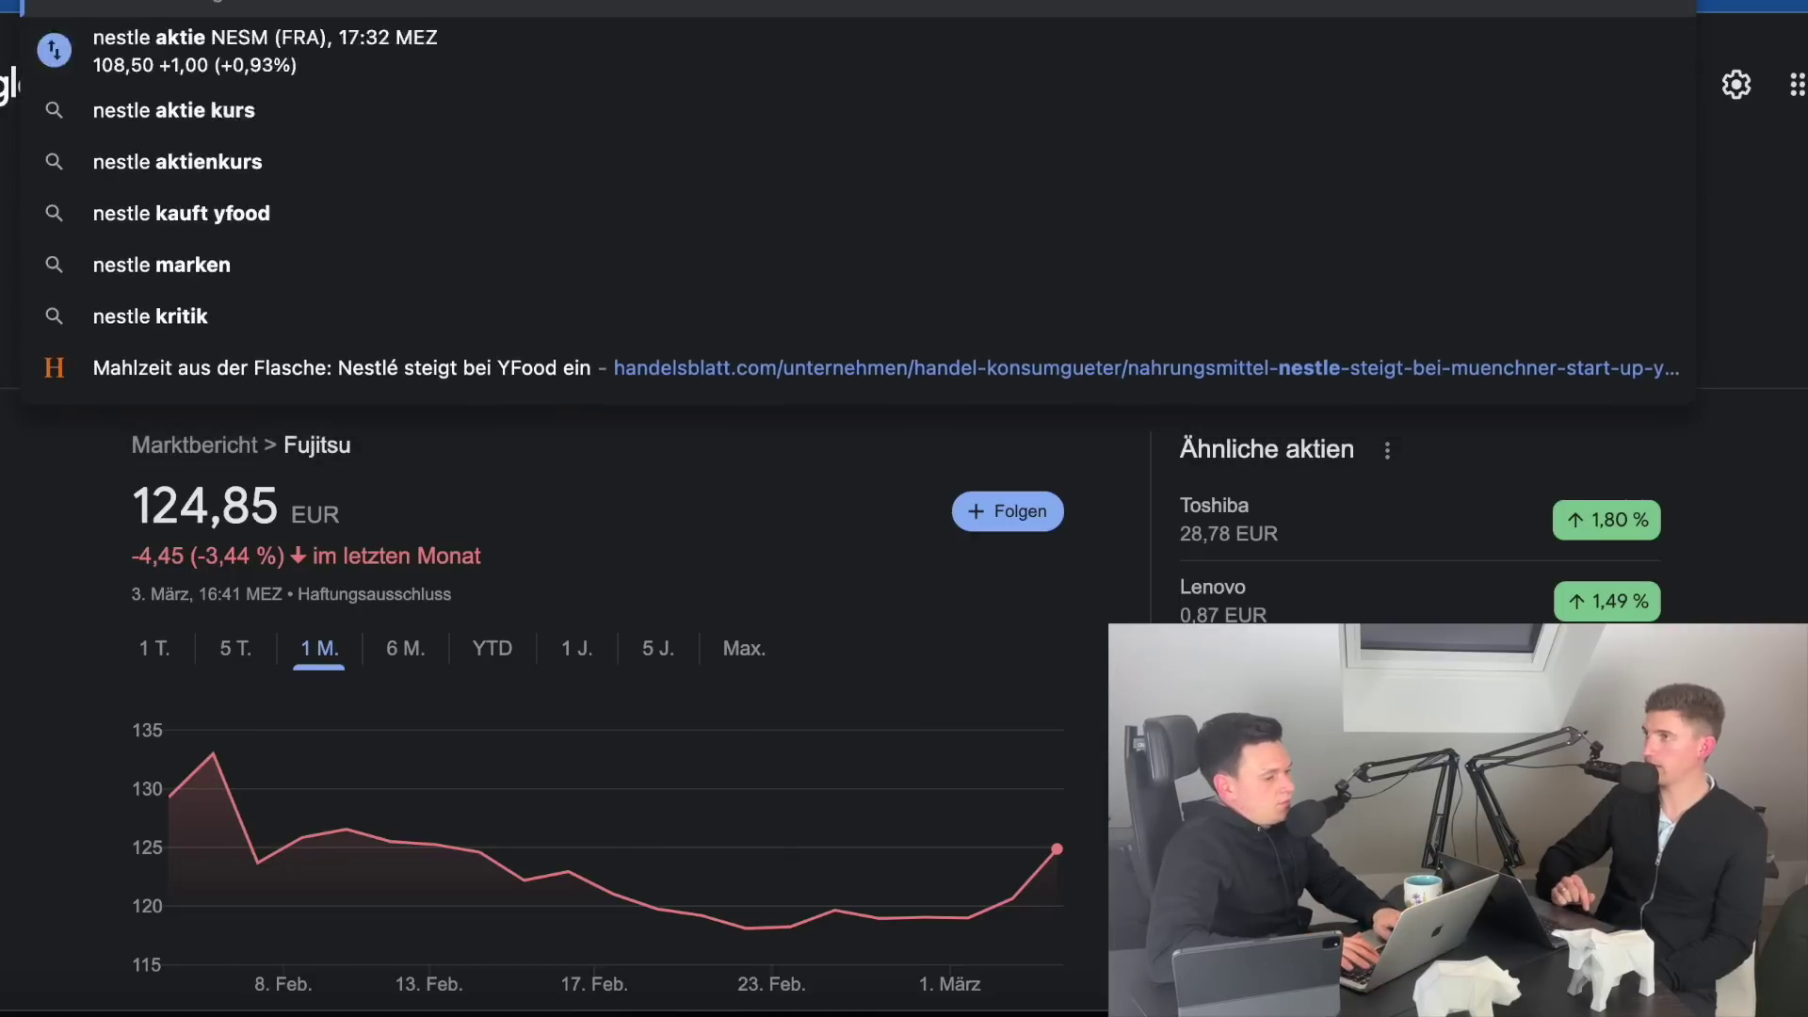
{"action": "key", "text": "Return"}
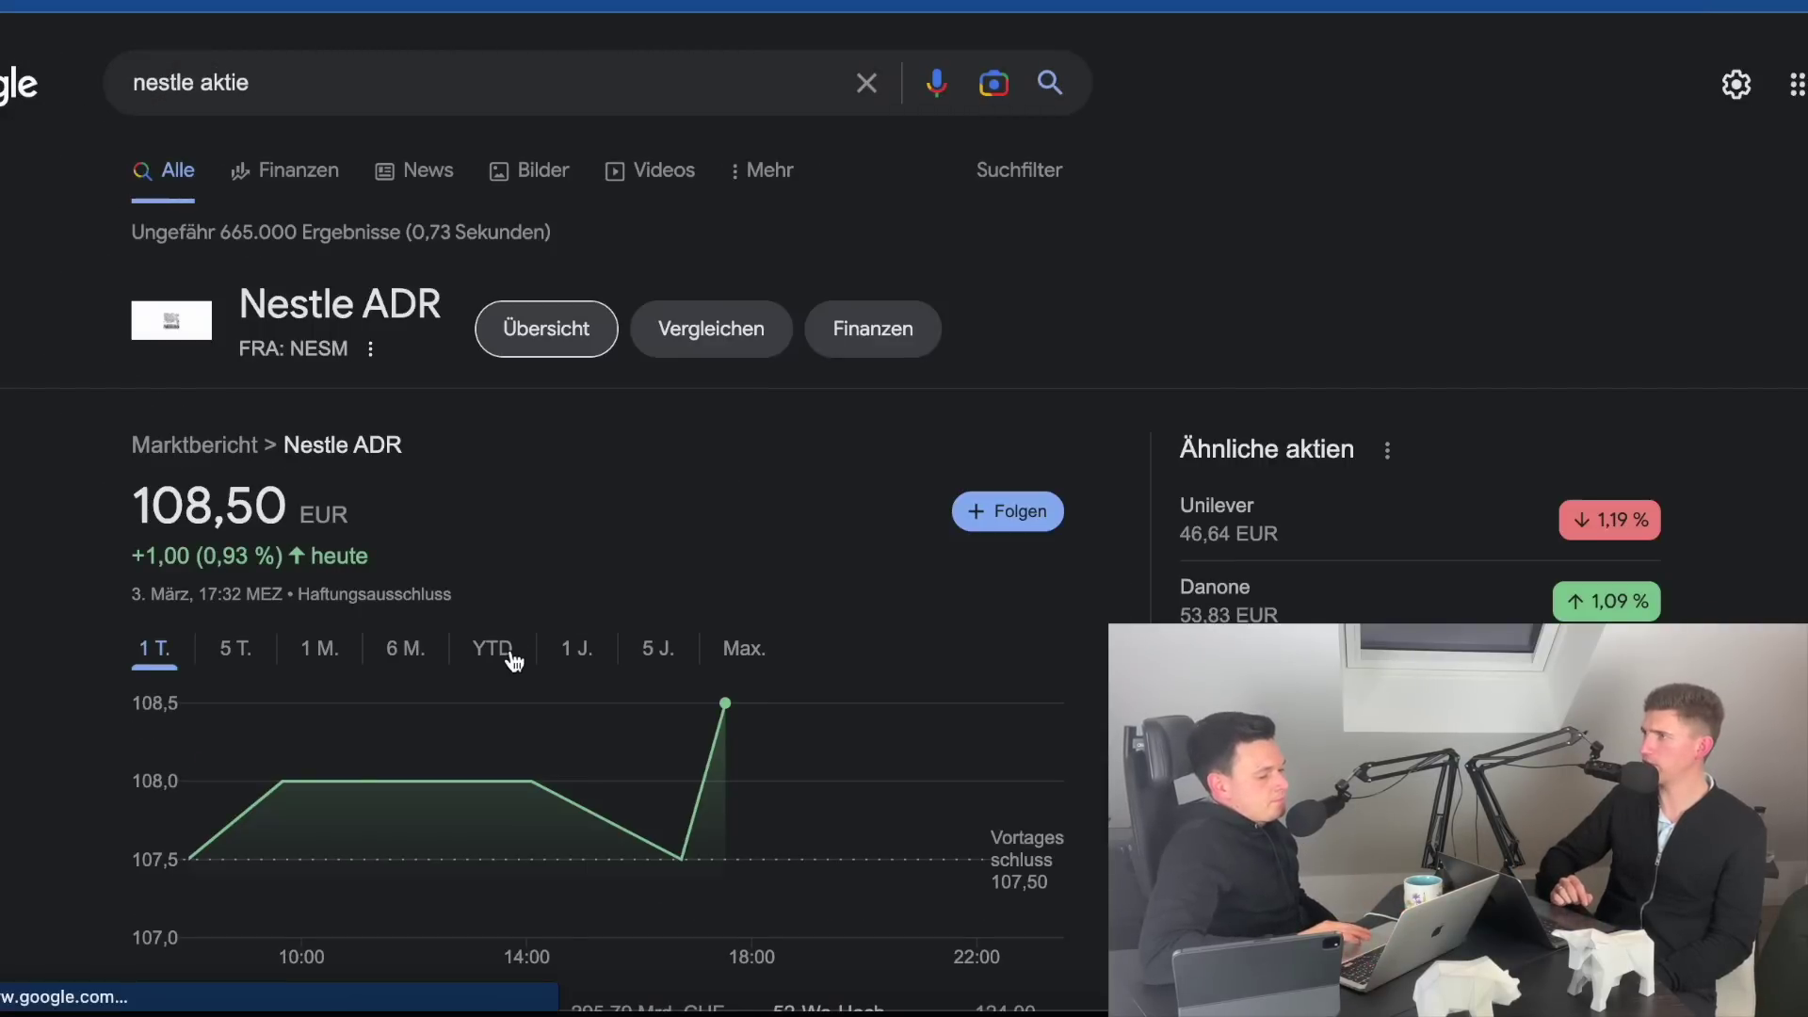
{"action": "left_click", "coordinate": [573, 650]}
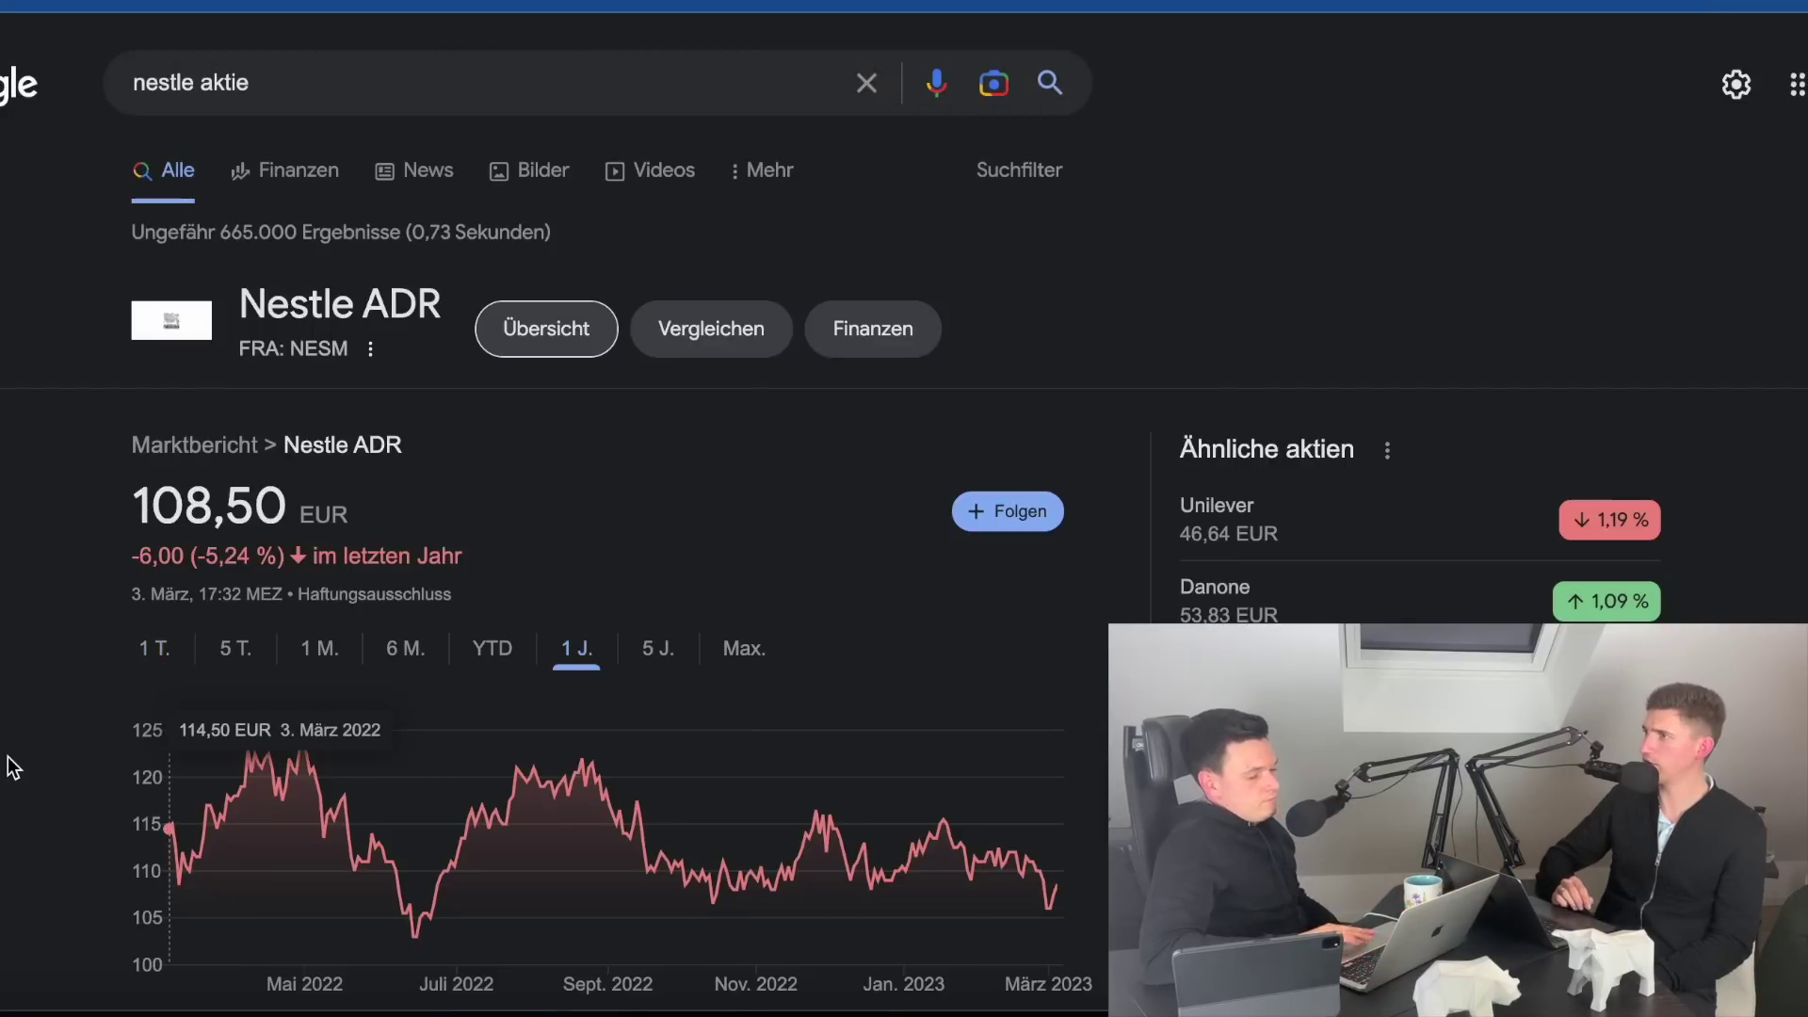
{"action": "left_click", "coordinate": [491, 659]}
{"action": "left_click", "coordinate": [405, 650]}
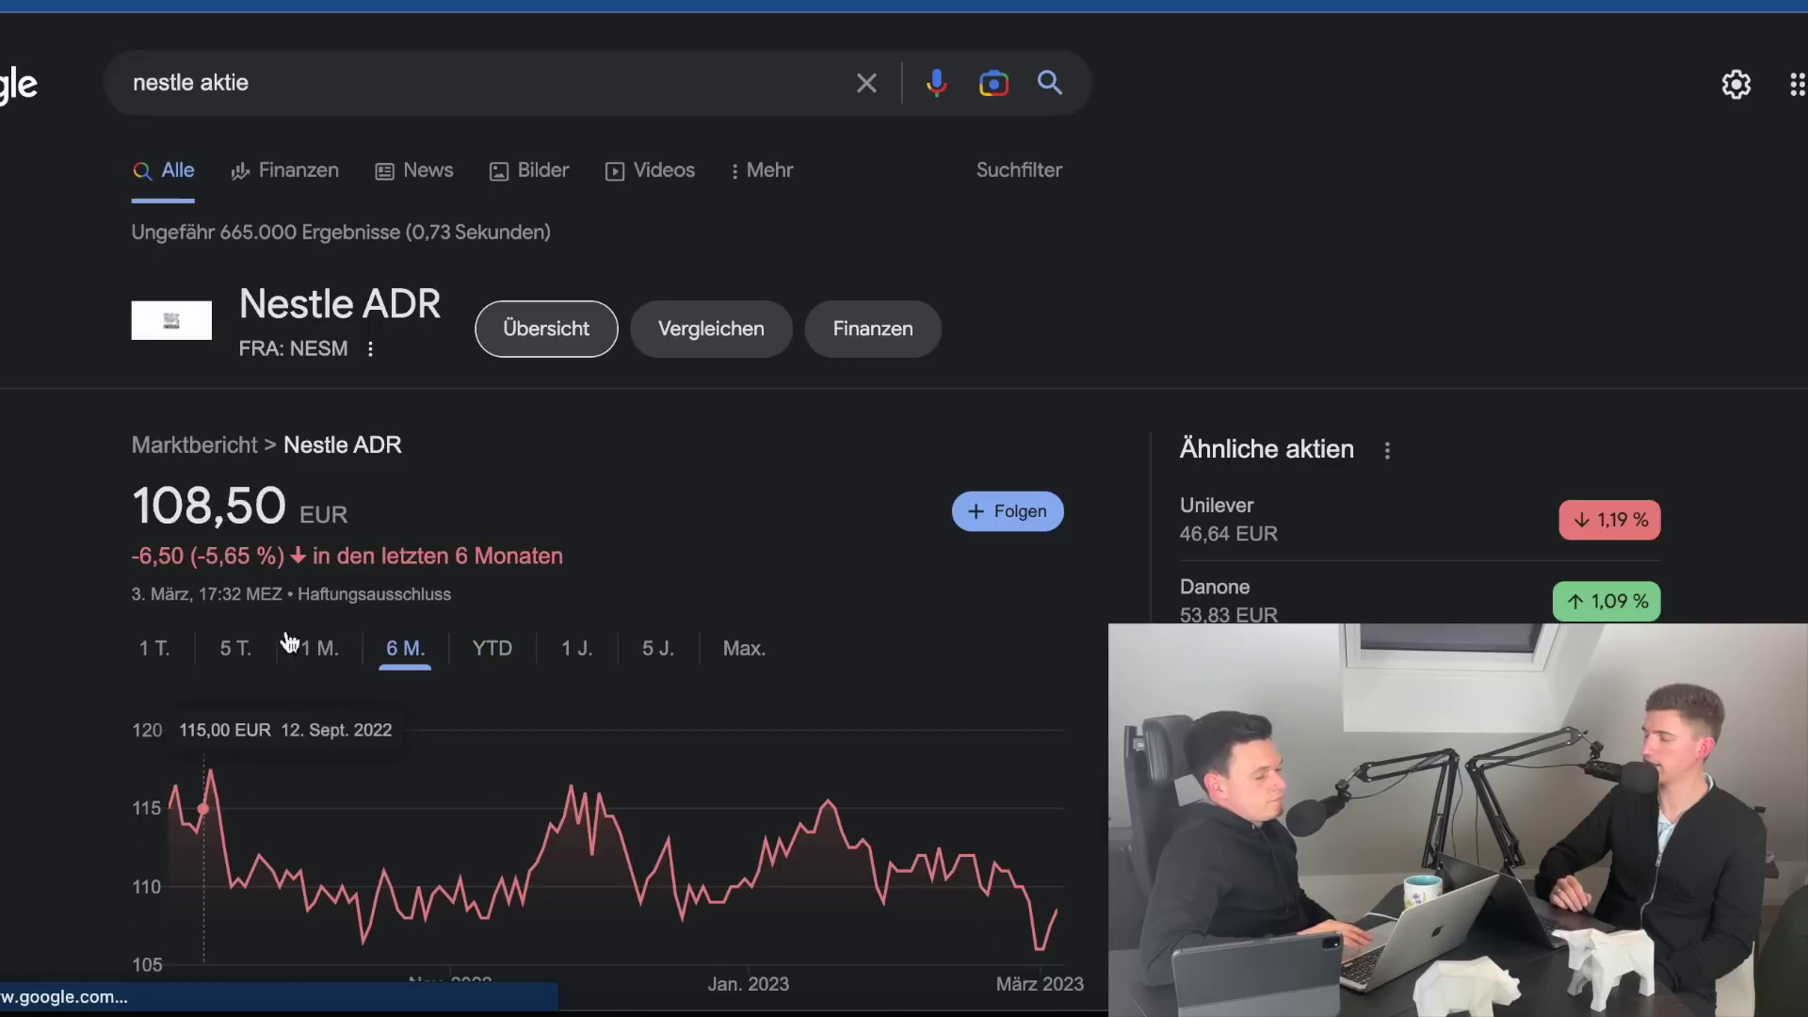
{"action": "left_click", "coordinate": [576, 655]}
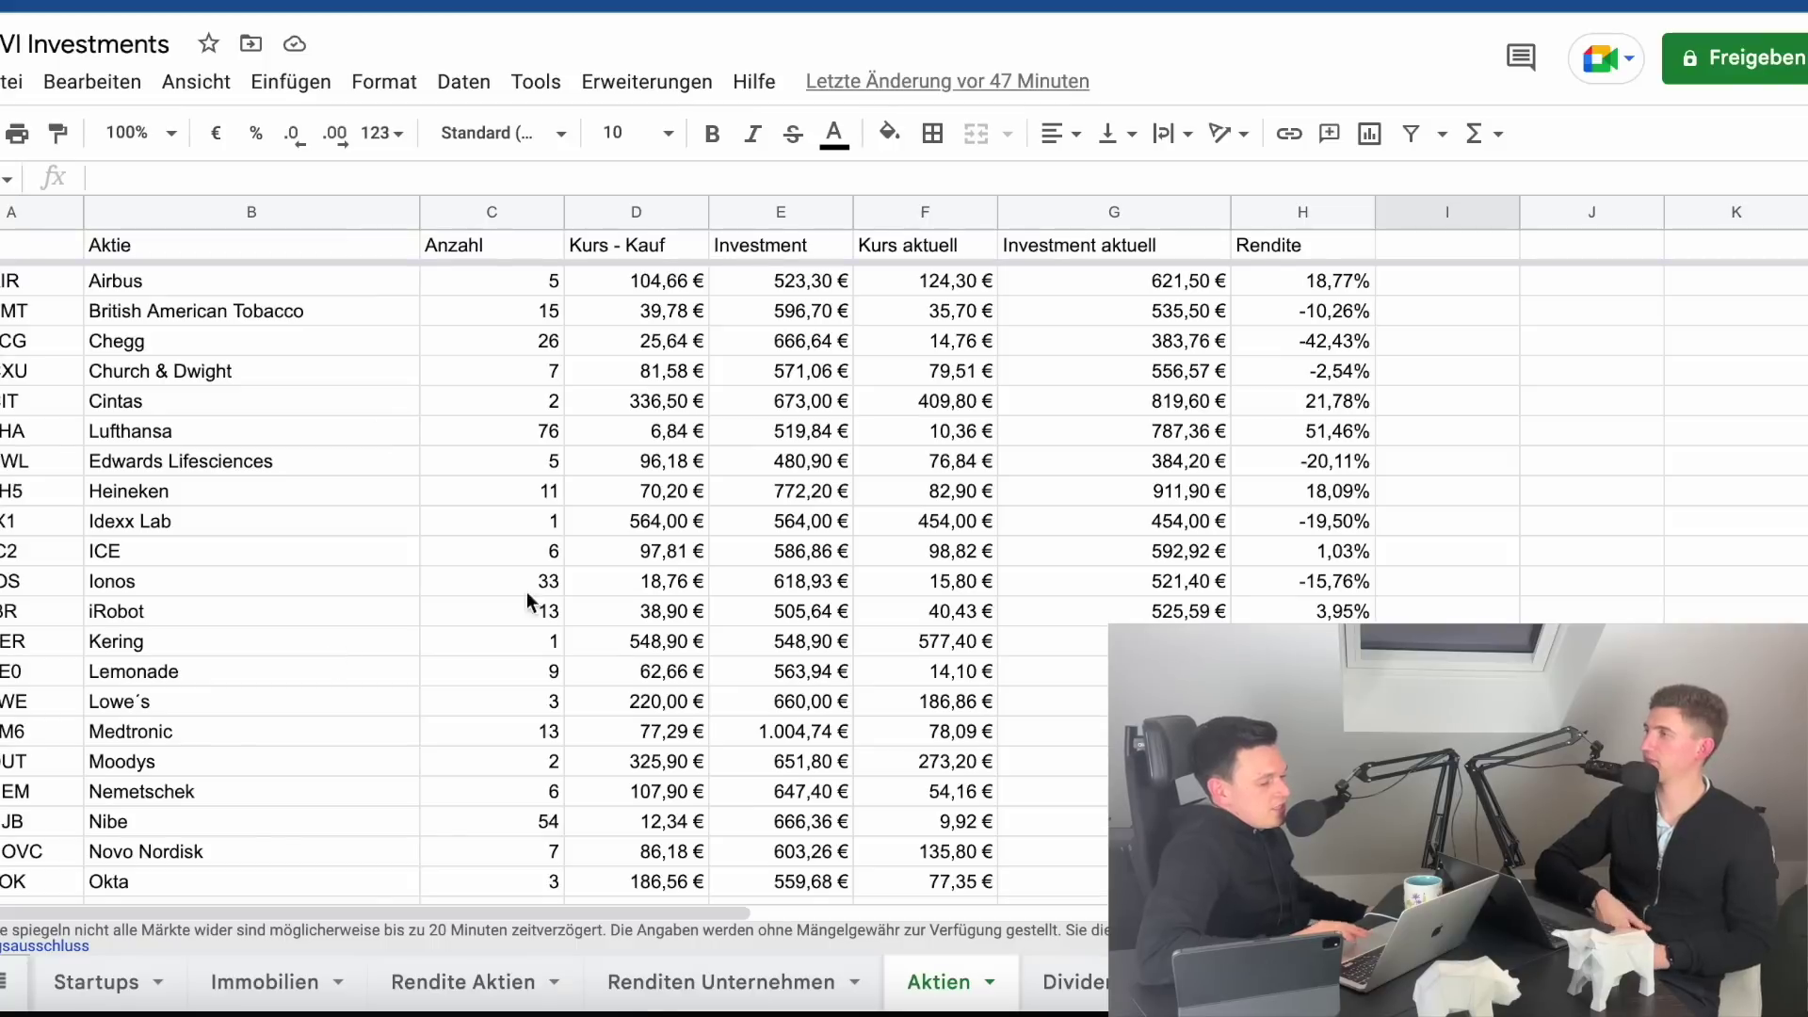
- Review the holdings on the Aktien sheet and open the "Investmentidee / Spekulation der Woche - Podcast" sheet at its last entries
{"action": "scroll", "coordinate": [772, 751], "scroll_direction": "down", "scroll_amount": 2}
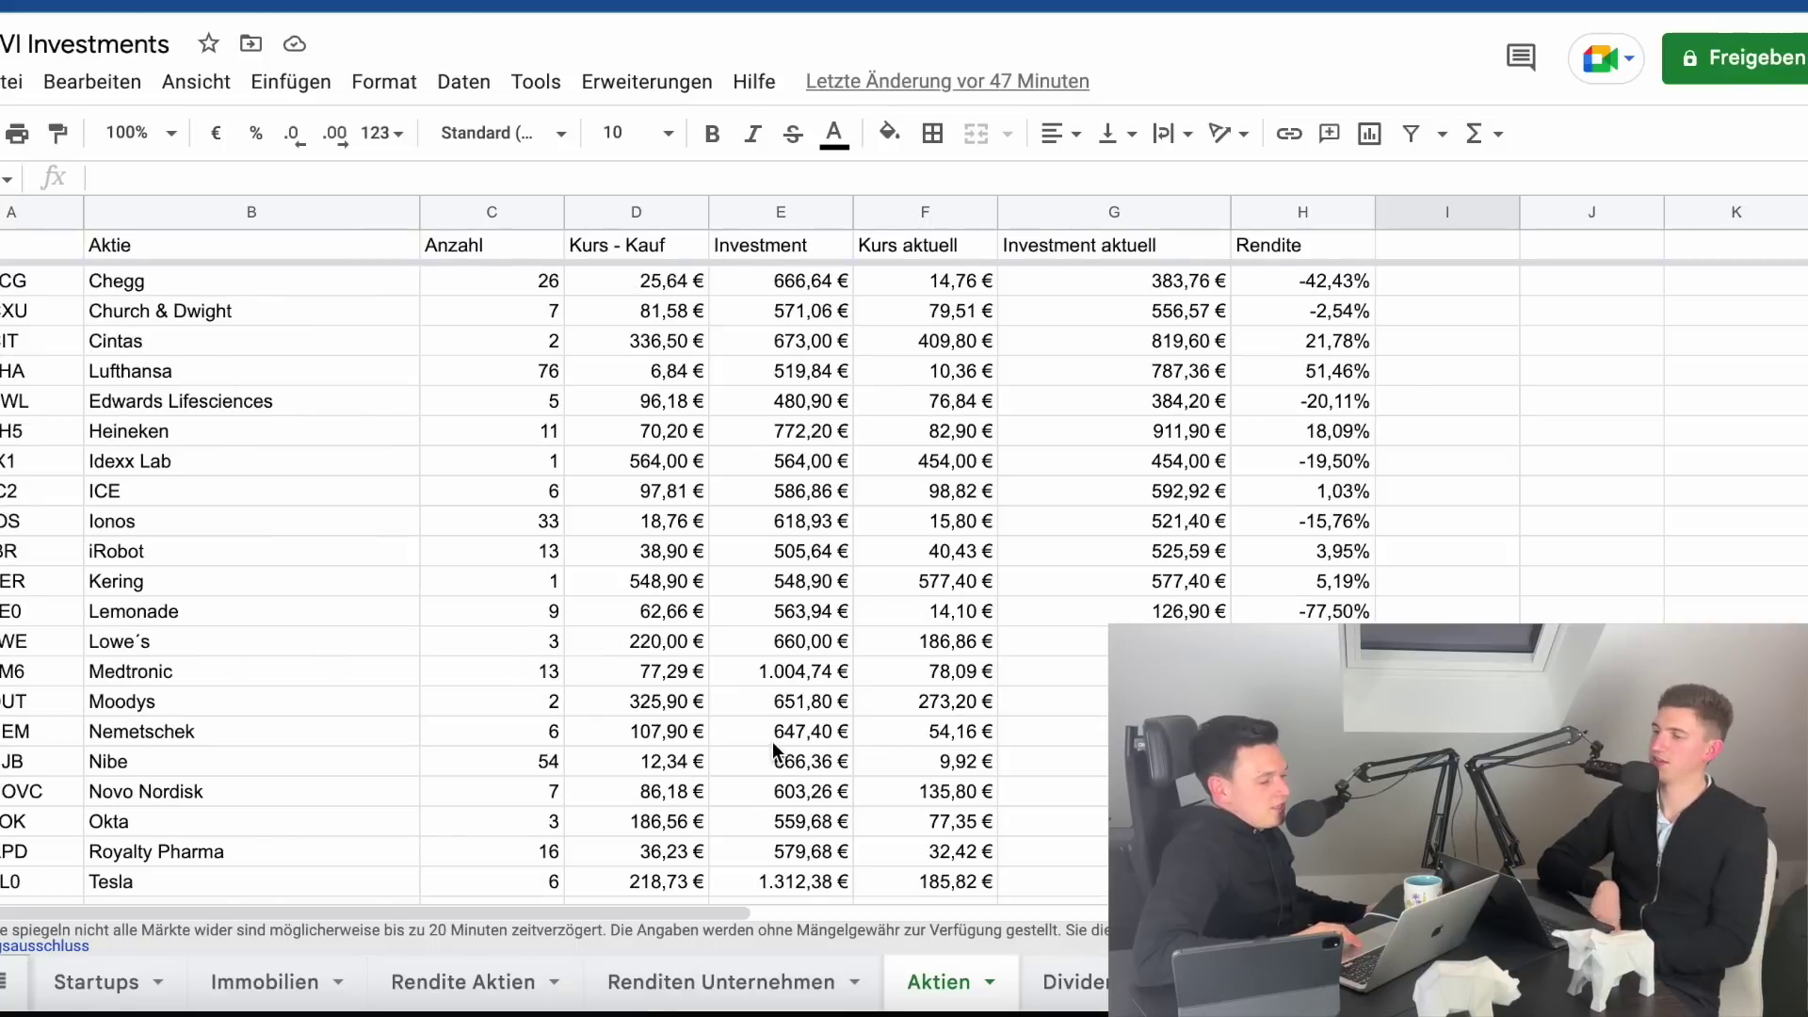
{"action": "scroll", "coordinate": [774, 751], "scroll_direction": "up", "scroll_amount": 2}
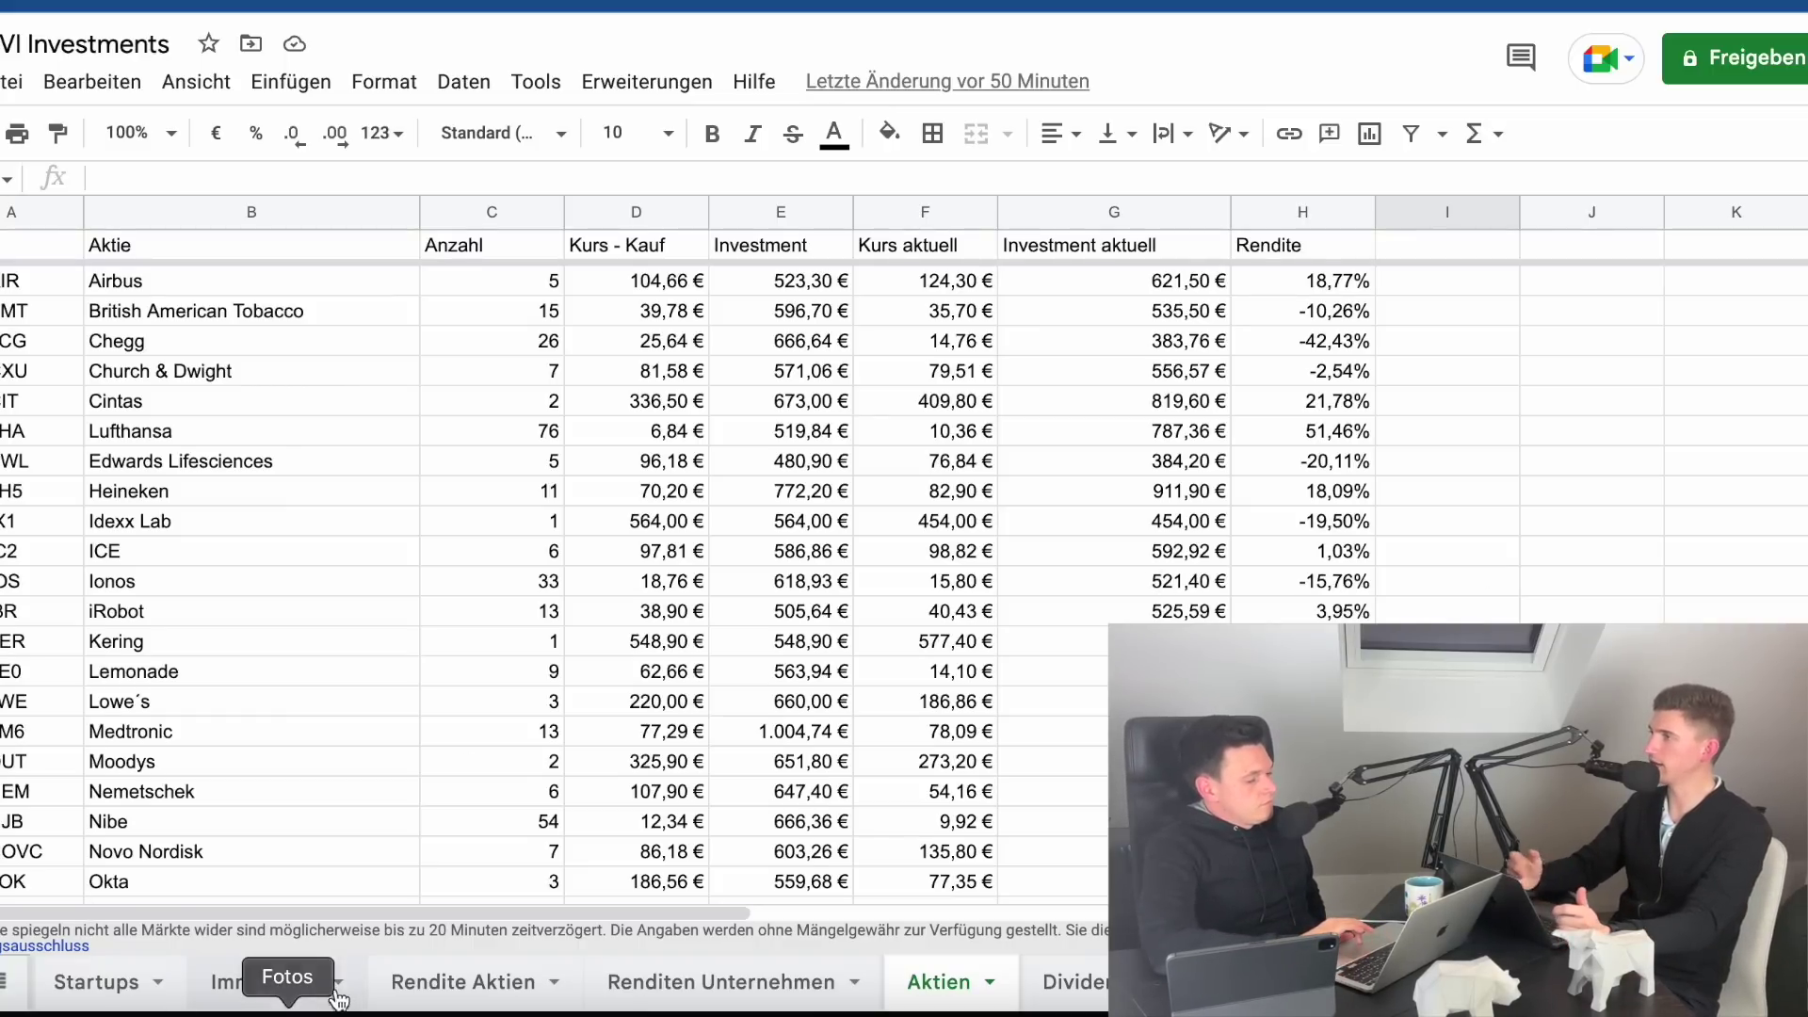
{"action": "scroll", "coordinate": [339, 994], "scroll_direction": "left", "scroll_amount": 5}
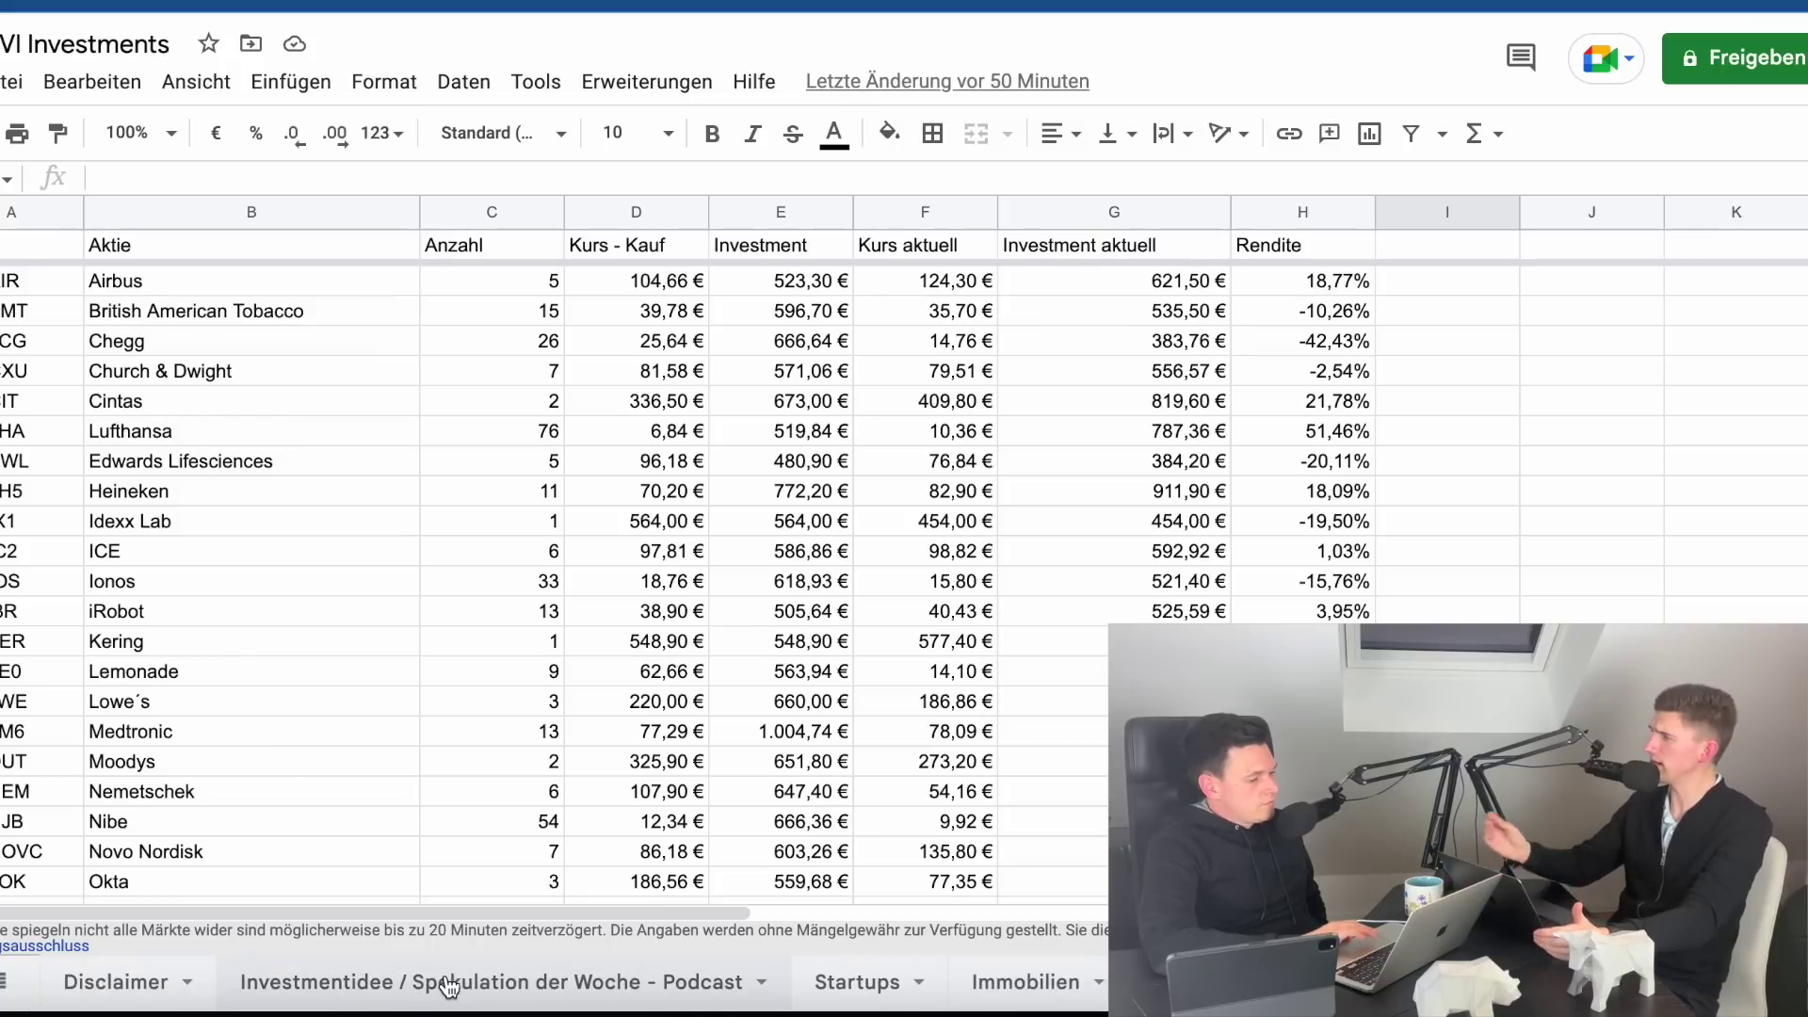
{"action": "left_click", "coordinate": [448, 986]}
{"action": "scroll", "coordinate": [488, 786], "scroll_direction": "down", "scroll_amount": 4}
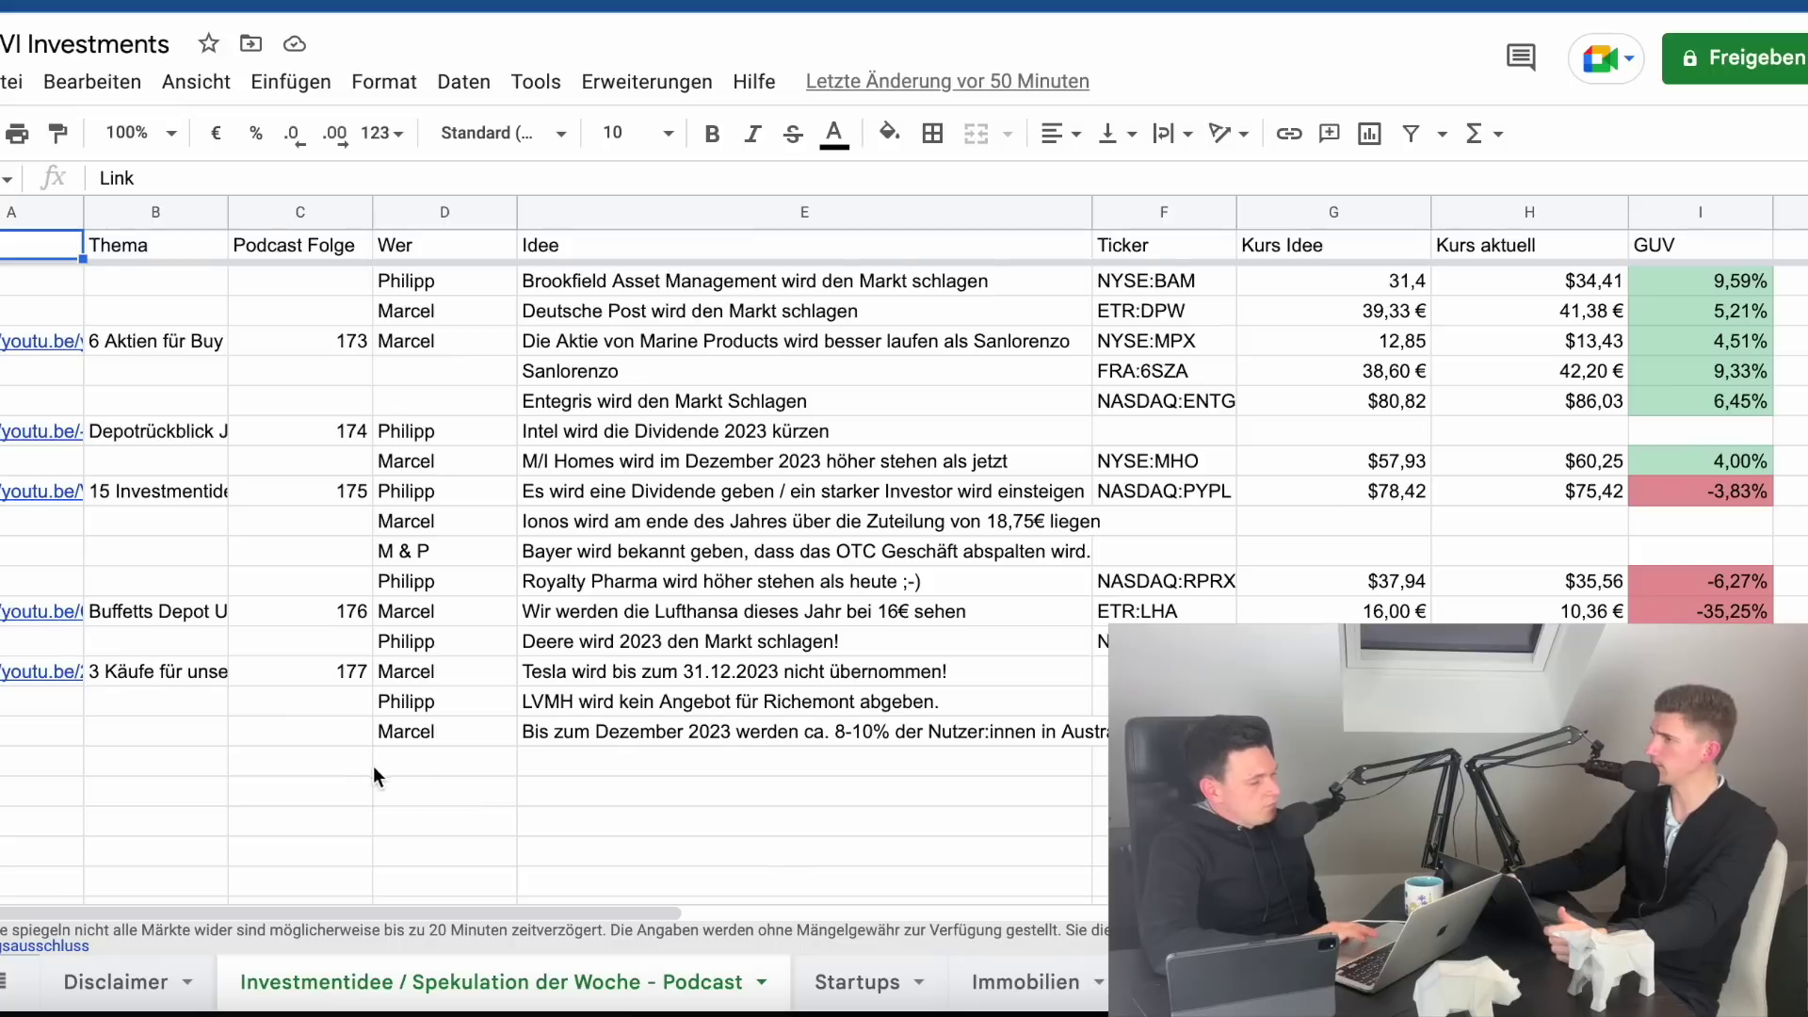
- Enter 178 as the Podcast Folge in the first empty row below the existing ideas
{"action": "left_click", "coordinate": [317, 762]}
{"action": "type", "text": "178"}
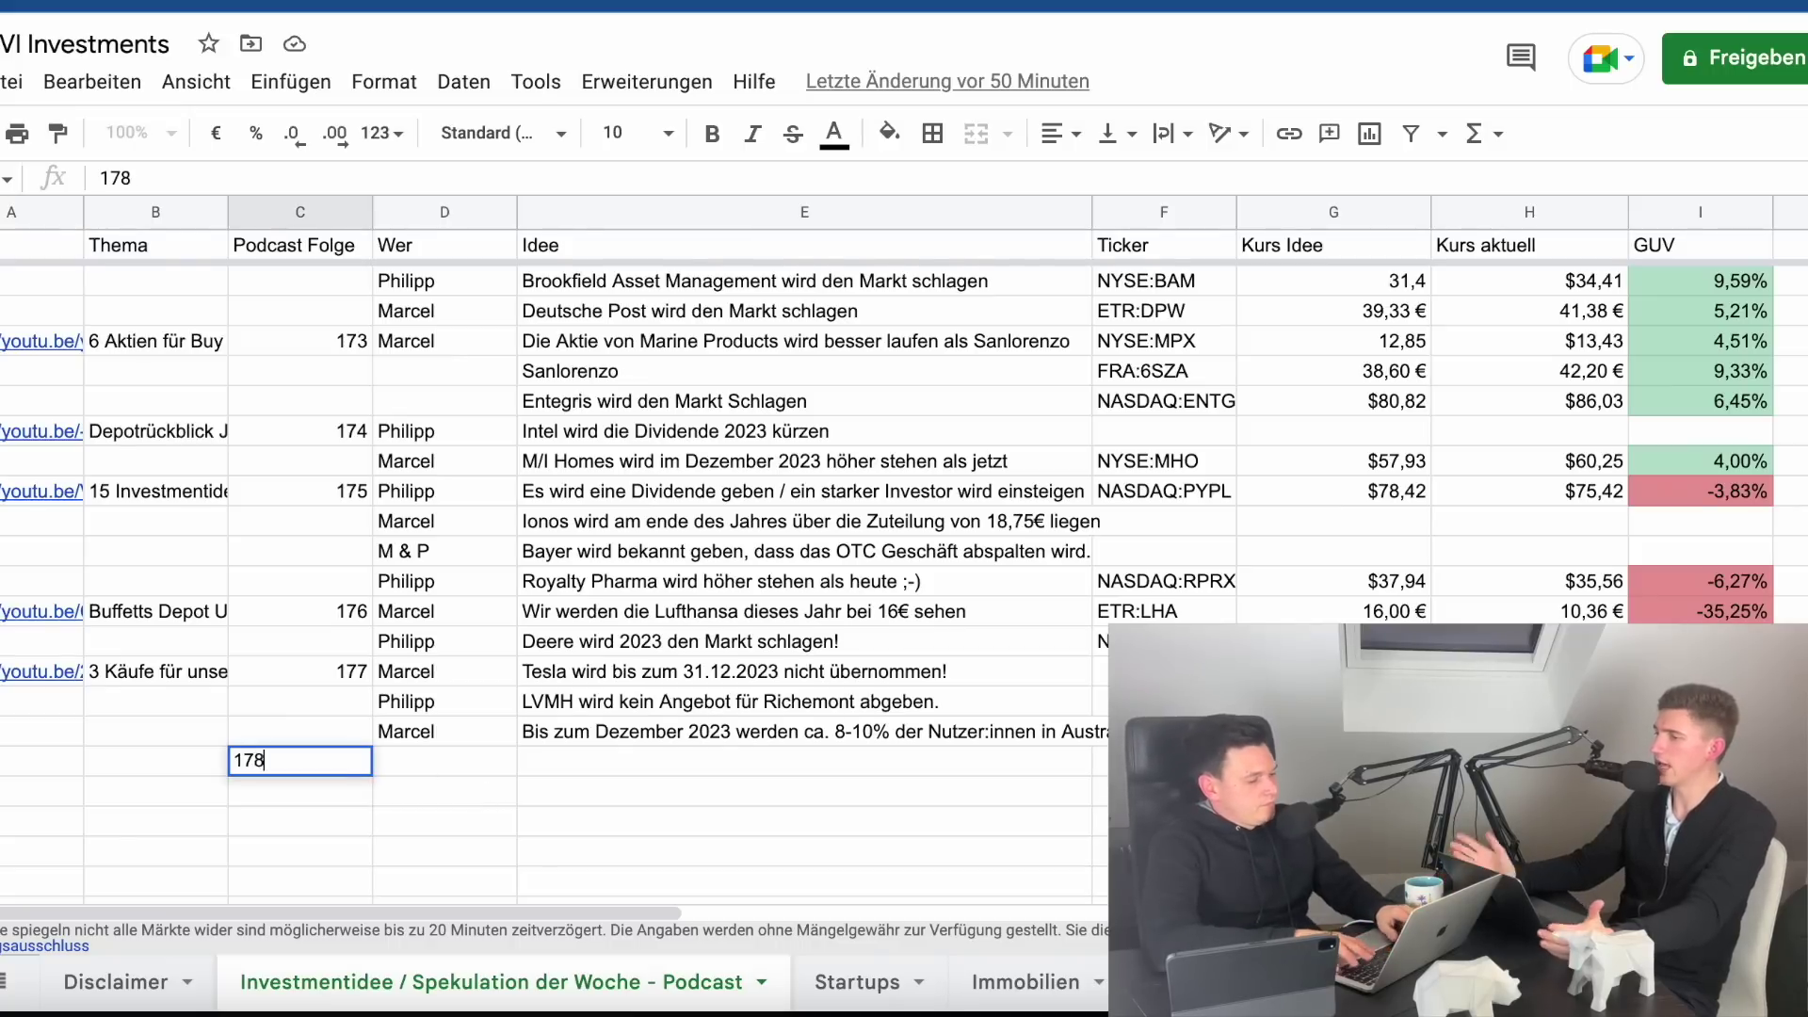
{"action": "key", "text": "Tab"}
- Enter "Depotrückblick Februar 2023" as the Thema for episode 178
{"action": "key", "text": "Left"}
{"action": "key", "text": "Left"}
{"action": "type", "text": "Depotrü"}
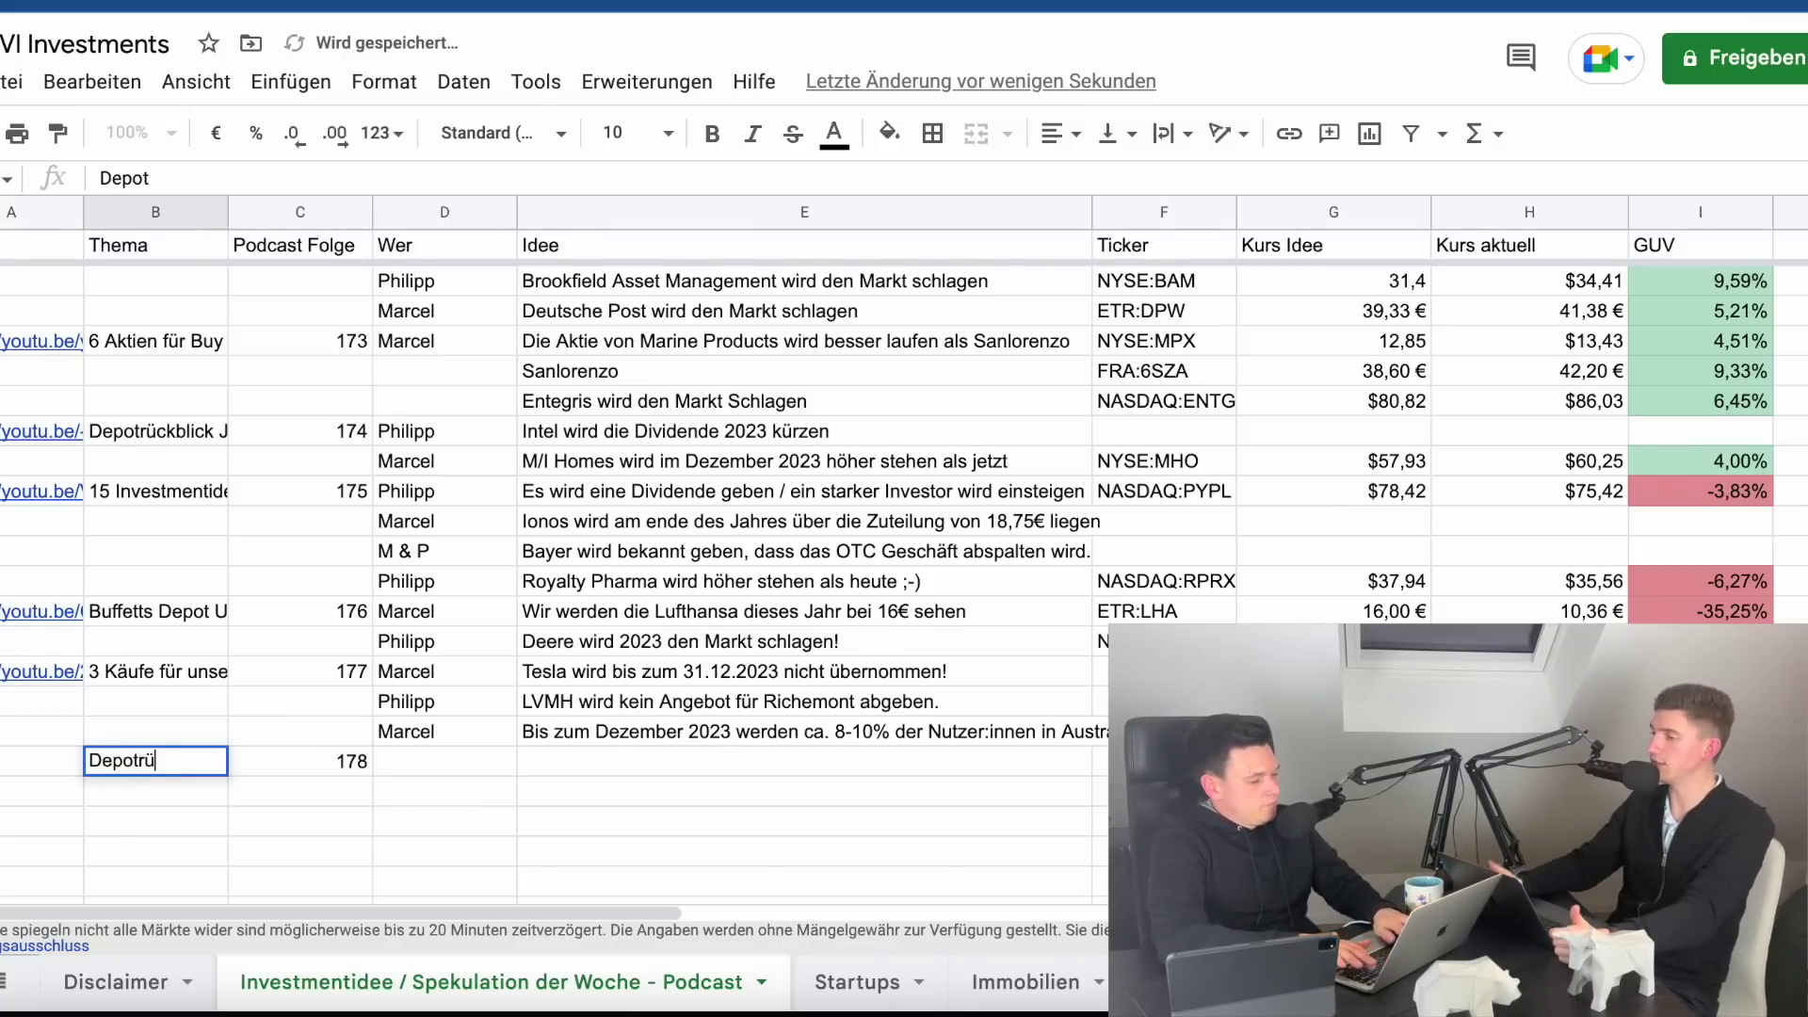
{"action": "type", "text": "ckblick Farbae"}
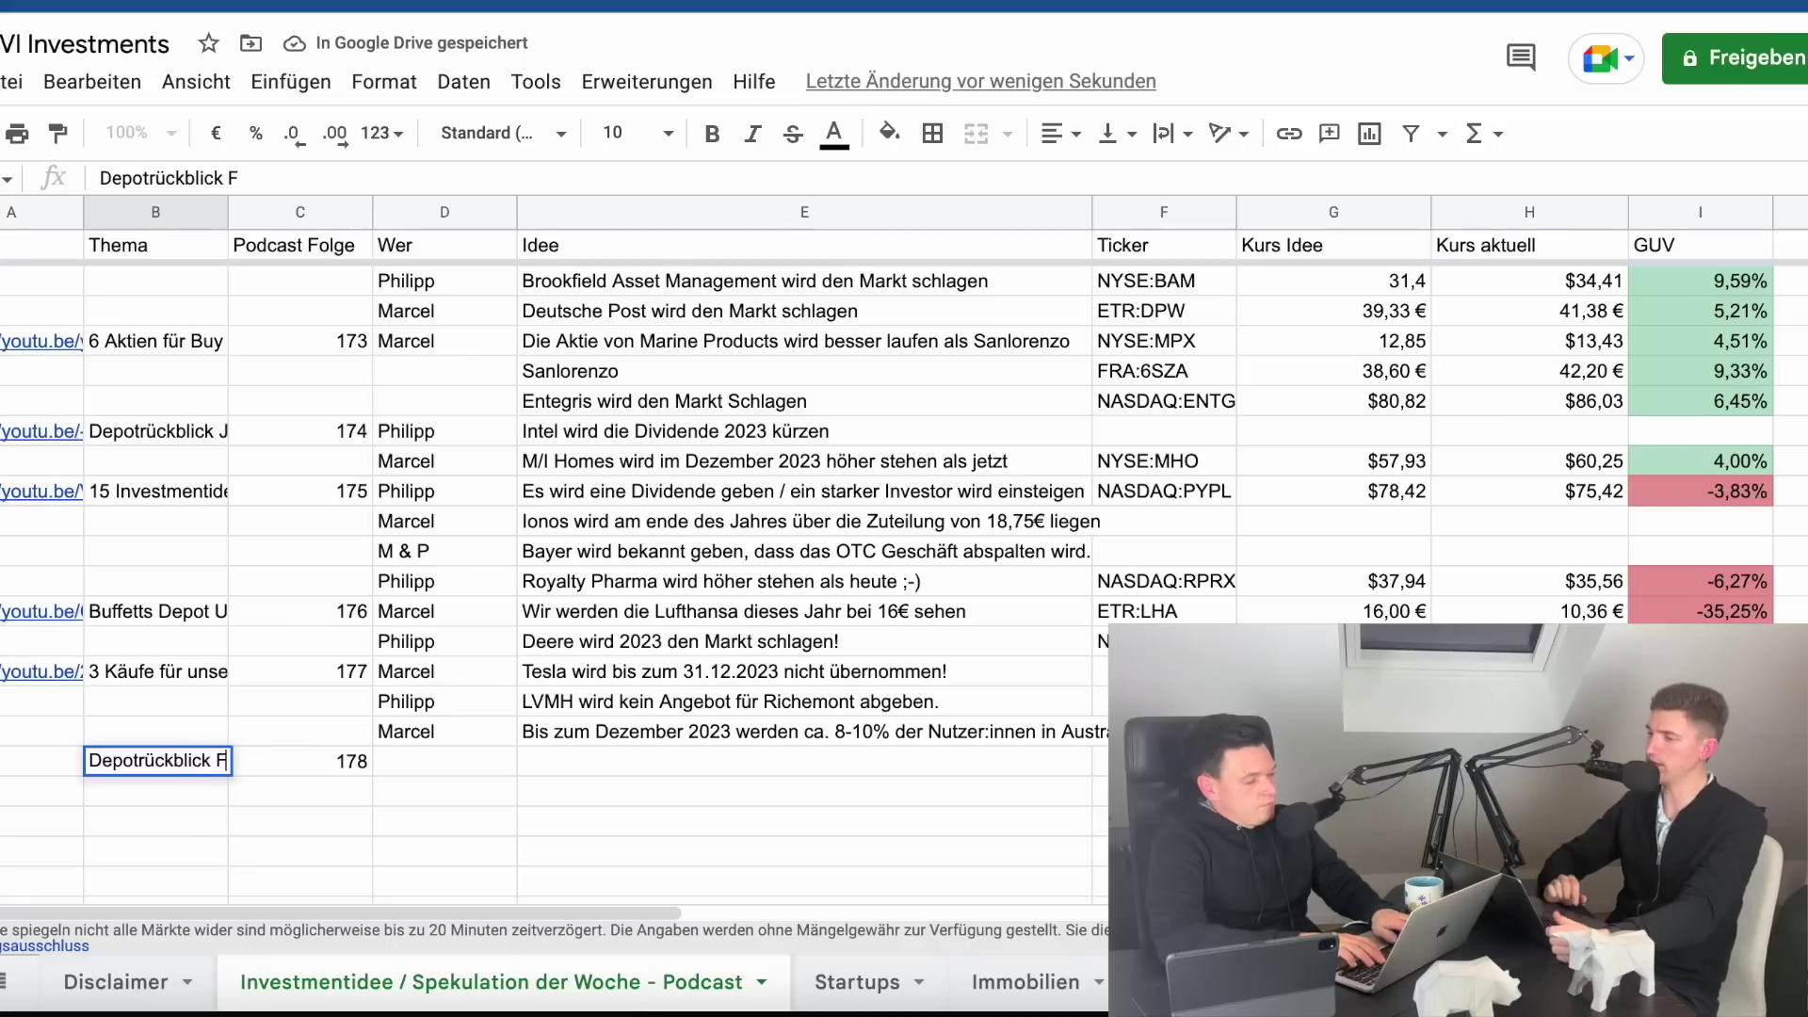
{"action": "key", "text": "BackSpace"}
{"action": "key", "text": "BackSpace"}
{"action": "key", "text": "BackSpace"}
{"action": "key", "text": "BackSpace"}
{"action": "key", "text": "BackSpace"}
{"action": "key", "text": "BackSpace"}
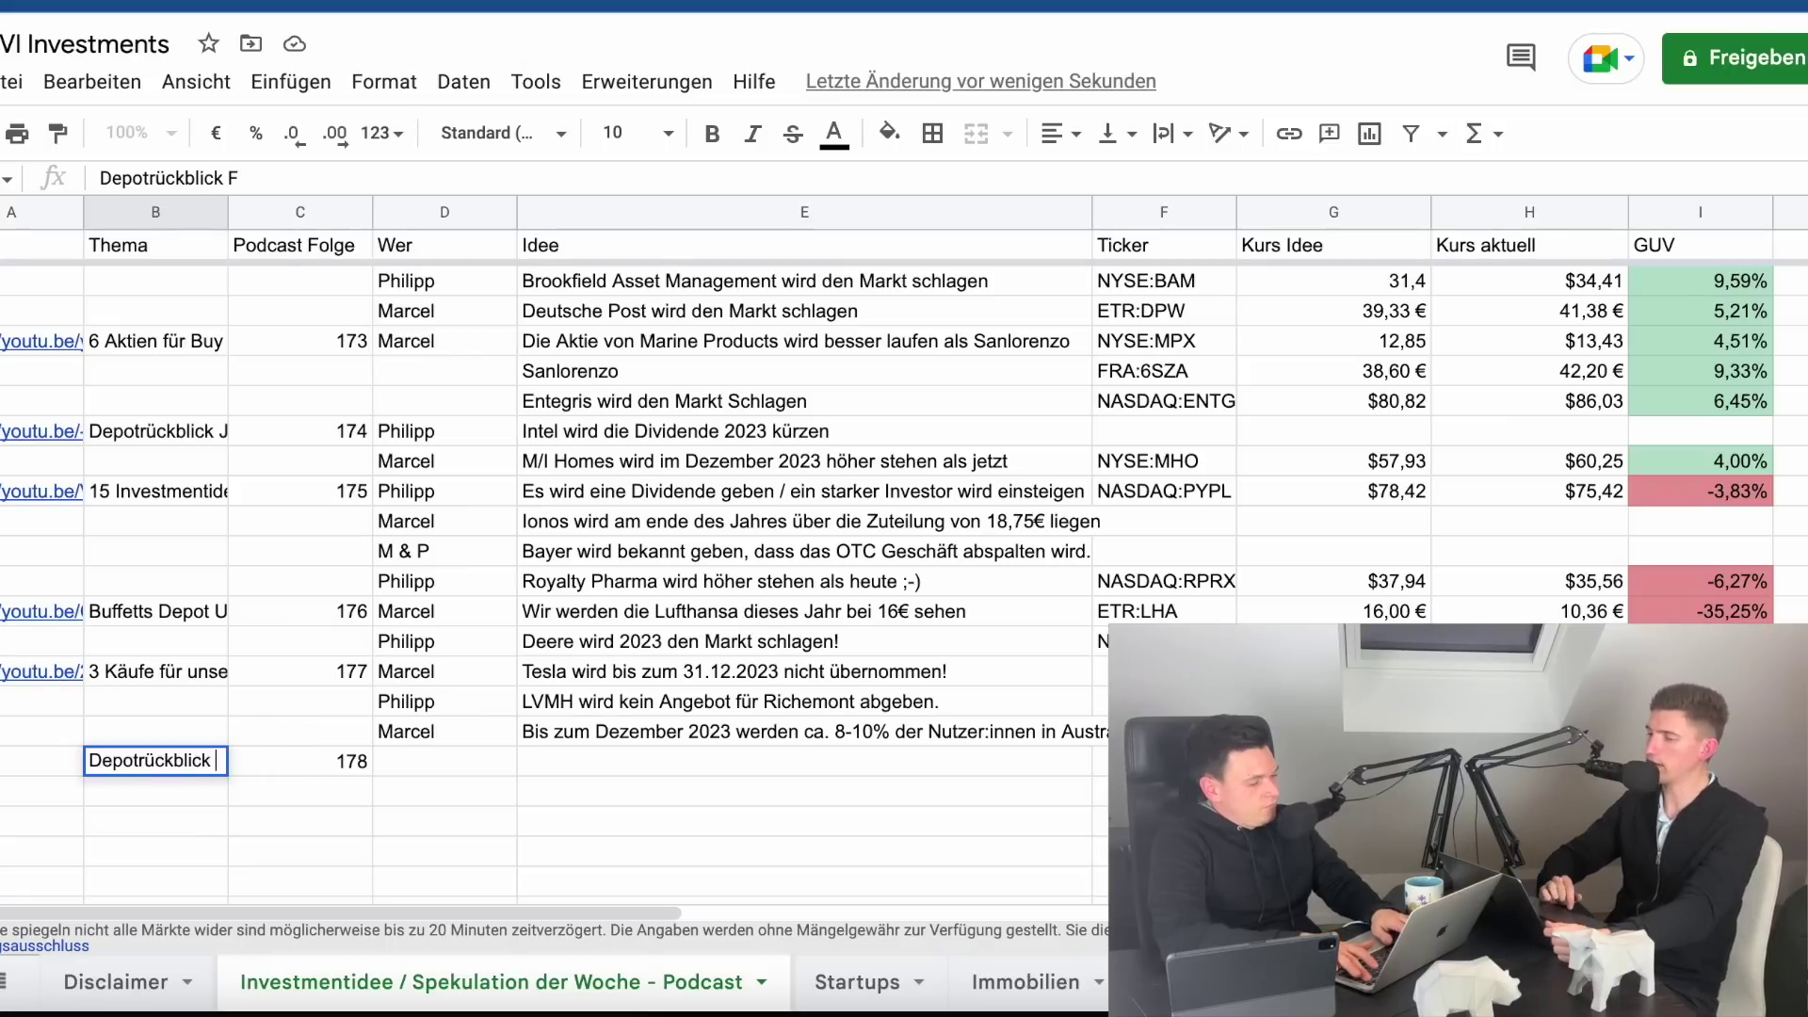
{"action": "type", "text": "Februar 2023"}
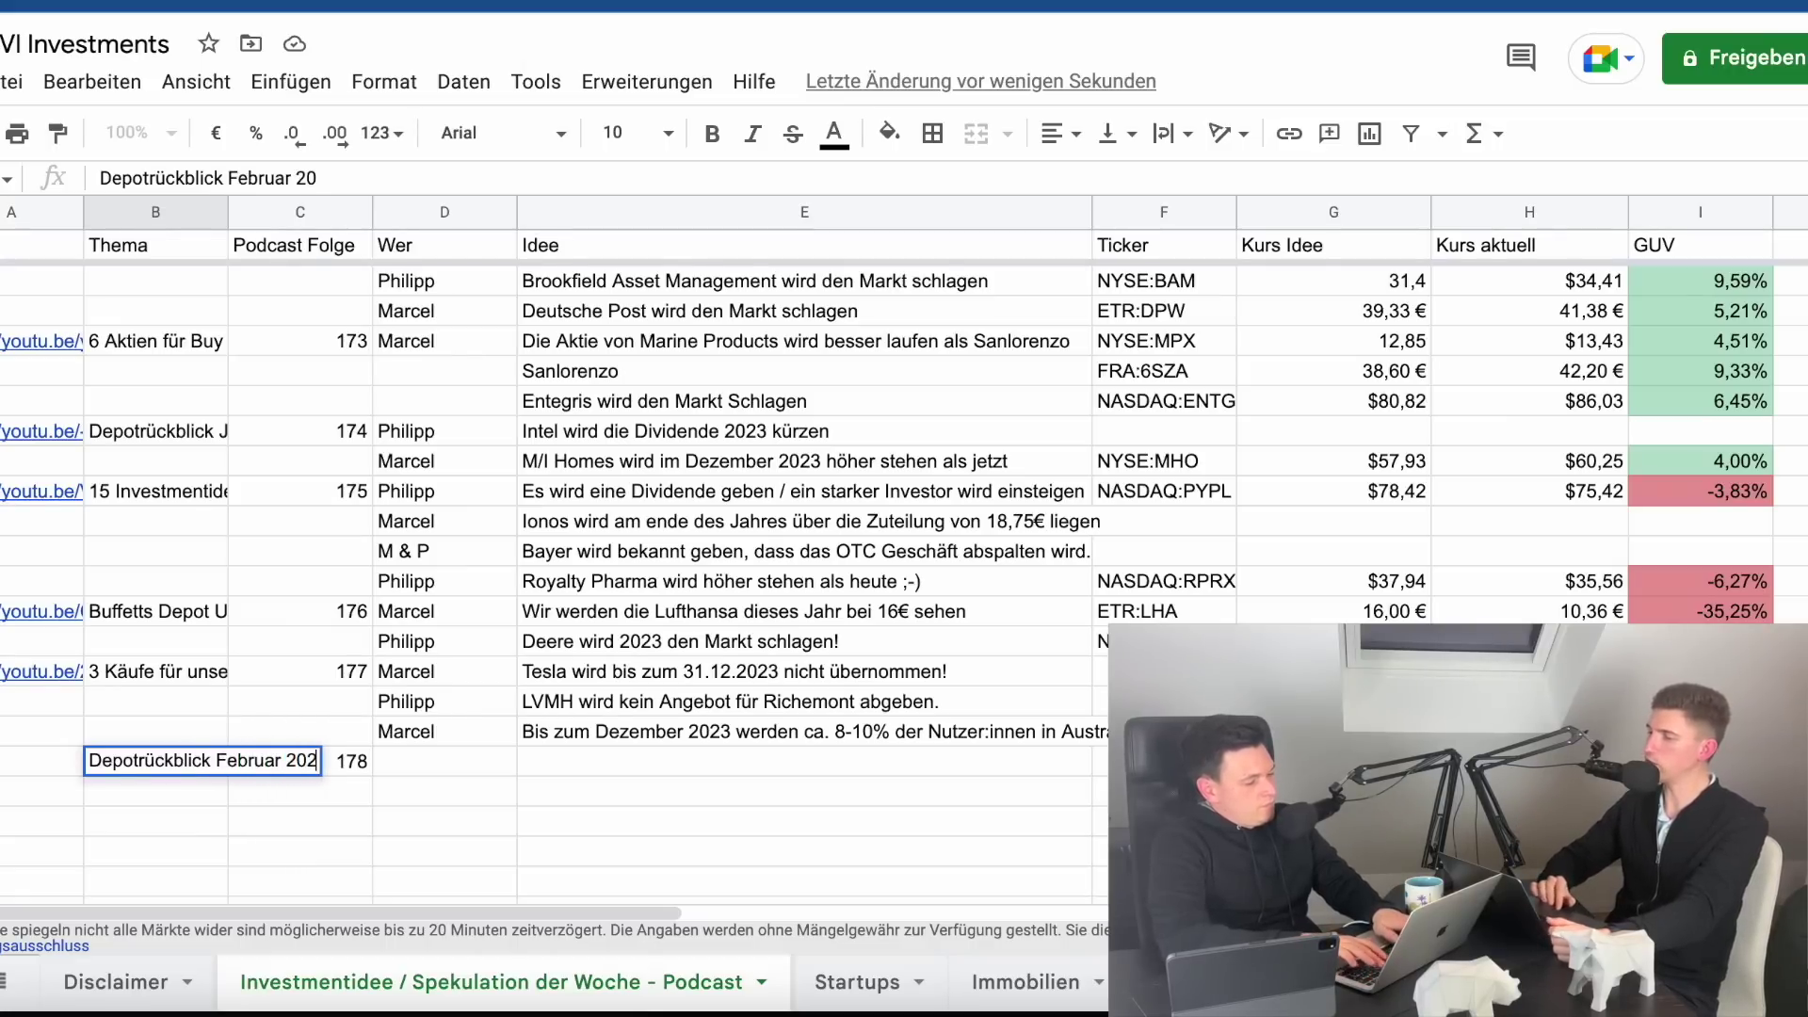
{"action": "key", "text": "Tab"}
- Enter the presenter's first name under Wer in the episode 178 row
{"action": "key", "text": "Tab"}
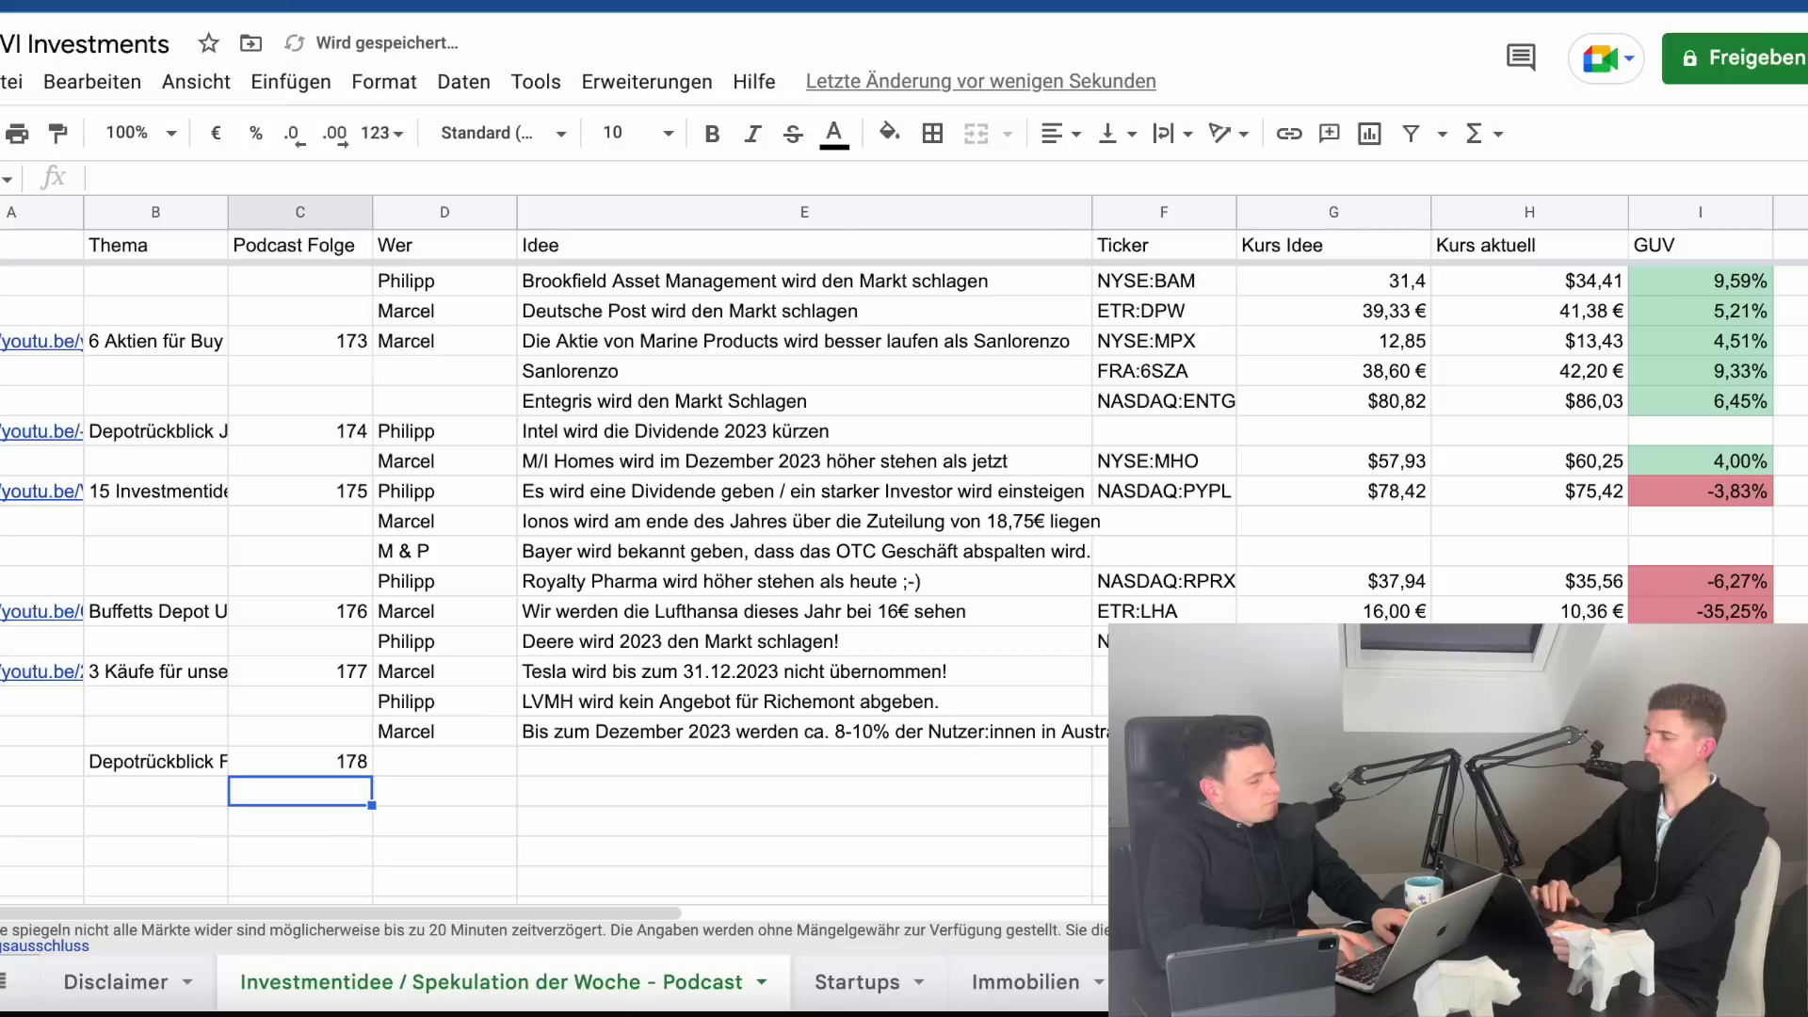
{"action": "type", "text": "Philipp"}
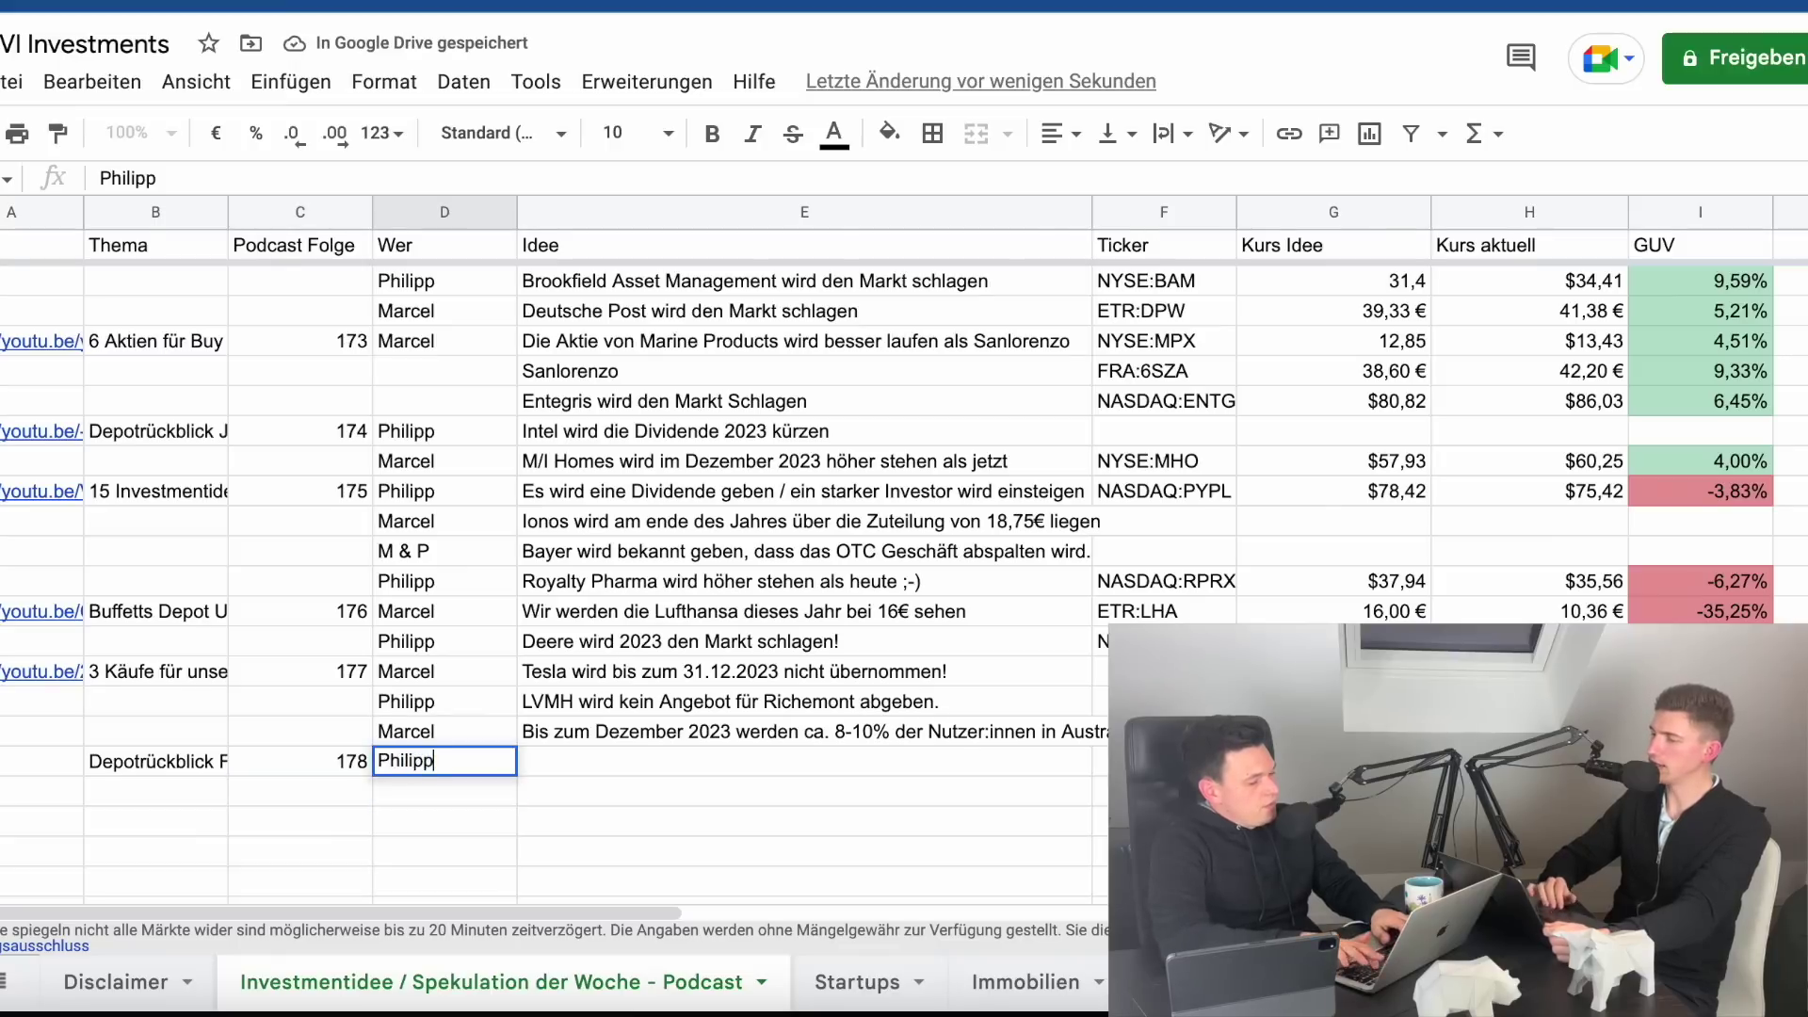
{"action": "key", "text": "Tab"}
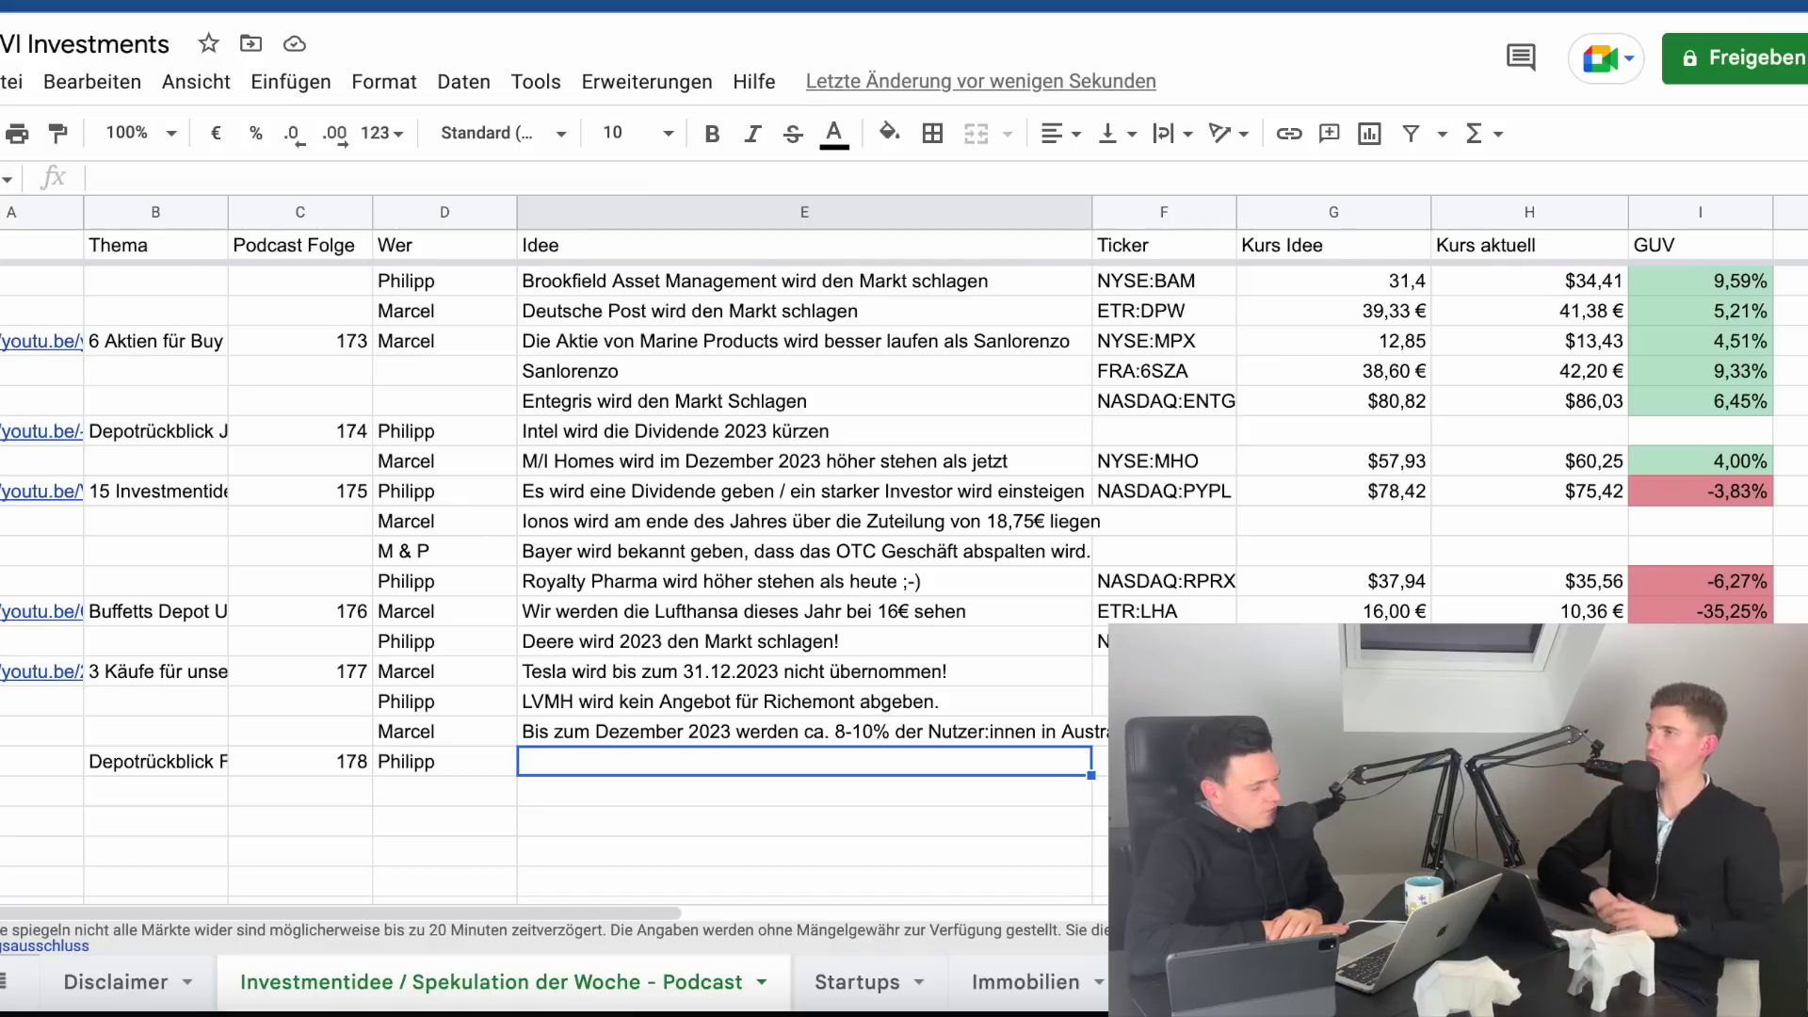
{"action": "type", "text": "Lu"}
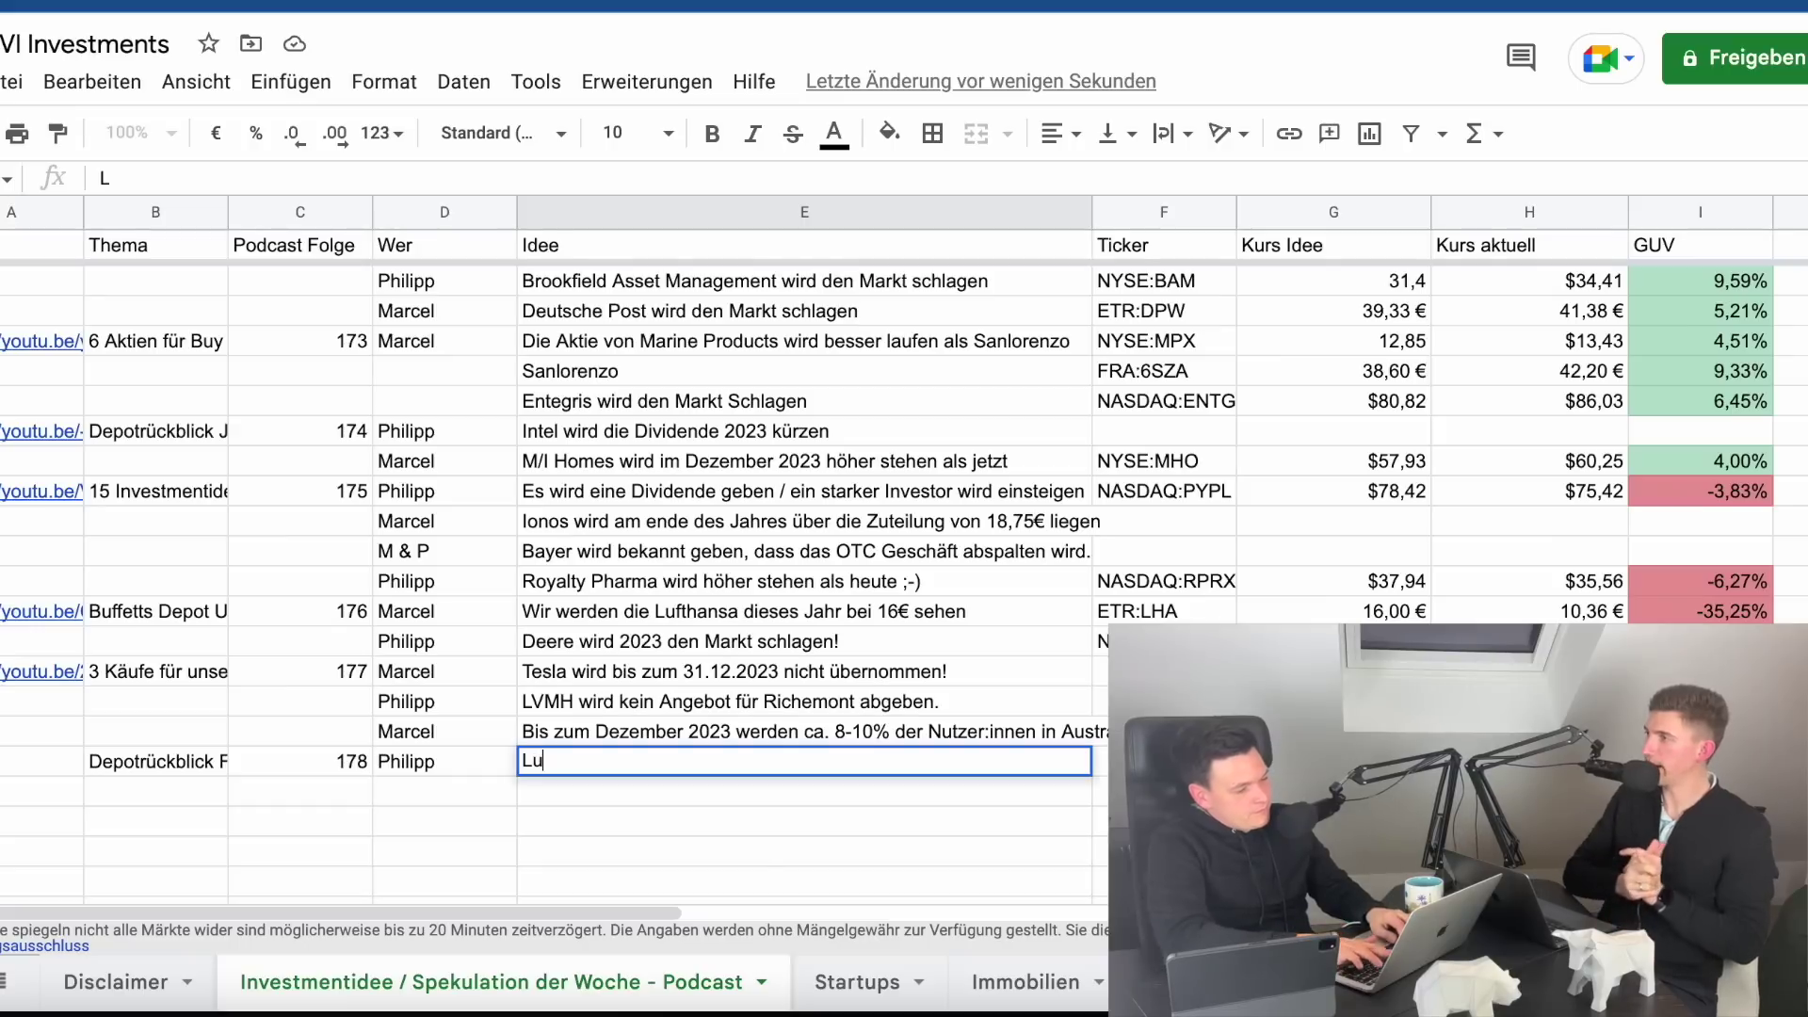
{"action": "type", "text": "fthansa"}
{"action": "key", "text": "ctrl+a"}
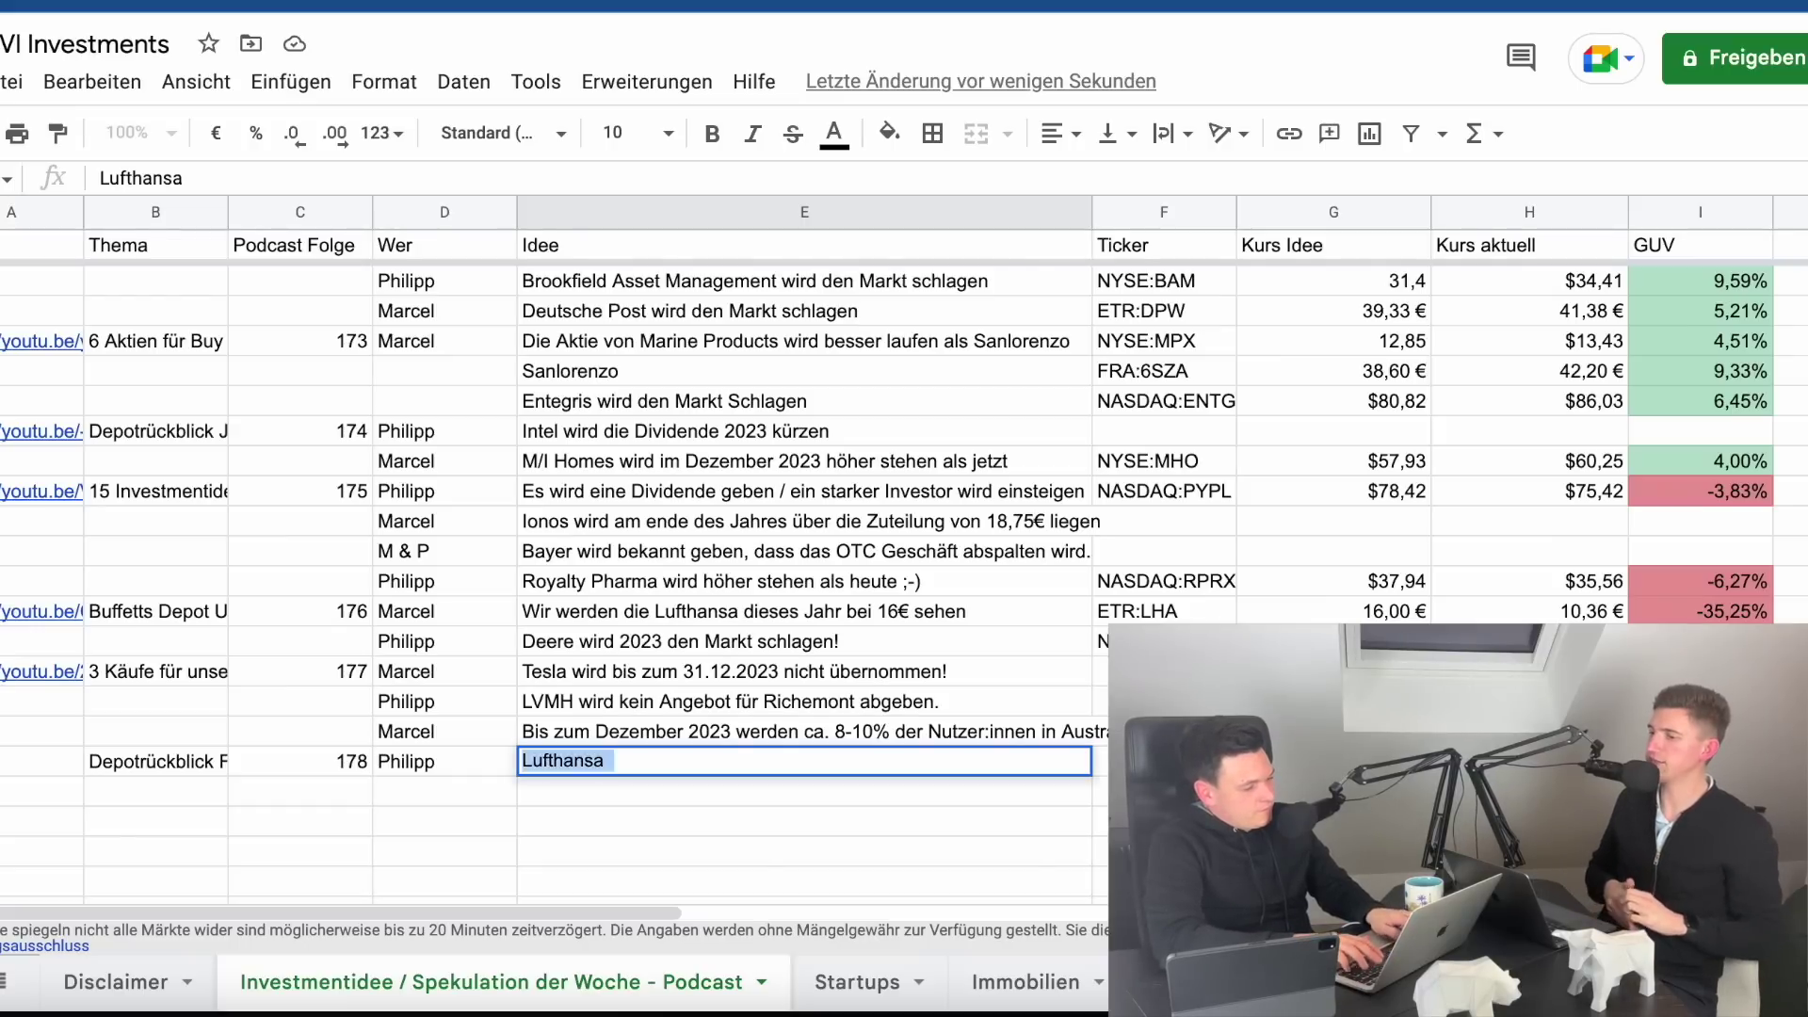
{"action": "key", "text": "BackSpace"}
{"action": "type", "text": "Di"}
{"action": "key", "text": "BackSpace"}
{"action": "key", "text": "BackSpace"}
- Enter "Die Lufthansa wird ende 2023 höher stehen als heute" as the Idee for episode 178
{"action": "type", "text": "Die Lufthansa"}
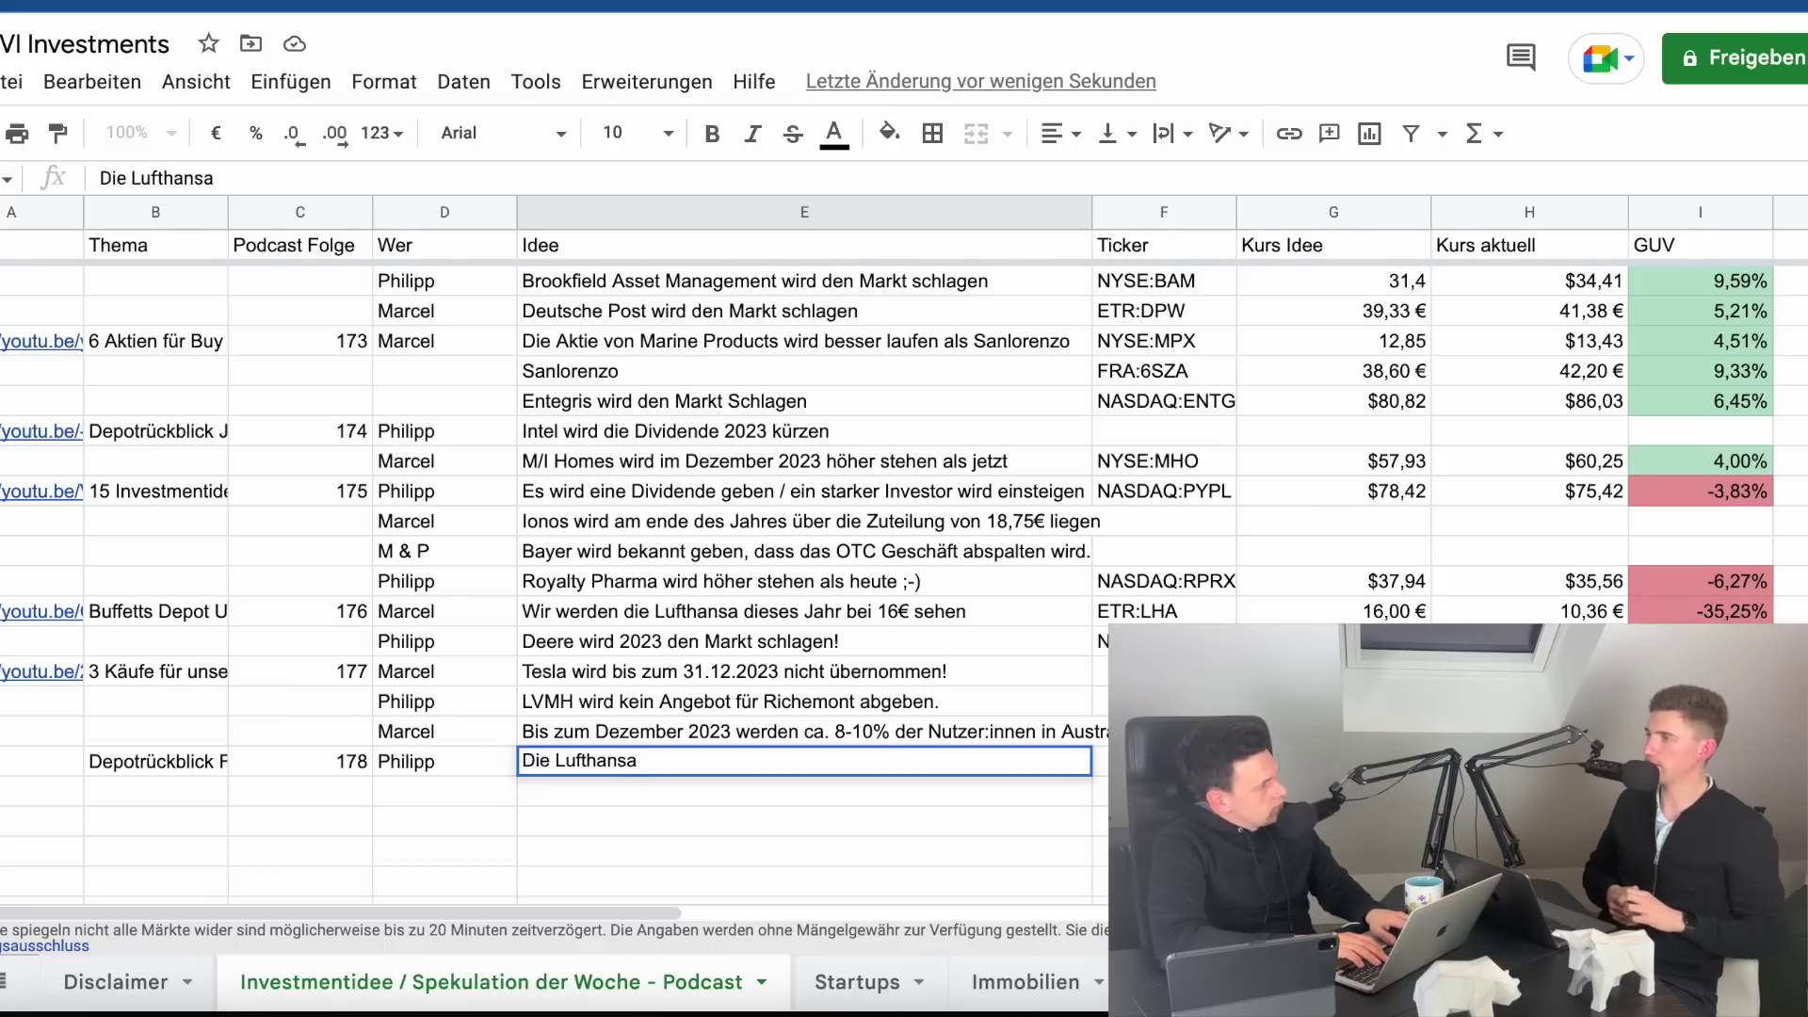
{"action": "type", "text": "wird "}
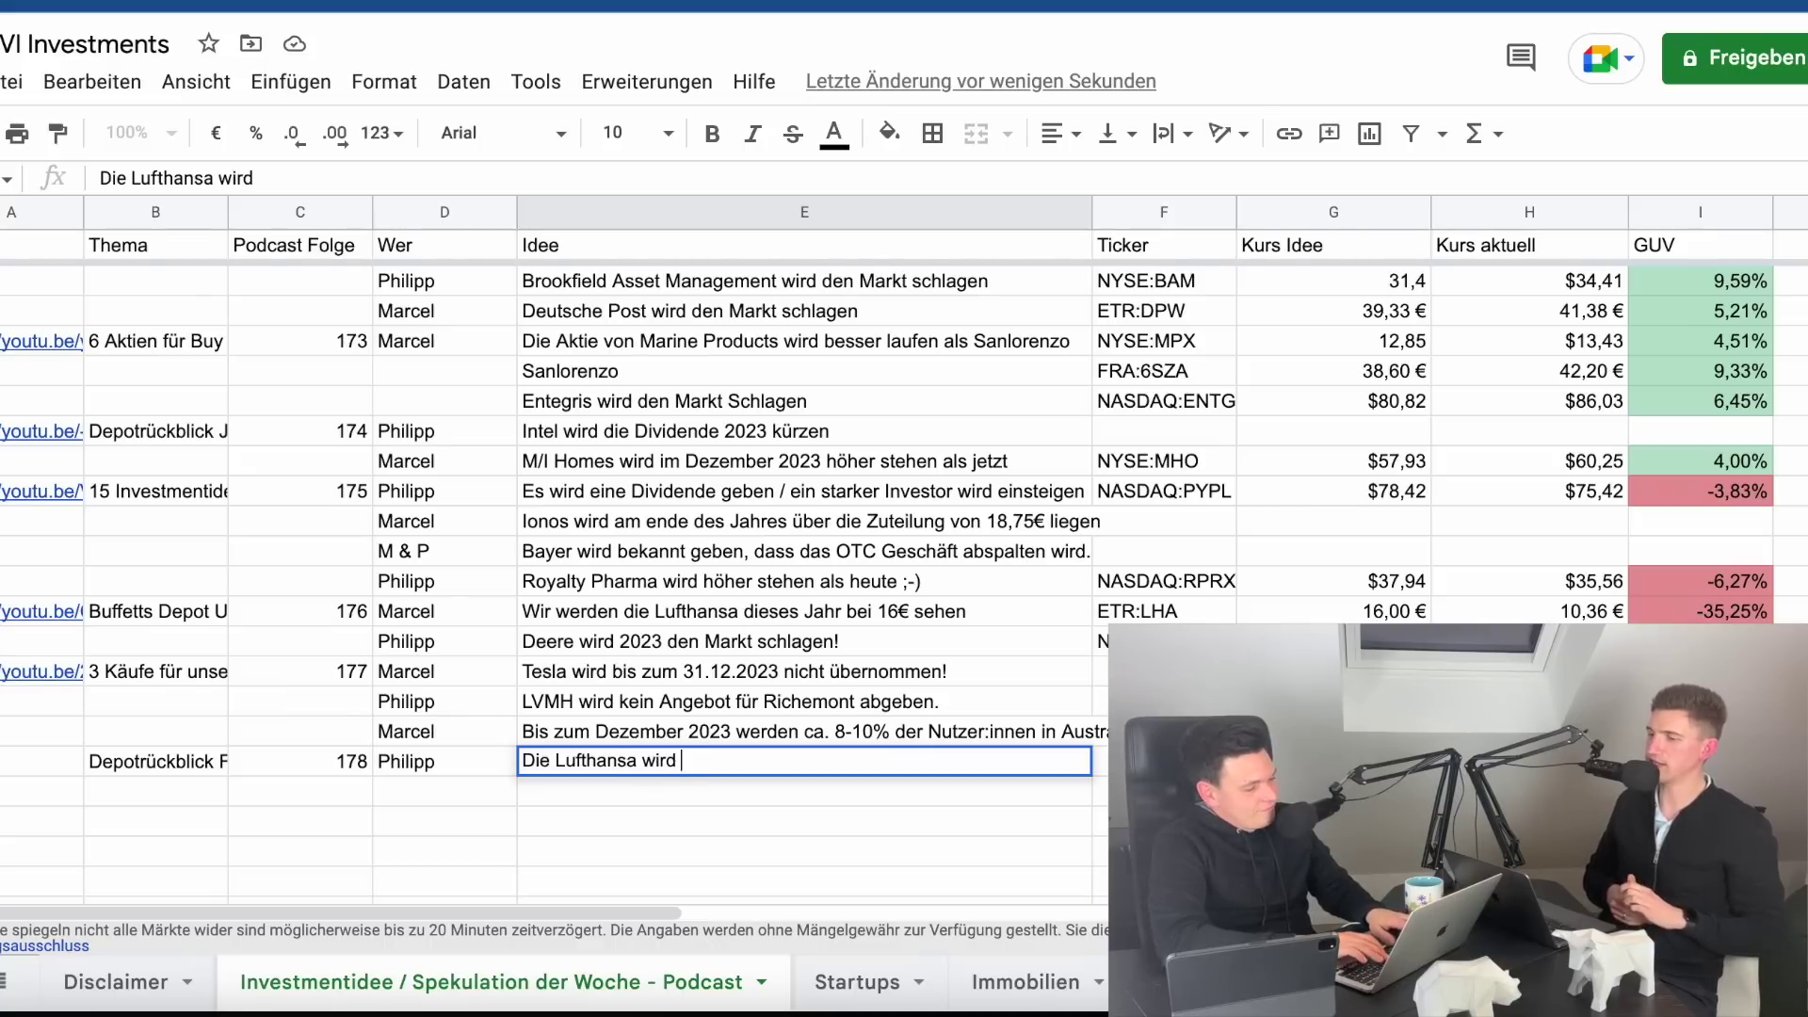
{"action": "type", "text": "ende 2"}
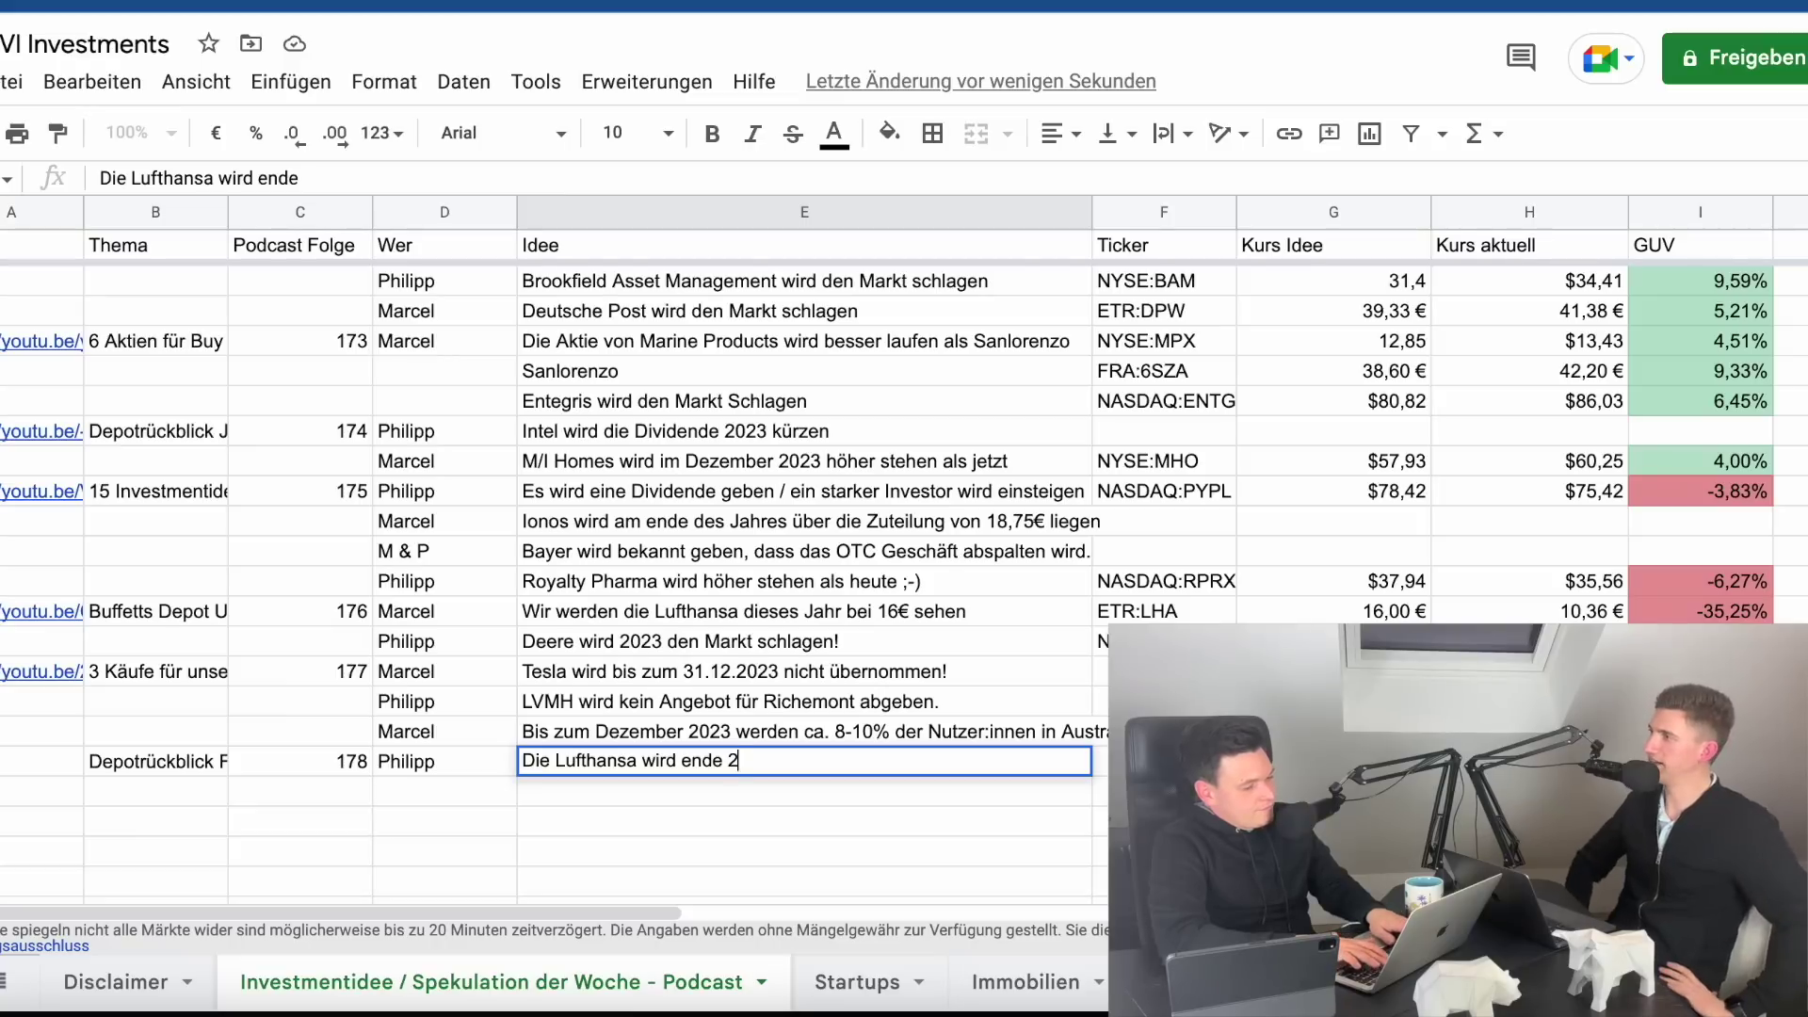
{"action": "type", "text": "023 höher stehen als heute"}
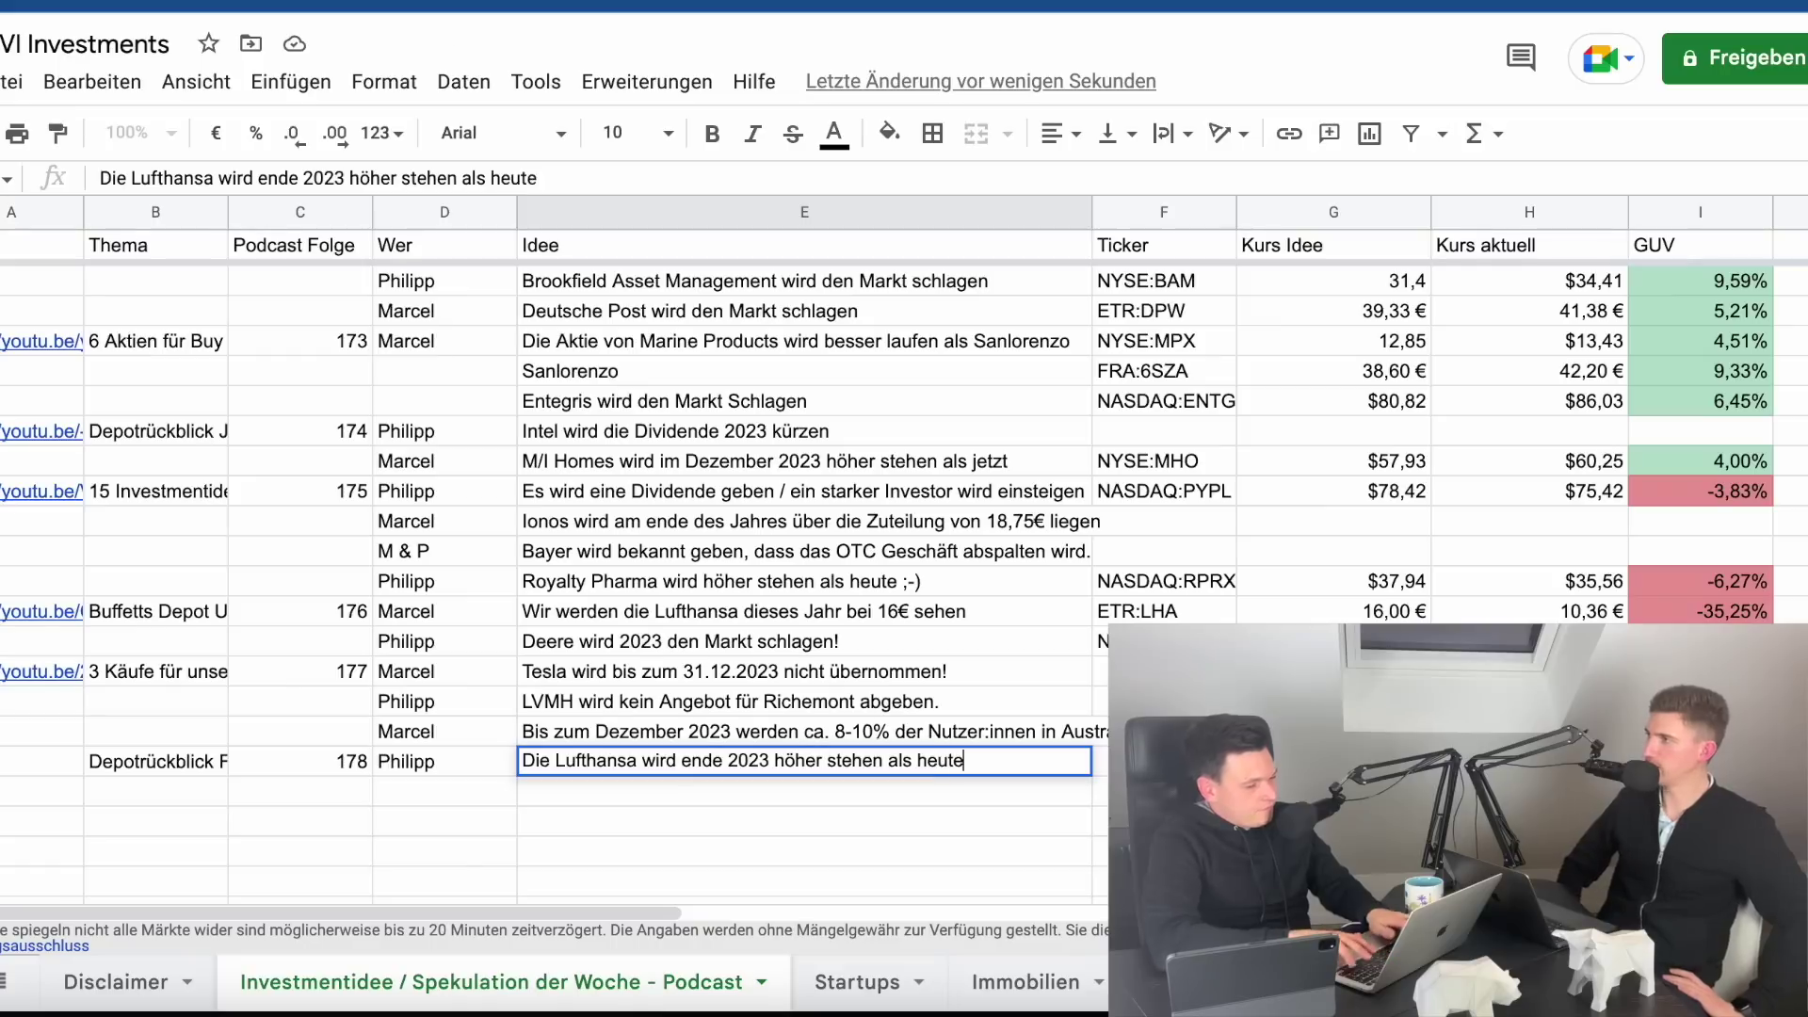
{"action": "key", "text": "Tab"}
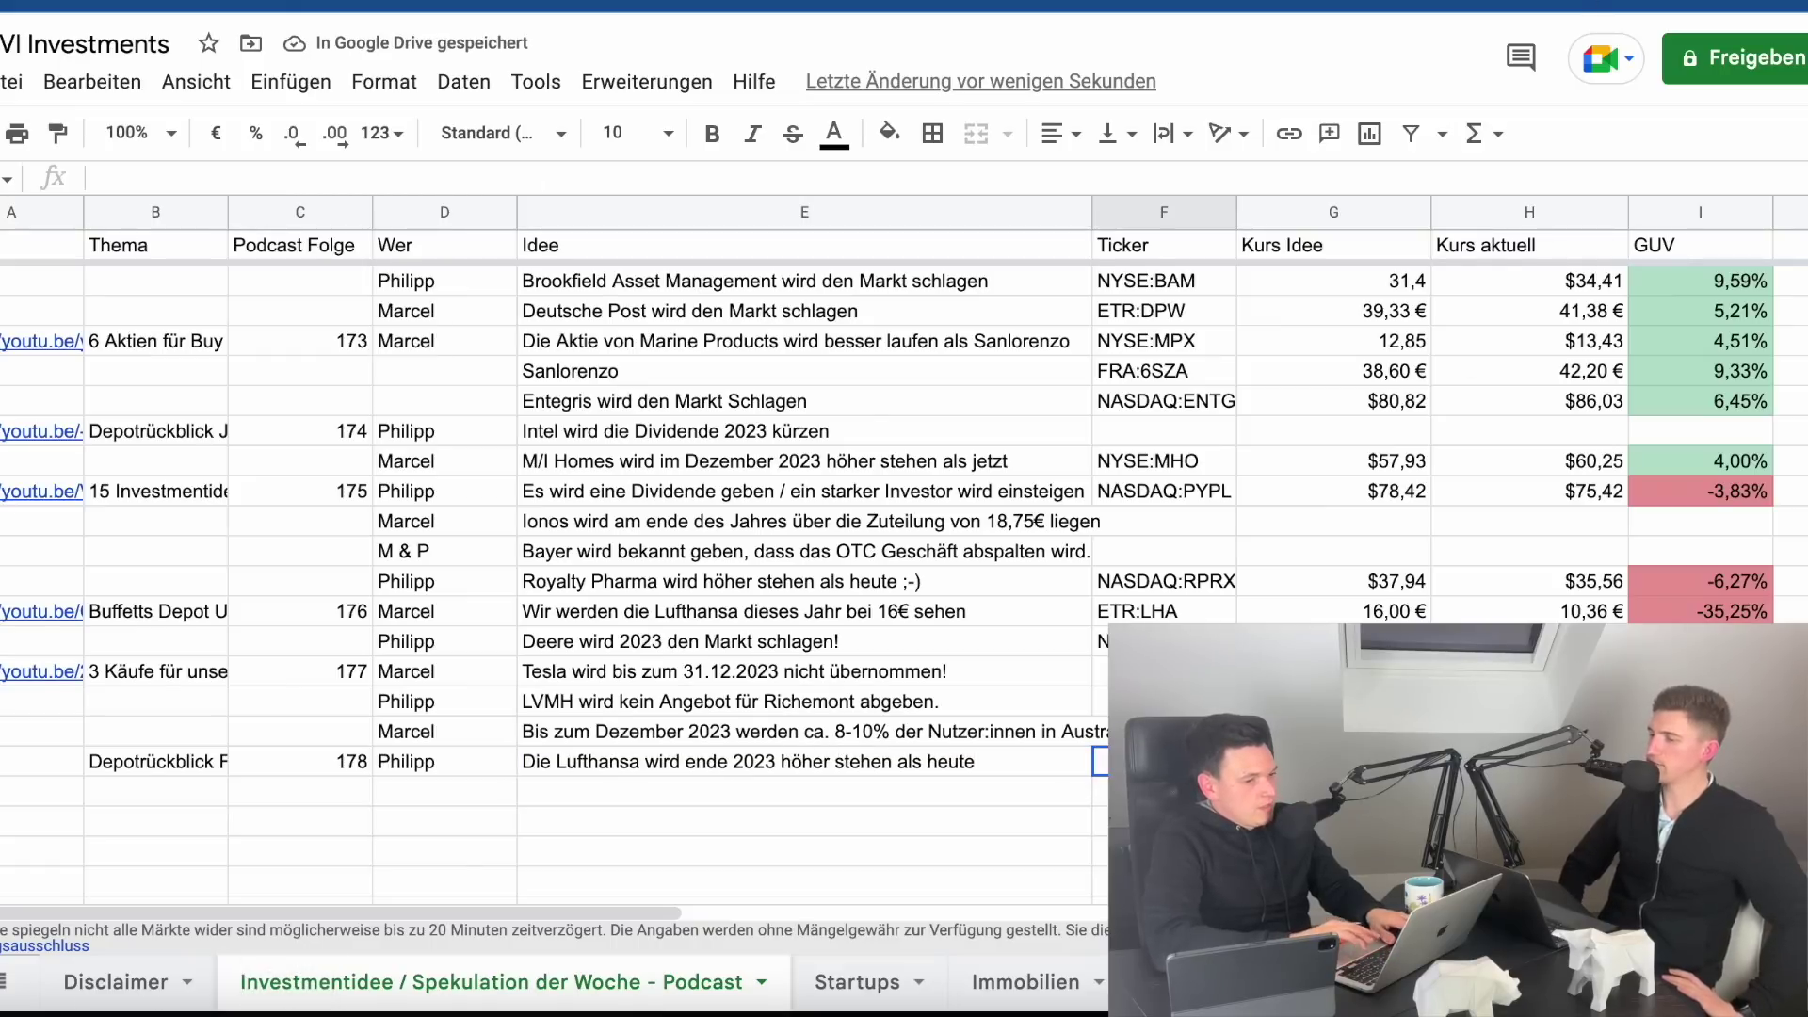
- Switch to Google Finanzen and look up Lufthansa, picking its Xetra listing LHA : ETR (DE)
{"action": "key", "text": "ctrl+Tab"}
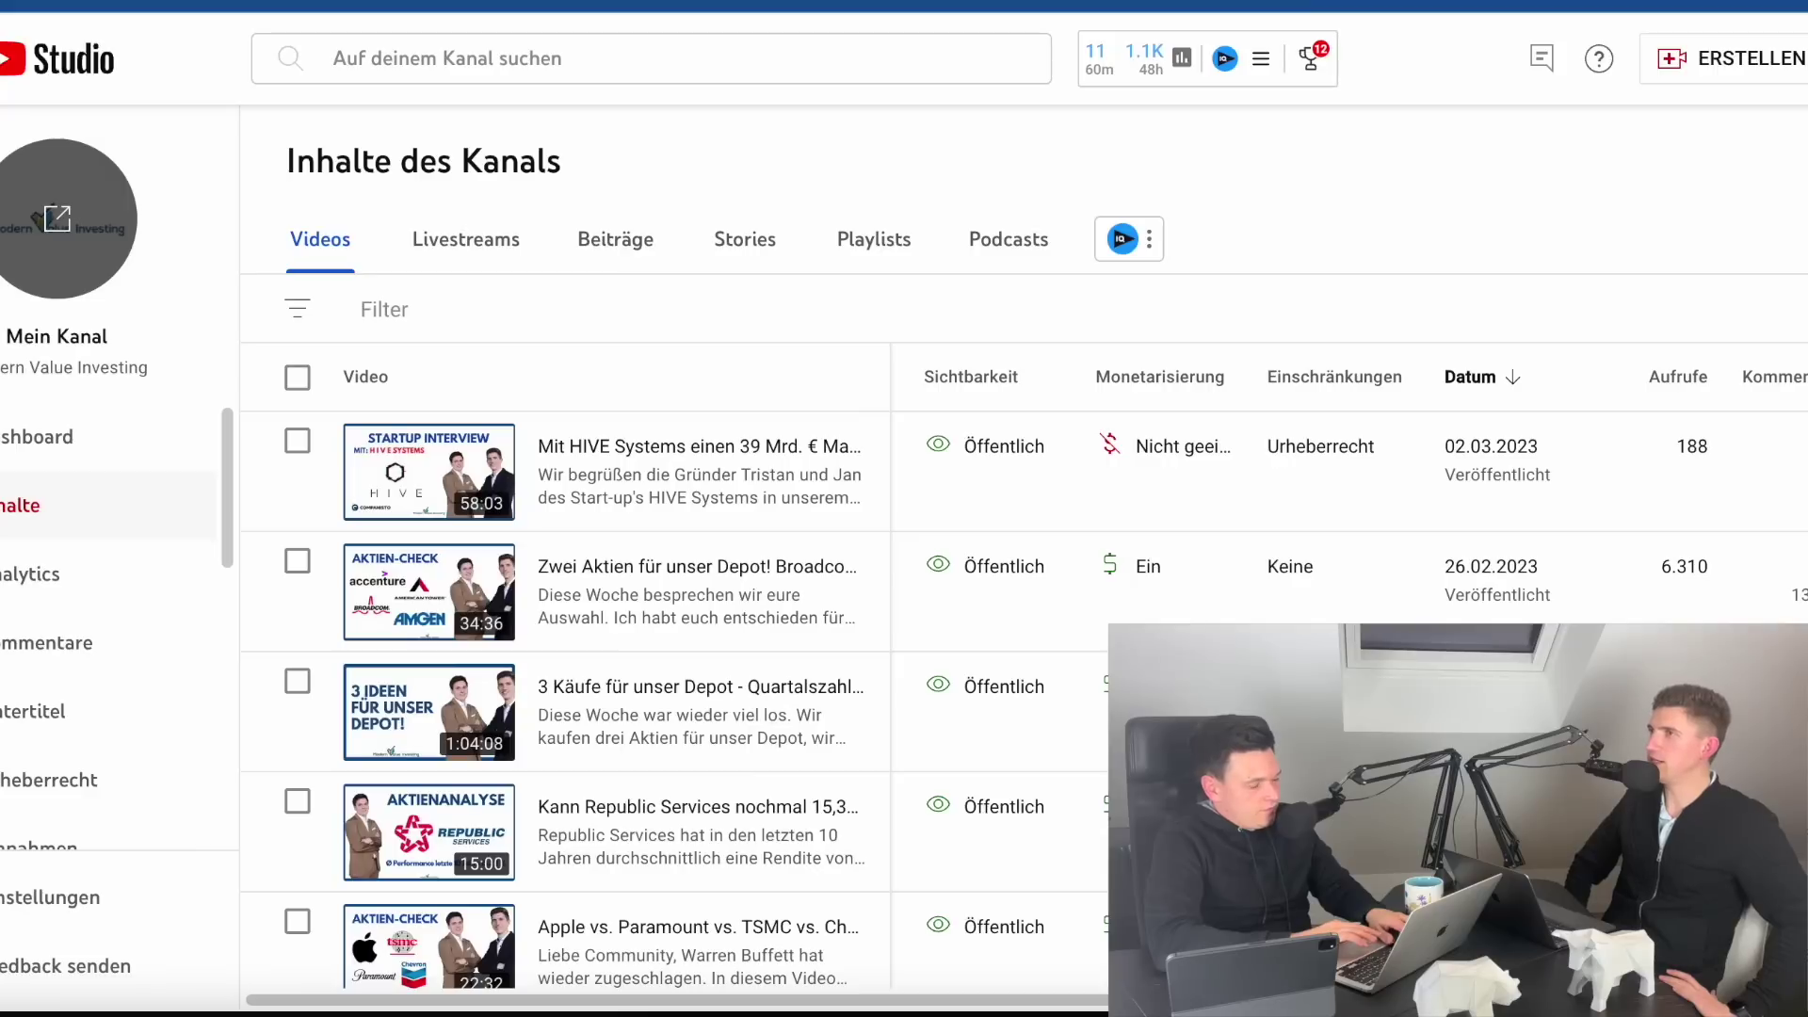
{"action": "key", "text": "ctrl+l"}
{"action": "type", "text": "go"}
{"action": "key", "text": "Escape"}
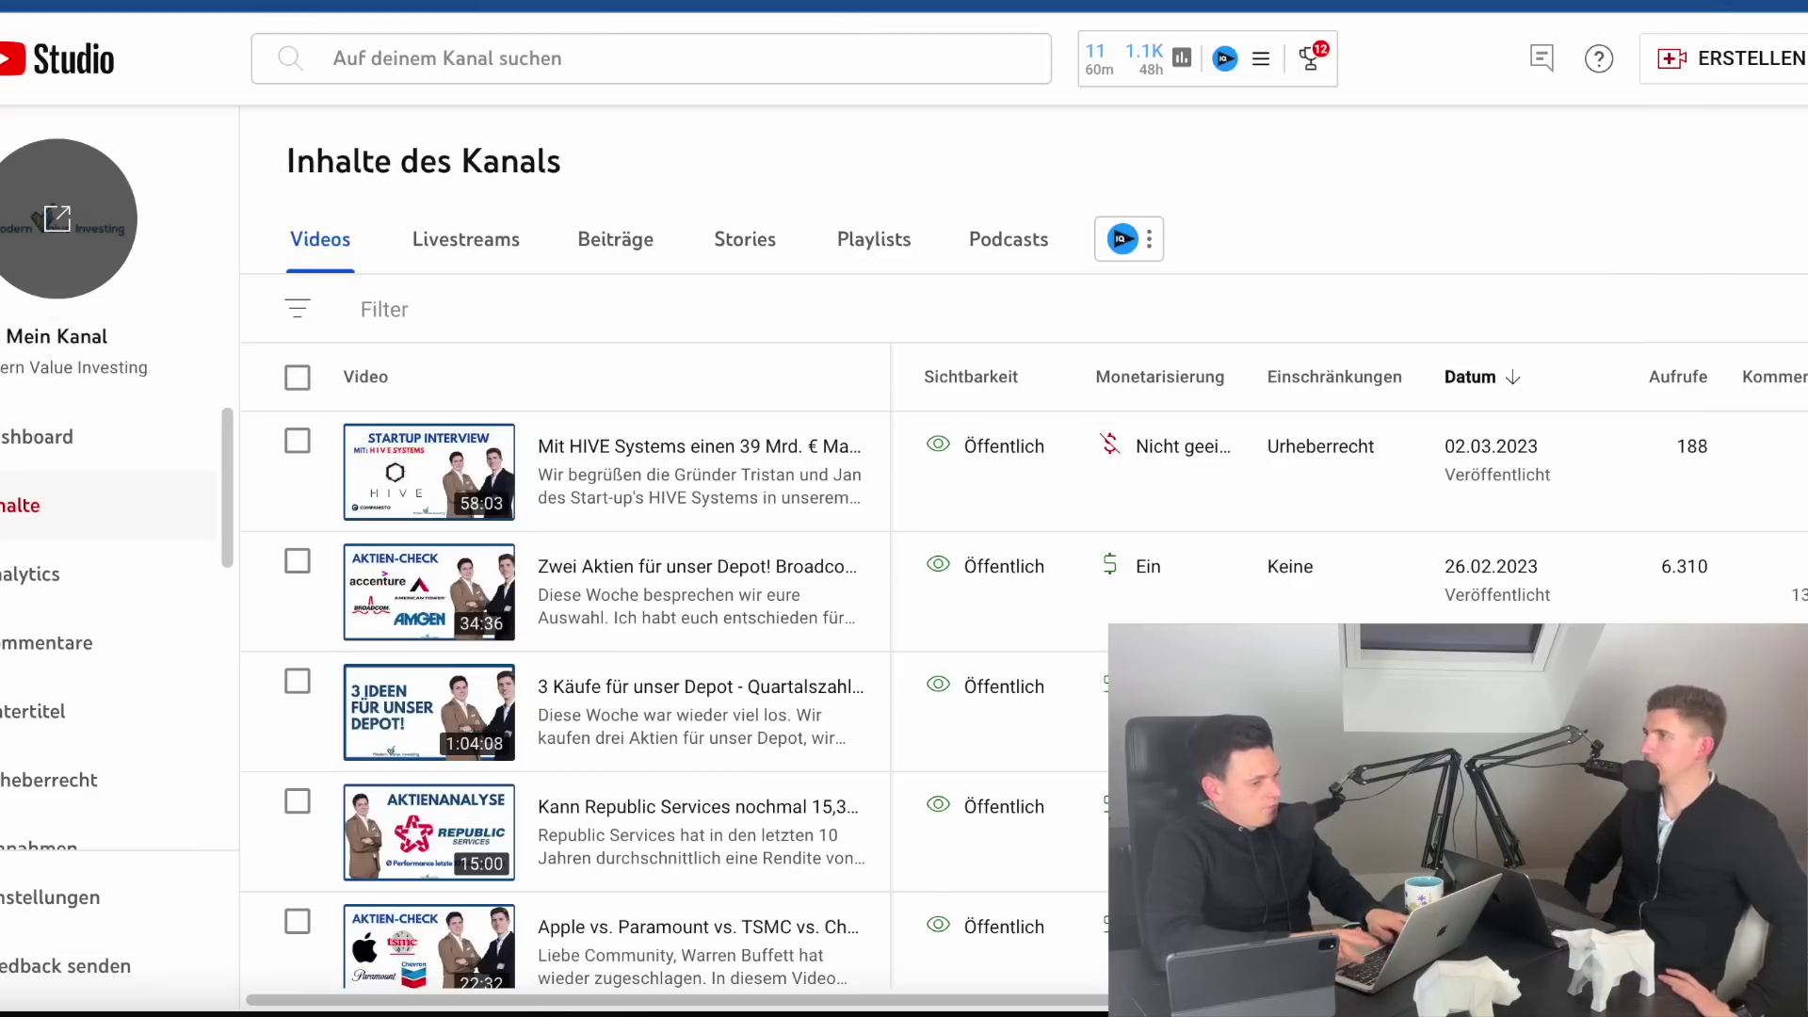
{"action": "key", "text": "ctrl+Tab"}
{"action": "type", "text": "luft"}
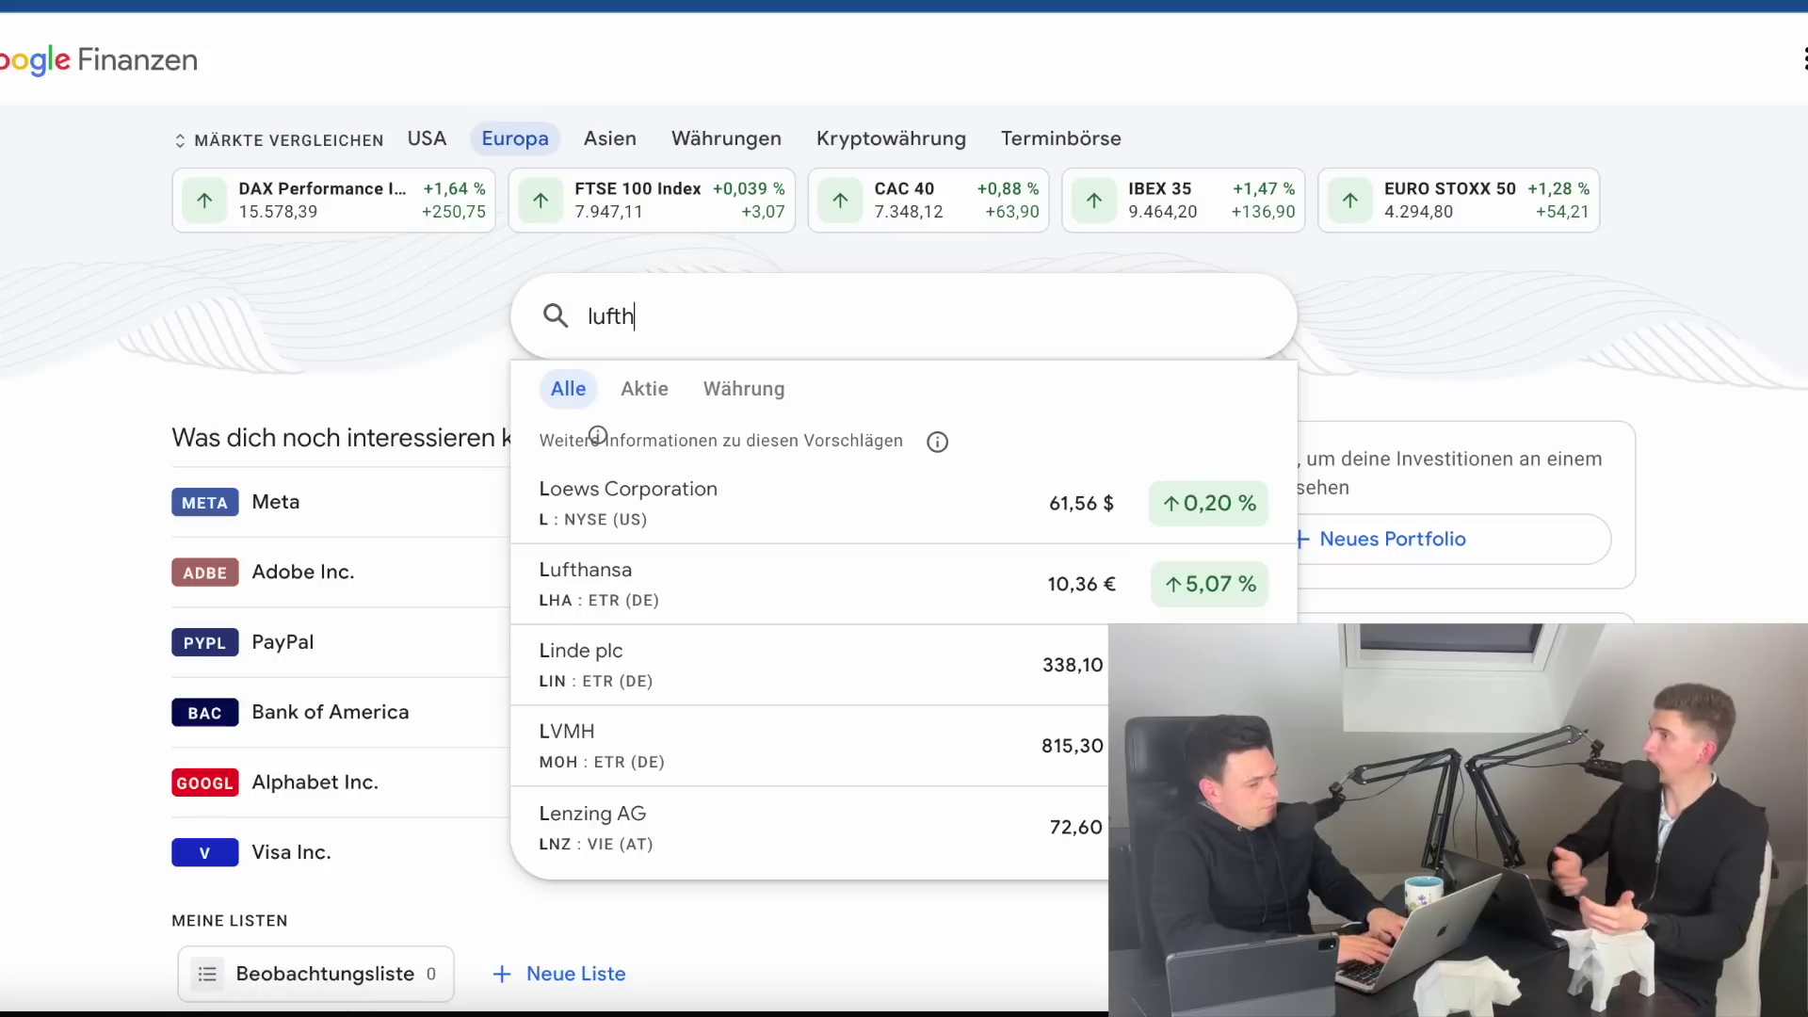
{"action": "type", "text": "h"}
{"action": "key", "text": "Down"}
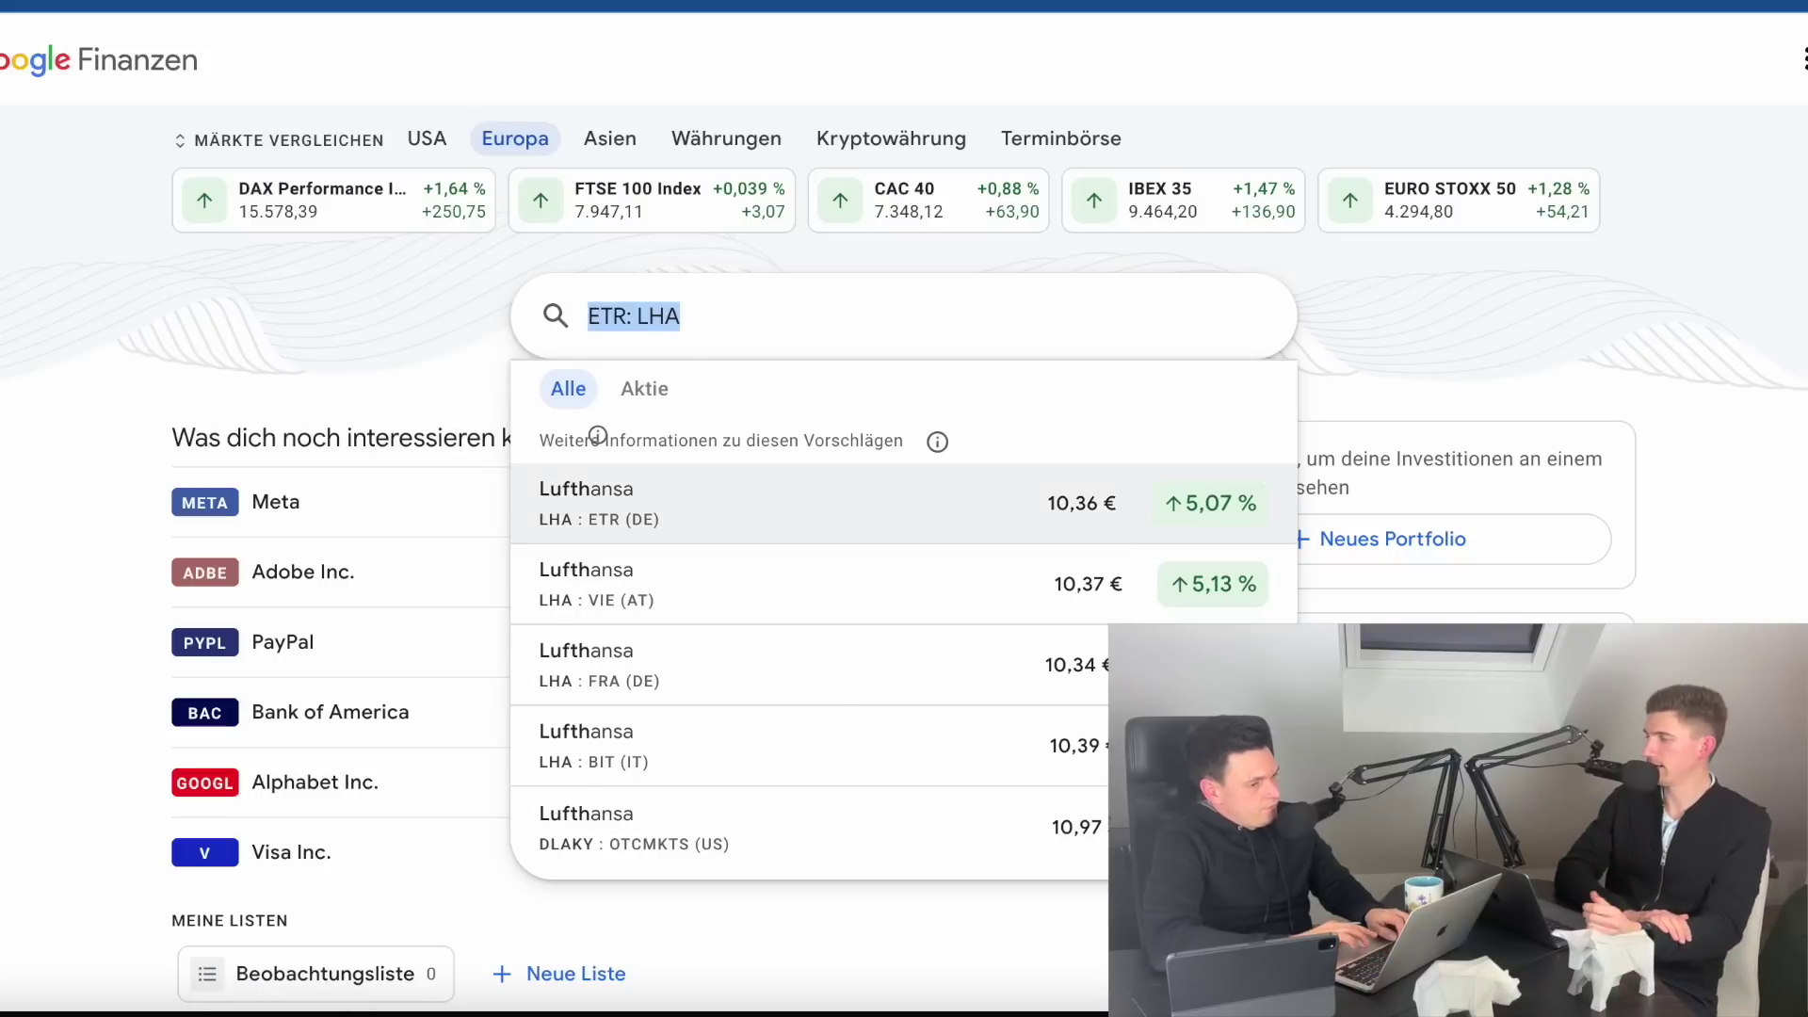
- Copy the symbol ETR: LHA into the Ticker cell of the episode 178 row in the spreadsheet
{"action": "key", "text": "ctrl+c"}
{"action": "key", "text": "ctrl+Tab"}
{"action": "key", "text": "ctrl+v"}
{"action": "key", "text": "Tab"}
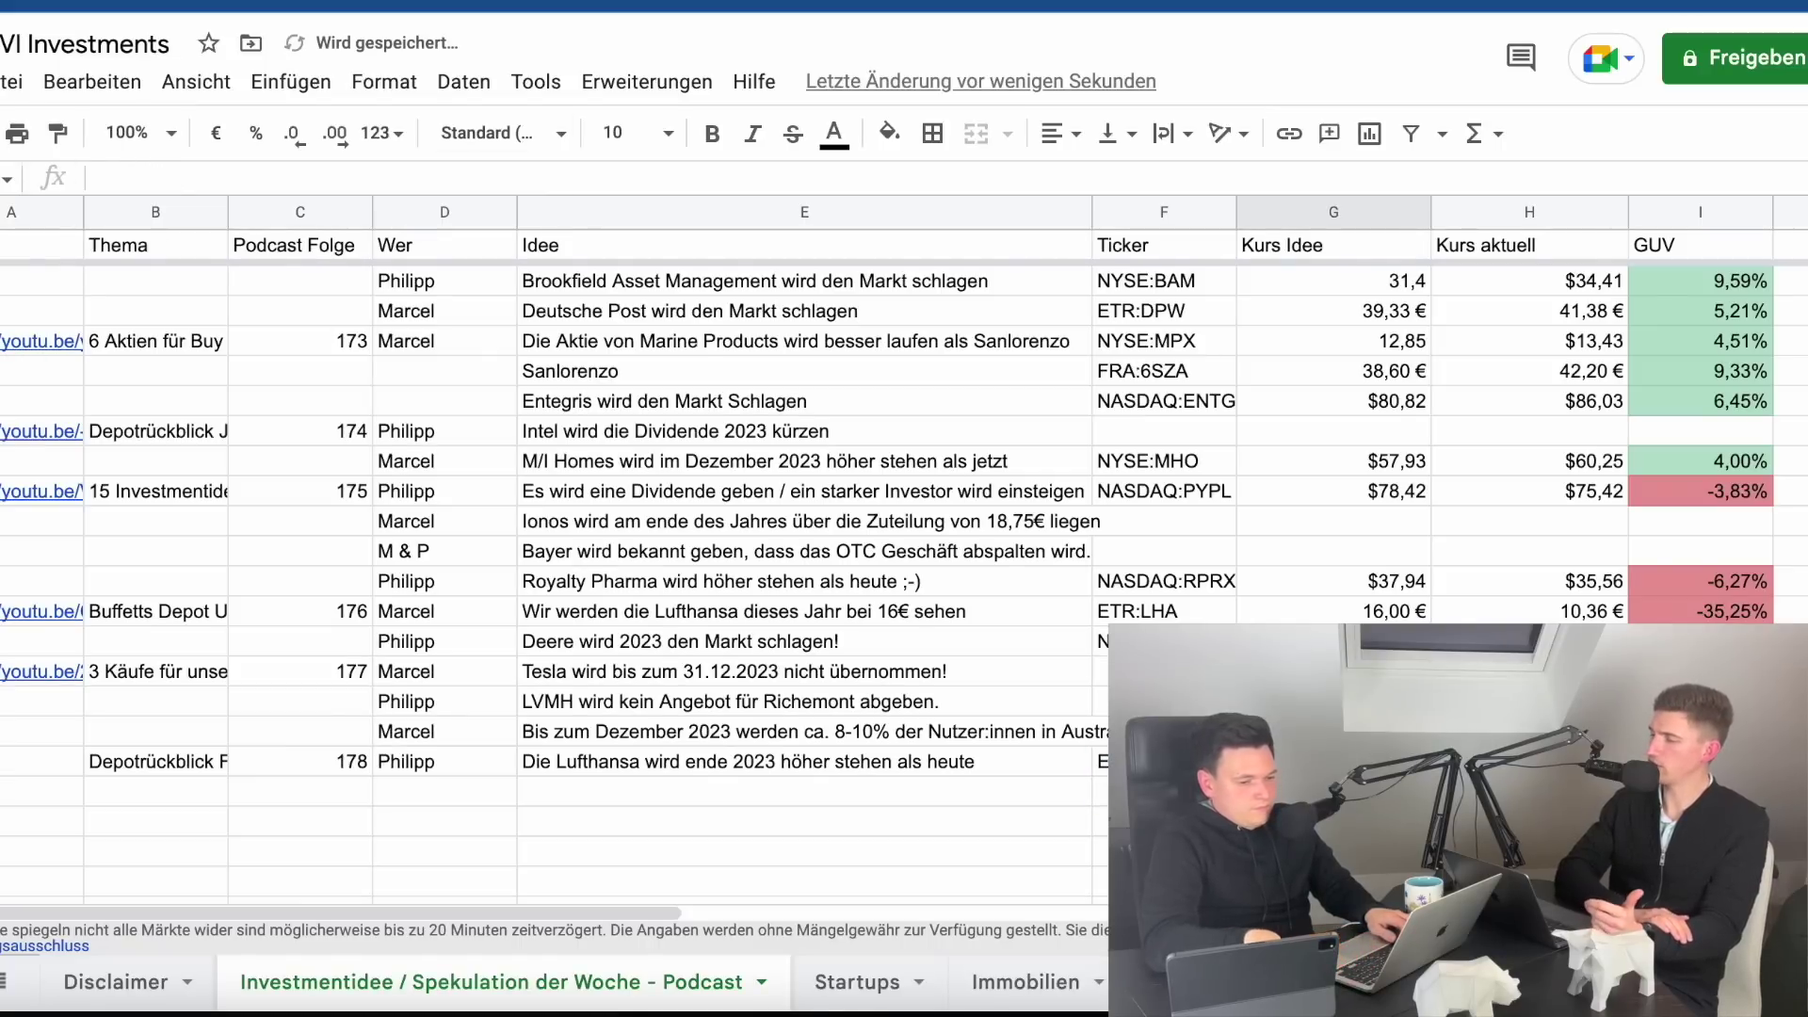
- Fill the Kurs aktuell cell of the episode 178 row with the formula =GOOGLEFINANCE(F28)
{"action": "key", "text": "Tab"}
{"action": "type", "text": "=GOOGLEFINANCE(F28)"}
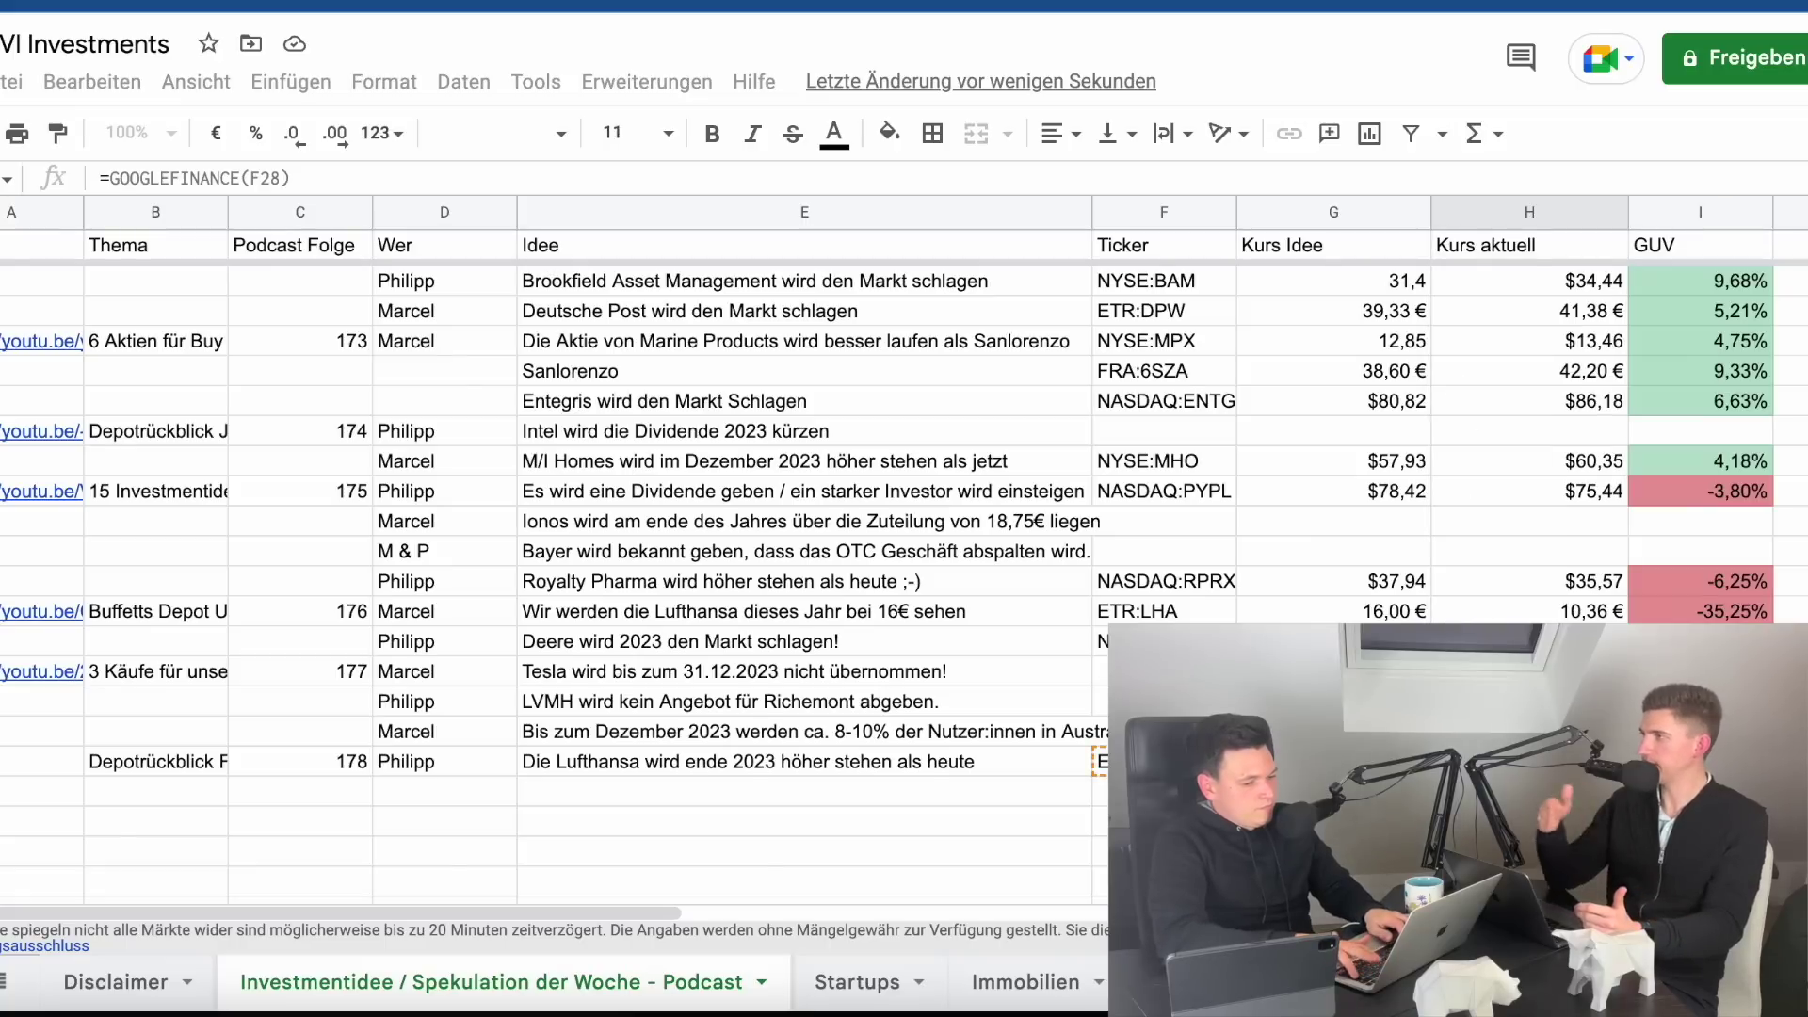
{"action": "key", "text": "Return"}
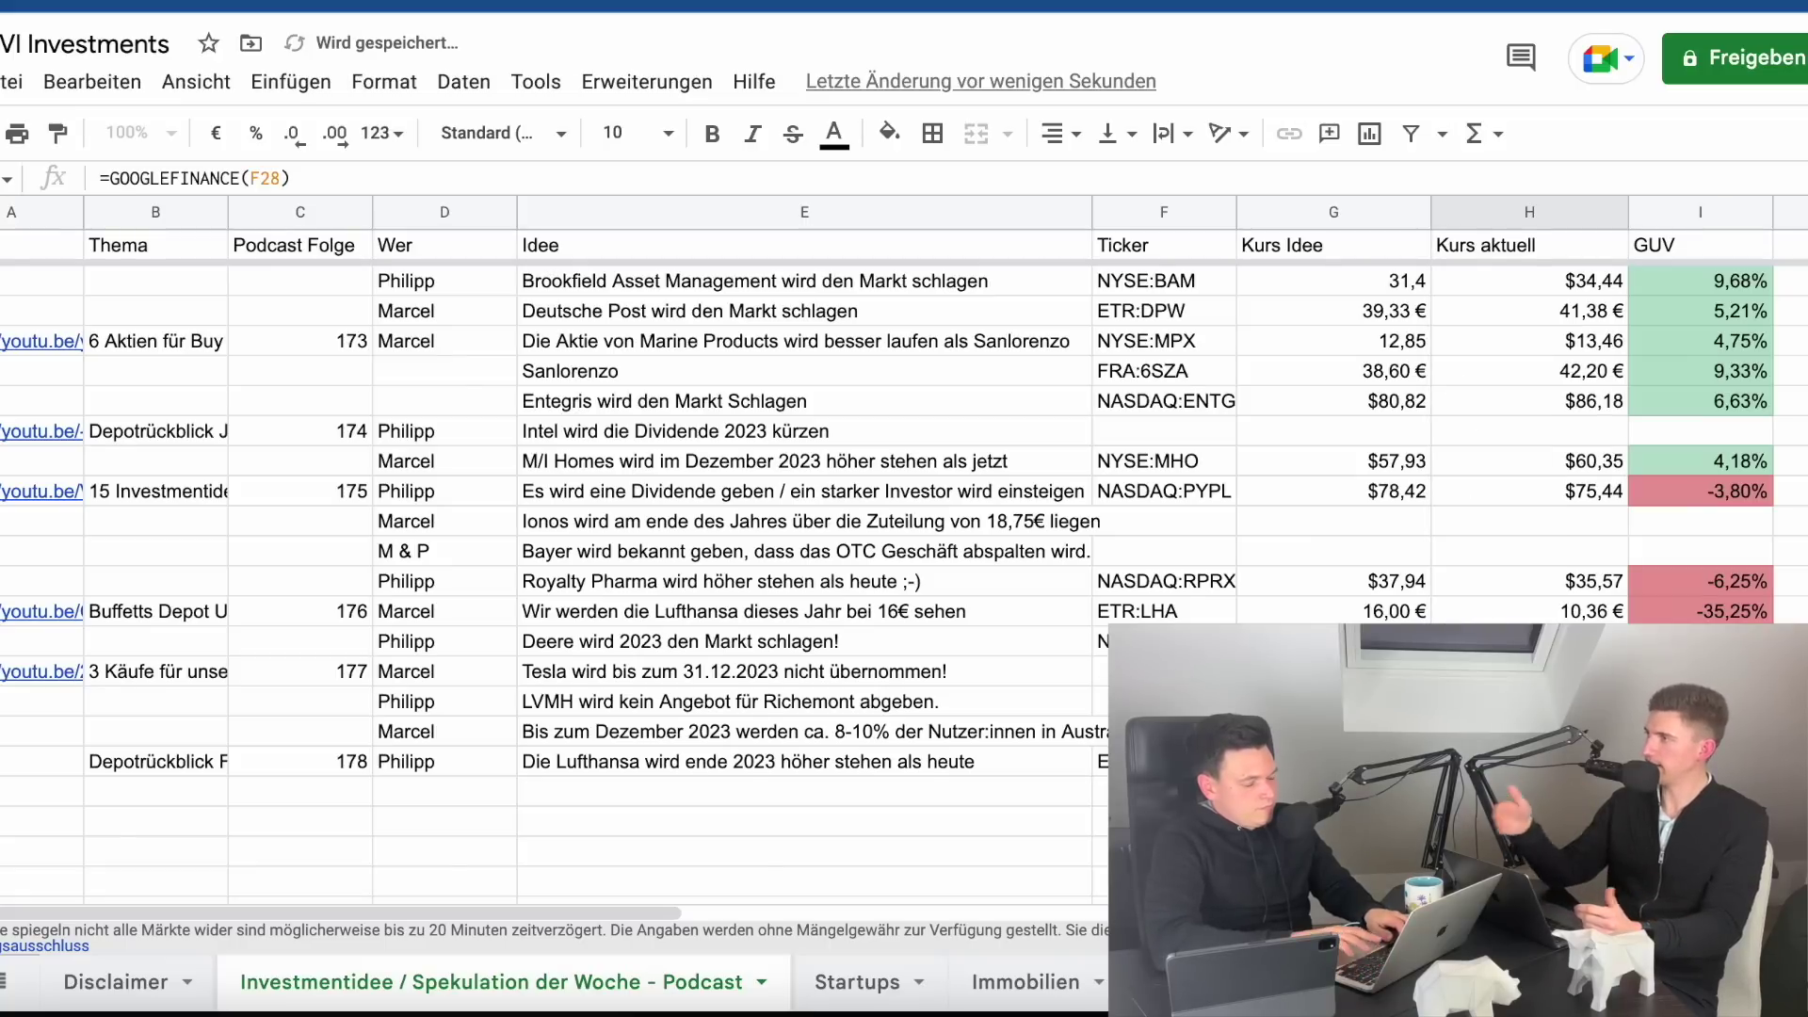
- Enter 10,36 as the Kurs Idee in the episode 178 row and reuse the Deere row's GUV formula there
{"action": "key", "text": "Left"}
{"action": "type", "text": "10"}
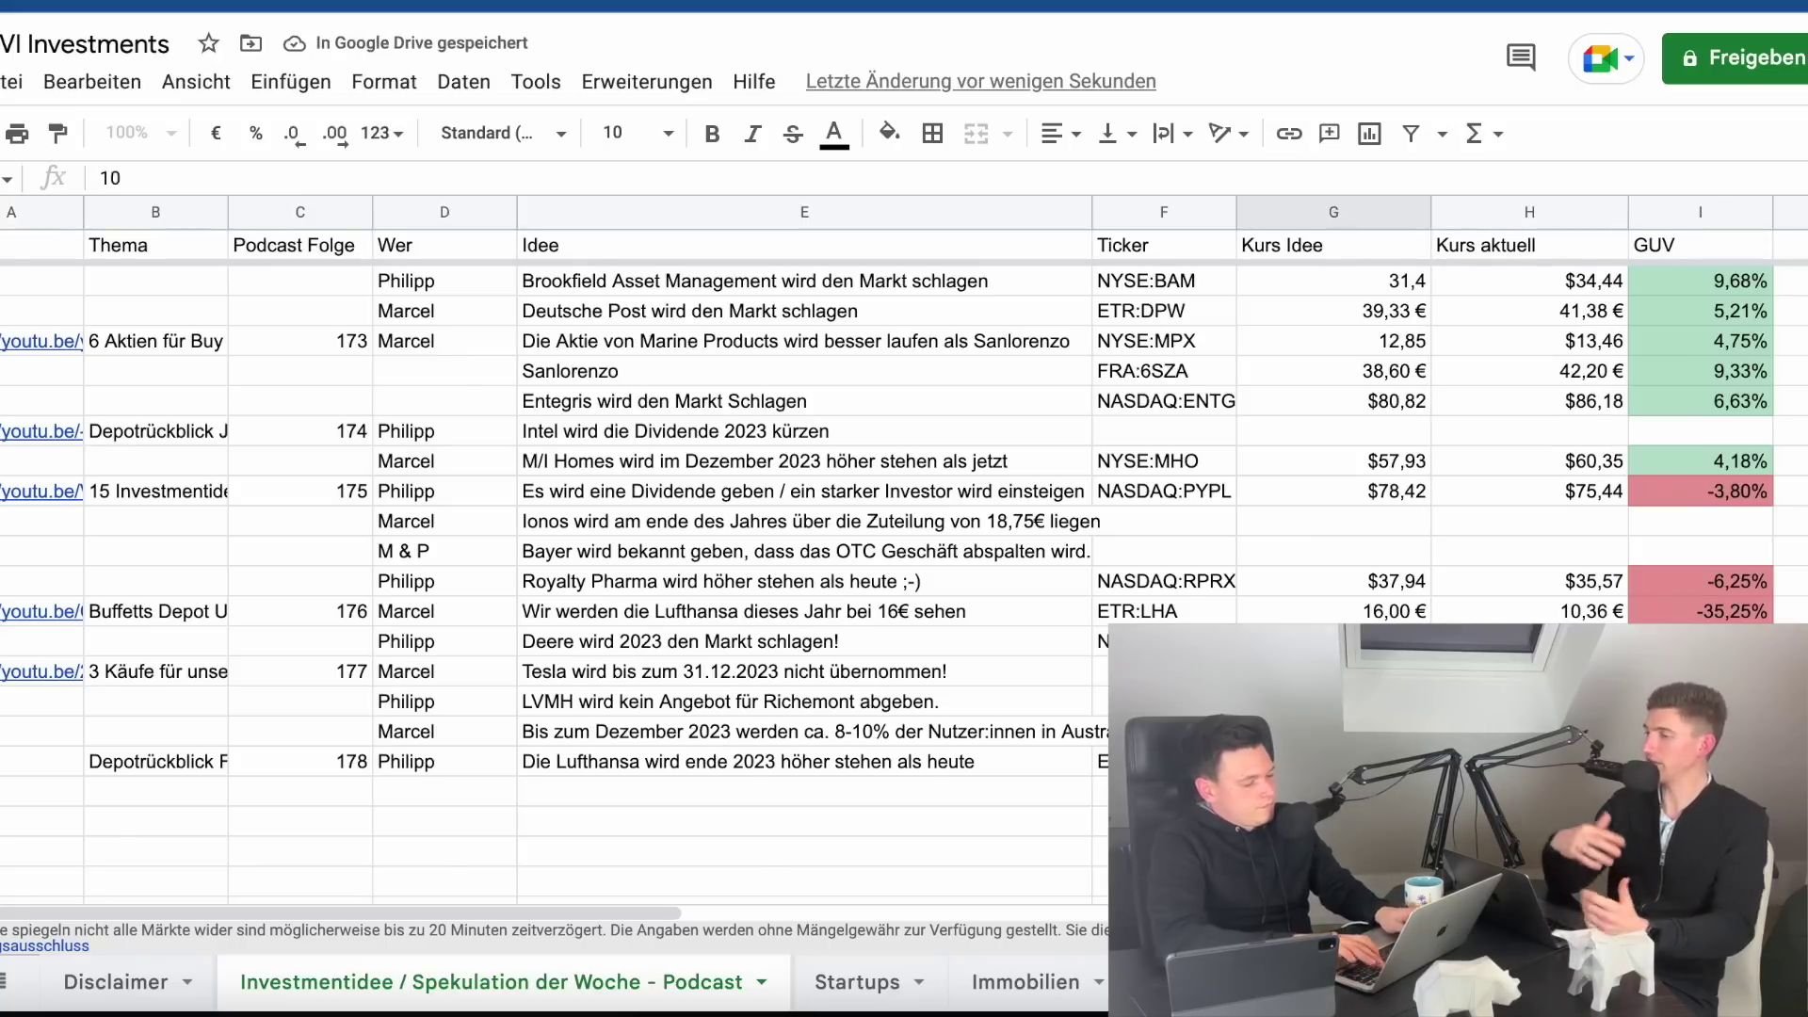
{"action": "key", "text": "Right"}
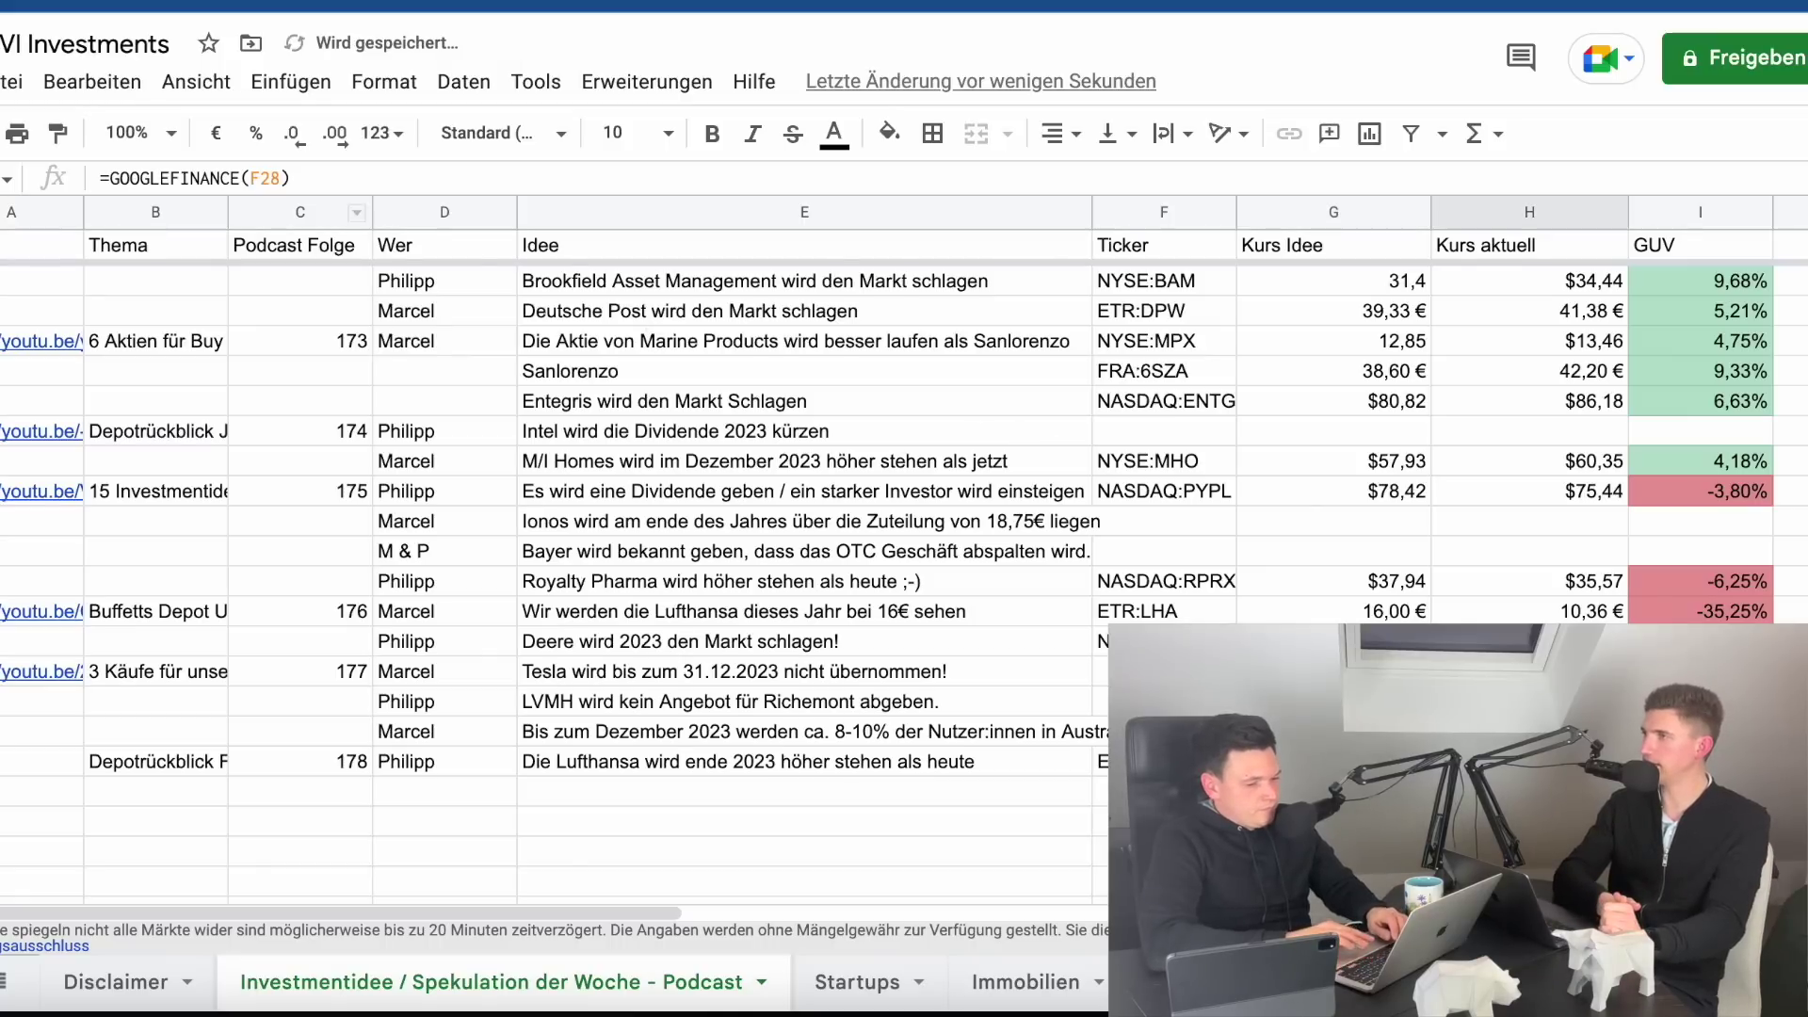
{"action": "key", "text": "Right"}
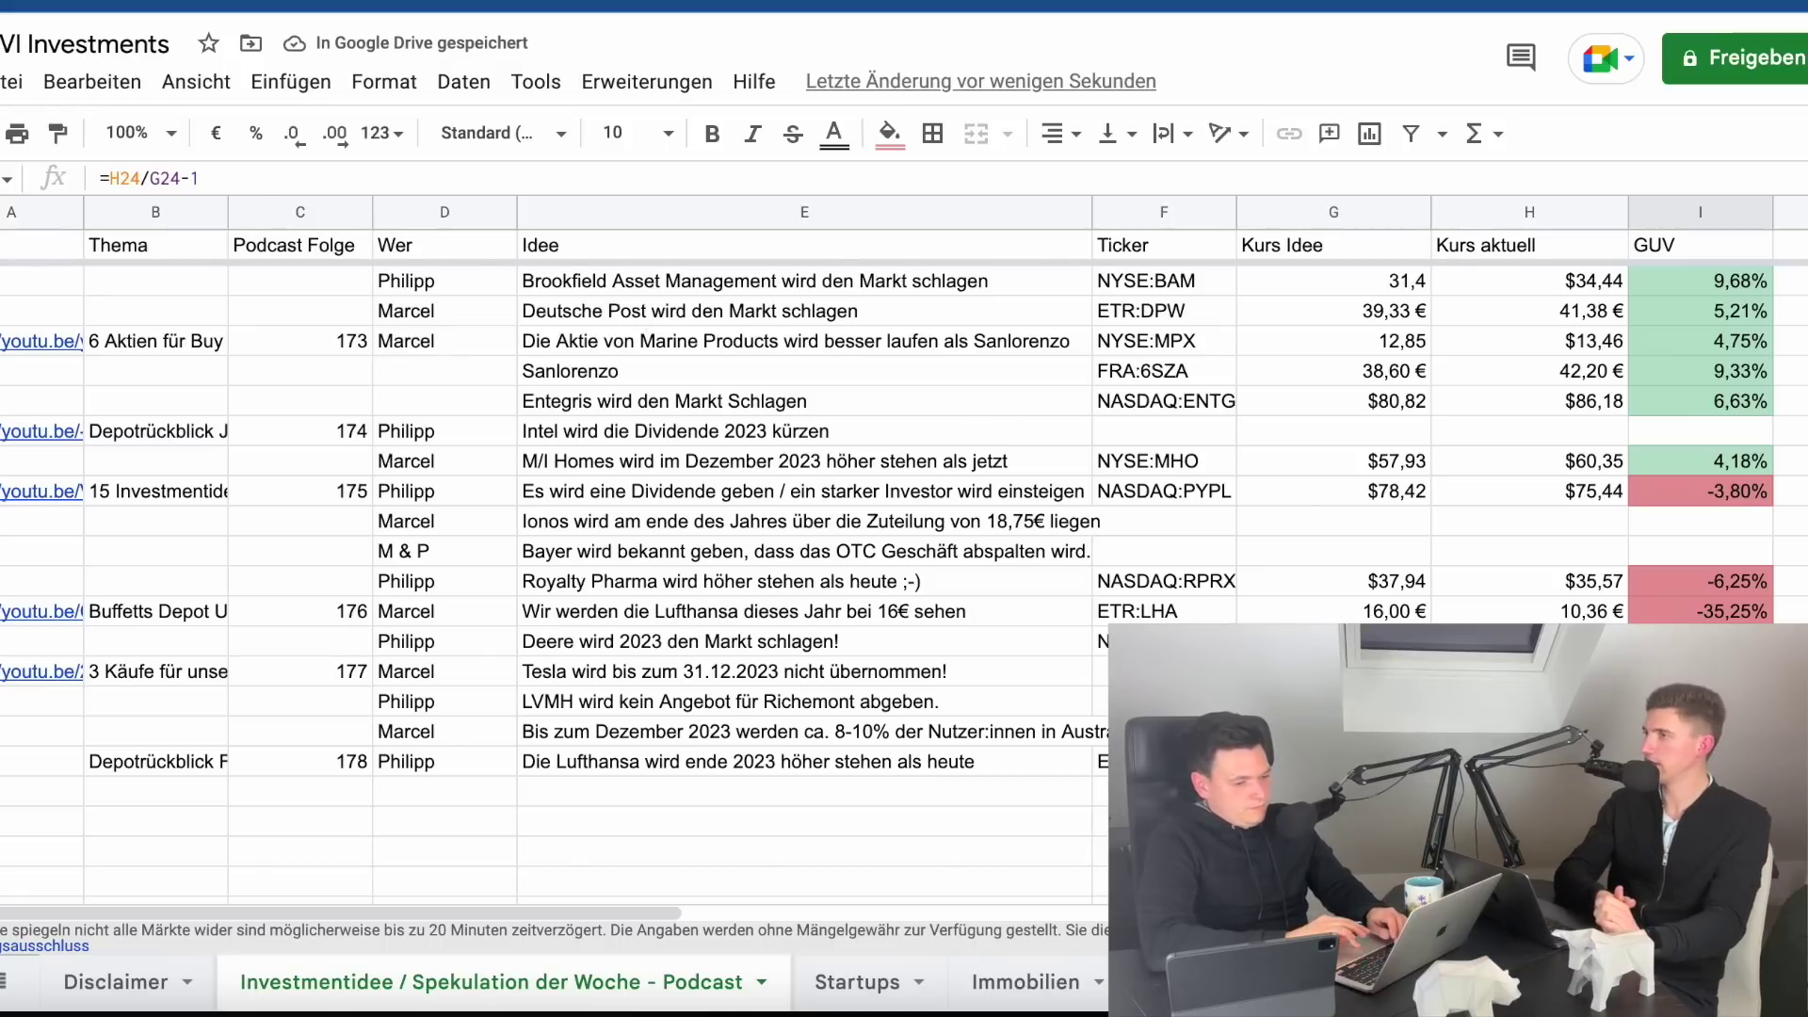
{"action": "key", "text": "Down"}
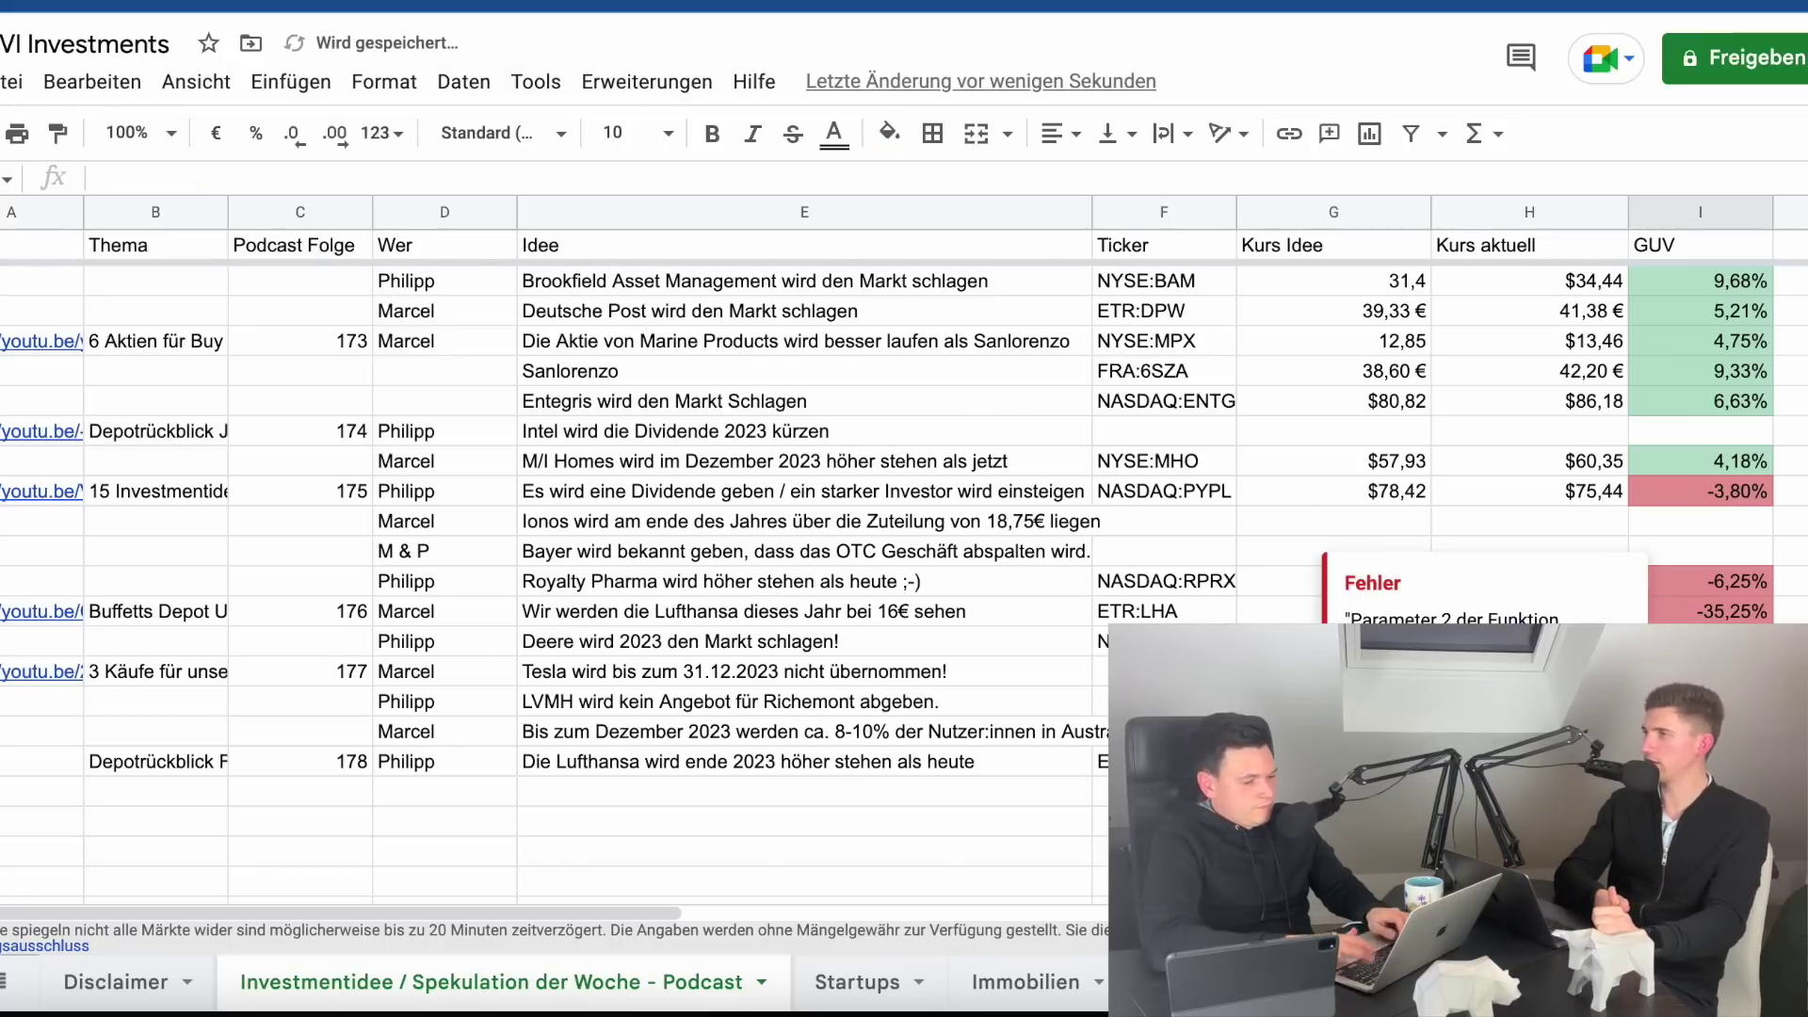
{"action": "left_click", "coordinate": [1529, 612]}
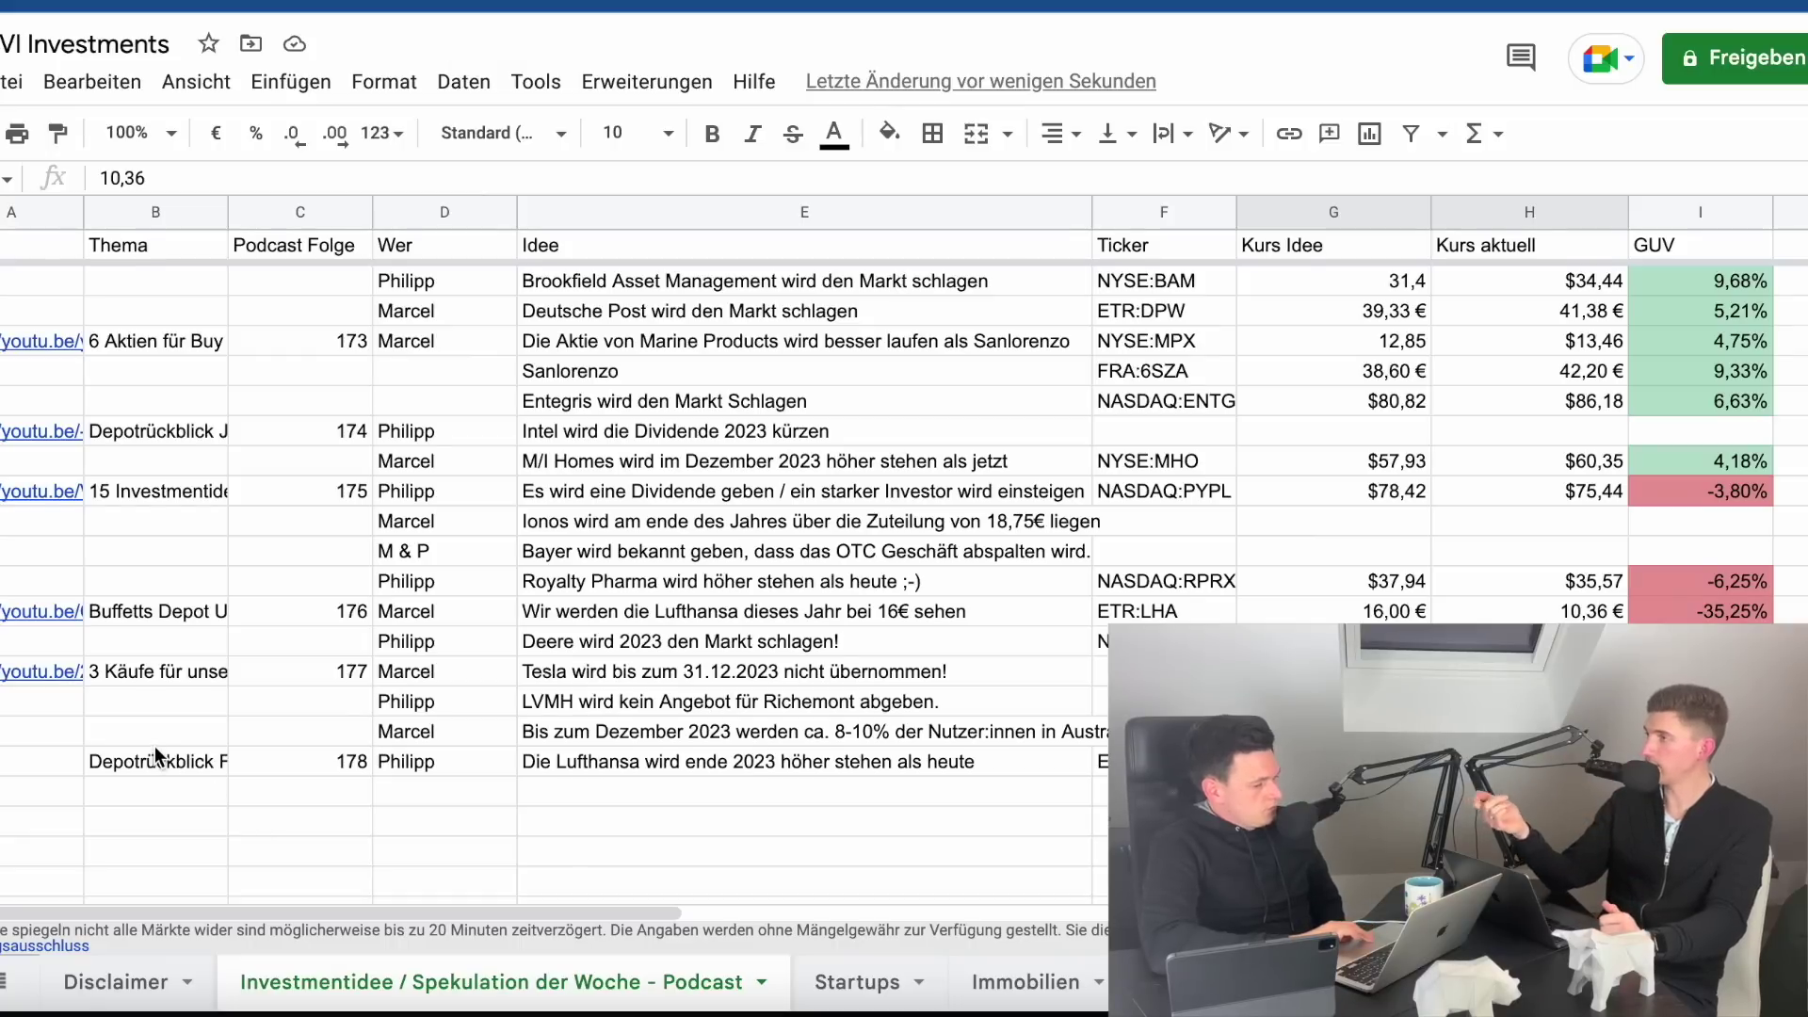
{"action": "left_click", "coordinate": [358, 782]}
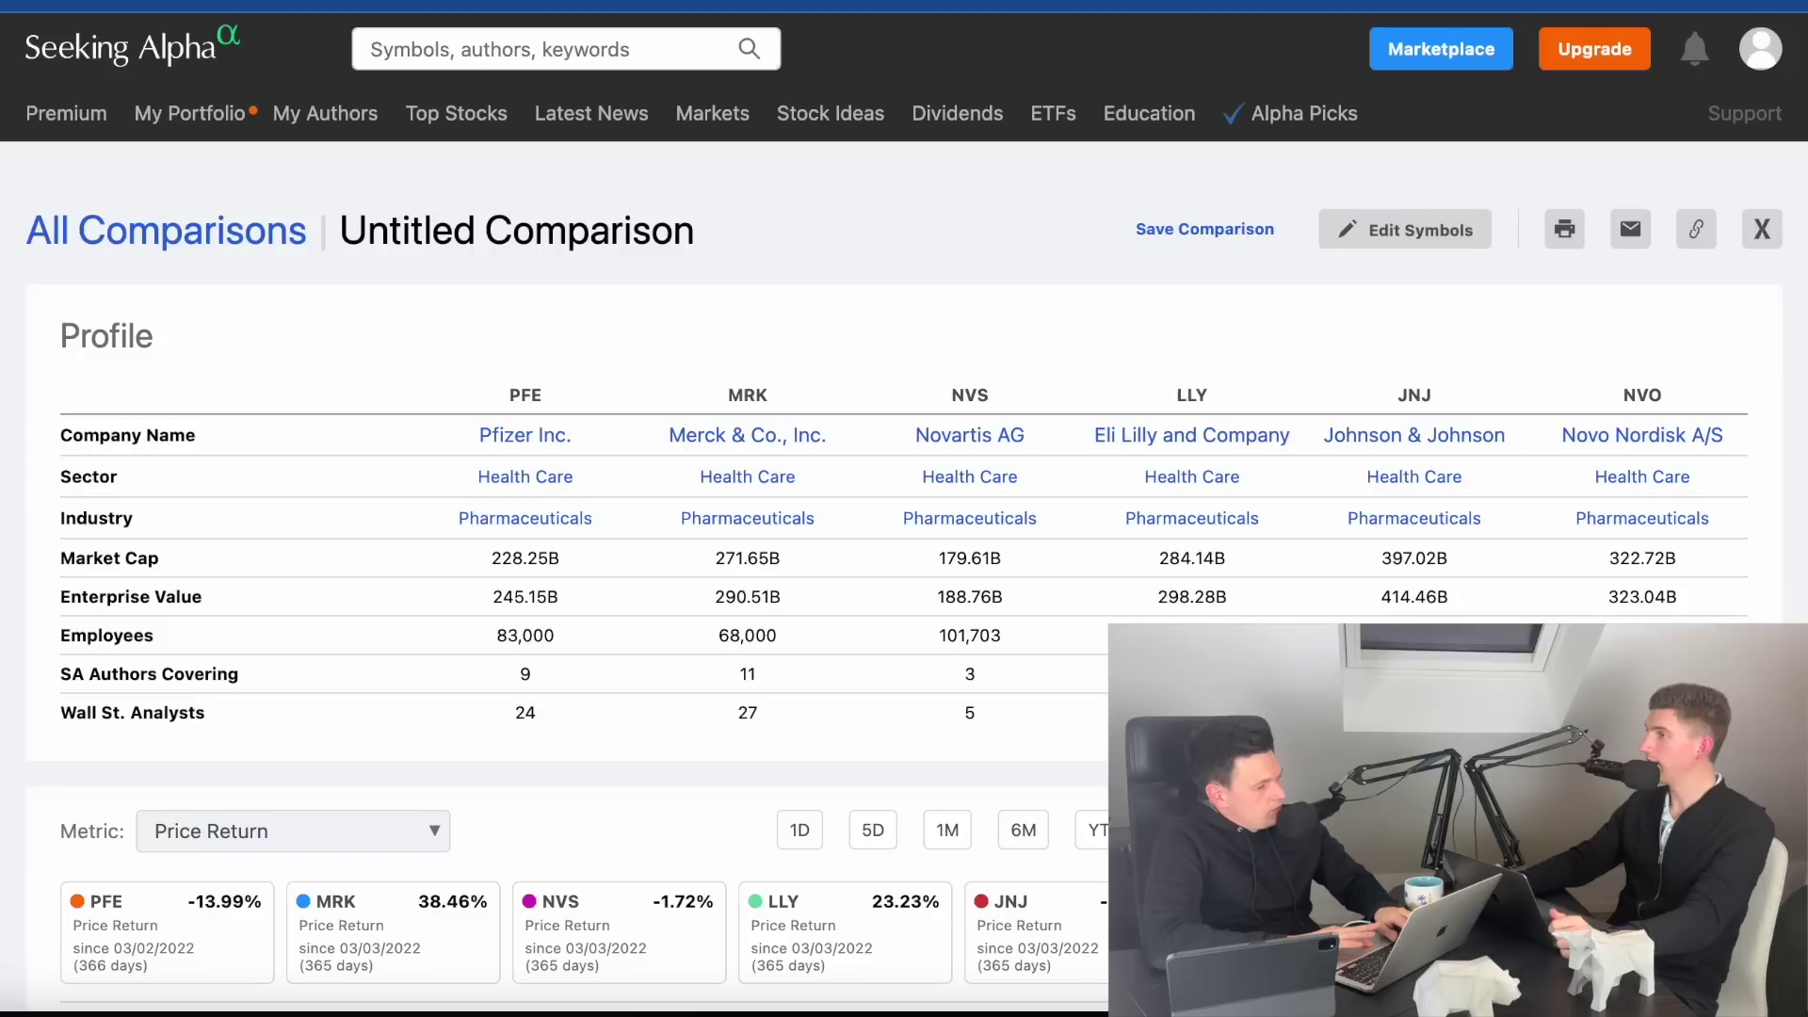
- Switch to Seeking Alpha, open the Tesla (TSLA) summary page and examine its price chart, key figures and ratings
{"action": "left_click", "coordinate": [515, 42]}
{"action": "type", "text": "tesla"}
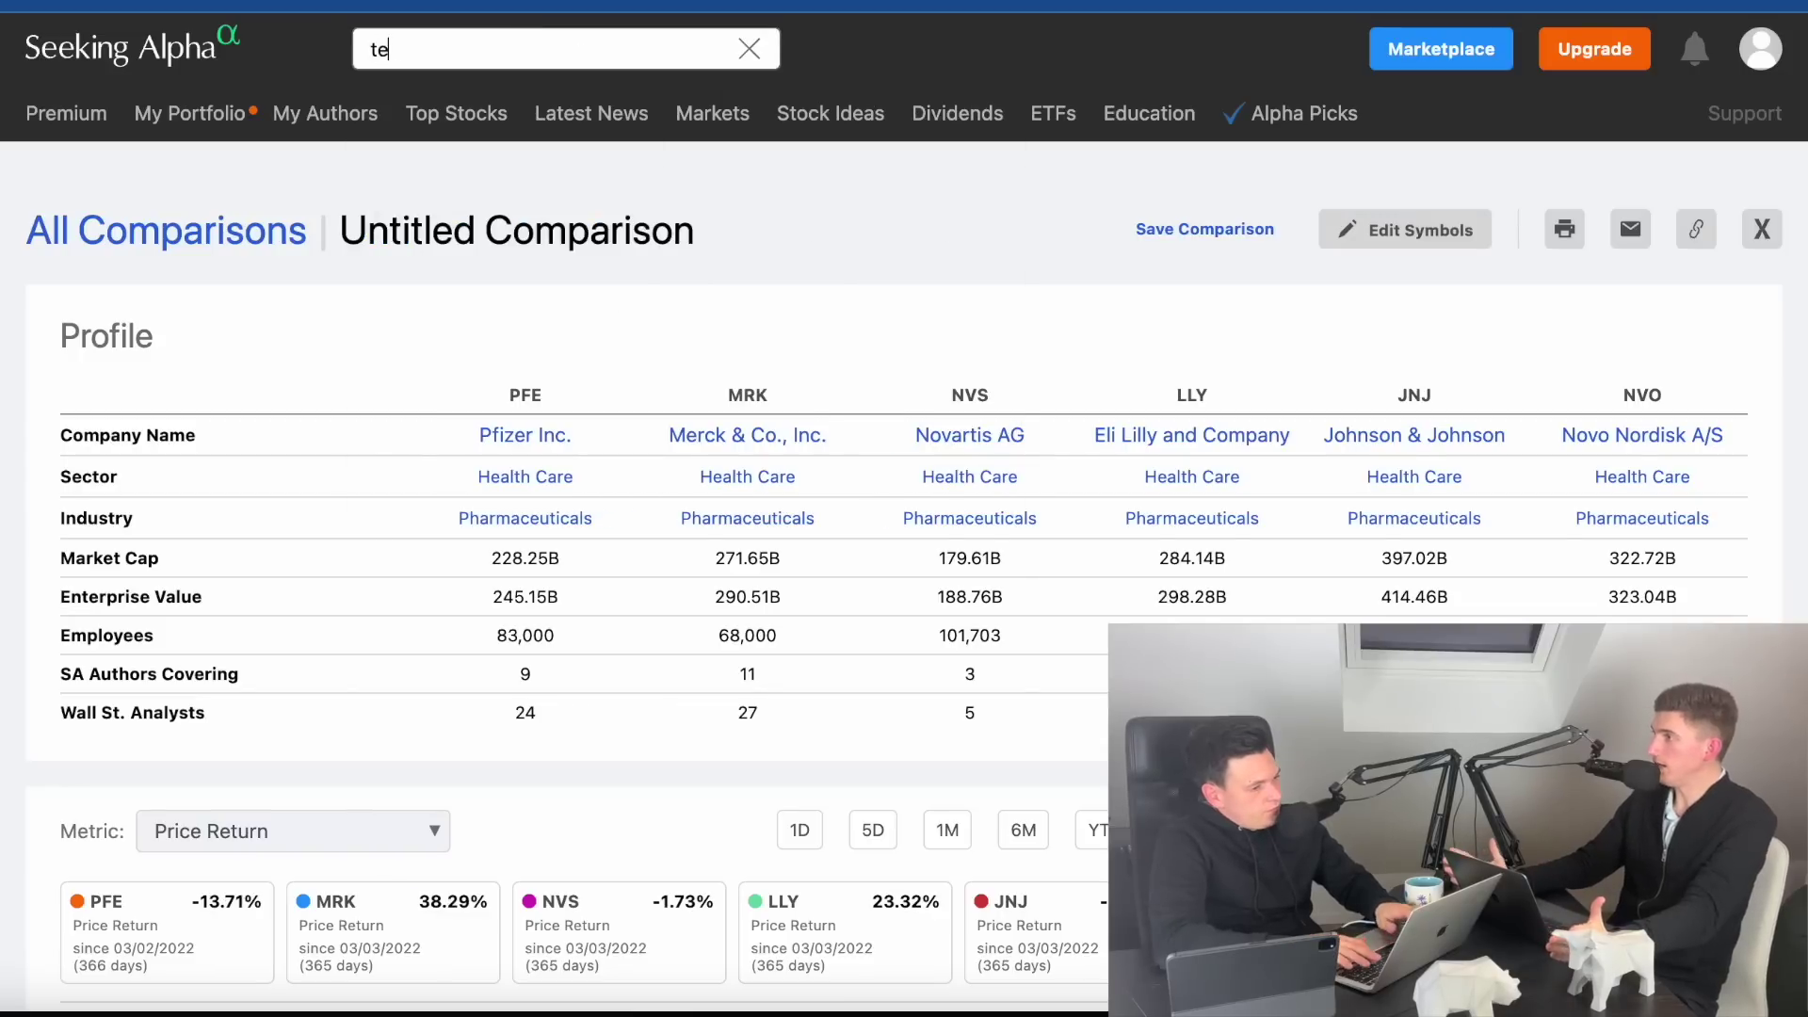
{"action": "left_click", "coordinate": [628, 146]}
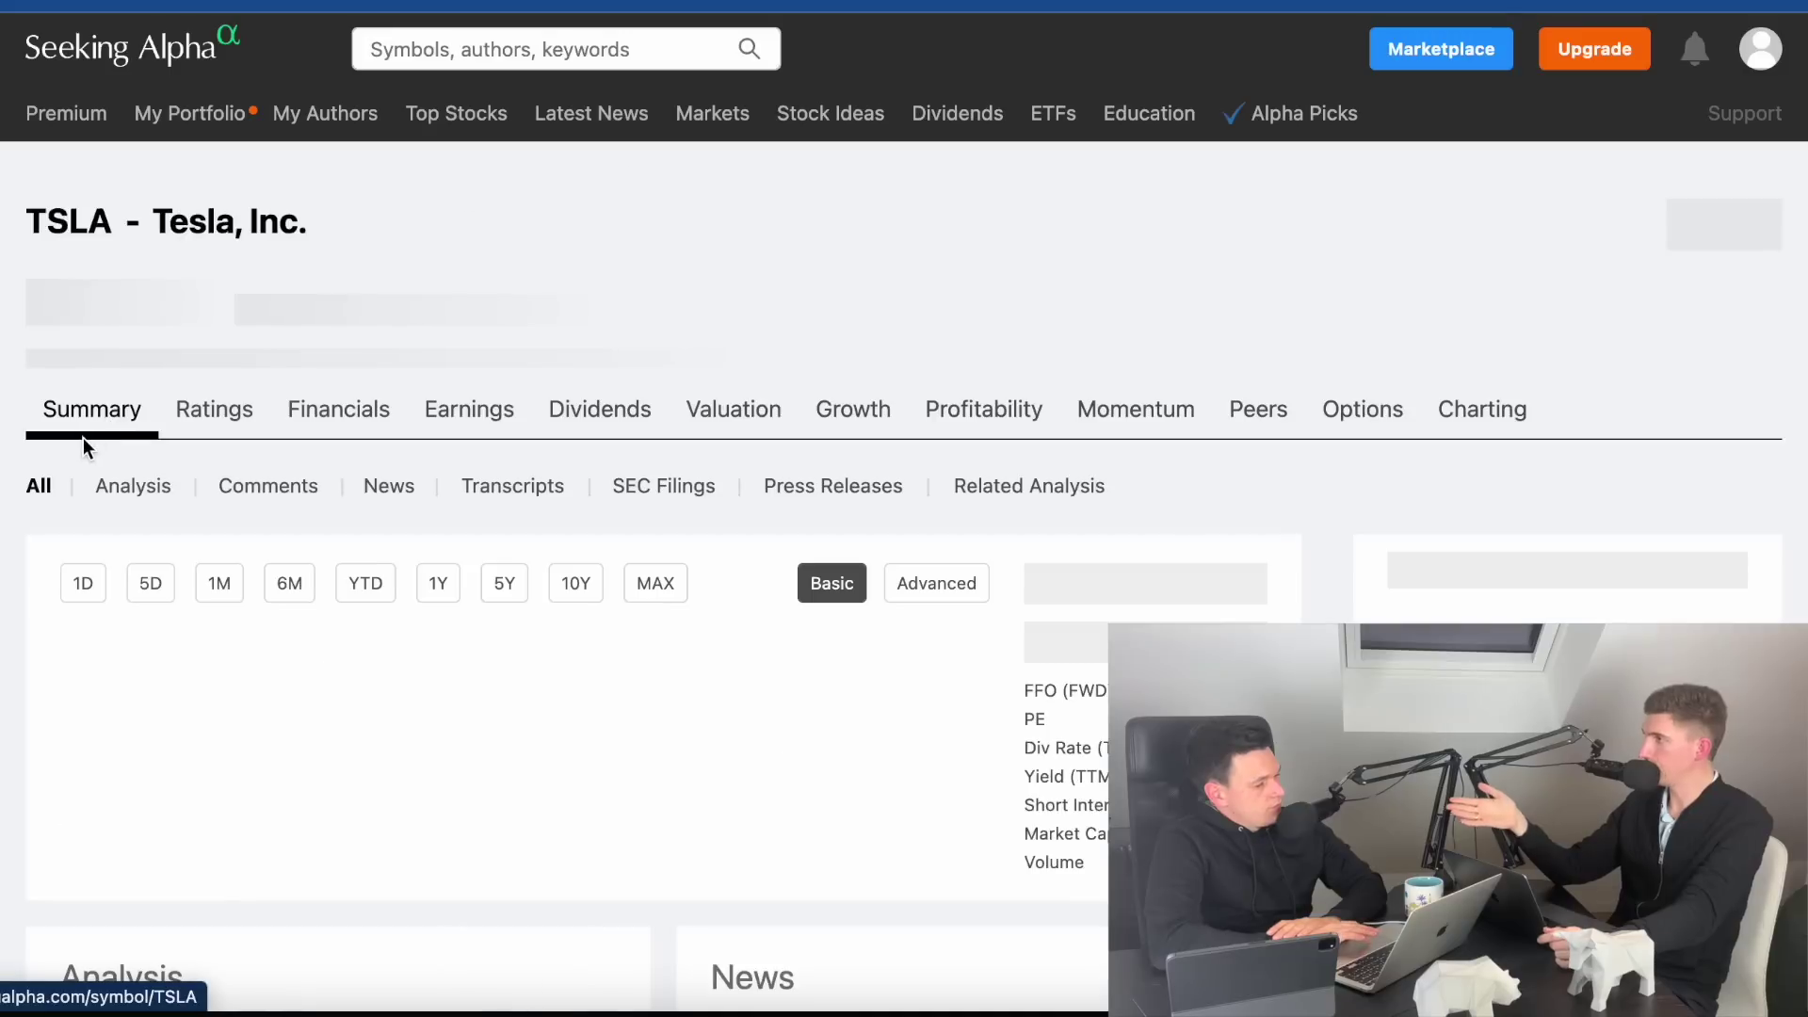
{"action": "scroll", "coordinate": [617, 419], "scroll_direction": "down", "scroll_amount": 1}
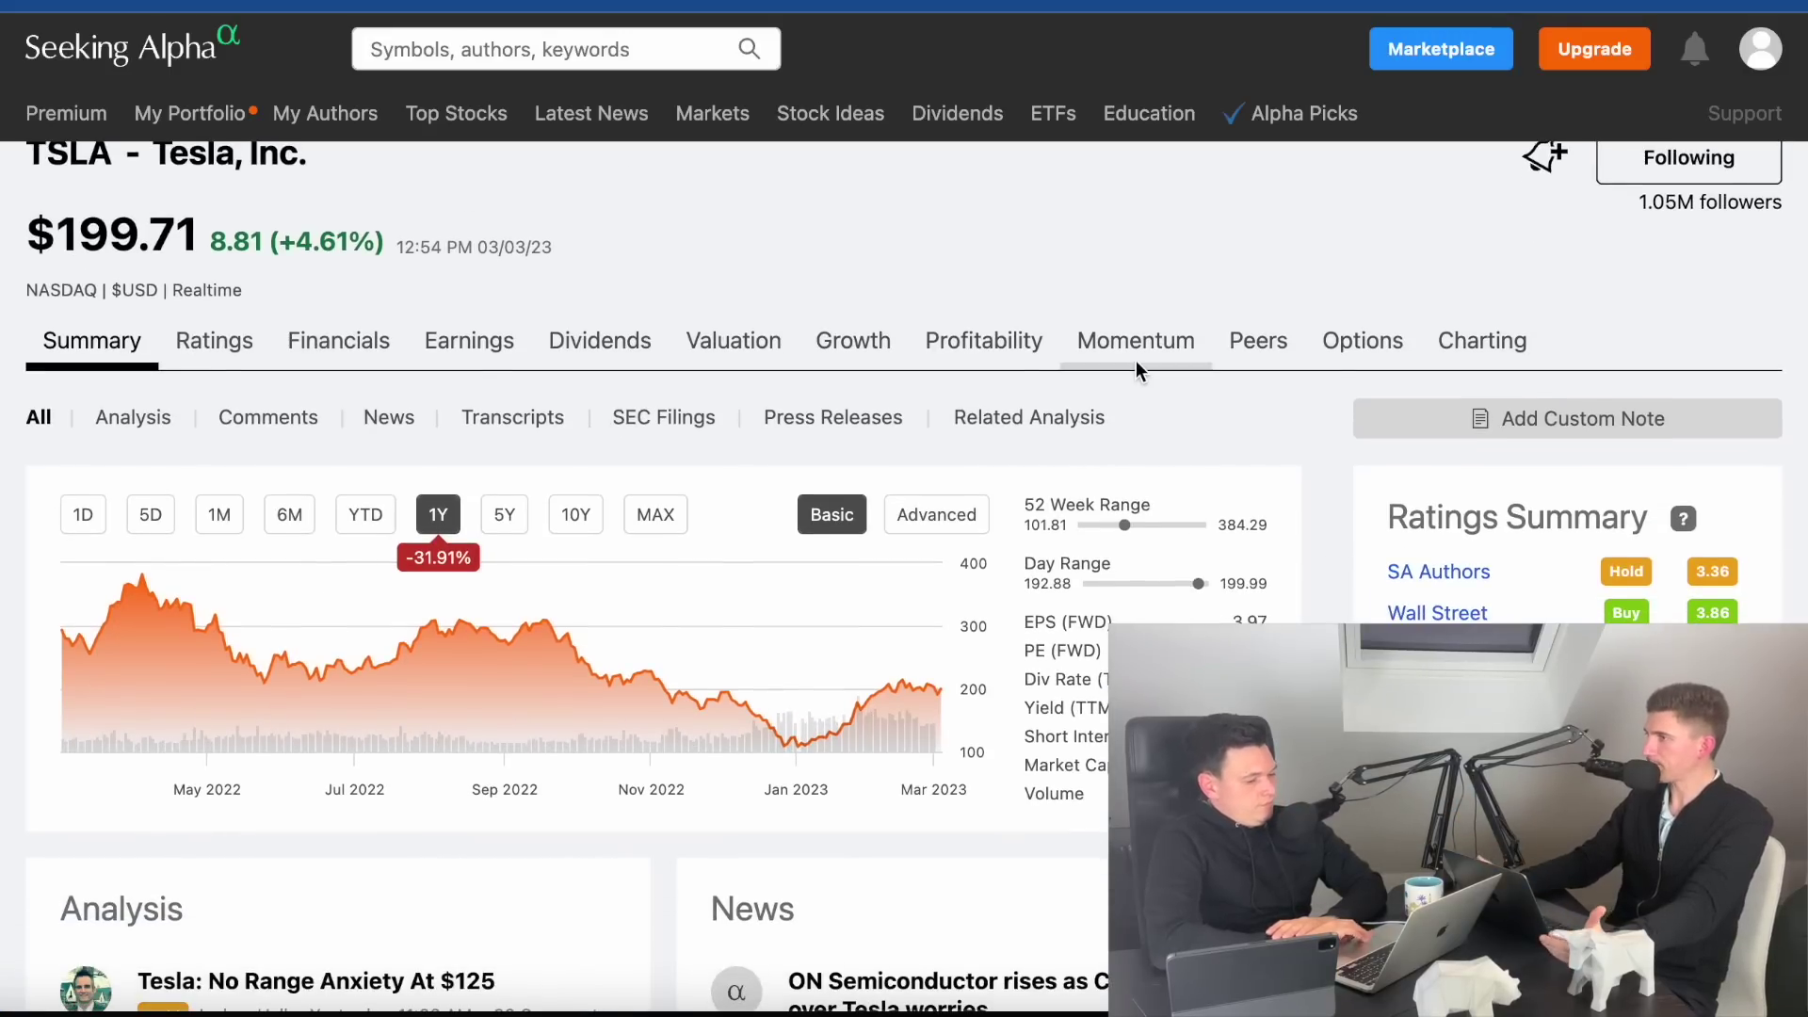
{"action": "scroll", "coordinate": [1136, 363], "scroll_direction": "down", "scroll_amount": 3}
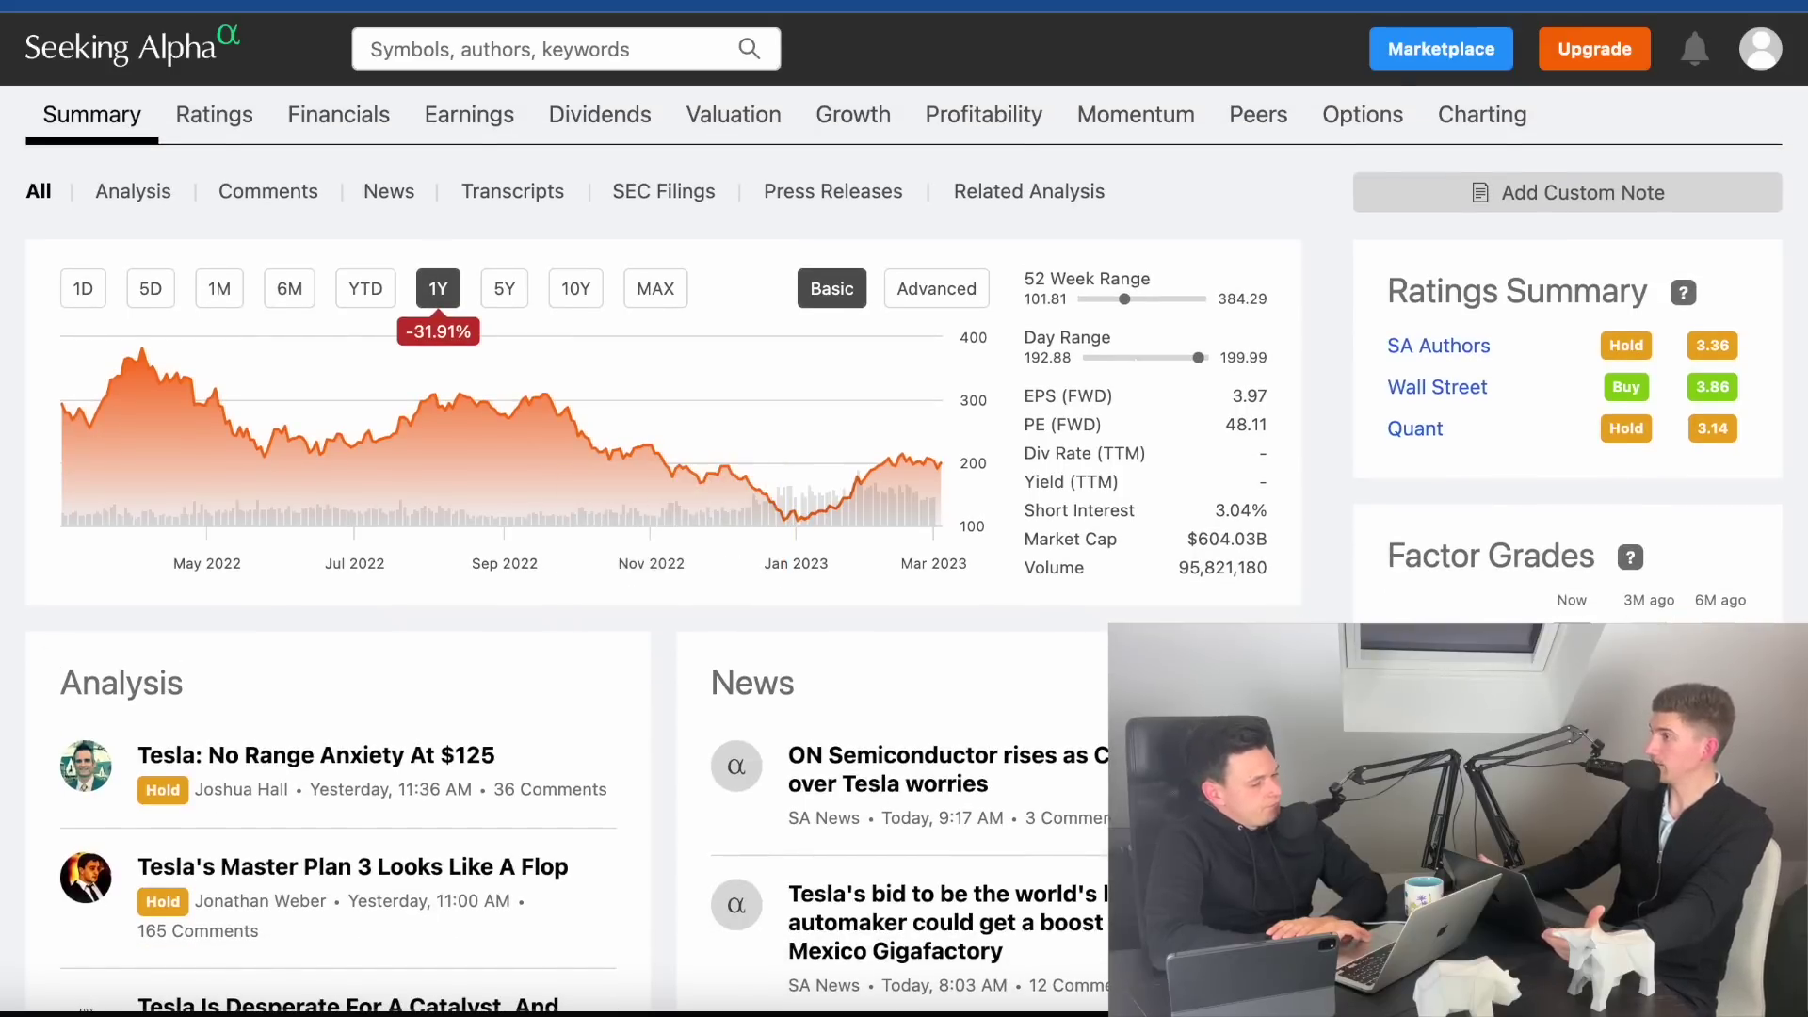
{"action": "scroll", "coordinate": [923, 489], "scroll_direction": "down", "scroll_amount": 1}
{"action": "scroll", "coordinate": [659, 547], "scroll_direction": "up", "scroll_amount": 5}
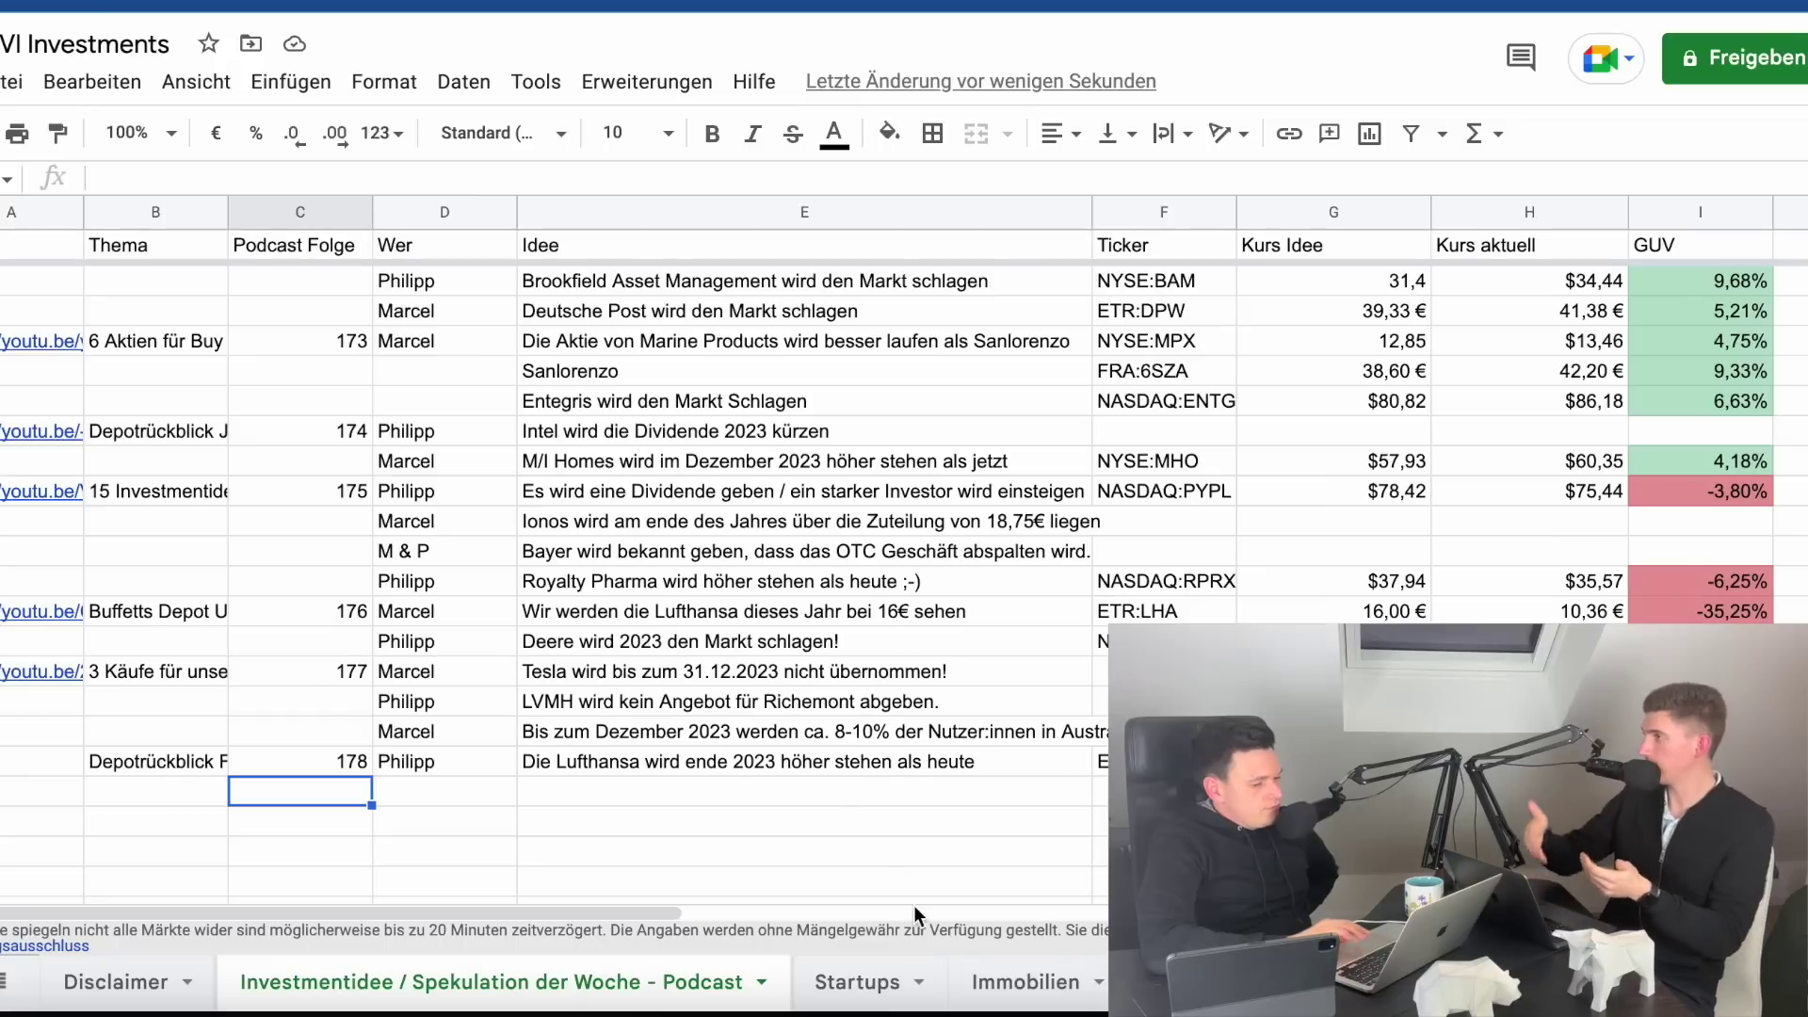
- Return to the MVI Investments spreadsheet and examine the returns of the stock positions on the portfolio sheet
{"action": "left_click", "coordinate": [949, 970]}
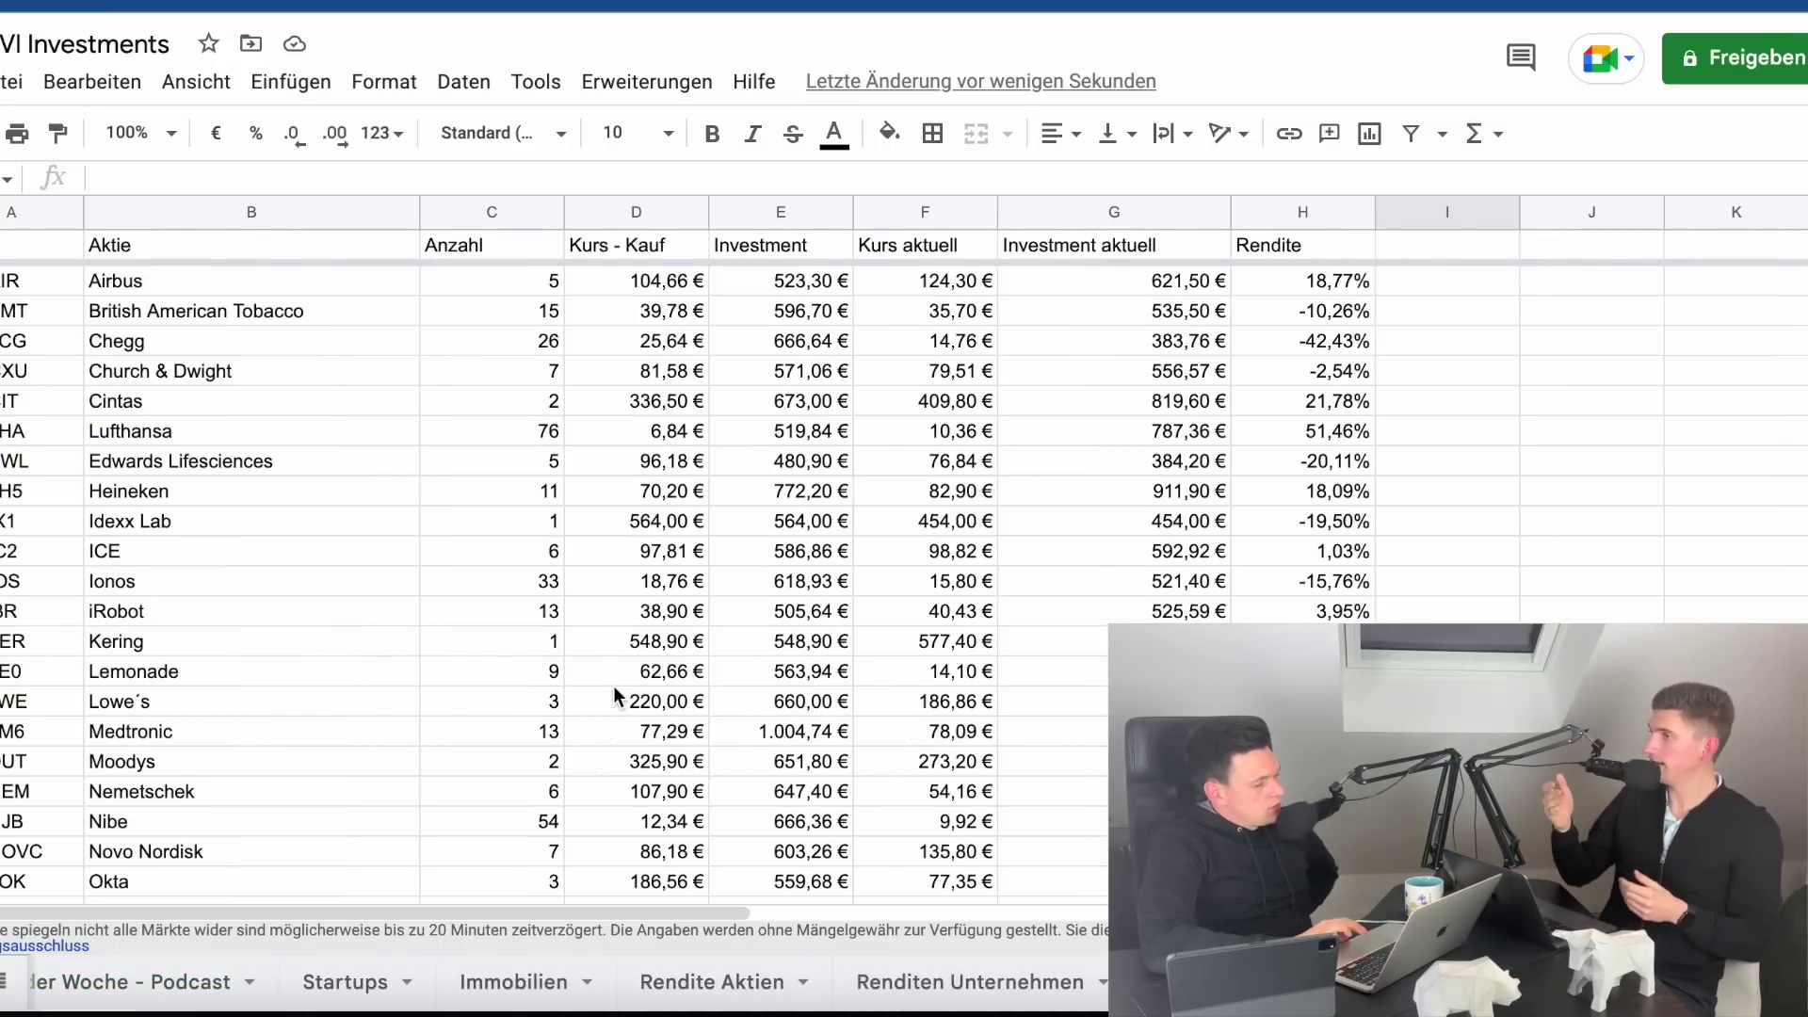
{"action": "scroll", "coordinate": [613, 697], "scroll_direction": "down", "scroll_amount": 2}
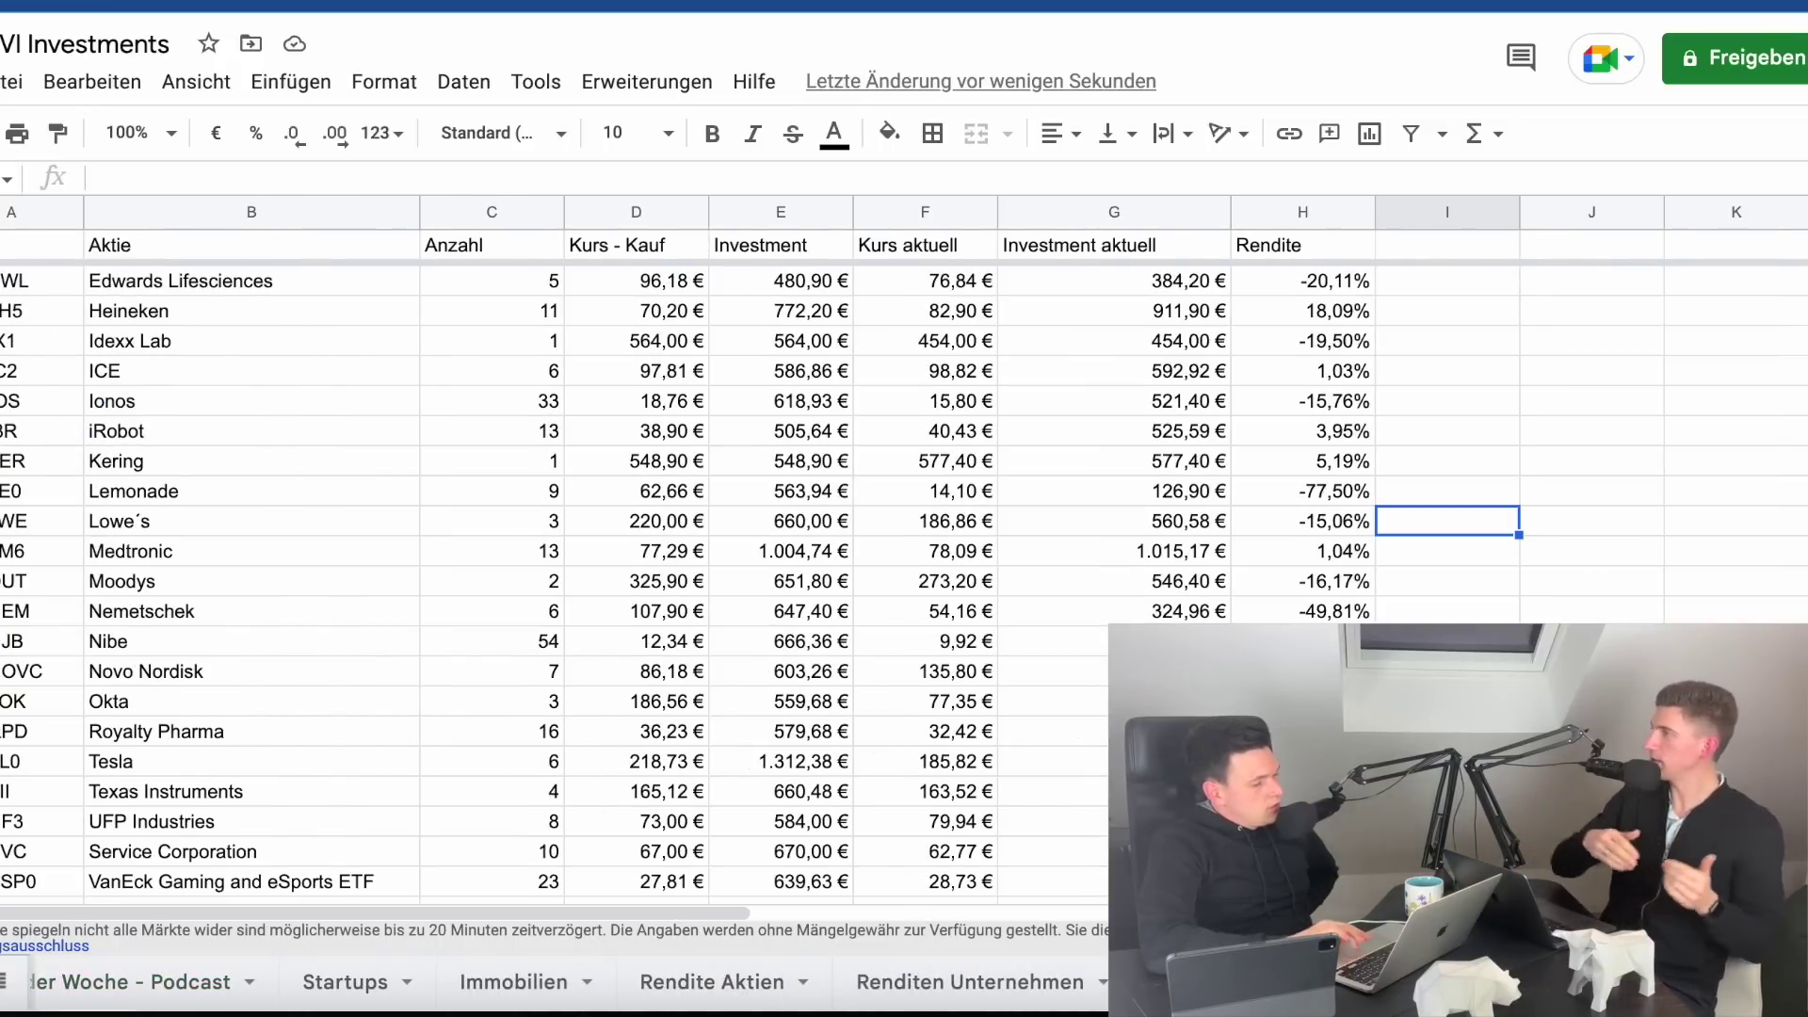
{"action": "key", "text": "Left"}
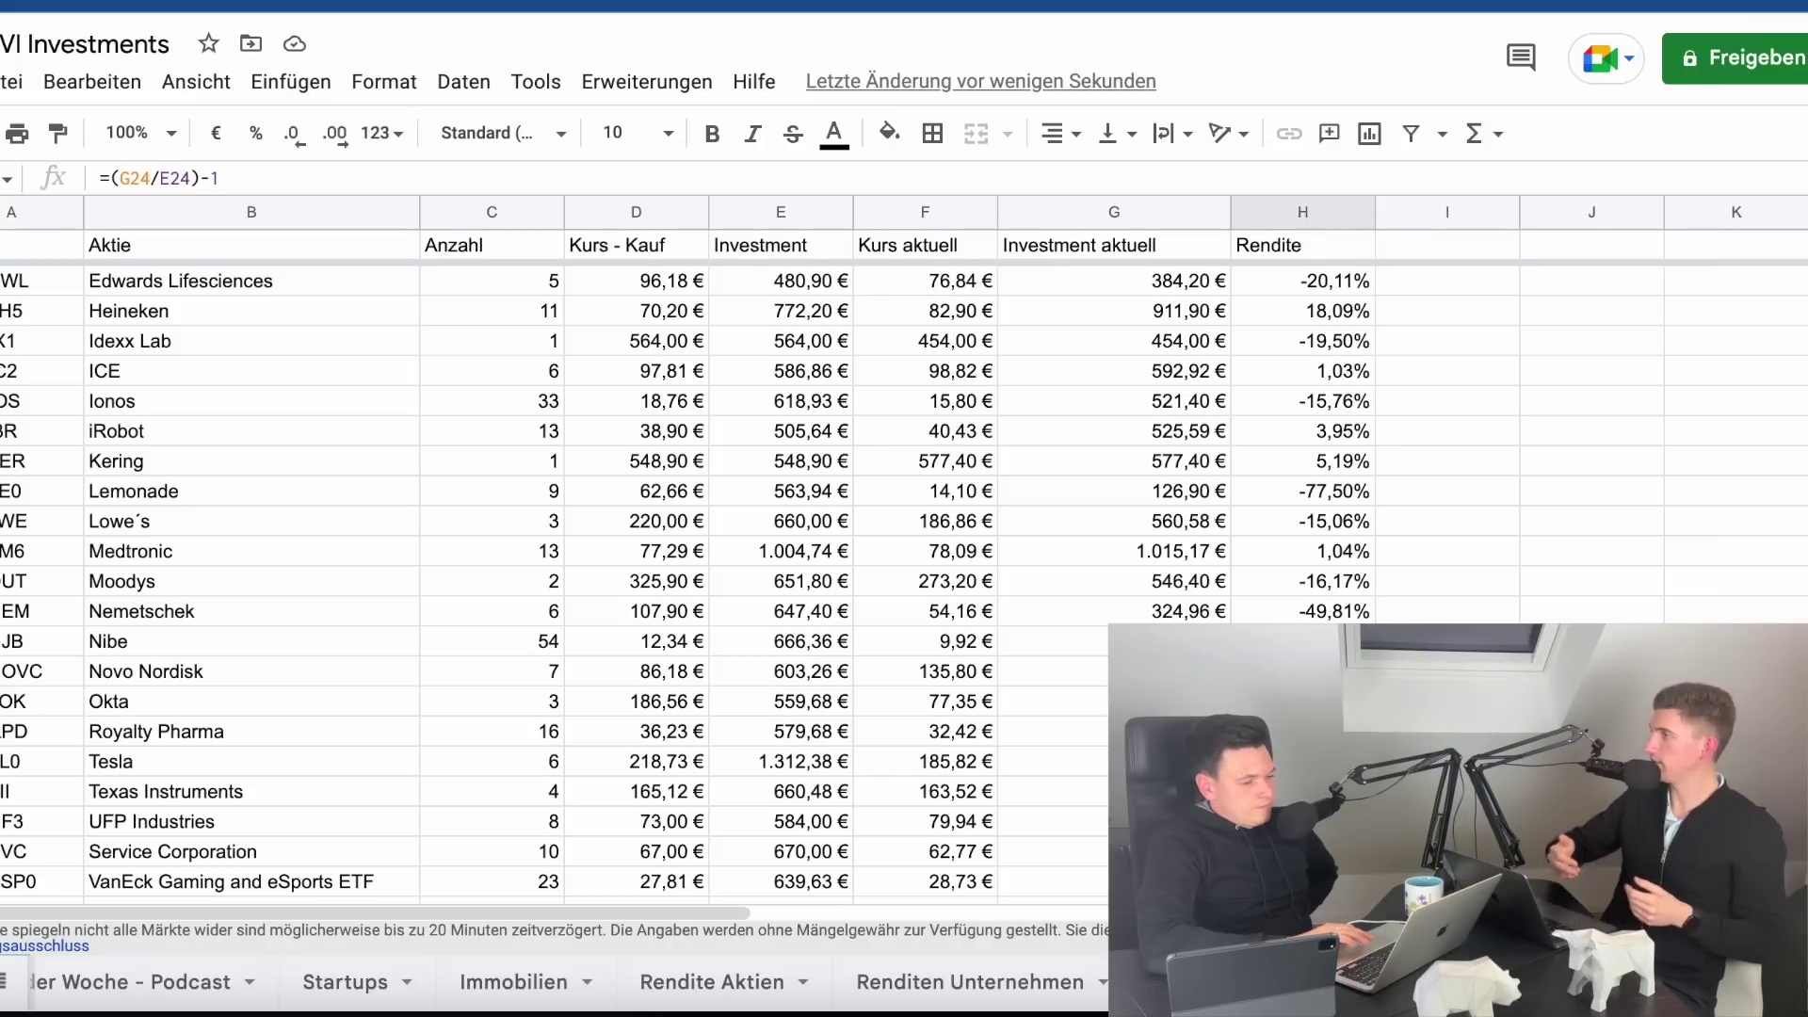
{"action": "key", "text": "Right"}
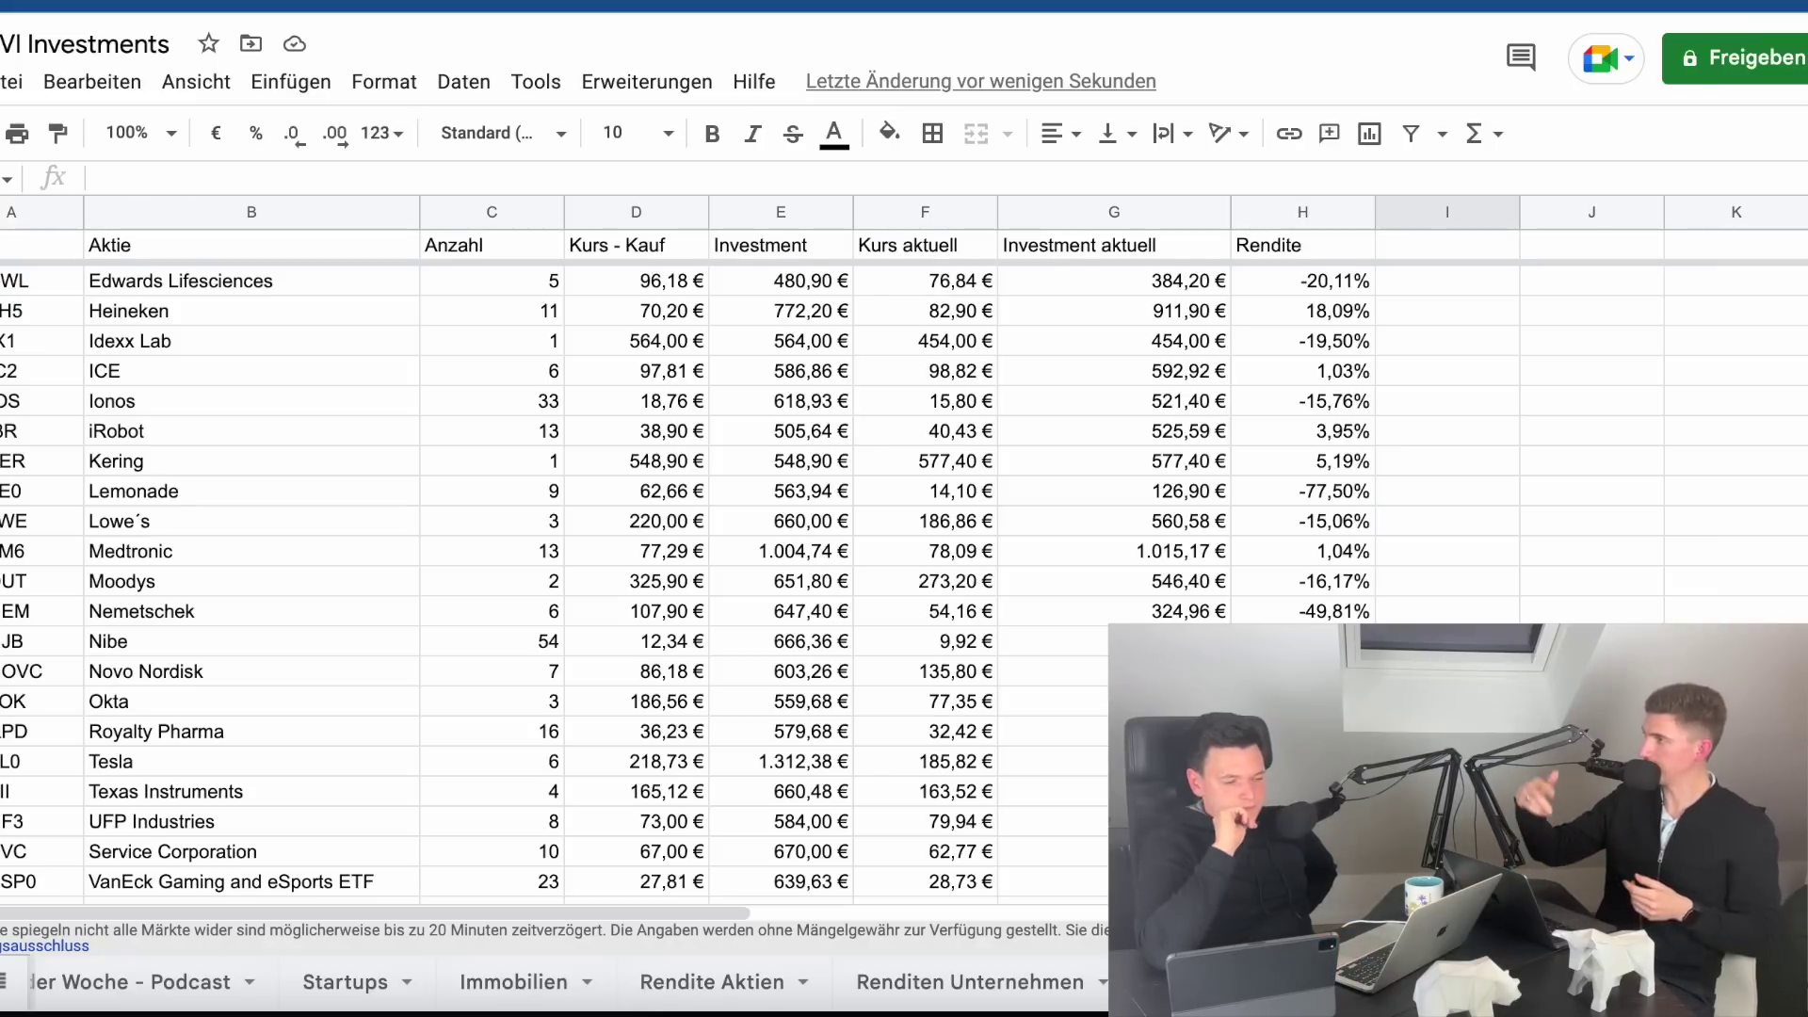
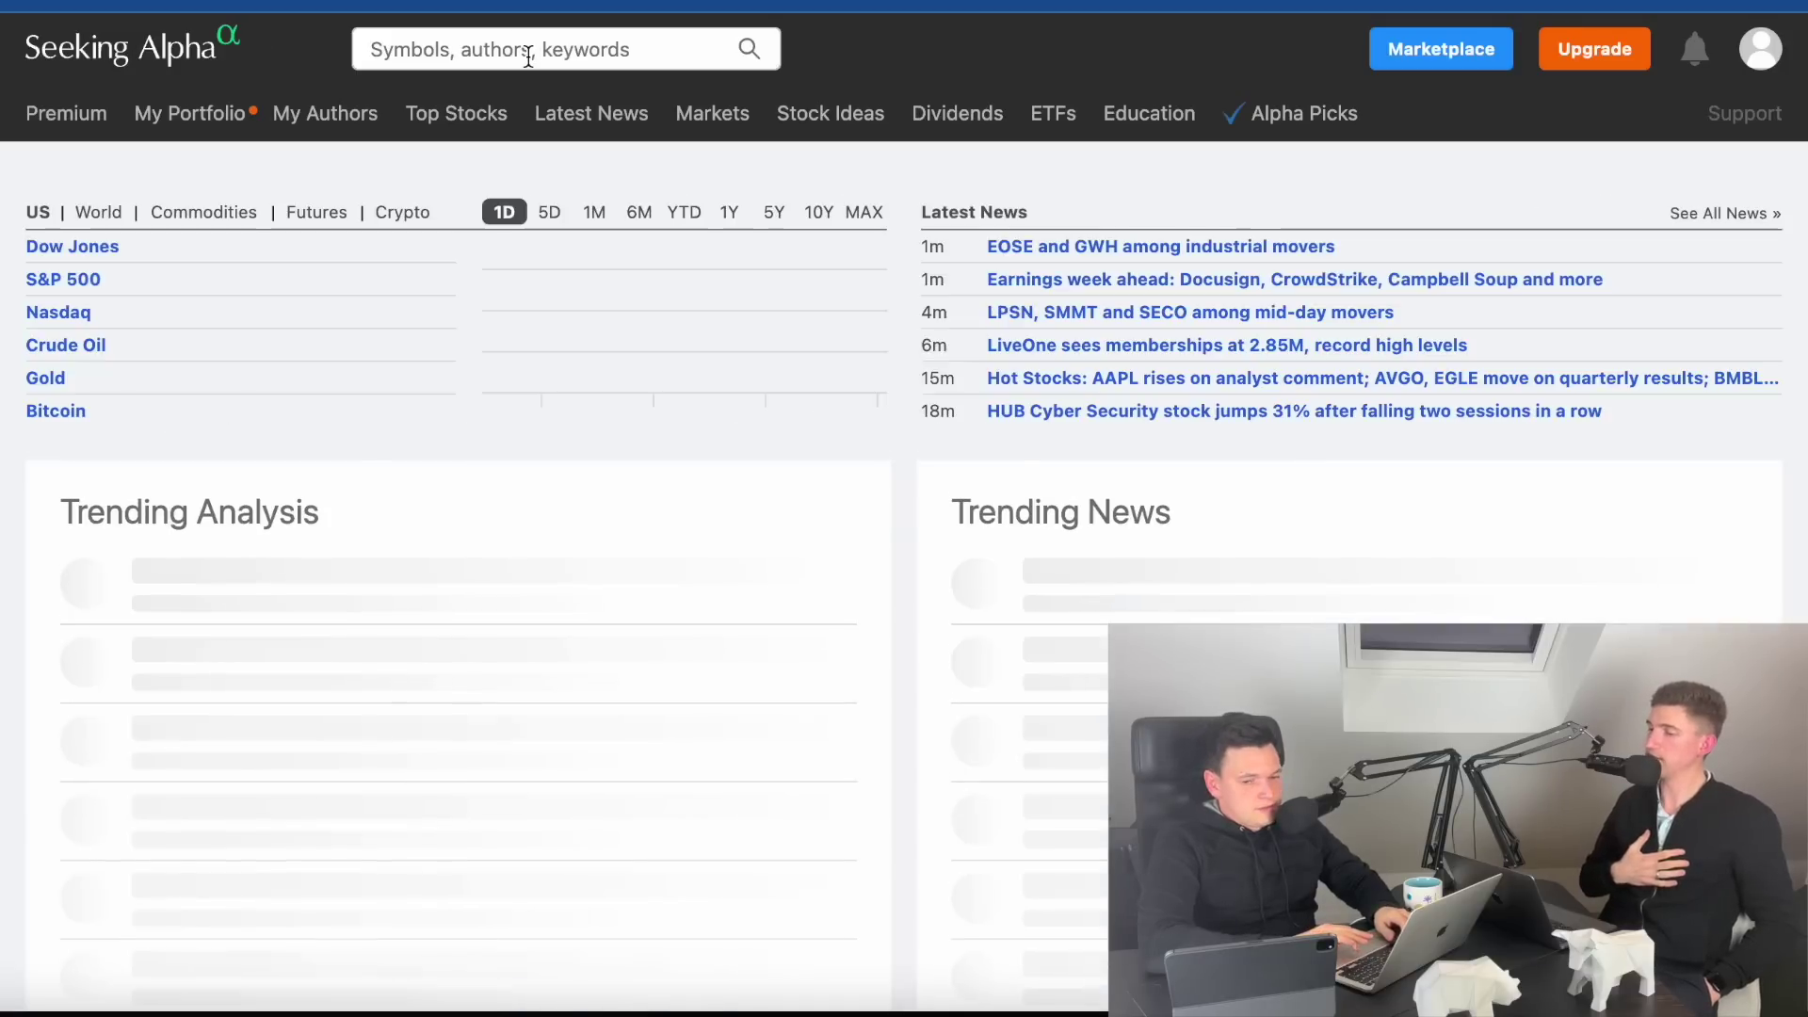
- Open Silvergate Capital Corporation (SI) on Seeking Alpha and examine its one-year chart, key figures and ratings
{"action": "left_click", "coordinate": [528, 52]}
{"action": "type", "text": "silver"}
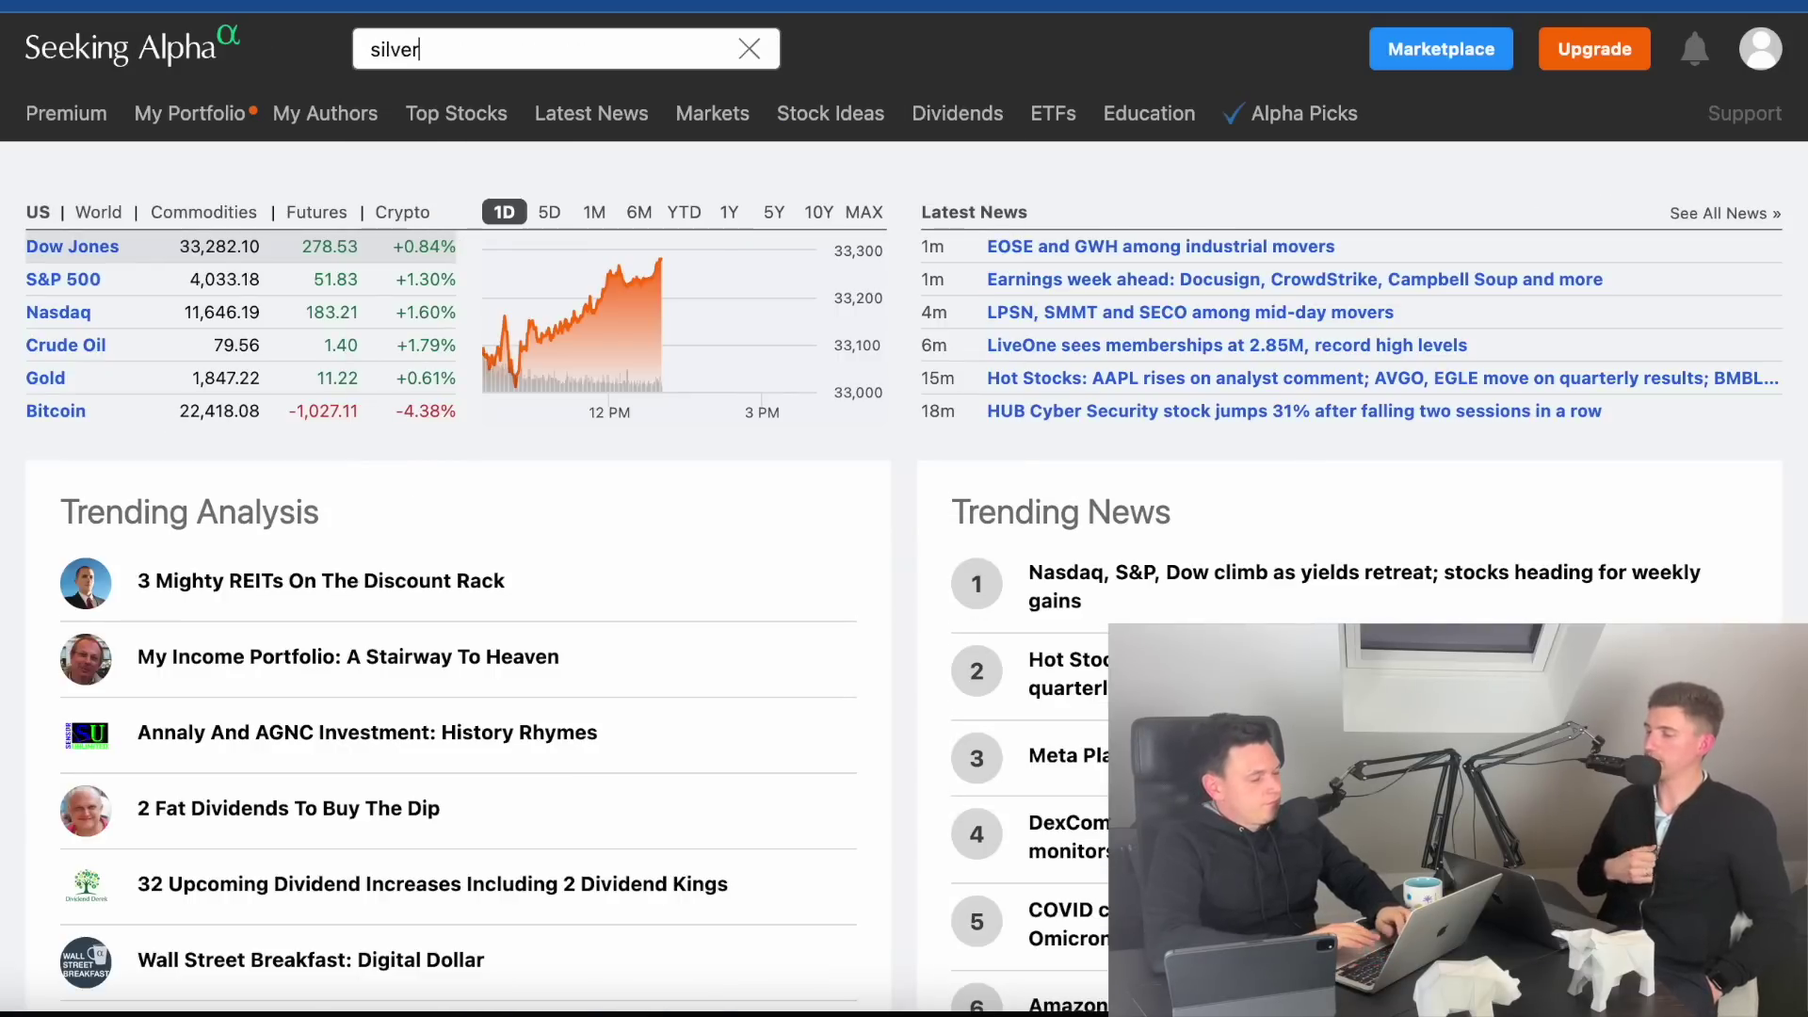
{"action": "type", "text": "g"}
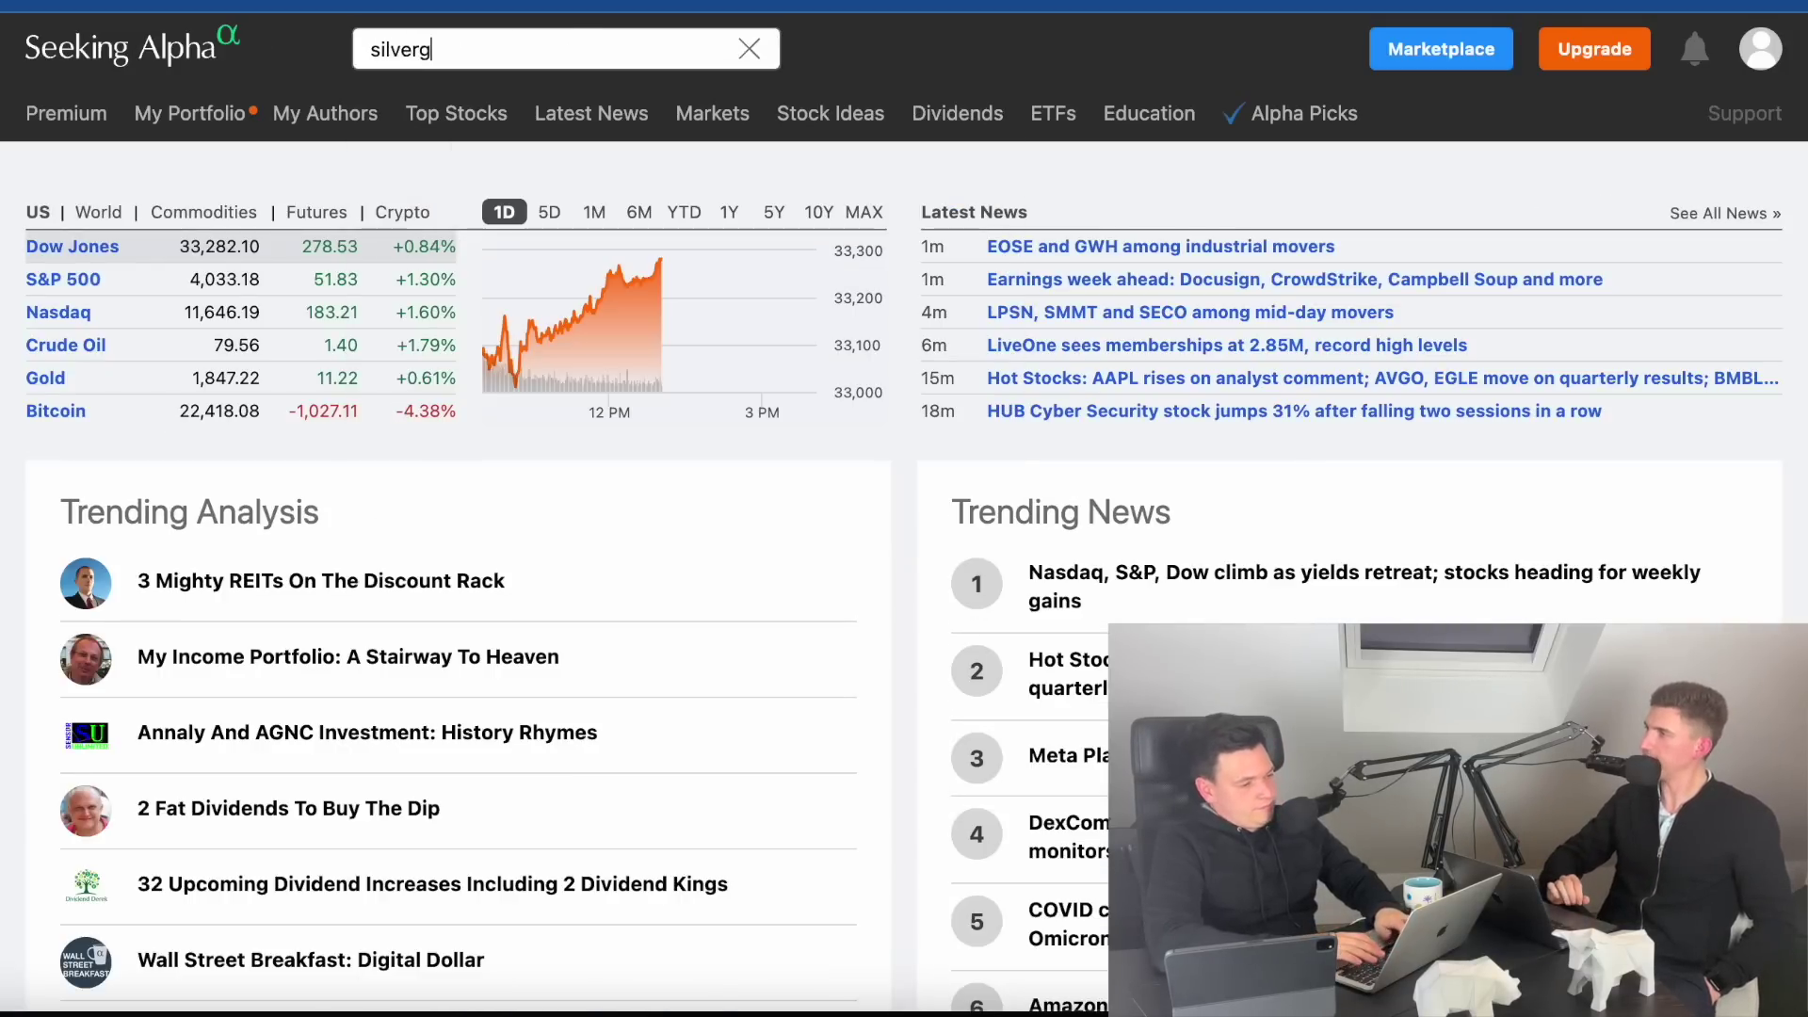
{"action": "left_click", "coordinate": [584, 137]}
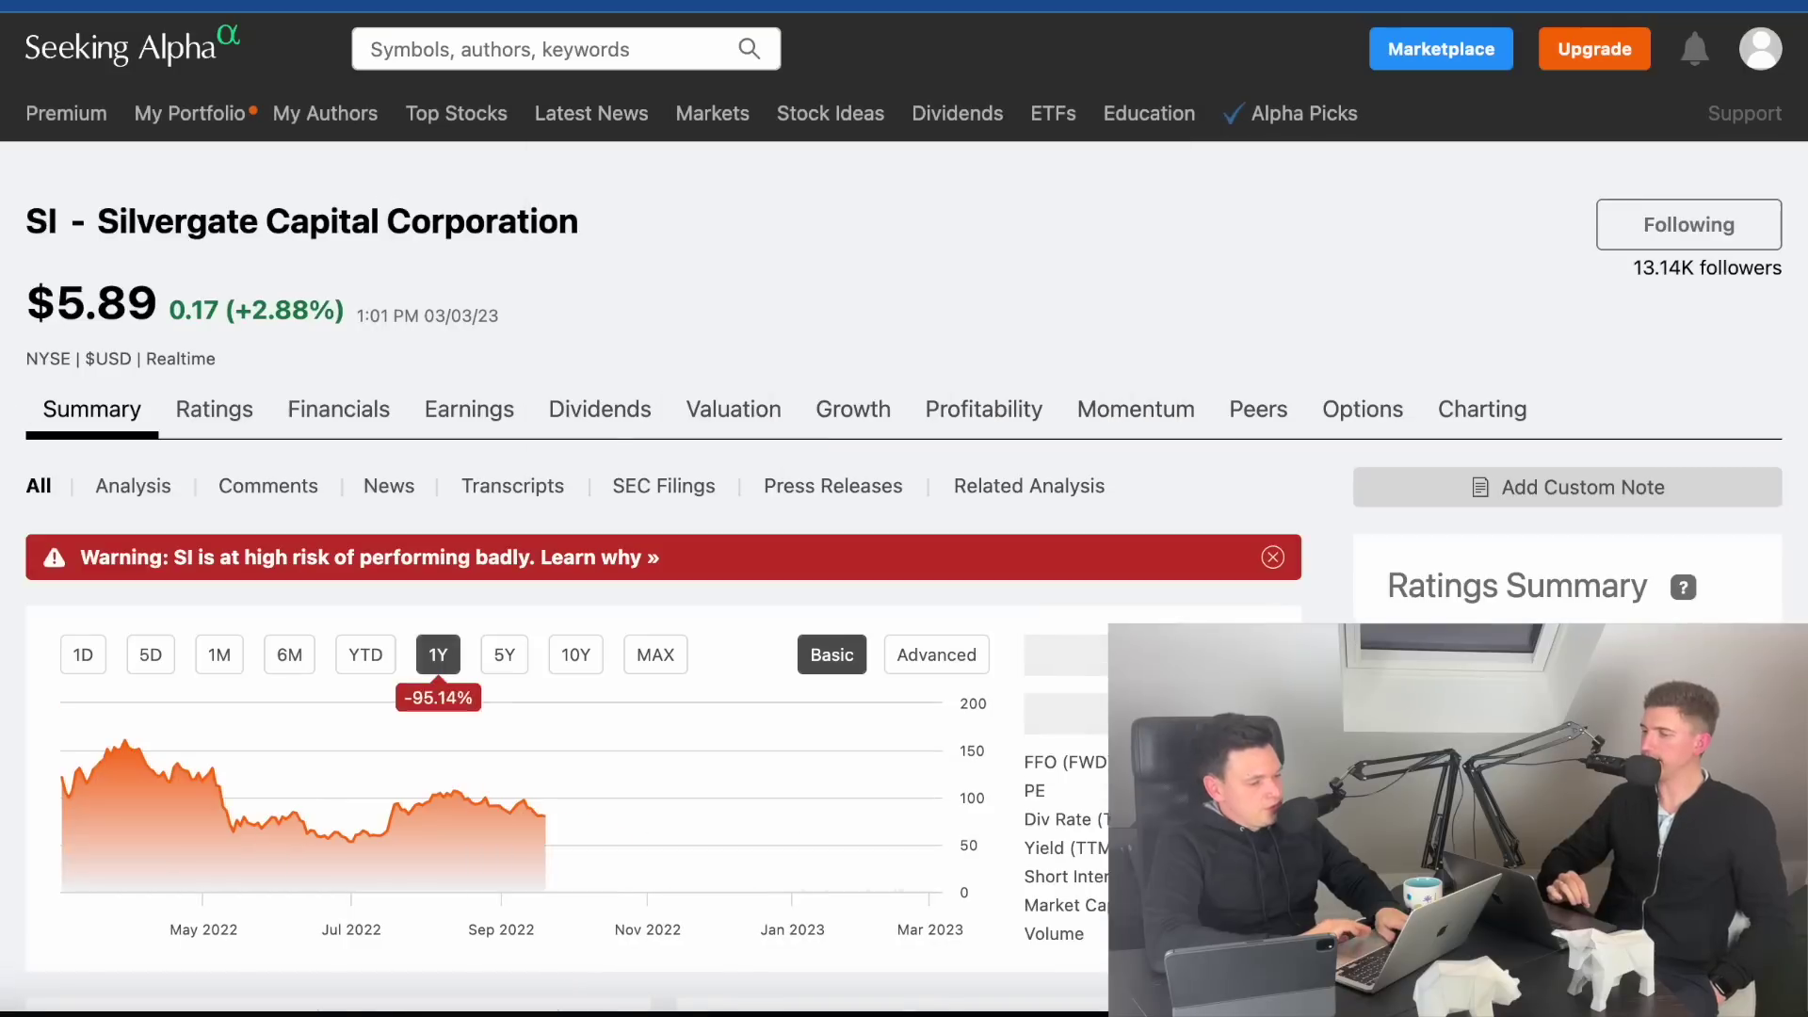
{"action": "scroll", "coordinate": [1542, 226], "scroll_direction": "down", "scroll_amount": 3}
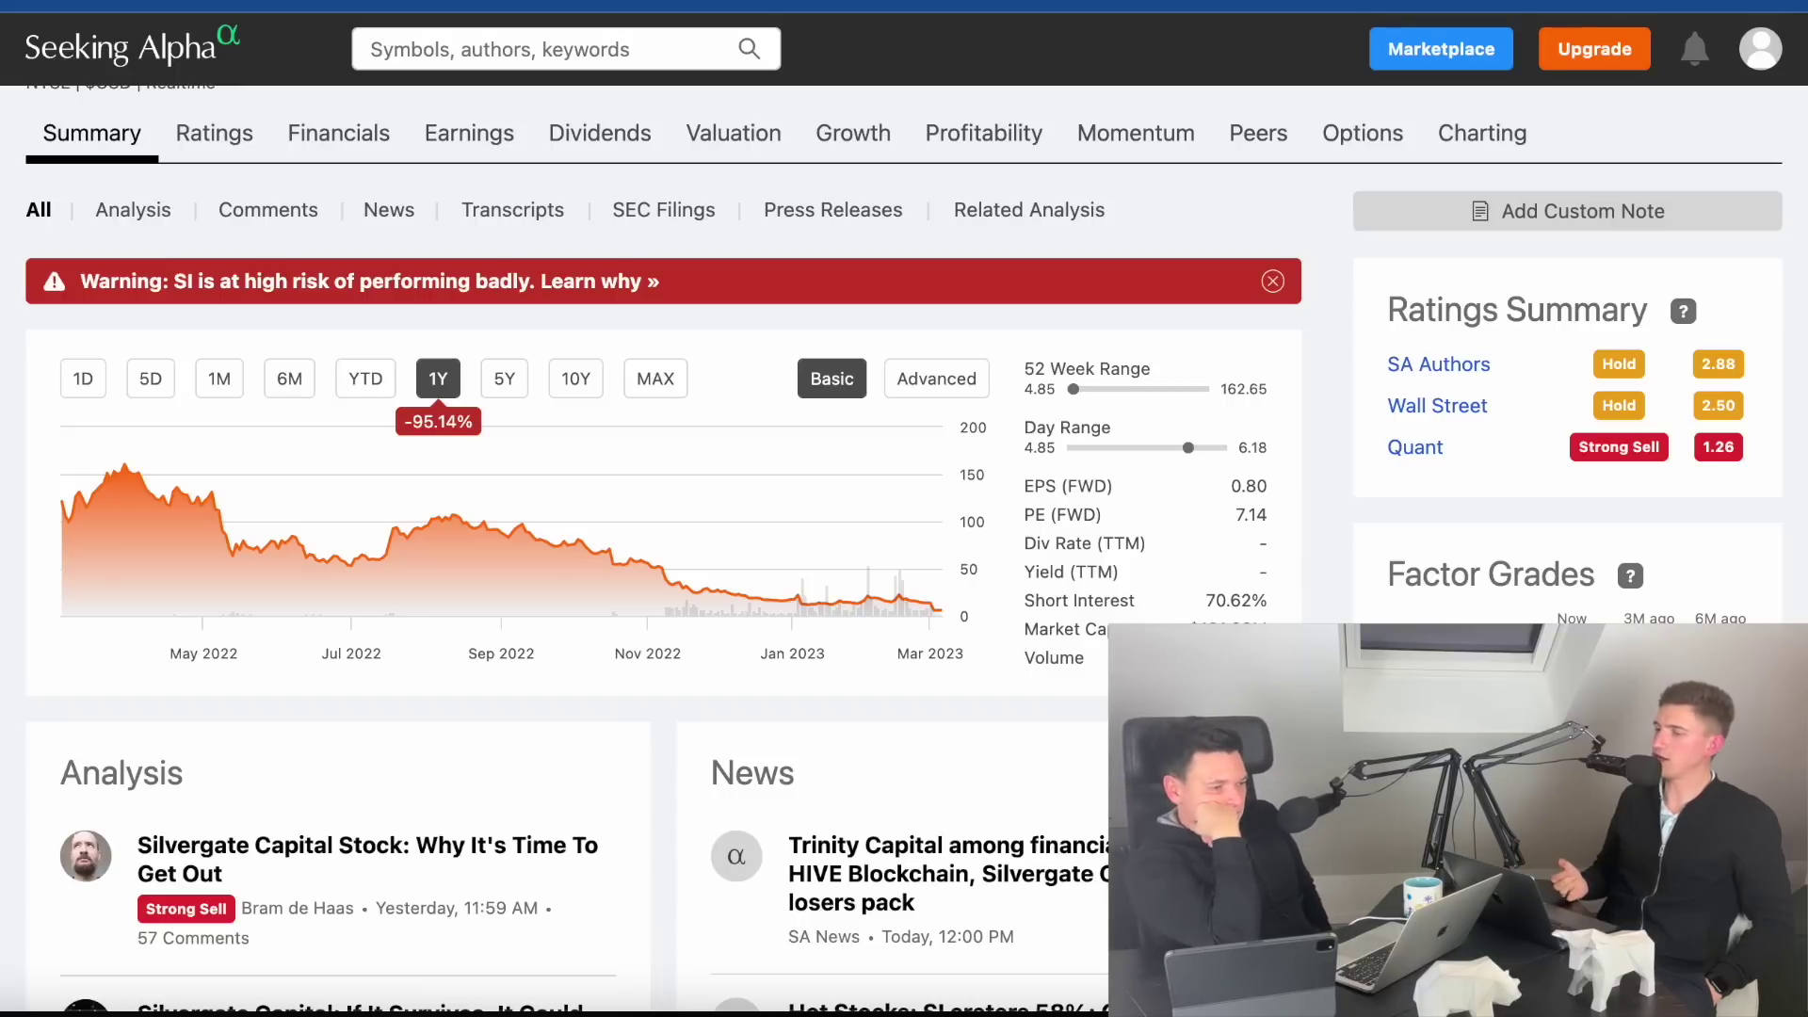
{"action": "scroll", "coordinate": [660, 546], "scroll_direction": "up", "scroll_amount": 3}
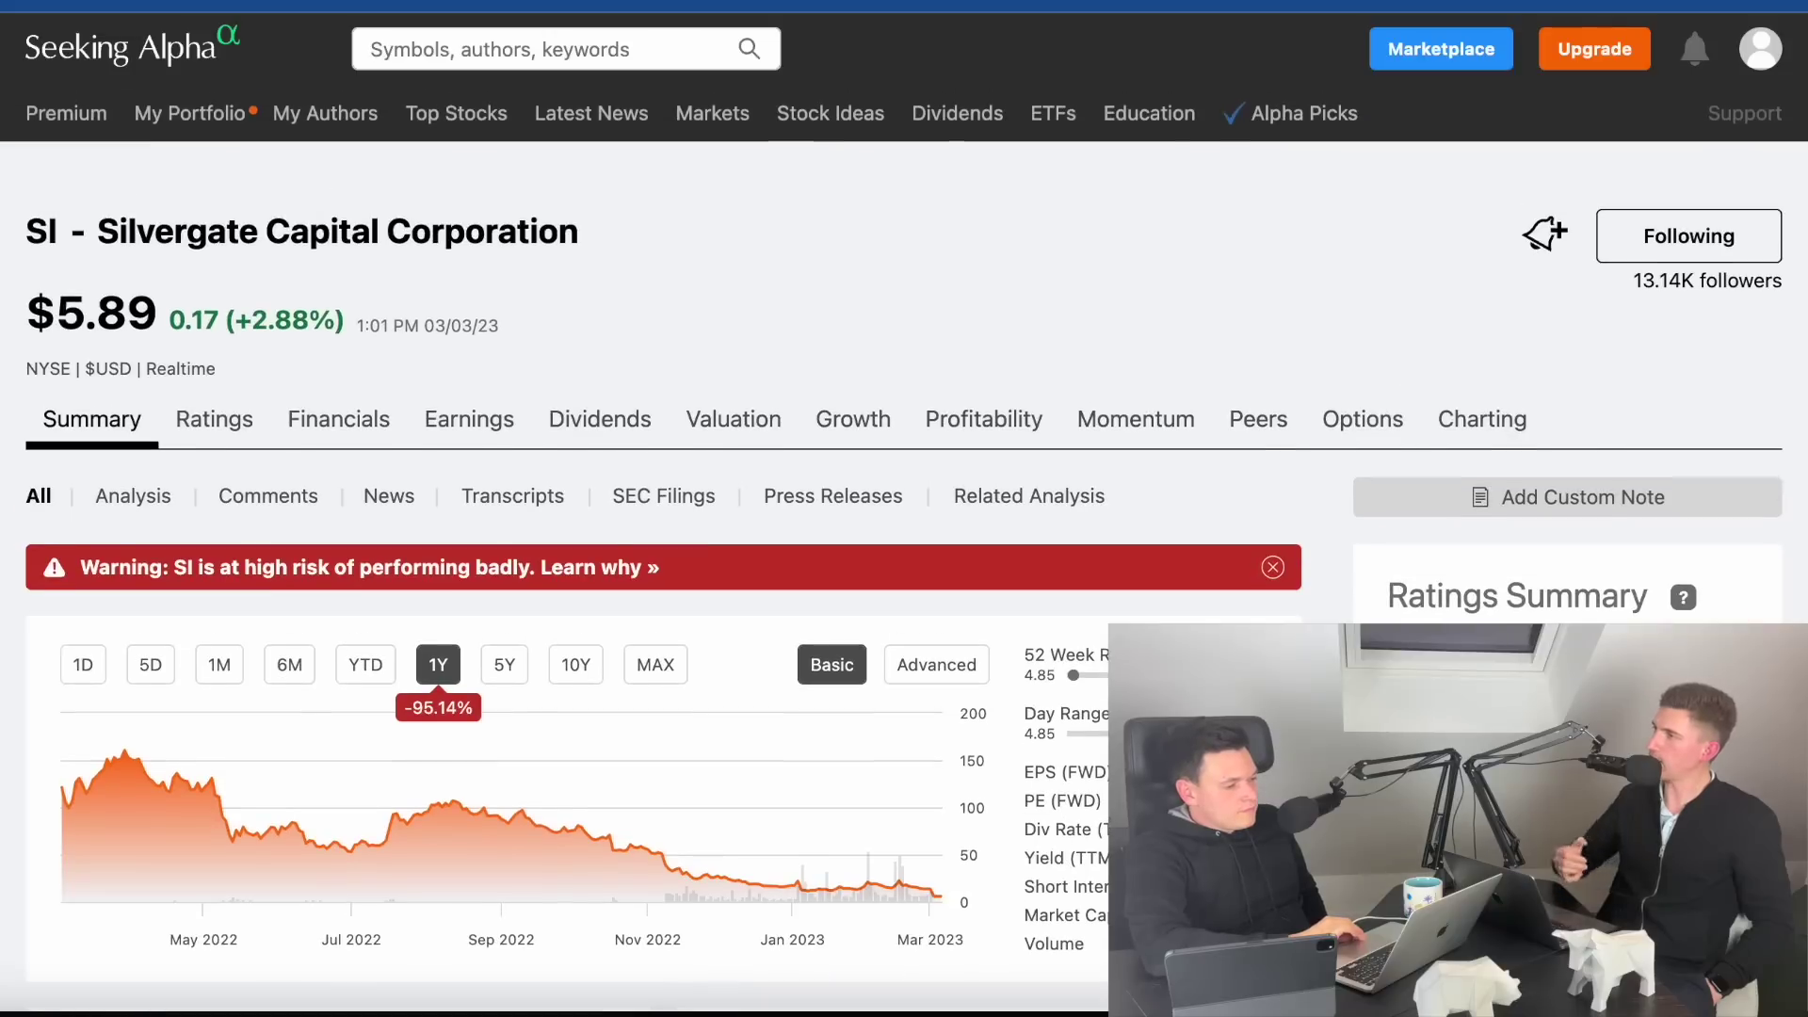
{"action": "scroll", "coordinate": [659, 546], "scroll_direction": "down", "scroll_amount": 3}
- Search Google for "reddit silvergate capital wallstreetbets"
{"action": "left_click", "coordinate": [218, 412]}
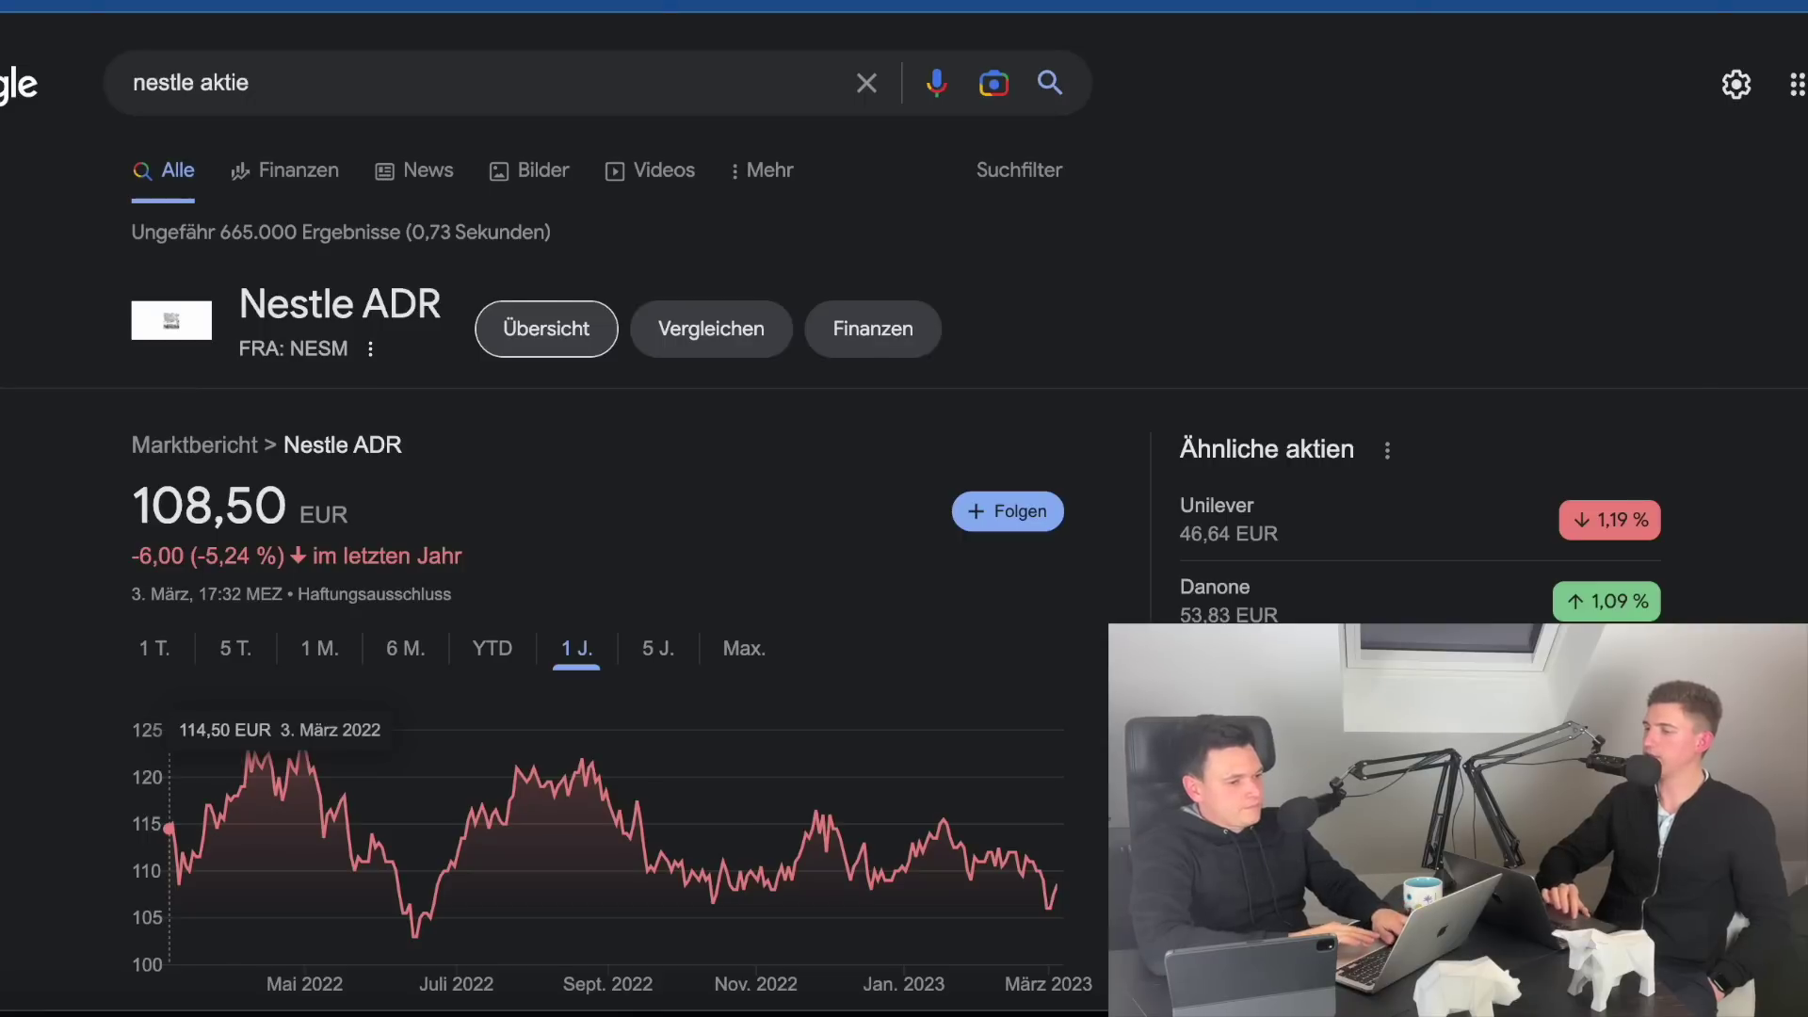
{"action": "type", "text": "reddit sil"}
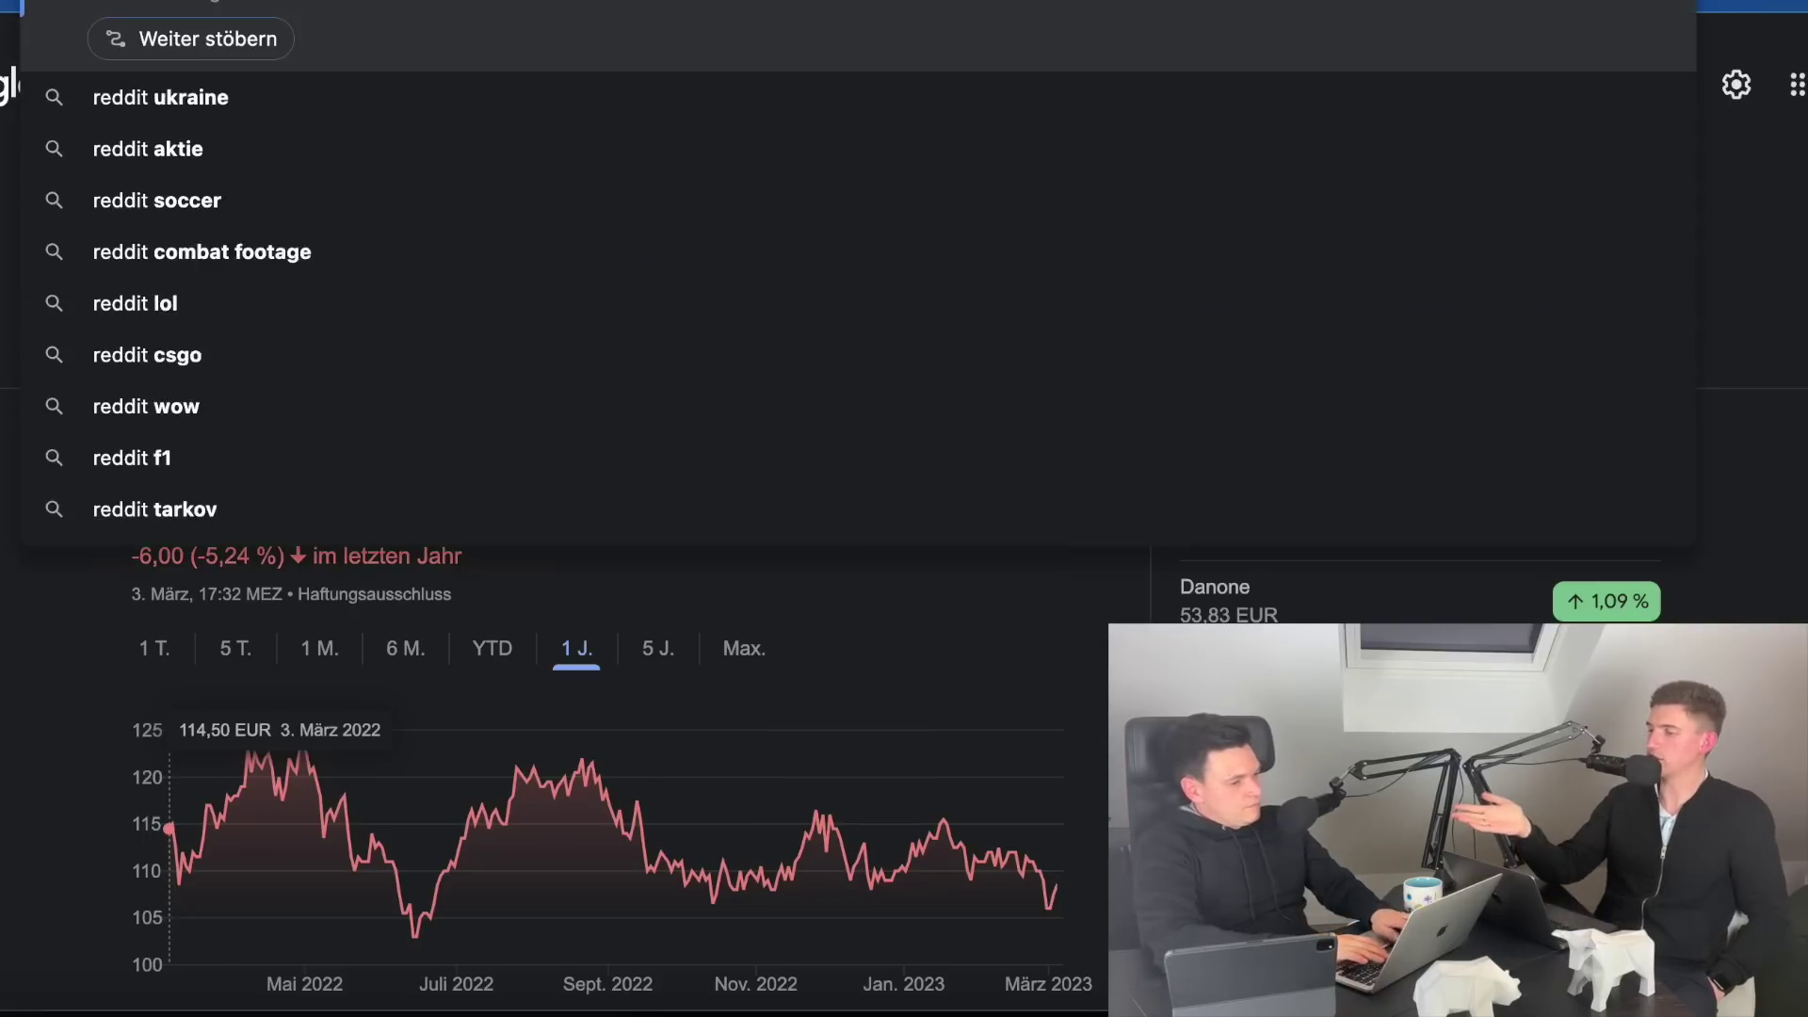
{"action": "type", "text": "vergate capital cali"}
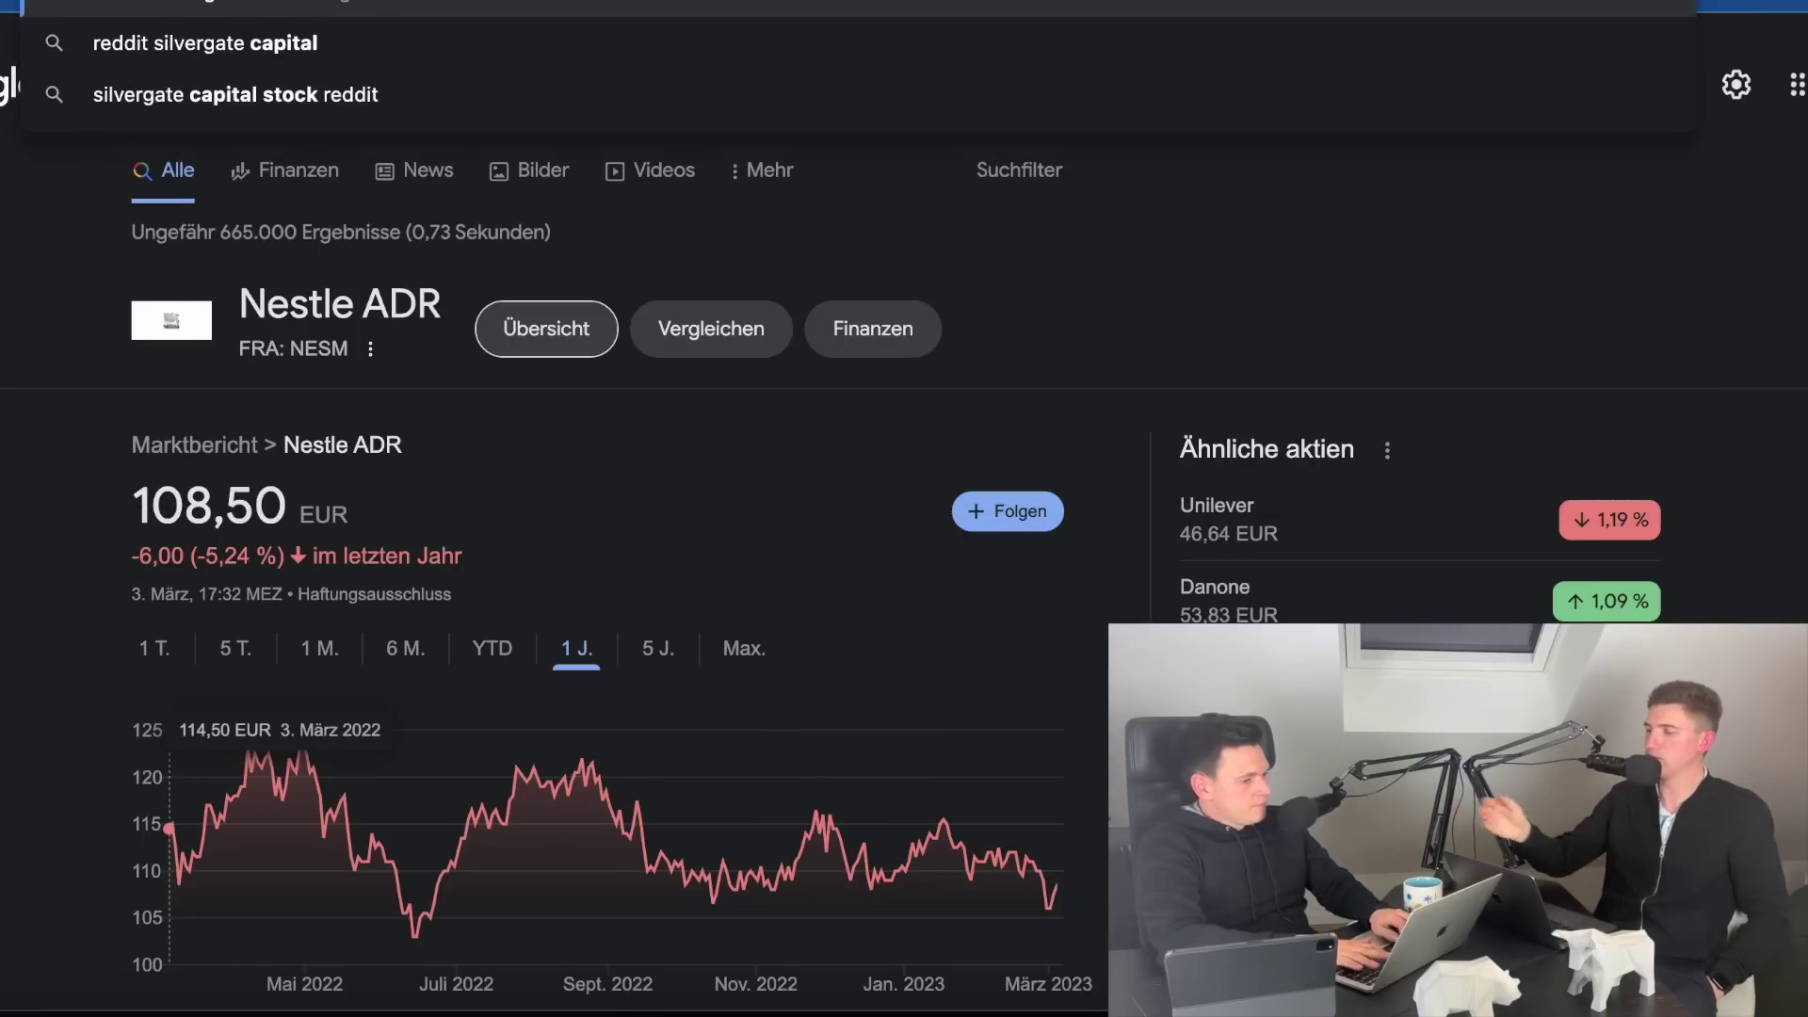
{"action": "key", "text": "BackSpace"}
{"action": "key", "text": "BackSpace"}
{"action": "key", "text": "BackSpace"}
{"action": "key", "text": "BackSpace"}
{"action": "type", "text": "wallst"}
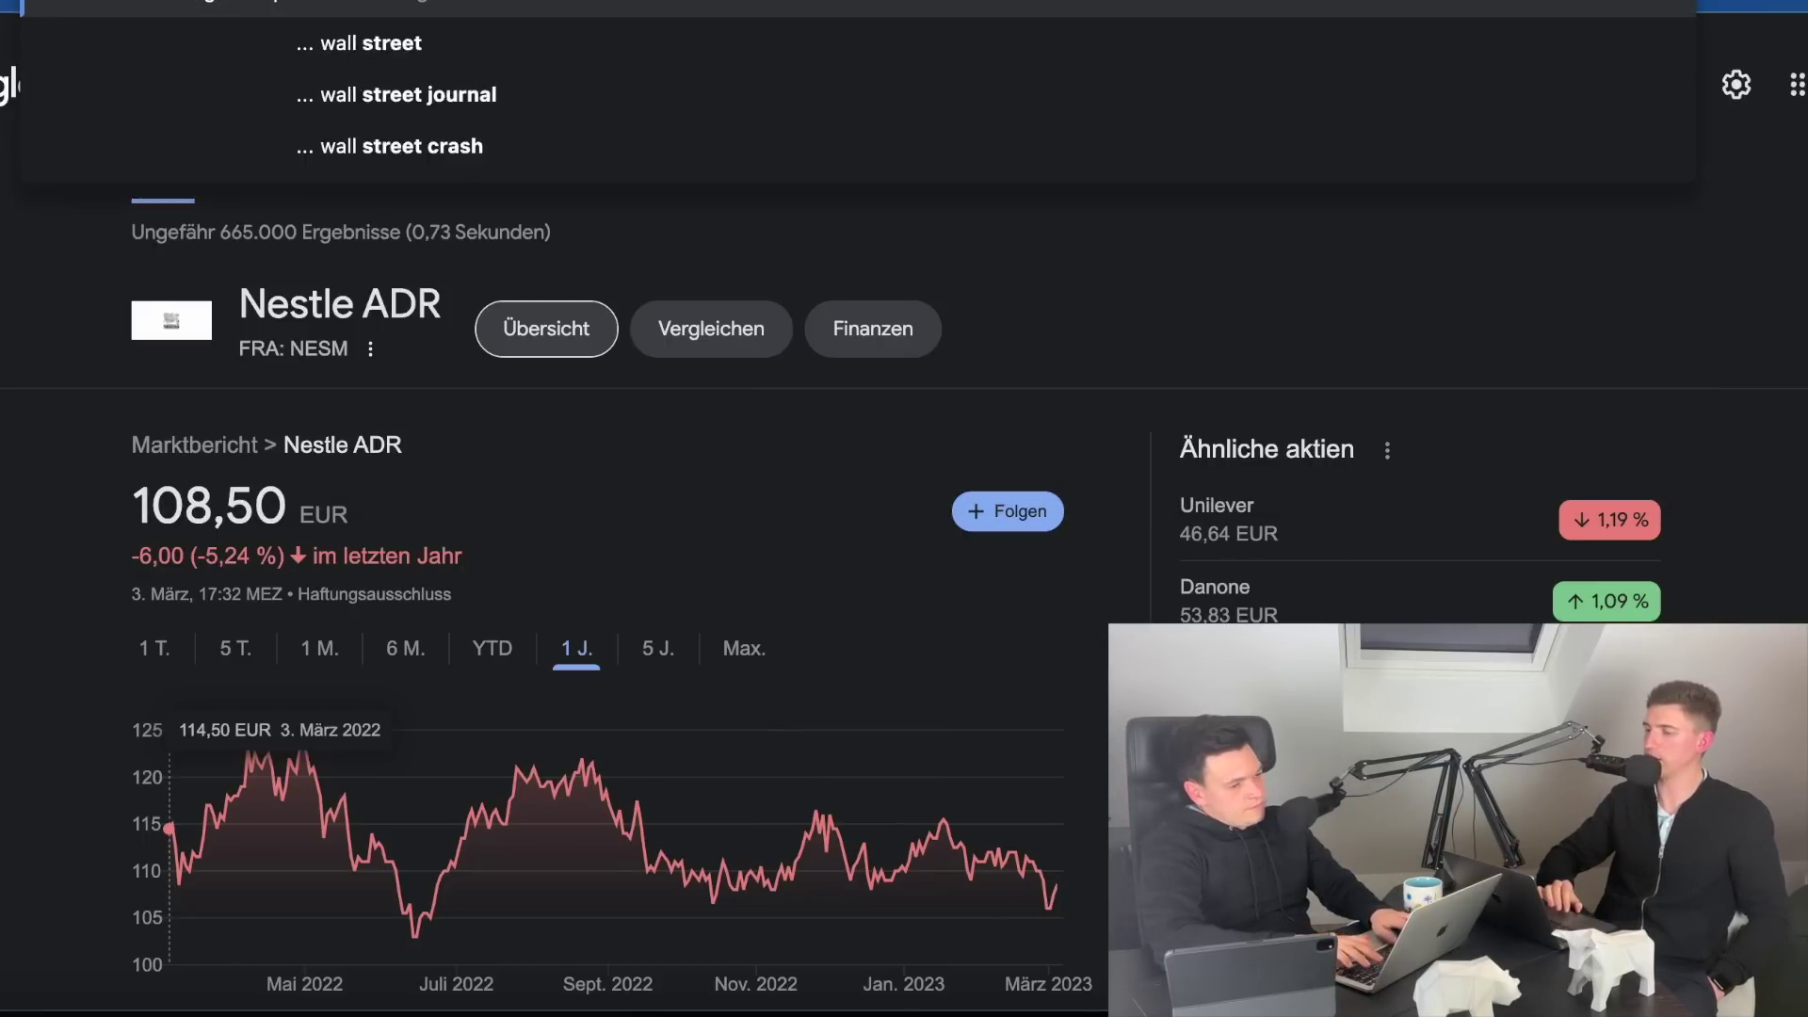
{"action": "type", "text": "reet"}
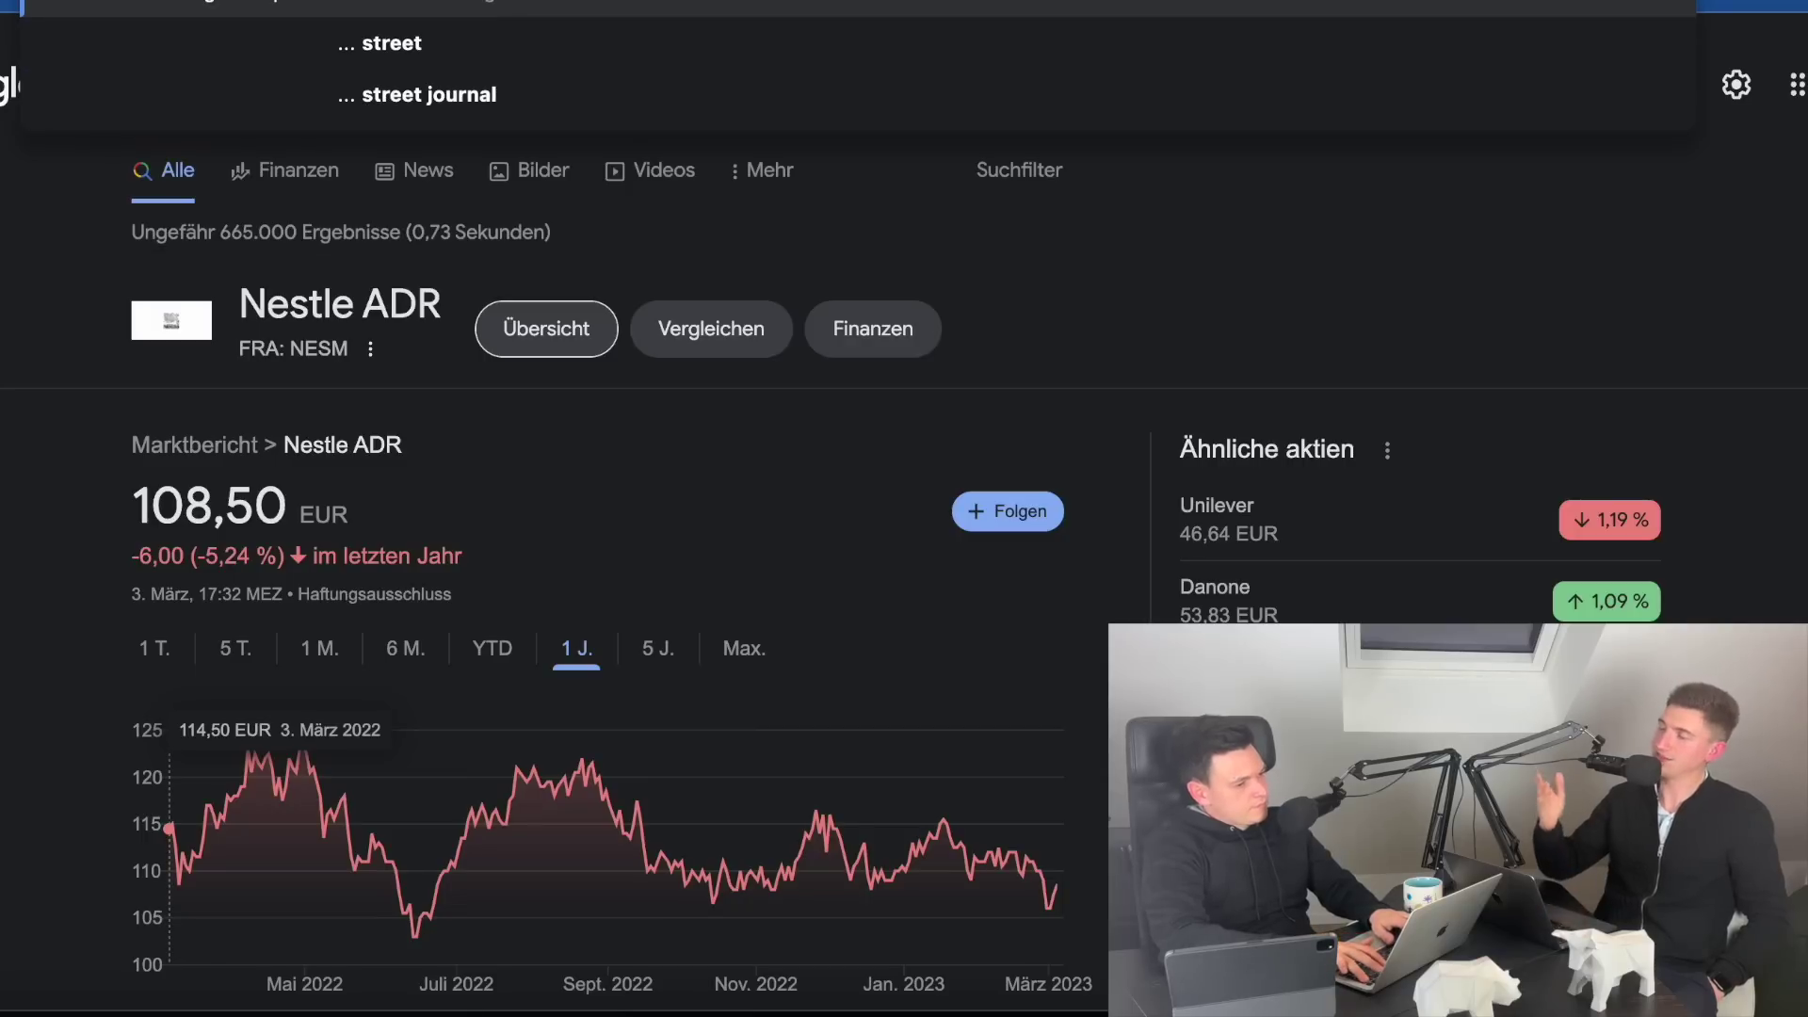
{"action": "key", "text": "BackSpace"}
{"action": "key", "text": "BackSpace"}
{"action": "key", "text": "BackSpace"}
{"action": "key", "text": "BackSpace"}
{"action": "key", "text": "BackSpace"}
{"action": "type", "text": "reet"}
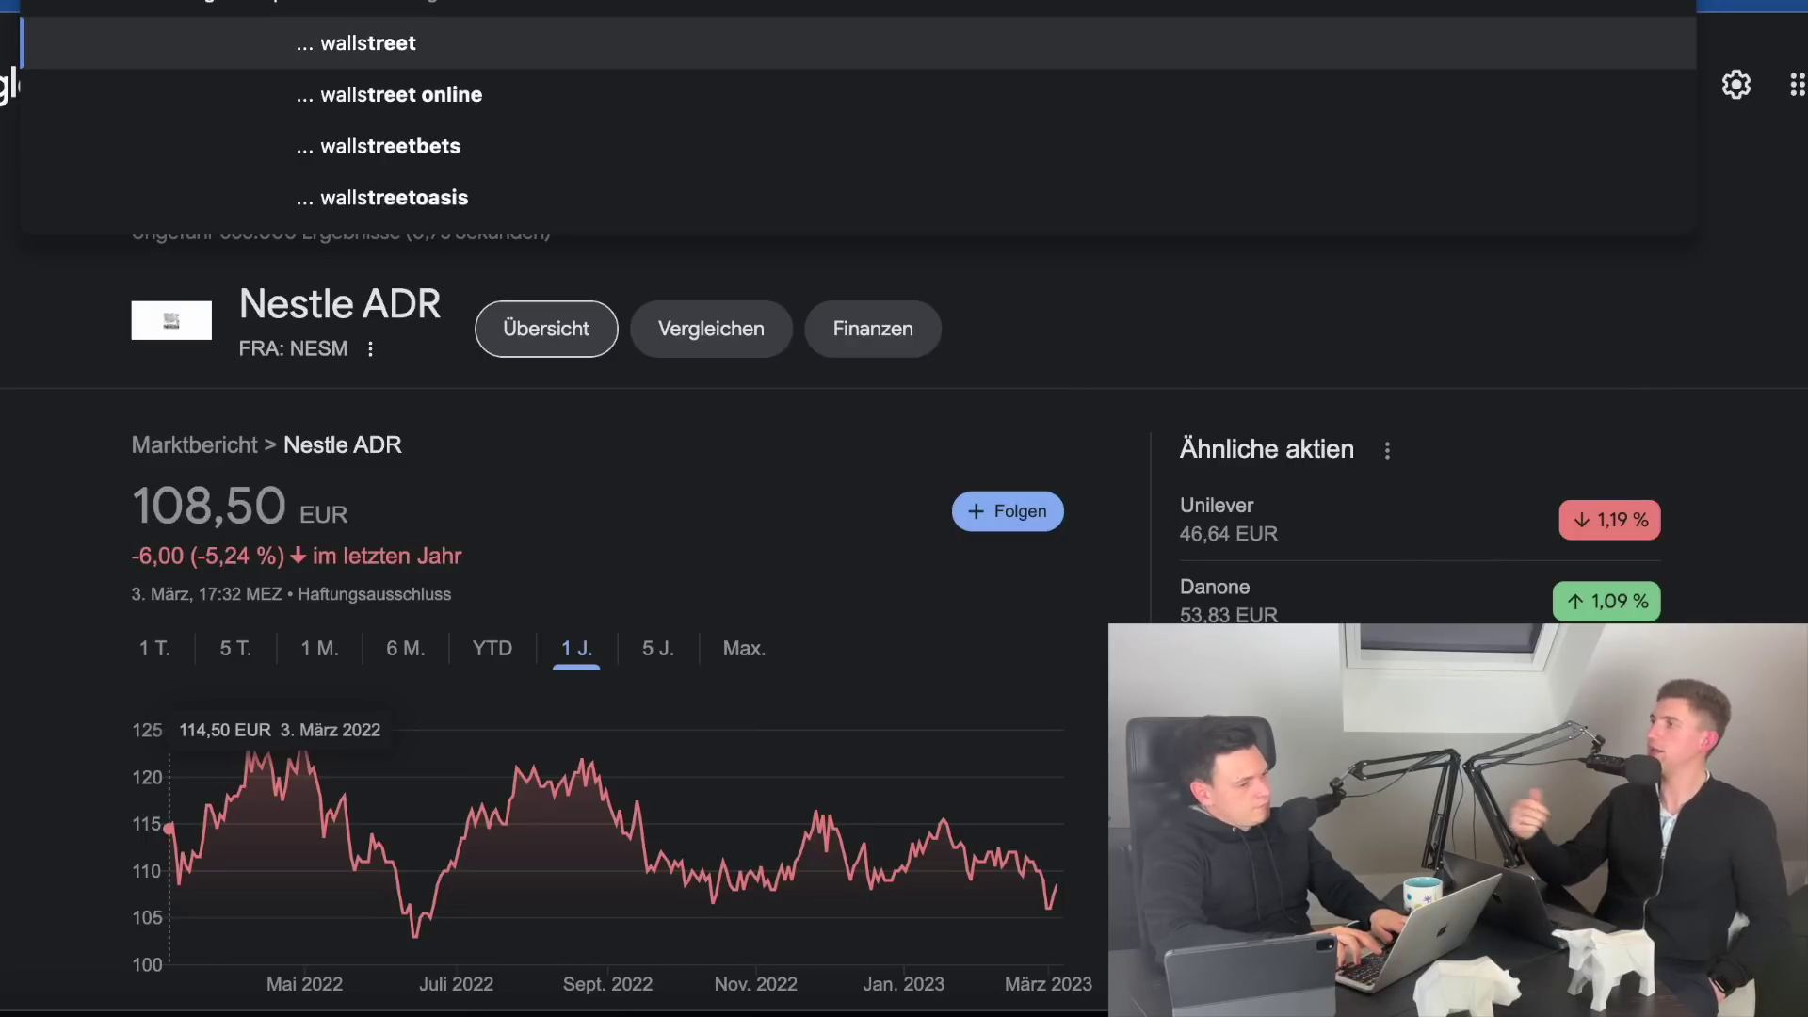
{"action": "key", "text": "Down"}
{"action": "key", "text": "Down"}
{"action": "key", "text": "Return"}
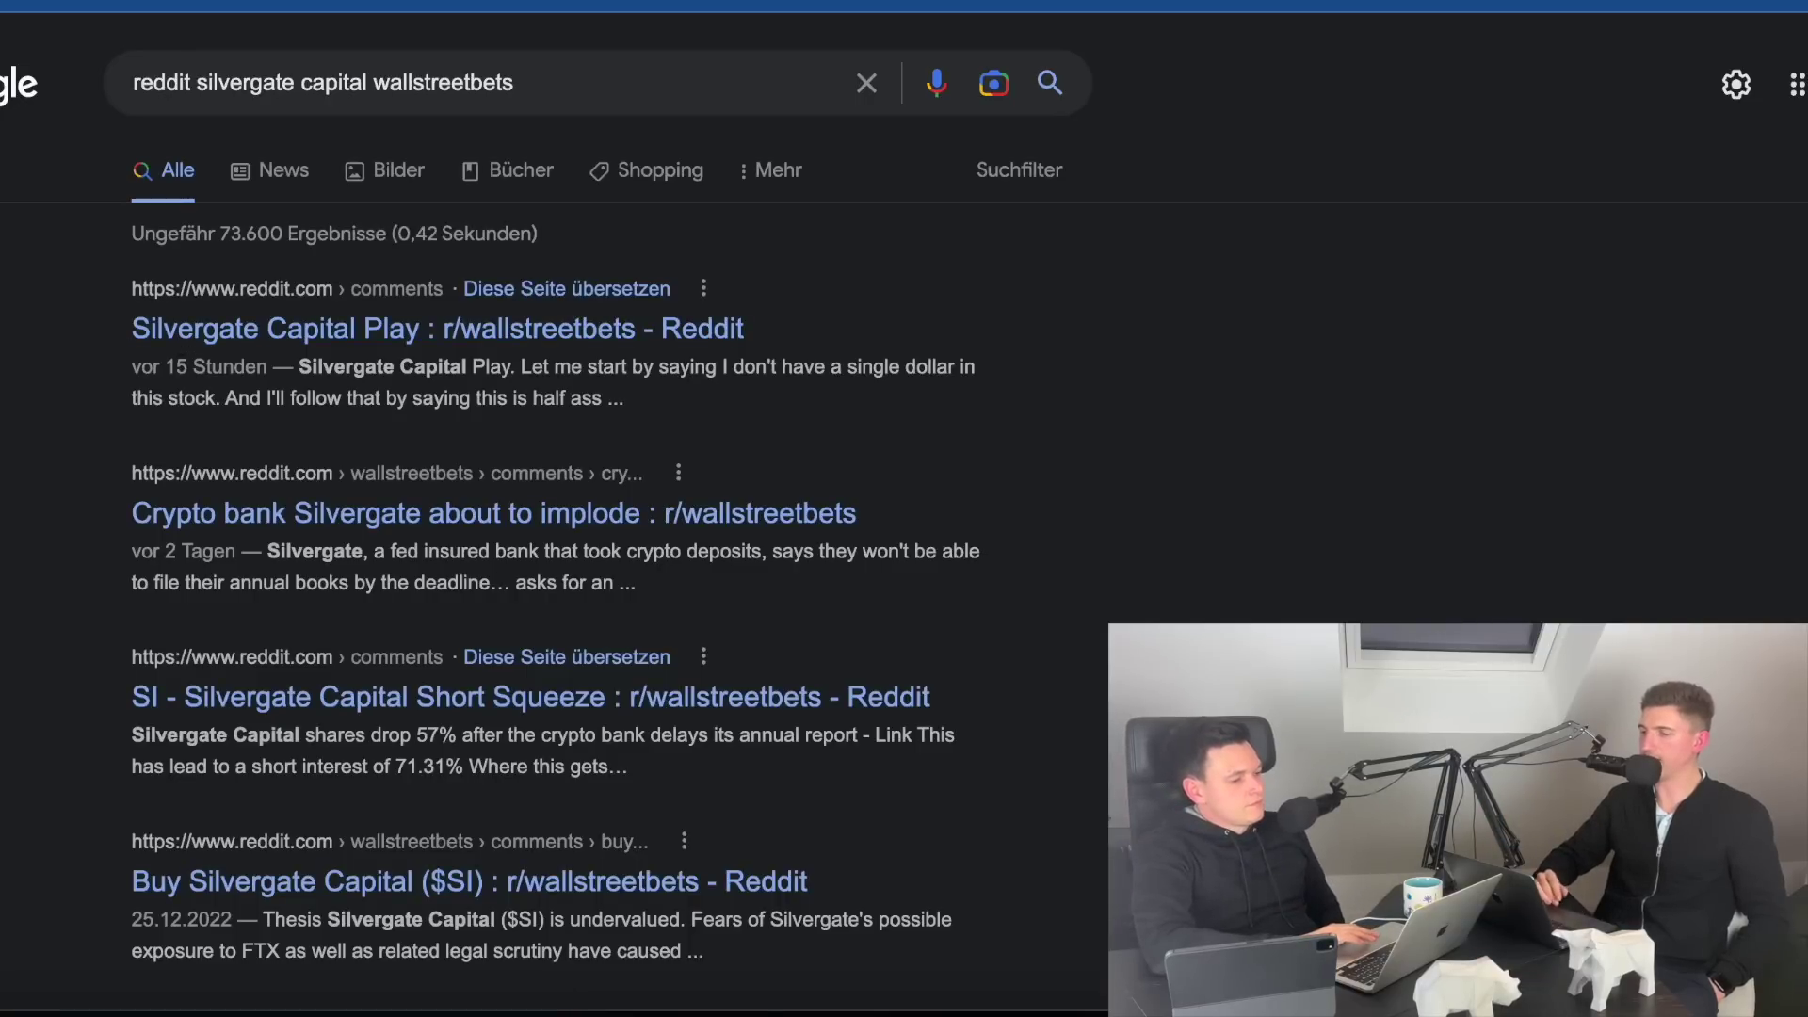
- Open and read the wallstreetbets posts "Silvergate Capital Play" and "Crypto bank Silvergate about to implode" from the search results
{"action": "left_click", "coordinate": [438, 329]}
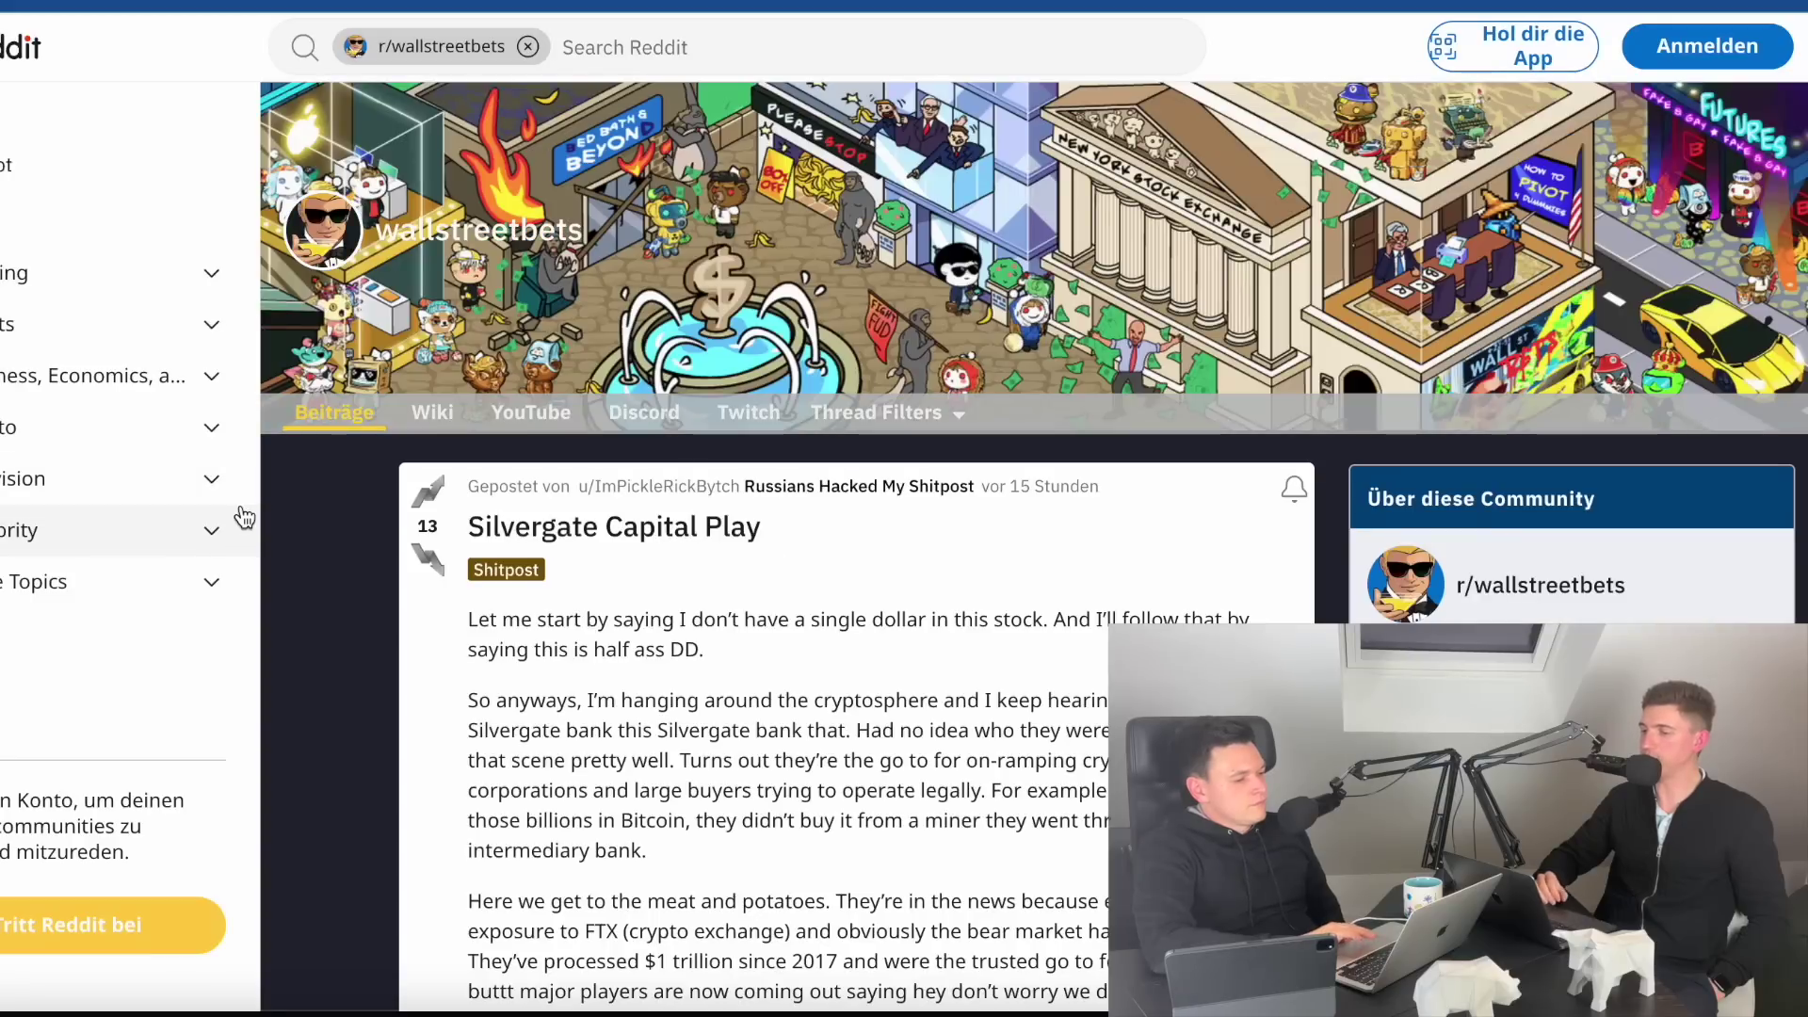
{"action": "scroll", "coordinate": [307, 652], "scroll_direction": "down", "scroll_amount": 2}
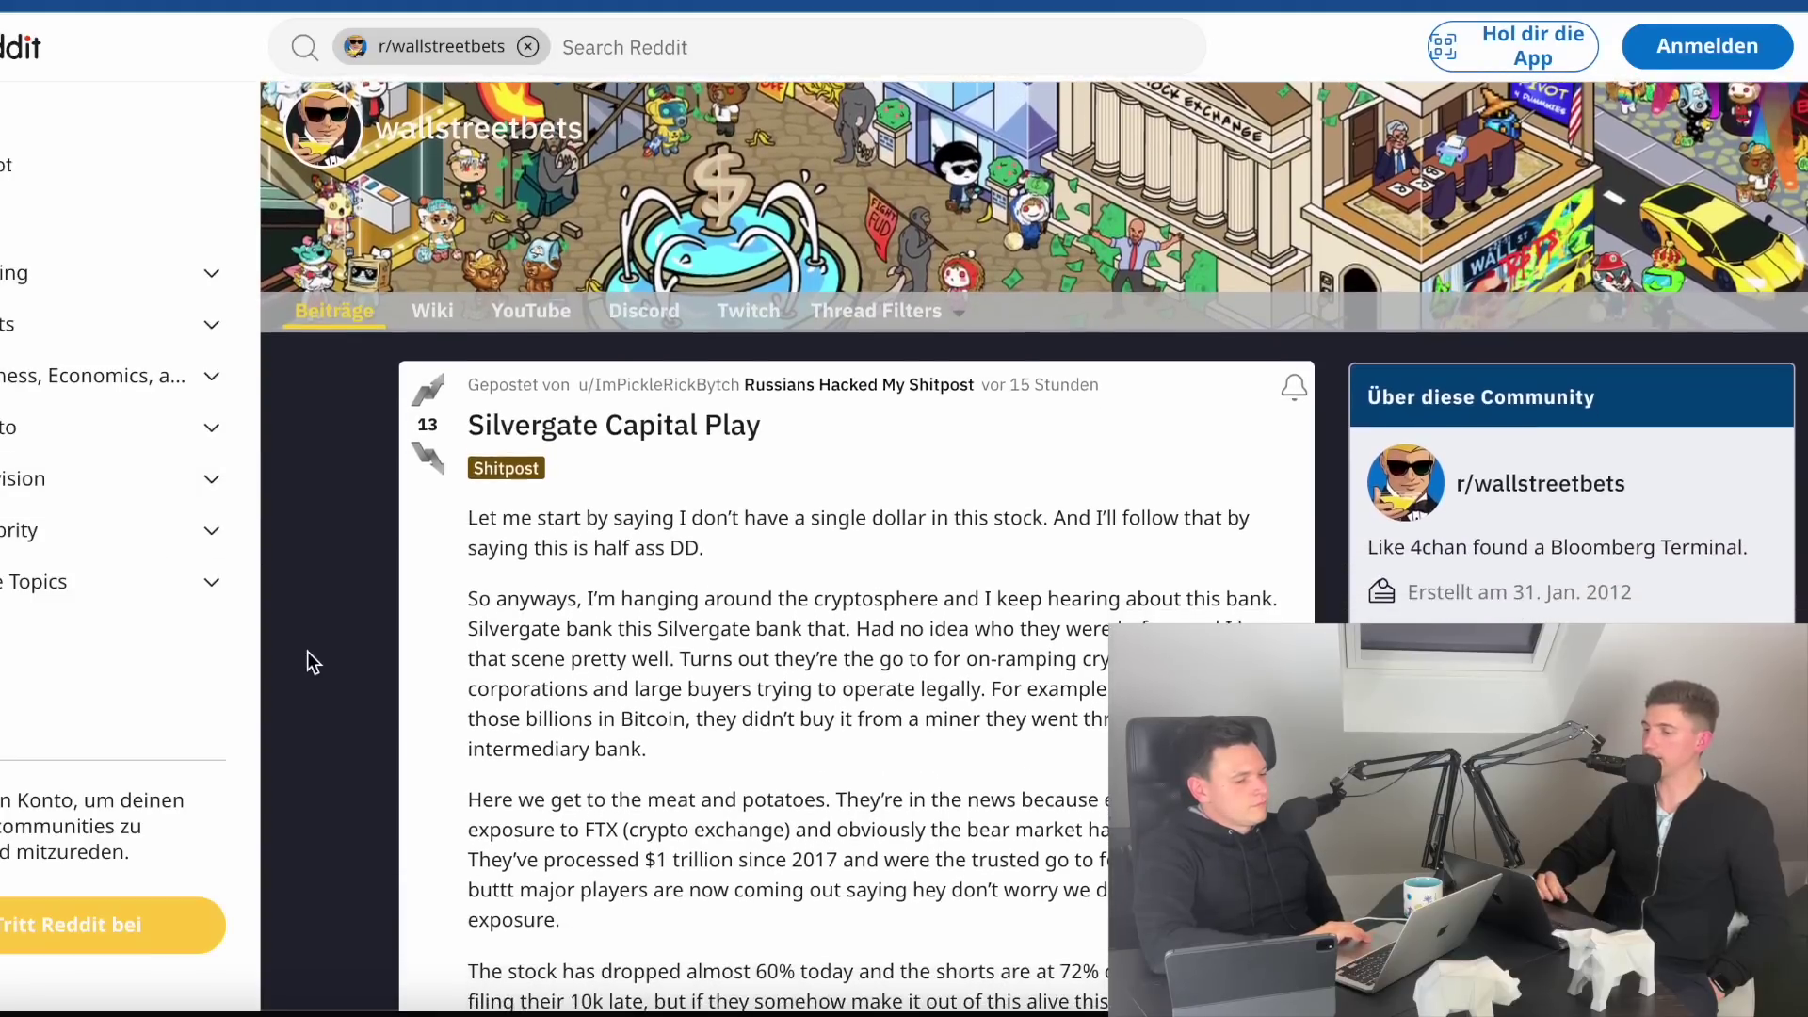
{"action": "scroll", "coordinate": [307, 652], "scroll_direction": "down", "scroll_amount": 2}
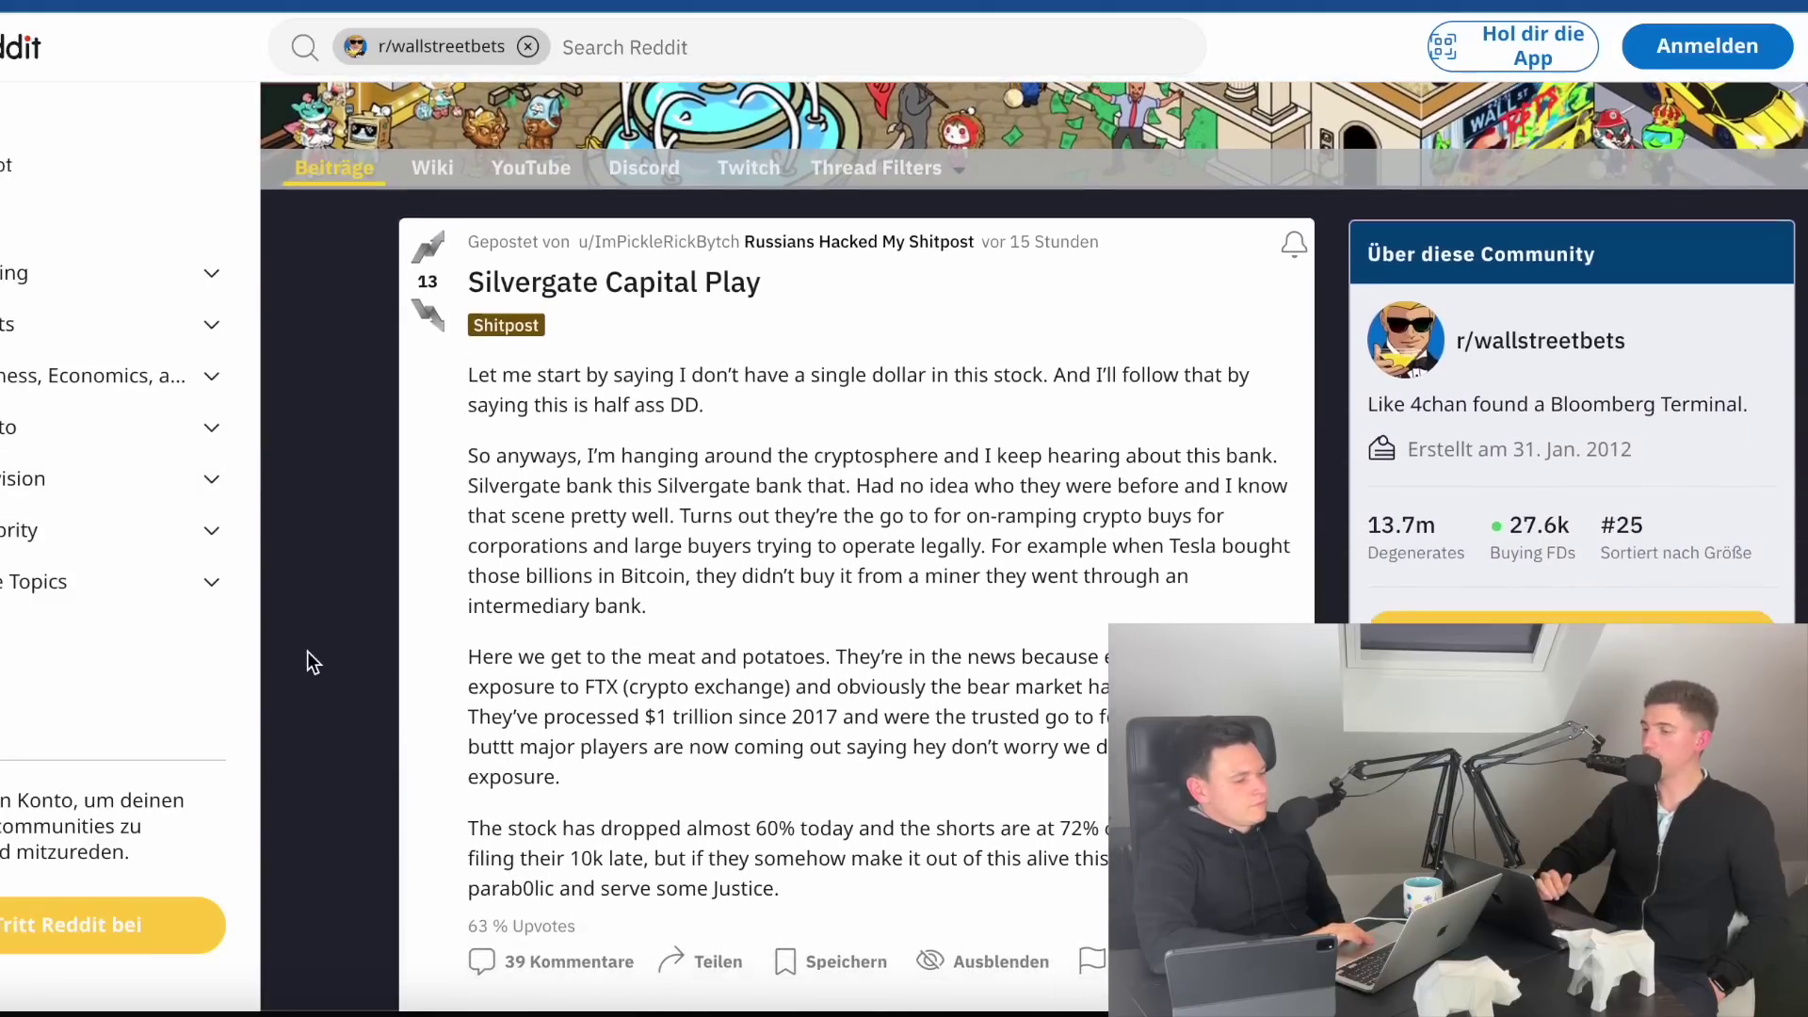
{"action": "key", "text": "alt+Left"}
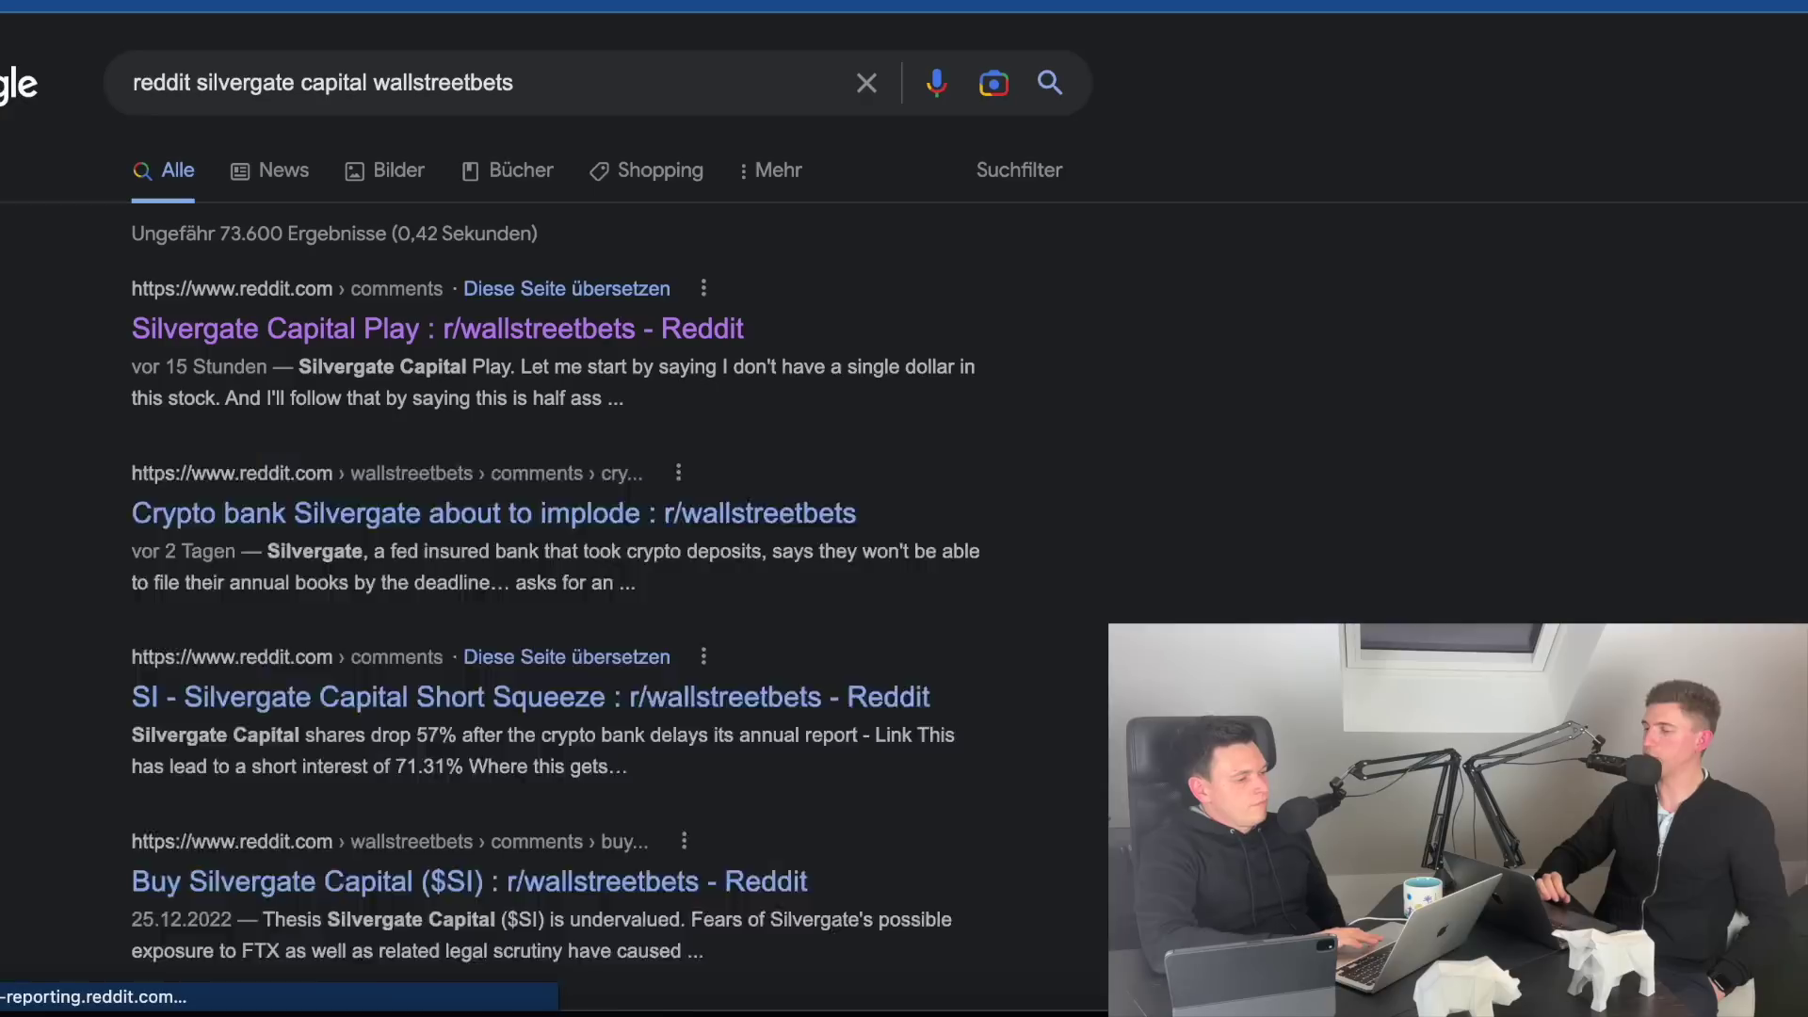
{"action": "left_click", "coordinate": [202, 648]}
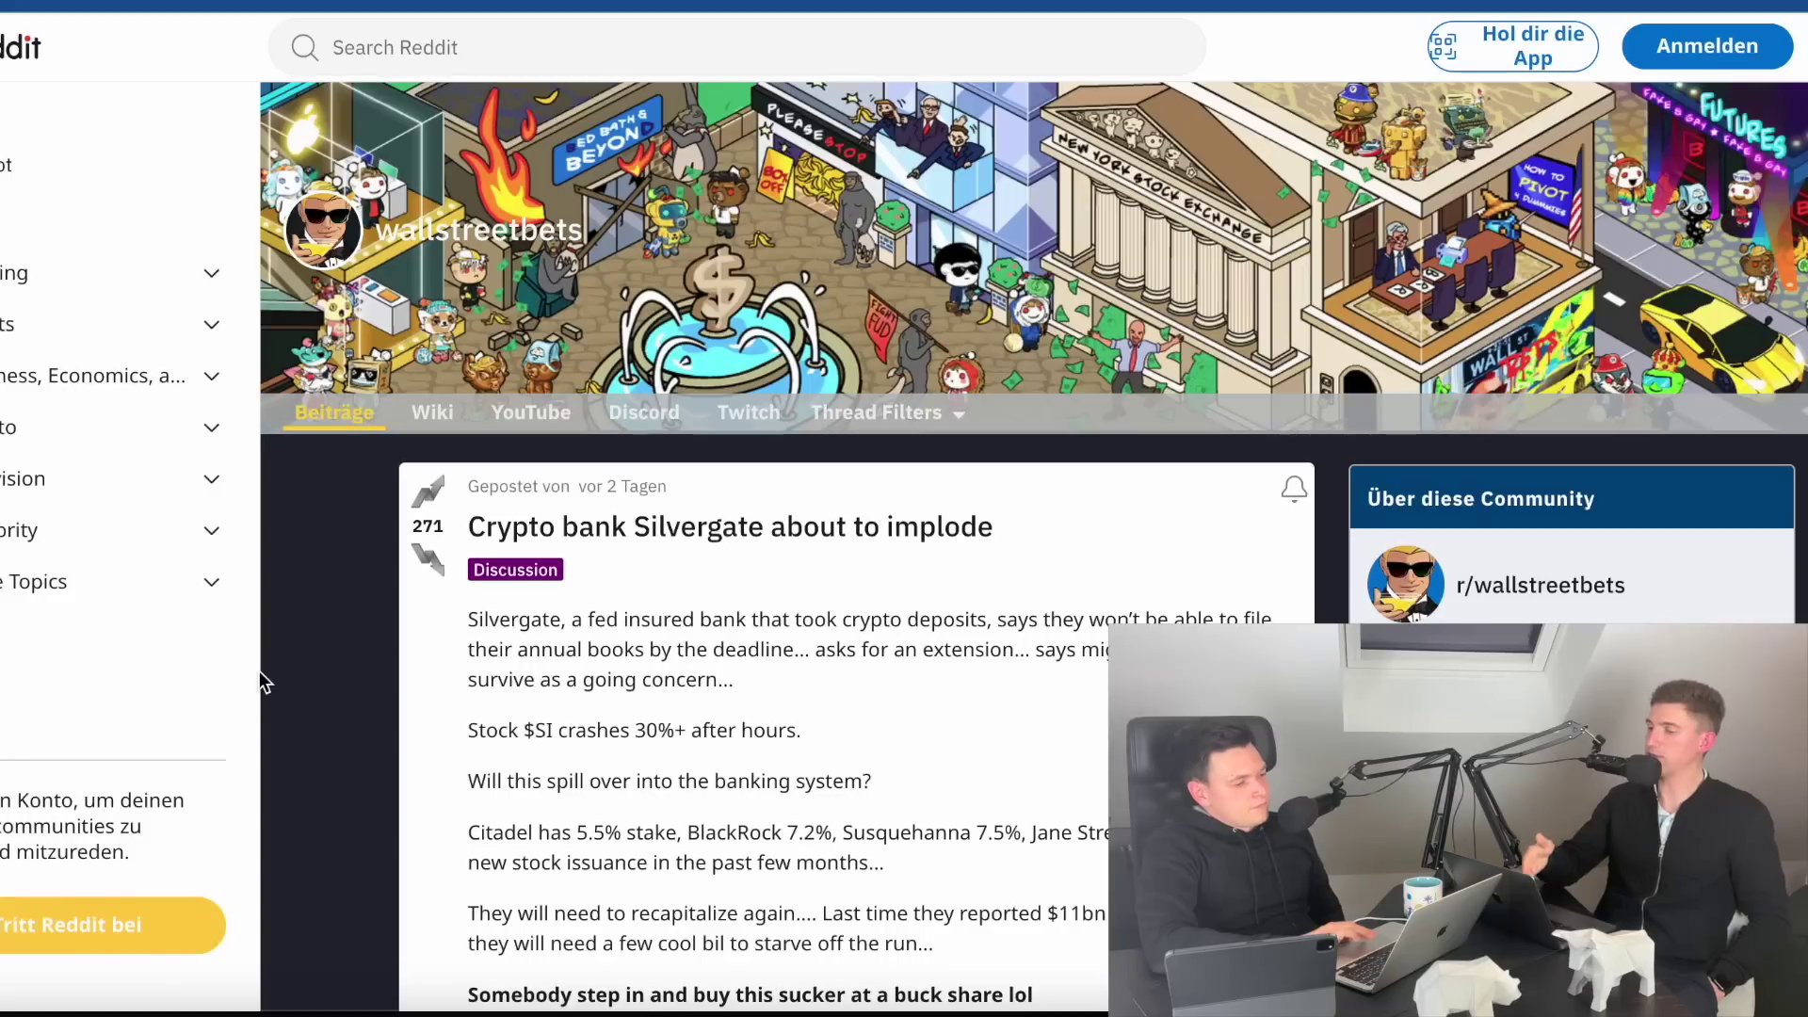
- Open the r/wallstreetbets community page and look through its hot posts
{"action": "left_click", "coordinate": [384, 602]}
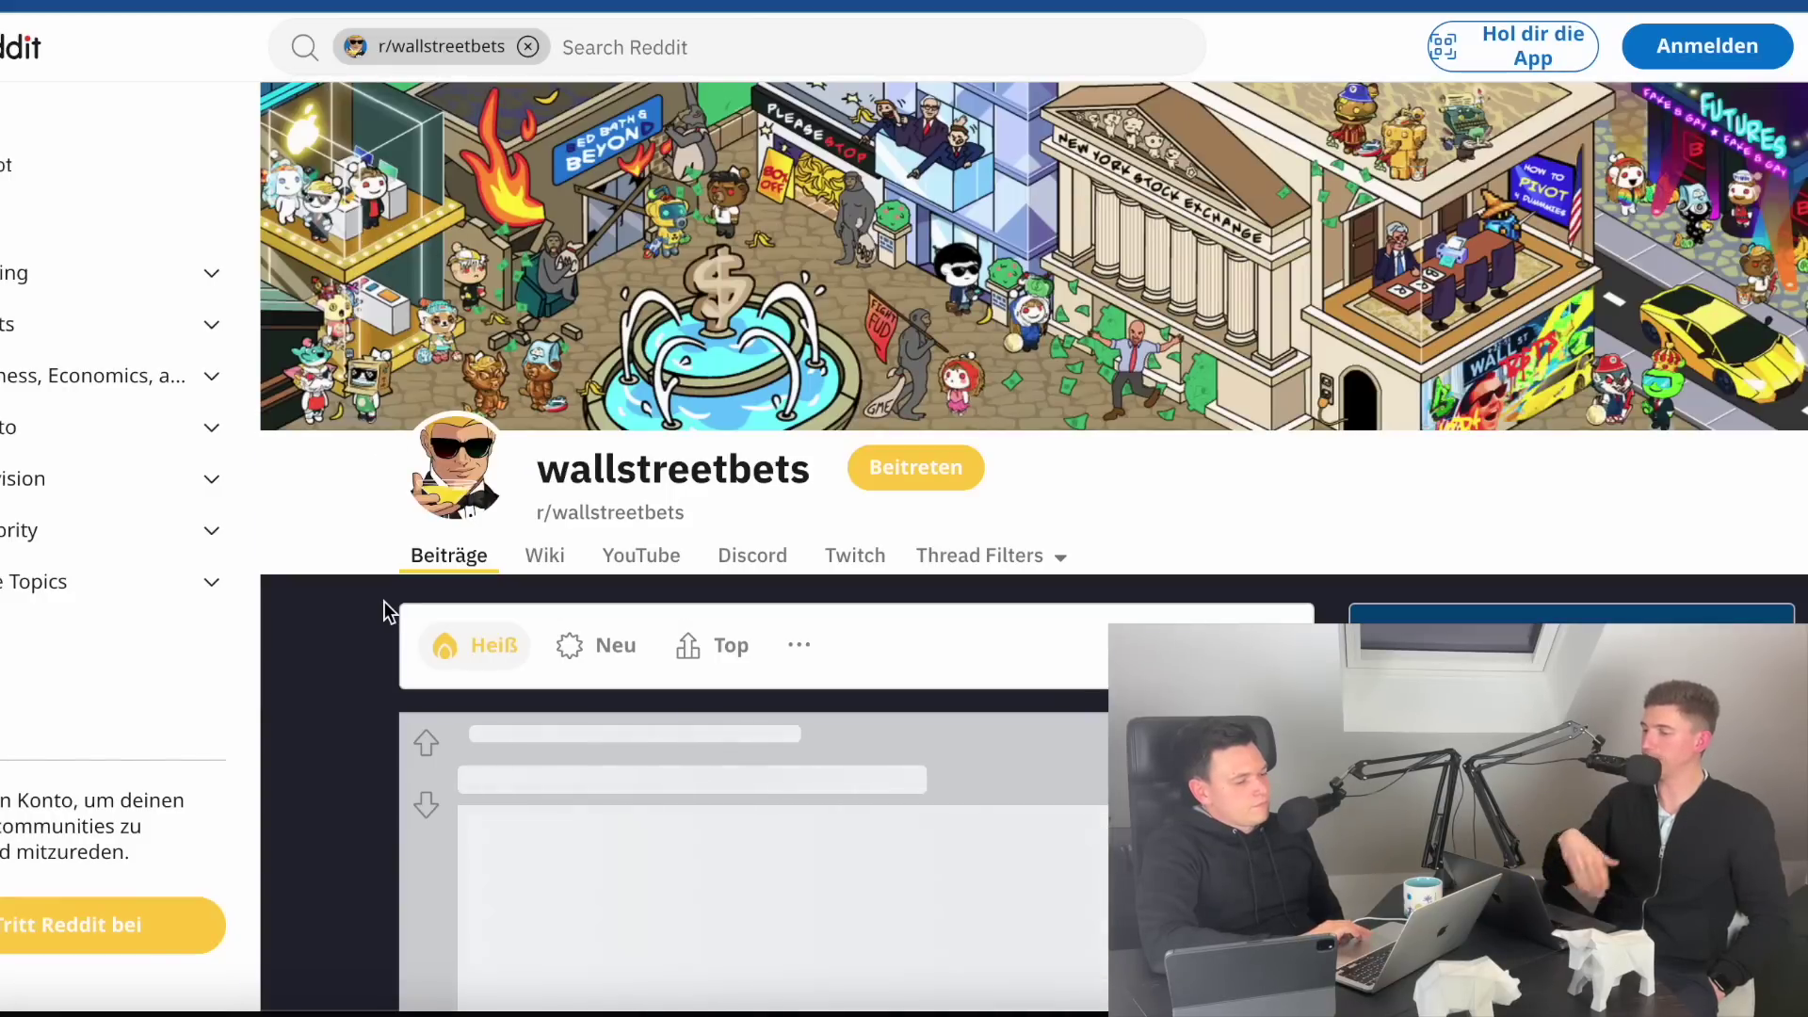
{"action": "scroll", "coordinate": [384, 602], "scroll_direction": "down", "scroll_amount": 5}
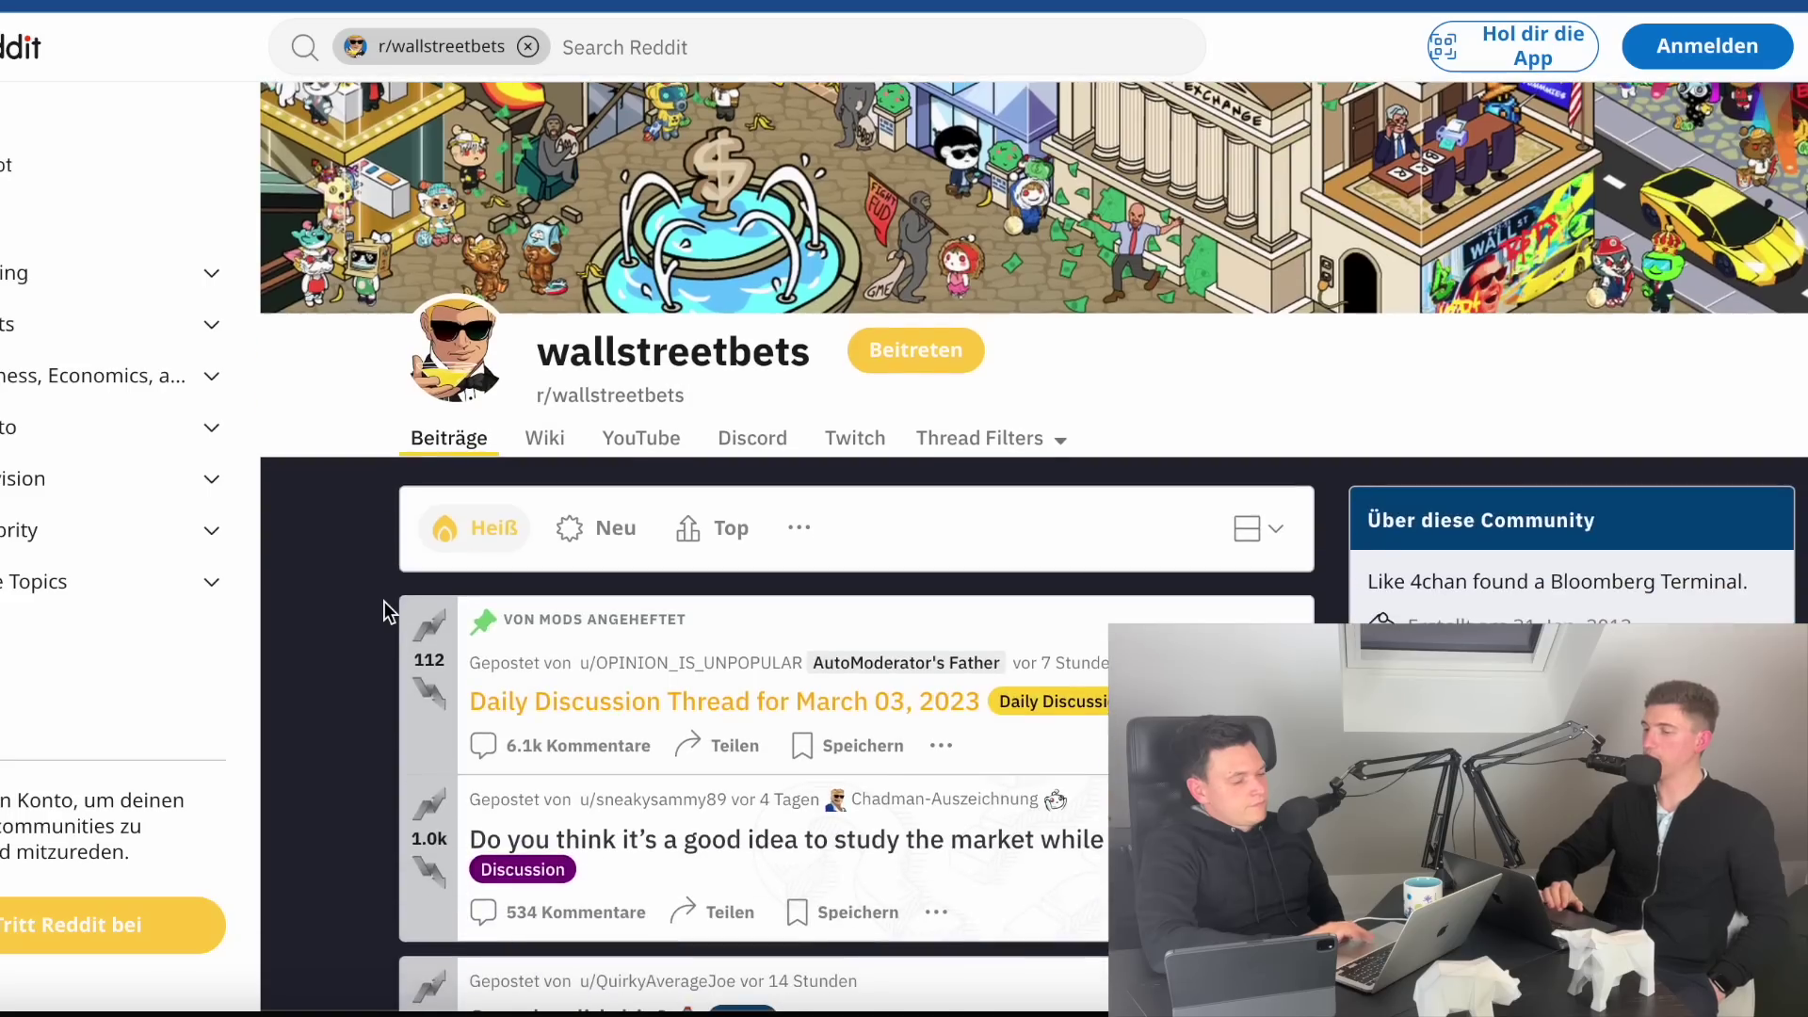
{"action": "scroll", "coordinate": [387, 624], "scroll_direction": "down", "scroll_amount": 1}
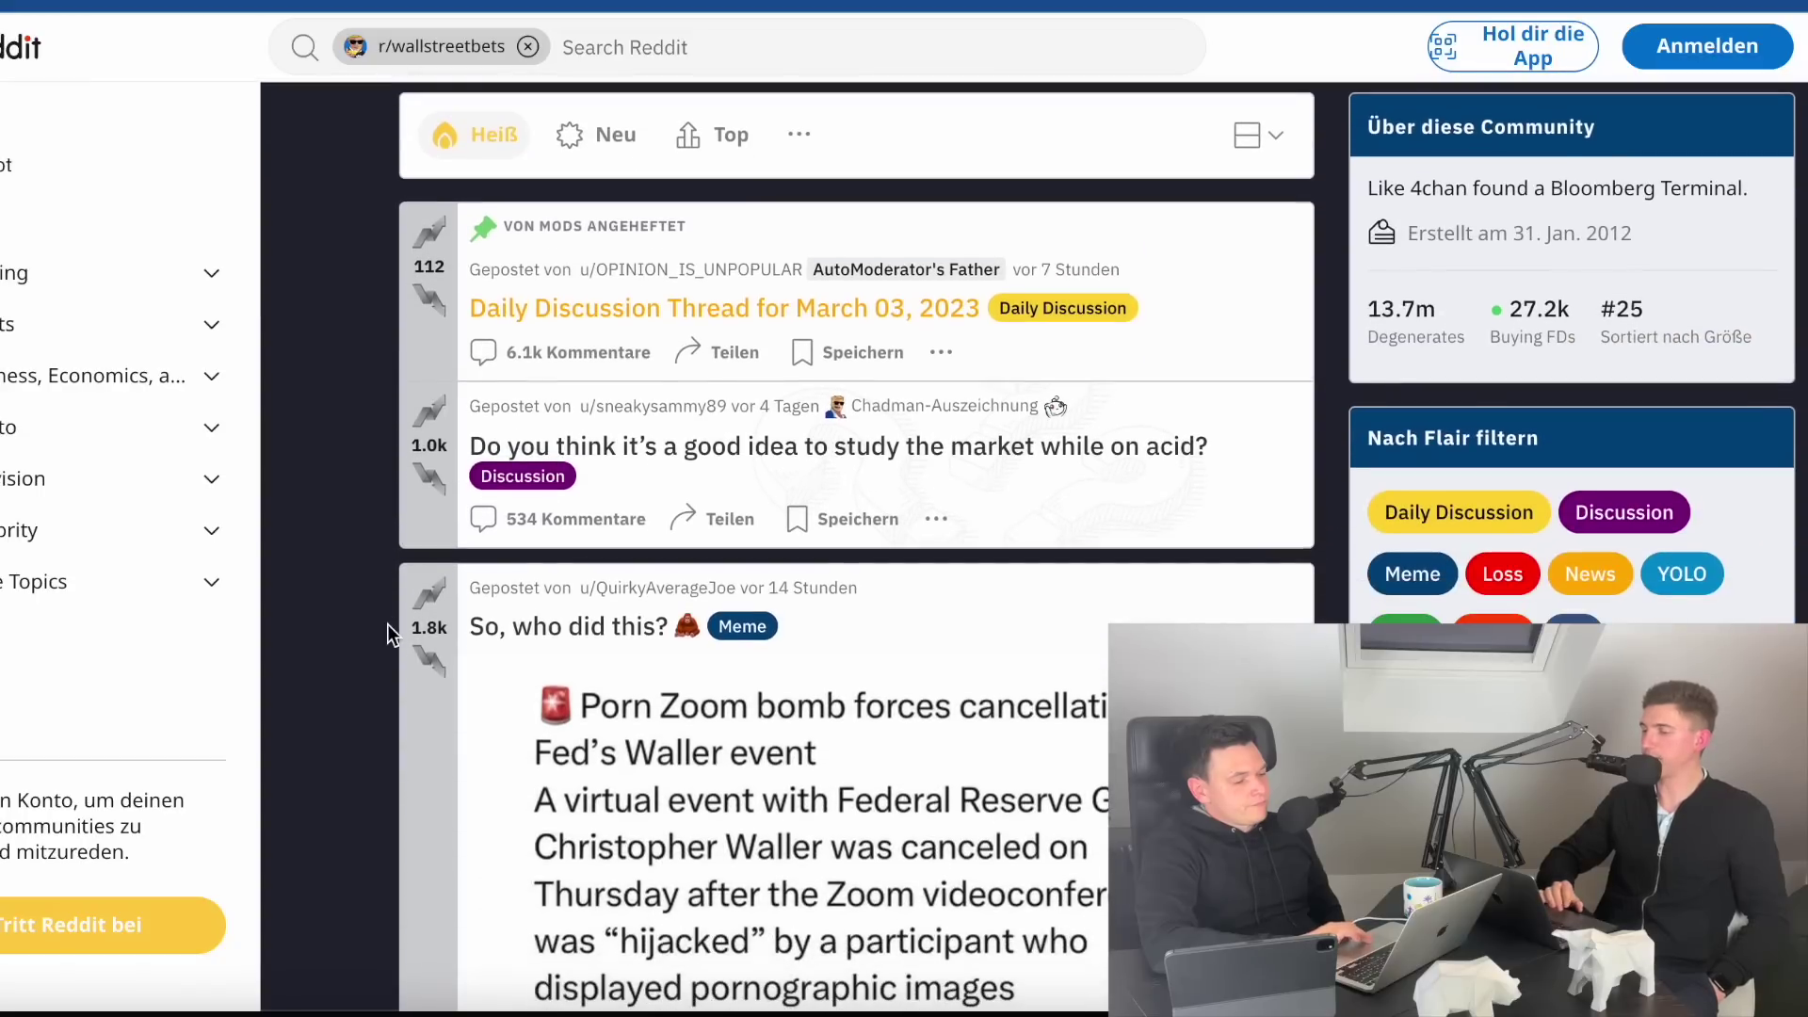
- Open the Daily Discussion Thread for March 03, 2023 and skim its comments and the further community posts below it
{"action": "left_click", "coordinate": [702, 314]}
{"action": "scroll", "coordinate": [105, 736], "scroll_direction": "down", "scroll_amount": 8}
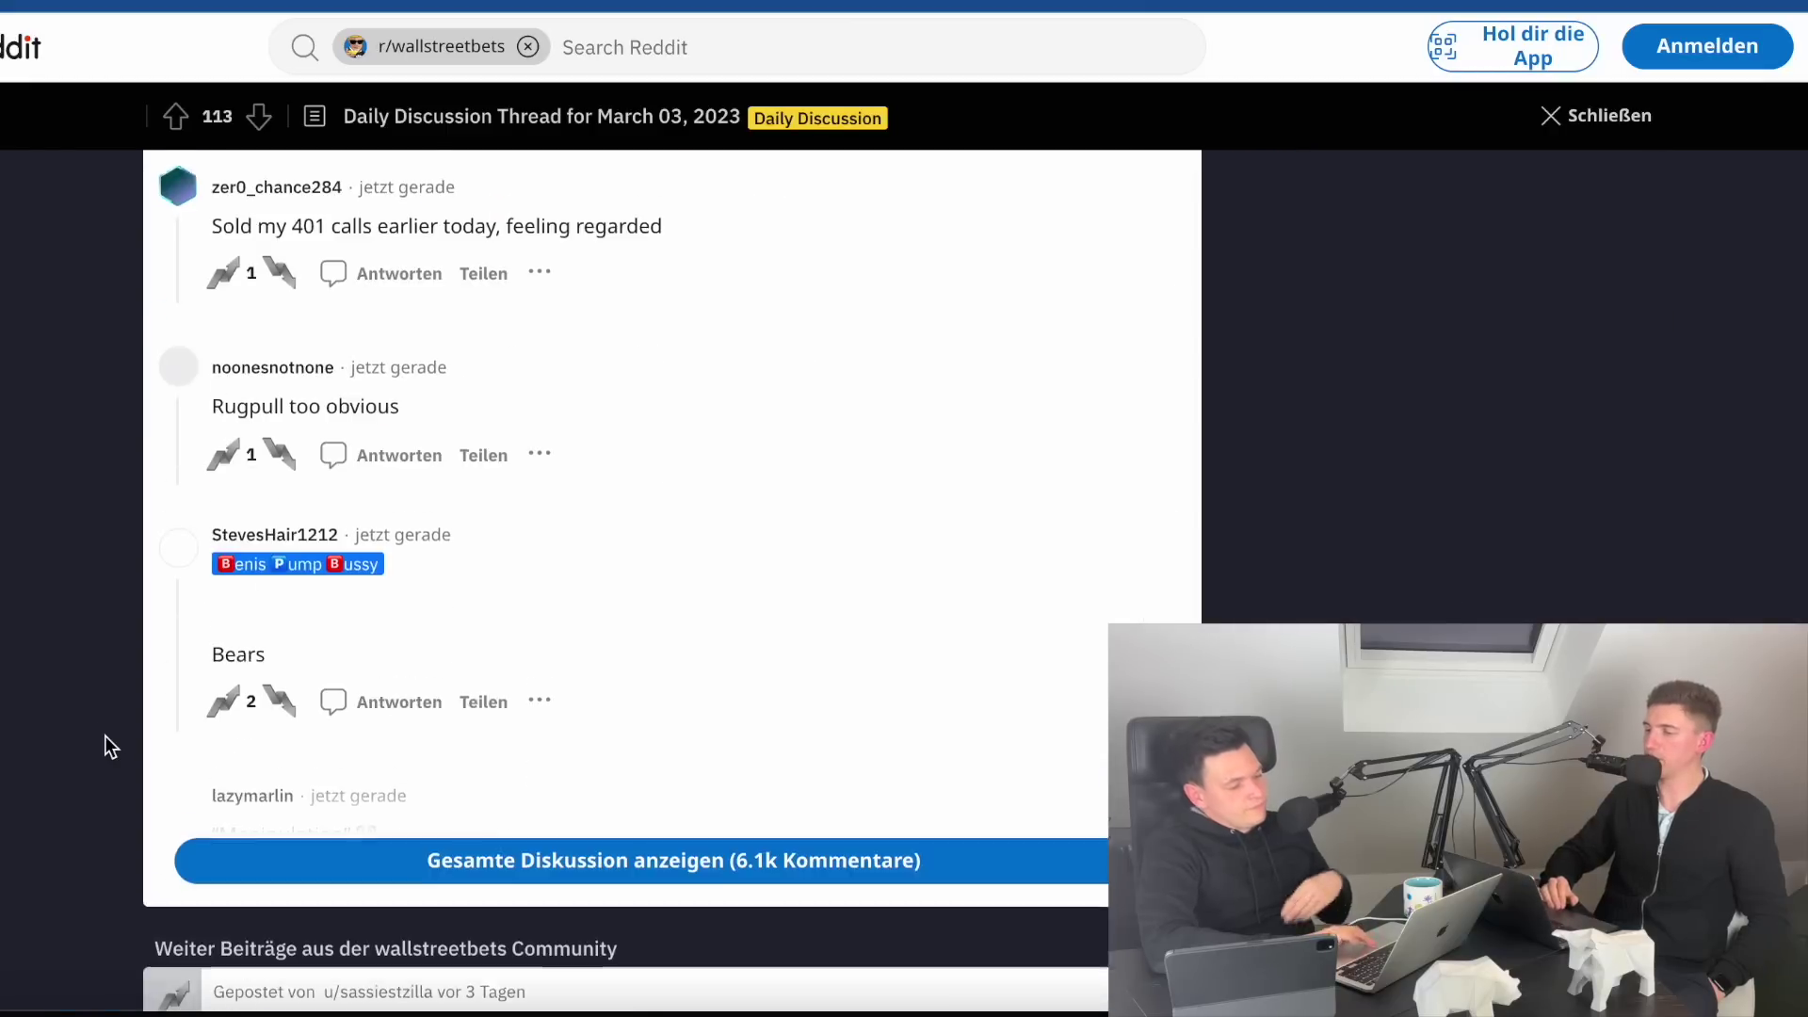
{"action": "scroll", "coordinate": [104, 736], "scroll_direction": "down", "scroll_amount": 1}
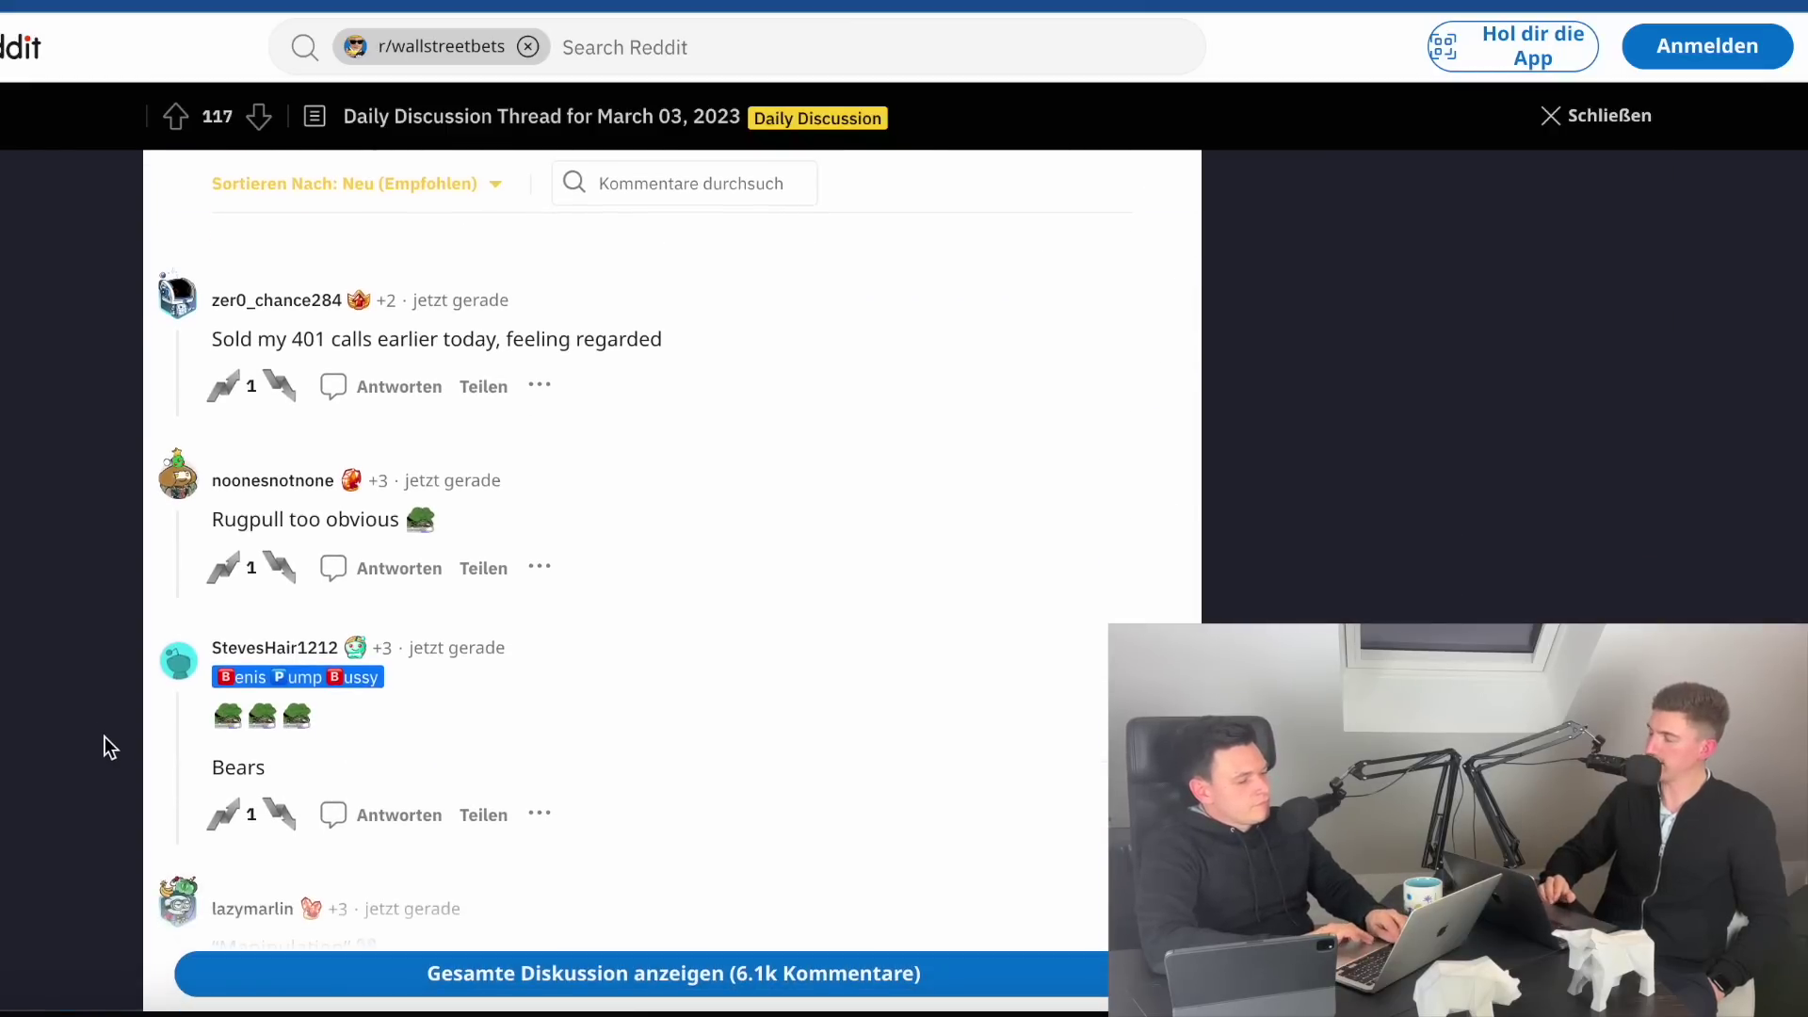
{"action": "scroll", "coordinate": [105, 736], "scroll_direction": "down", "scroll_amount": 10}
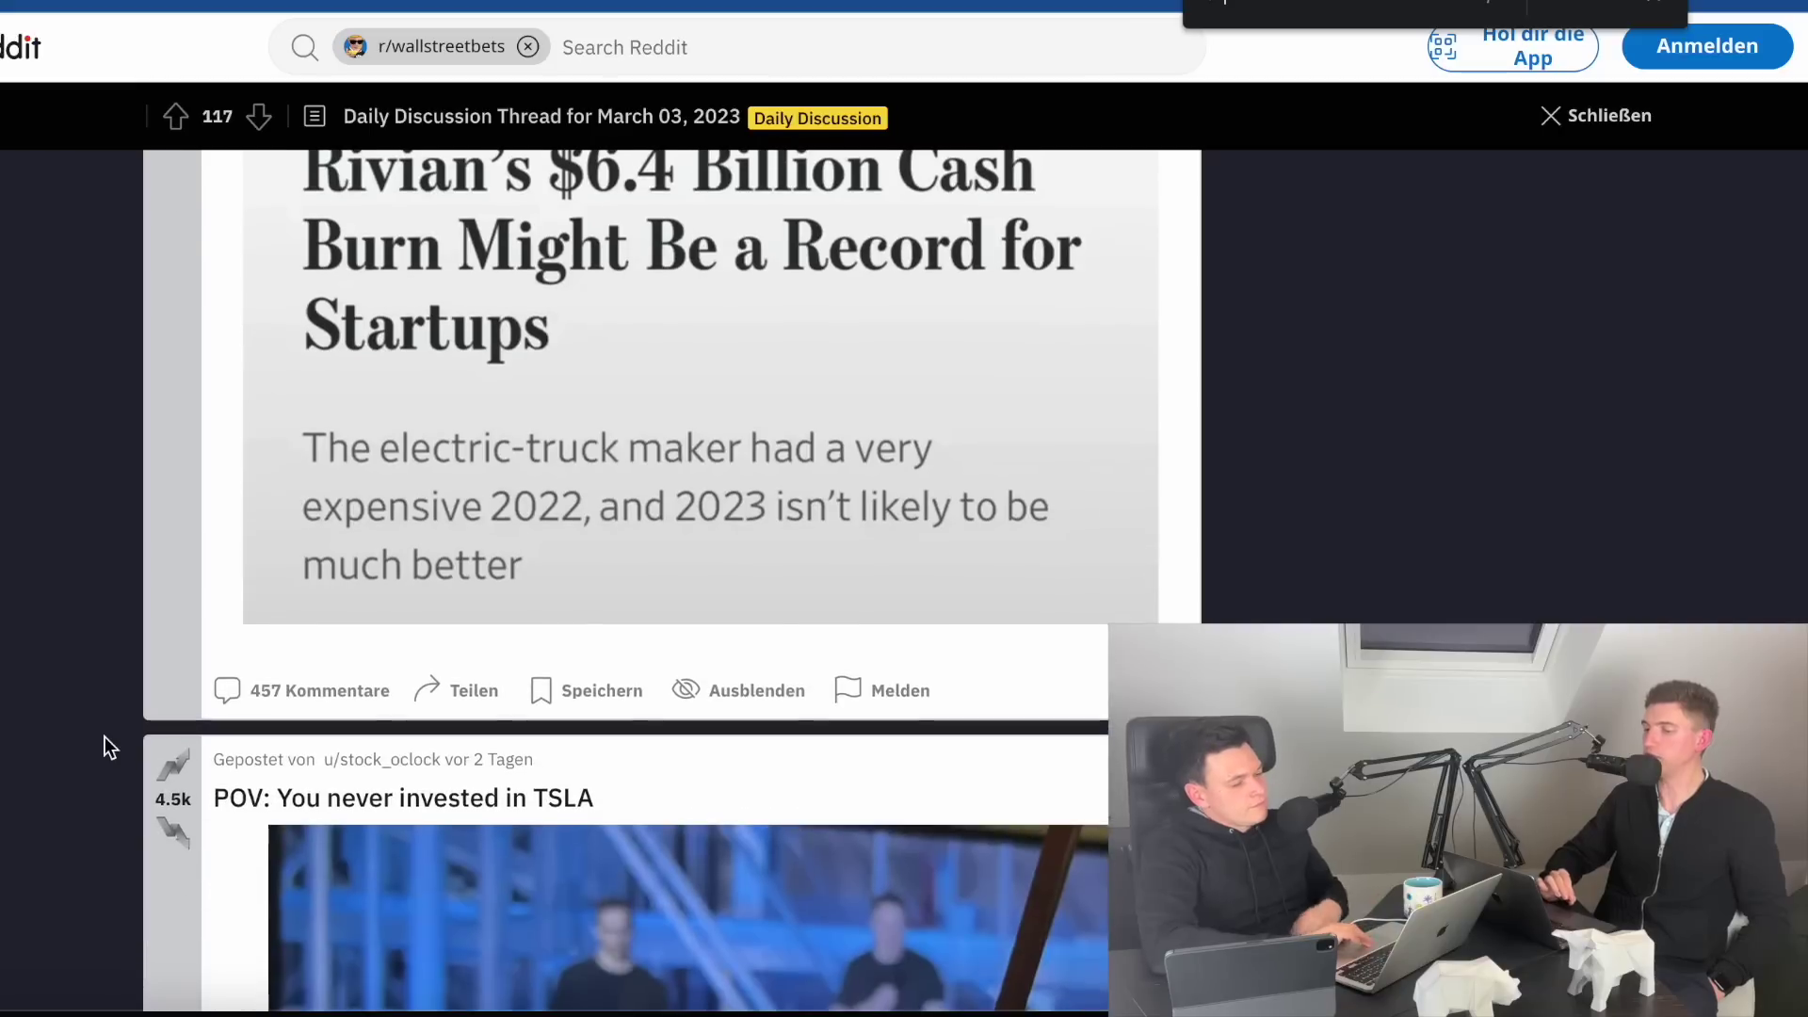
{"action": "scroll", "coordinate": [104, 736], "scroll_direction": "down", "scroll_amount": 5}
{"action": "scroll", "coordinate": [105, 737], "scroll_direction": "down", "scroll_amount": 10}
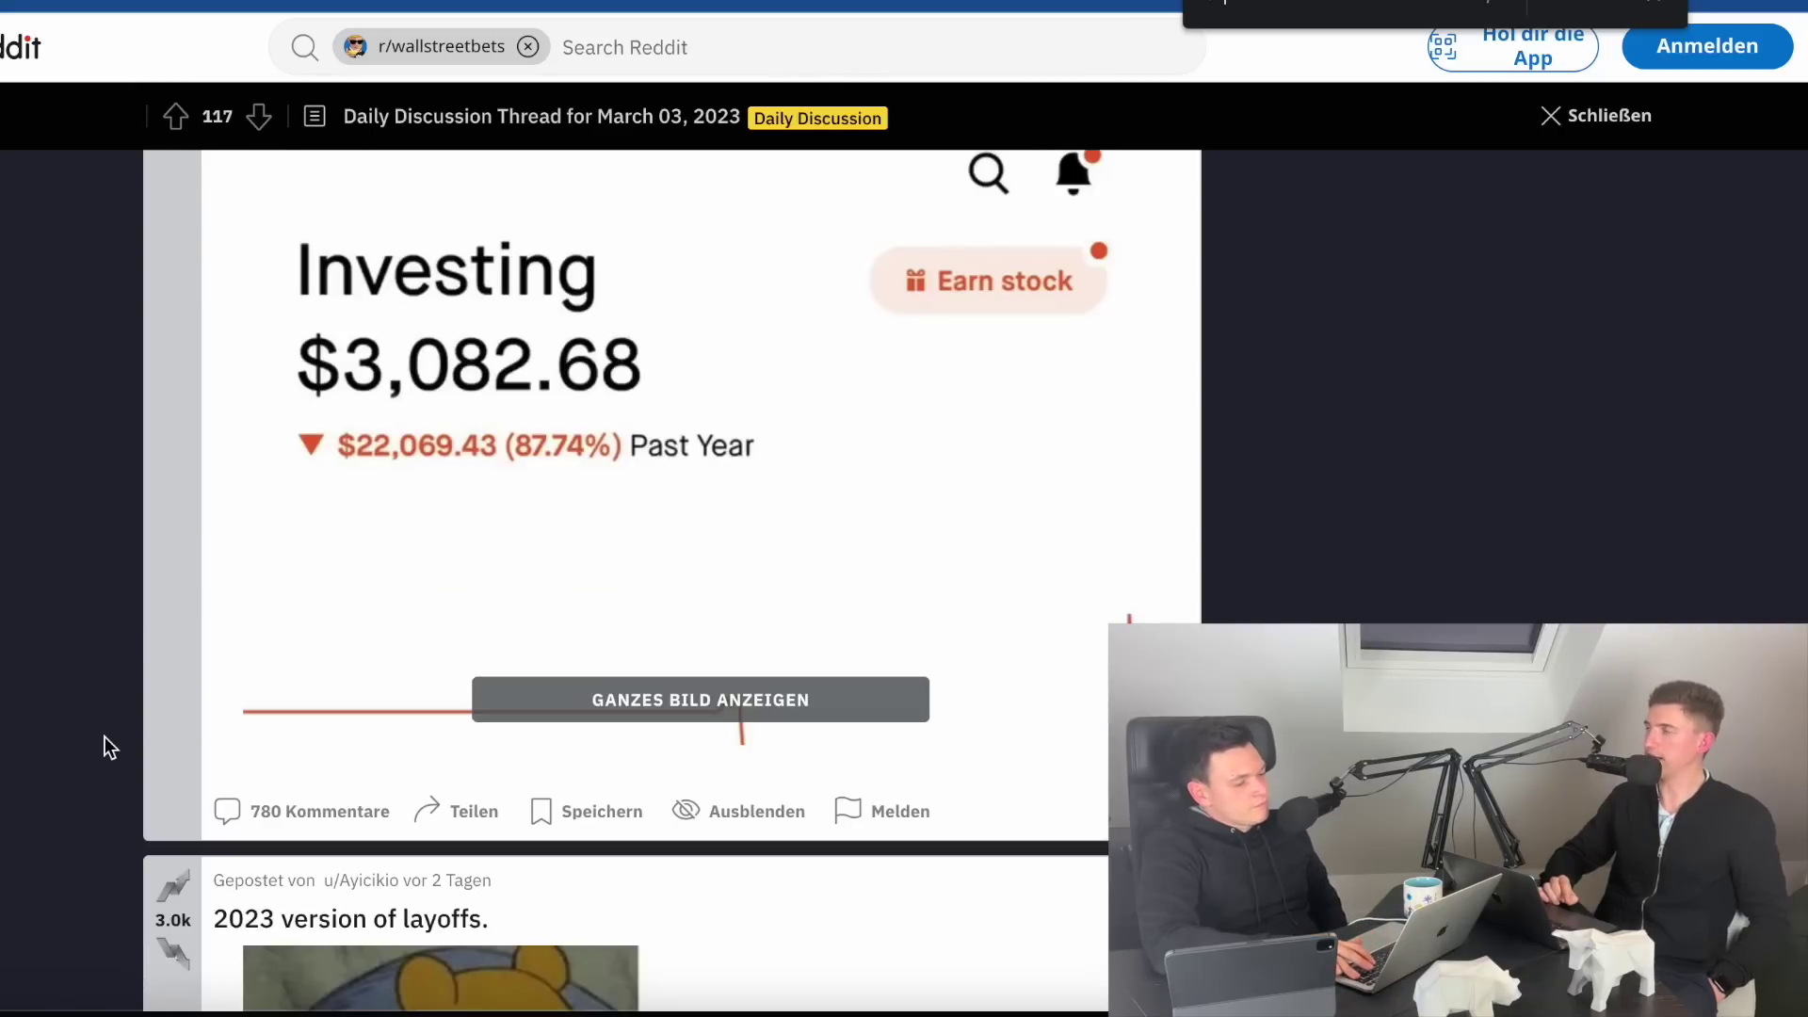
{"action": "scroll", "coordinate": [104, 736], "scroll_direction": "up", "scroll_amount": 15}
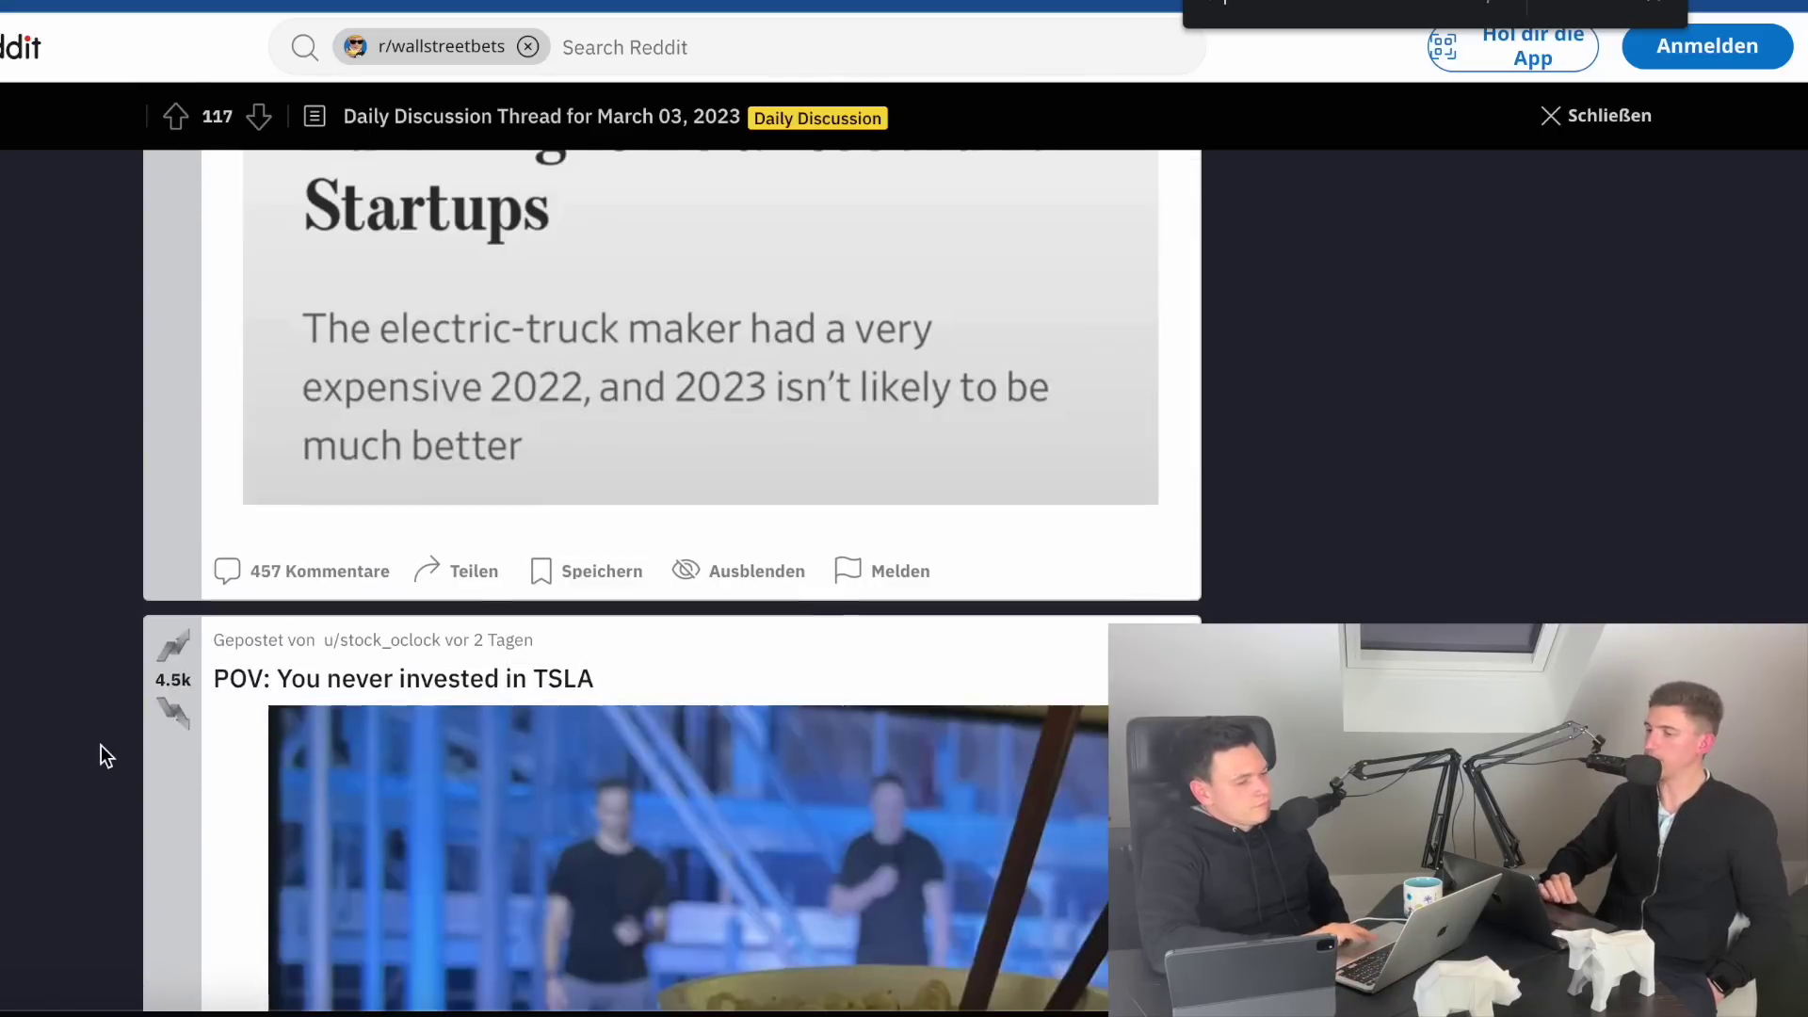
{"action": "scroll", "coordinate": [818, 427], "scroll_direction": "up", "scroll_amount": 10}
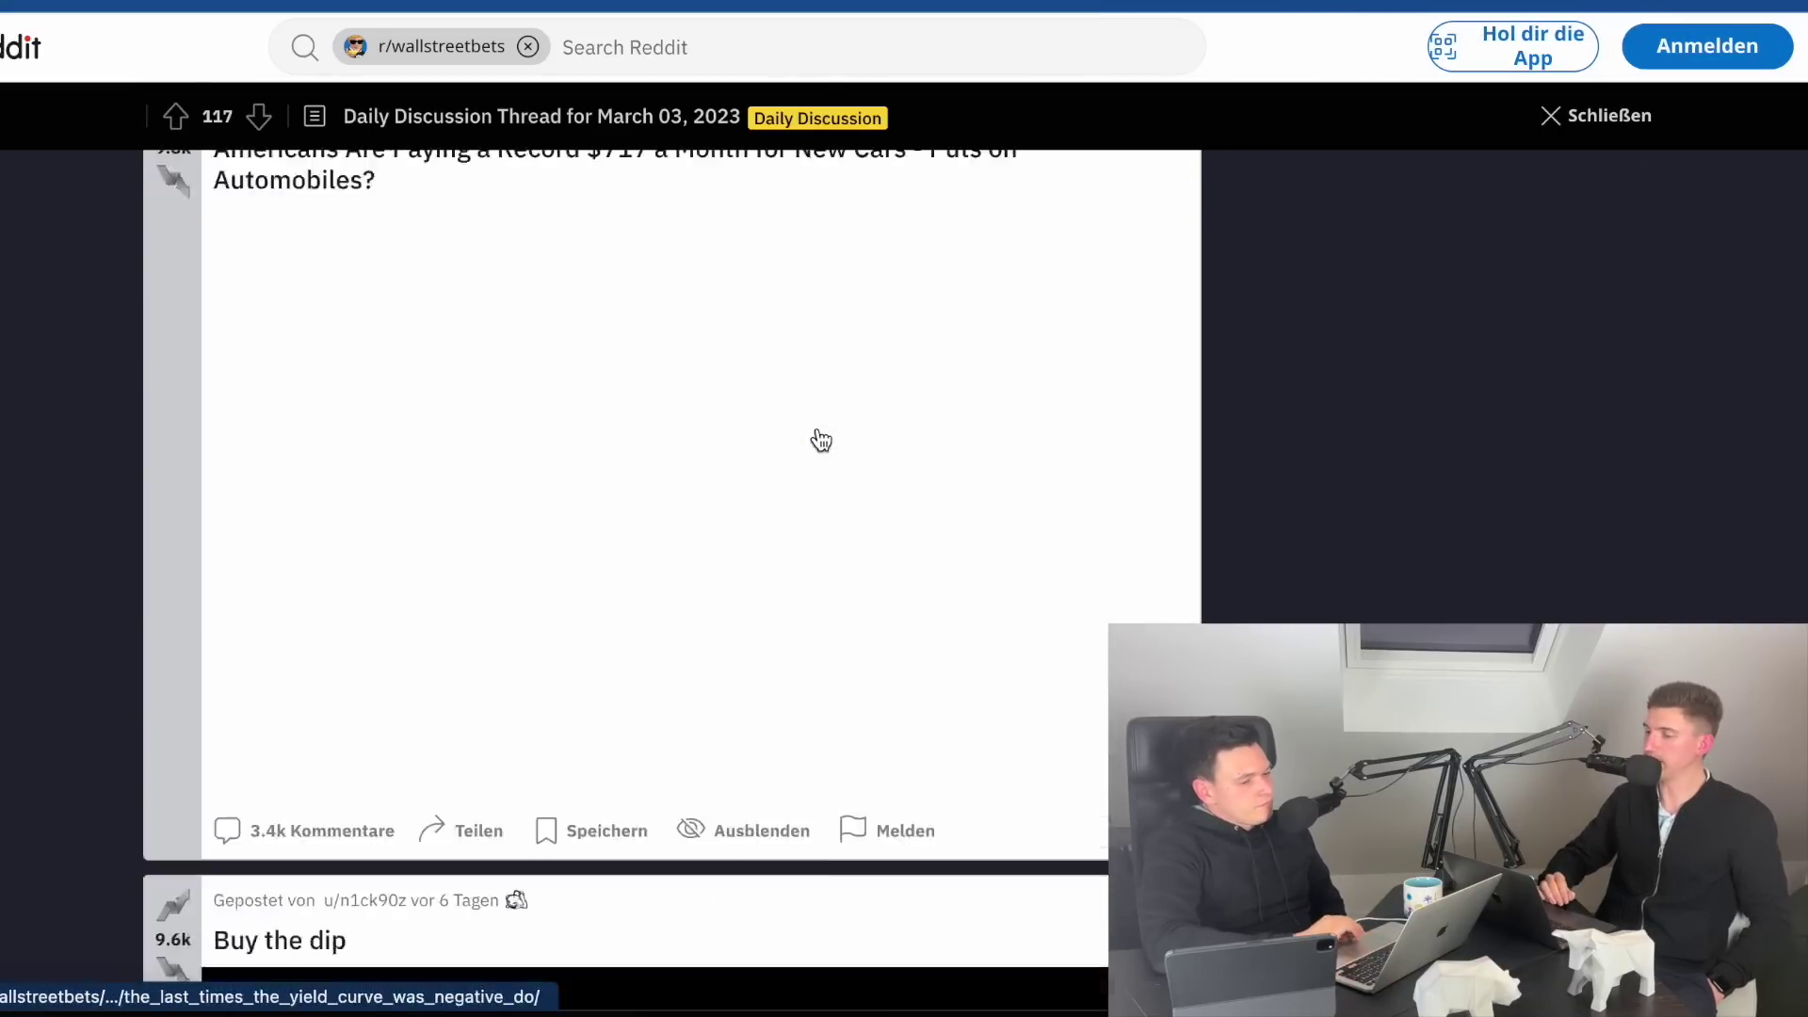
{"action": "scroll", "coordinate": [817, 427], "scroll_direction": "down", "scroll_amount": 10}
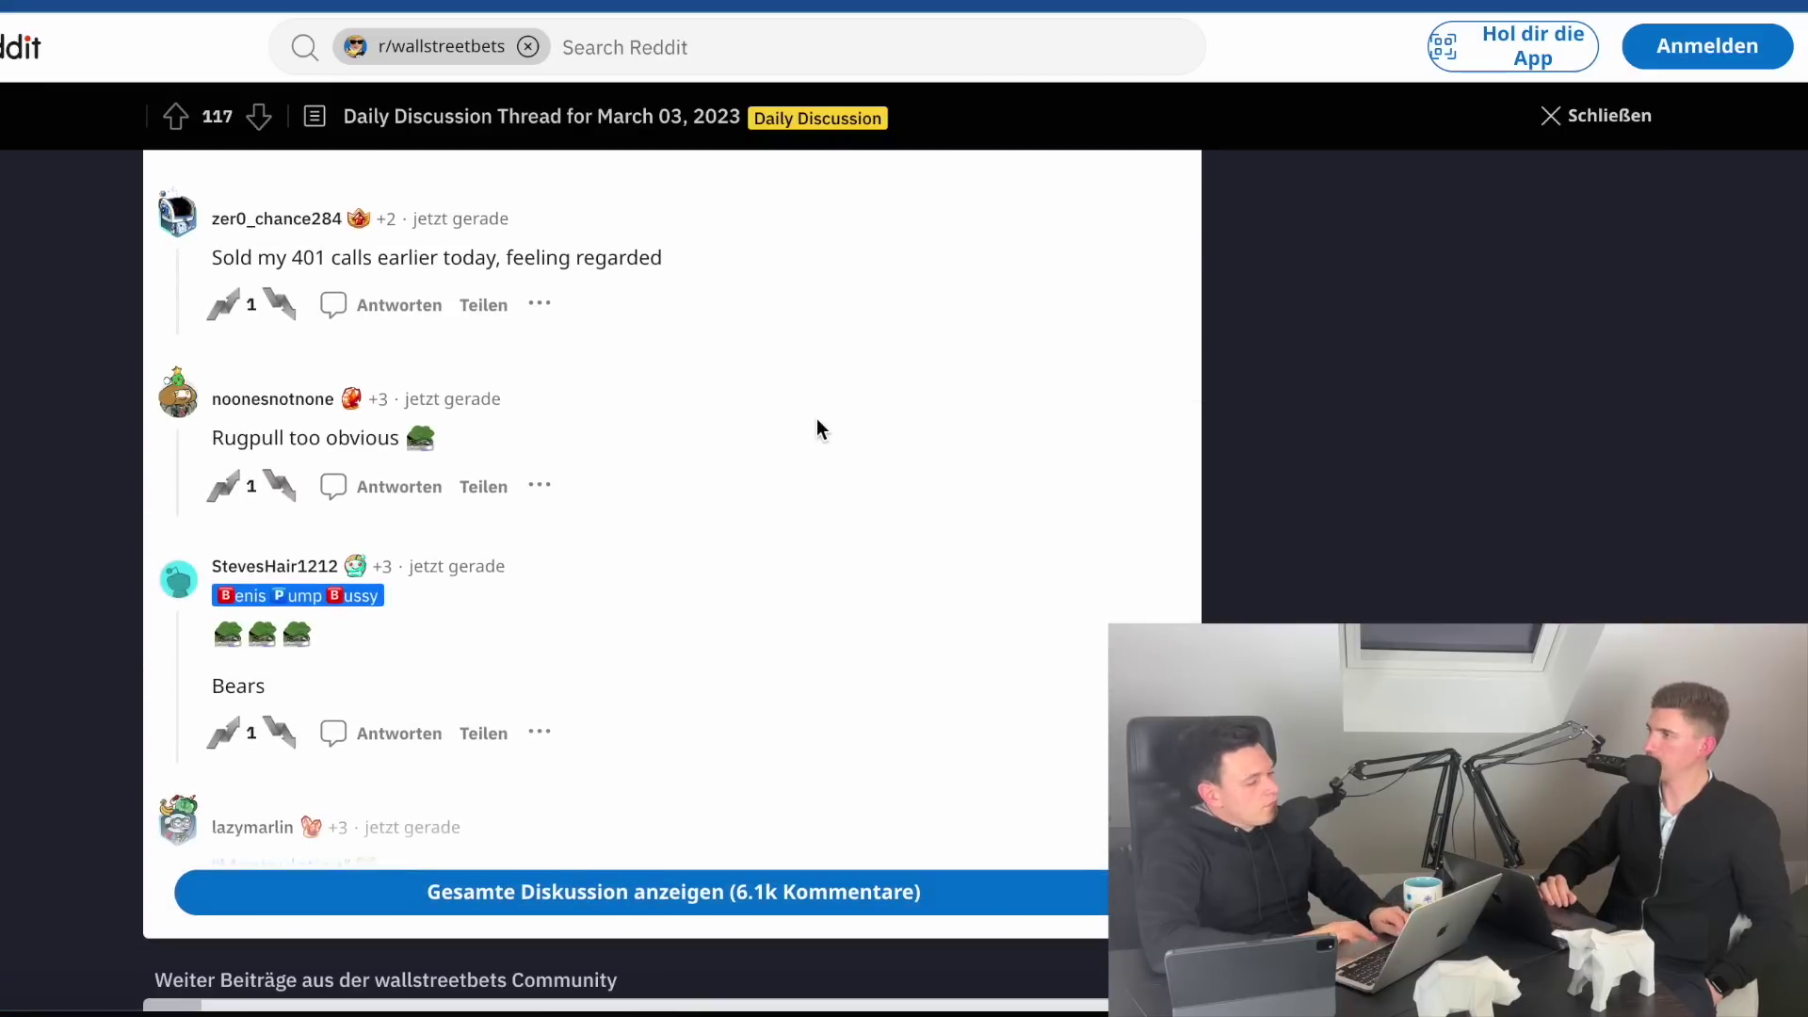
- Expand the daily thread to the entire discussion and read through the newest comments
{"action": "left_click", "coordinate": [561, 886]}
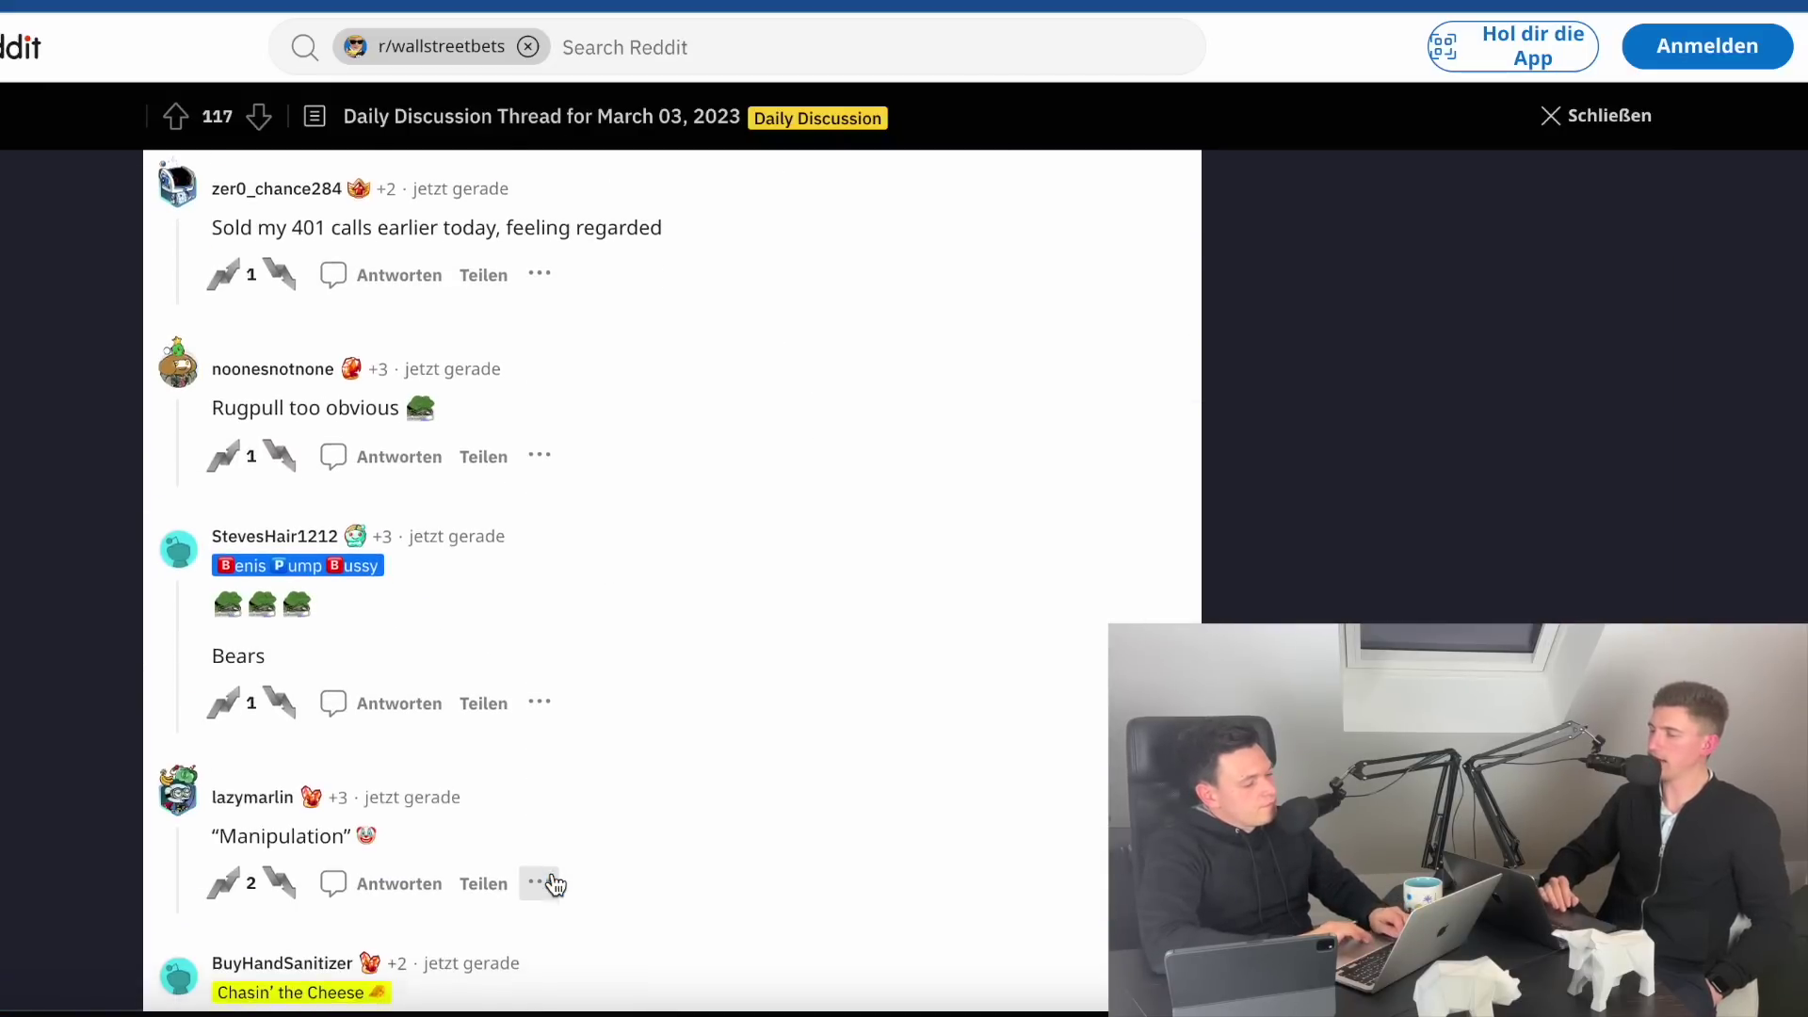
{"action": "scroll", "coordinate": [776, 546], "scroll_direction": "down", "scroll_amount": 5}
{"action": "scroll", "coordinate": [846, 497], "scroll_direction": "down", "scroll_amount": 10}
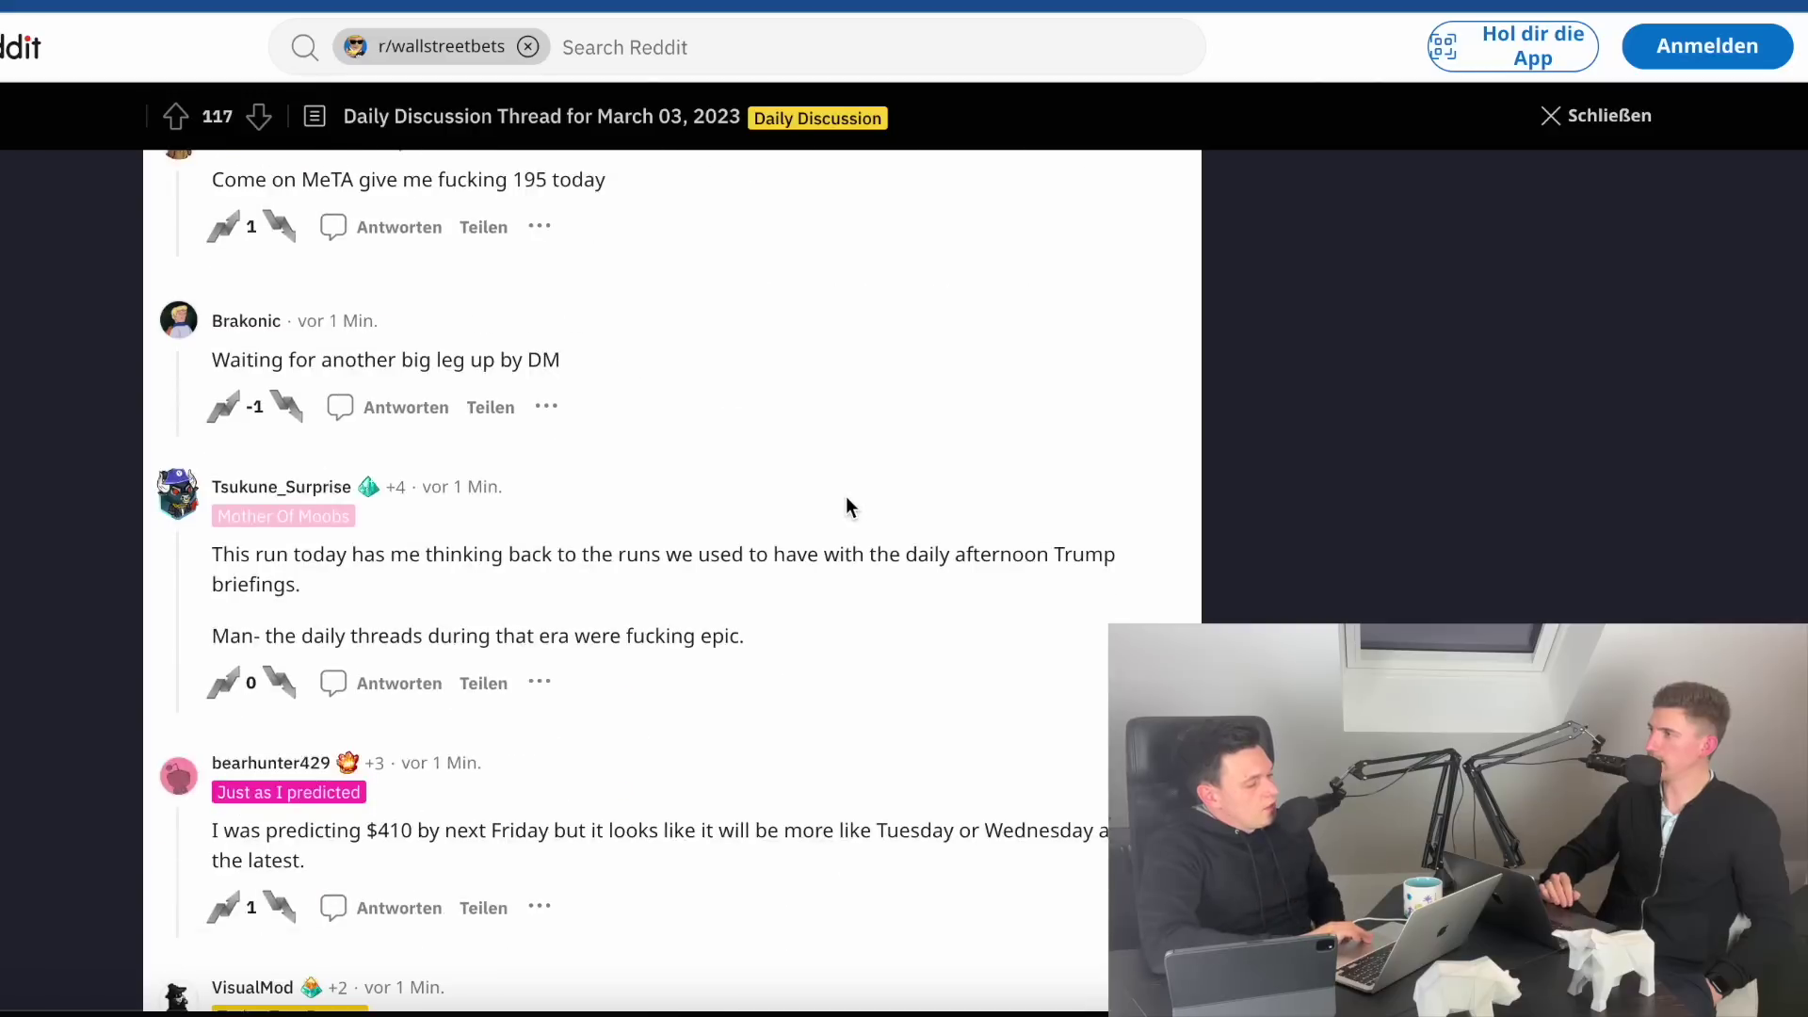
{"action": "scroll", "coordinate": [846, 506], "scroll_direction": "down", "scroll_amount": 7}
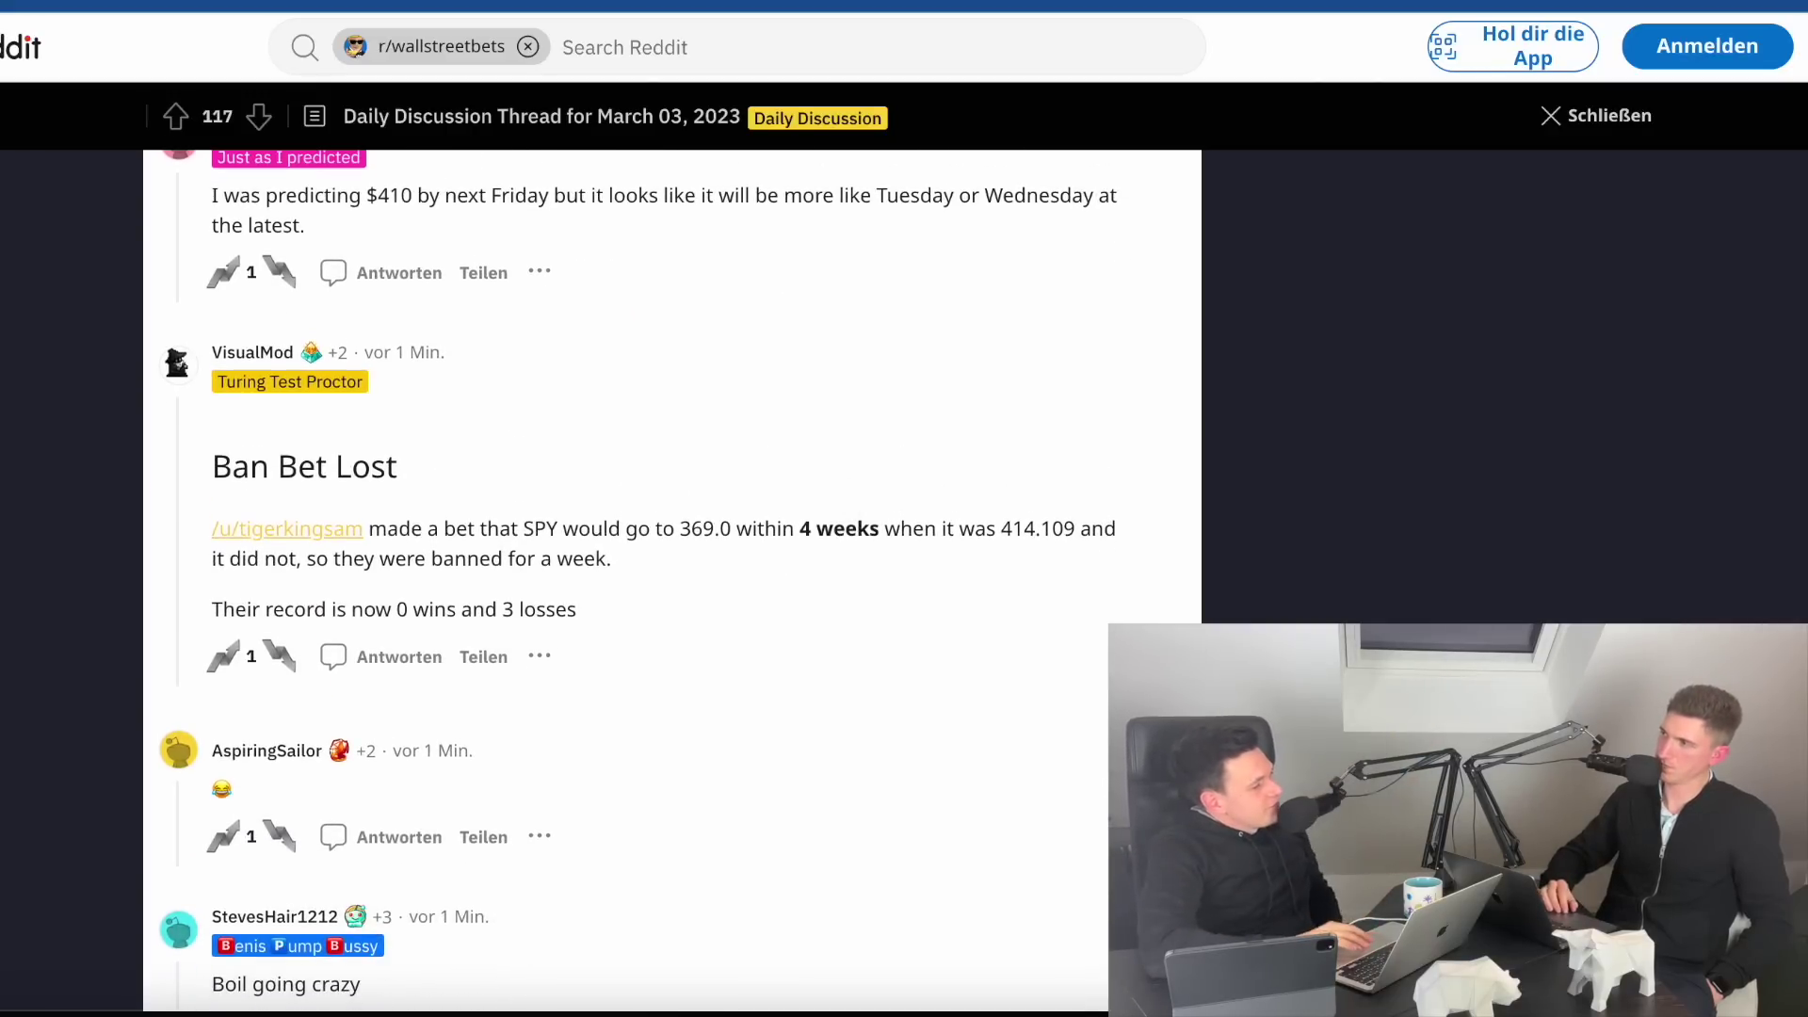
- On the spreadsheet's "Investmentidee / Spekulation der Woche - Podcast" sheet, enter the speaker's name under Wer below the episode 178 idea, and clear it again
{"action": "key", "text": "ctrl+Tab"}
{"action": "scroll", "coordinate": [433, 827], "scroll_direction": "down", "scroll_amount": 2}
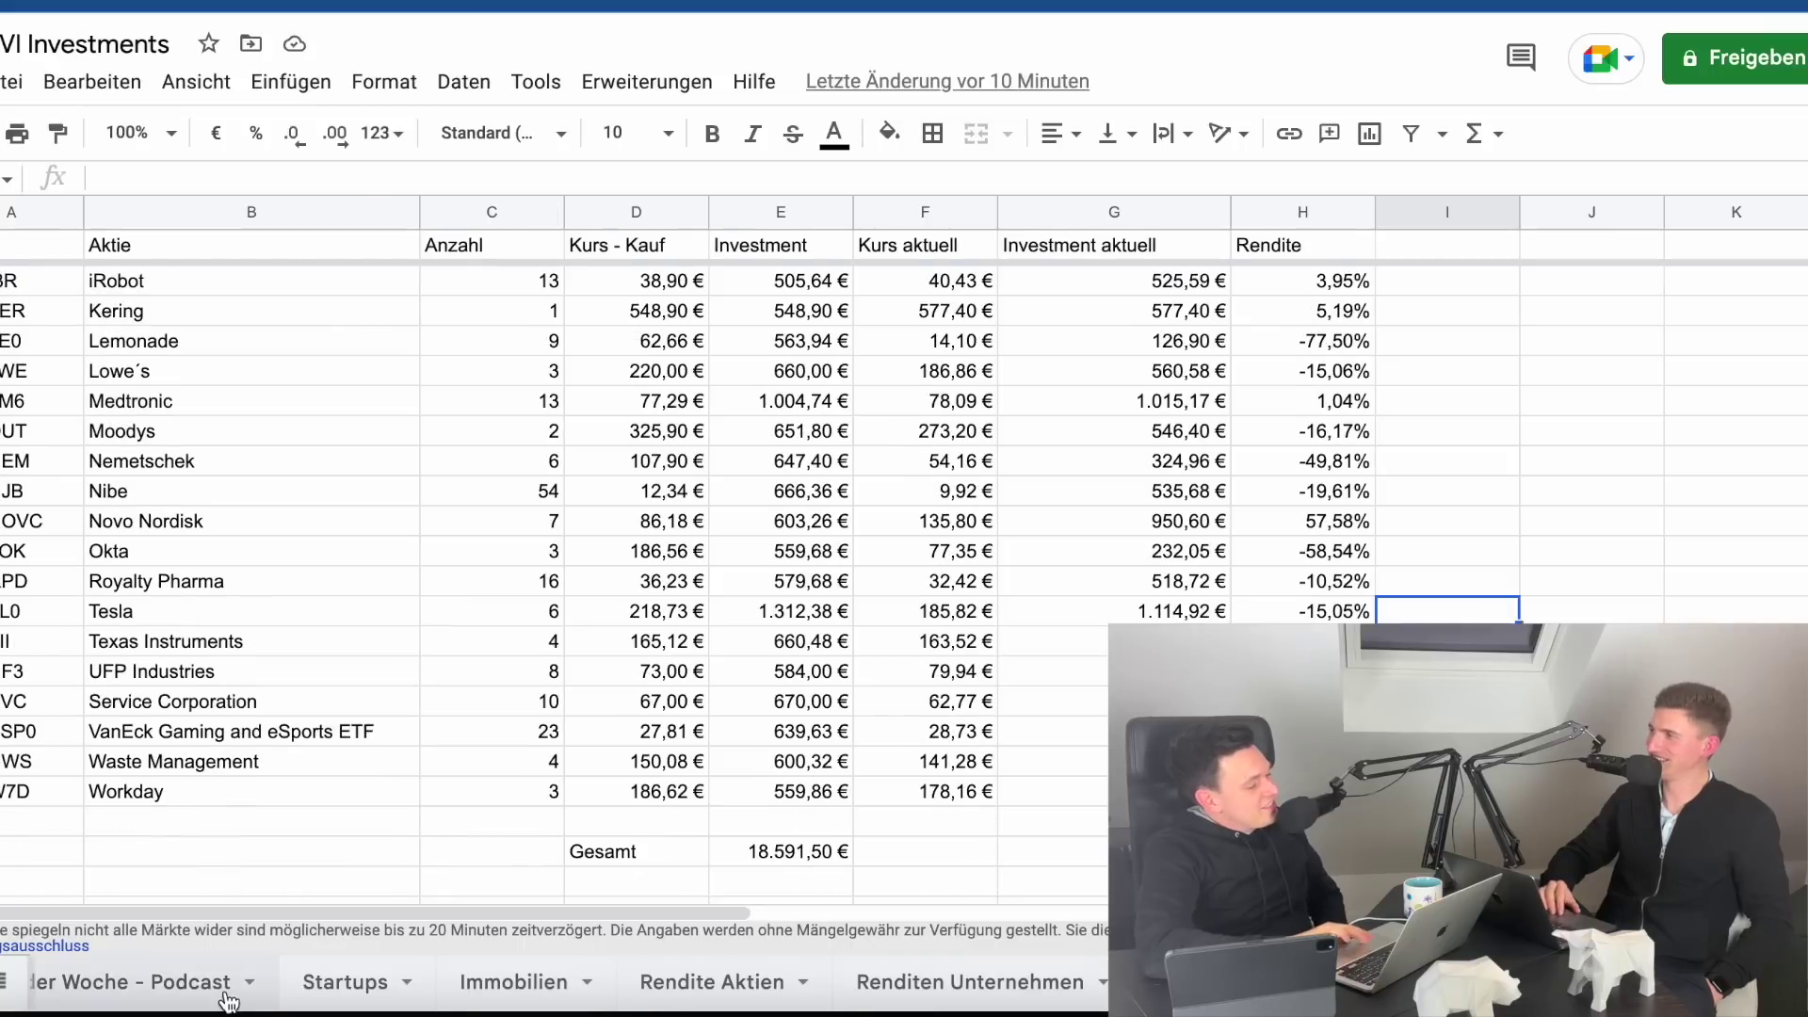
{"action": "scroll", "coordinate": [226, 984], "scroll_direction": "left", "scroll_amount": 2}
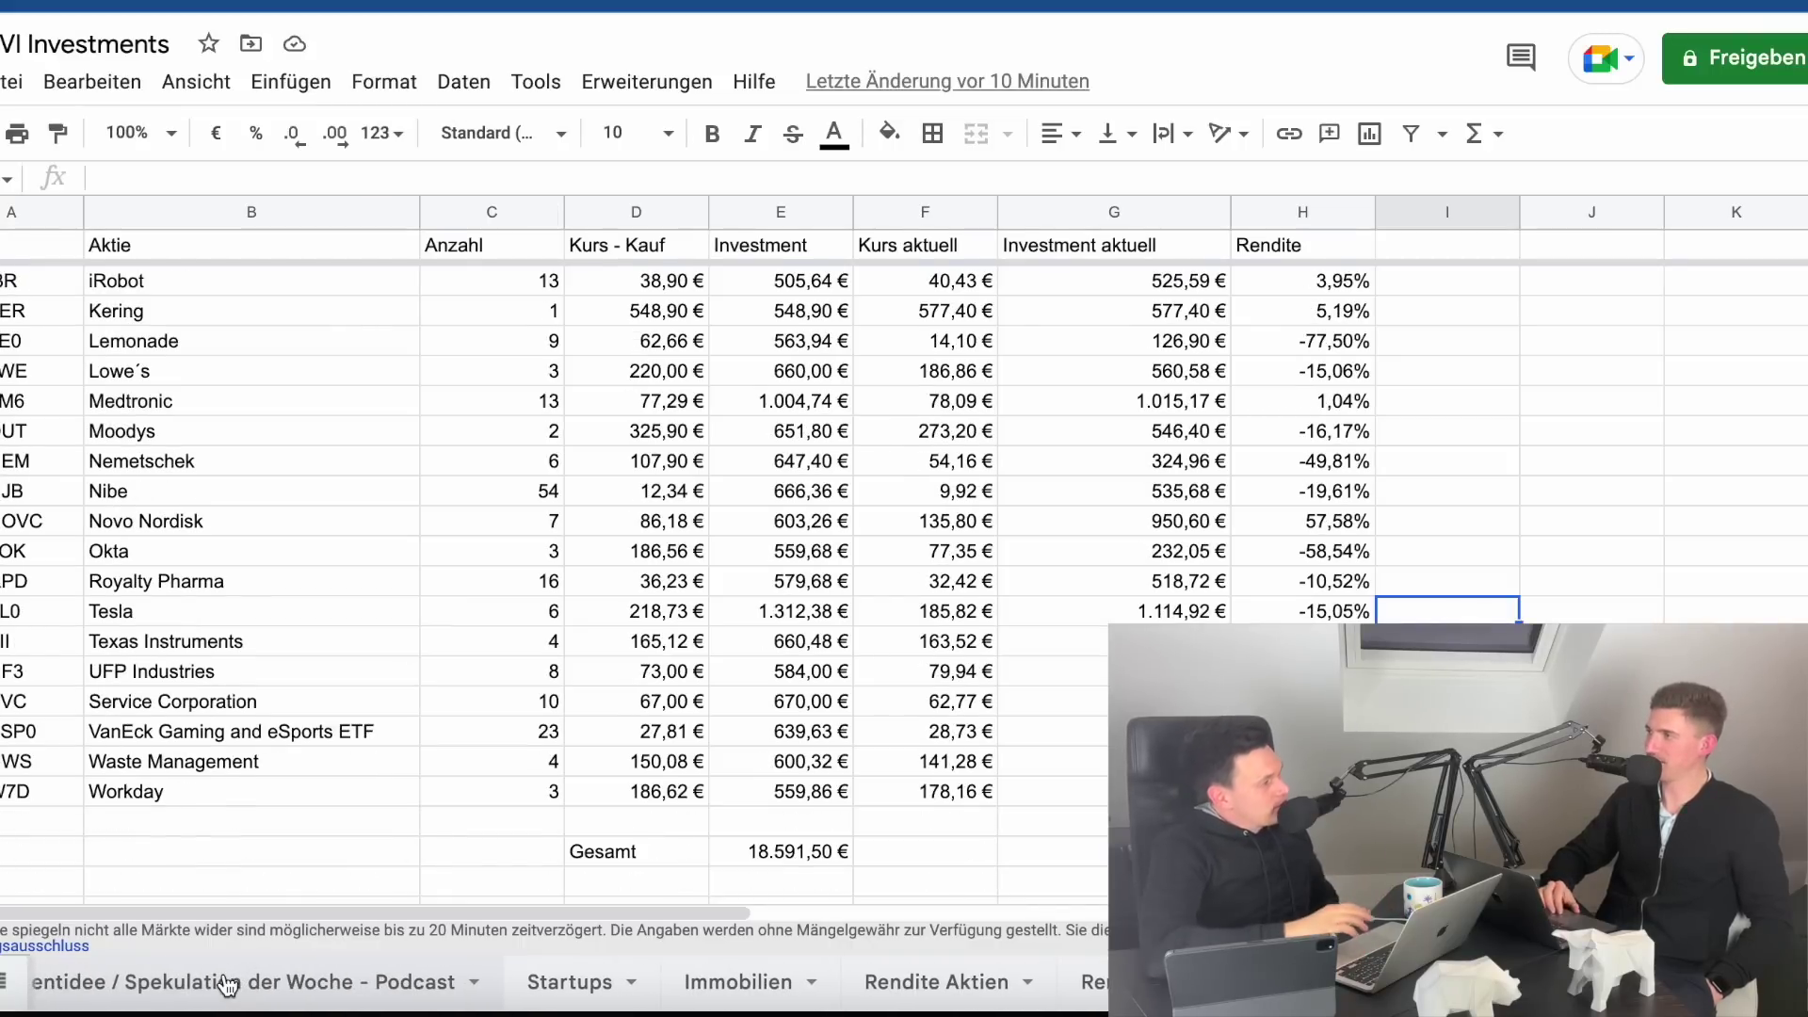
{"action": "left_click", "coordinate": [226, 984]}
{"action": "left_click", "coordinate": [444, 791]}
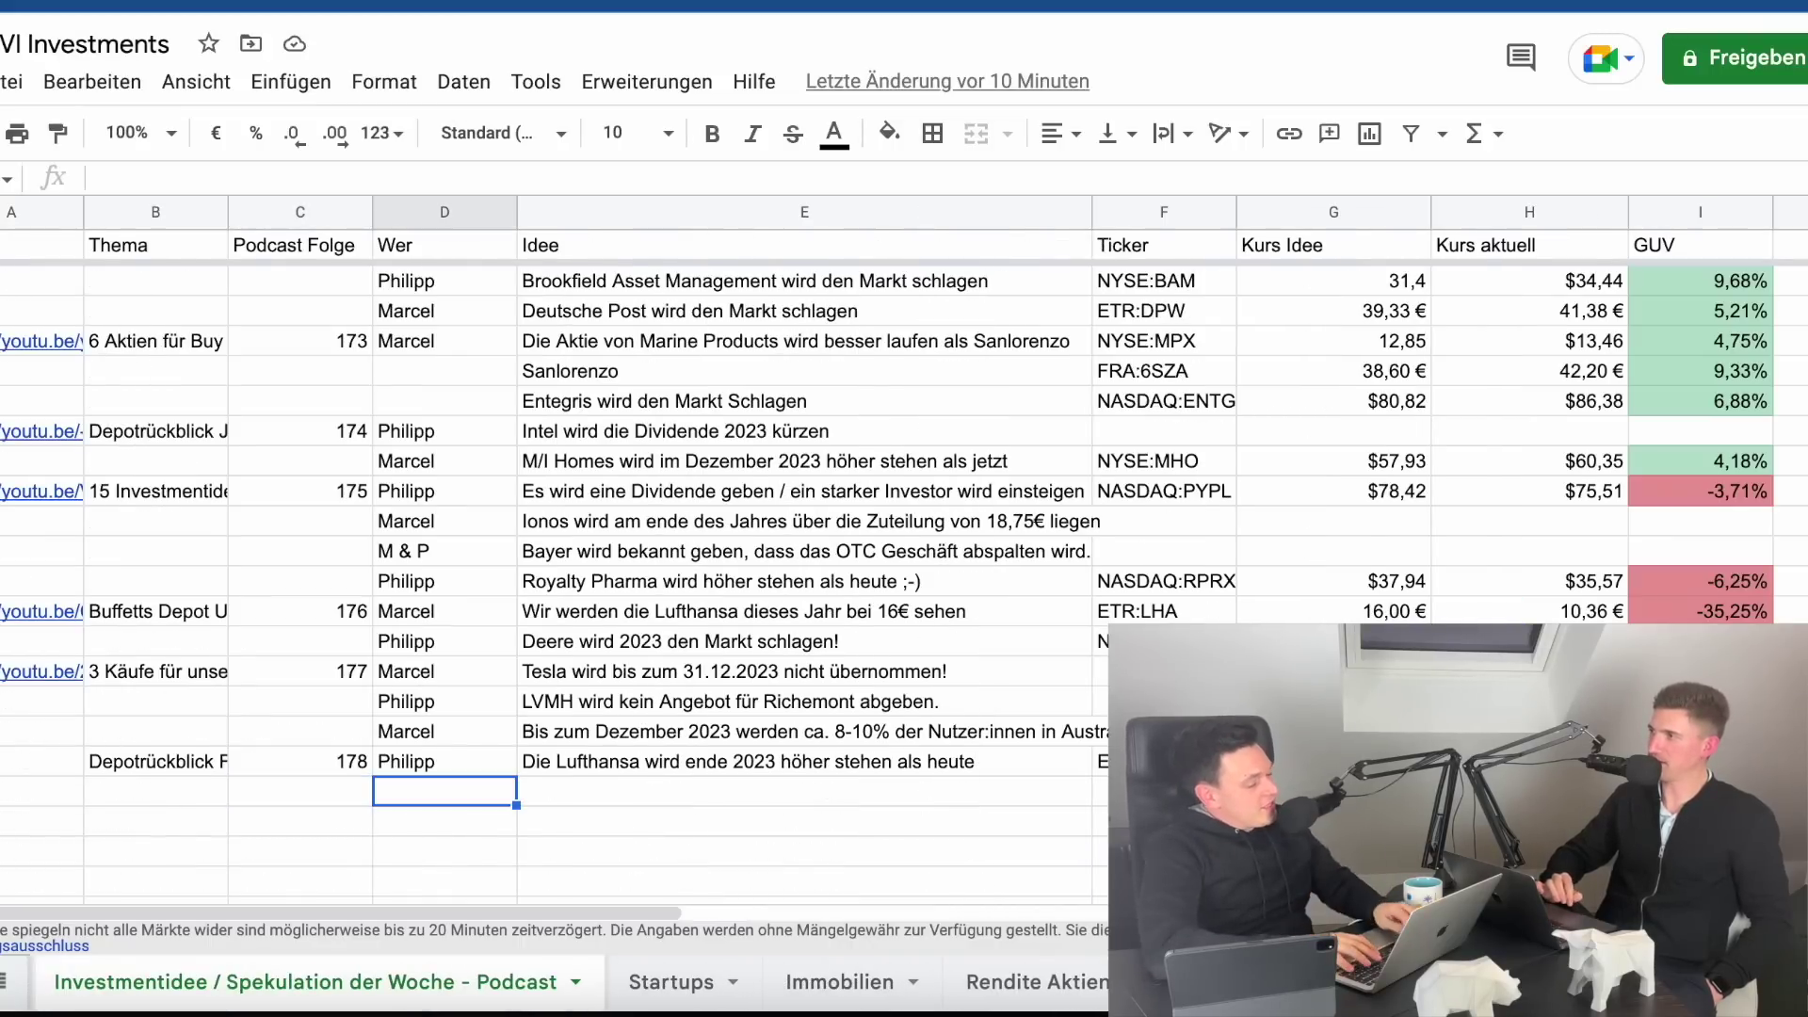
{"action": "type", "text": "Ma"}
{"action": "key", "text": "Tab"}
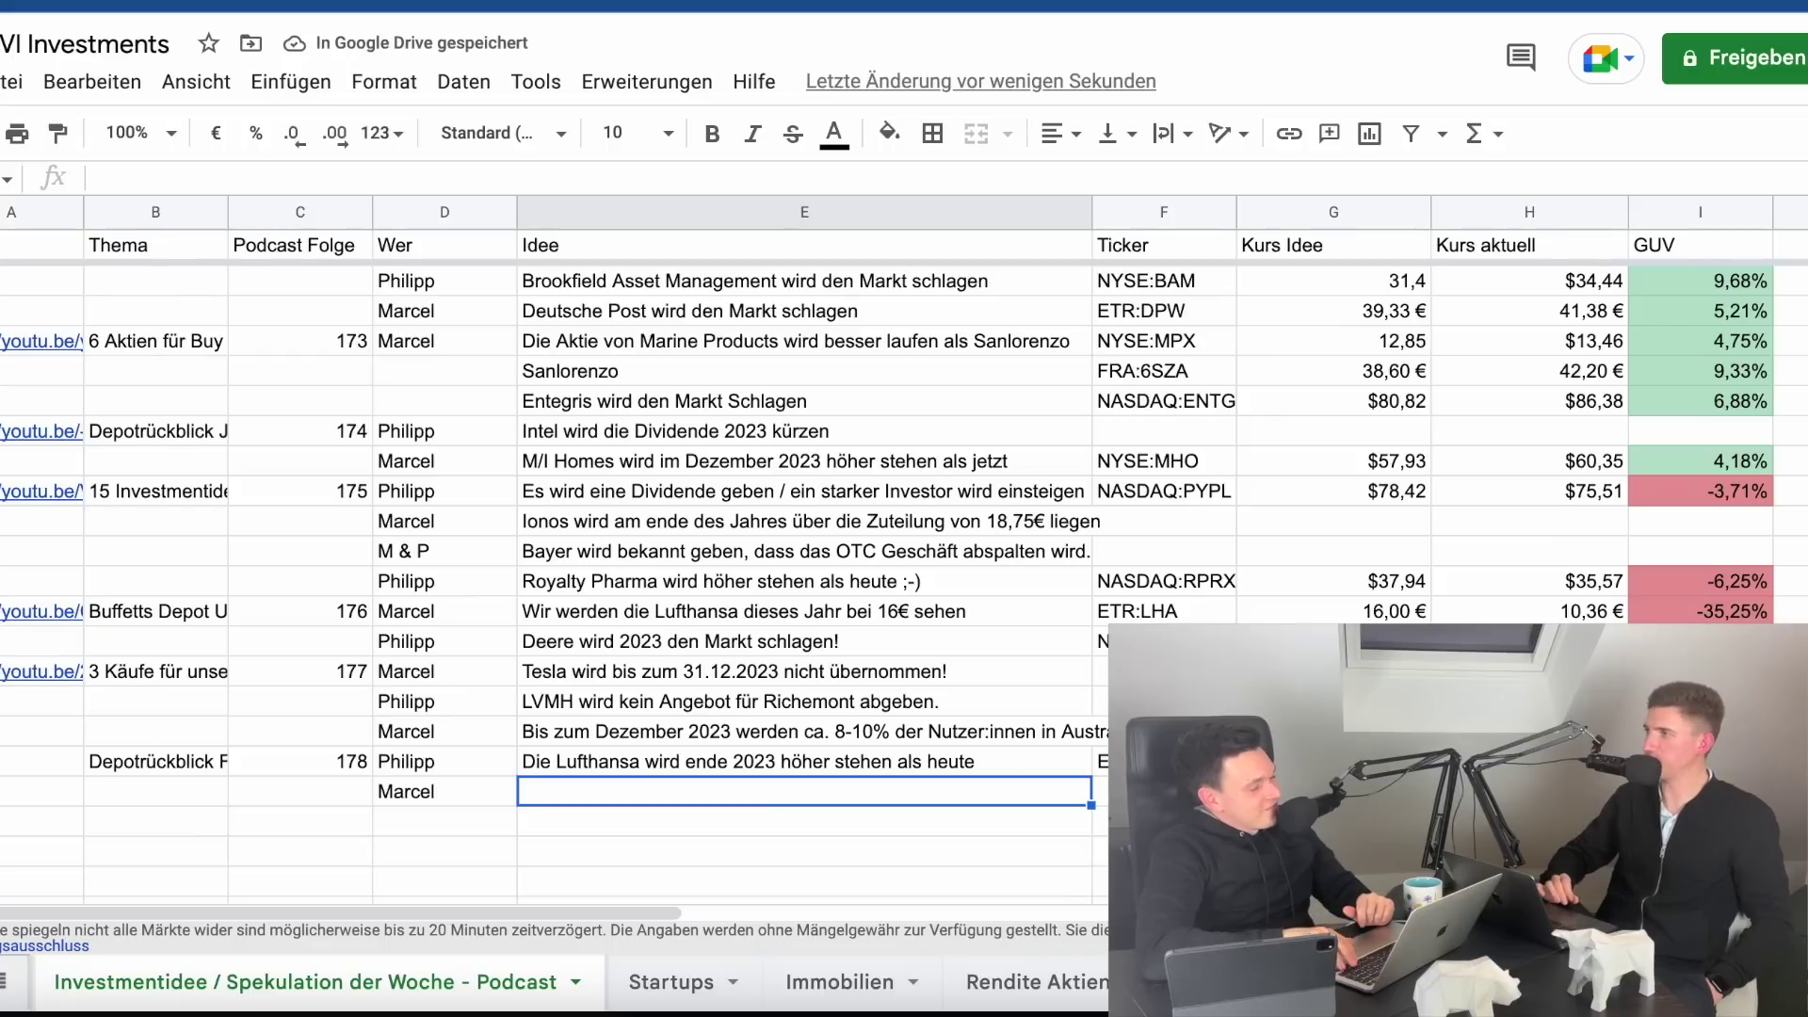
{"action": "left_click", "coordinate": [444, 792]}
{"action": "key", "text": "Delete"}
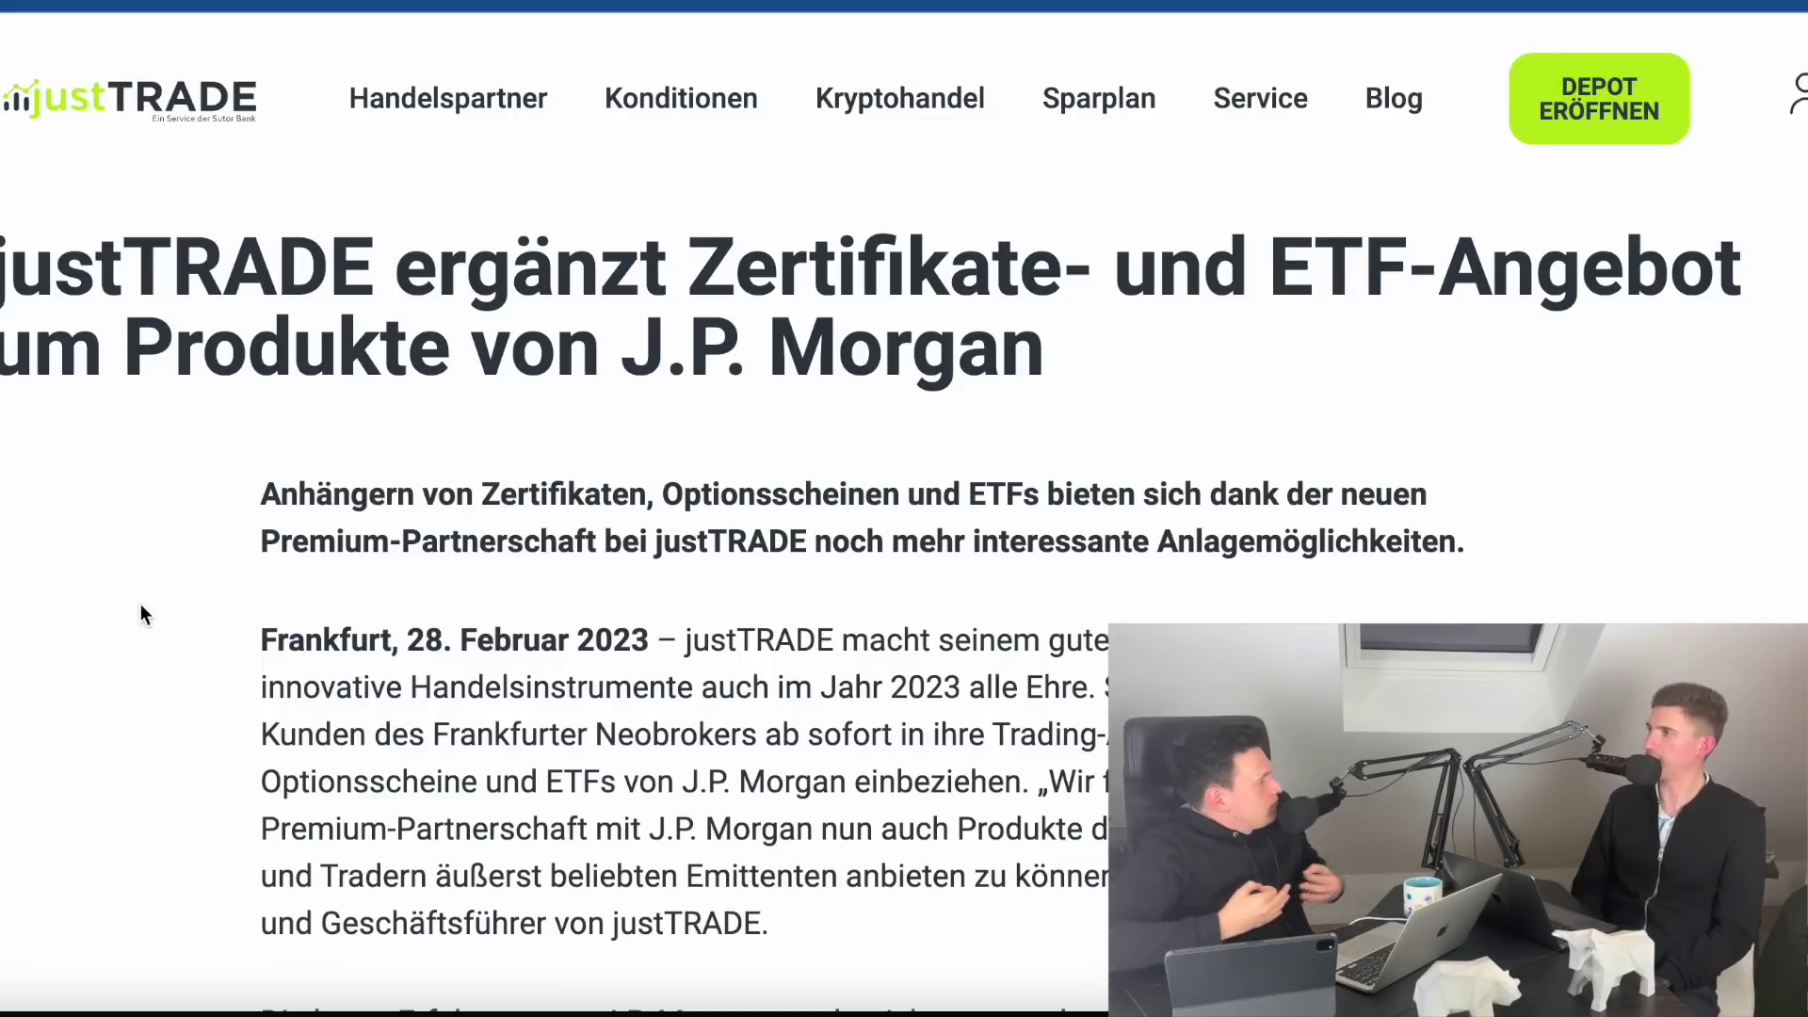
- Switch to the justTRADE article about the added J.P. Morgan certificates and ETFs and read it to the end
{"action": "scroll", "coordinate": [141, 607], "scroll_direction": "down", "scroll_amount": 5}
{"action": "scroll", "coordinate": [140, 607], "scroll_direction": "down", "scroll_amount": 2}
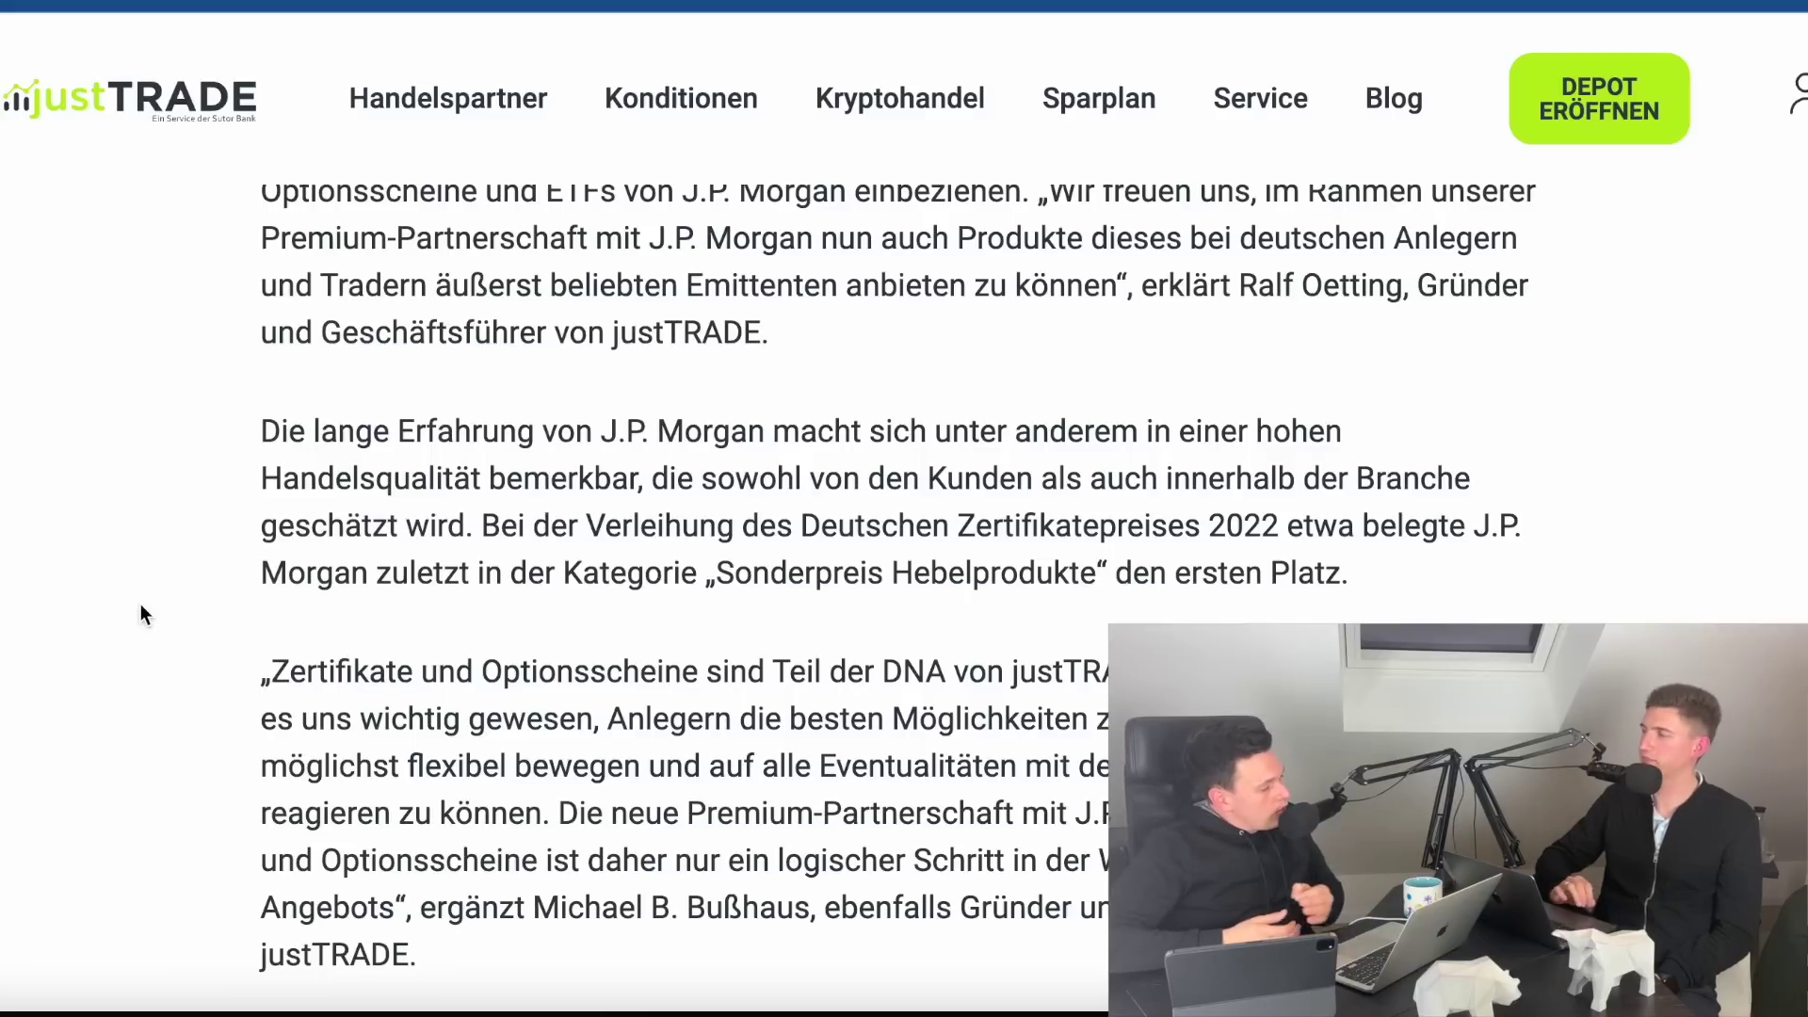
{"action": "scroll", "coordinate": [141, 607], "scroll_direction": "down", "scroll_amount": 7}
{"action": "scroll", "coordinate": [141, 615], "scroll_direction": "down", "scroll_amount": 3}
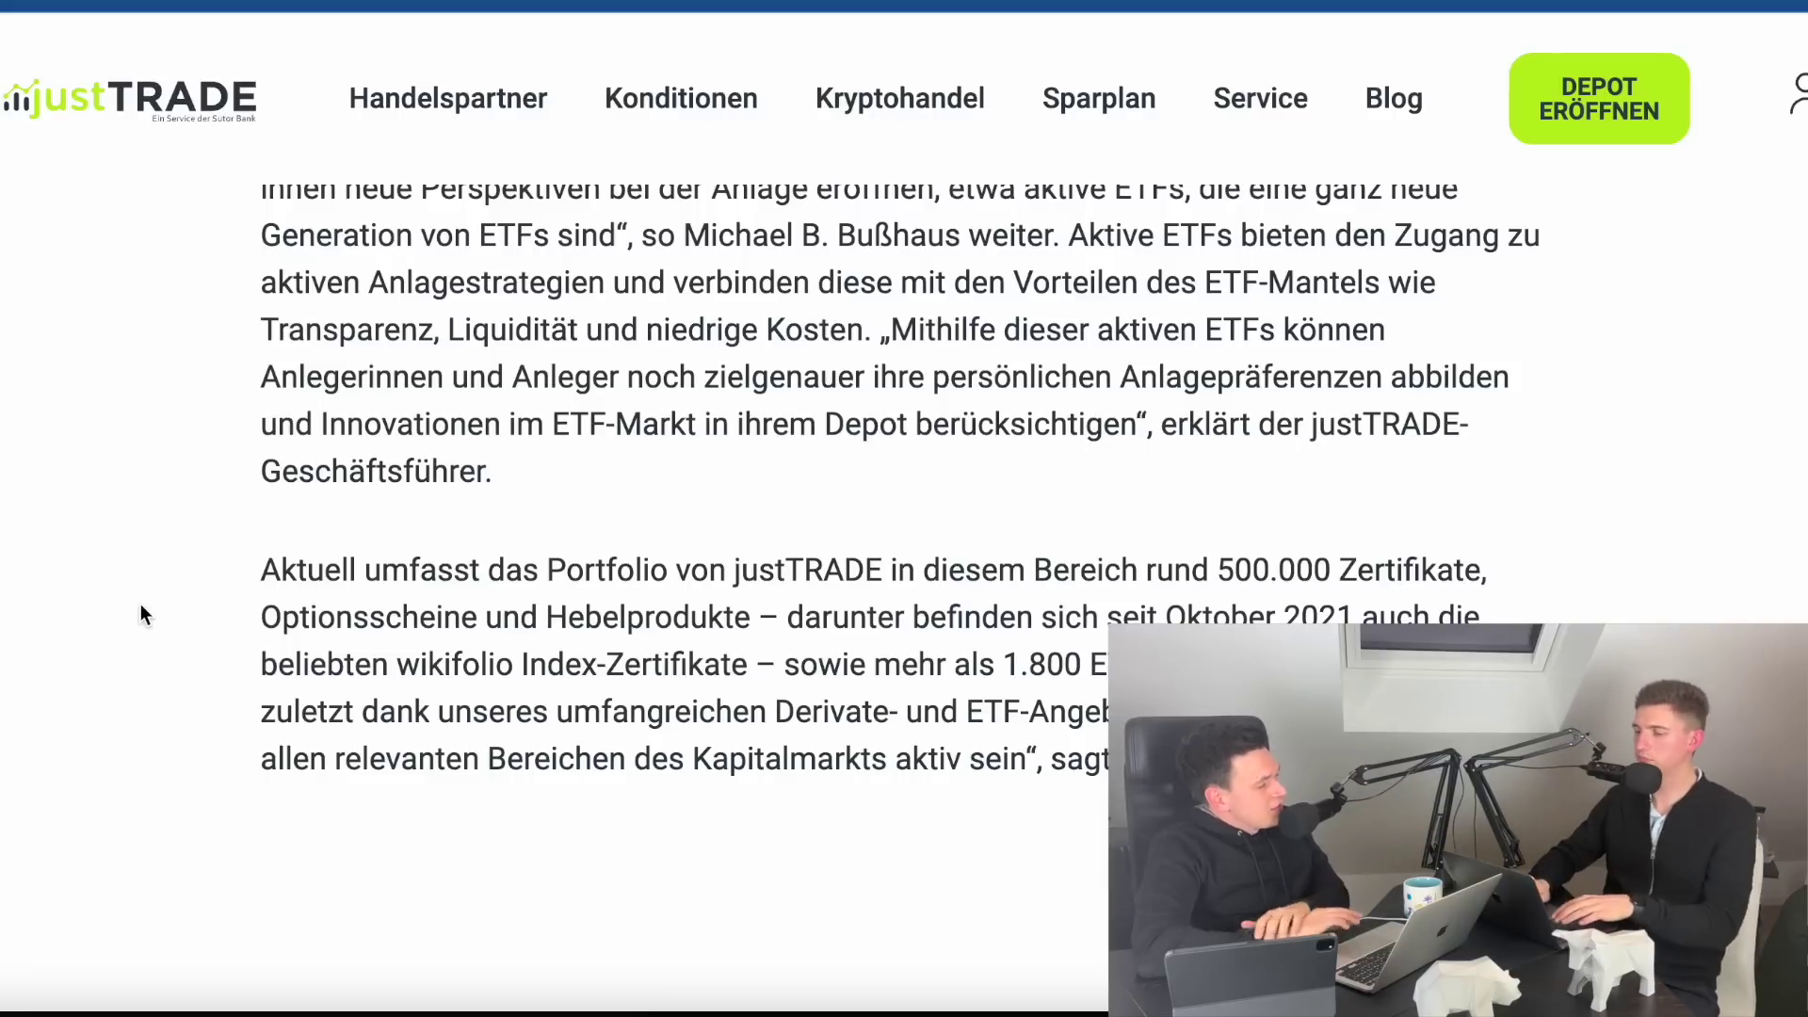
- Open the justTRADE home page and look through its broker offering and order commission information
{"action": "left_click", "coordinate": [139, 91]}
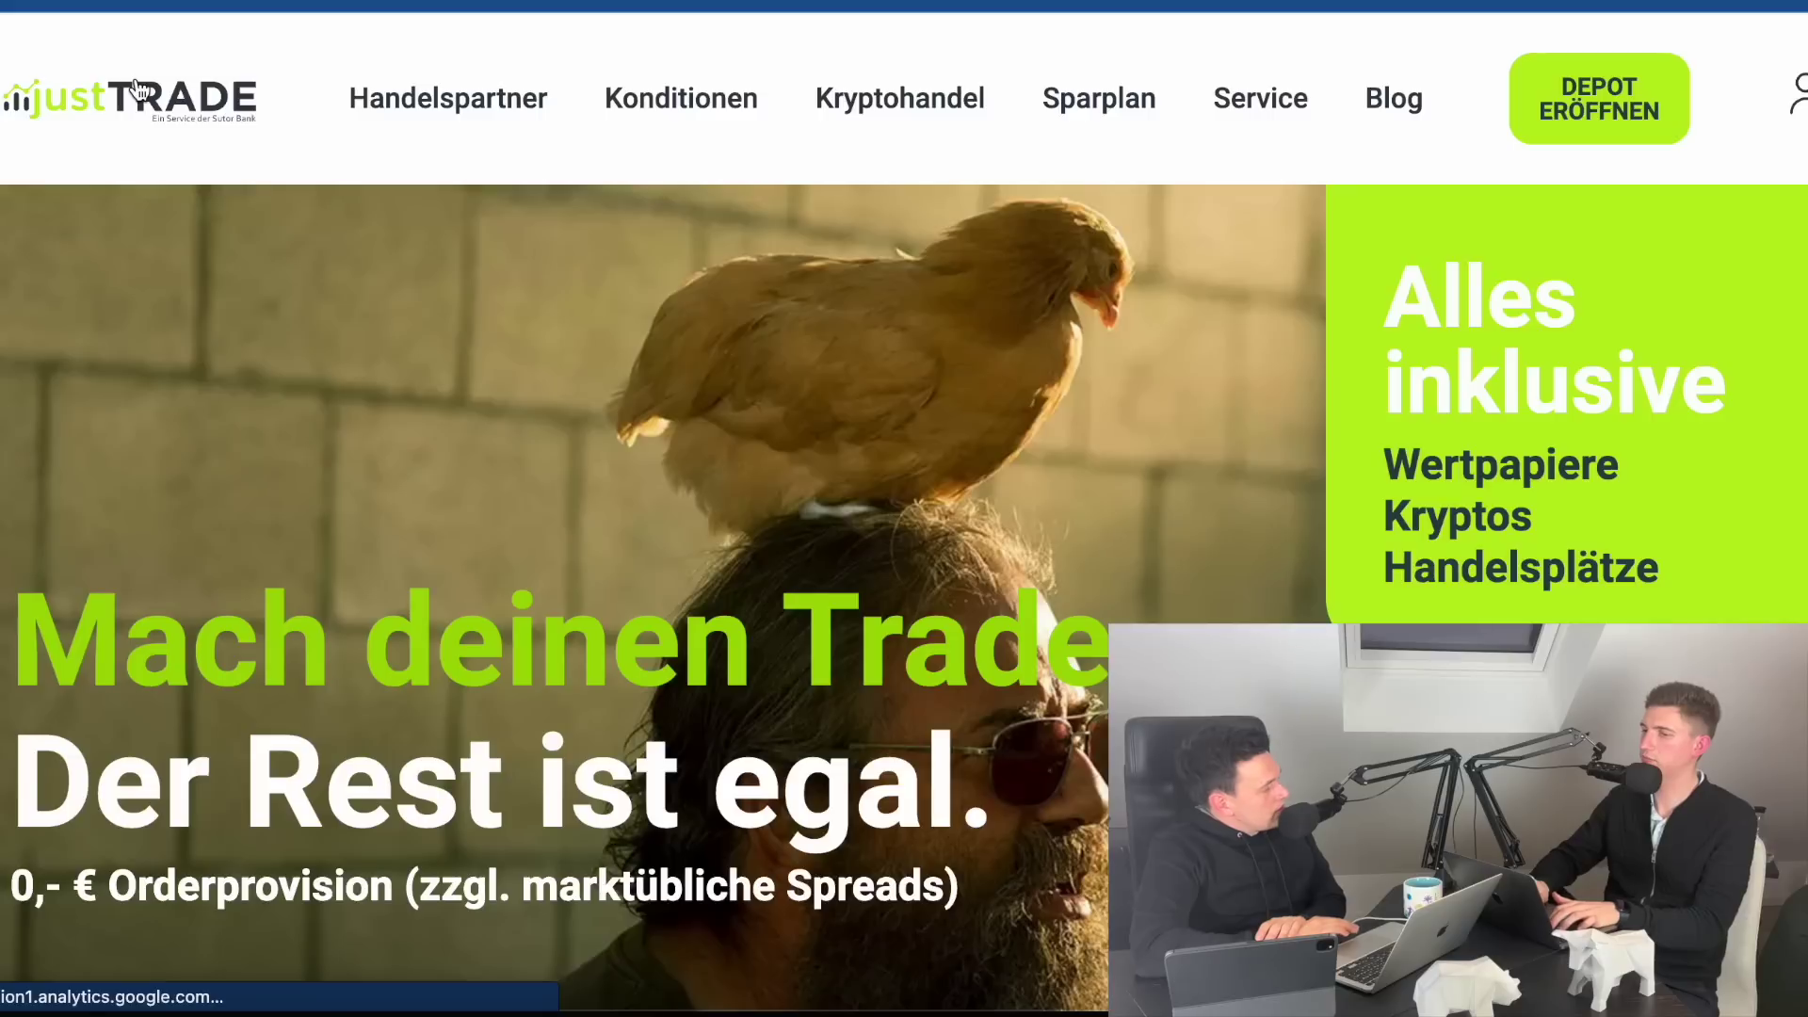
{"action": "scroll", "coordinate": [806, 262], "scroll_direction": "down", "scroll_amount": 2}
{"action": "scroll", "coordinate": [806, 262], "scroll_direction": "up", "scroll_amount": 2}
{"action": "scroll", "coordinate": [806, 262], "scroll_direction": "up", "scroll_amount": 1}
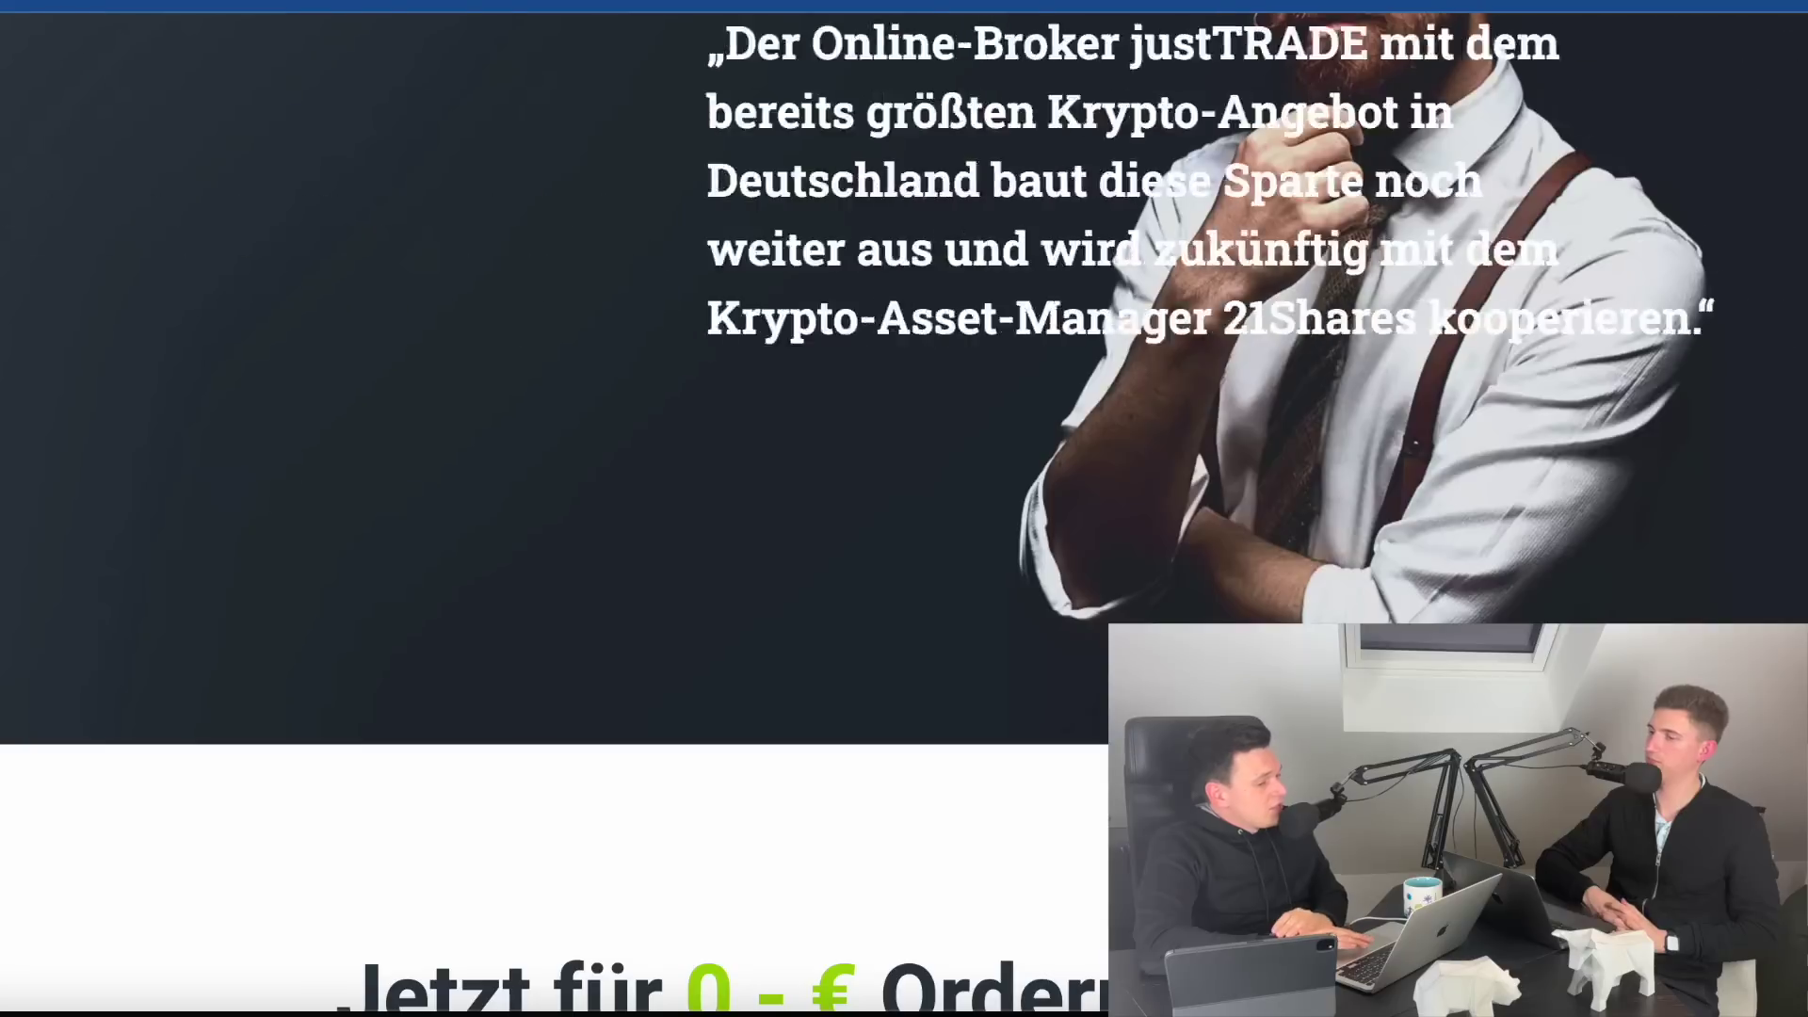
{"action": "scroll", "coordinate": [795, 444], "scroll_direction": "up", "scroll_amount": 10}
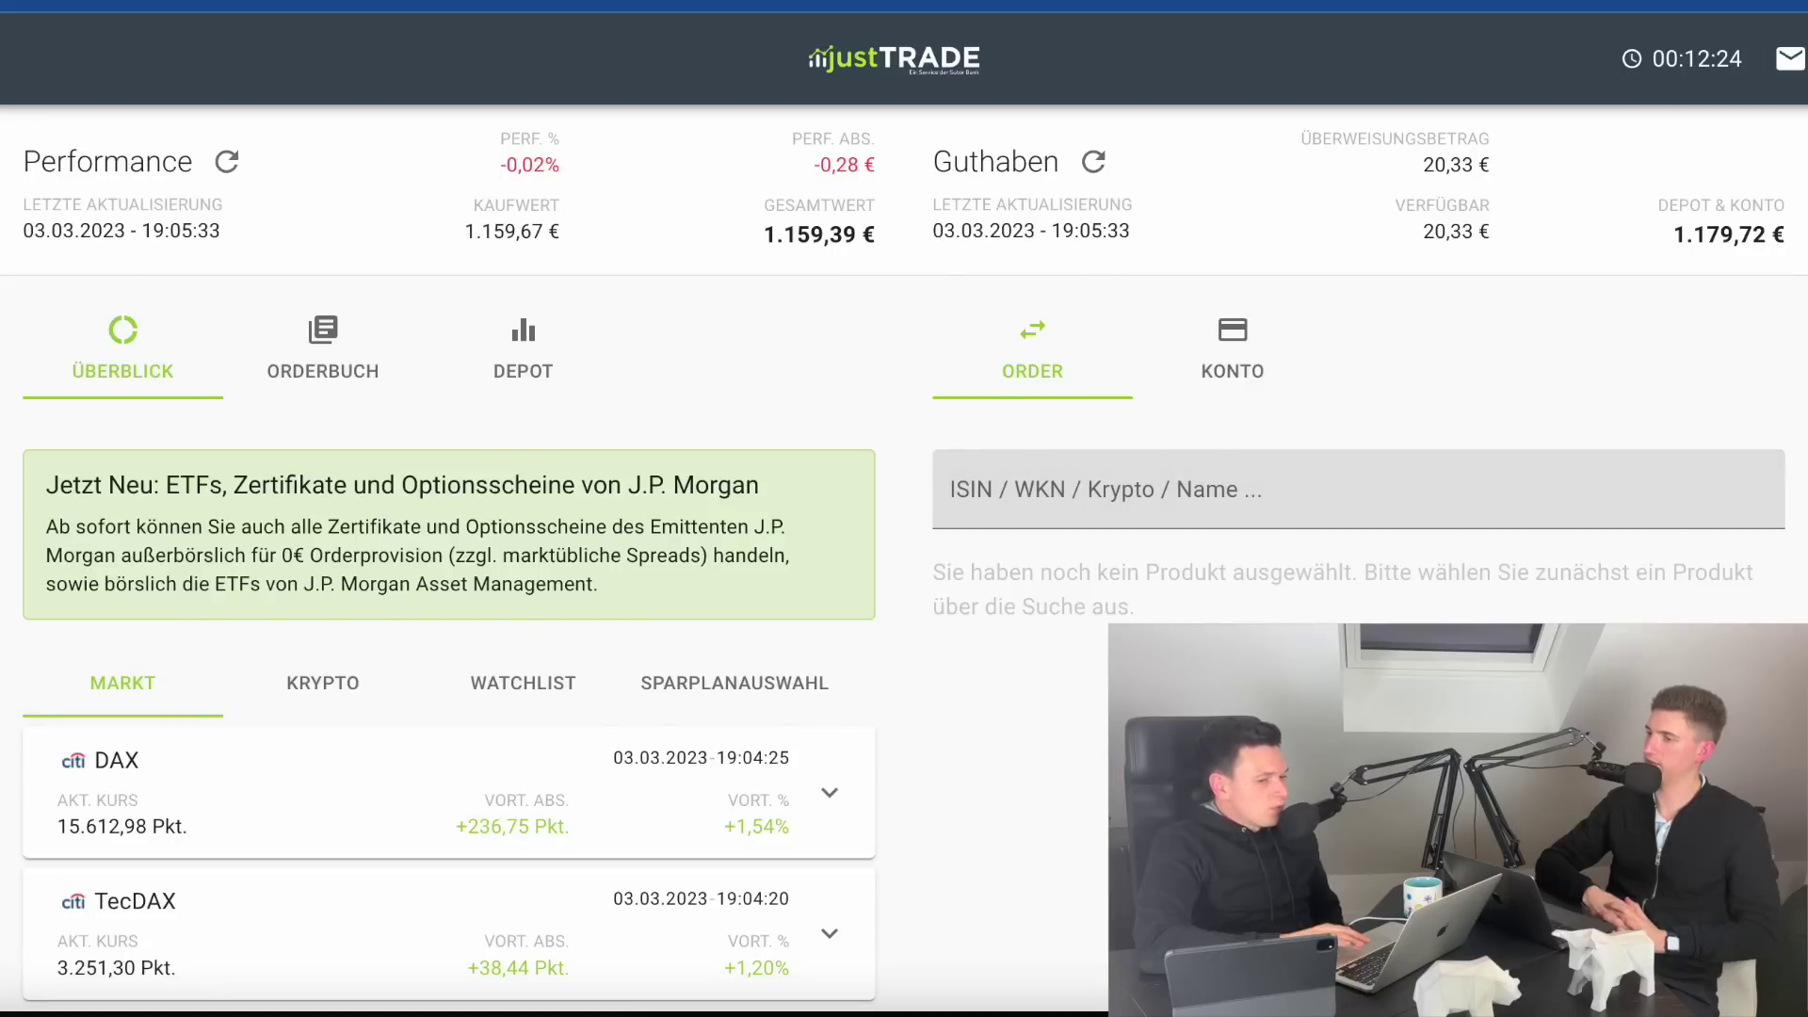
- Open the savings plan list in the justTRADE account and examine the two Vanguard ETF plans
{"action": "left_click", "coordinate": [1790, 58]}
{"action": "left_click", "coordinate": [1644, 222]}
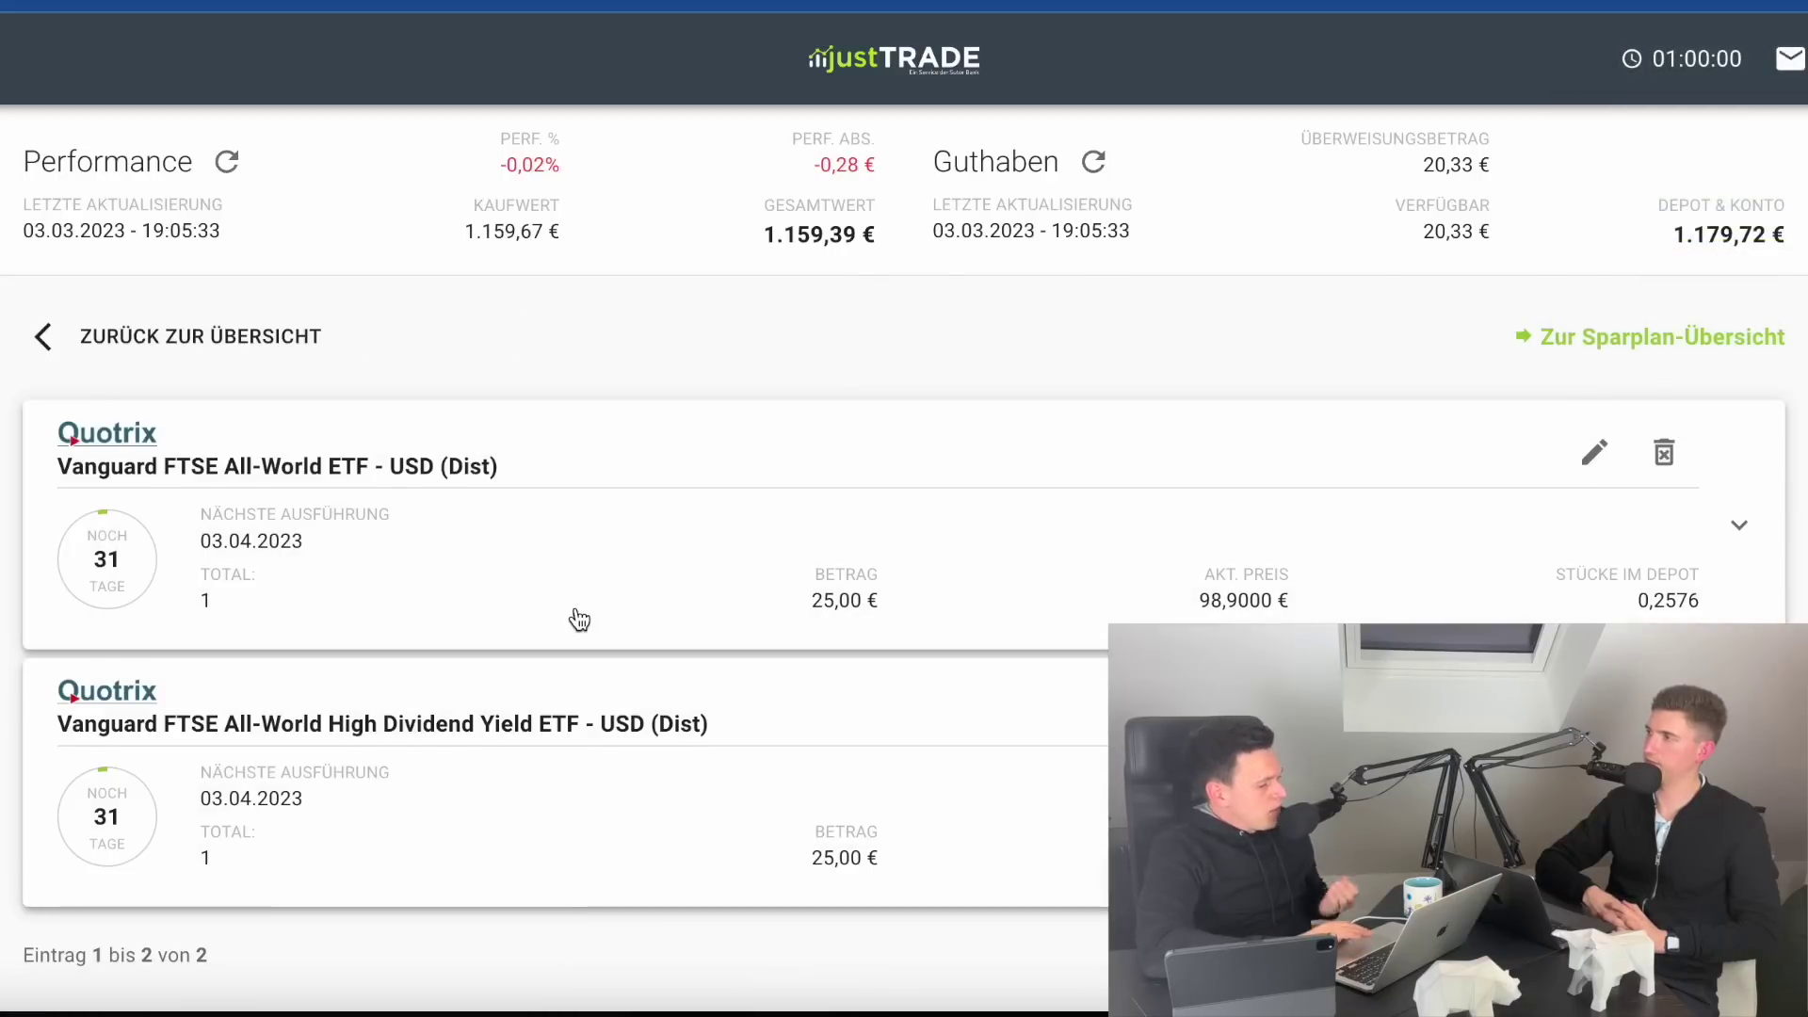
{"action": "scroll", "coordinate": [579, 619], "scroll_direction": "down", "scroll_amount": 1}
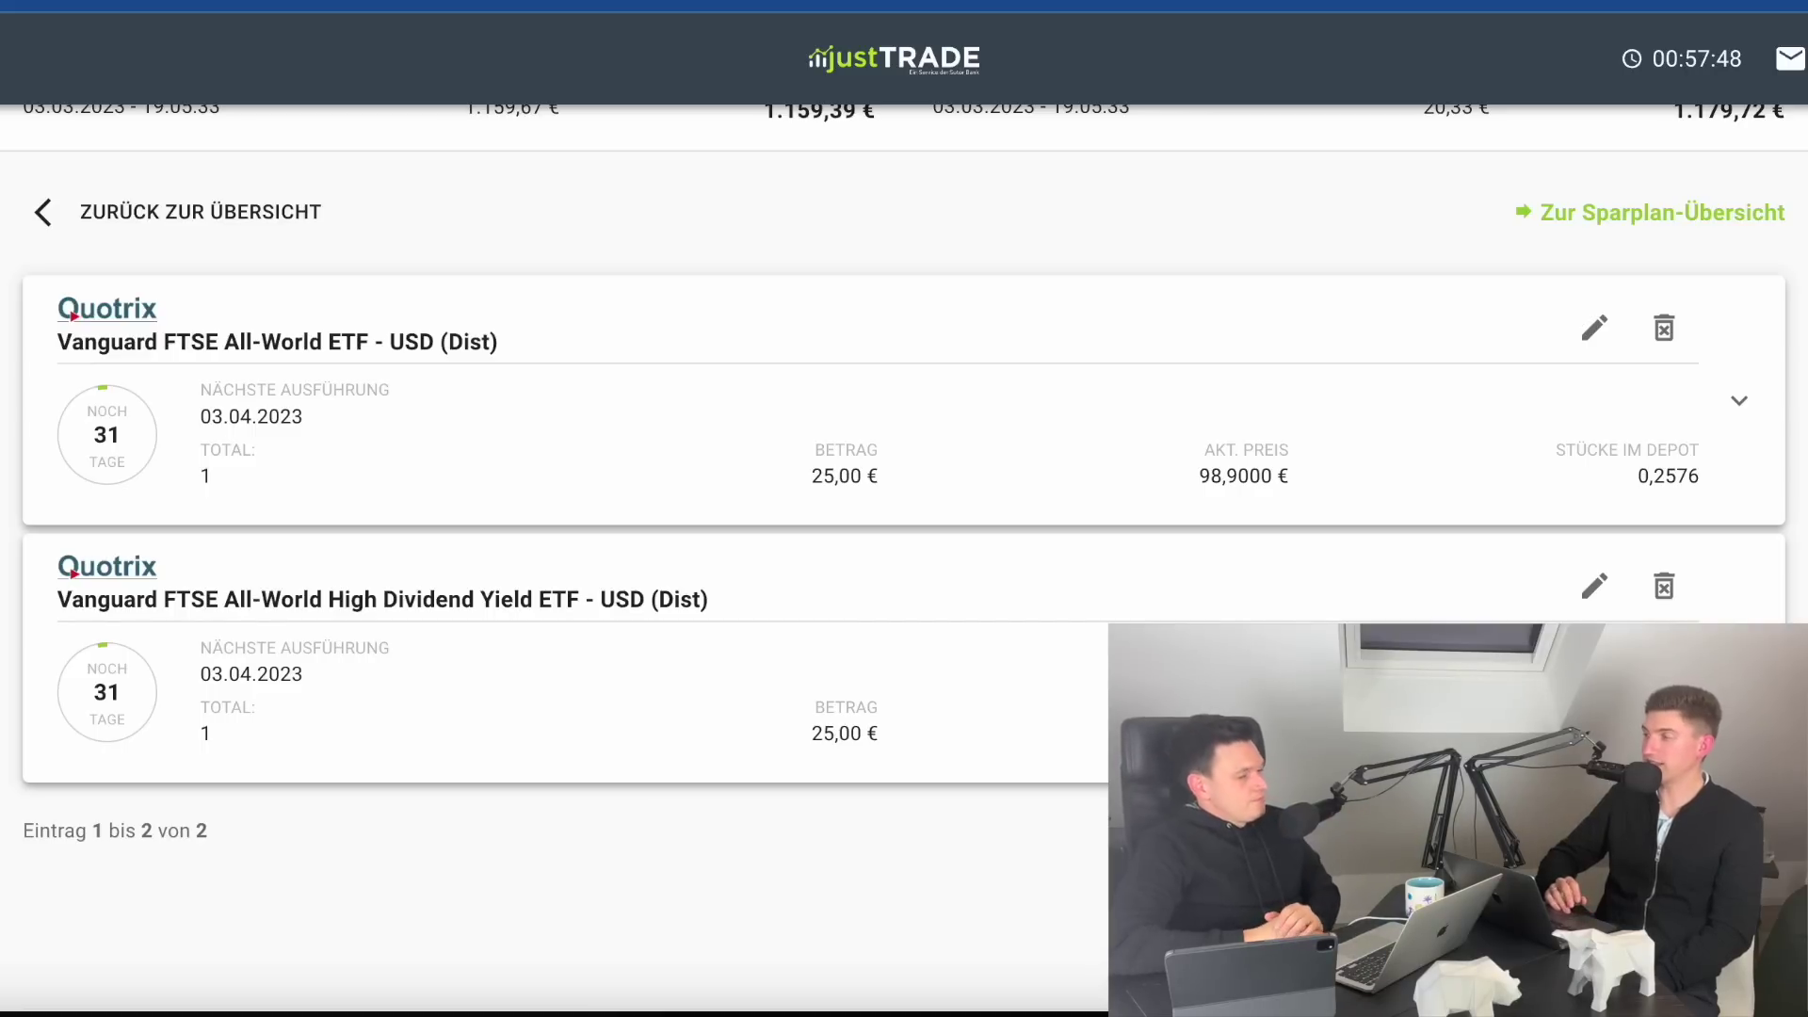
{"action": "scroll", "coordinate": [904, 565], "scroll_direction": "up", "scroll_amount": 1}
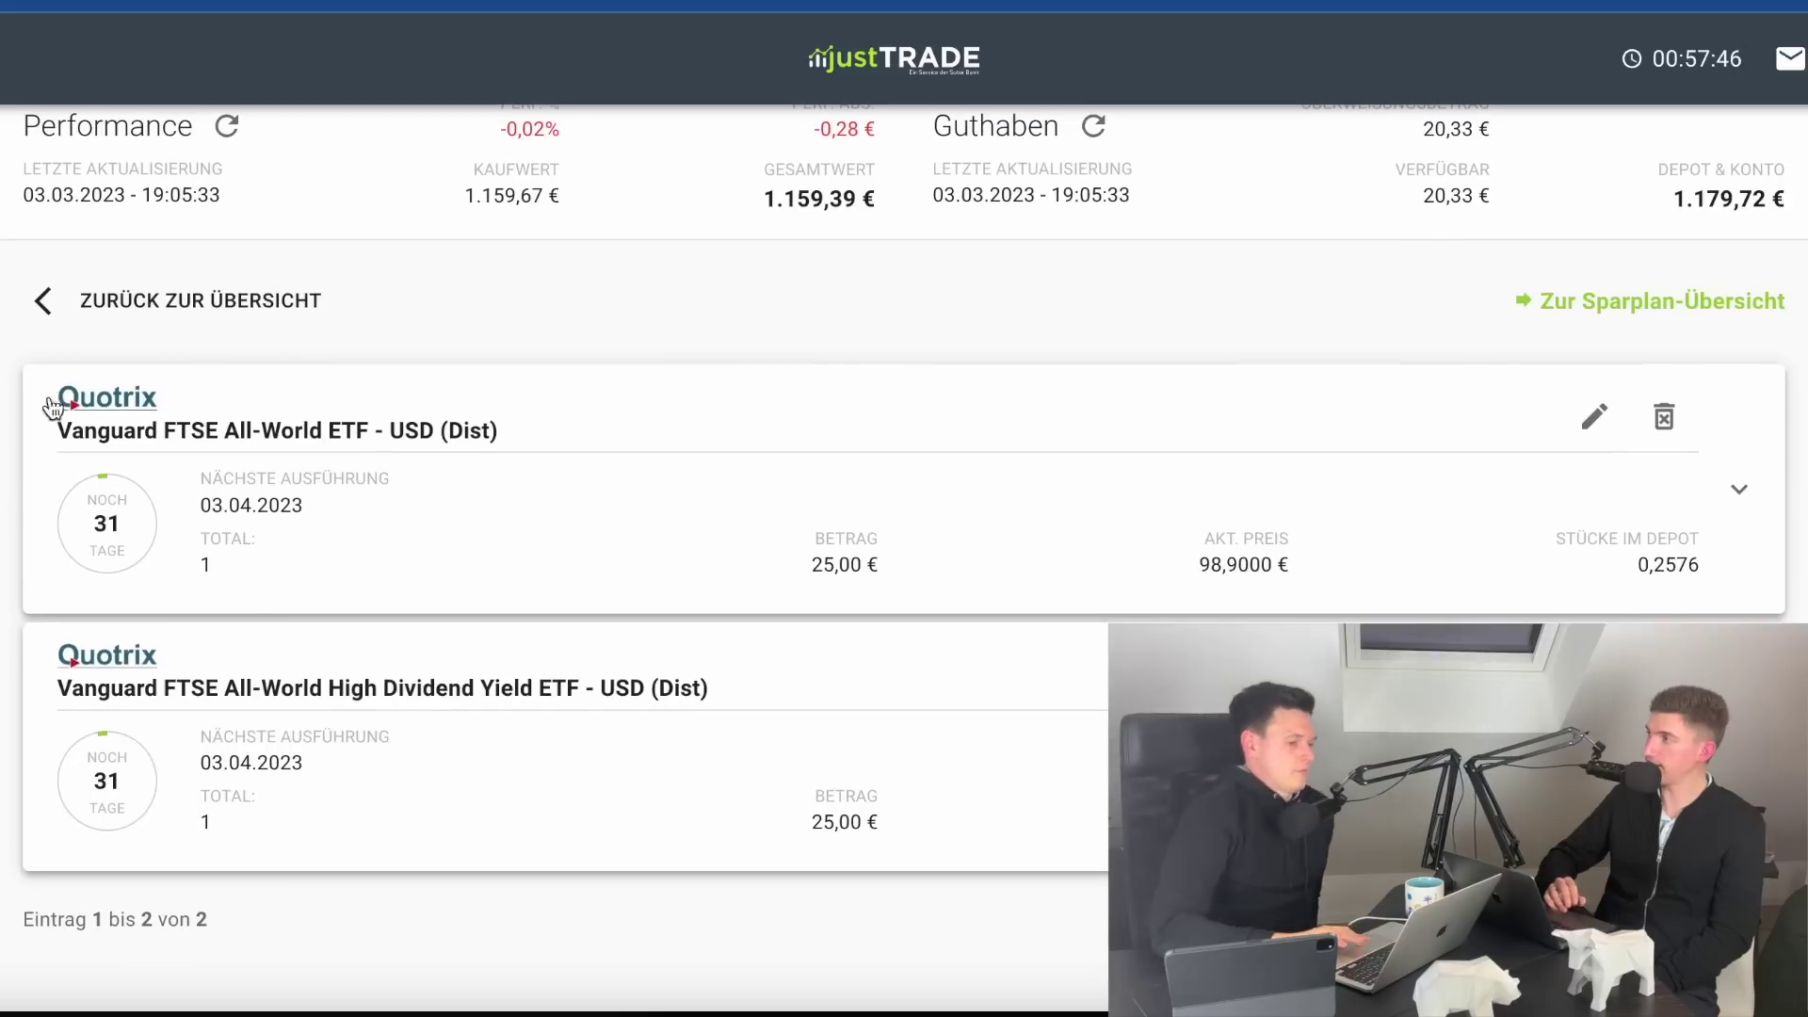
- Return to the account overview, open the depot and examine the Vanguard FTSE All-World ETF position's details and monthly chart
{"action": "left_click", "coordinate": [65, 322]}
{"action": "left_click", "coordinate": [482, 350]}
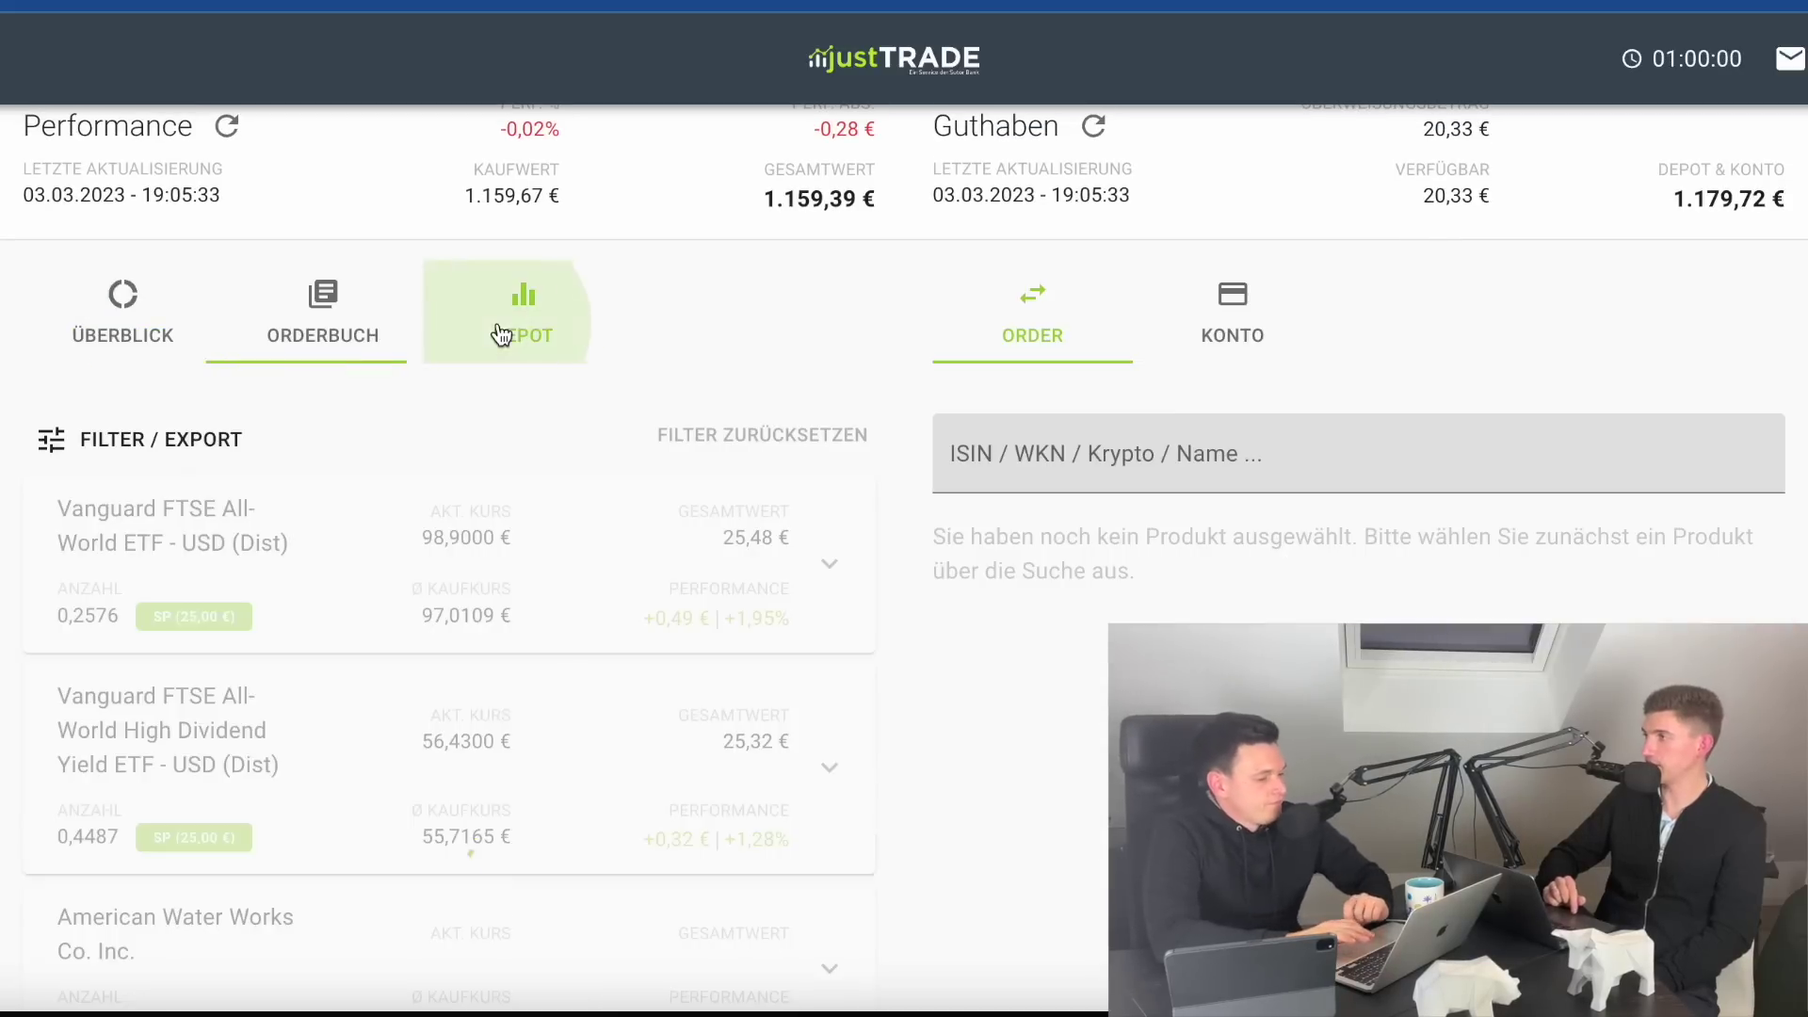
{"action": "scroll", "coordinate": [37, 624], "scroll_direction": "down", "scroll_amount": 1}
{"action": "scroll", "coordinate": [799, 582], "scroll_direction": "up", "scroll_amount": 1}
{"action": "left_click", "coordinate": [799, 582]}
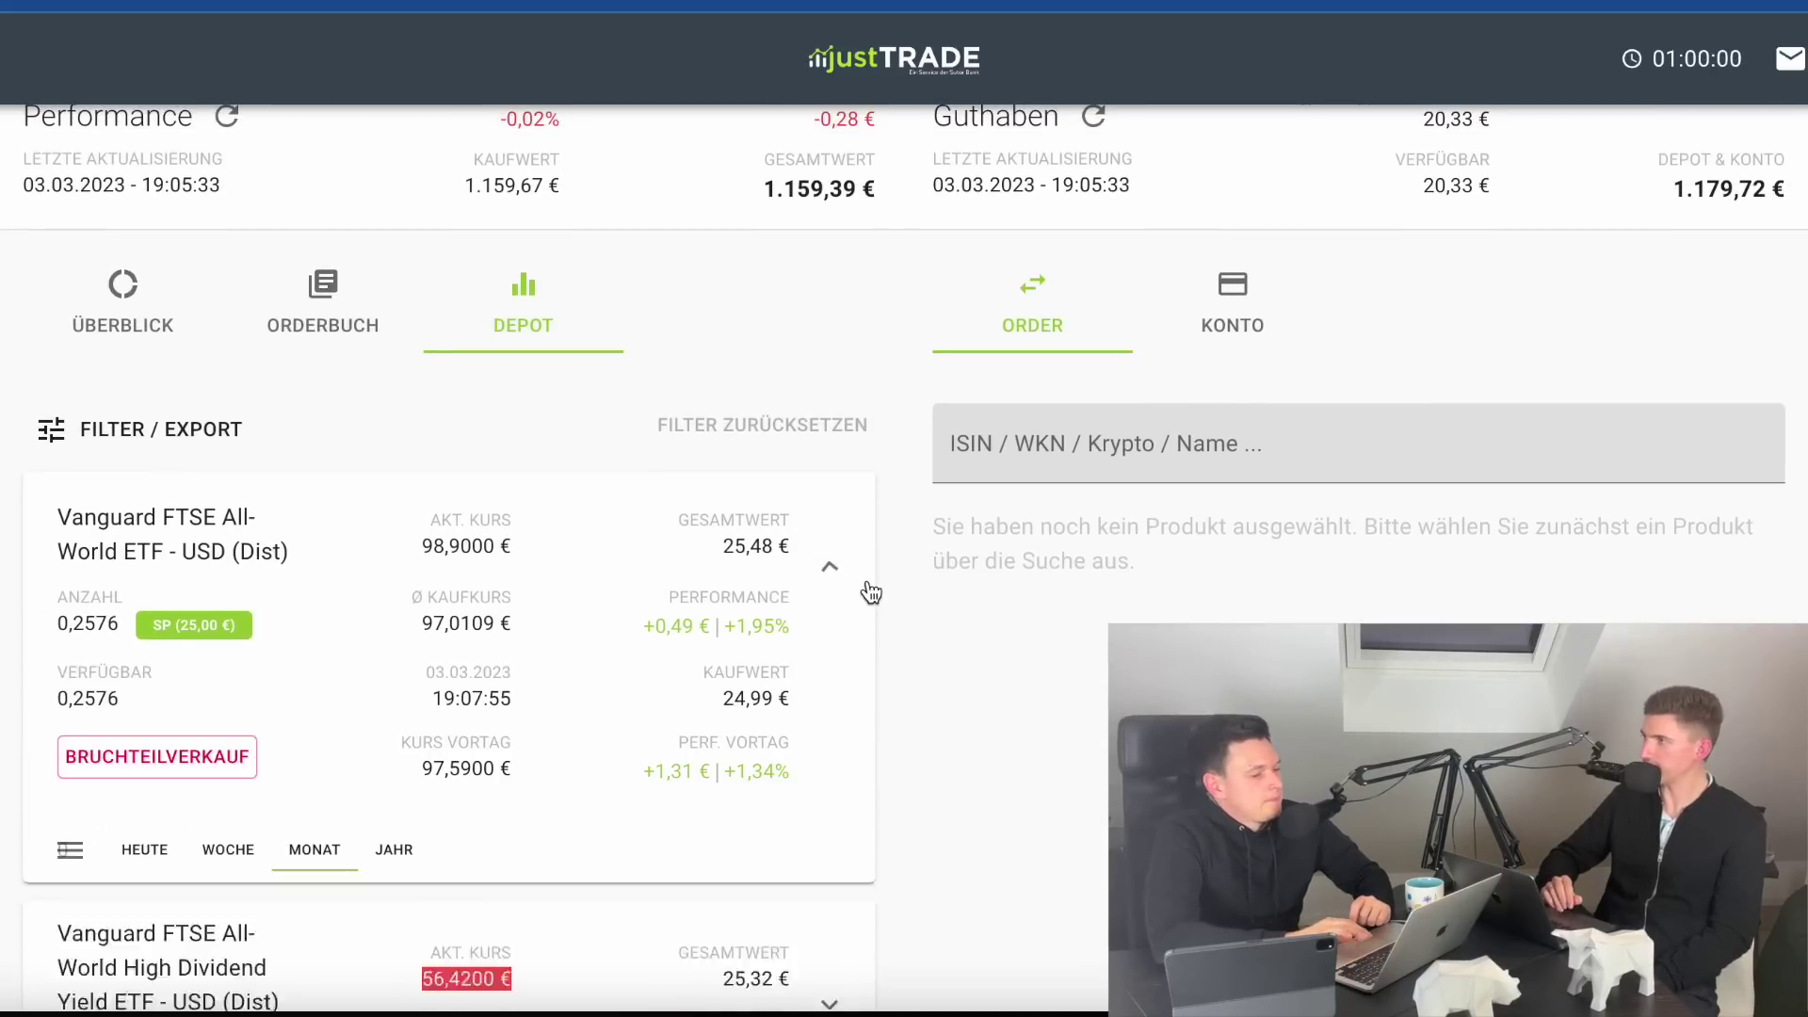
{"action": "scroll", "coordinate": [867, 580], "scroll_direction": "down", "scroll_amount": 4}
{"action": "scroll", "coordinate": [868, 580], "scroll_direction": "down", "scroll_amount": 2}
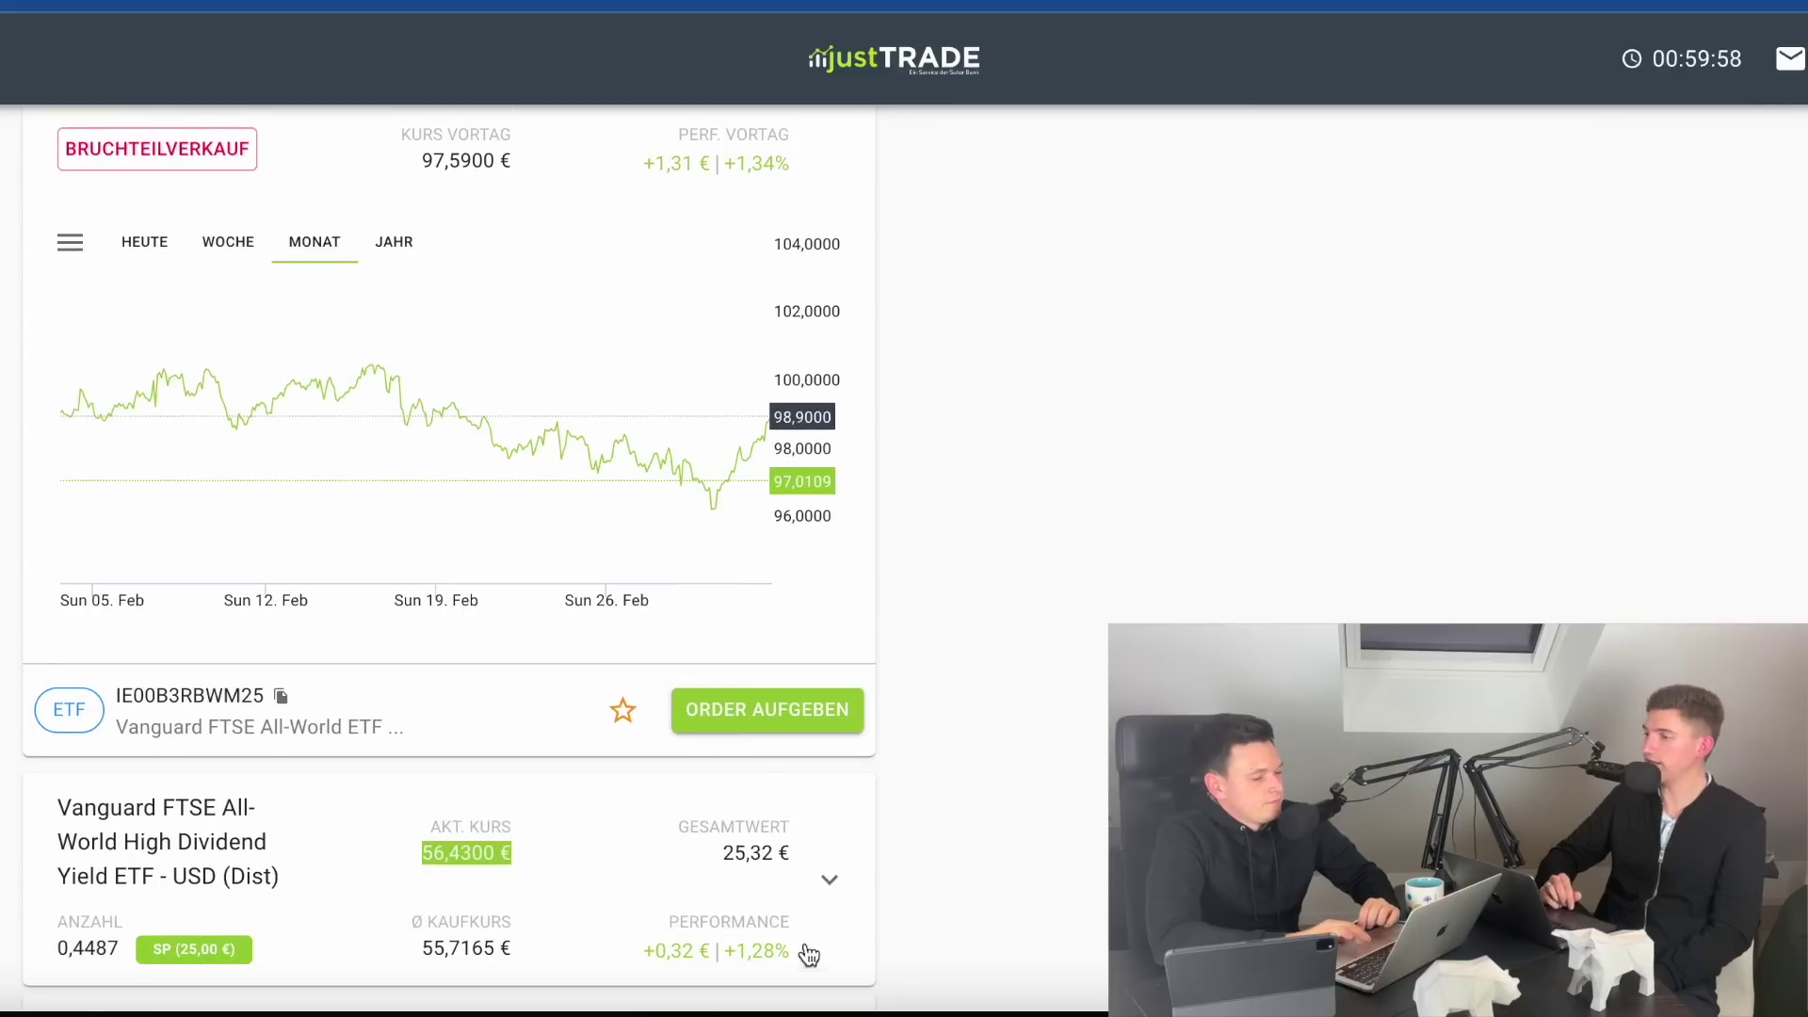
- Expand the Vanguard FTSE All-World High Dividend Yield ETF position and look over its details and chart
{"action": "left_click", "coordinate": [836, 890]}
{"action": "scroll", "coordinate": [841, 891], "scroll_direction": "down", "scroll_amount": 4}
{"action": "scroll", "coordinate": [842, 885], "scroll_direction": "up", "scroll_amount": 10}
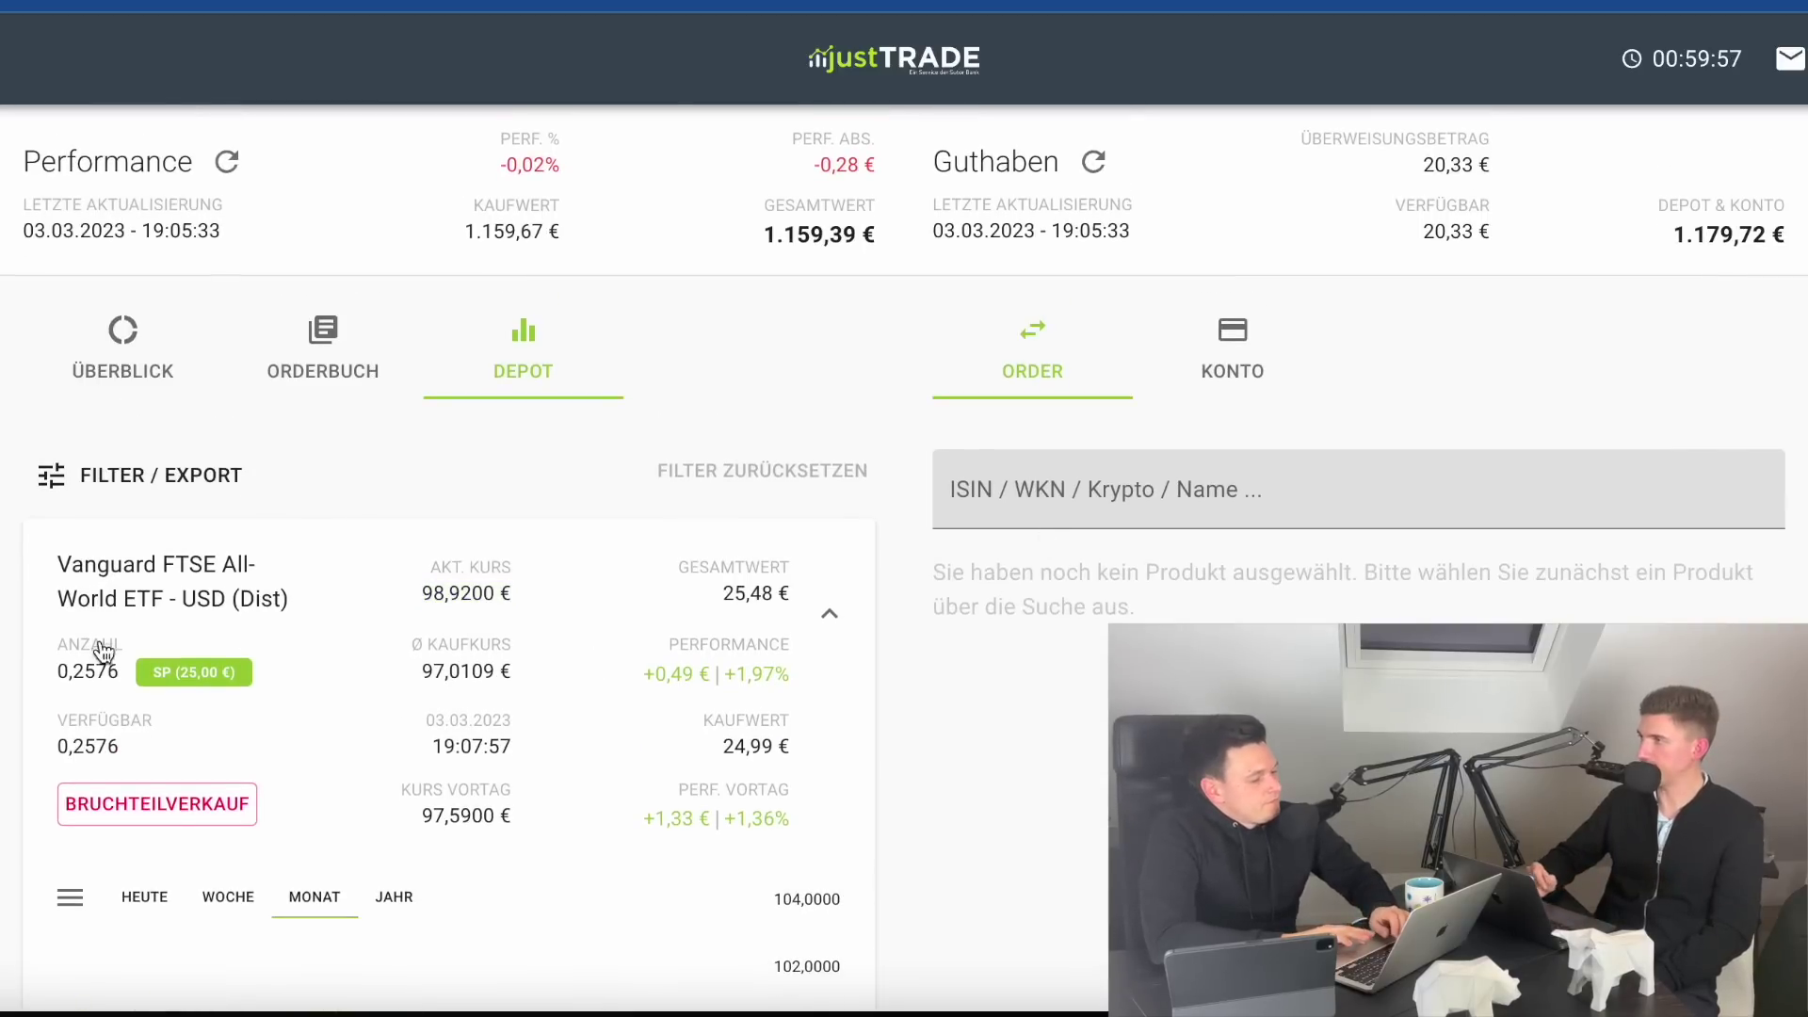
- Collapse the Vanguard FTSE All-World ETF position and search the order products for "all world"
{"action": "left_click", "coordinate": [143, 579]}
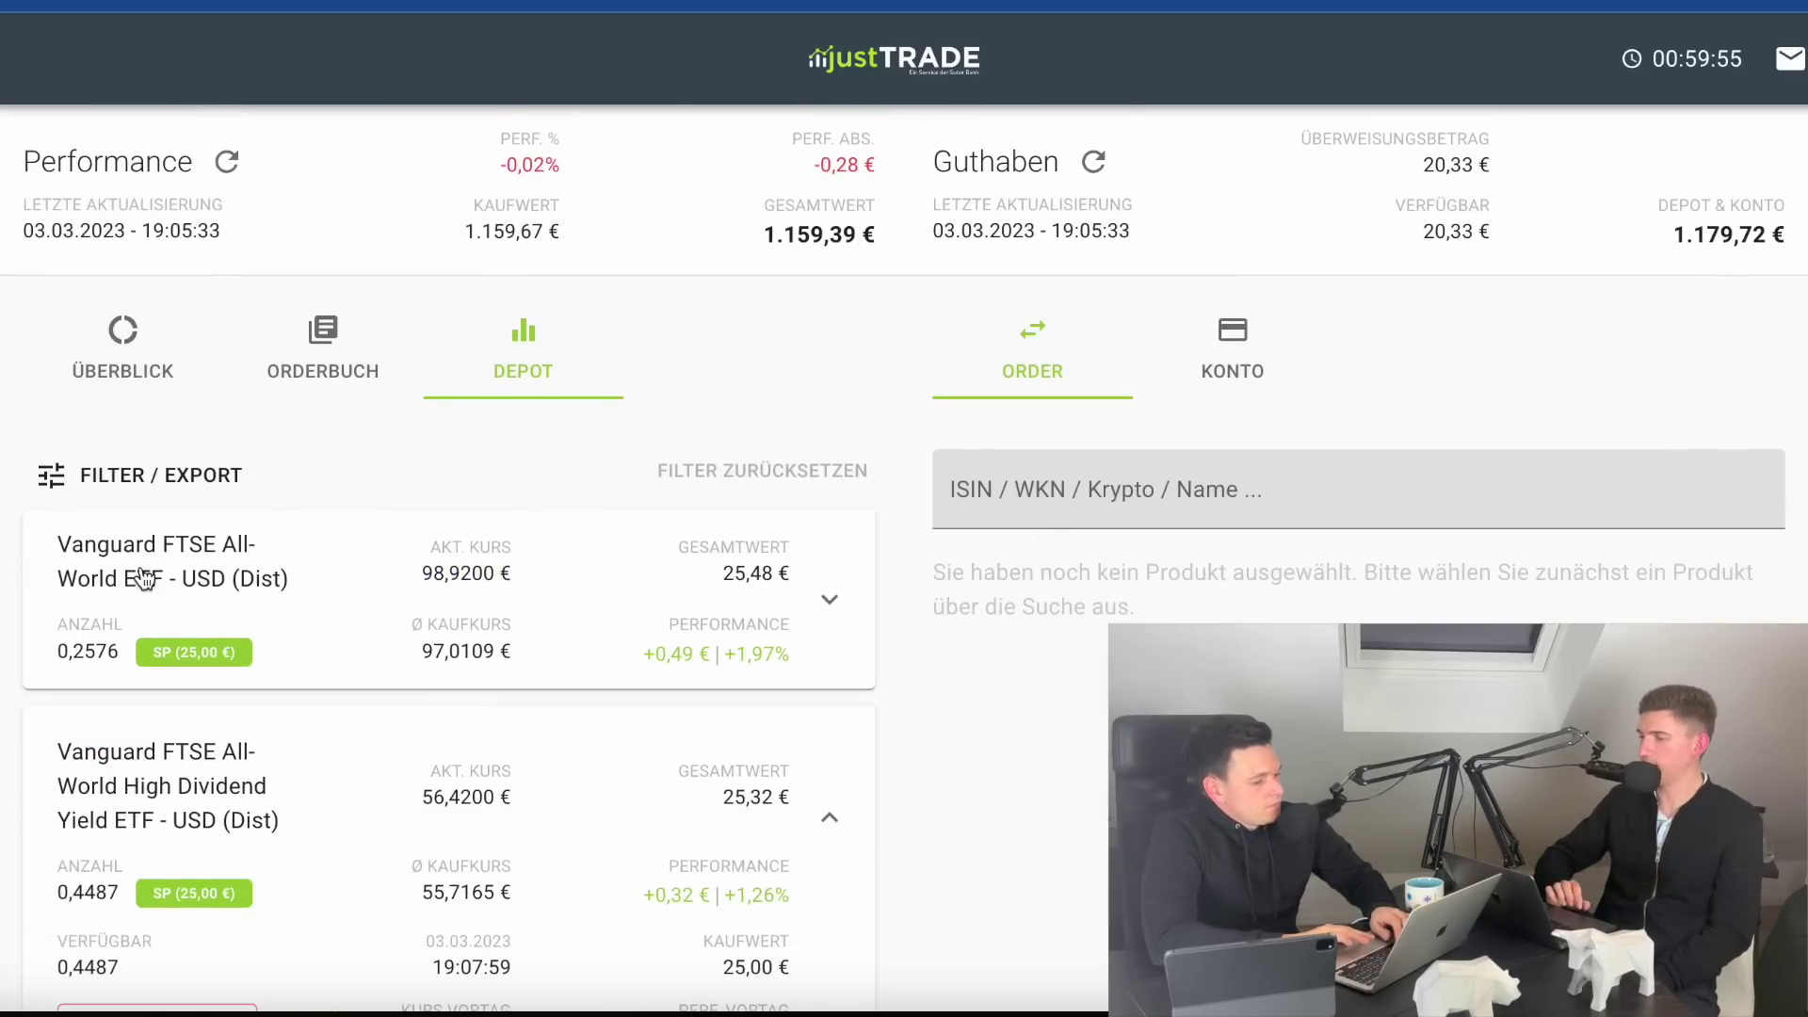
{"action": "left_click", "coordinate": [1111, 490]}
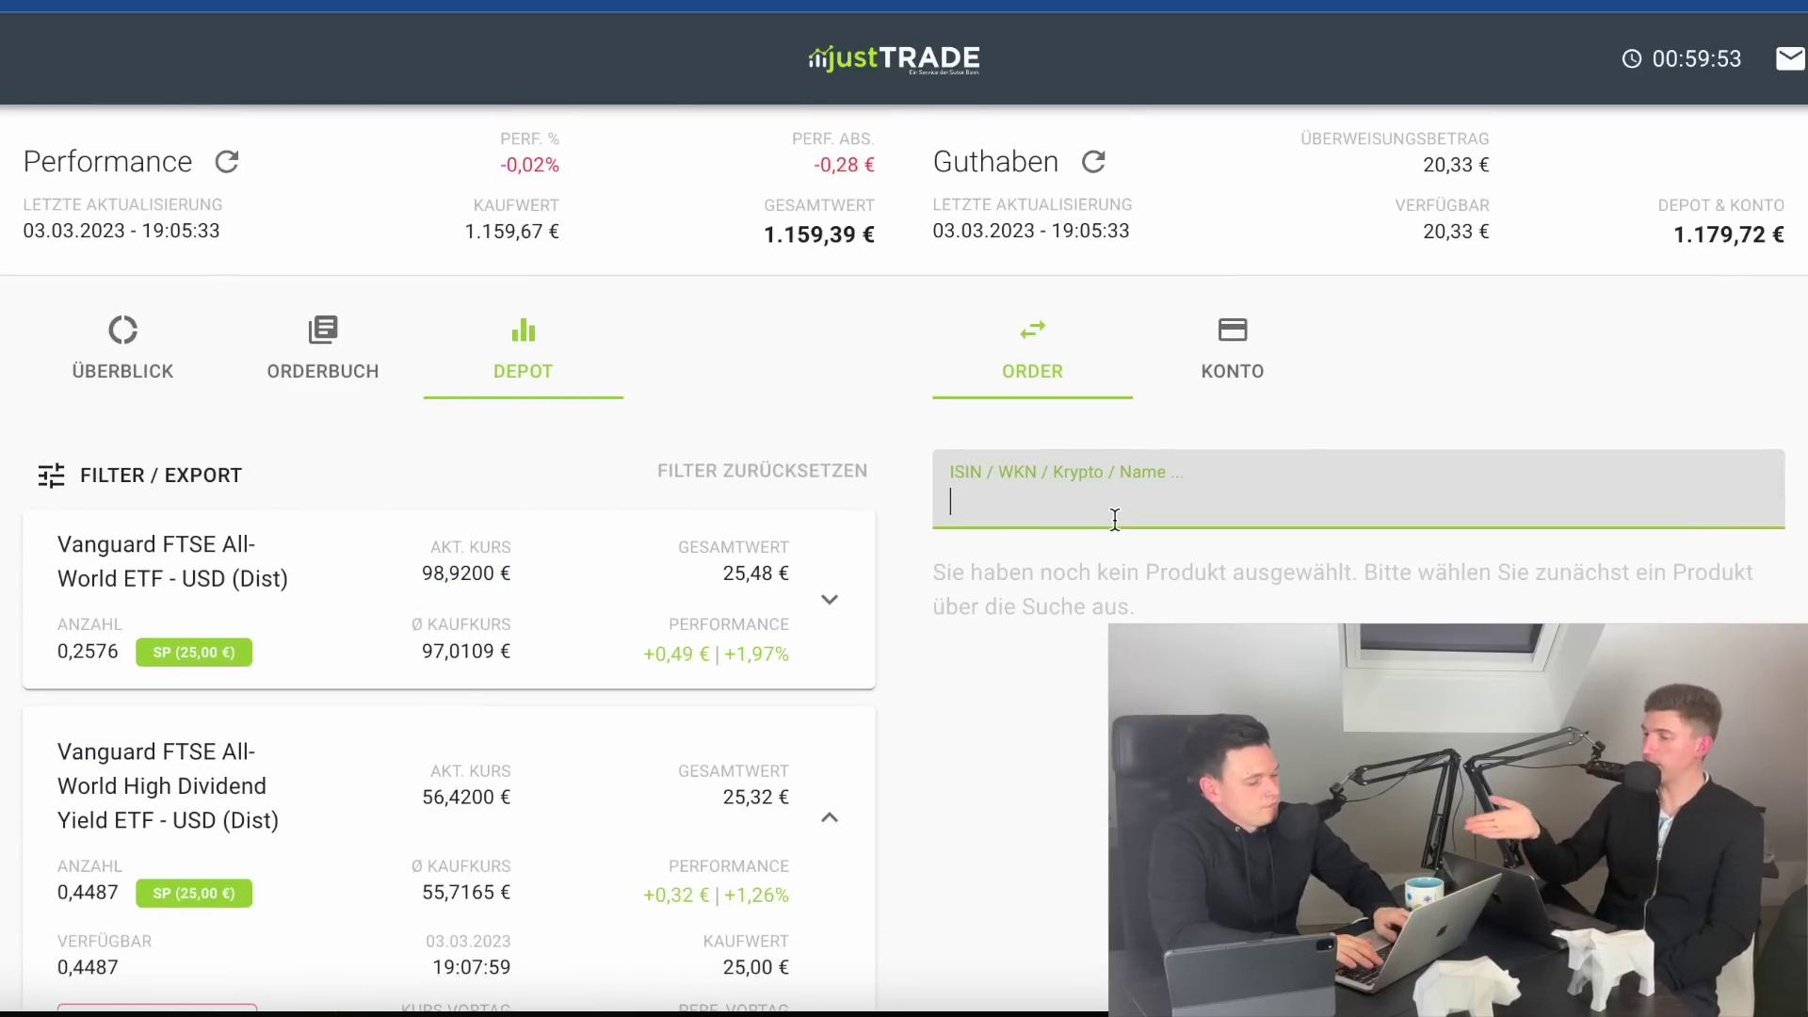
{"action": "type", "text": "all world"}
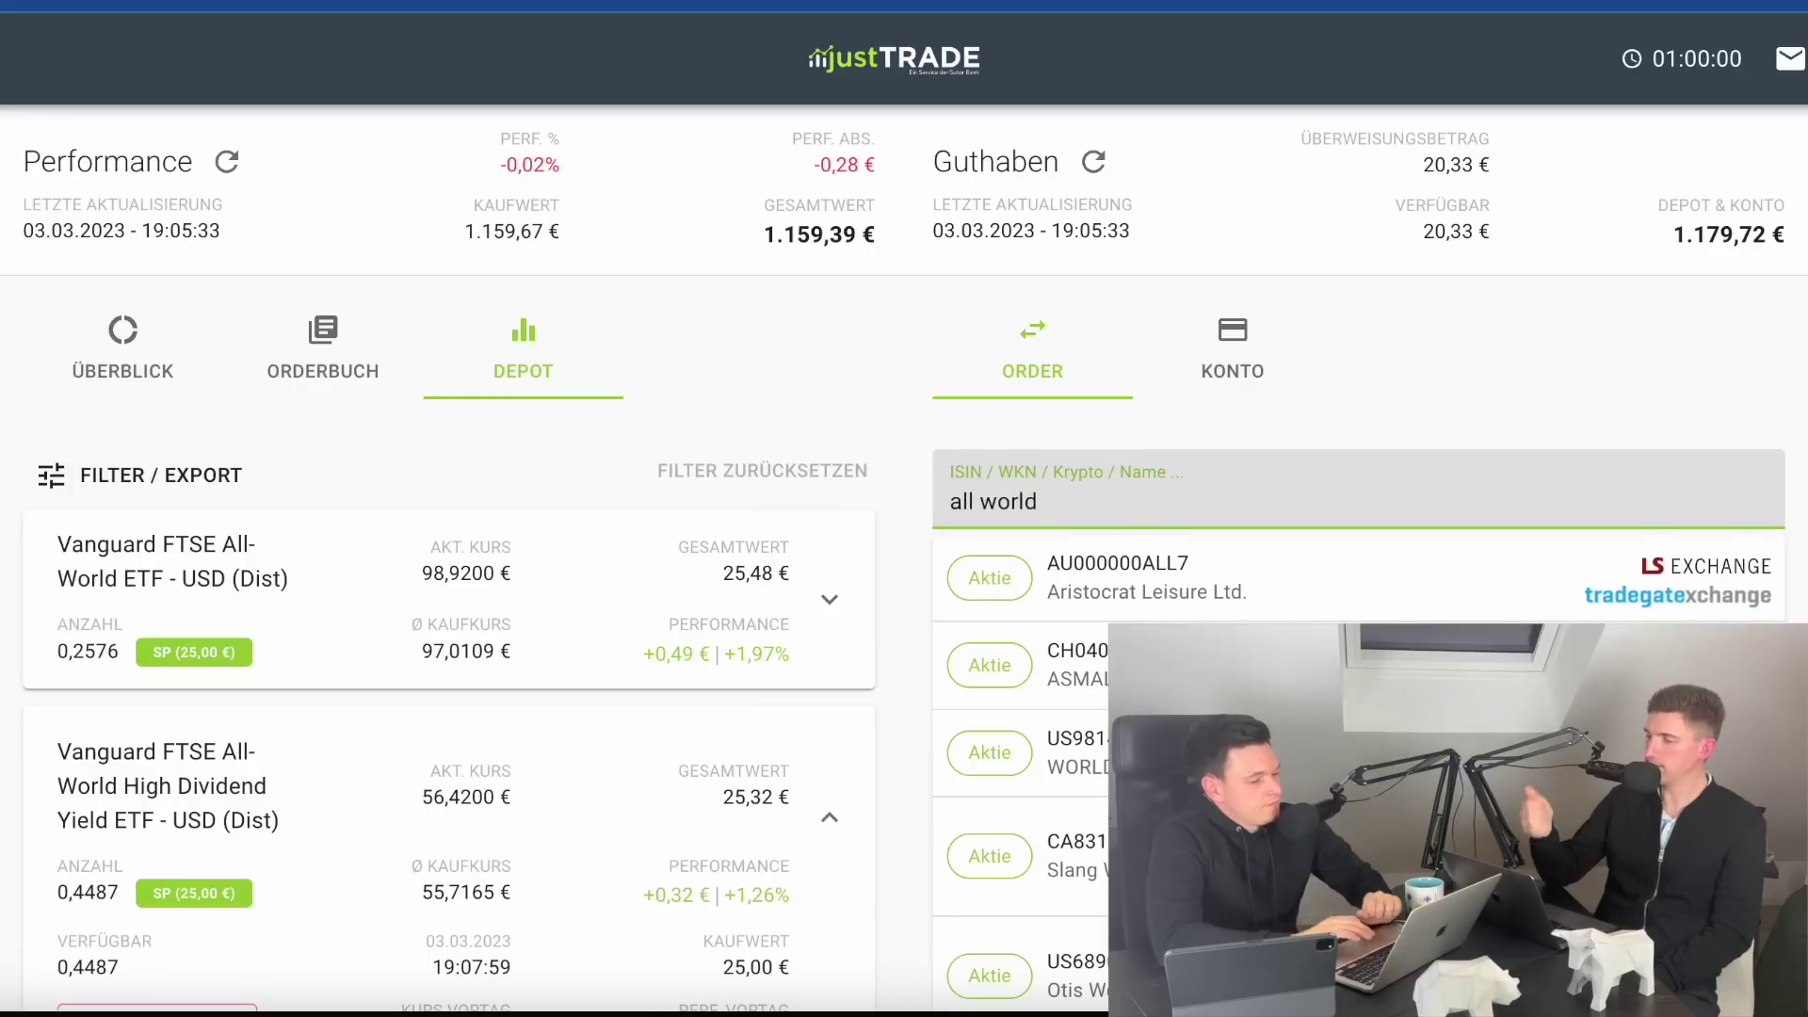
{"action": "scroll", "coordinate": [1356, 509], "scroll_direction": "down", "scroll_amount": 9}
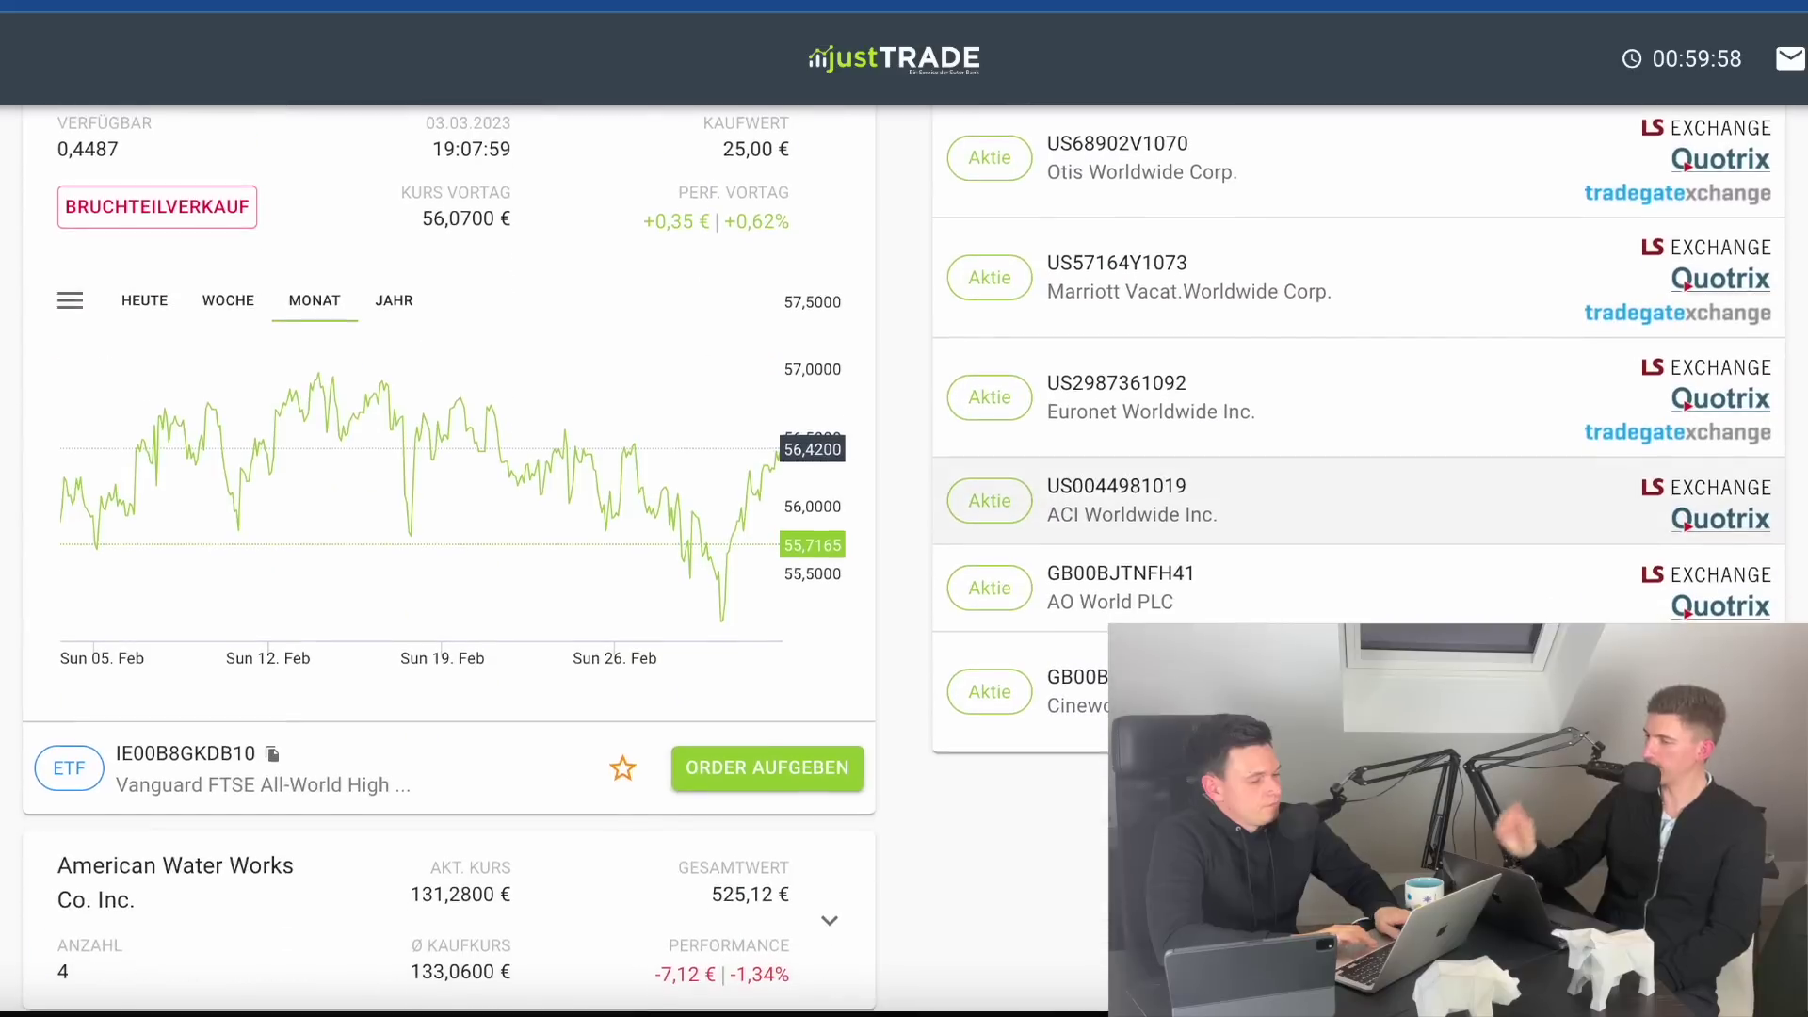
{"action": "scroll", "coordinate": [1356, 504], "scroll_direction": "up", "scroll_amount": 9}
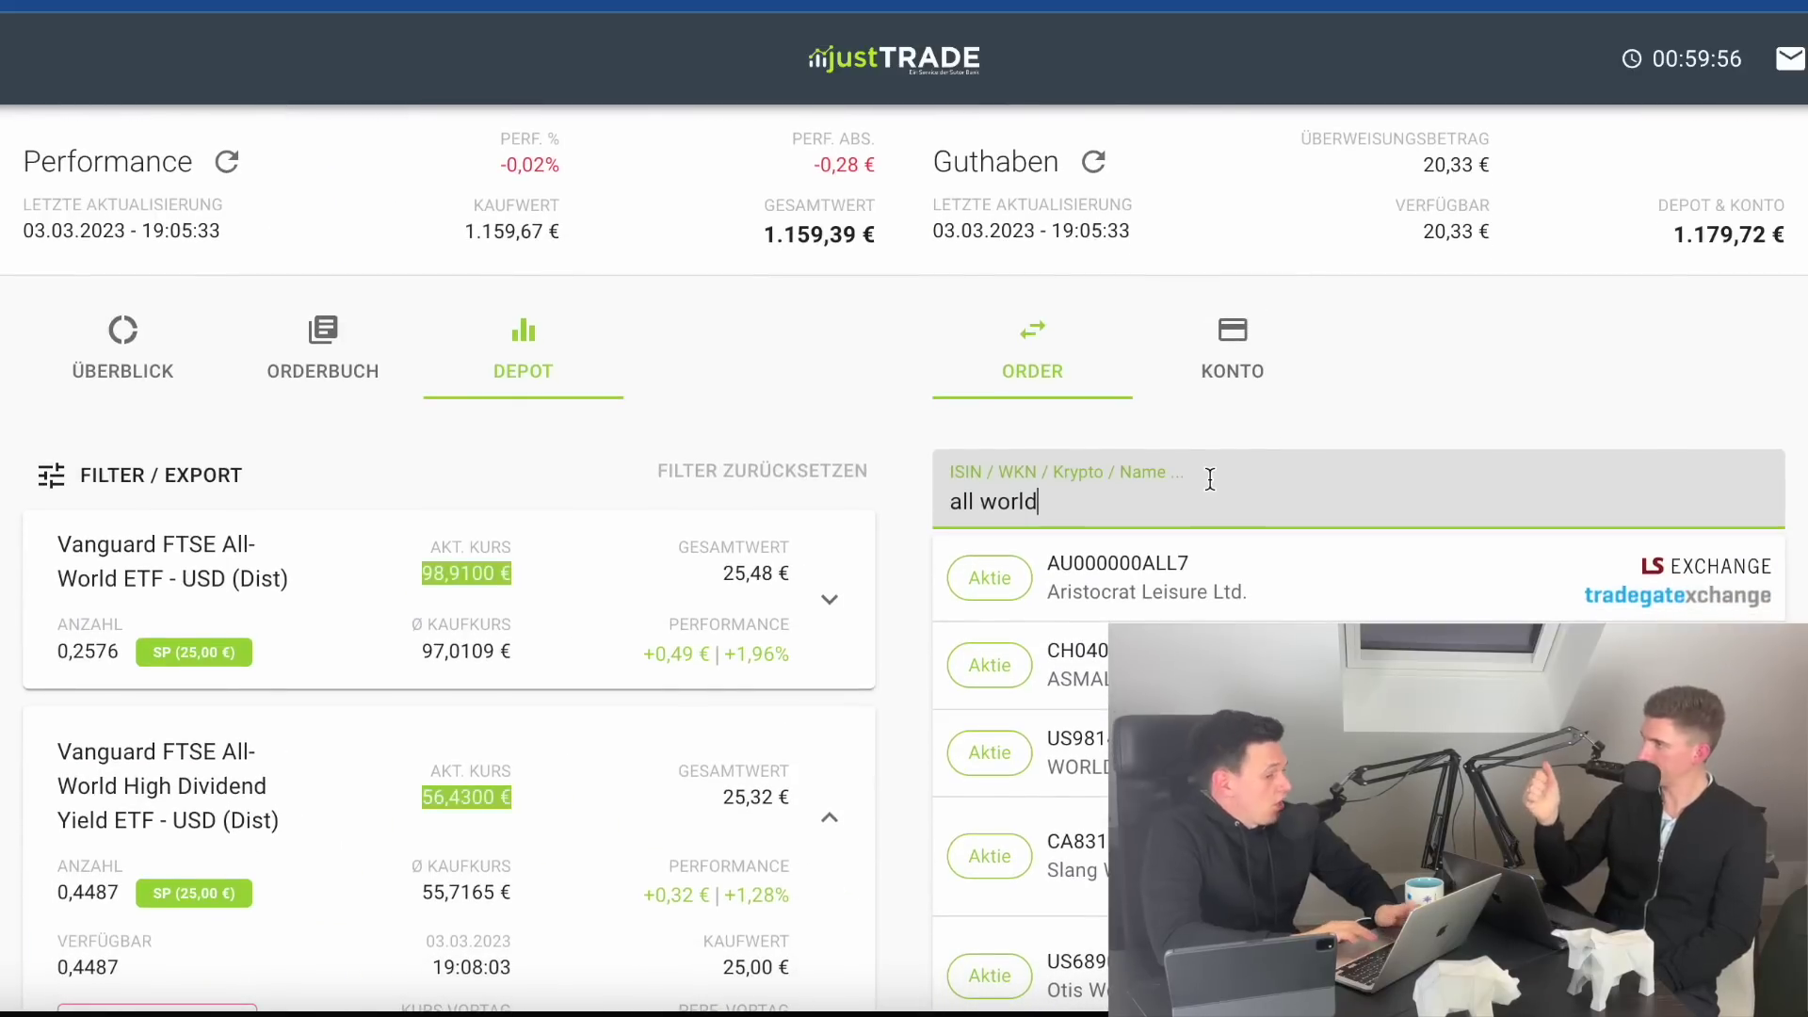
- Search the order products for "msci world" instead and look through the results
{"action": "triple_click", "coordinate": [1207, 484]}
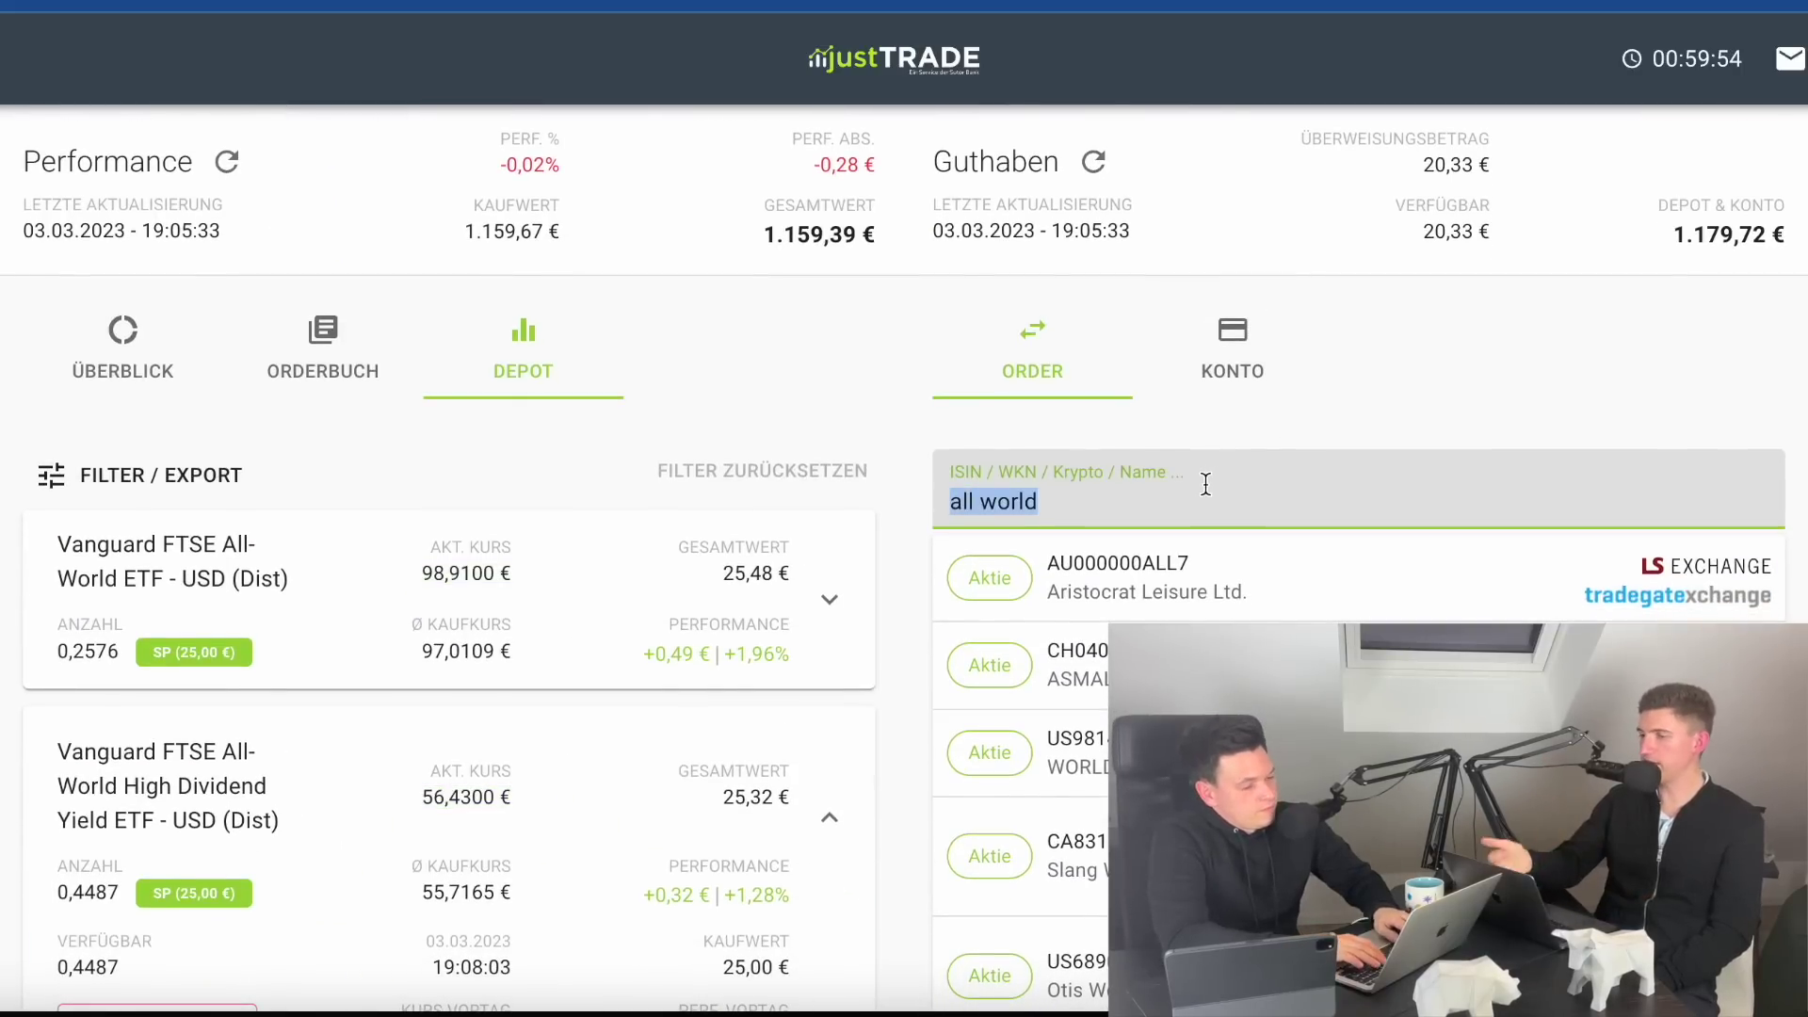
{"action": "type", "text": "msci world"}
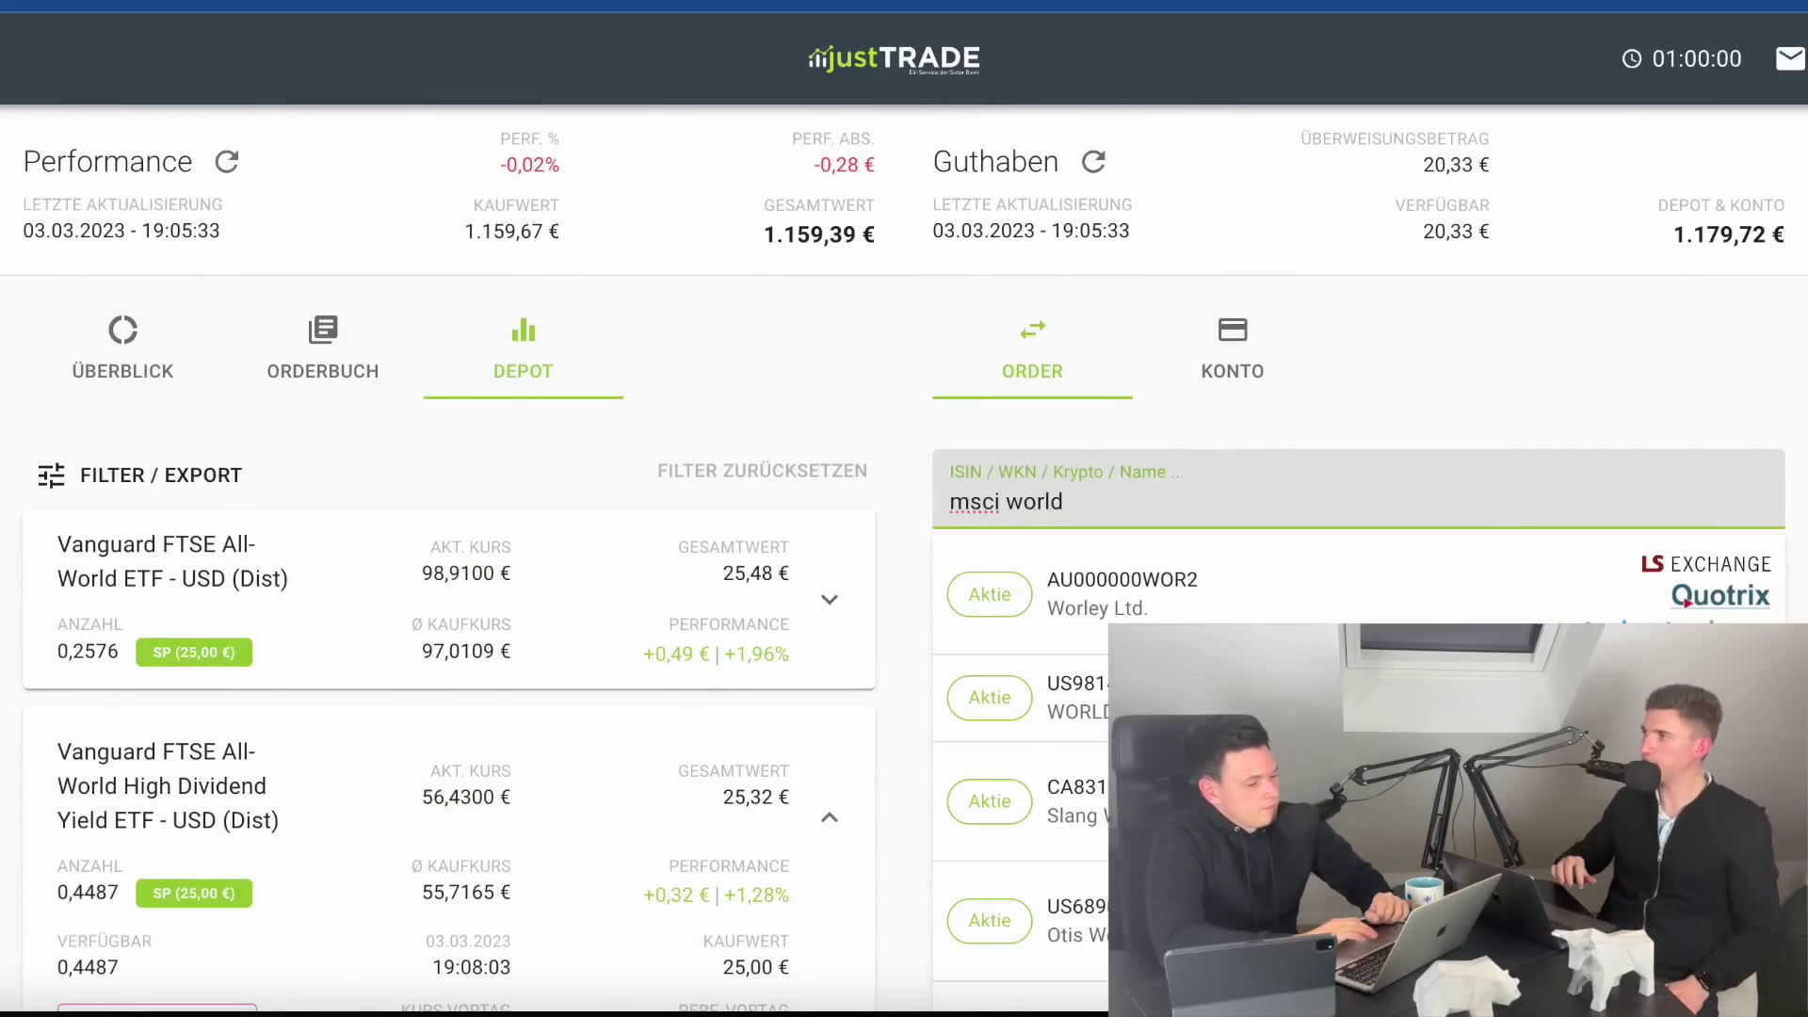
{"action": "scroll", "coordinate": [1103, 670], "scroll_direction": "down", "scroll_amount": 10}
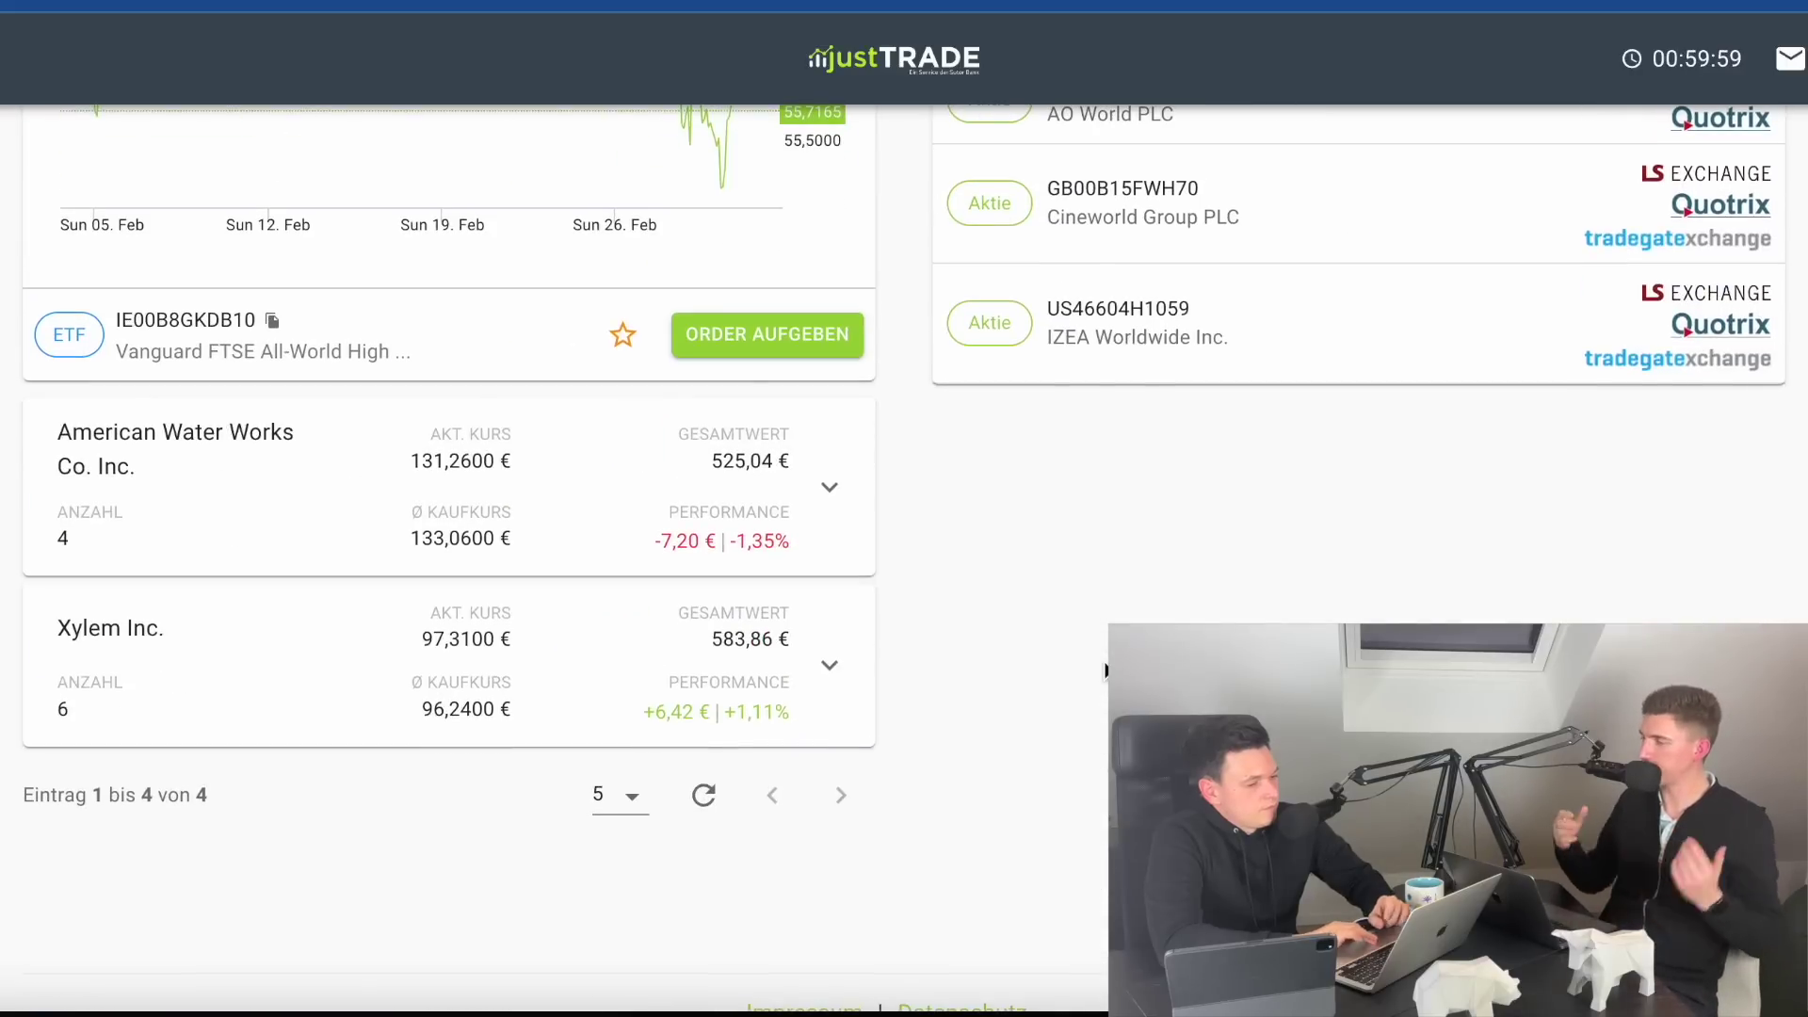
{"action": "scroll", "coordinate": [1104, 673], "scroll_direction": "up", "scroll_amount": 10}
{"action": "scroll", "coordinate": [1104, 672], "scroll_direction": "down", "scroll_amount": 3}
{"action": "scroll", "coordinate": [1105, 603], "scroll_direction": "up", "scroll_amount": 2}
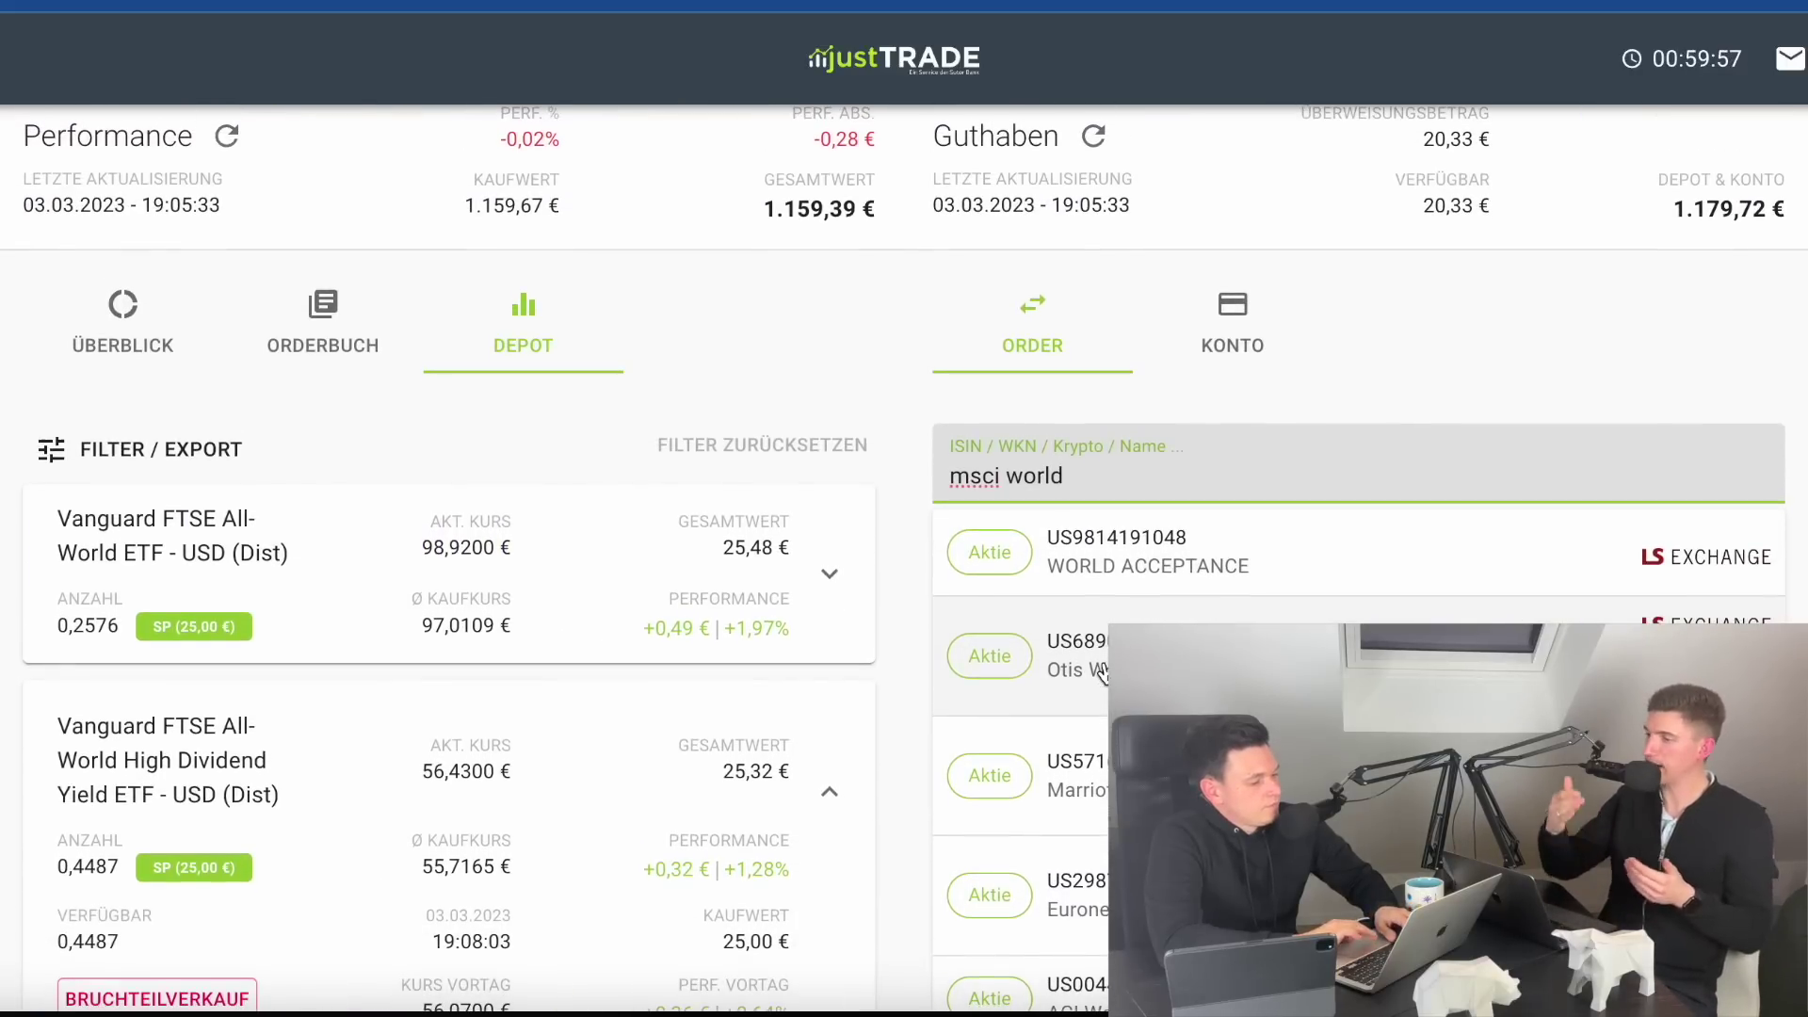
- Replace the product search with "ftse all wor" and look through the results
{"action": "key", "text": "ctrl+a"}
{"action": "type", "text": "f"}
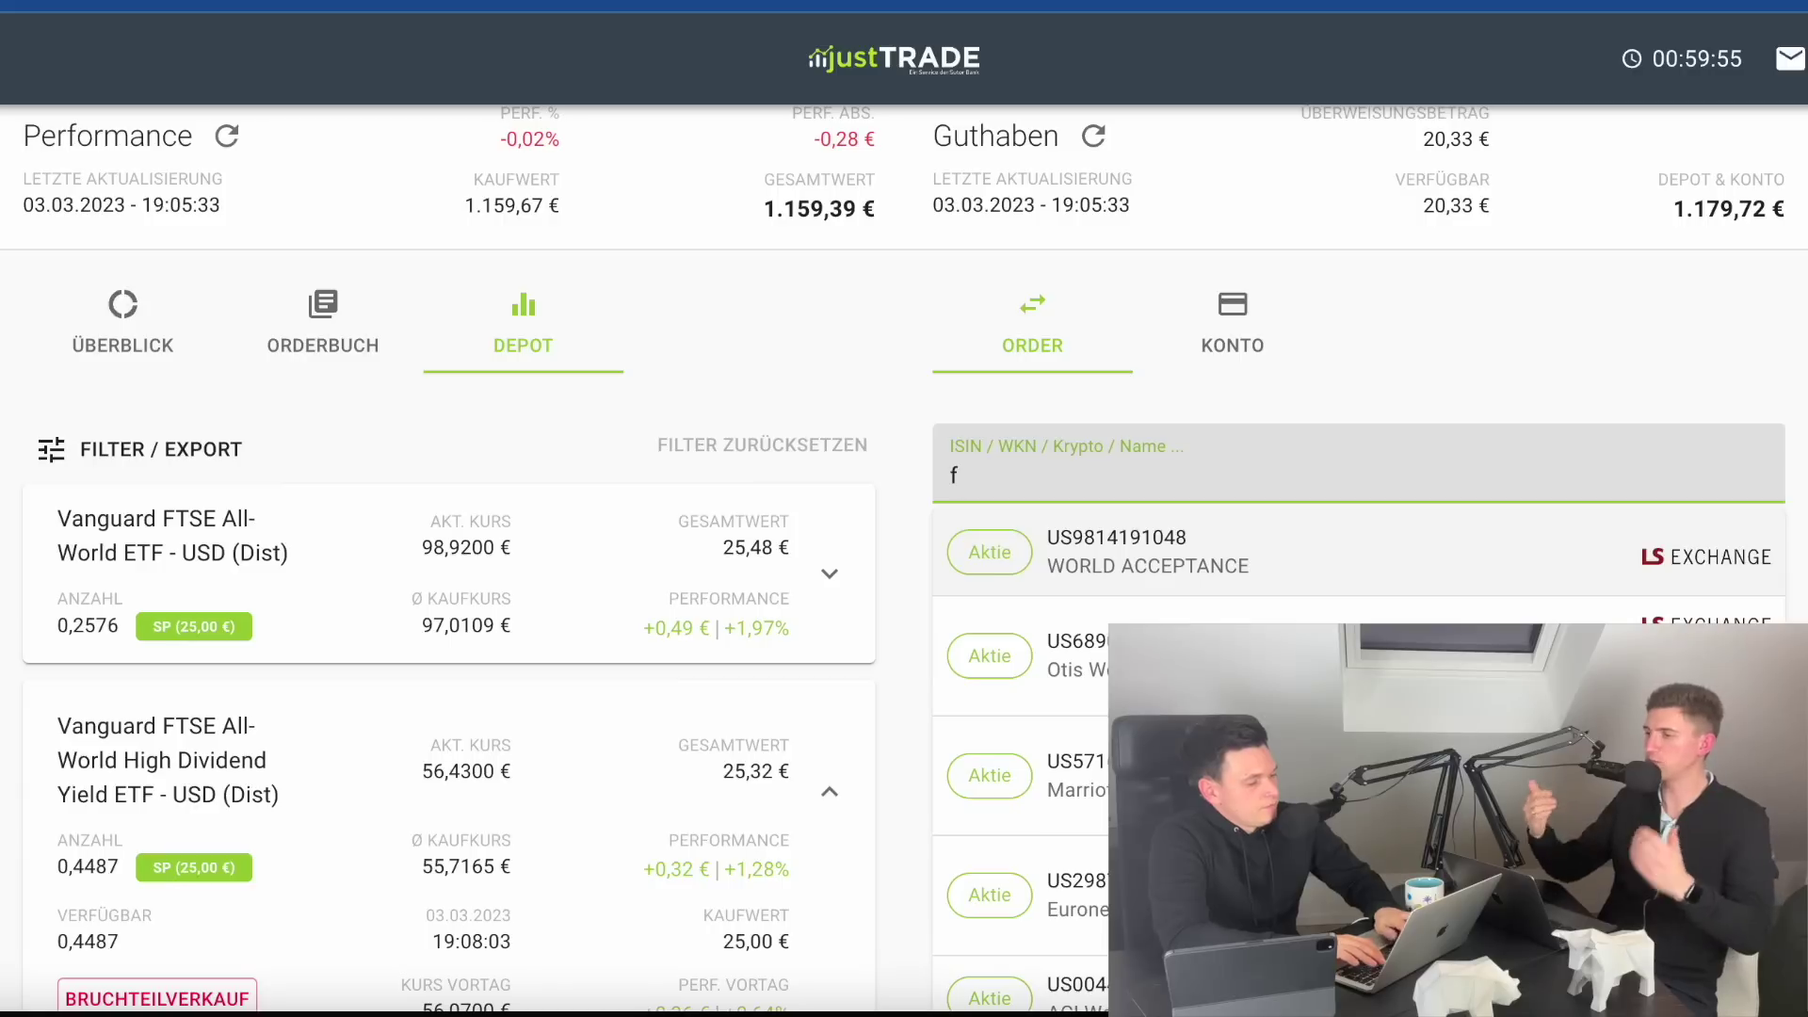
{"action": "type", "text": "tse all wor"}
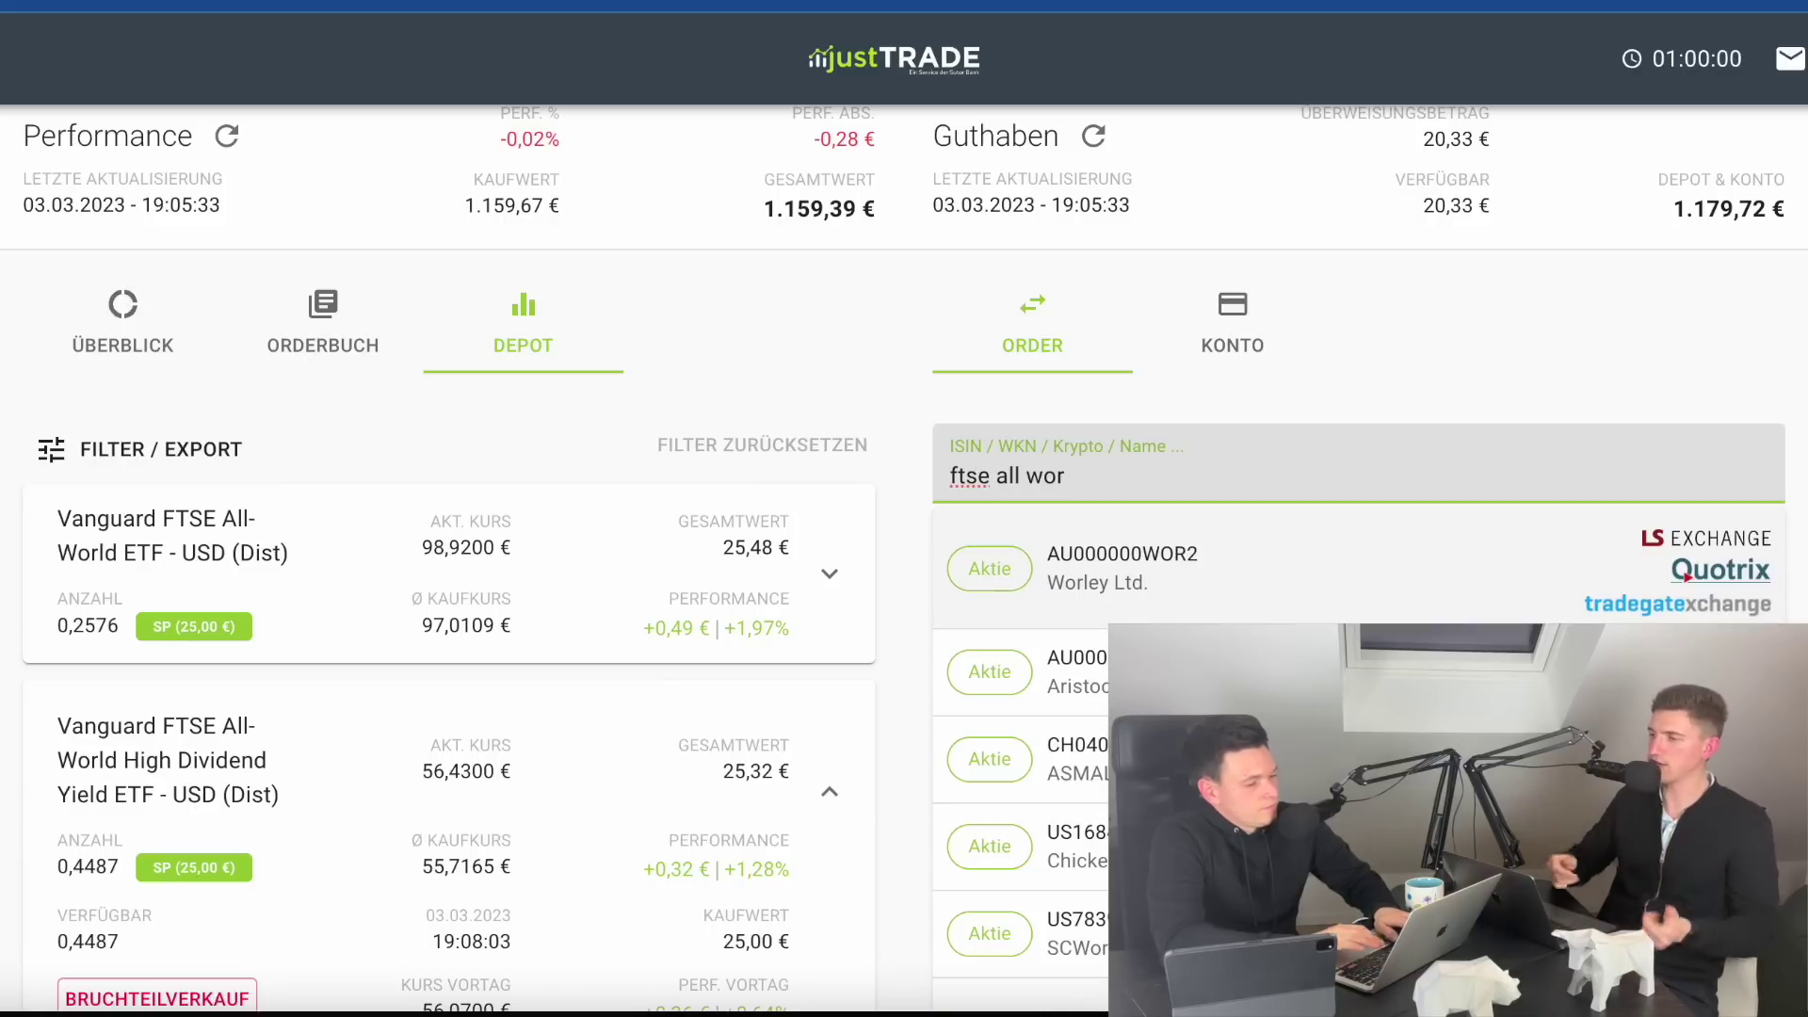
{"action": "scroll", "coordinate": [904, 659], "scroll_direction": "down", "scroll_amount": 10}
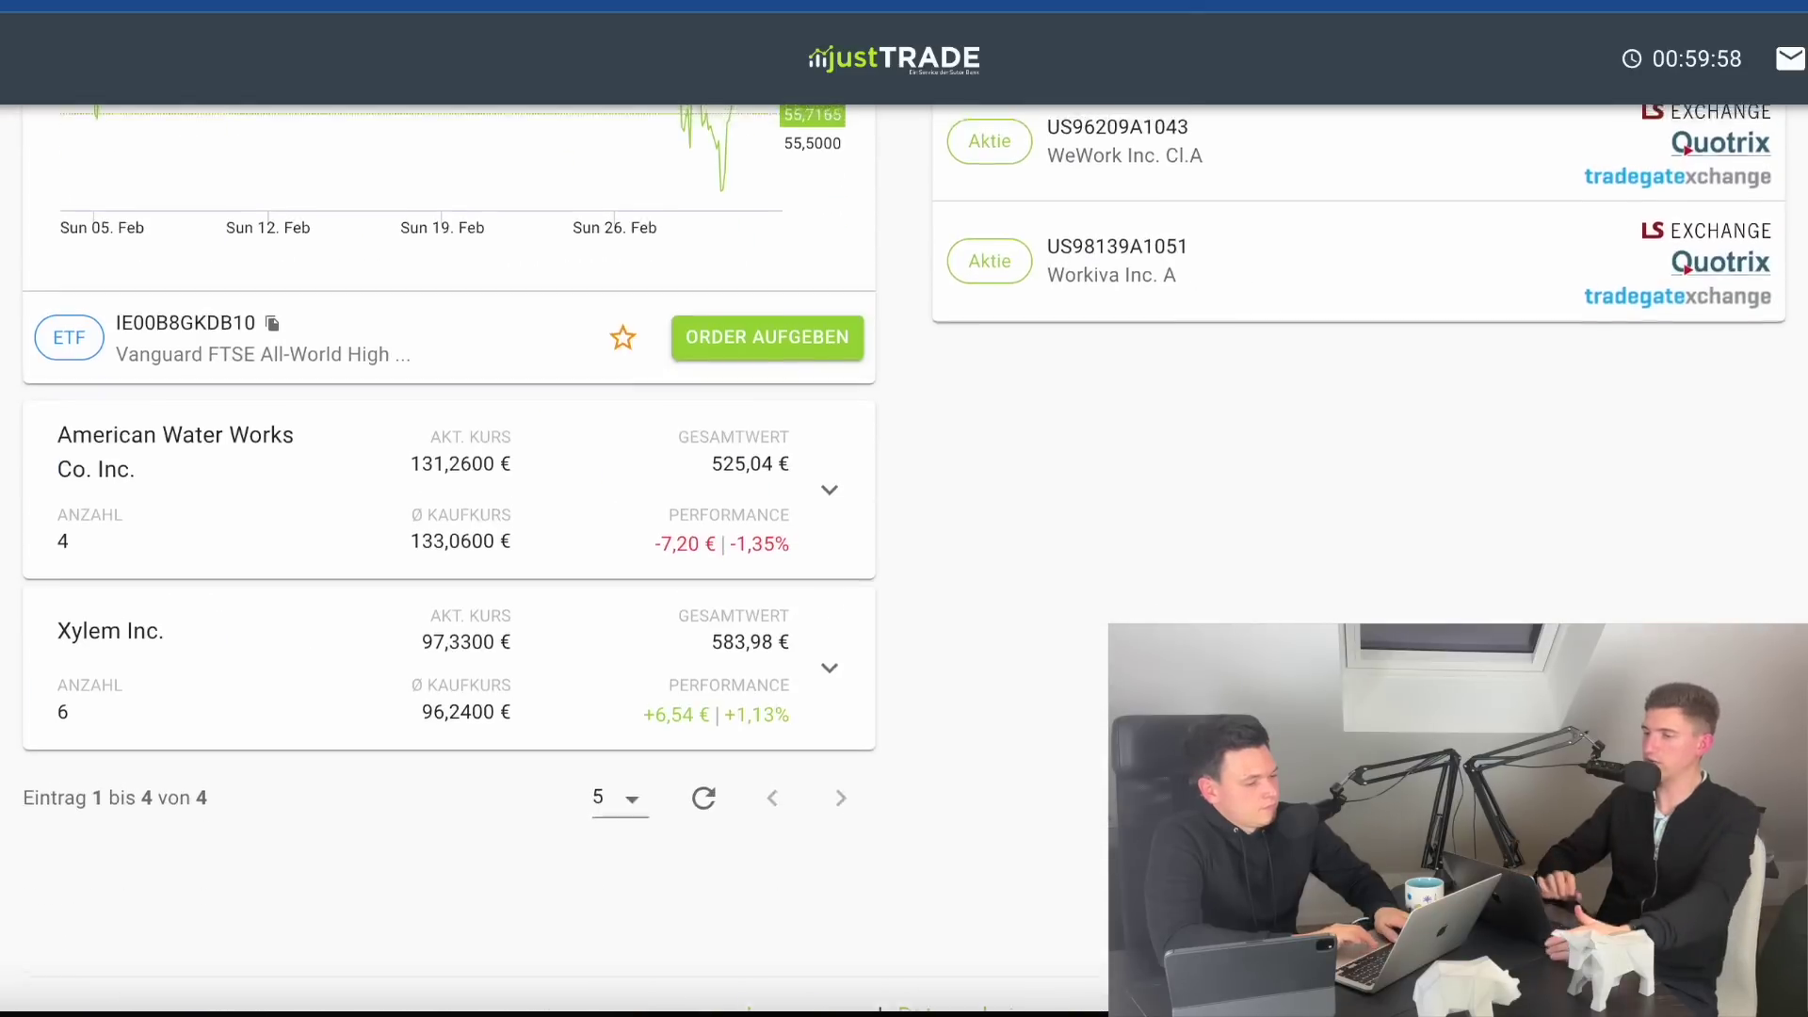
{"action": "scroll", "coordinate": [904, 660], "scroll_direction": "up", "scroll_amount": 10}
{"action": "scroll", "coordinate": [904, 565], "scroll_direction": "down", "scroll_amount": 1}
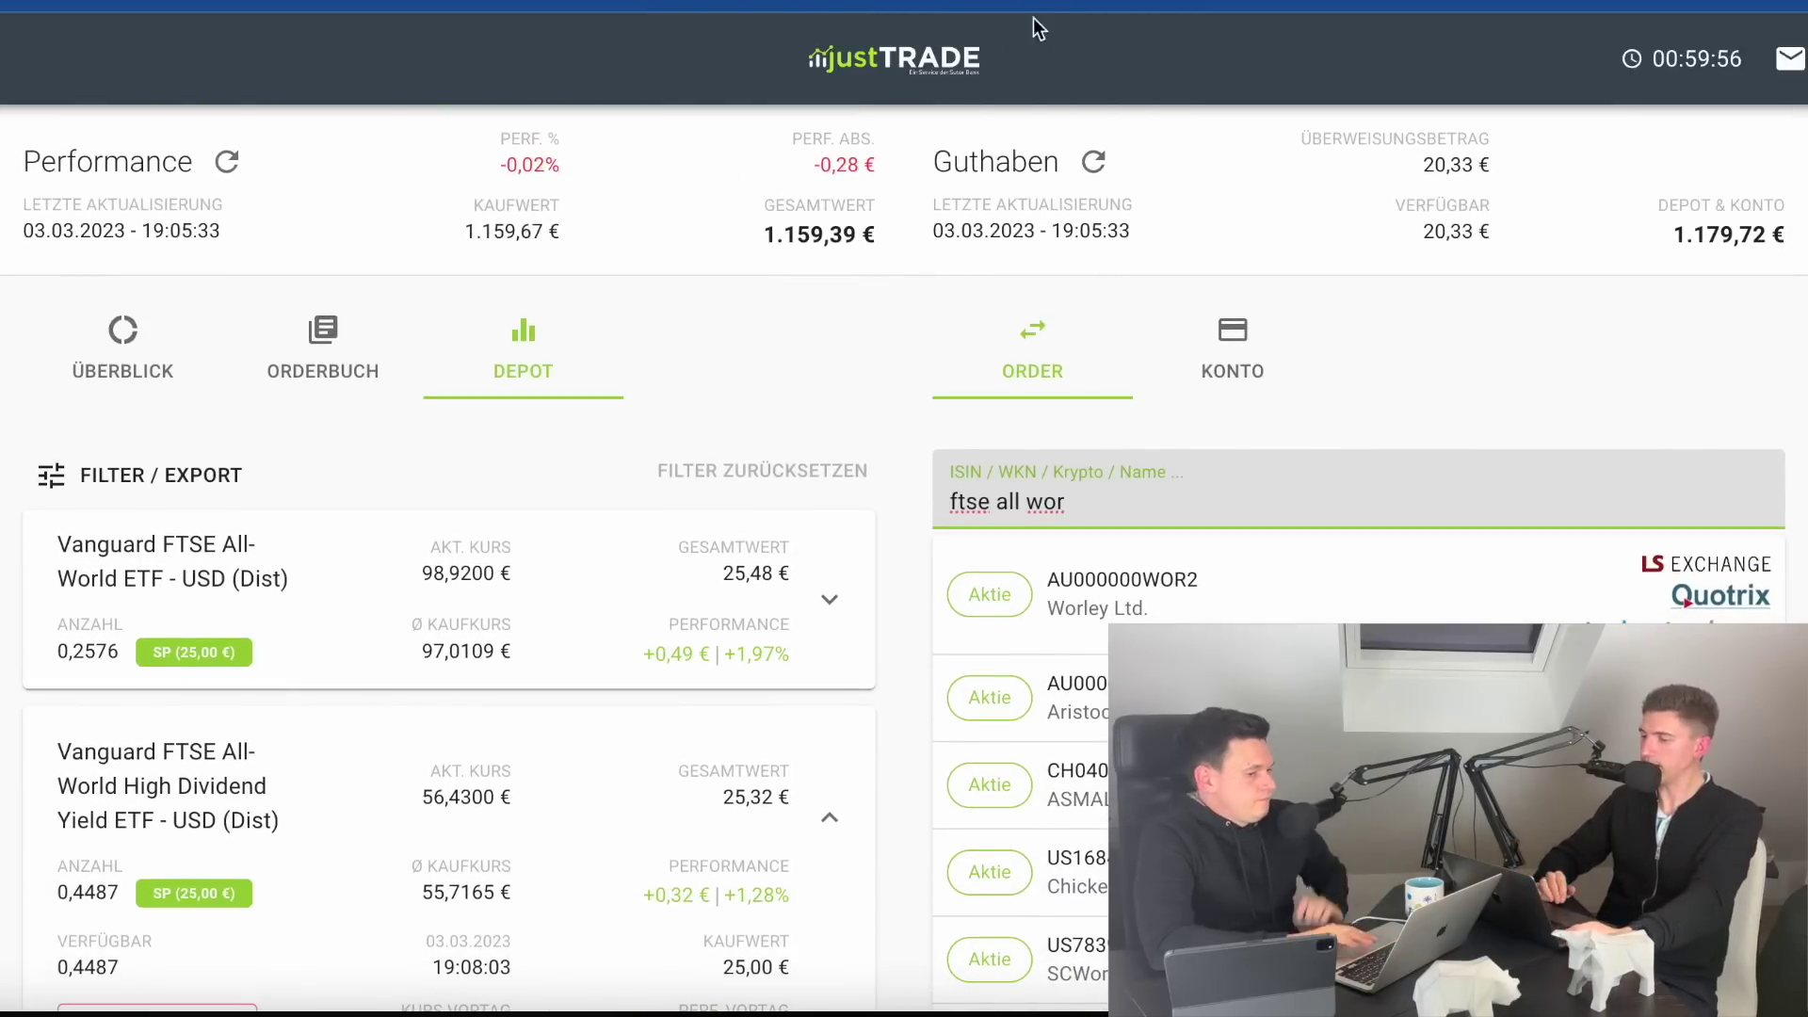
- Look over the Vorhandels-Kostentransparenz document for the High Dividend Yield ETF and the "Ihre Vorteile" section of the justTRADE home page
{"action": "mouse_move", "coordinate": [1052, 4]}
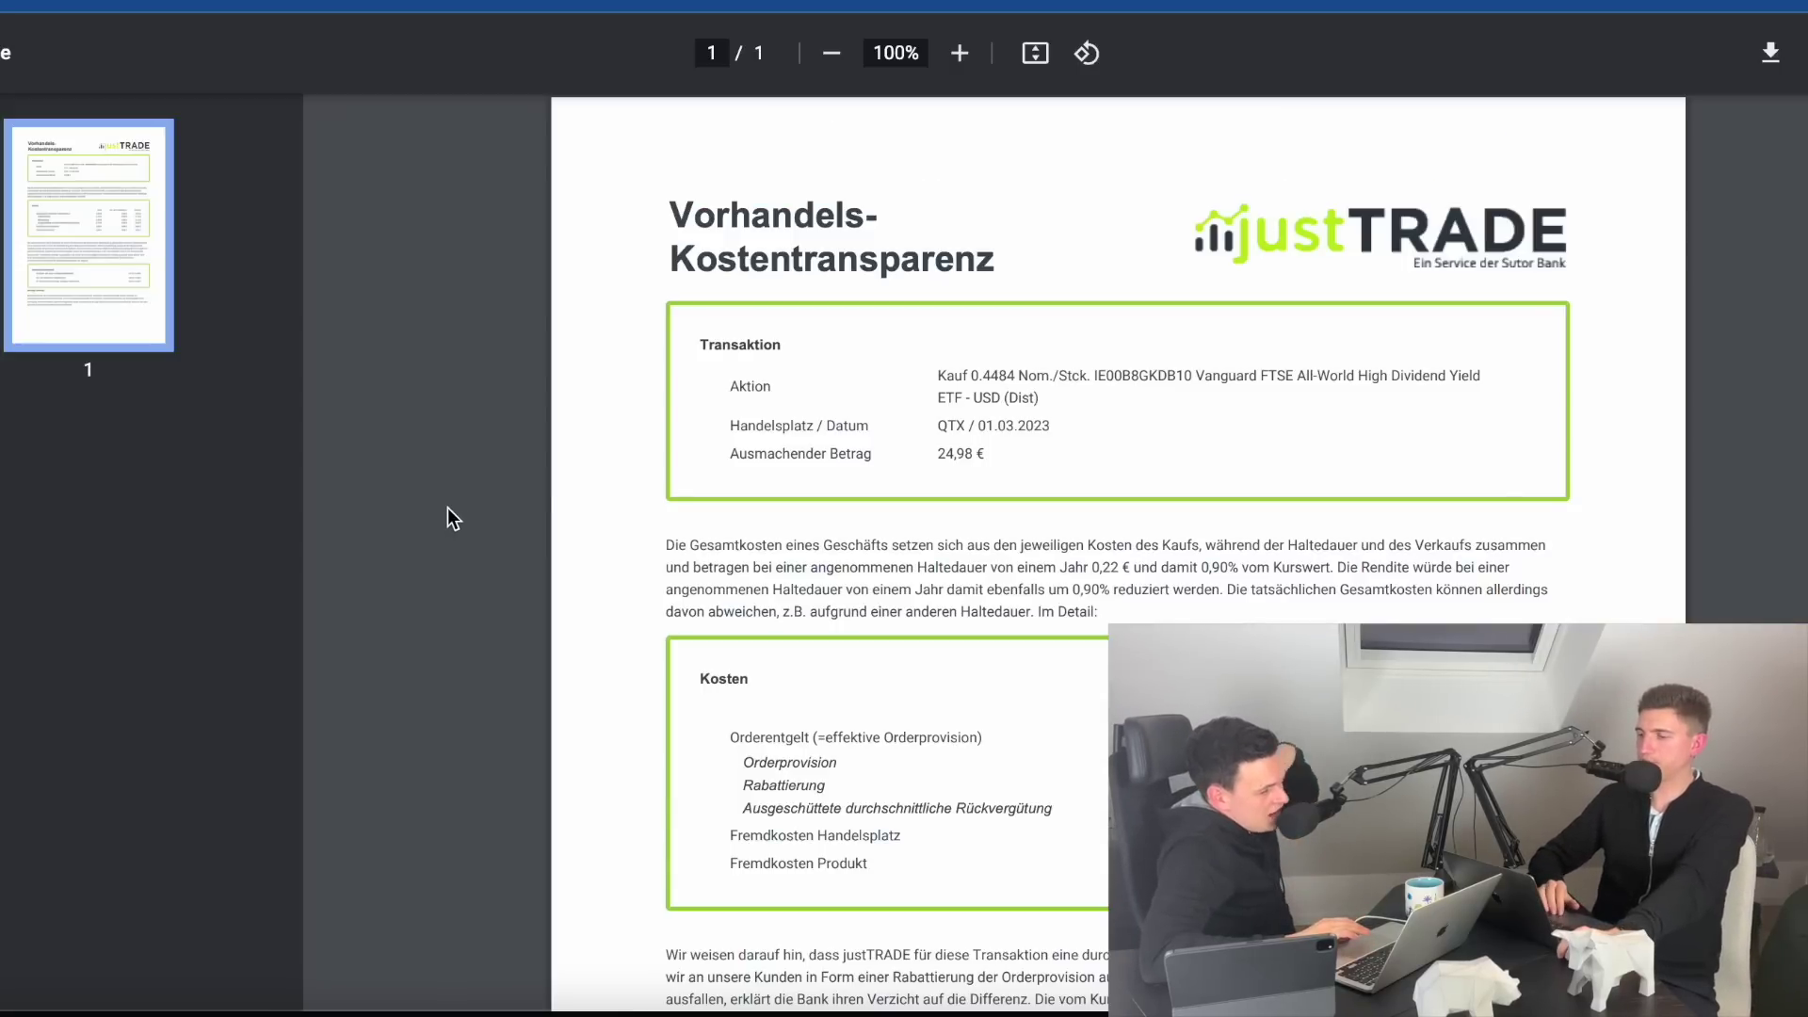
{"action": "scroll", "coordinate": [448, 507], "scroll_direction": "down", "scroll_amount": 2}
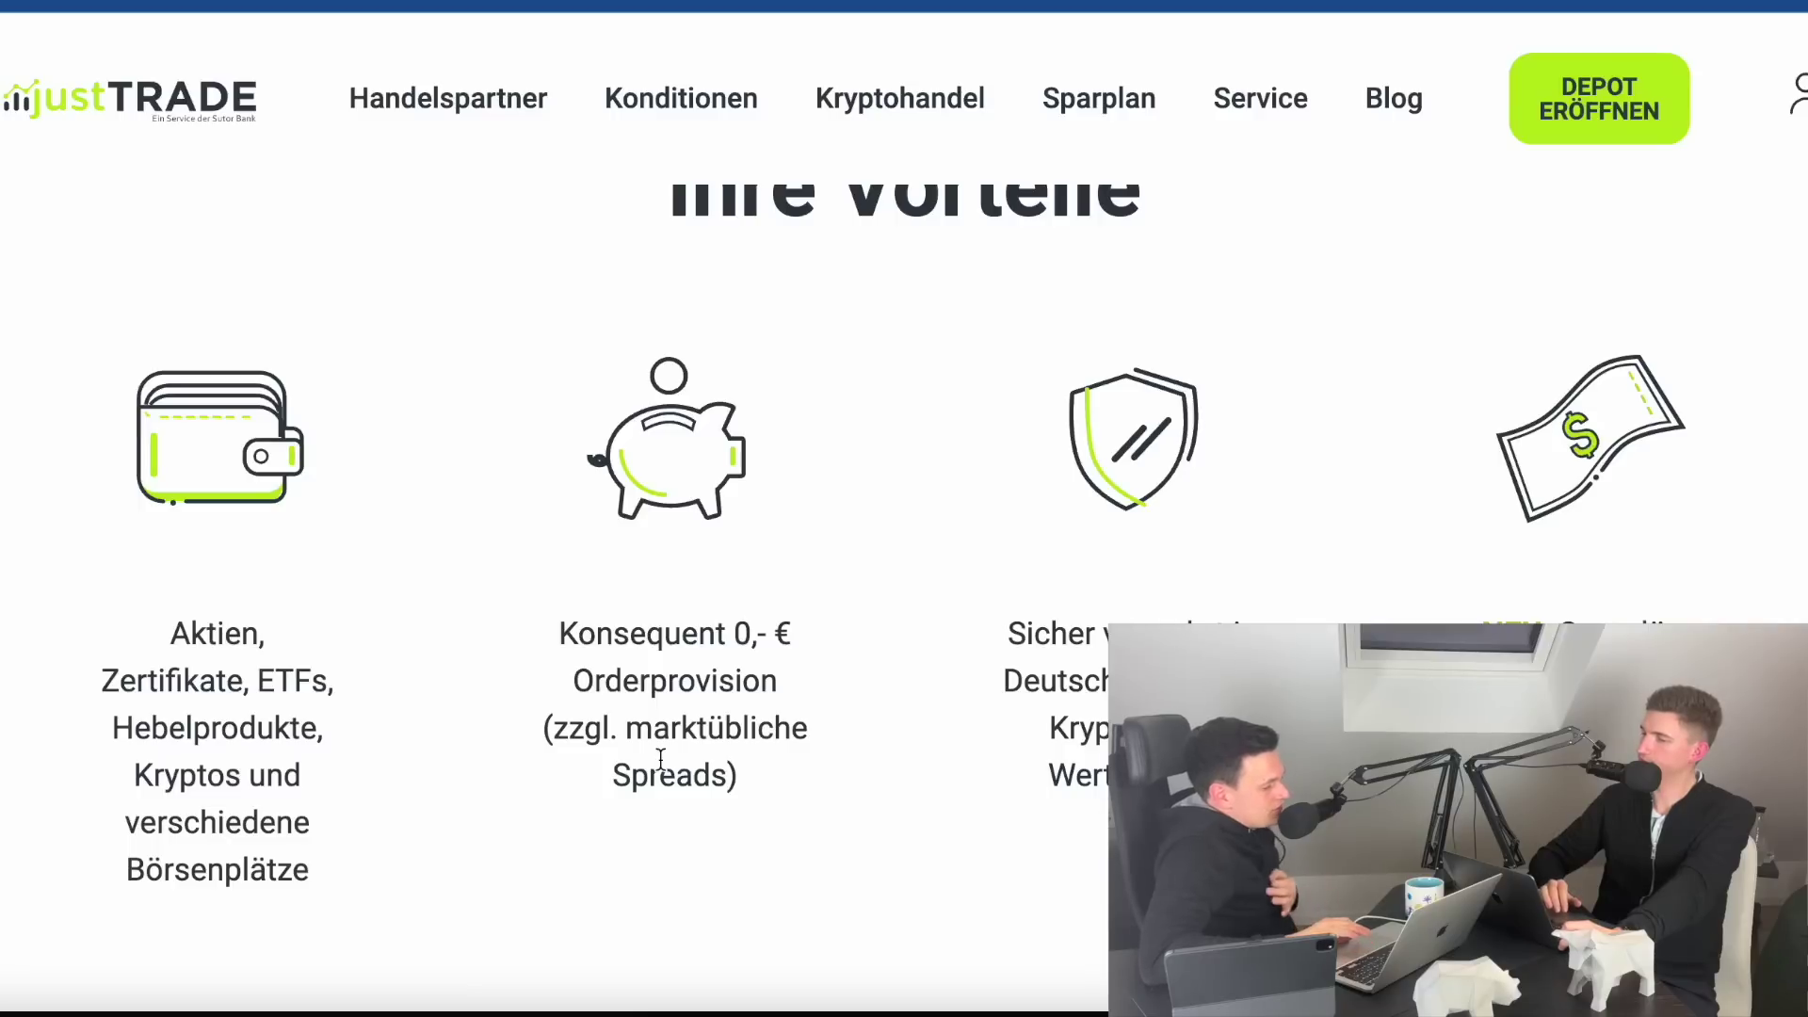
{"action": "scroll", "coordinate": [659, 755], "scroll_direction": "down", "scroll_amount": 1}
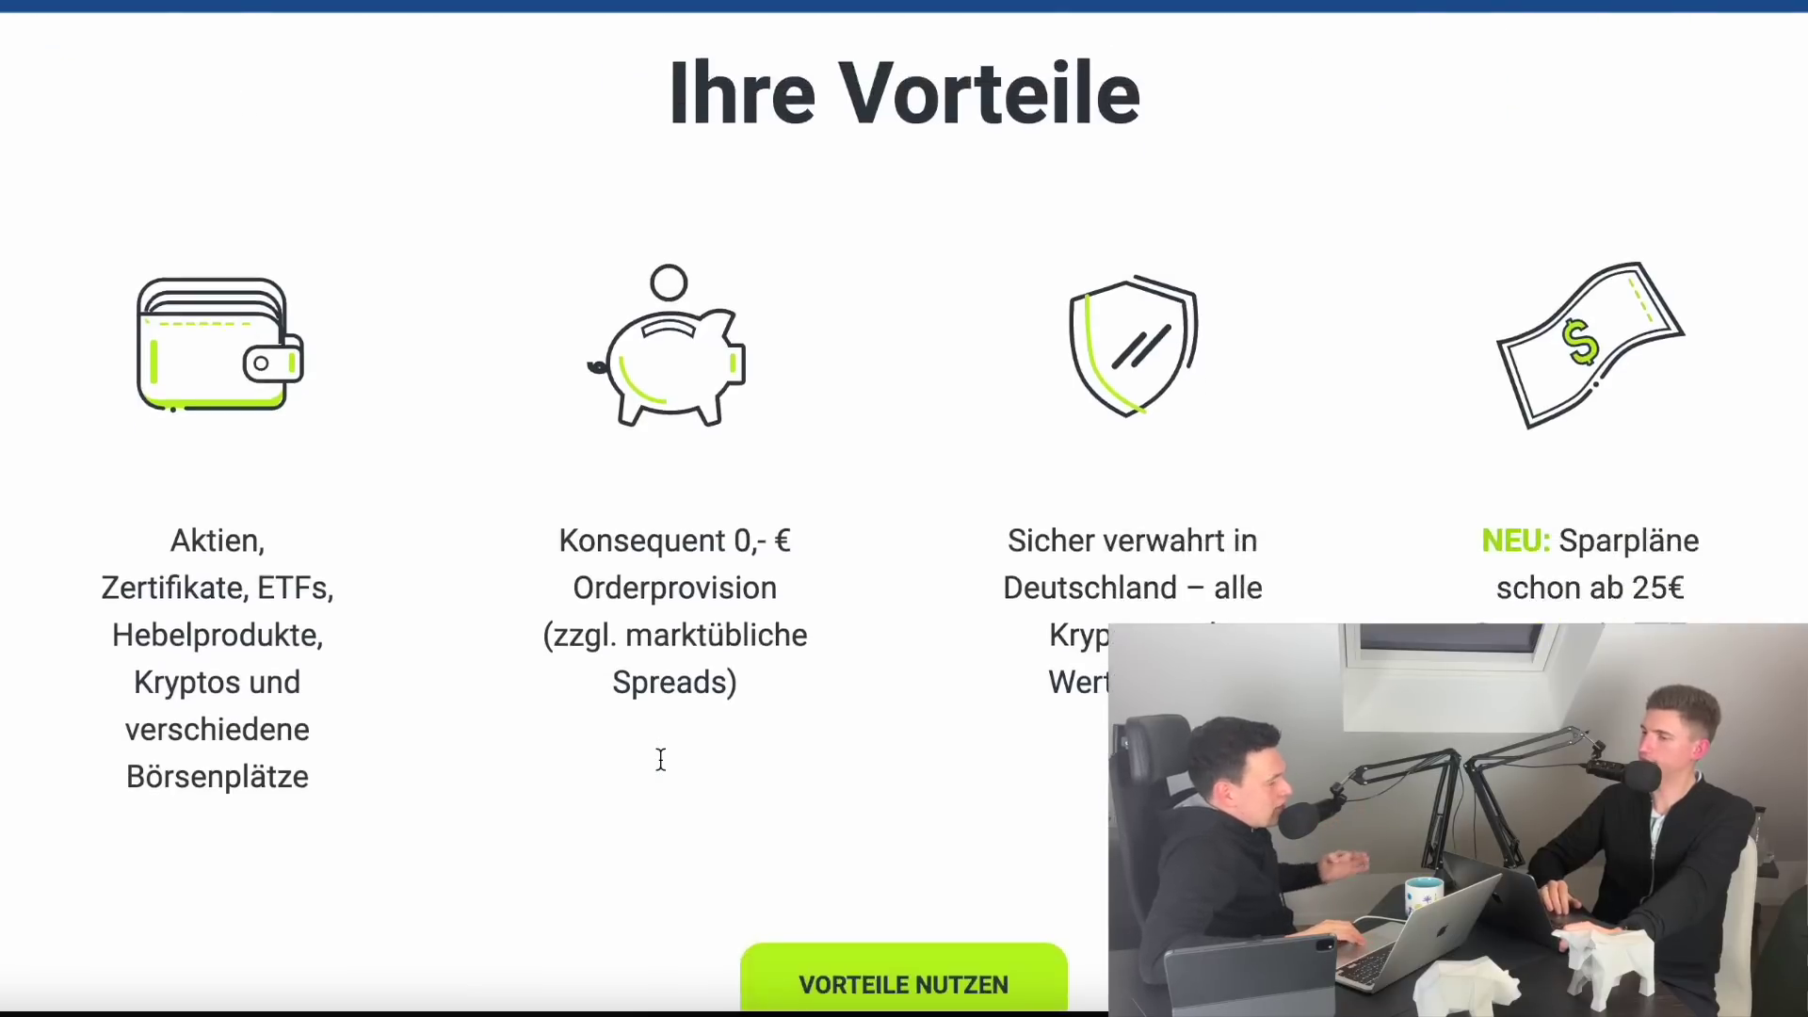
{"action": "scroll", "coordinate": [659, 754], "scroll_direction": "up", "scroll_amount": 10}
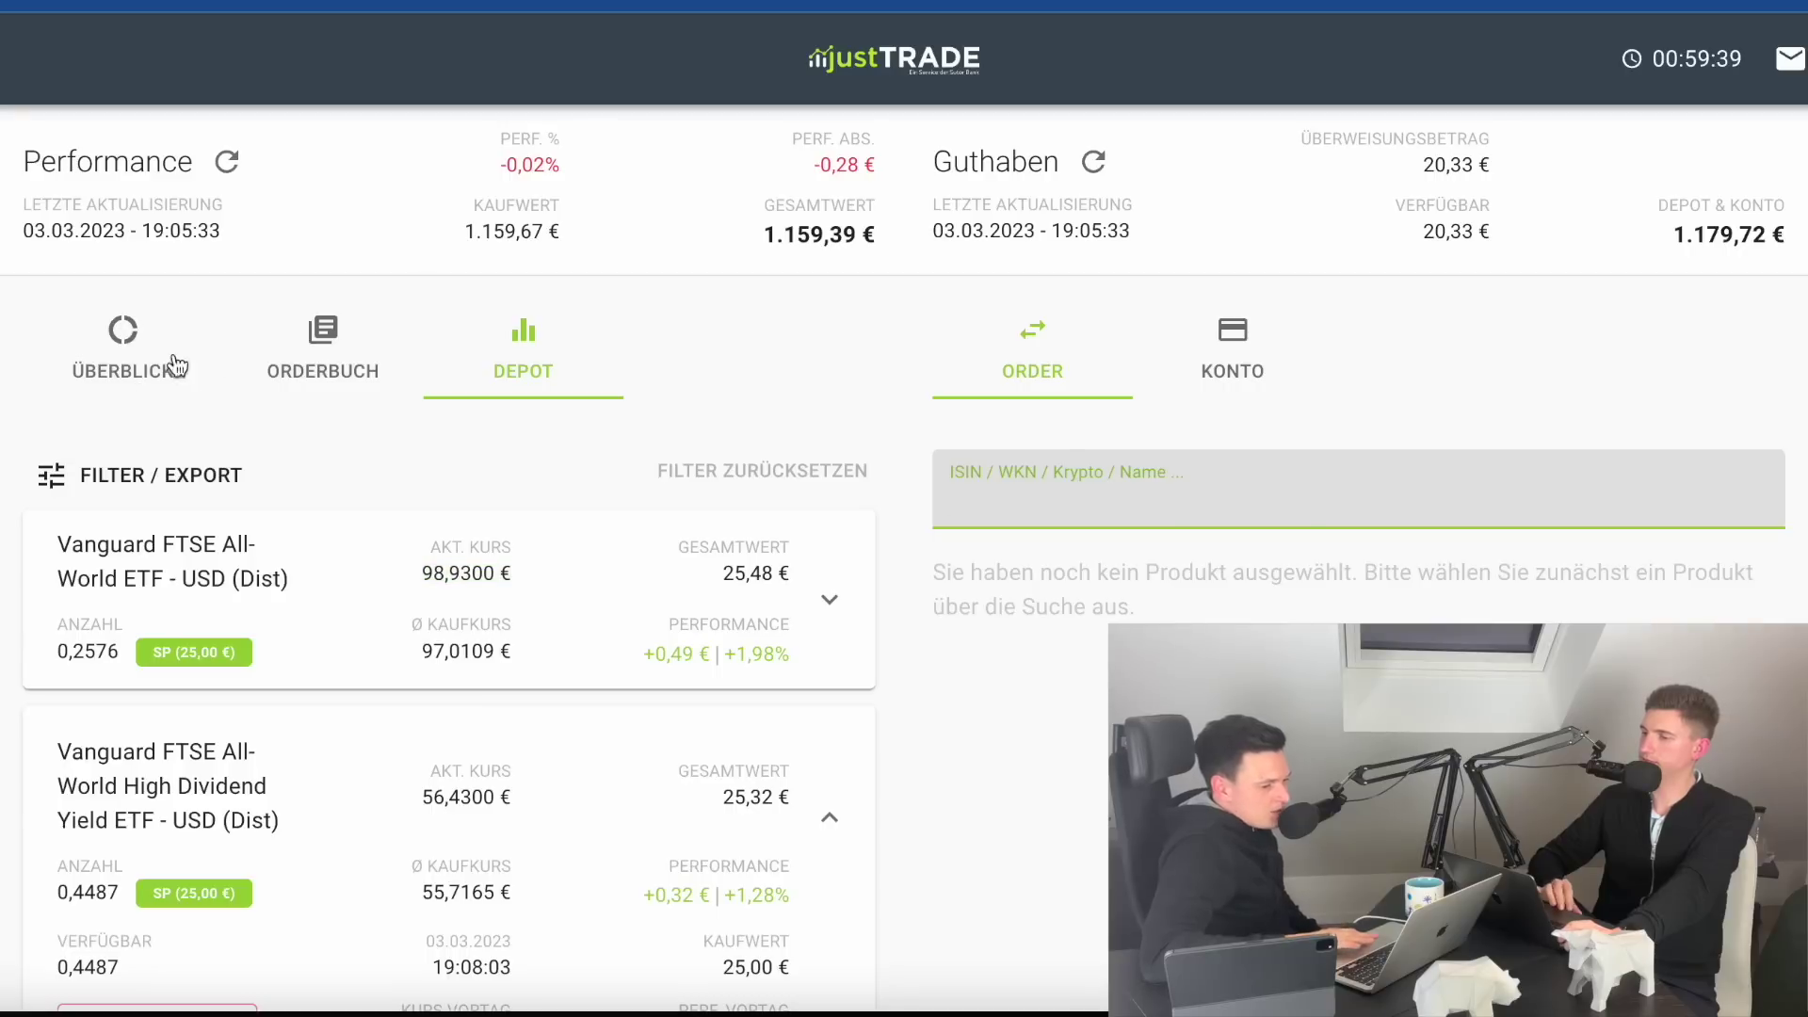
- Look through the order book's executed purchases and return to the list of depot positions
{"action": "left_click", "coordinate": [274, 355]}
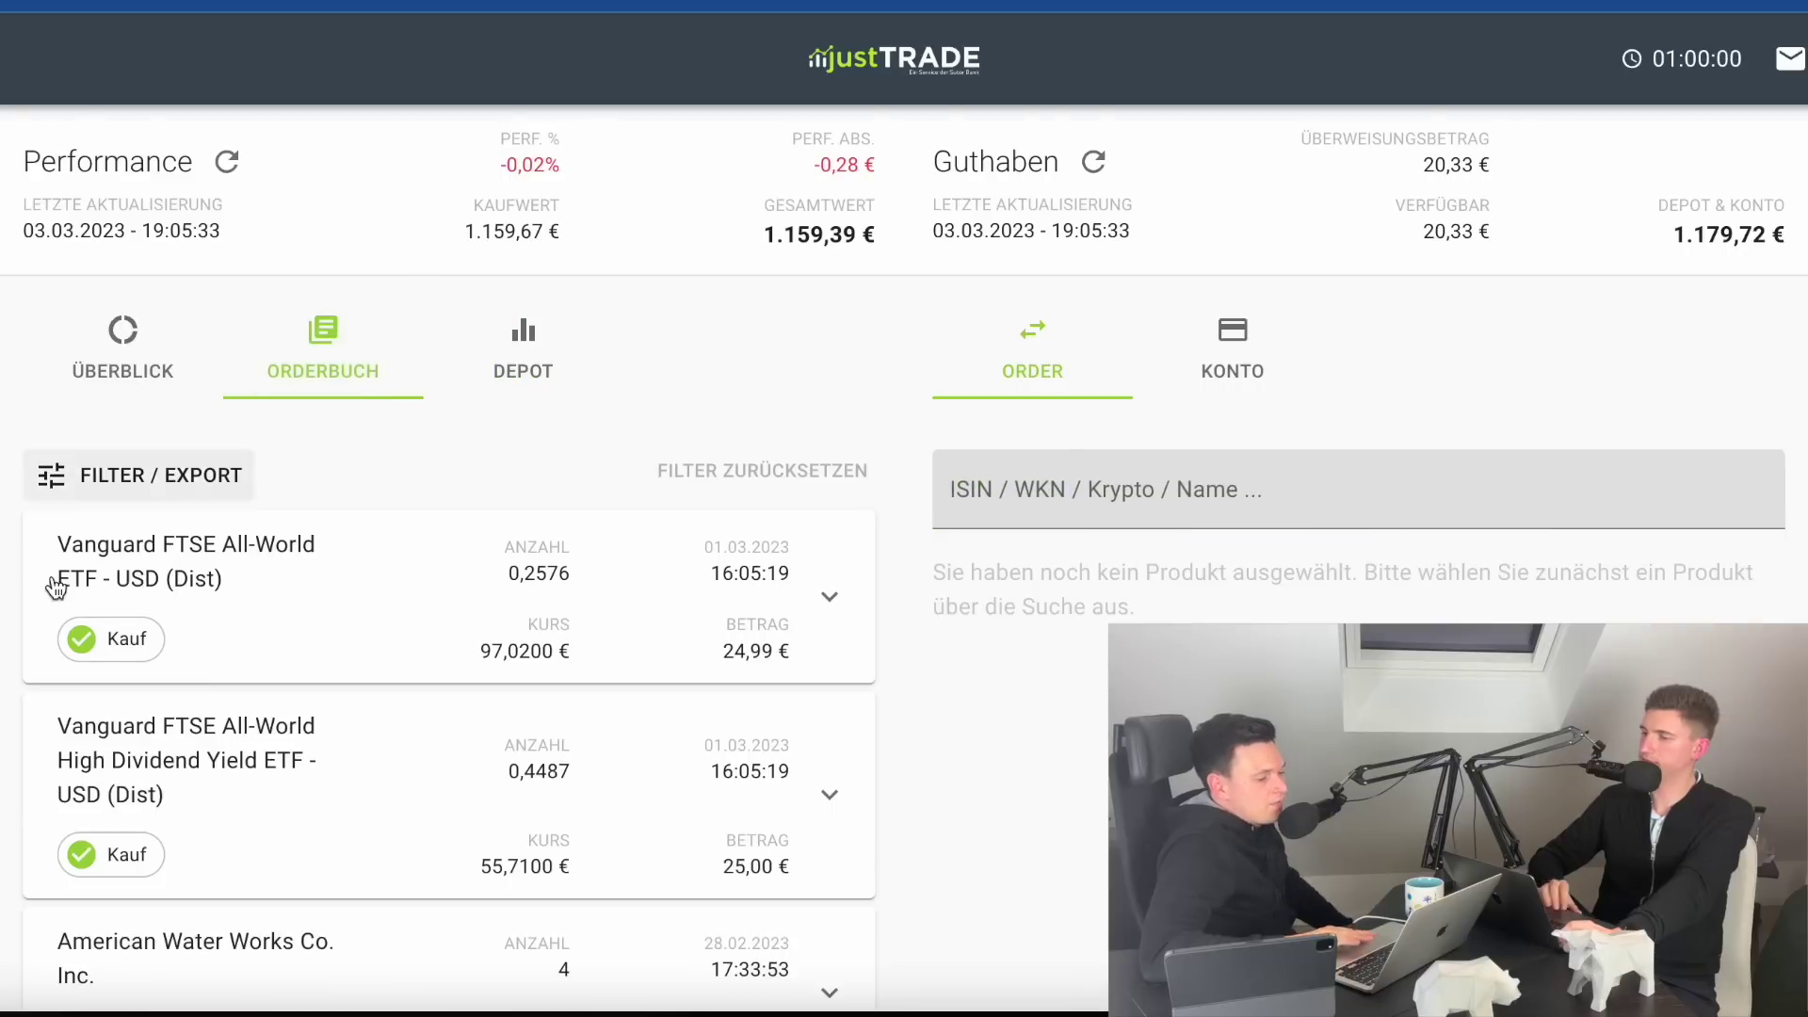
{"action": "scroll", "coordinate": [55, 584], "scroll_direction": "down", "scroll_amount": 4}
{"action": "scroll", "coordinate": [605, 637], "scroll_direction": "up", "scroll_amount": 3}
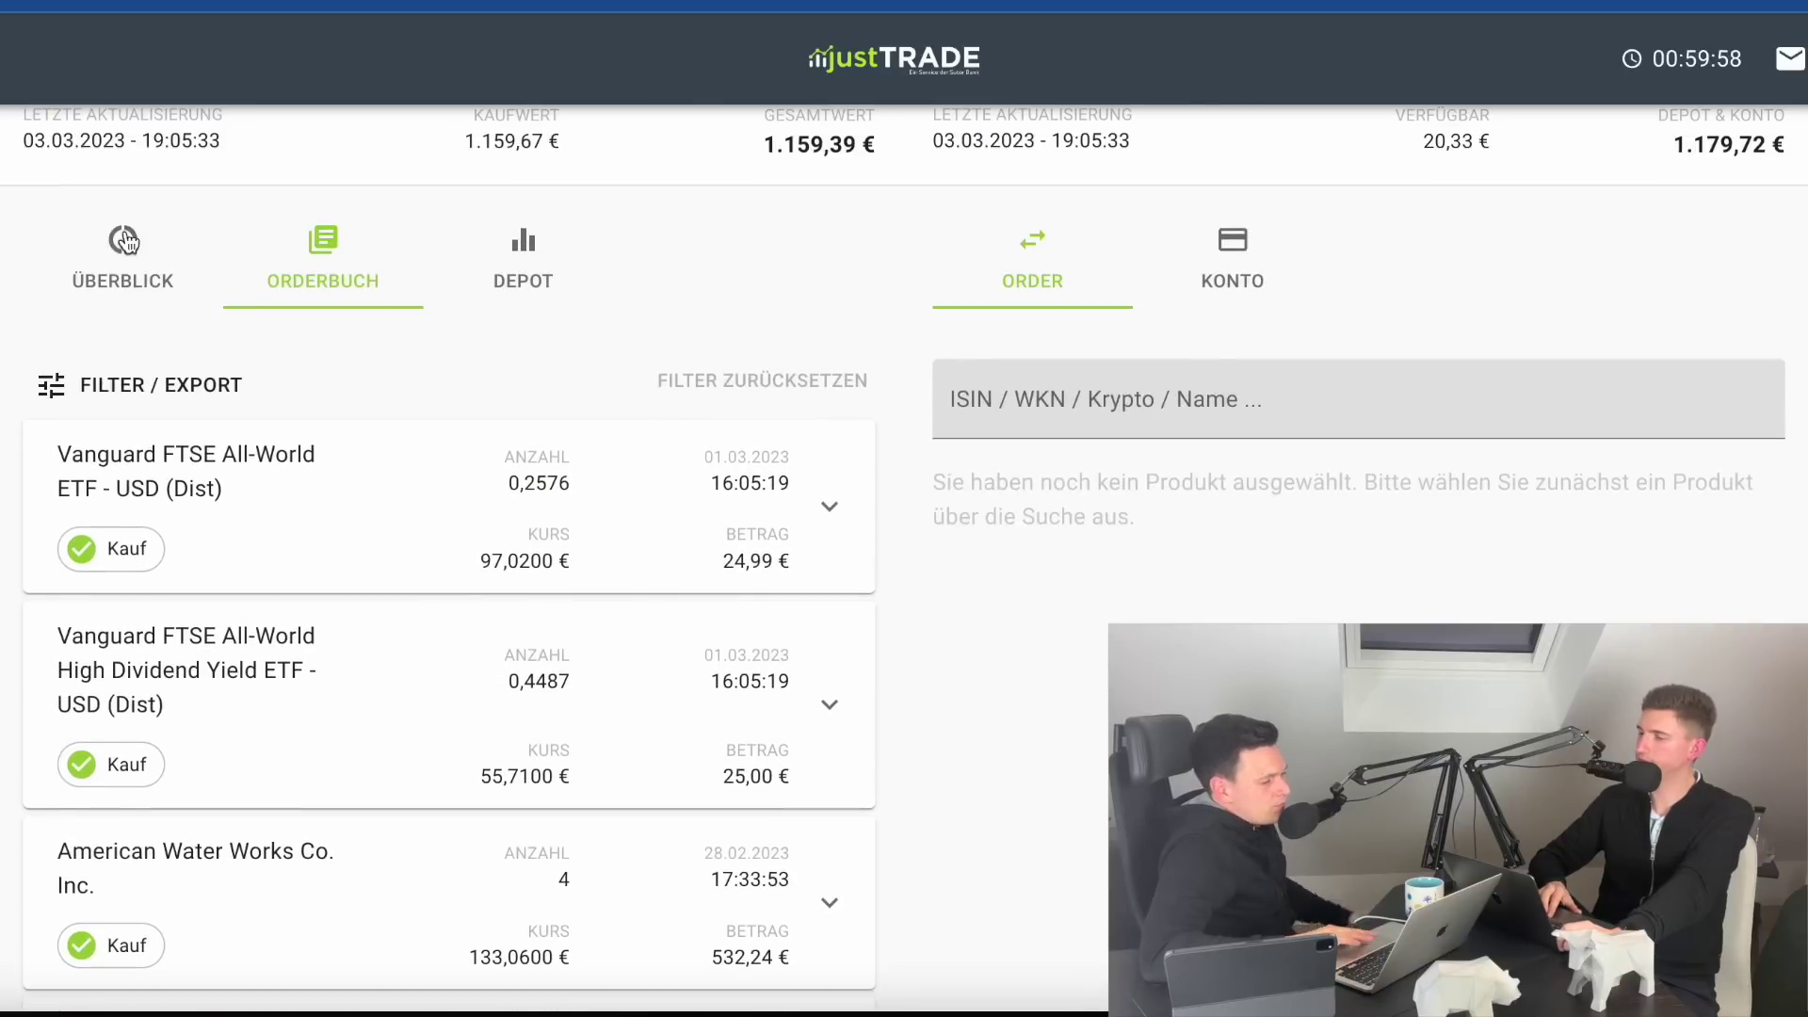
{"action": "left_click", "coordinate": [137, 243]}
{"action": "left_click", "coordinate": [518, 256]}
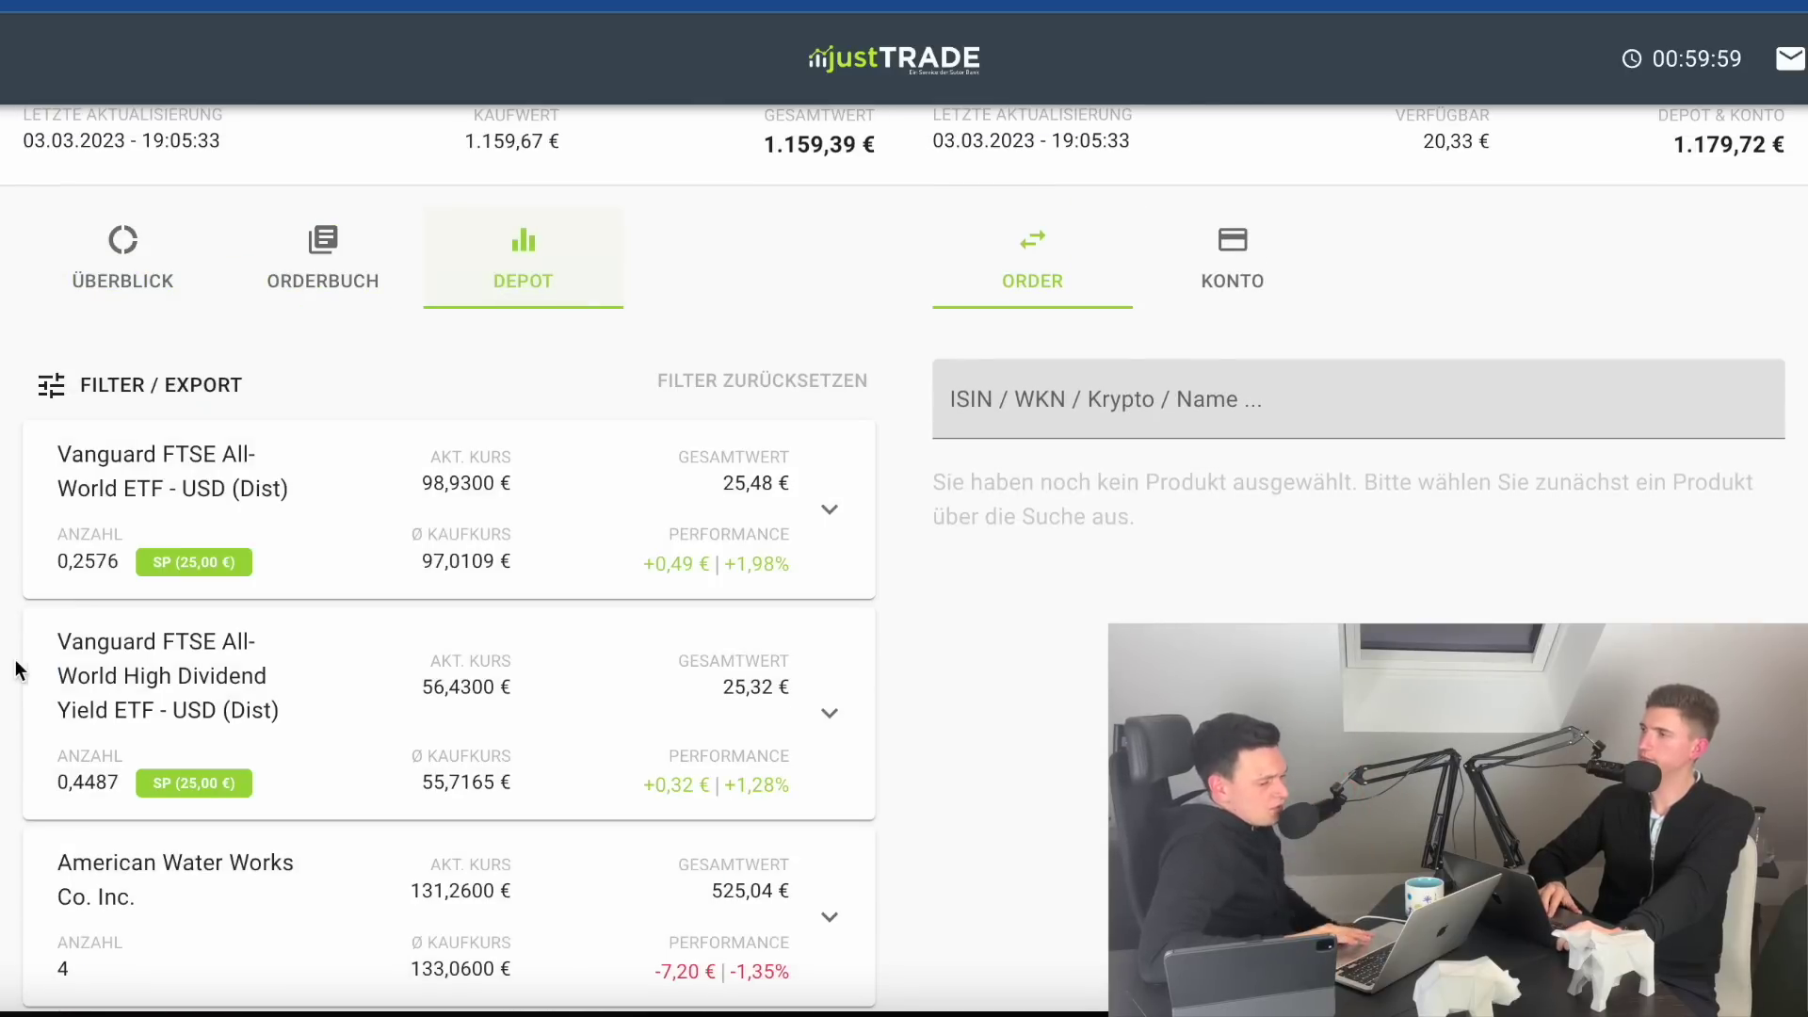
{"action": "scroll", "coordinate": [33, 657], "scroll_direction": "down", "scroll_amount": 4}
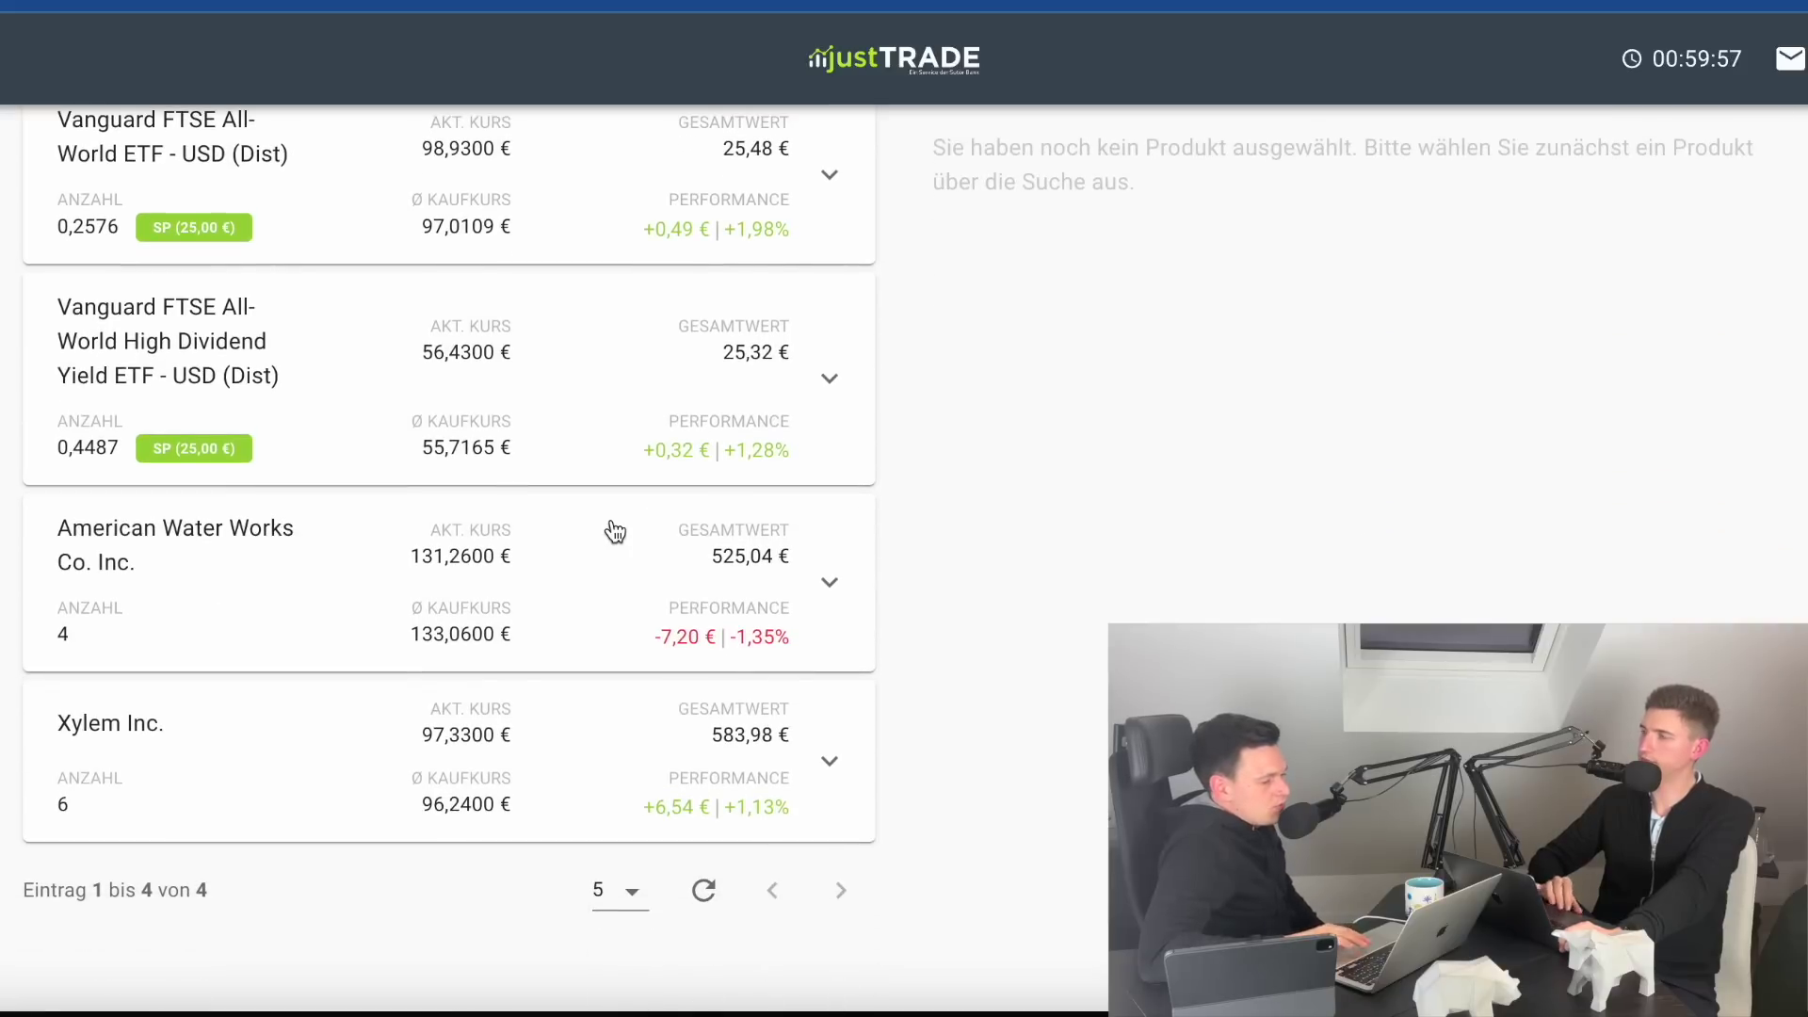
- Expand the Xylem Inc. position in the depot and start an order for the share
{"action": "left_click", "coordinate": [796, 780]}
{"action": "scroll", "coordinate": [794, 768], "scroll_direction": "down", "scroll_amount": 10}
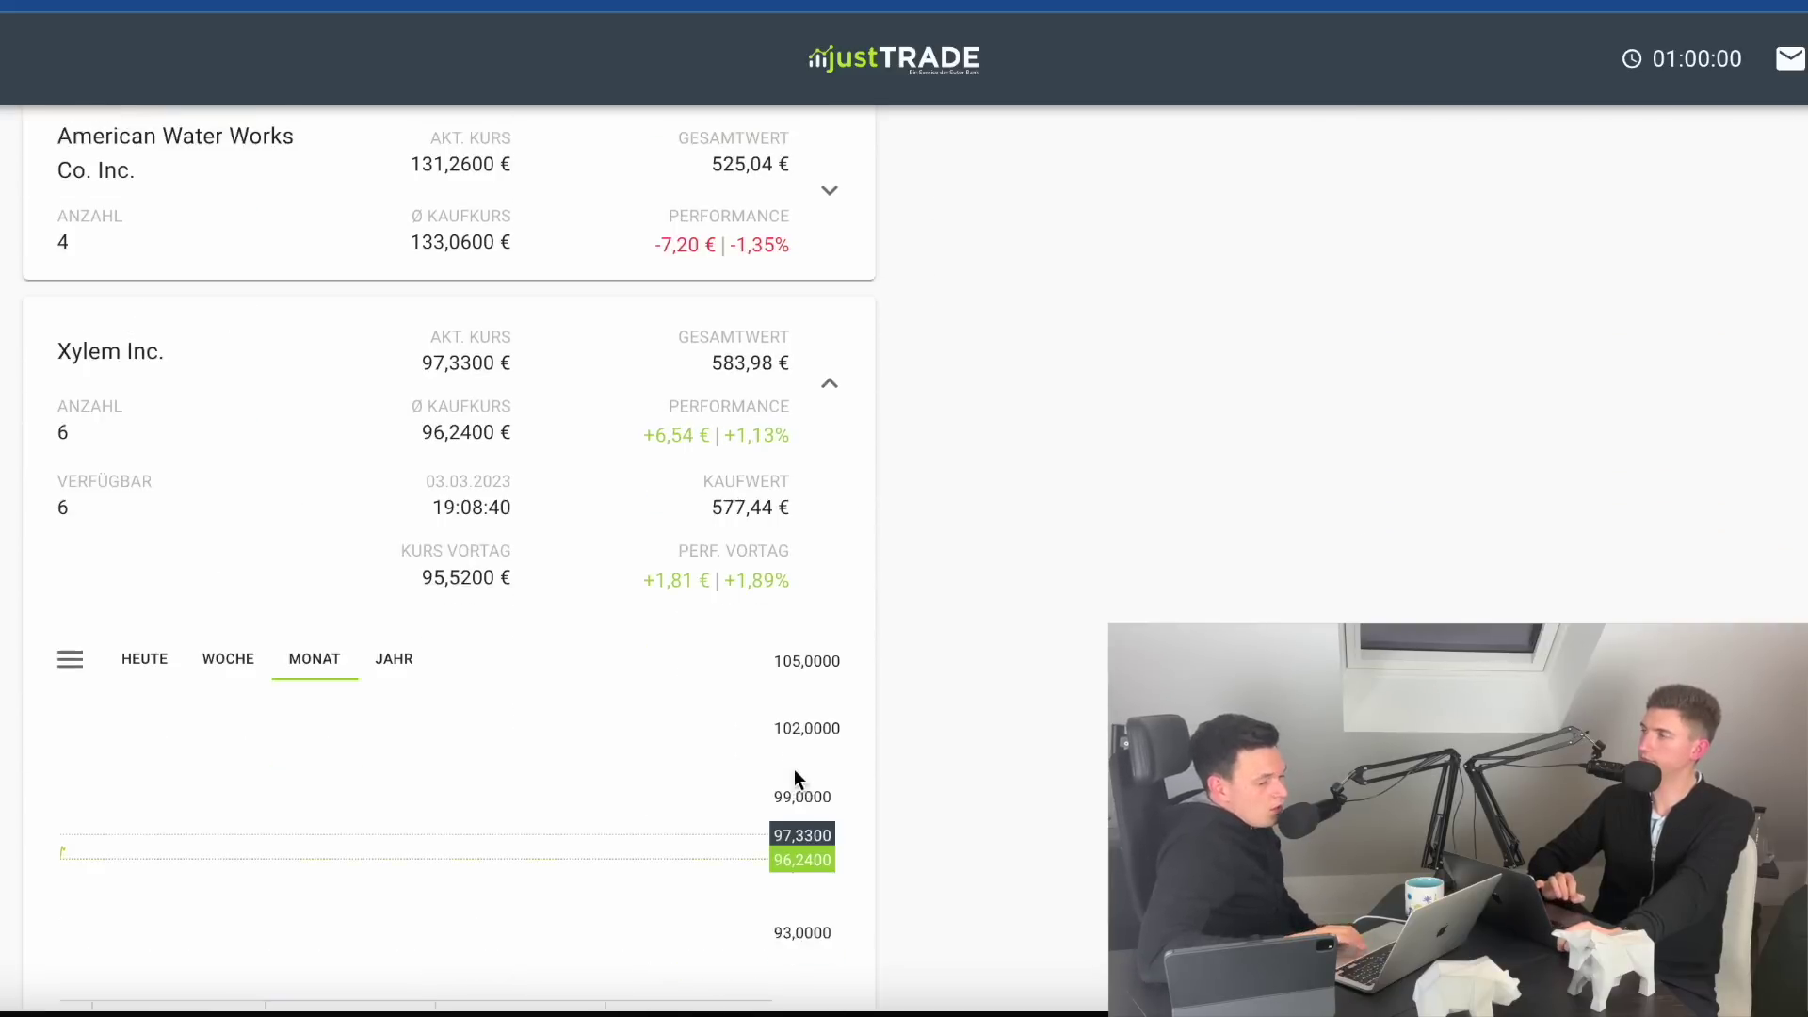
{"action": "left_click", "coordinate": [777, 726]}
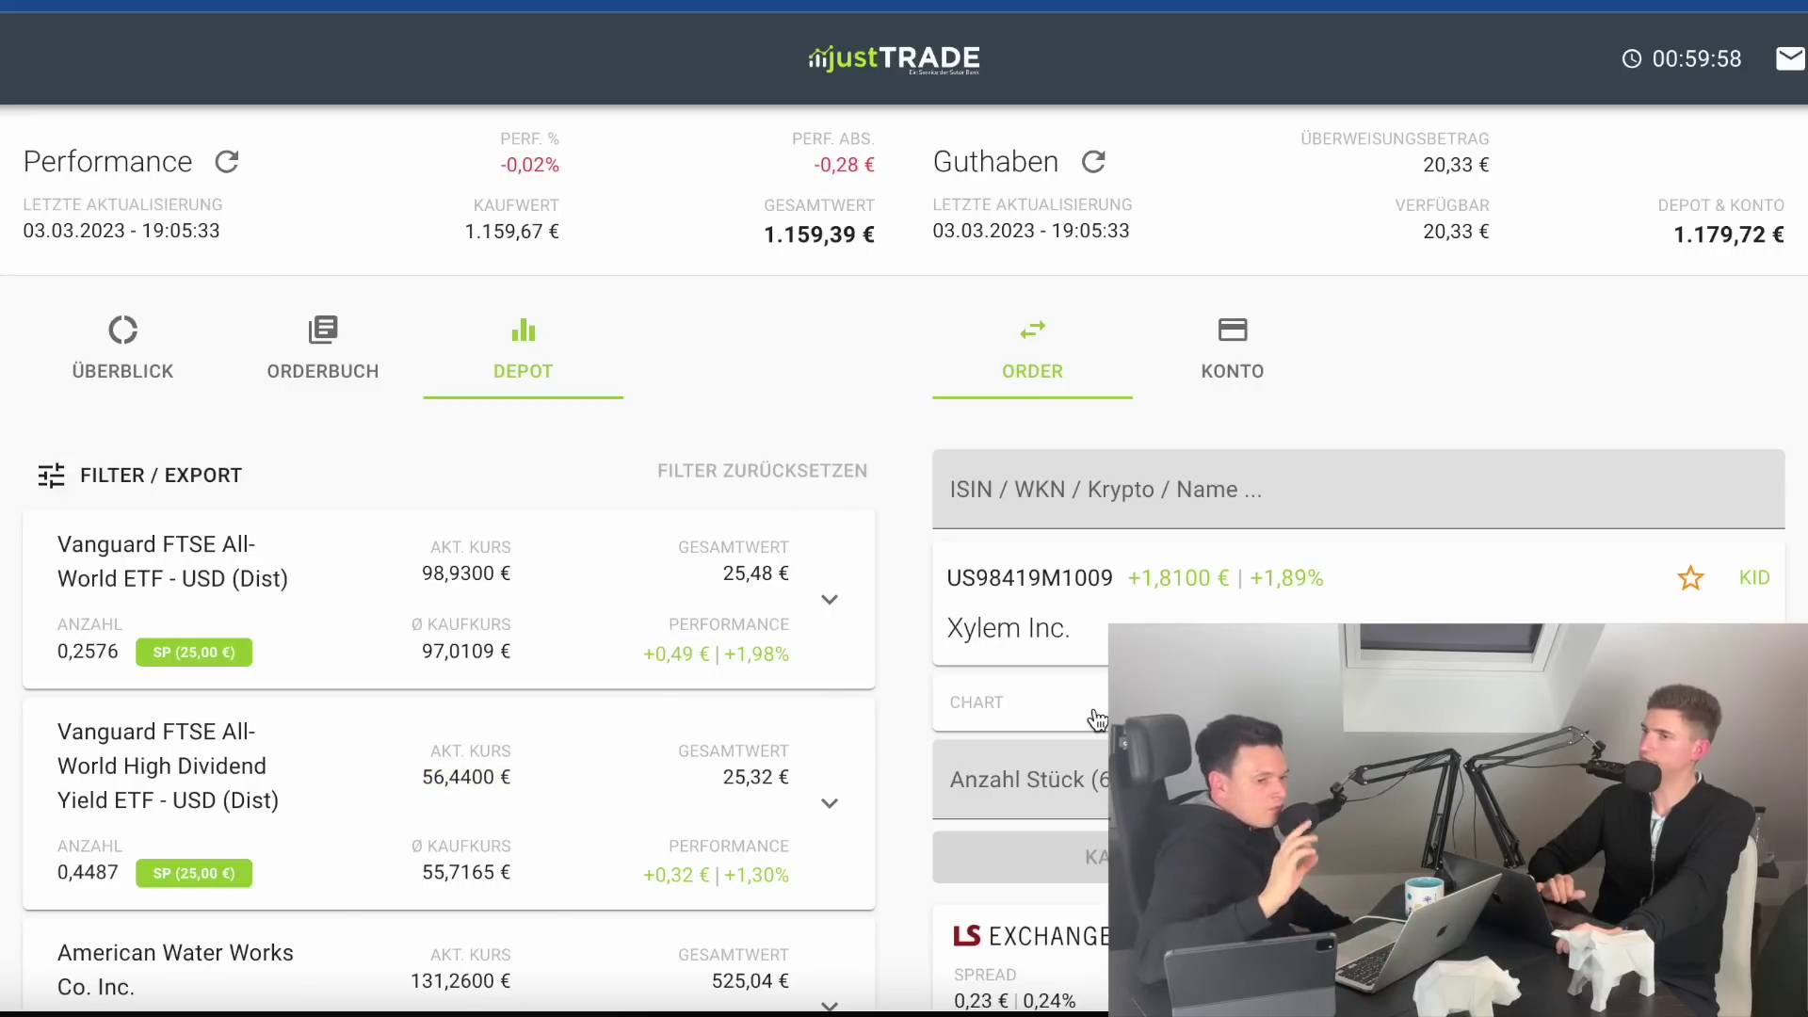
- Set the Xylem order quantity to 6 shares and request sale quotes from the trading venues
{"action": "scroll", "coordinate": [1121, 659], "scroll_direction": "down", "scroll_amount": 2}
{"action": "left_click", "coordinate": [1146, 561]}
{"action": "type", "text": "6"}
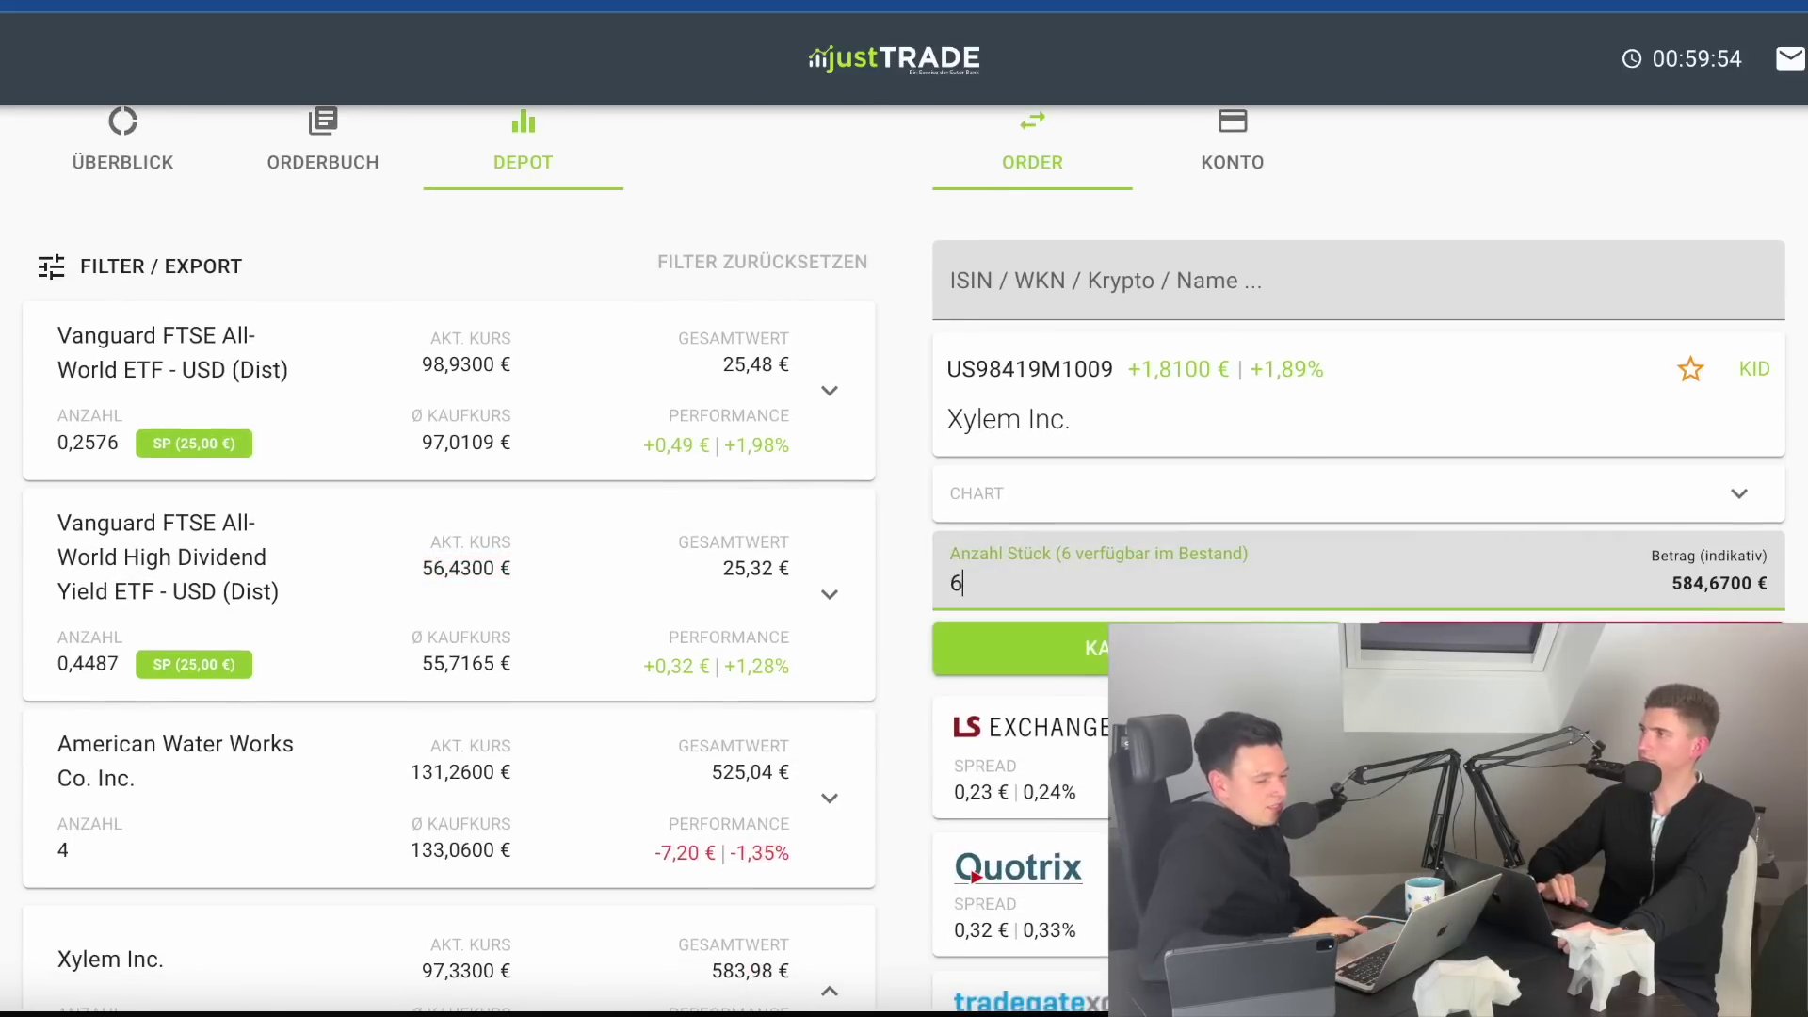
{"action": "scroll", "coordinate": [1147, 561], "scroll_direction": "down", "scroll_amount": 2}
{"action": "left_click", "coordinate": [1485, 490]}
{"action": "scroll", "coordinate": [1024, 608], "scroll_direction": "down", "scroll_amount": 4}
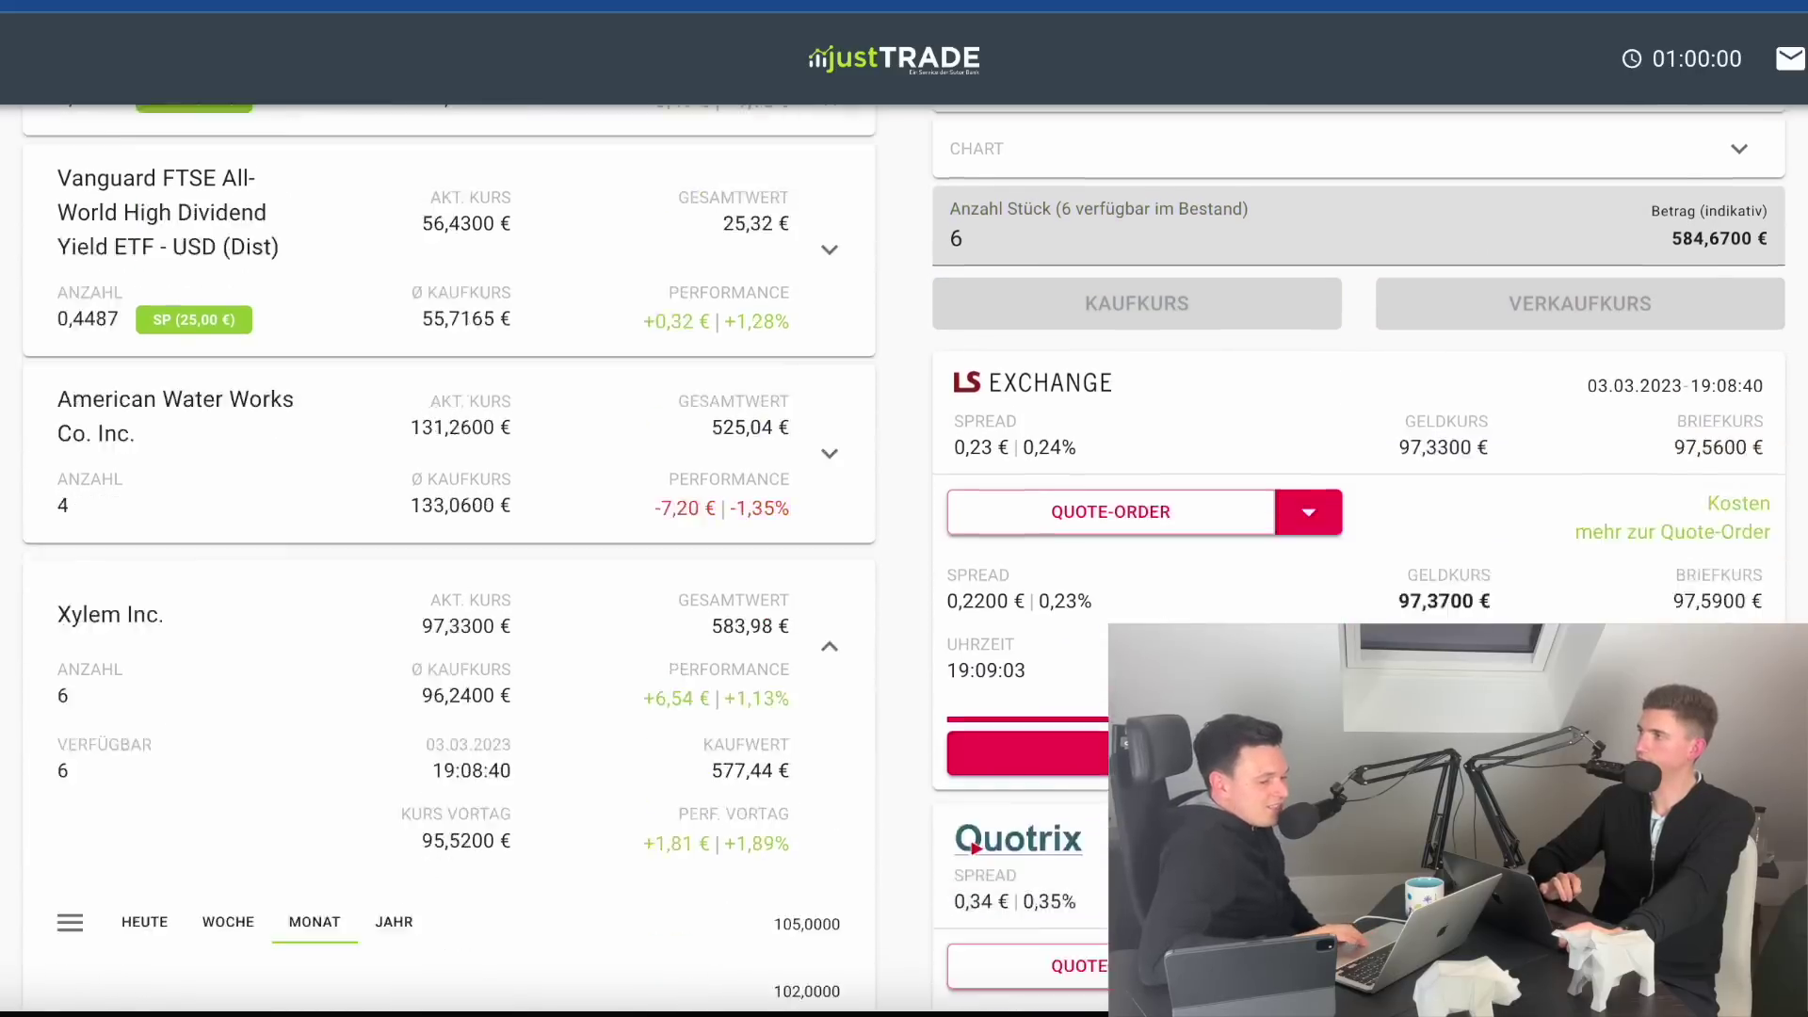
- Compare the Xylem sale quotes and spreads of LS Exchange, Quotrix and Tradegate without placing an order
{"action": "scroll", "coordinate": [1021, 608], "scroll_direction": "down", "scroll_amount": 5}
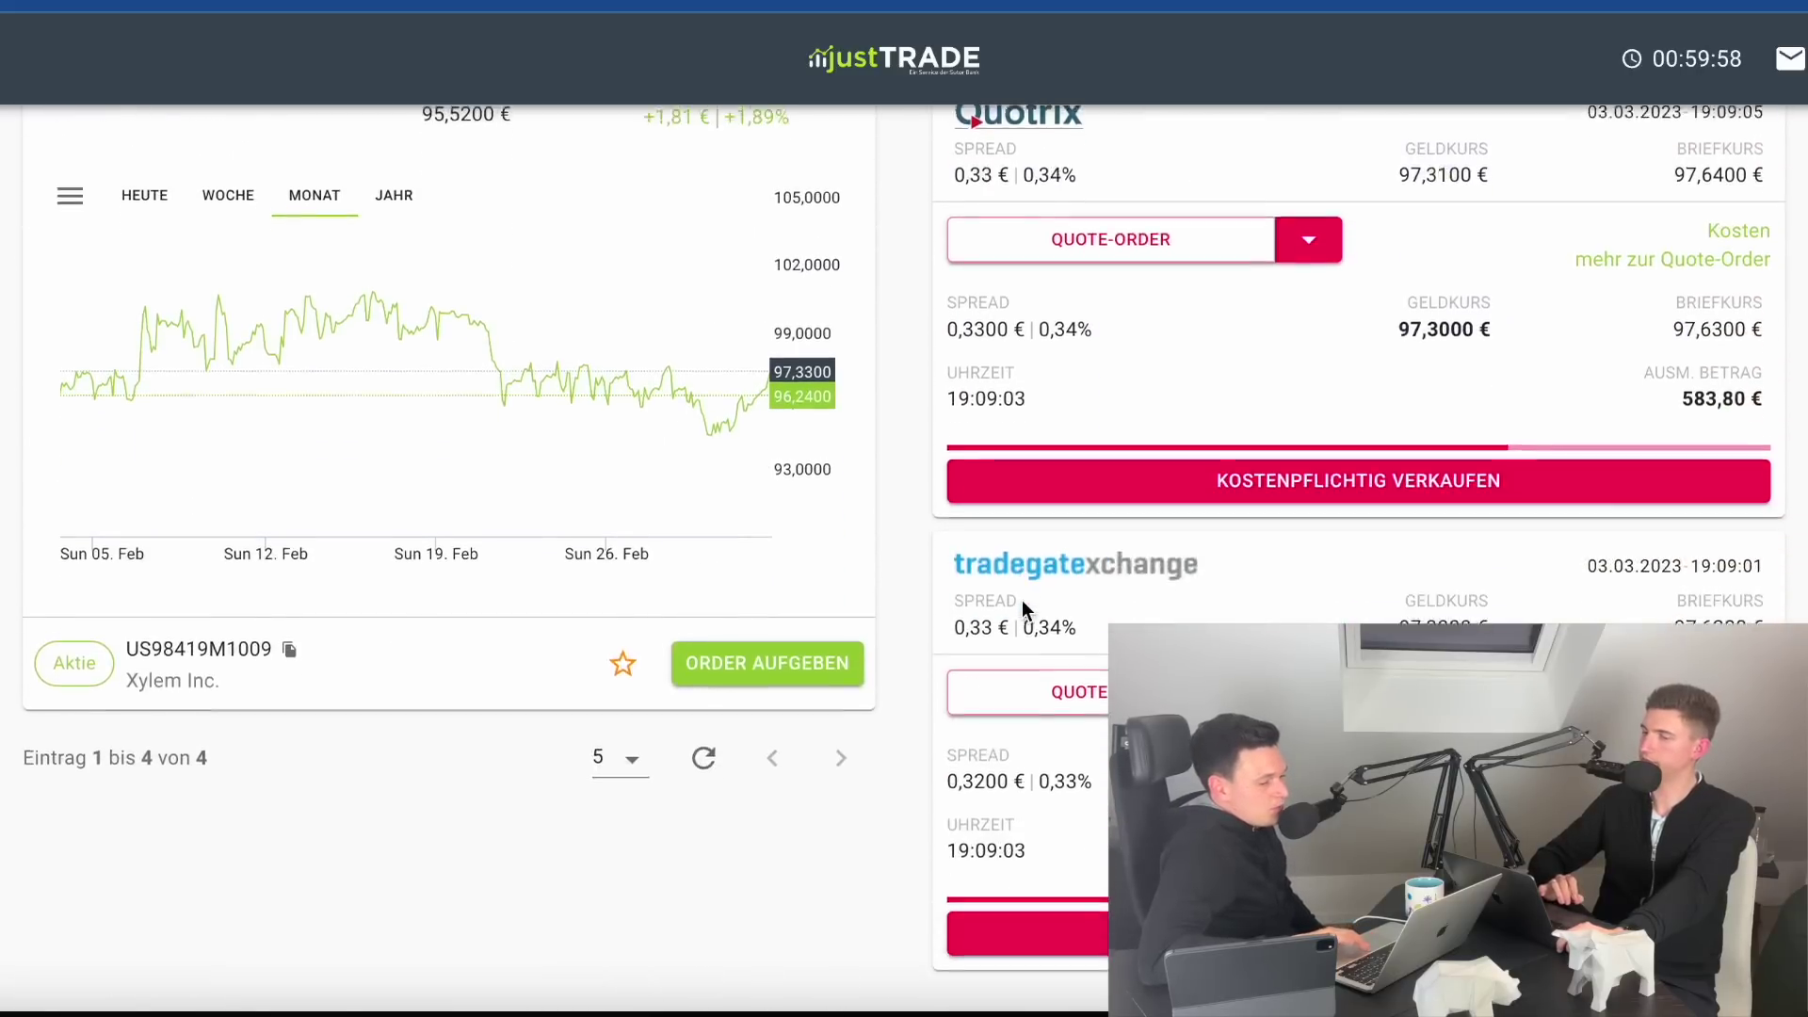
{"action": "scroll", "coordinate": [1021, 608], "scroll_direction": "up", "scroll_amount": 6}
{"action": "scroll", "coordinate": [1085, 499], "scroll_direction": "down", "scroll_amount": 4}
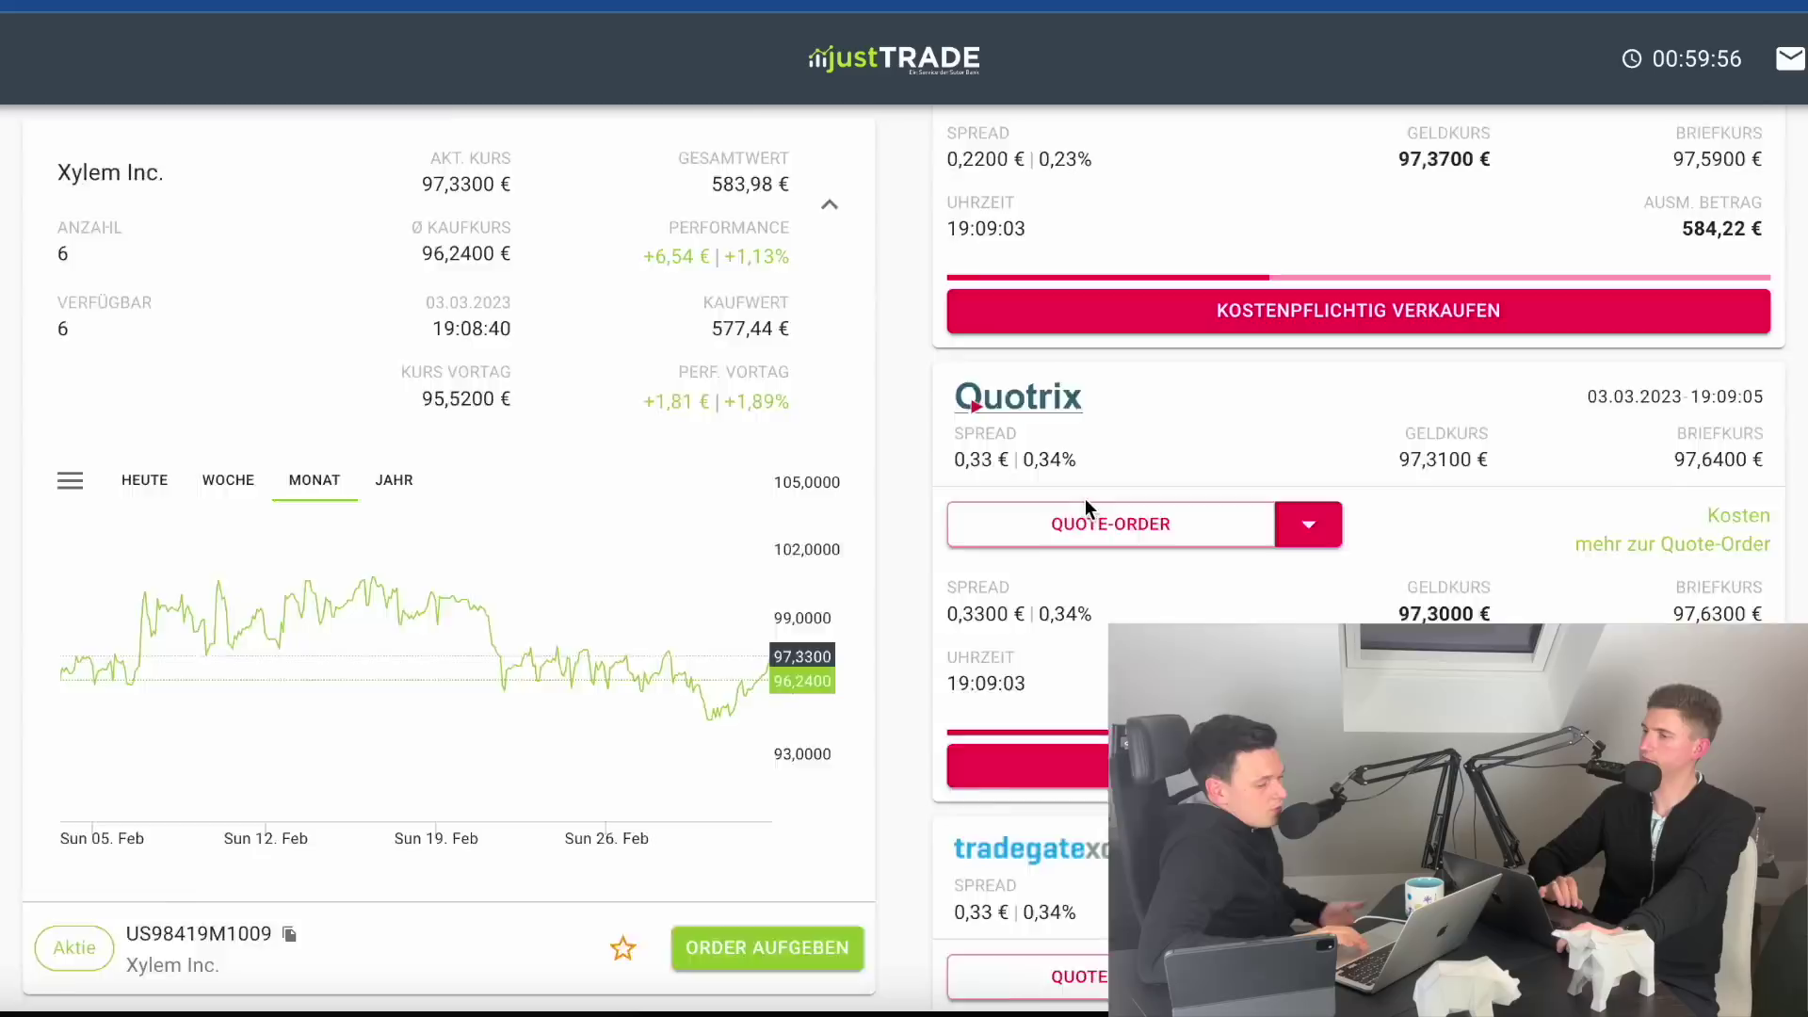
{"action": "scroll", "coordinate": [1085, 499], "scroll_direction": "down", "scroll_amount": 3}
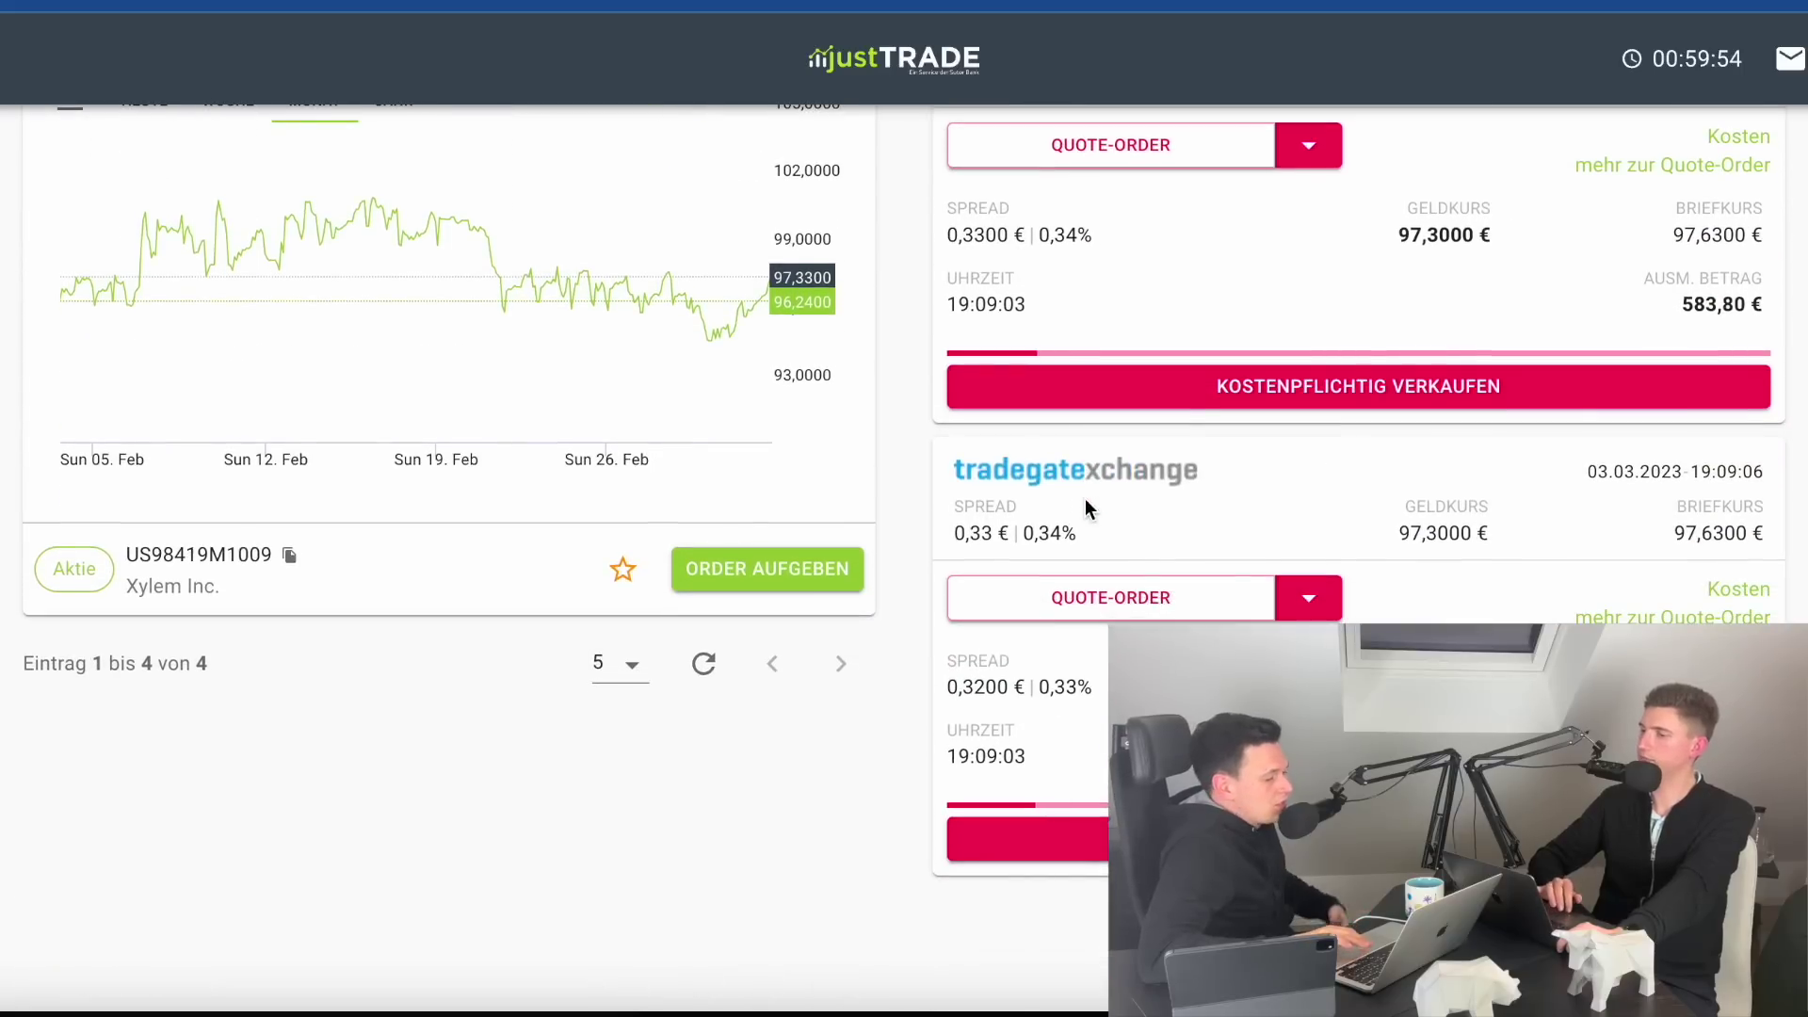
{"action": "scroll", "coordinate": [631, 904], "scroll_direction": "up", "scroll_amount": 2}
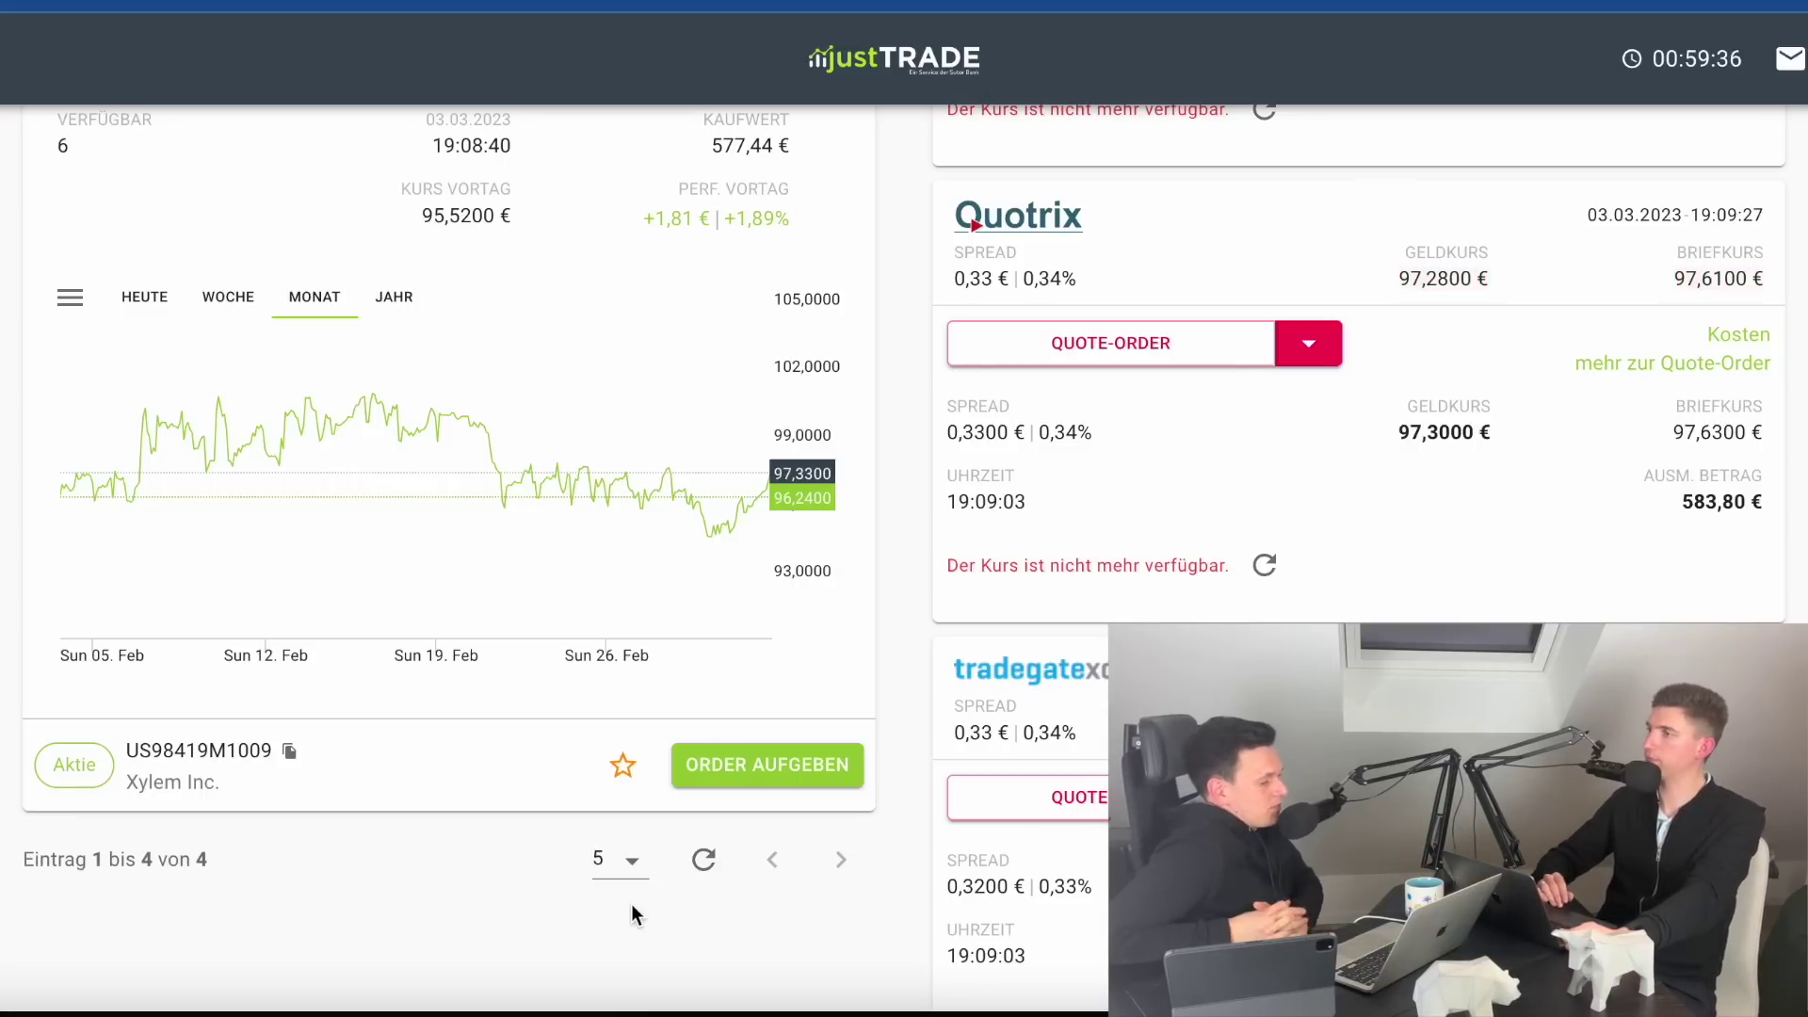
{"action": "scroll", "coordinate": [631, 904], "scroll_direction": "up", "scroll_amount": 3}
{"action": "scroll", "coordinate": [631, 904], "scroll_direction": "up", "scroll_amount": 8}
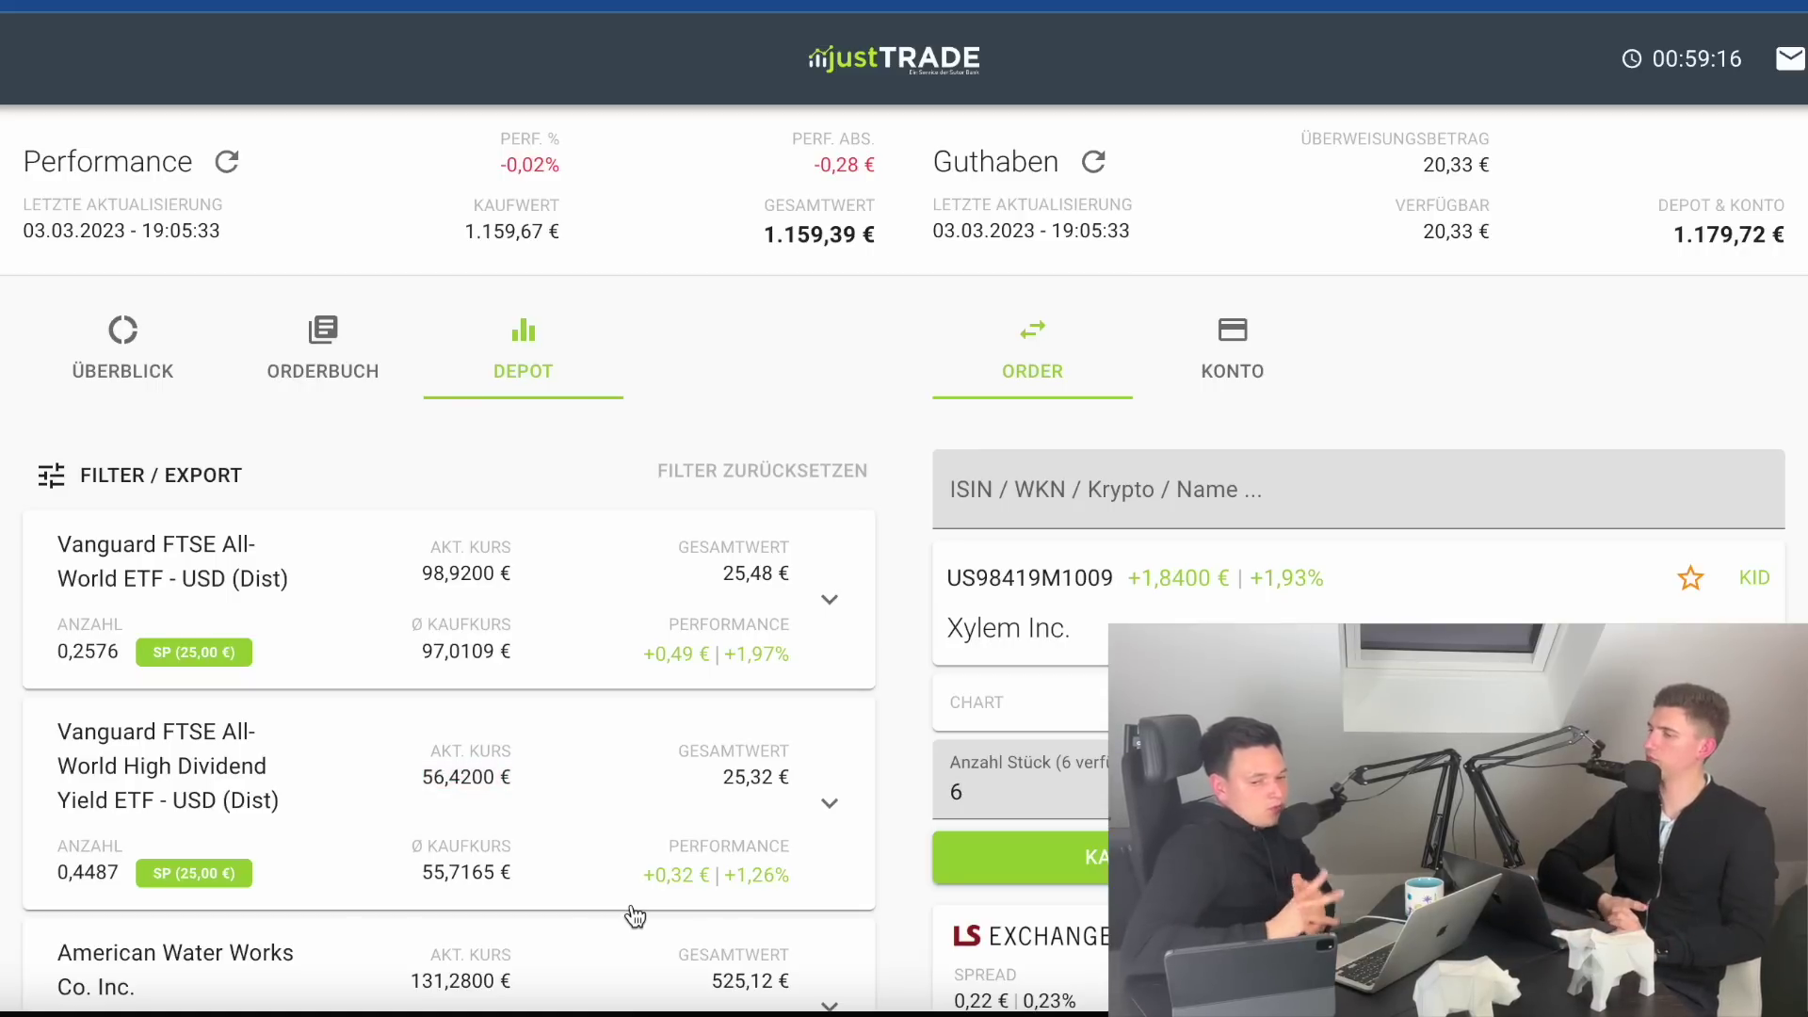
- Open the account's savings plans and look over the page
{"action": "left_click", "coordinate": [1789, 58]}
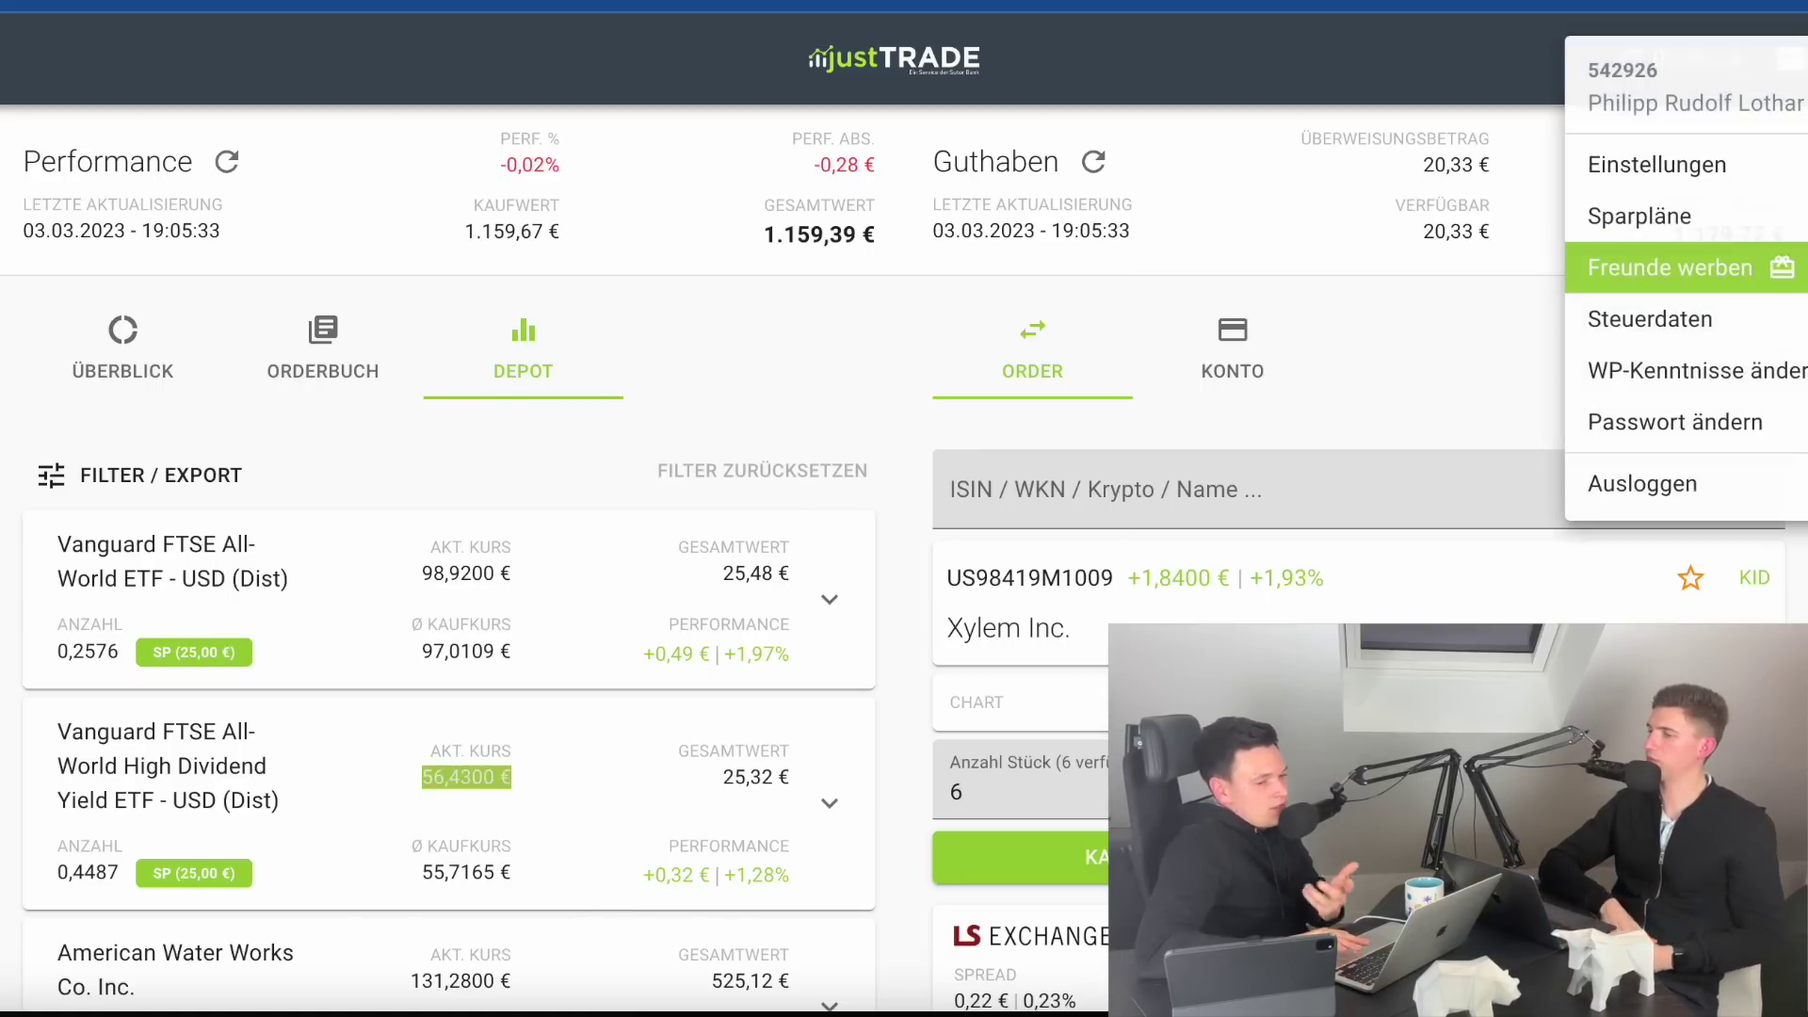
{"action": "left_click", "coordinate": [1648, 216]}
{"action": "scroll", "coordinate": [1312, 521], "scroll_direction": "down", "scroll_amount": 2}
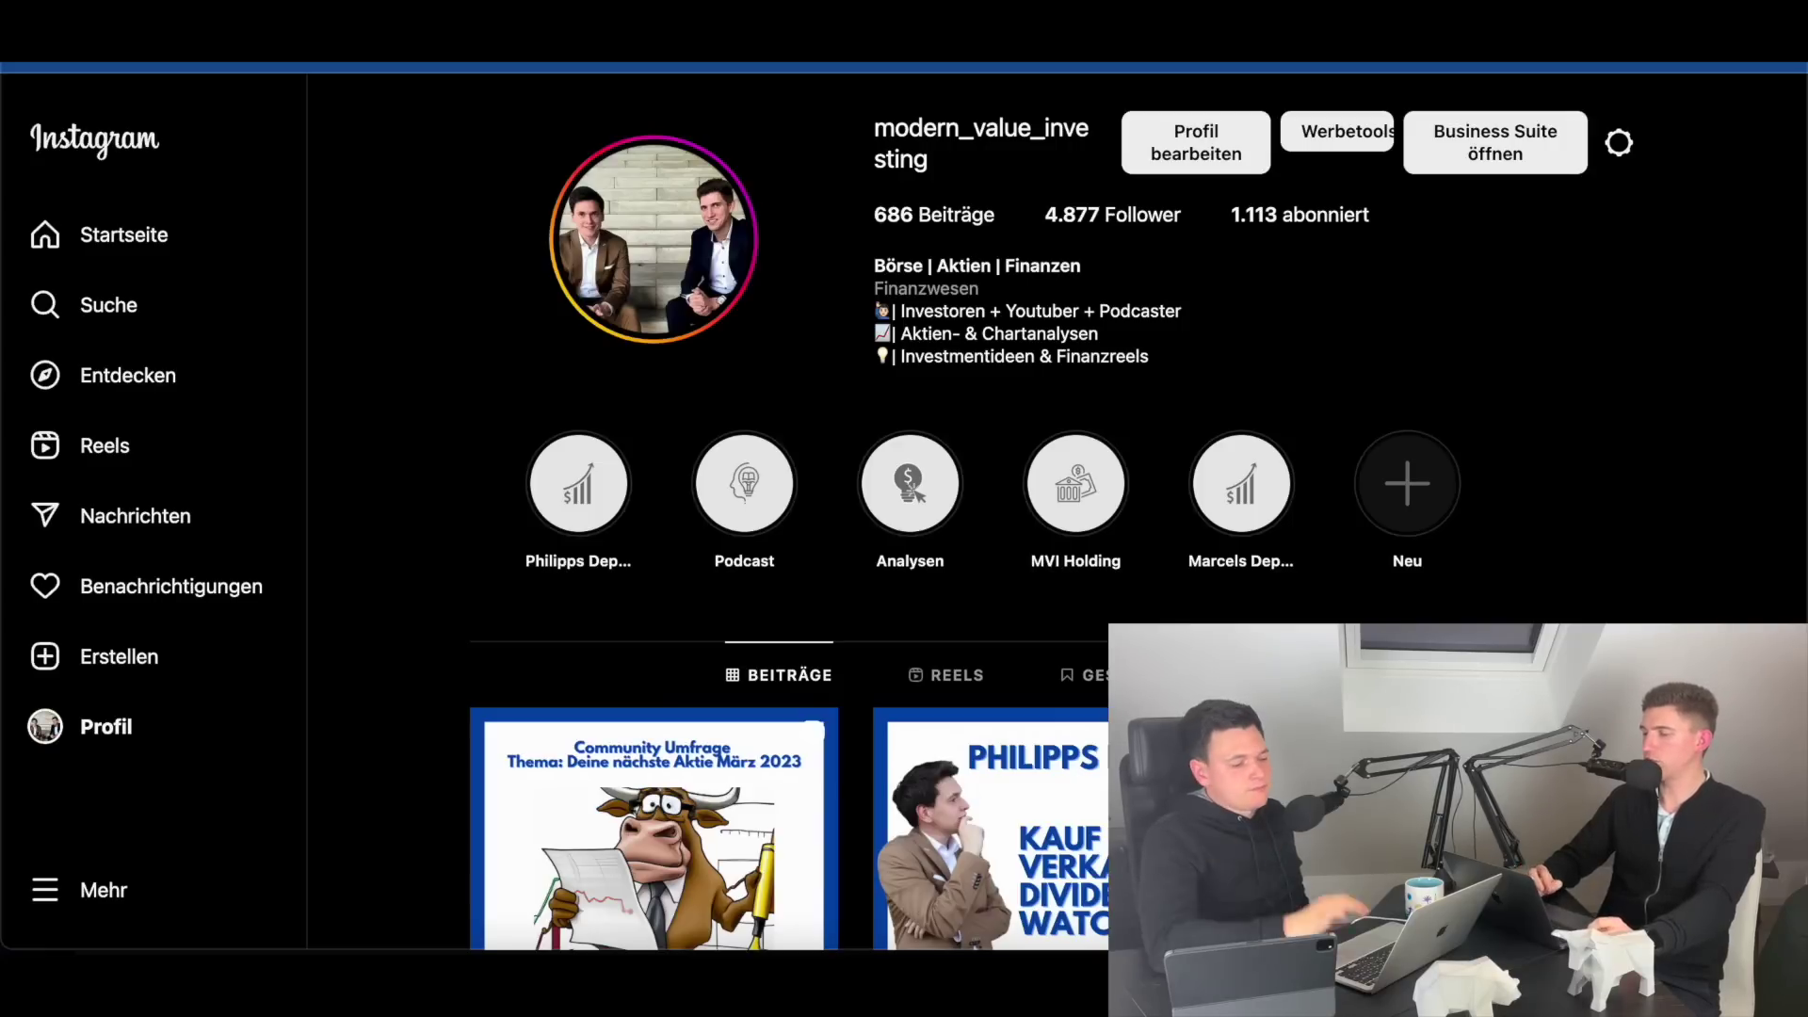
- Look through the recent depot, holding and podcast posts on the Modern Value Investing Instagram profile
{"action": "scroll", "coordinate": [388, 372], "scroll_direction": "down", "scroll_amount": 6}
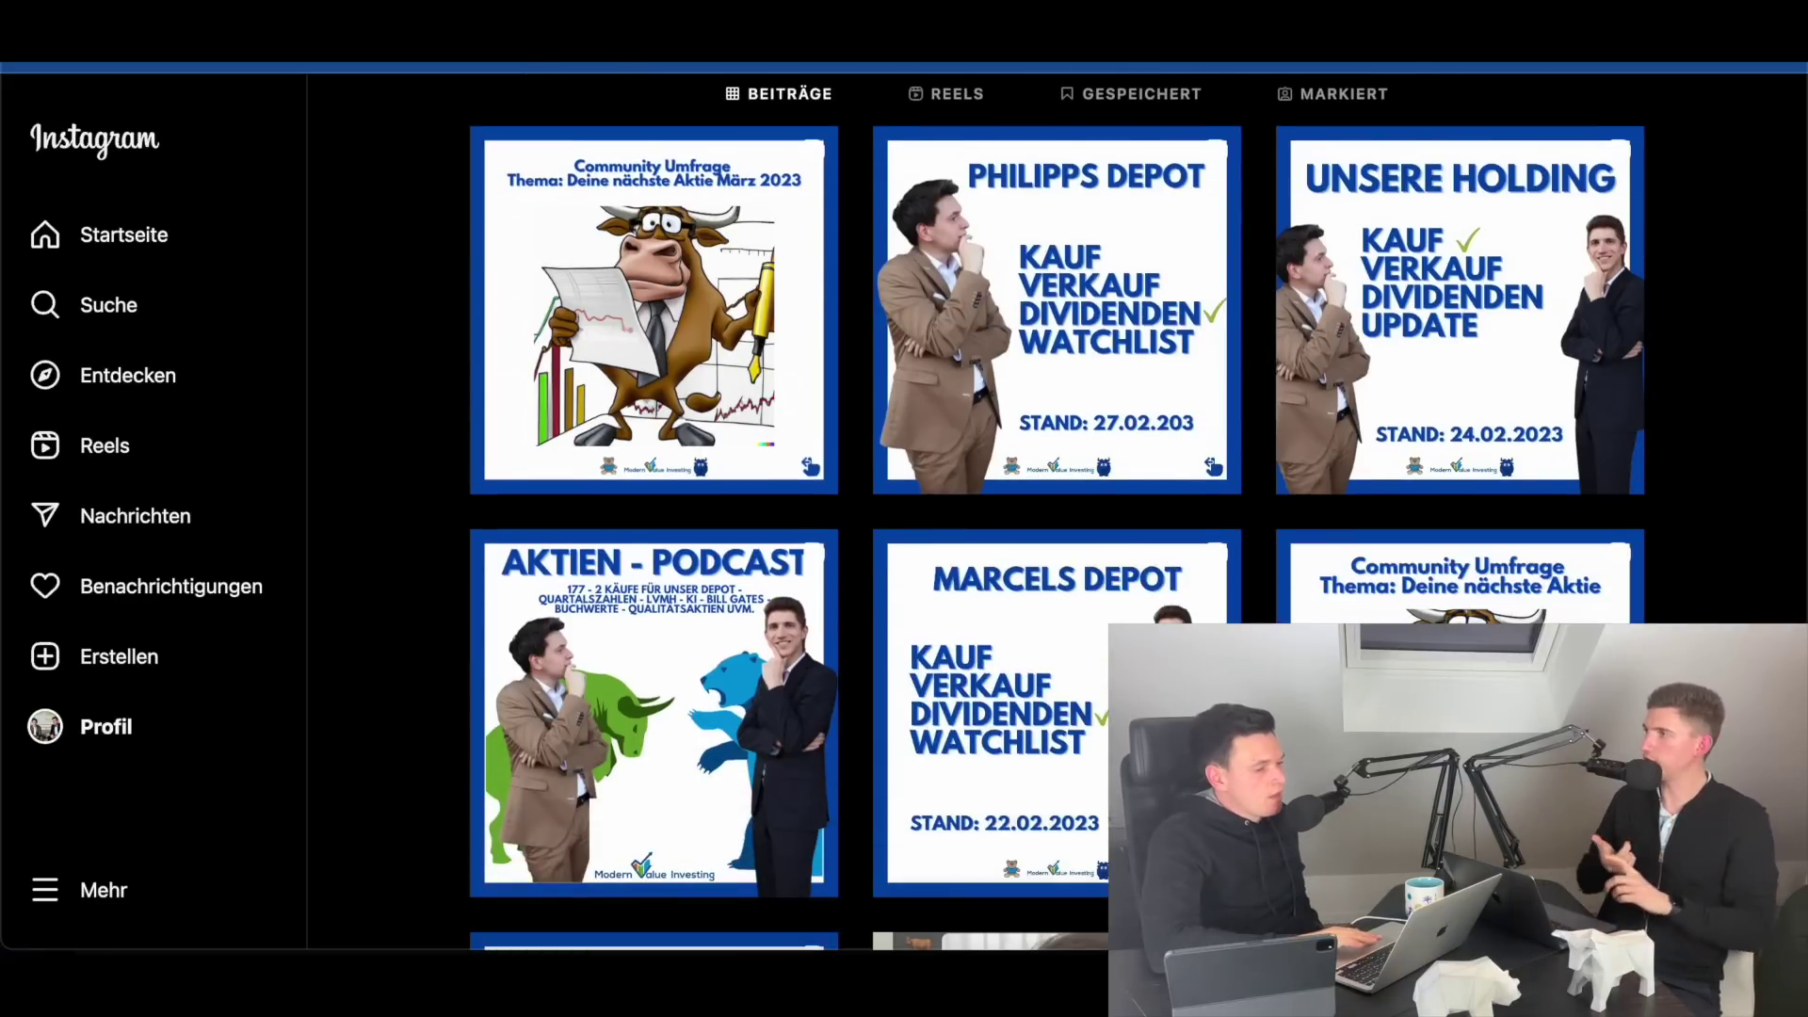
- Switch to the MVI Investments spreadsheet and enter the second host's first name under Wer in cell D29
{"action": "key", "text": "ctrl+Tab"}
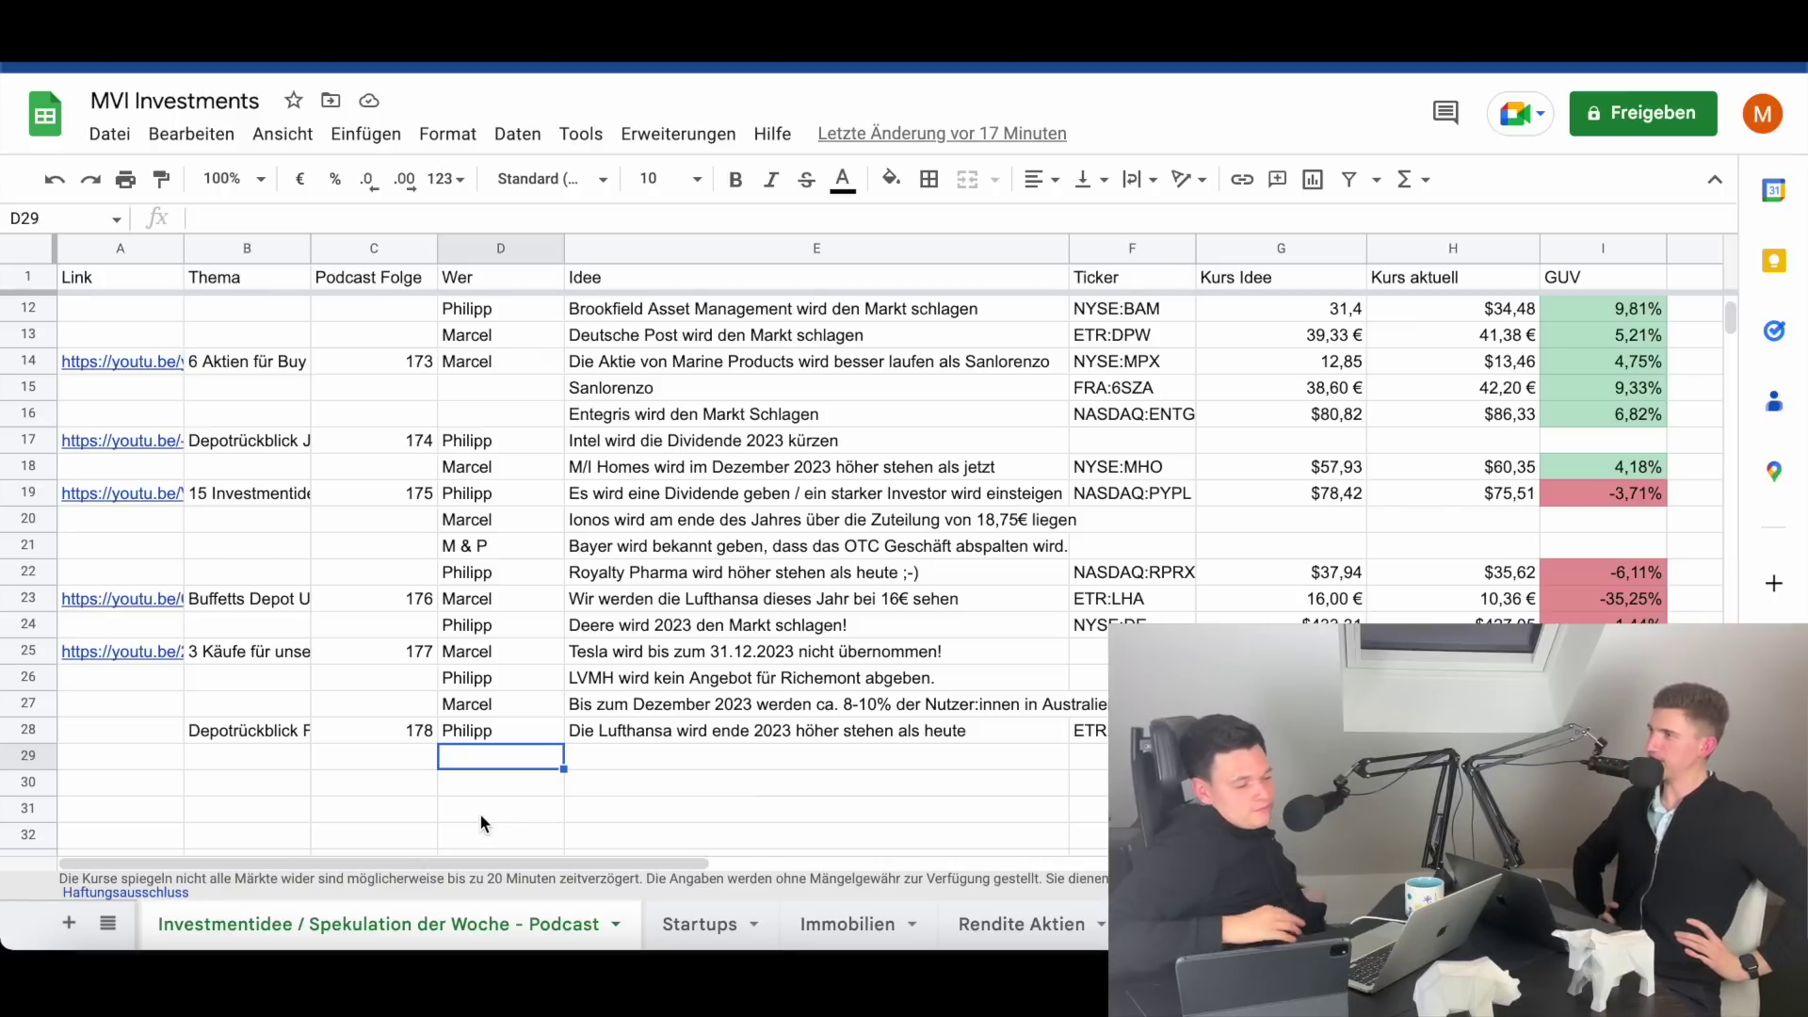
{"action": "type", "text": "Marcel"}
{"action": "key", "text": "Tab"}
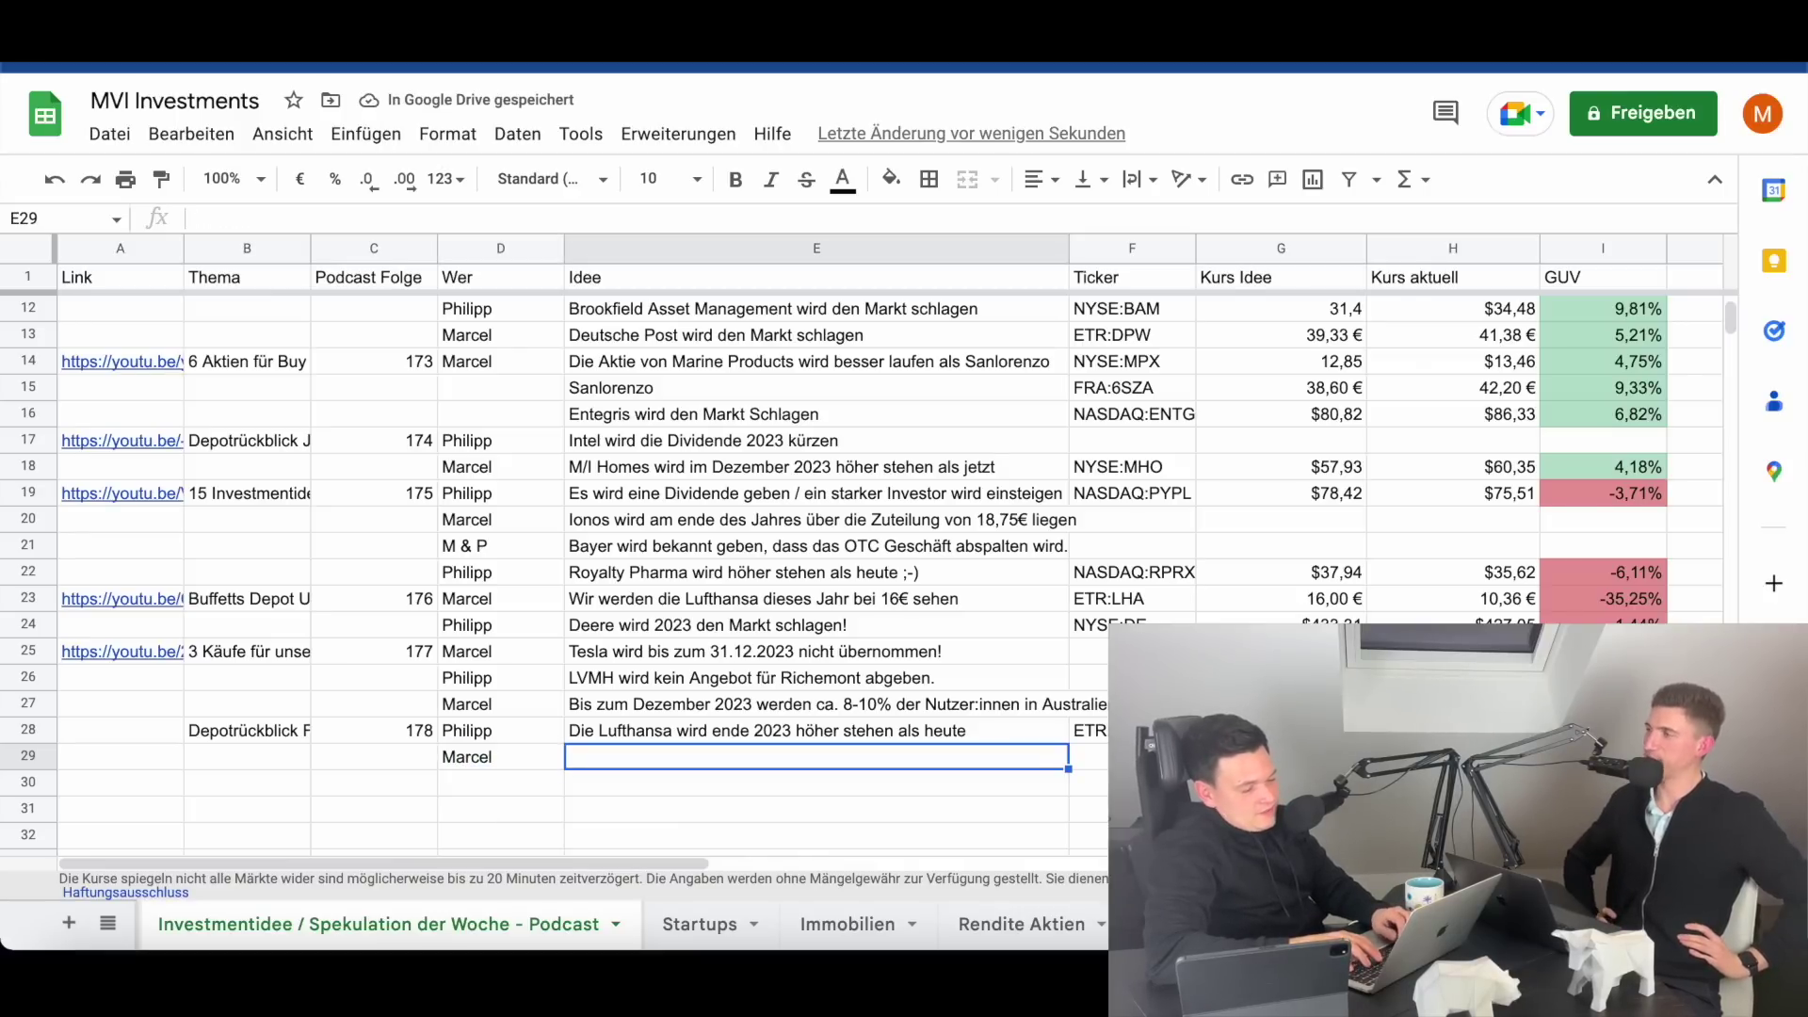
- Enter the idea "MediaMarkt und Saturn sind noch beide existent" in cell E29, correcting the spelling of its last word
{"action": "type", "text": "Media Markt und Saturn sind noch "}
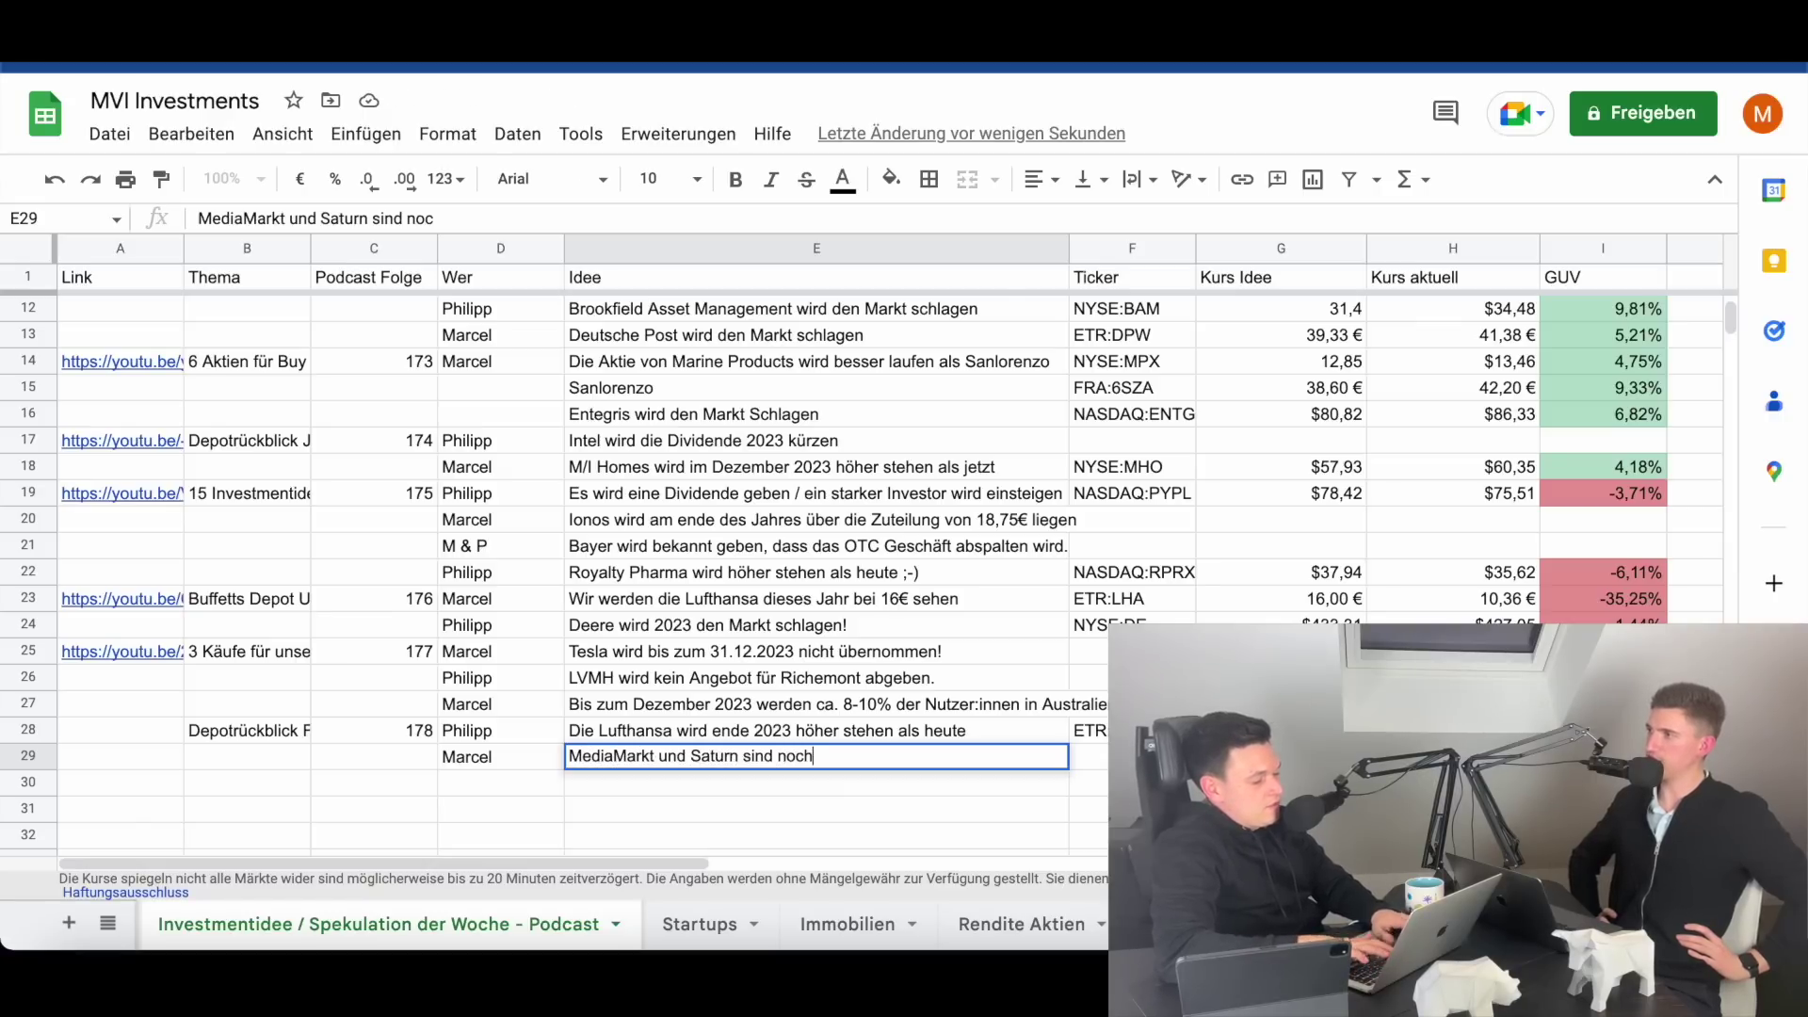
{"action": "type", "text": "beide e"}
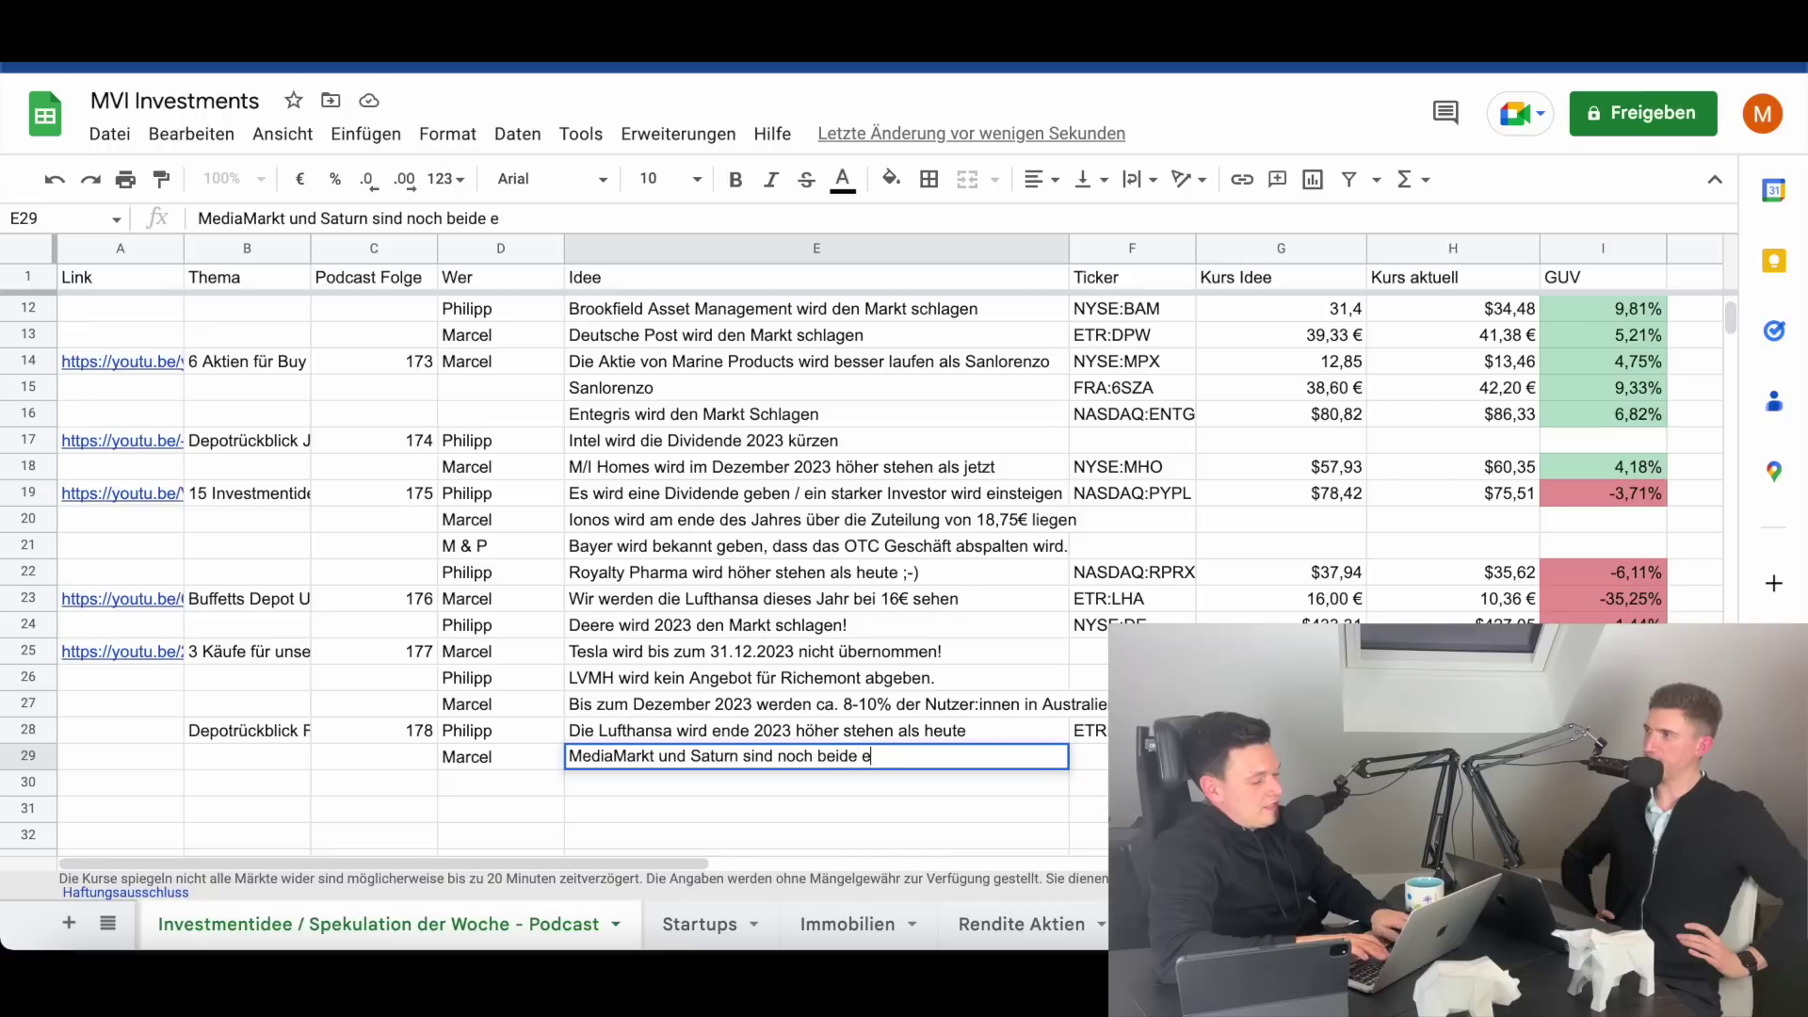
{"action": "type", "text": "xitsent"}
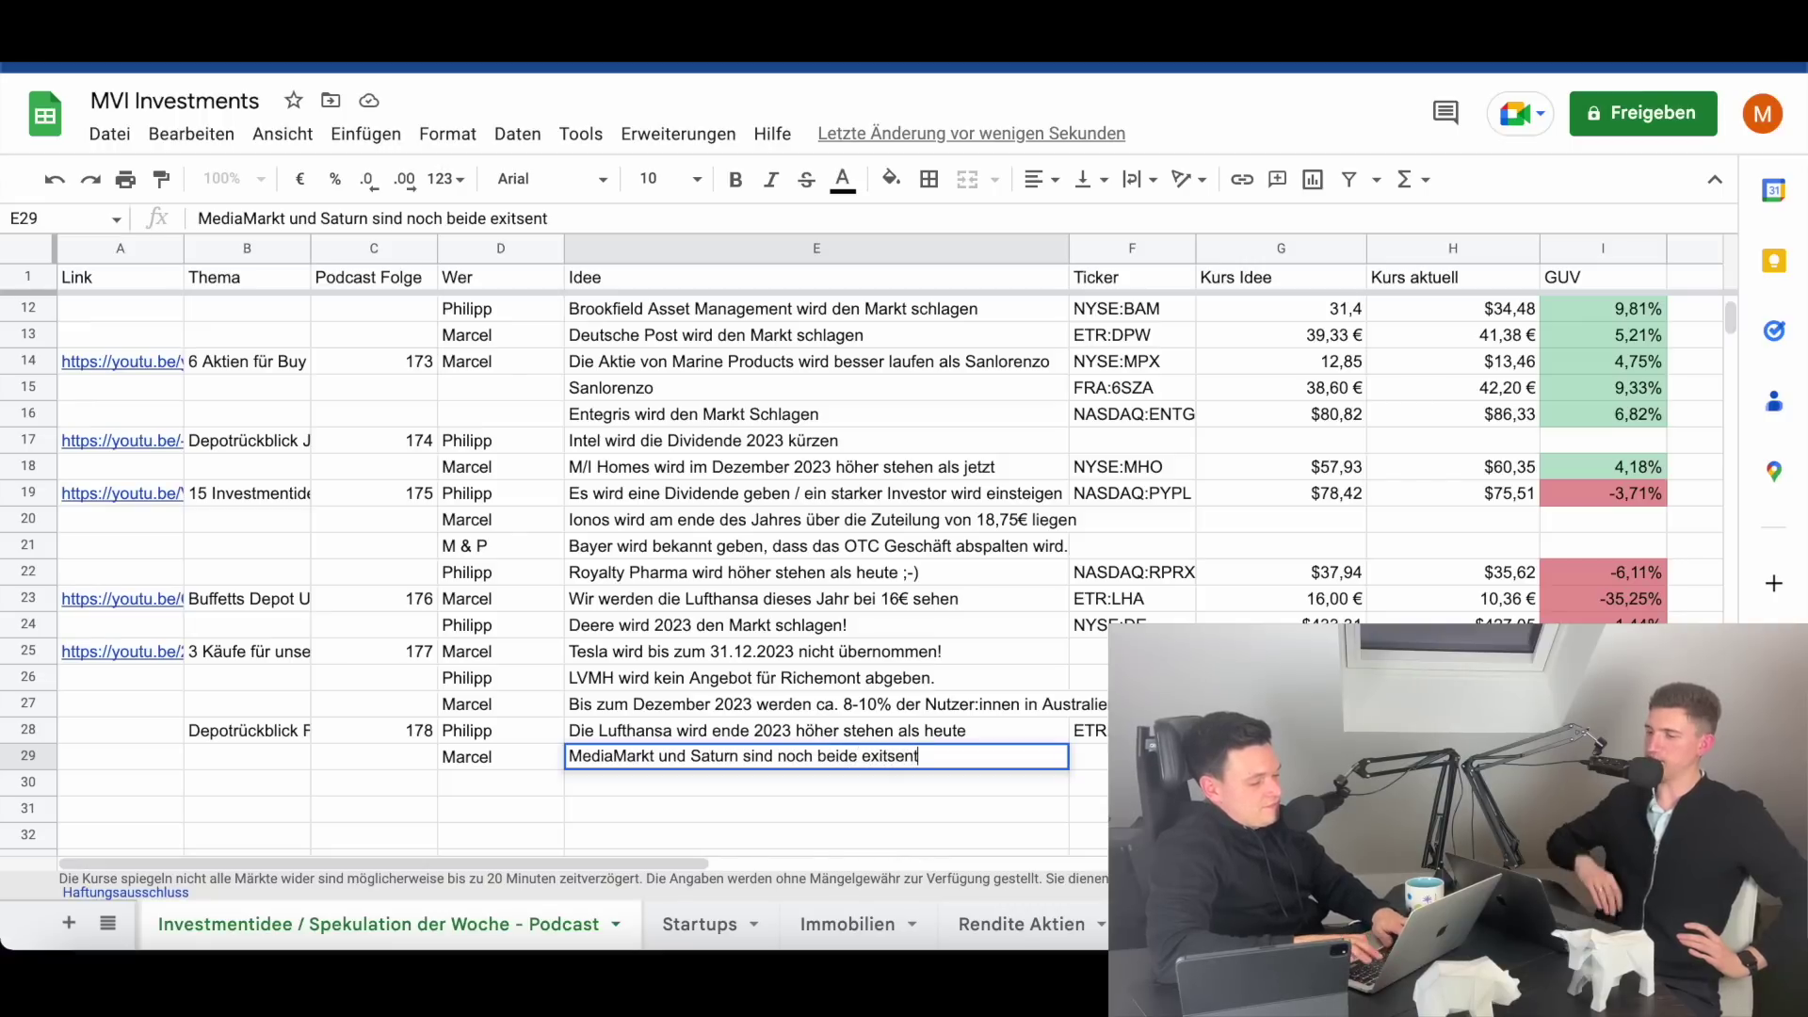
{"action": "key", "text": "Tab"}
{"action": "key", "text": "Left"}
{"action": "key", "text": "Left"}
{"action": "key", "text": "Right"}
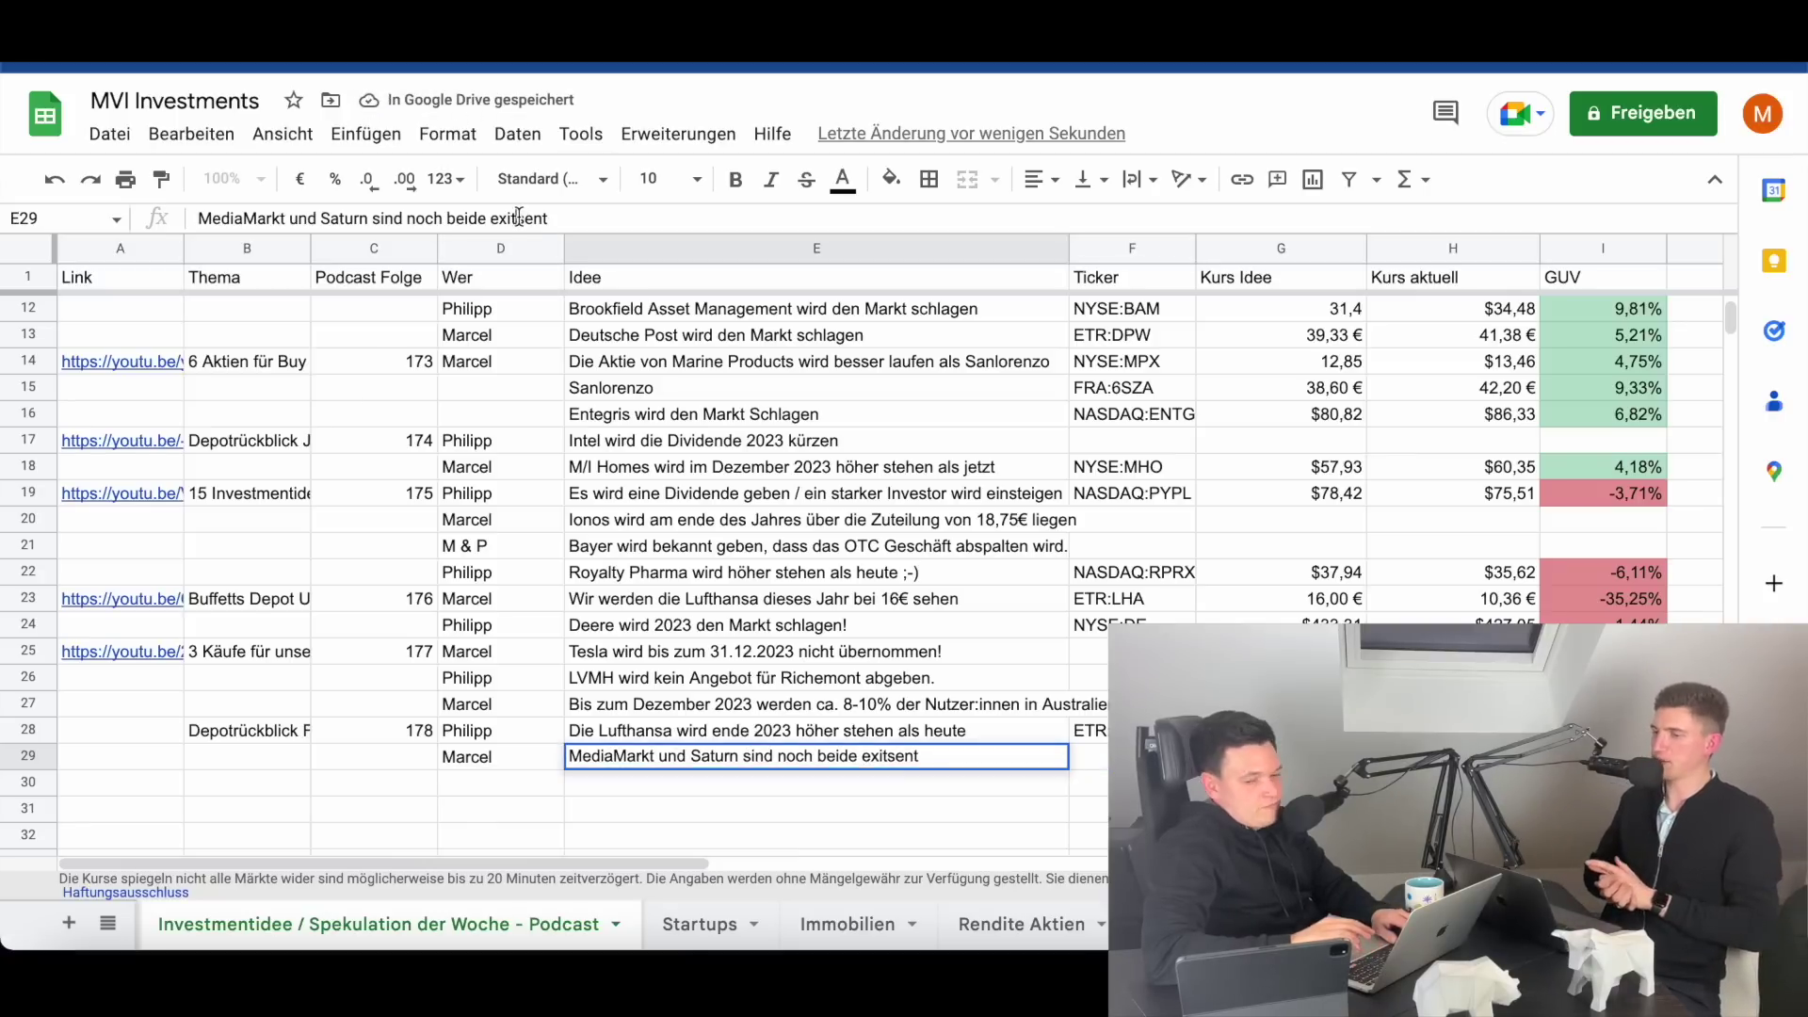
{"action": "double_click", "coordinate": [519, 217]}
{"action": "type", "text": "ex"}
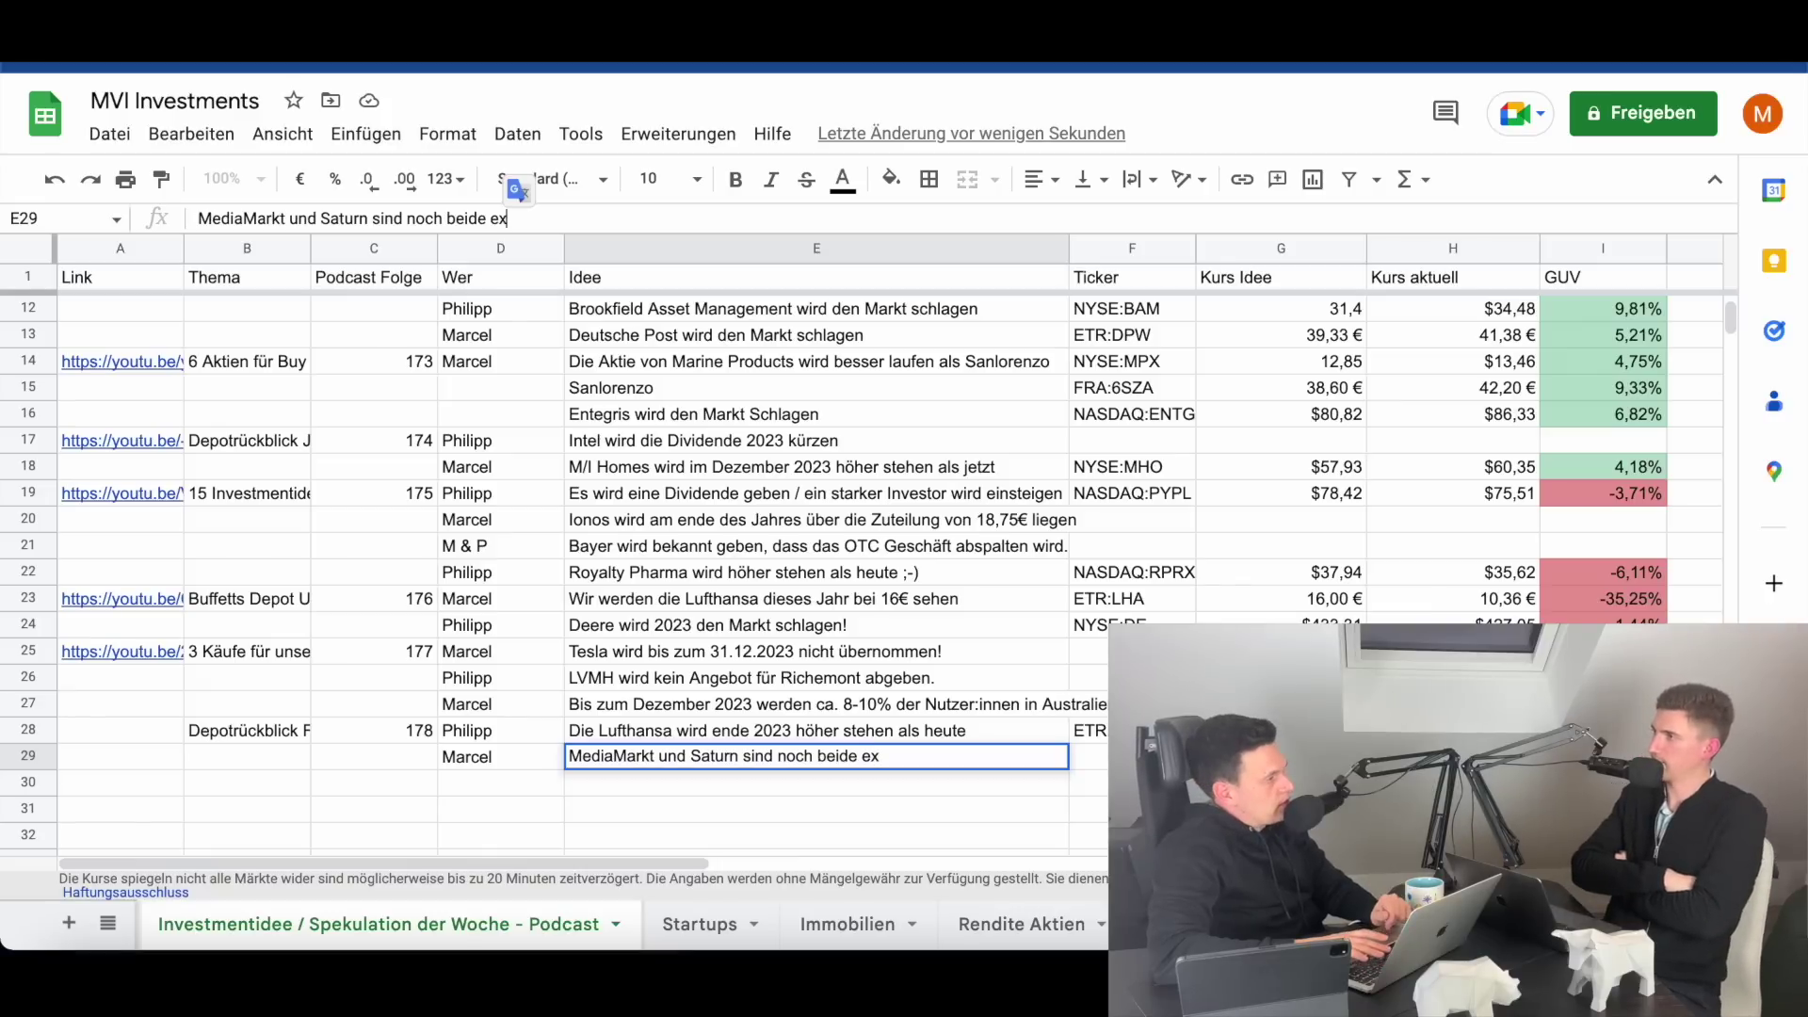
{"action": "type", "text": "istent"}
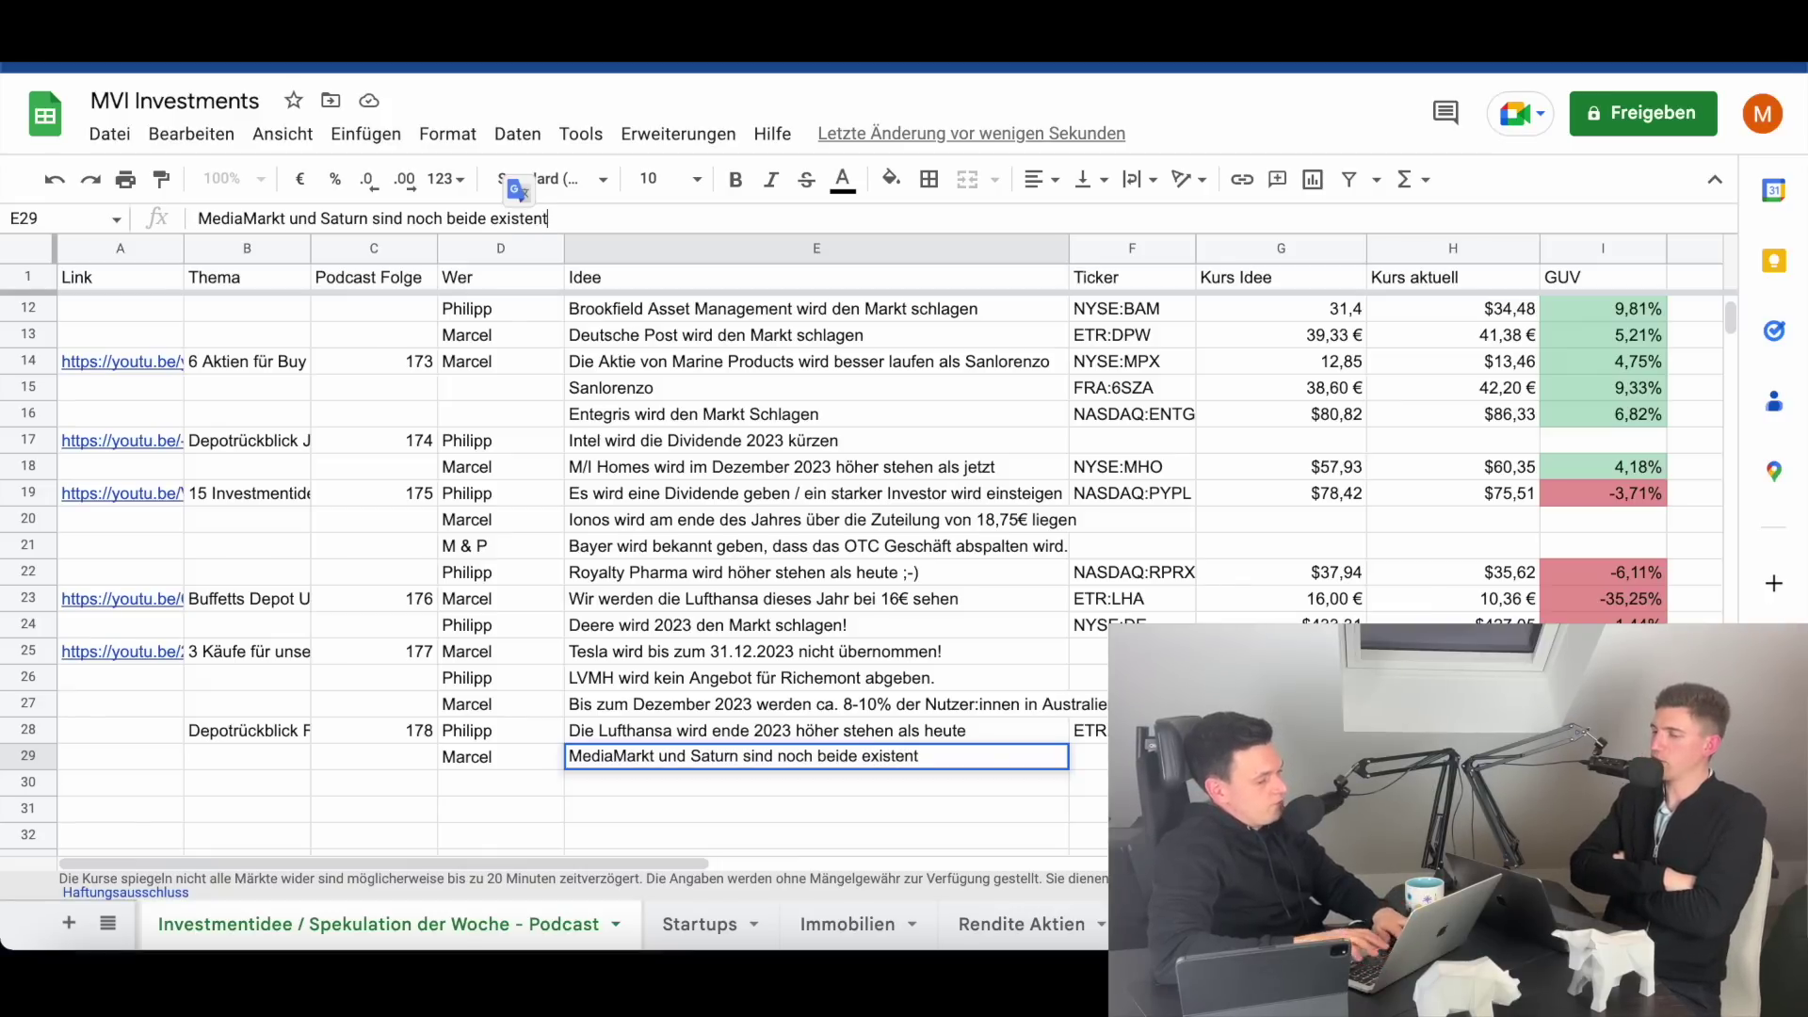
{"action": "key", "text": "Return"}
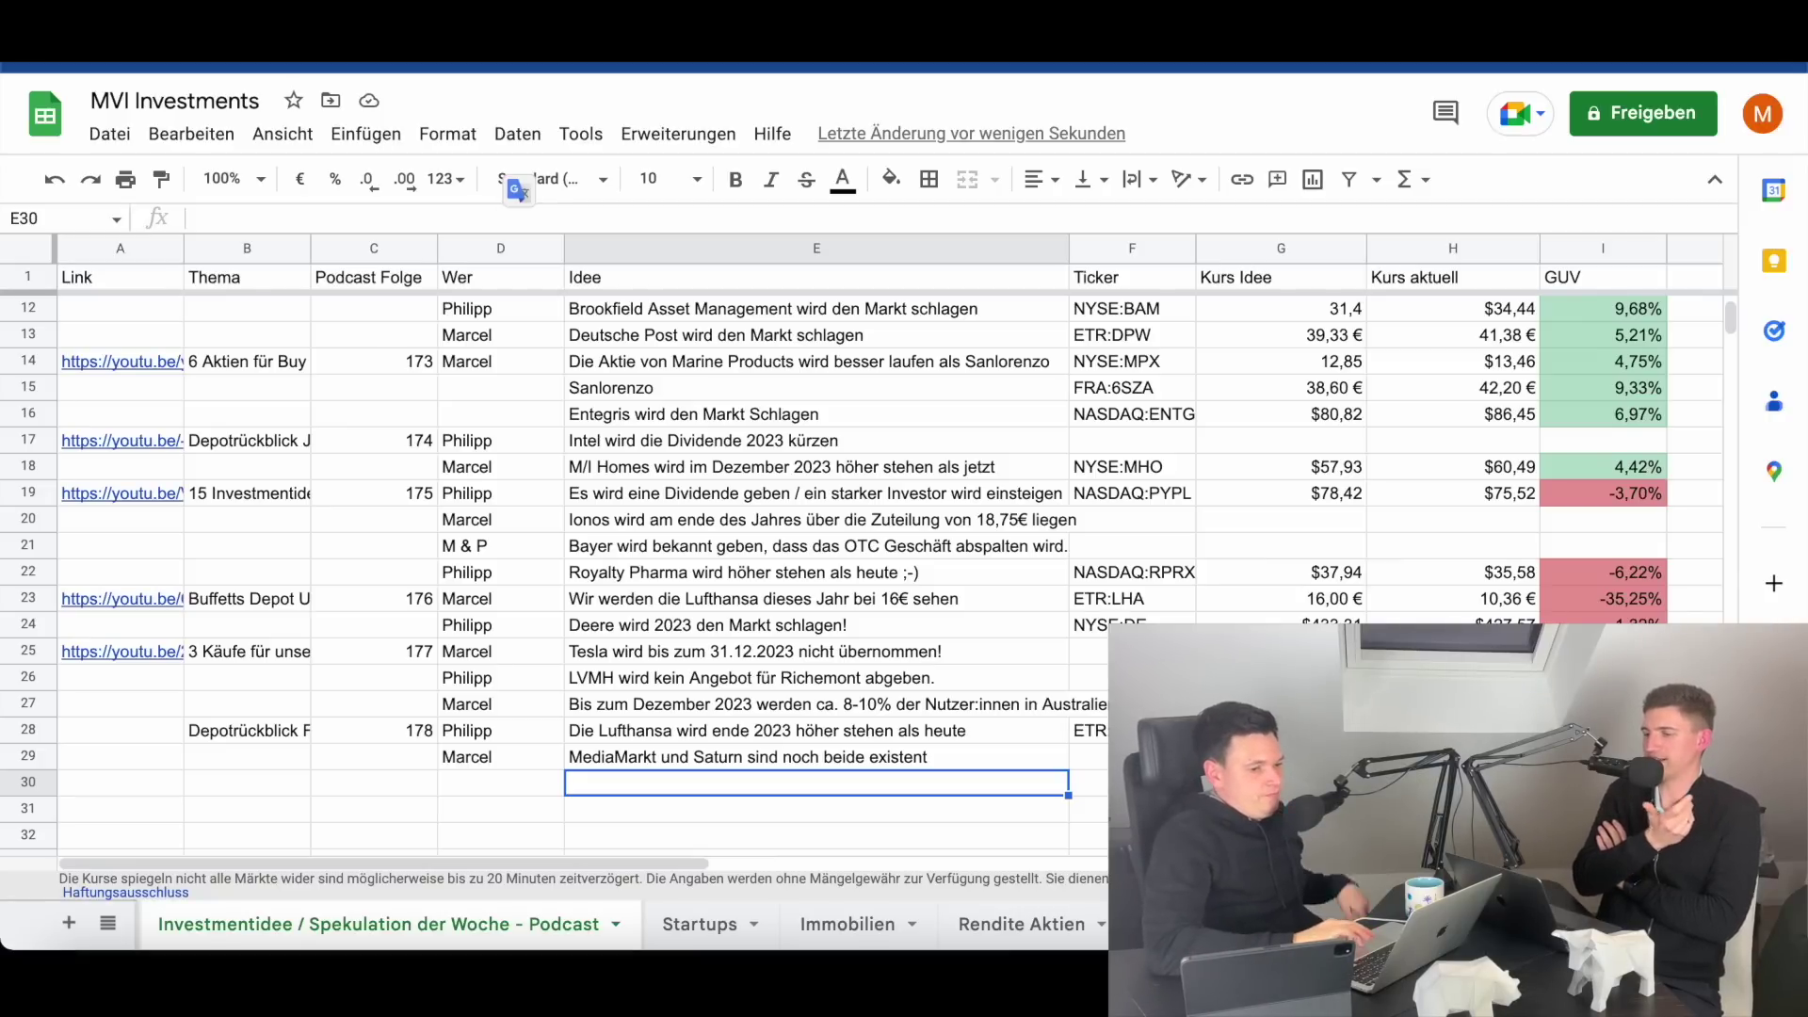
- Open the Trading 212 site in a new browser tab, continue to the trading platform and show the portfolio's baskets
{"action": "key", "text": "ctrl+t"}
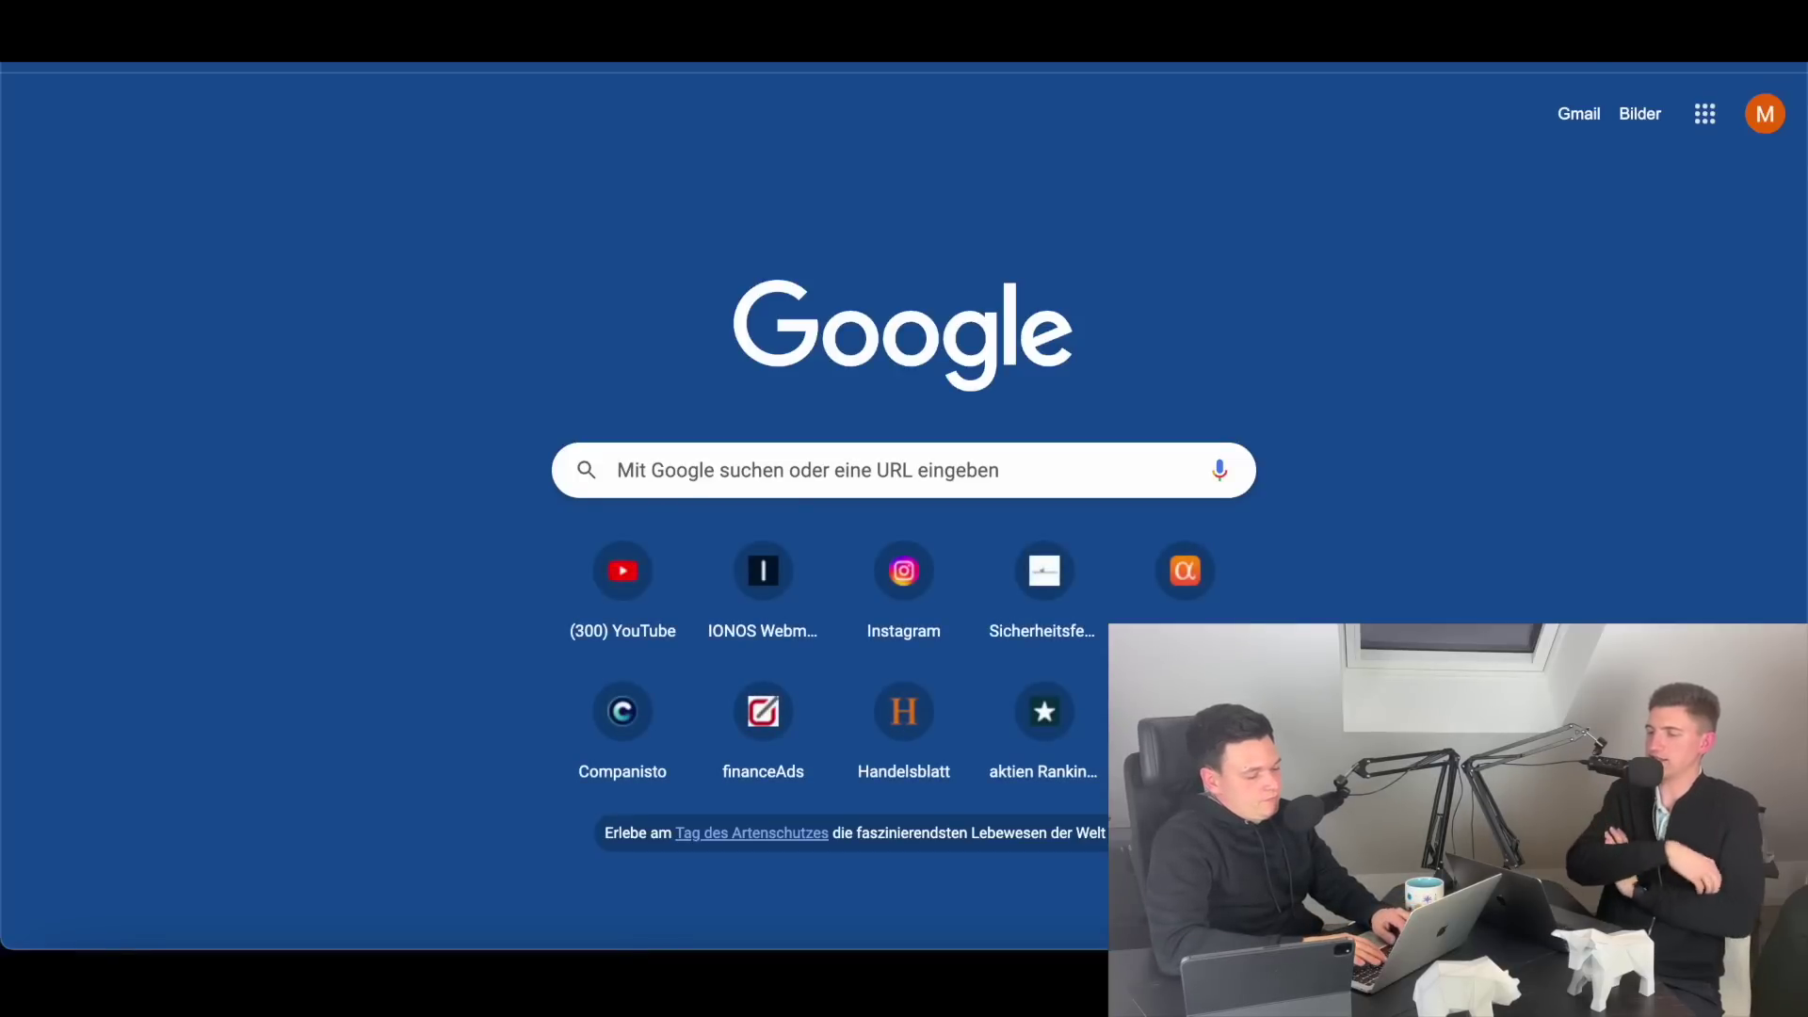
{"action": "type", "text": "trading212"}
{"action": "key", "text": "Return"}
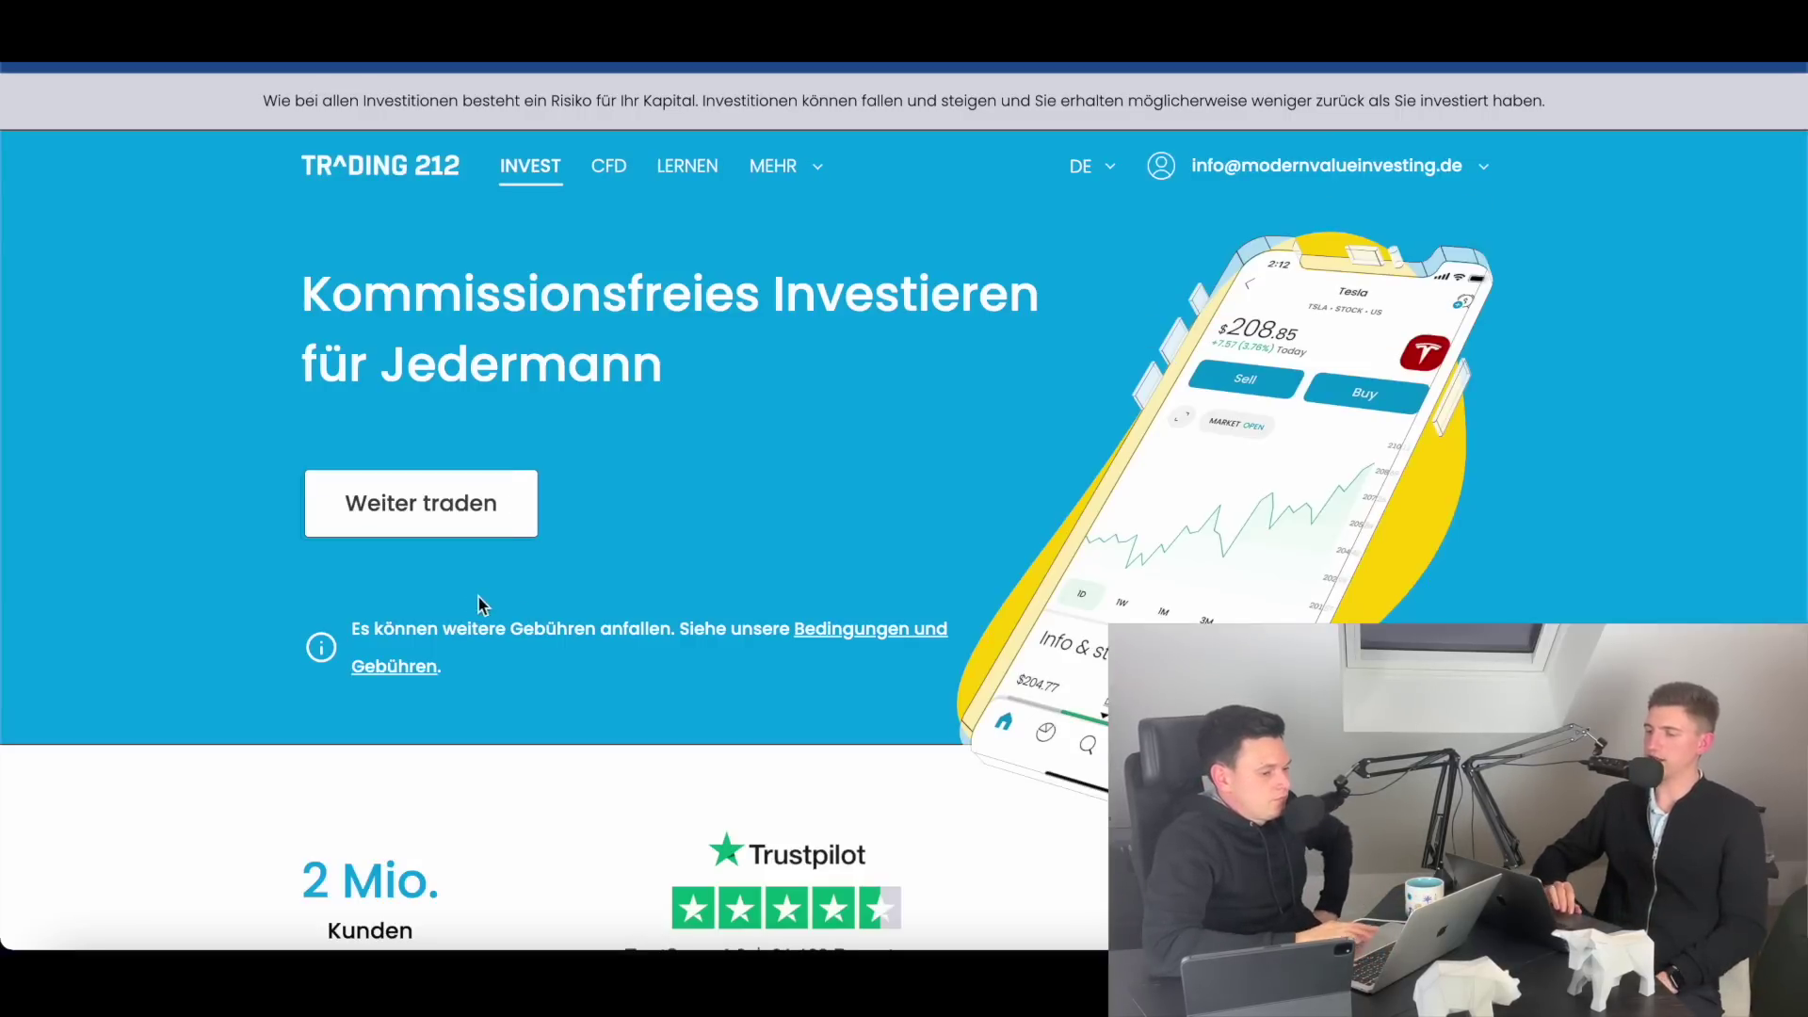
{"action": "left_click", "coordinate": [436, 505]}
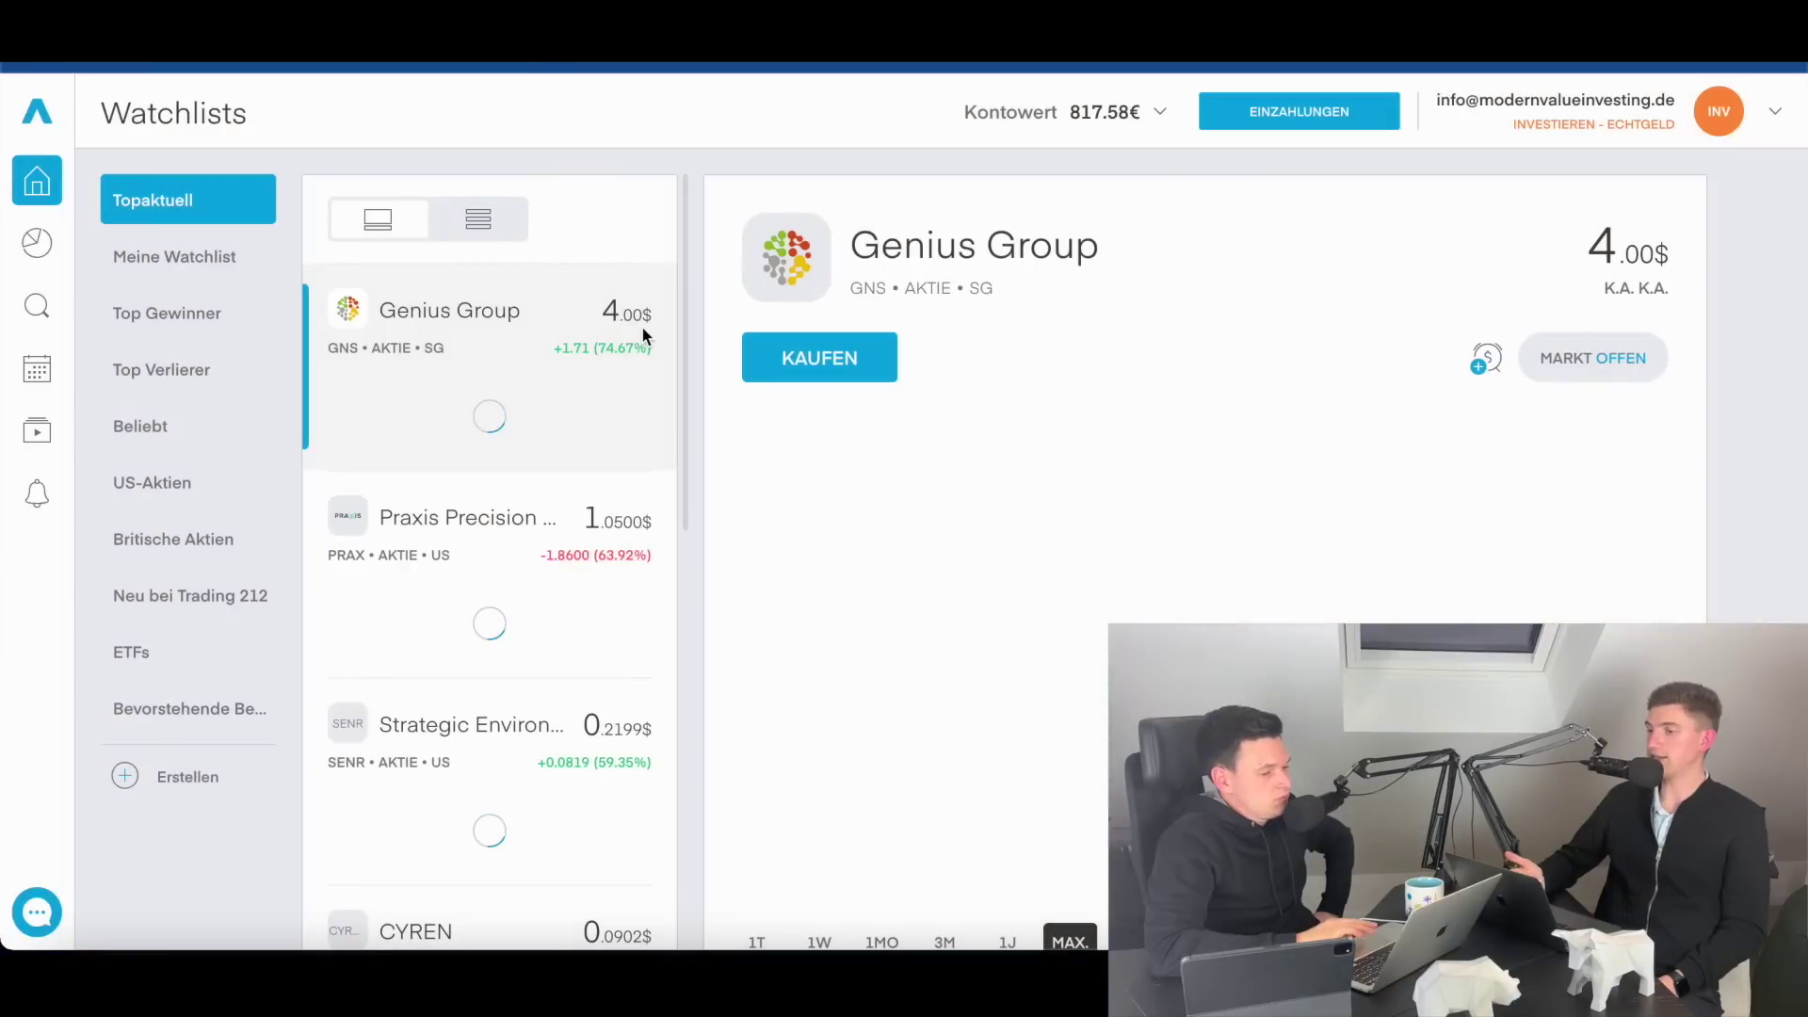
{"action": "left_click", "coordinate": [39, 245]}
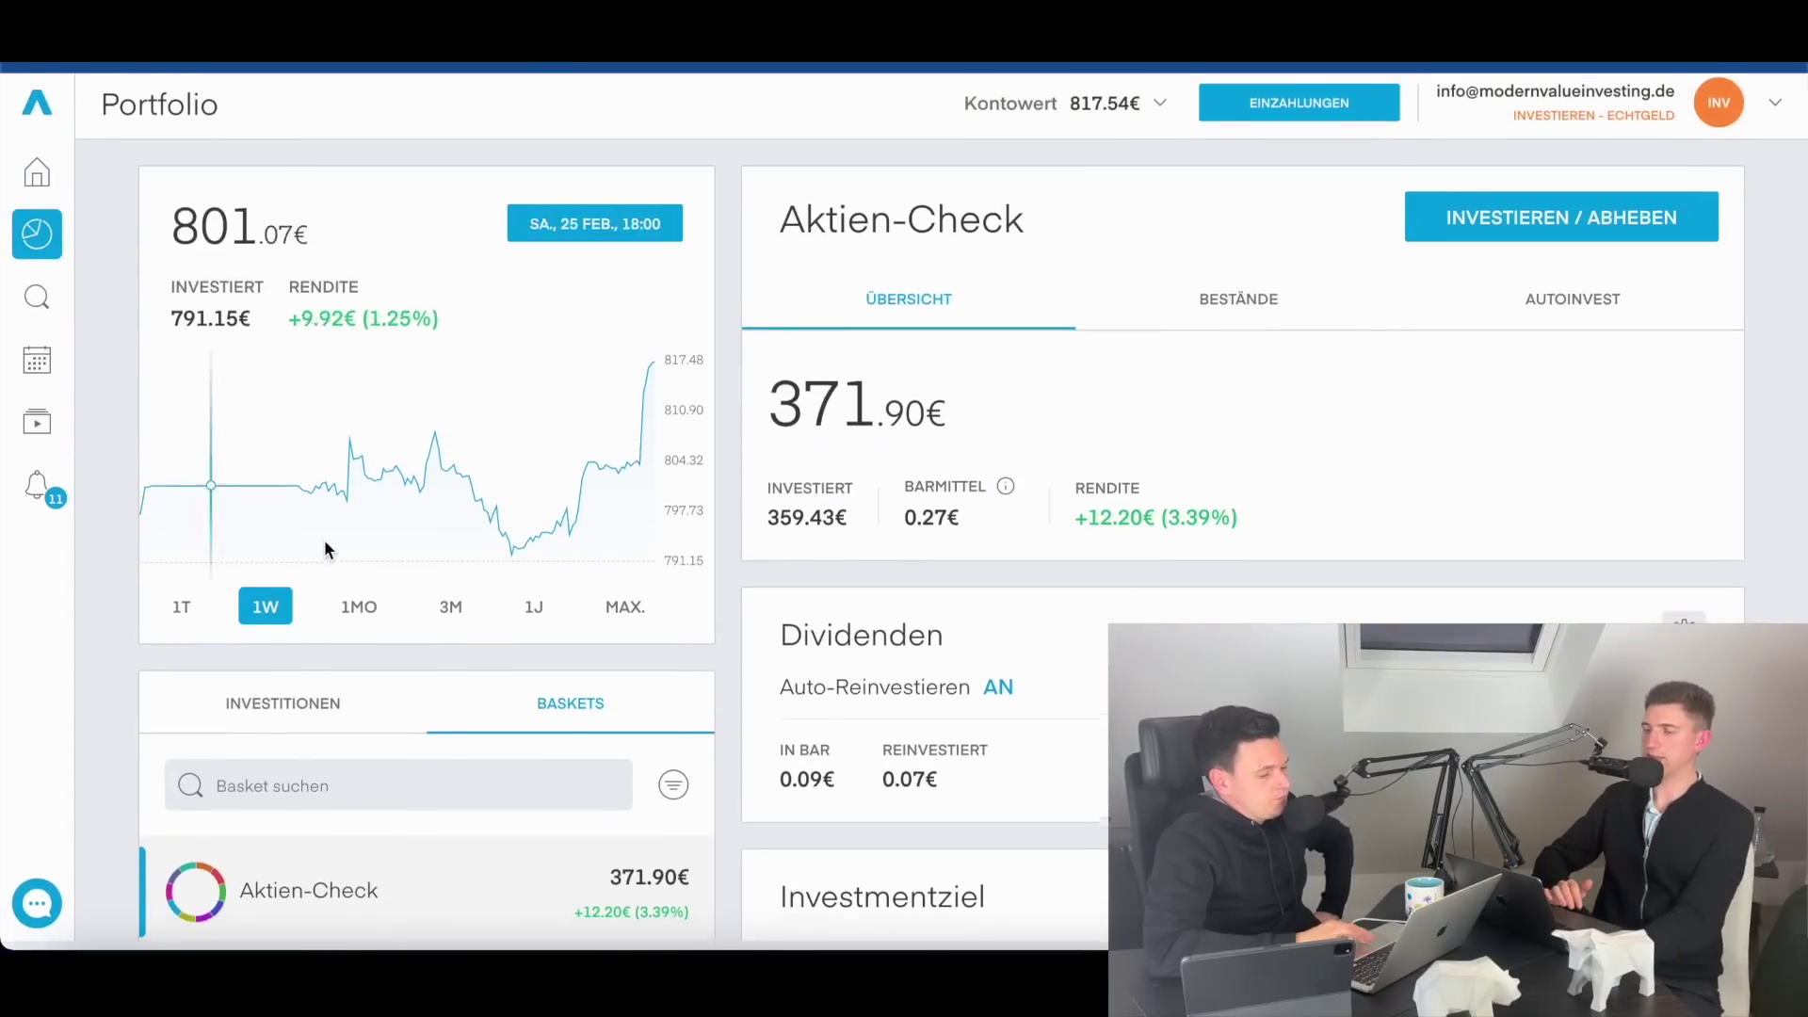
{"action": "scroll", "coordinate": [323, 544], "scroll_direction": "down", "scroll_amount": 5}
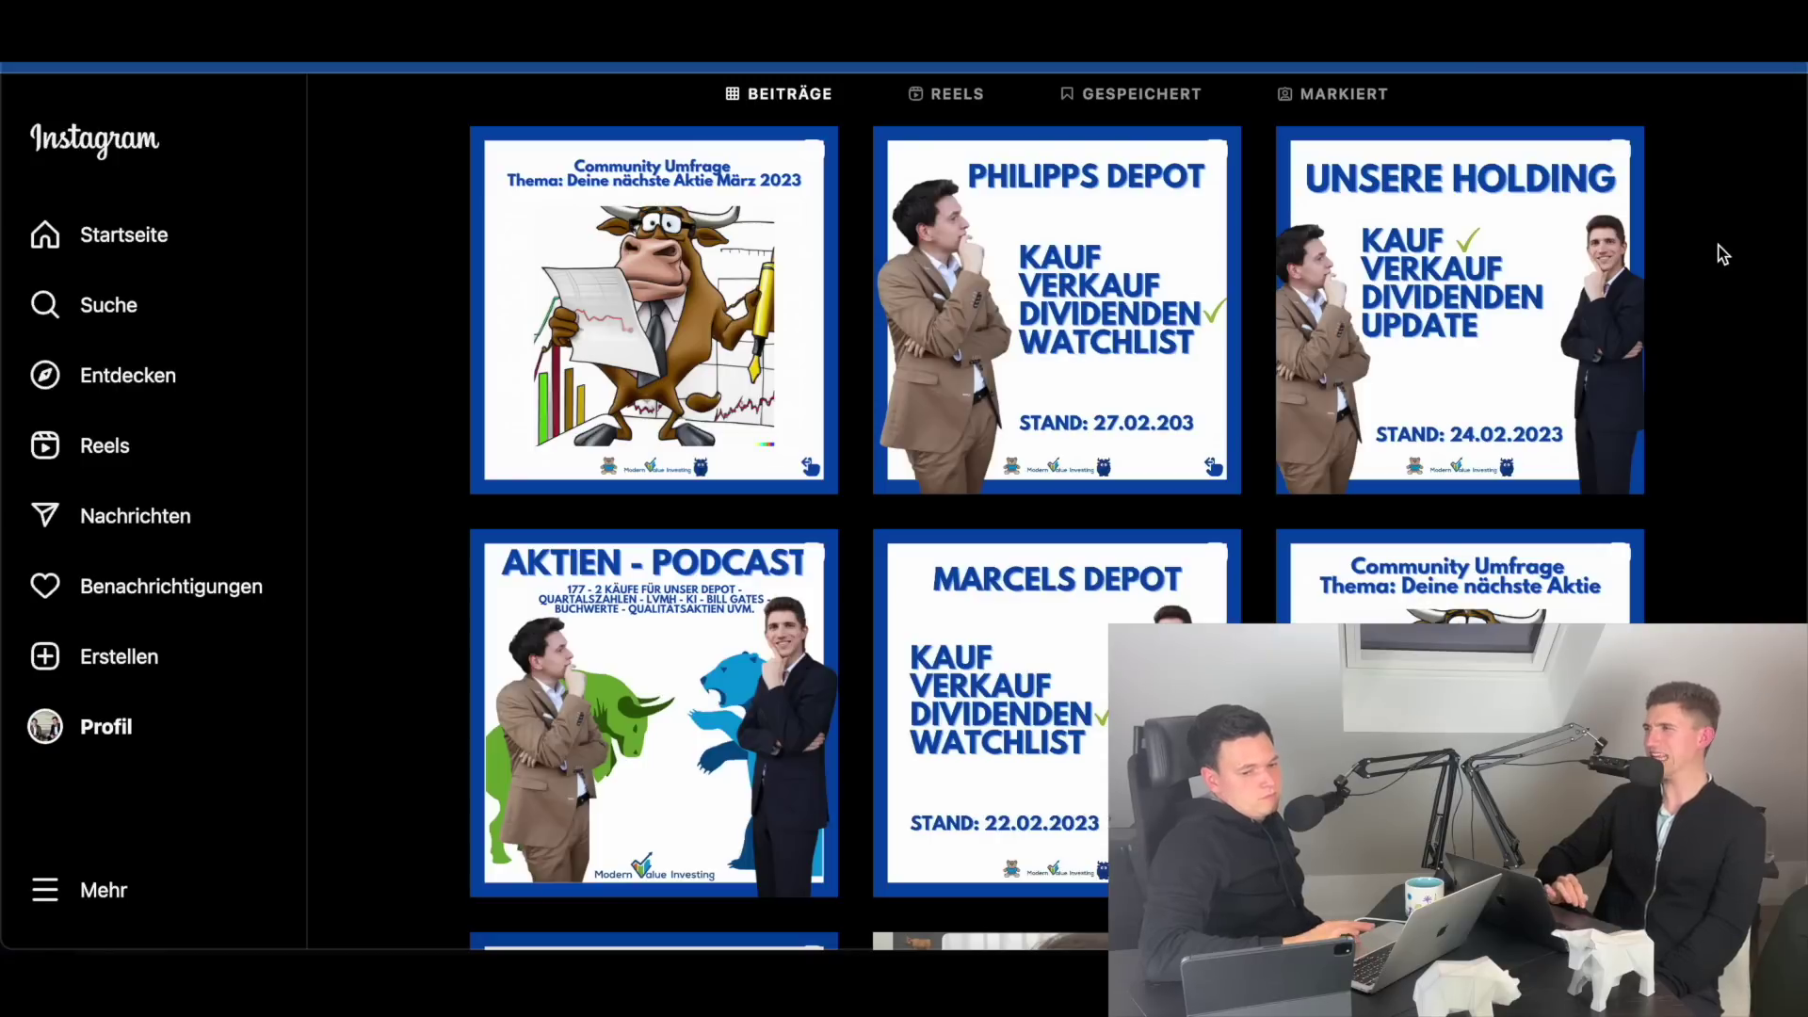
{"action": "scroll", "coordinate": [1724, 254], "scroll_direction": "up", "scroll_amount": 2}
{"action": "scroll", "coordinate": [1724, 254], "scroll_direction": "down", "scroll_amount": 2}
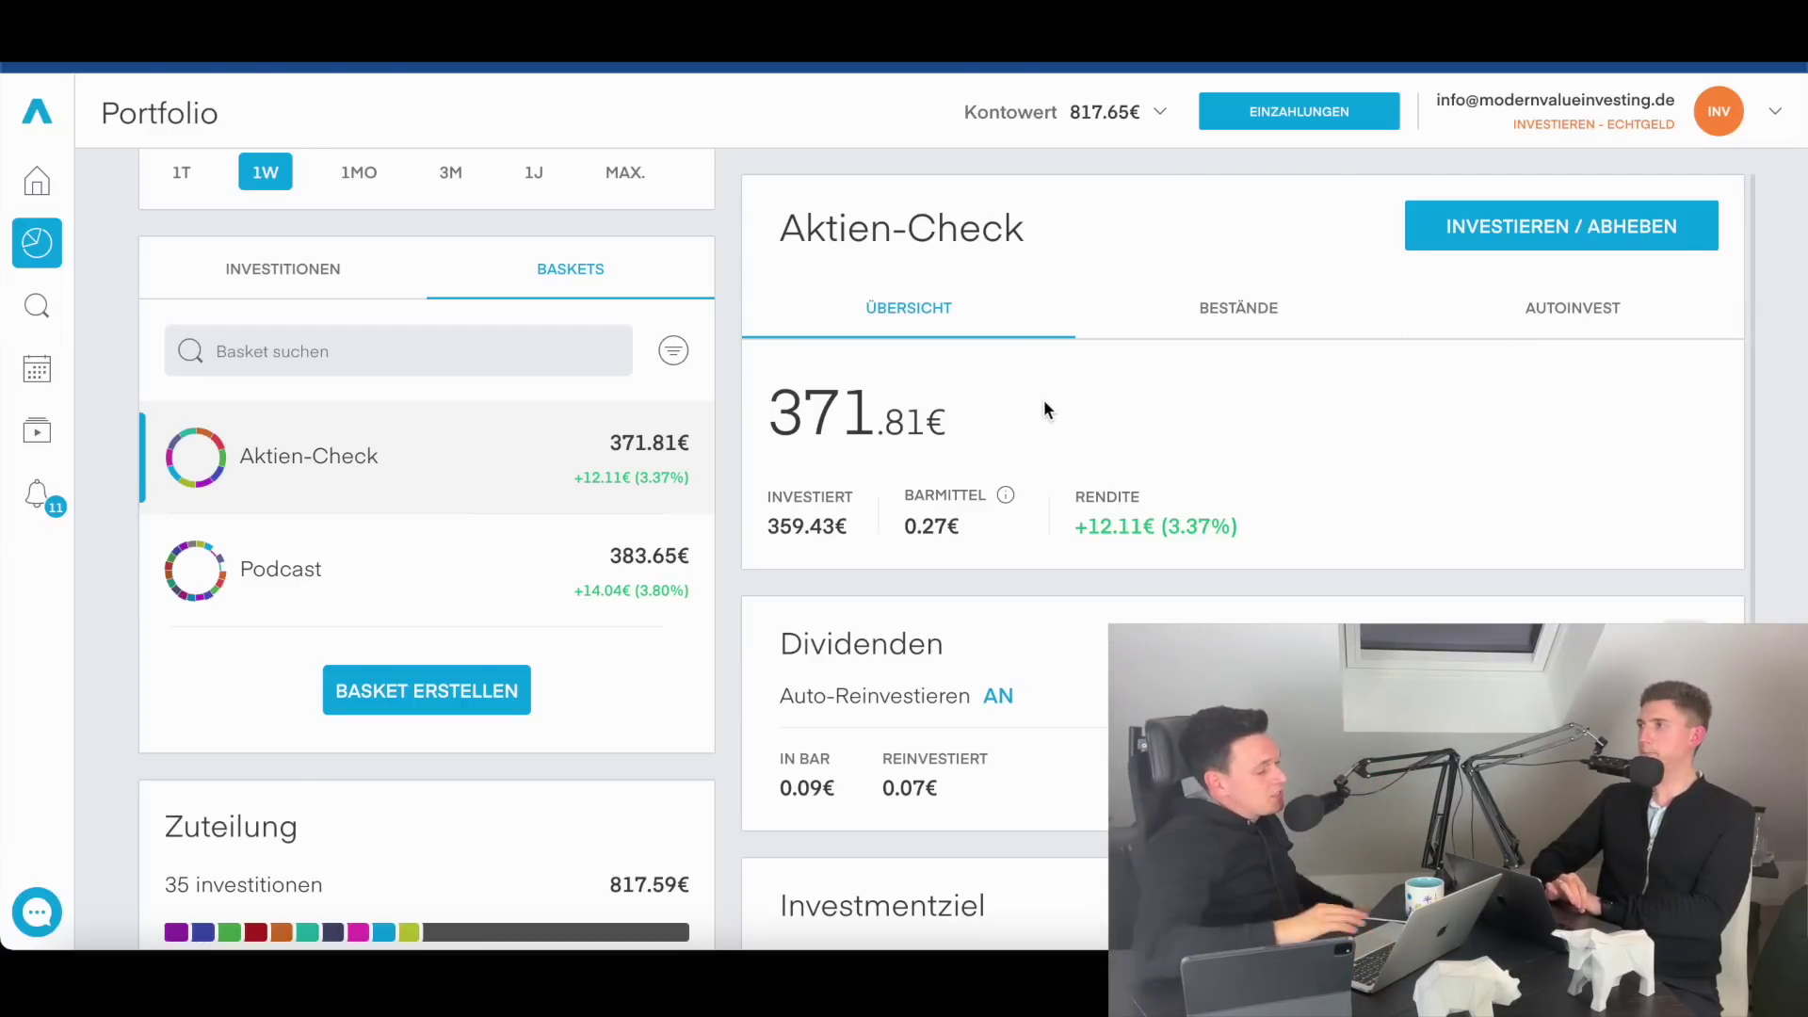
- Open the holdings of the Podcast basket in the Trading 212 portfolio and look through its positions and their returns
{"action": "left_click", "coordinate": [403, 587]}
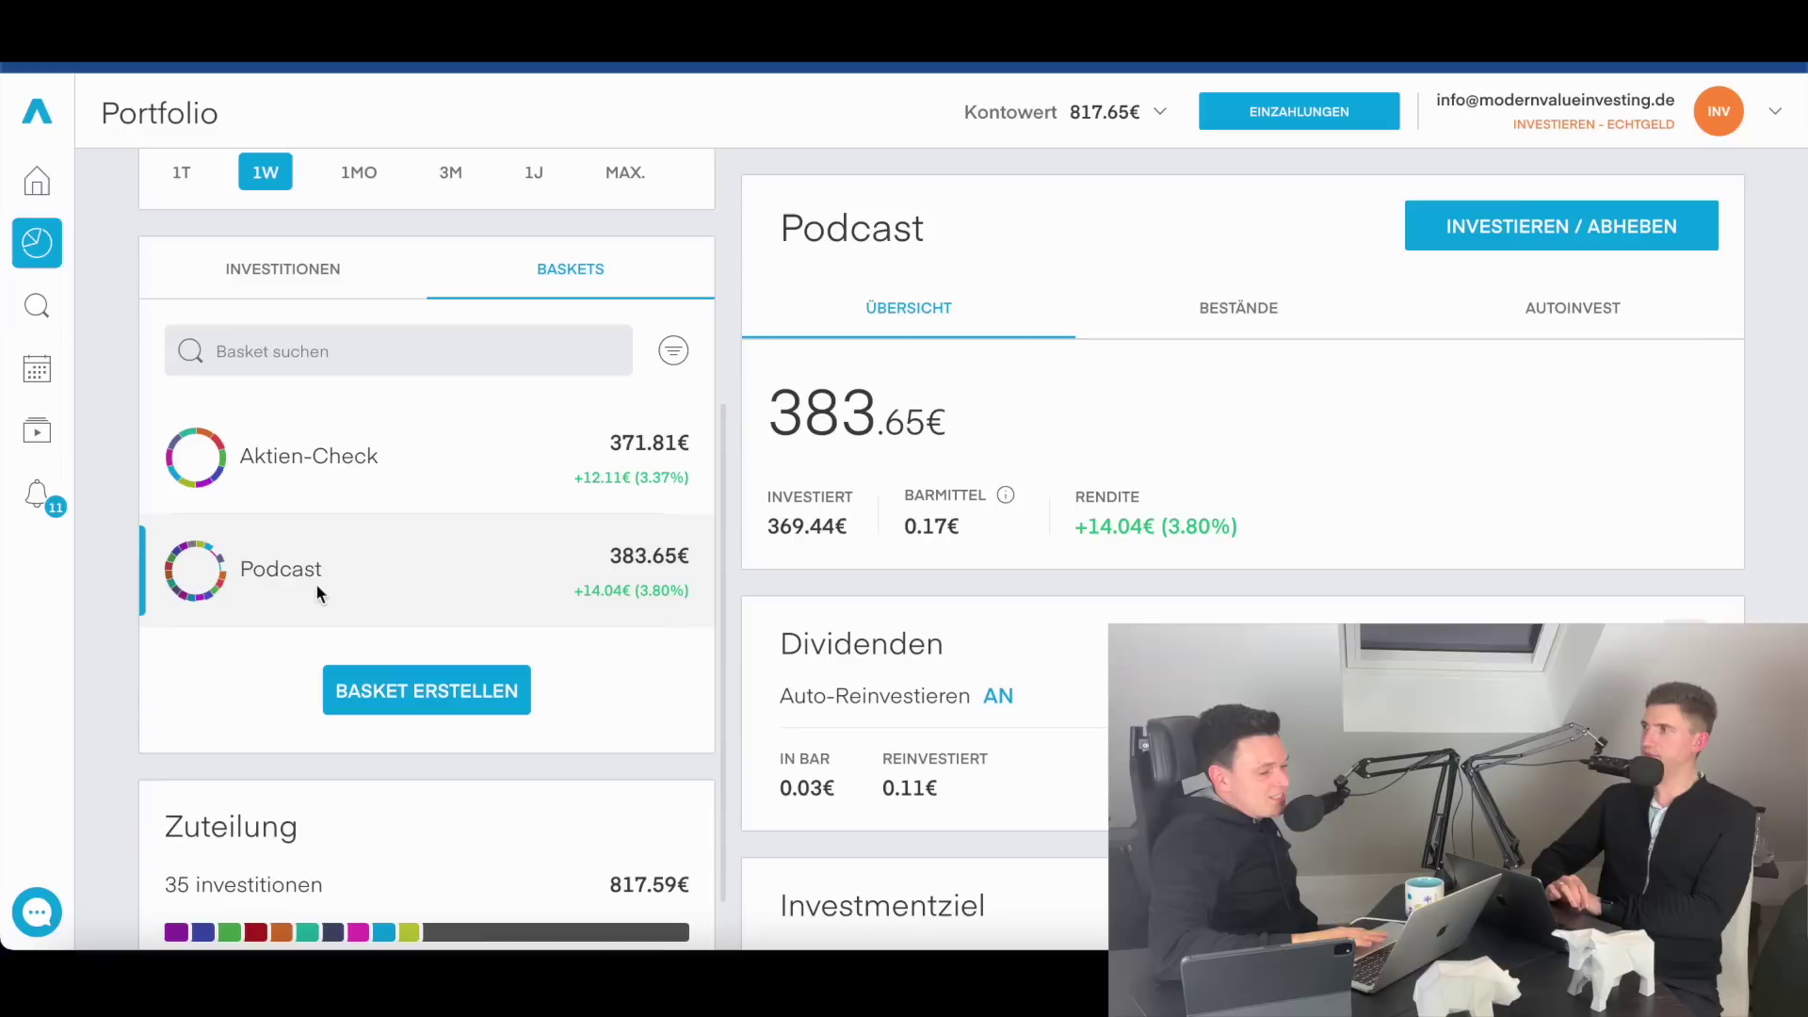
{"action": "left_click", "coordinate": [1217, 318]}
{"action": "scroll", "coordinate": [1218, 579], "scroll_direction": "down", "scroll_amount": 5}
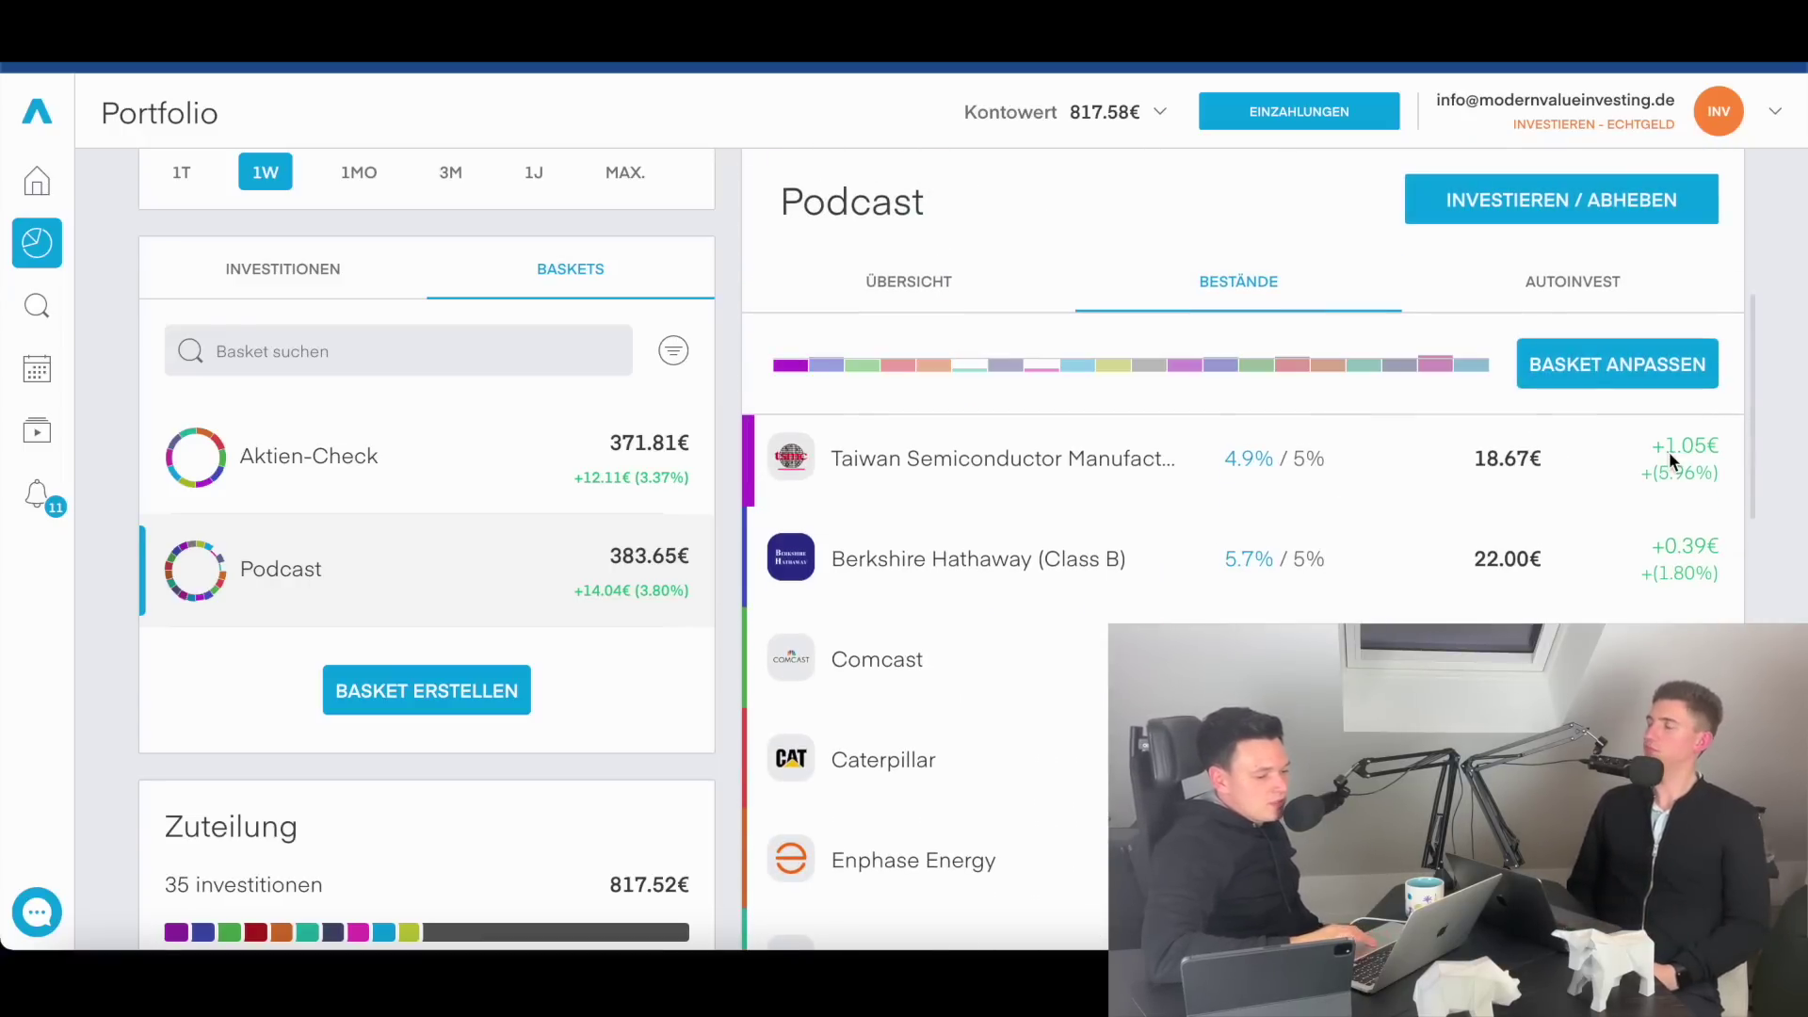
{"action": "scroll", "coordinate": [1669, 451], "scroll_direction": "up", "scroll_amount": 2}
{"action": "scroll", "coordinate": [1671, 534], "scroll_direction": "down", "scroll_amount": 3}
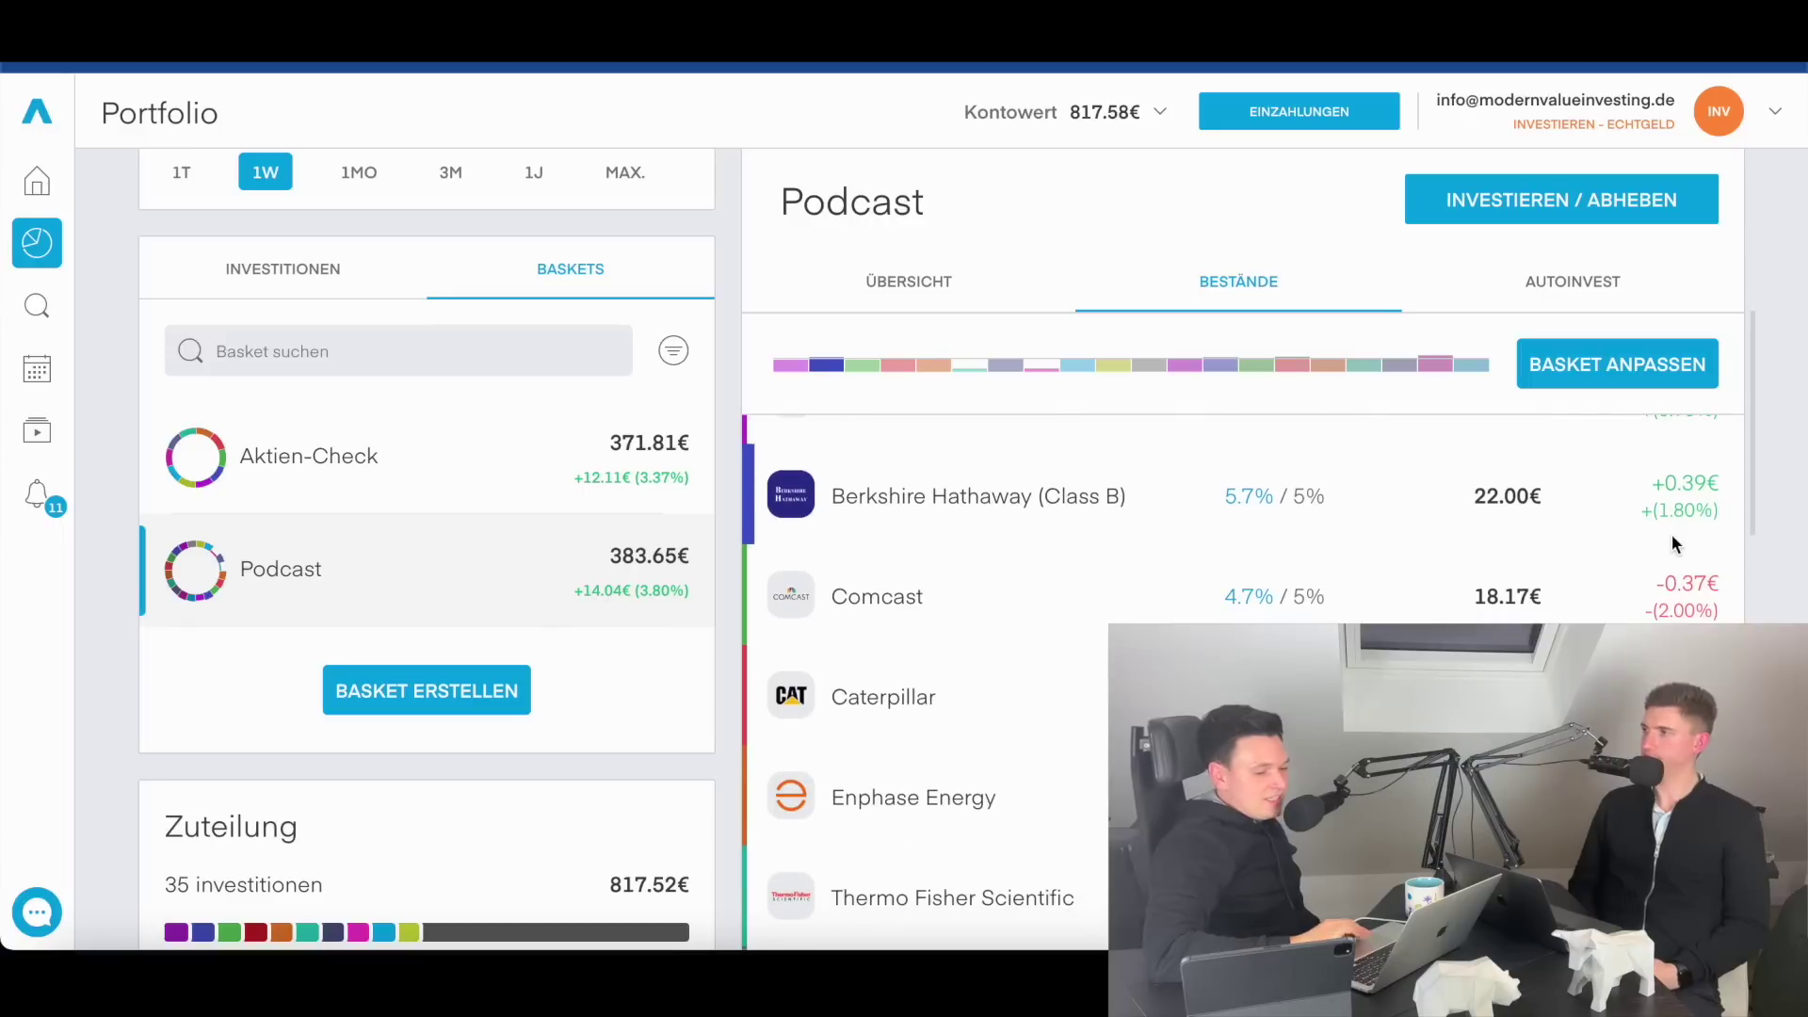
{"action": "scroll", "coordinate": [1670, 534], "scroll_direction": "down", "scroll_amount": 10}
{"action": "scroll", "coordinate": [1671, 533], "scroll_direction": "down", "scroll_amount": 3}
{"action": "scroll", "coordinate": [1671, 534], "scroll_direction": "up", "scroll_amount": 1}
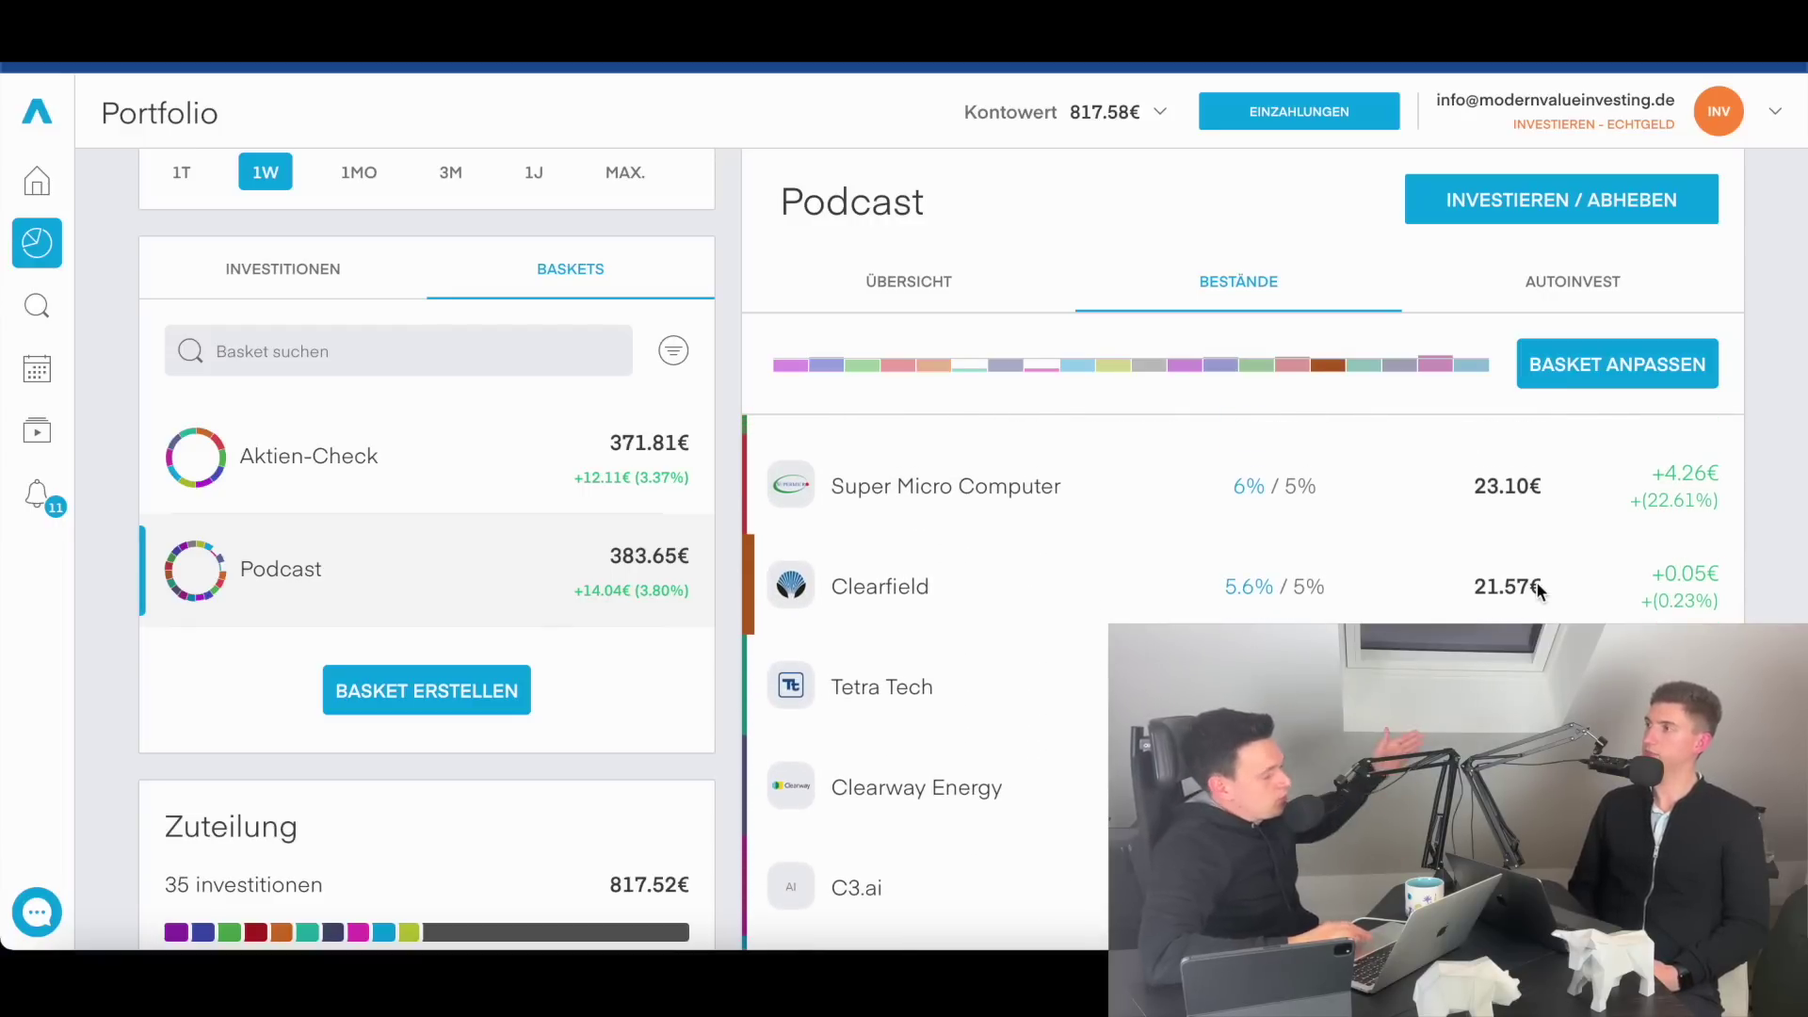
{"action": "scroll", "coordinate": [1538, 588], "scroll_direction": "down", "scroll_amount": 3}
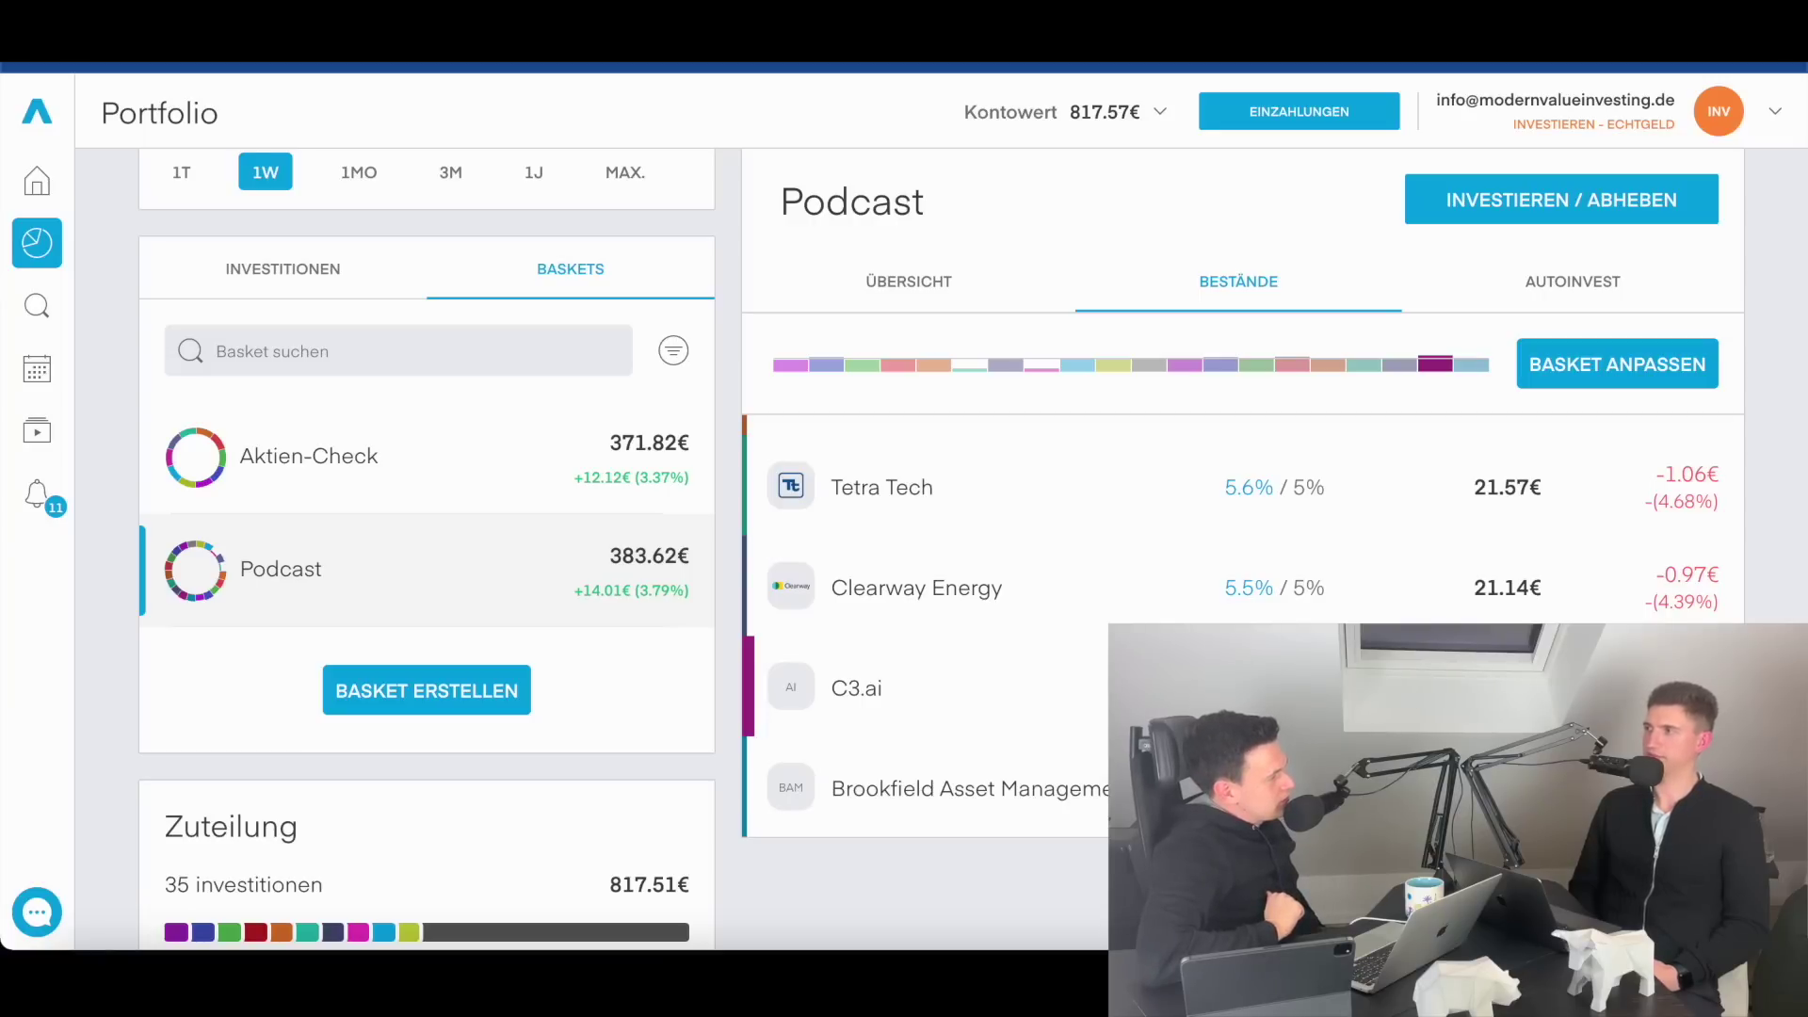
{"action": "scroll", "coordinate": [942, 660], "scroll_direction": "up", "scroll_amount": 4}
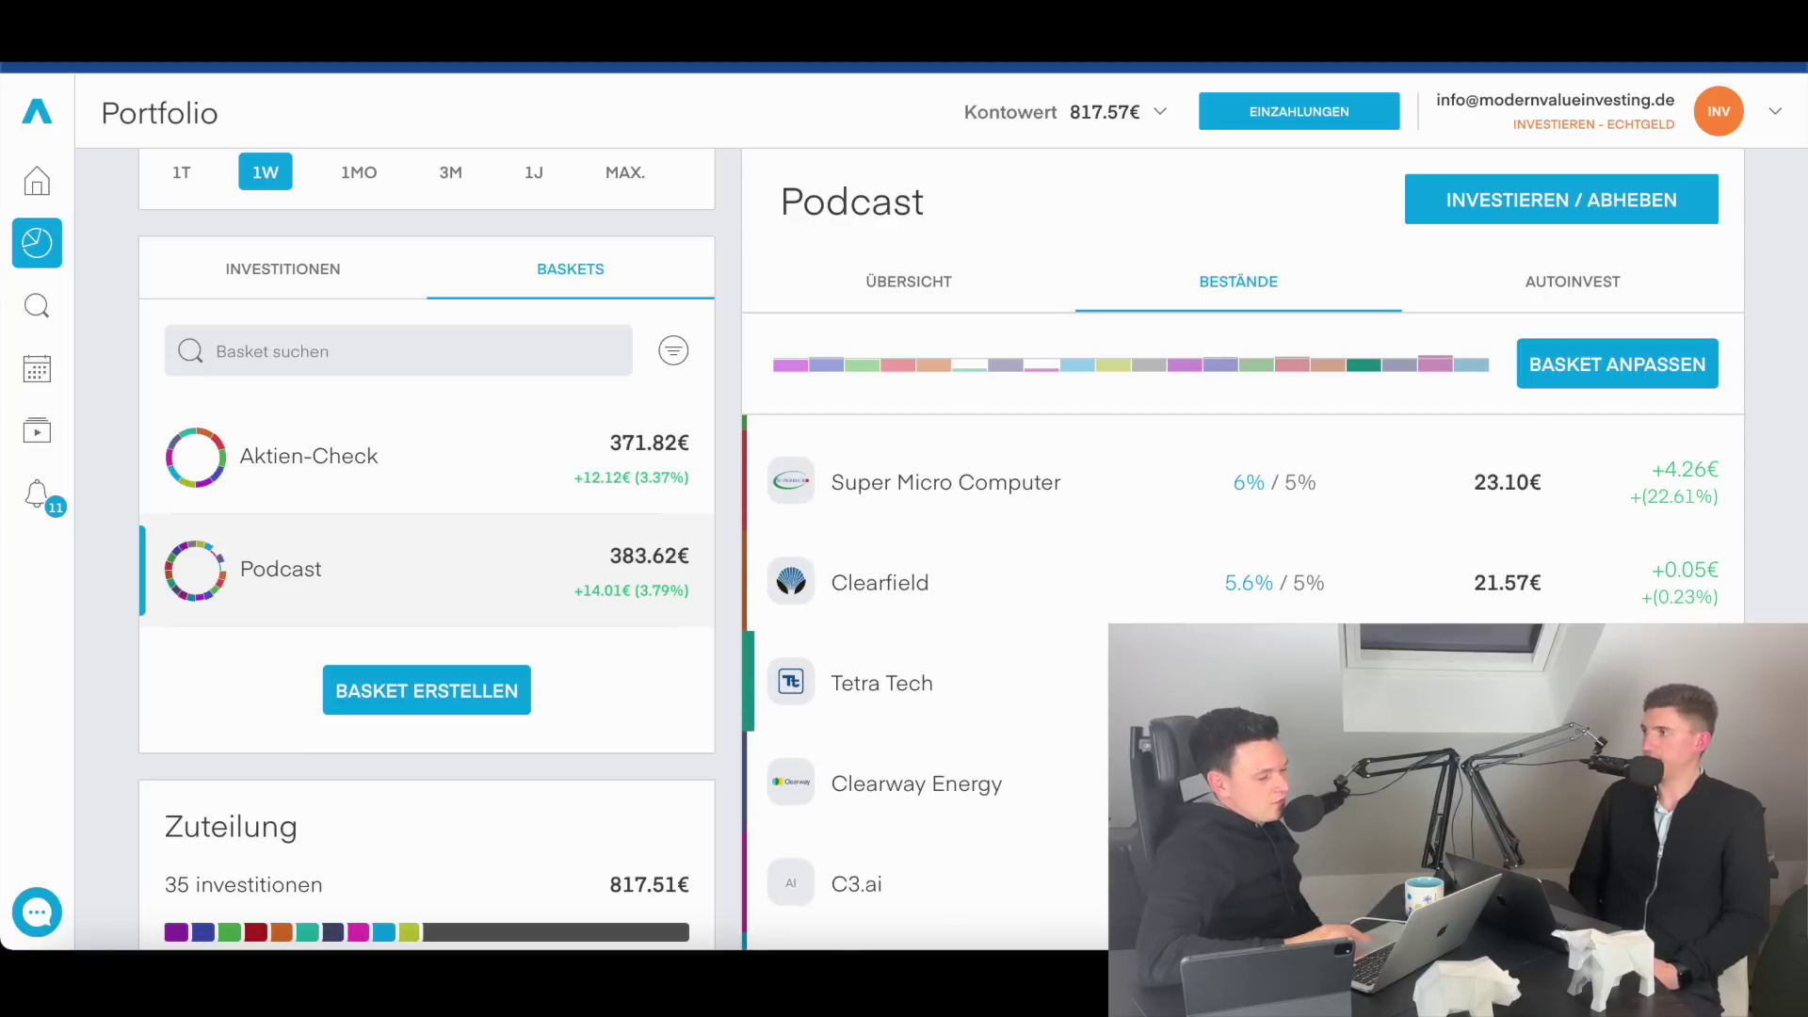
{"action": "scroll", "coordinate": [942, 660], "scroll_direction": "up", "scroll_amount": 6}
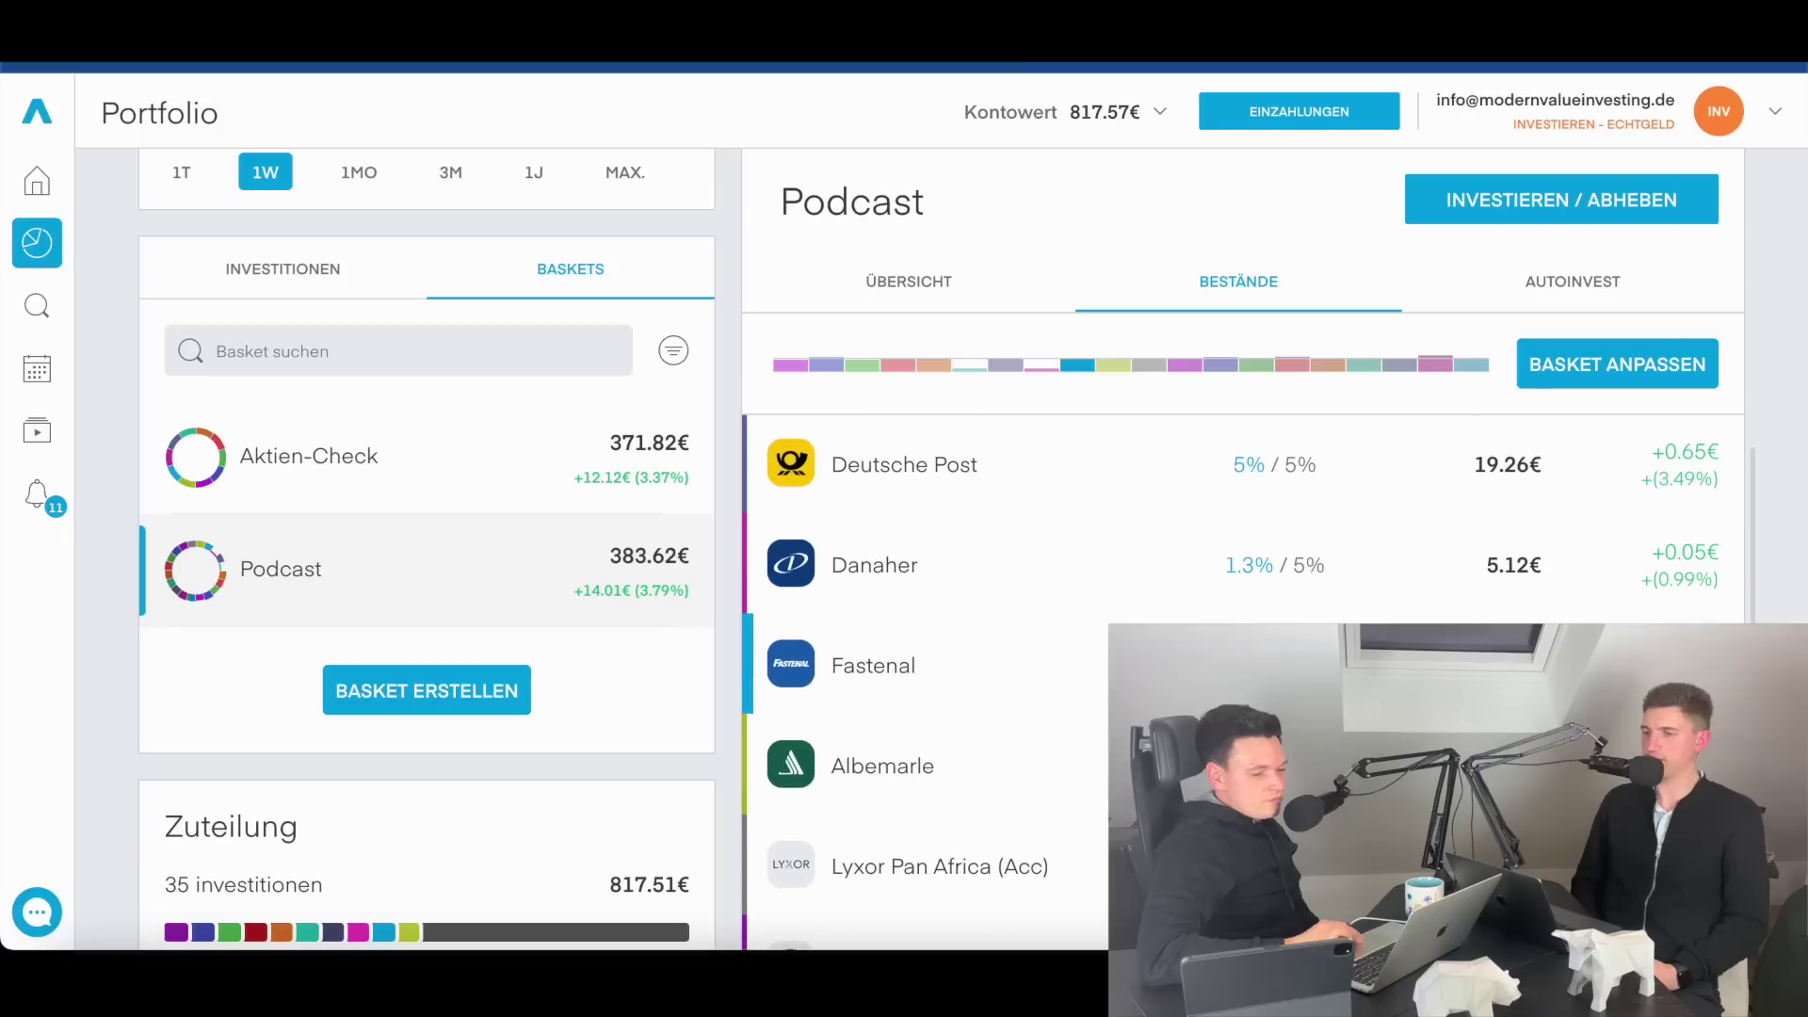
{"action": "scroll", "coordinate": [942, 659], "scroll_direction": "down", "scroll_amount": 3}
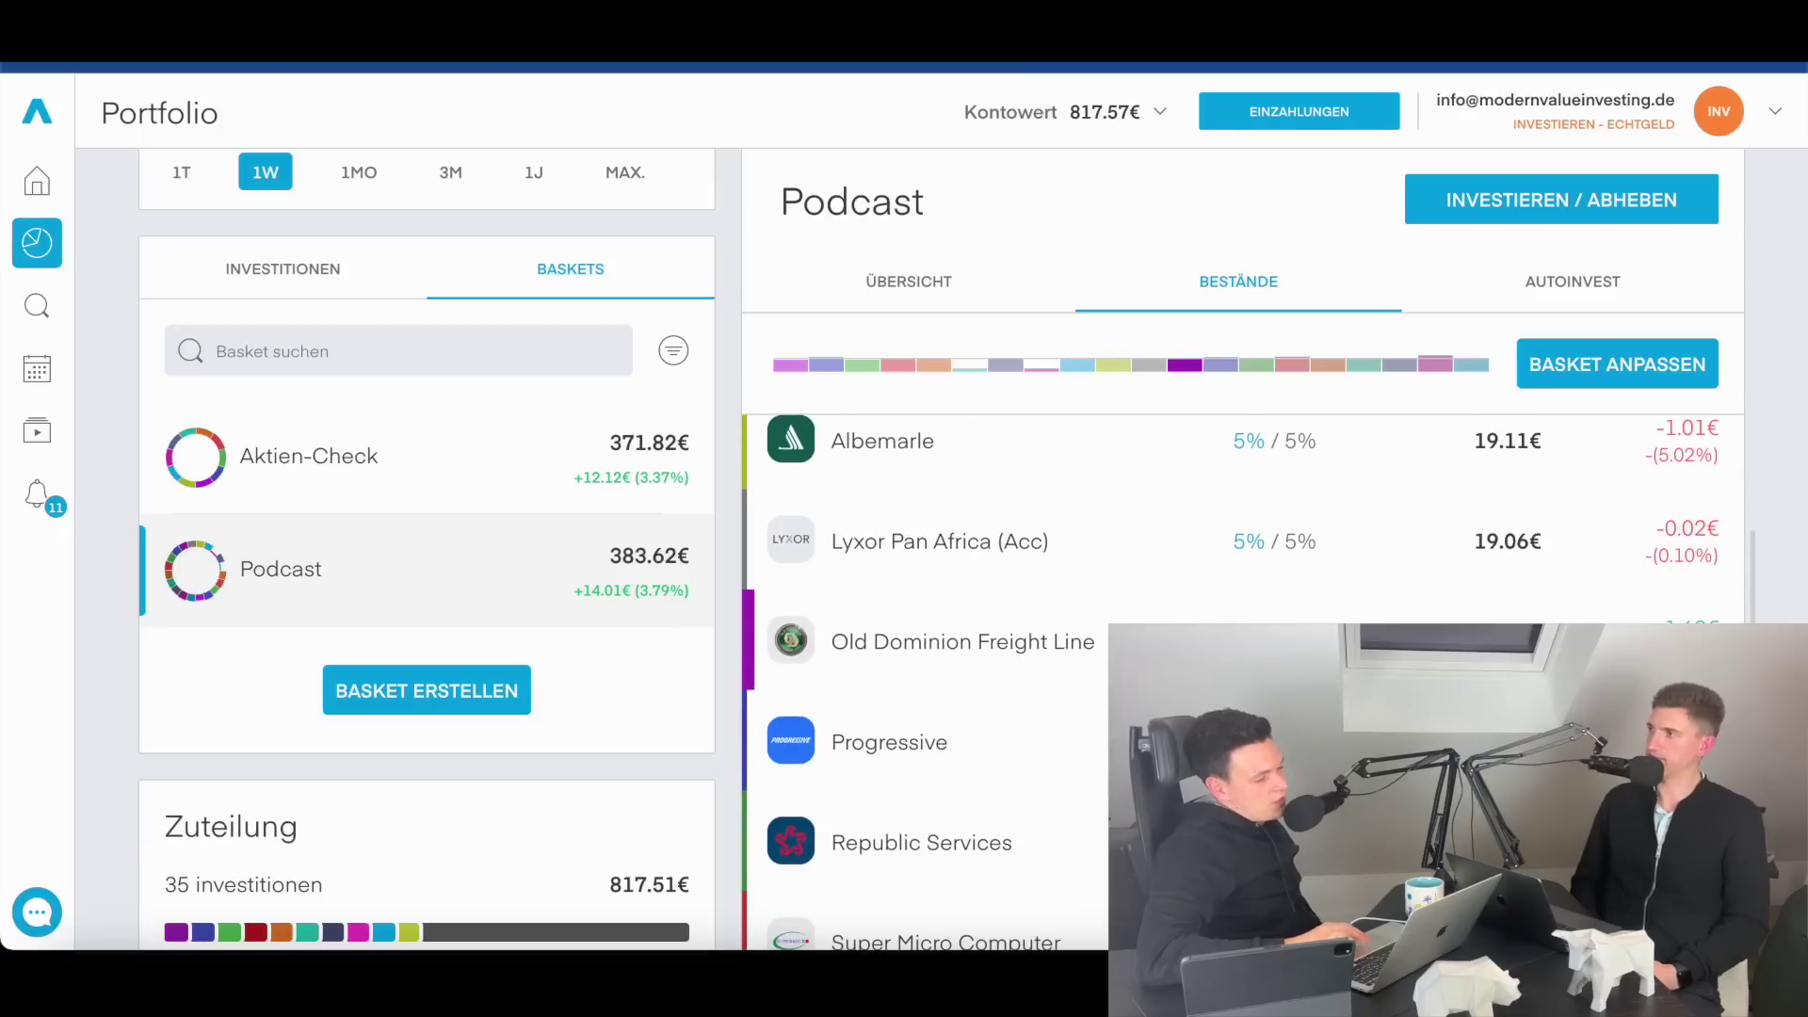
{"action": "scroll", "coordinate": [942, 565], "scroll_direction": "up", "scroll_amount": 5}
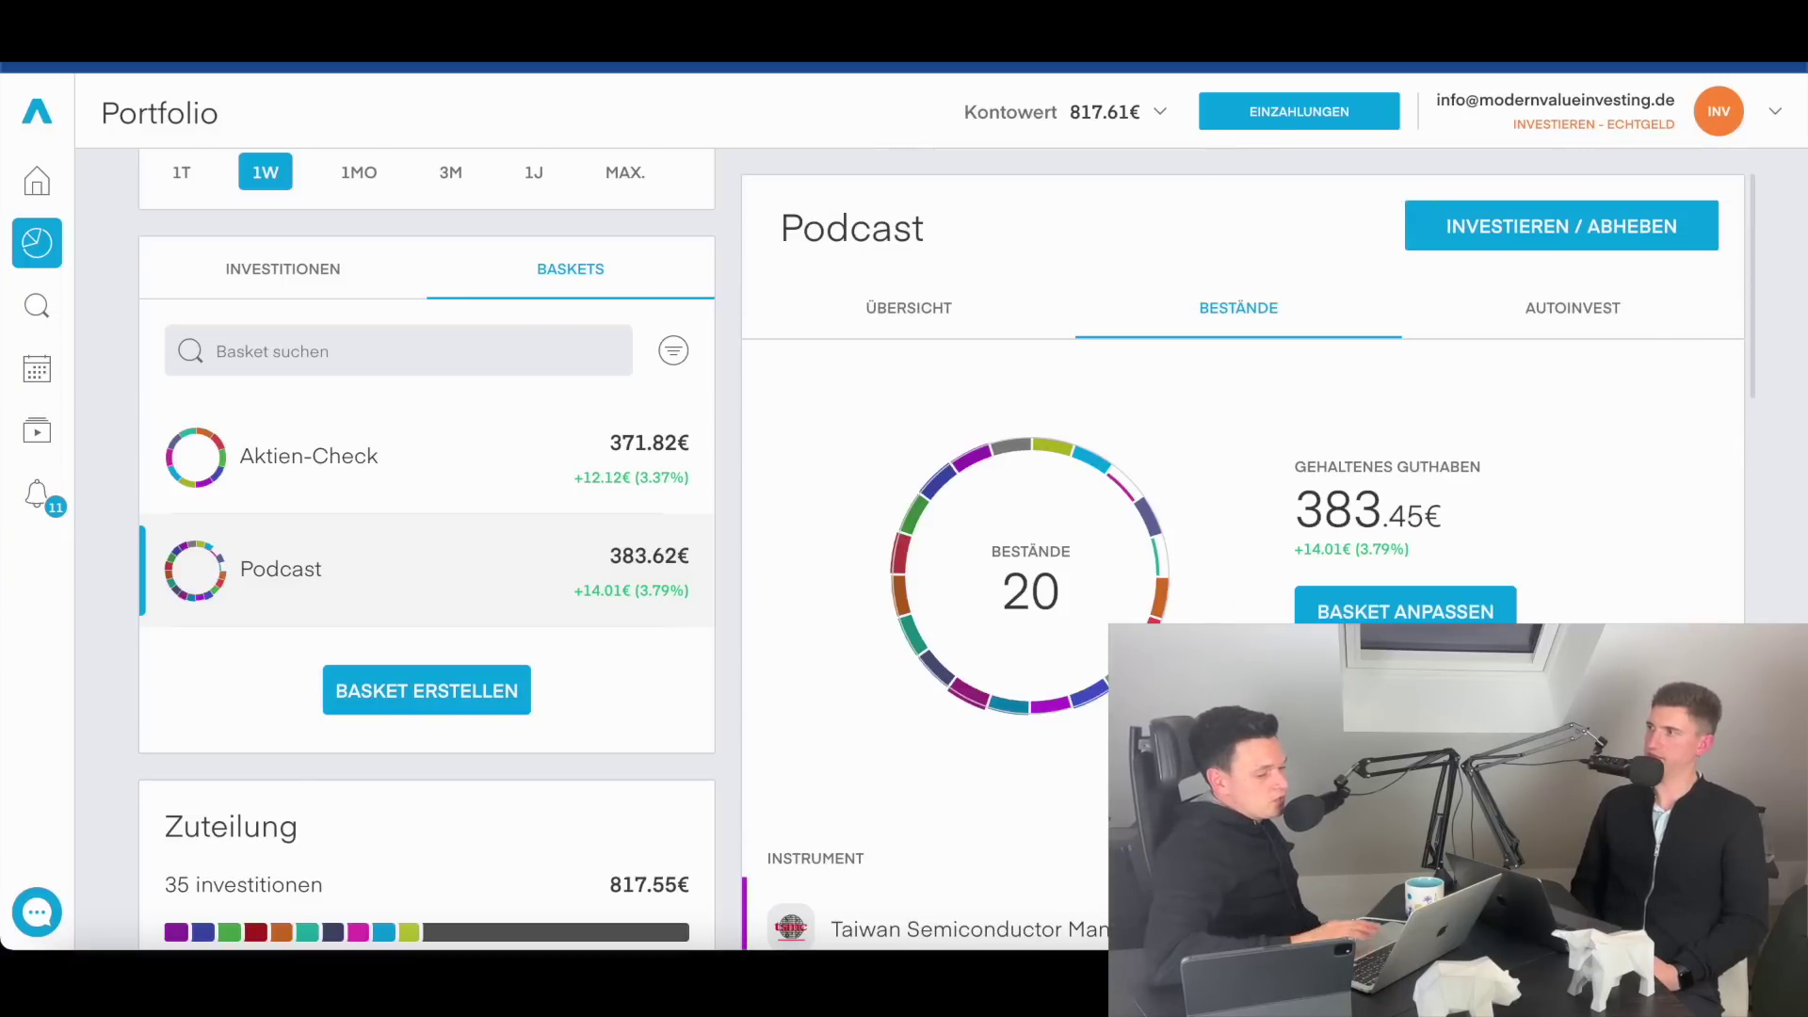
- Start adjusting the Podcast basket and add the Deutsche Lufthansa share (LHA) listed on Deutsche Börse Xetra
{"action": "left_click", "coordinate": [1357, 615]}
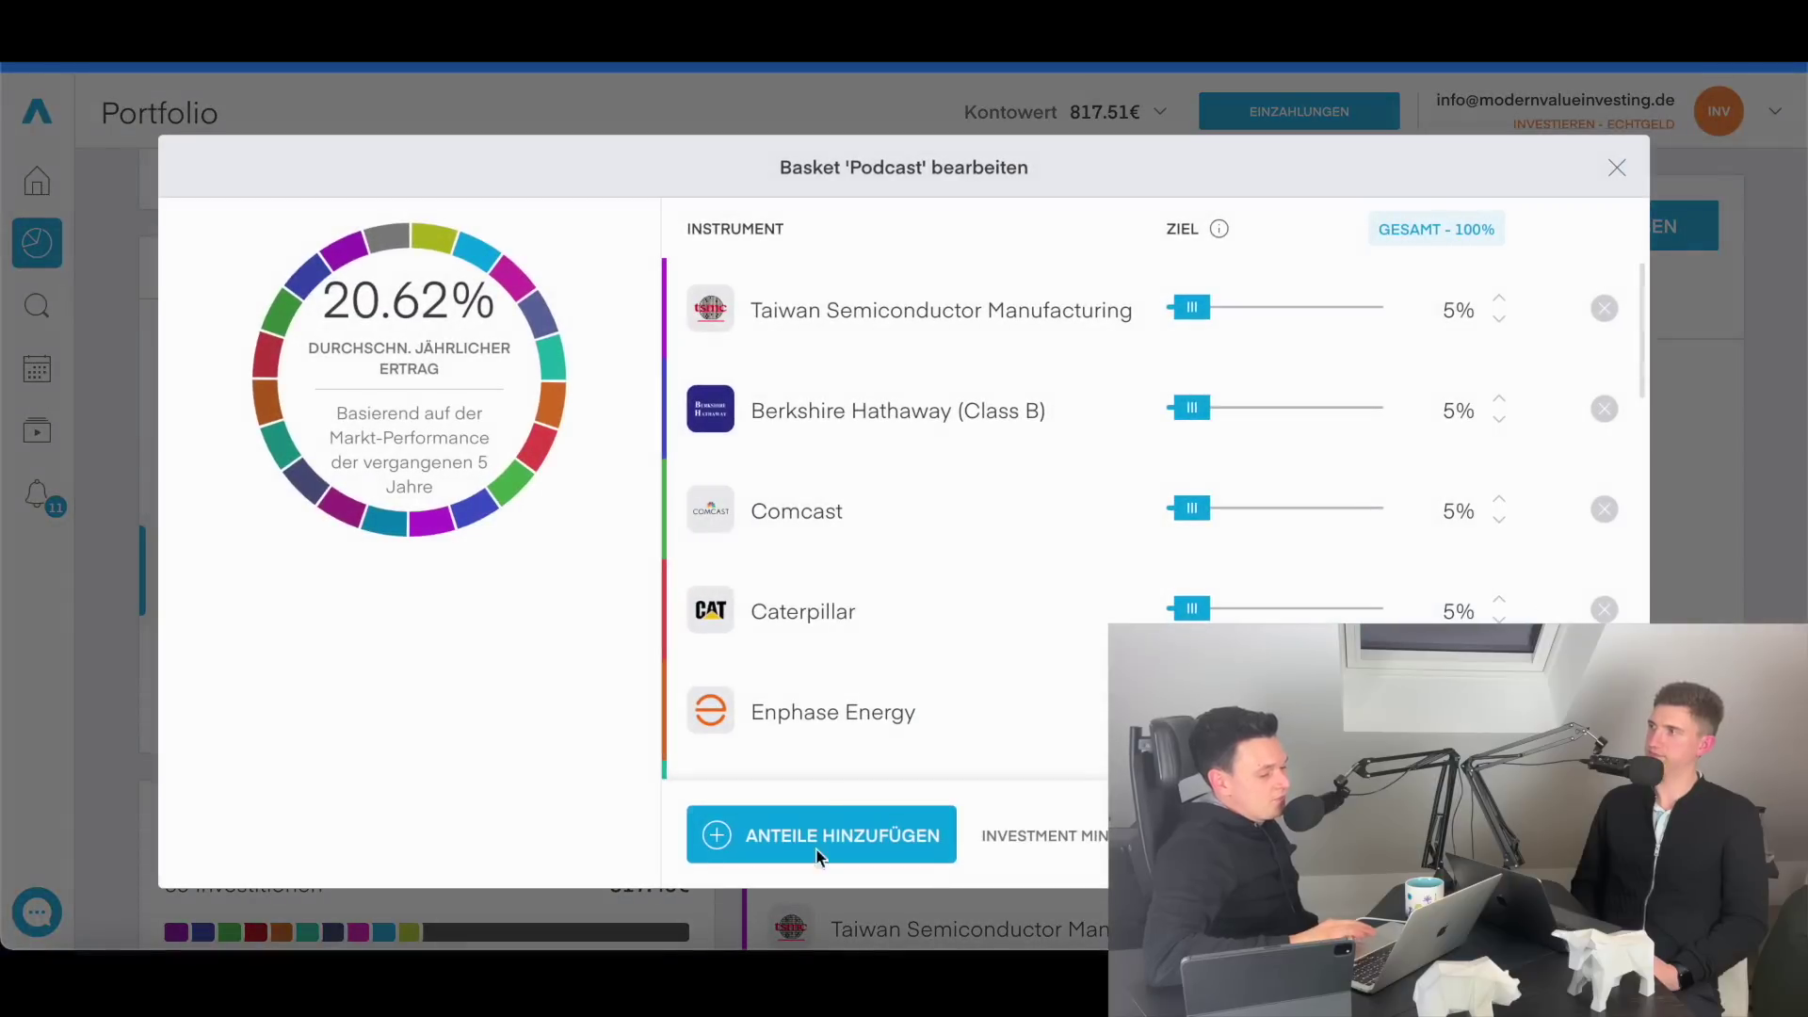
{"action": "left_click", "coordinate": [836, 853]}
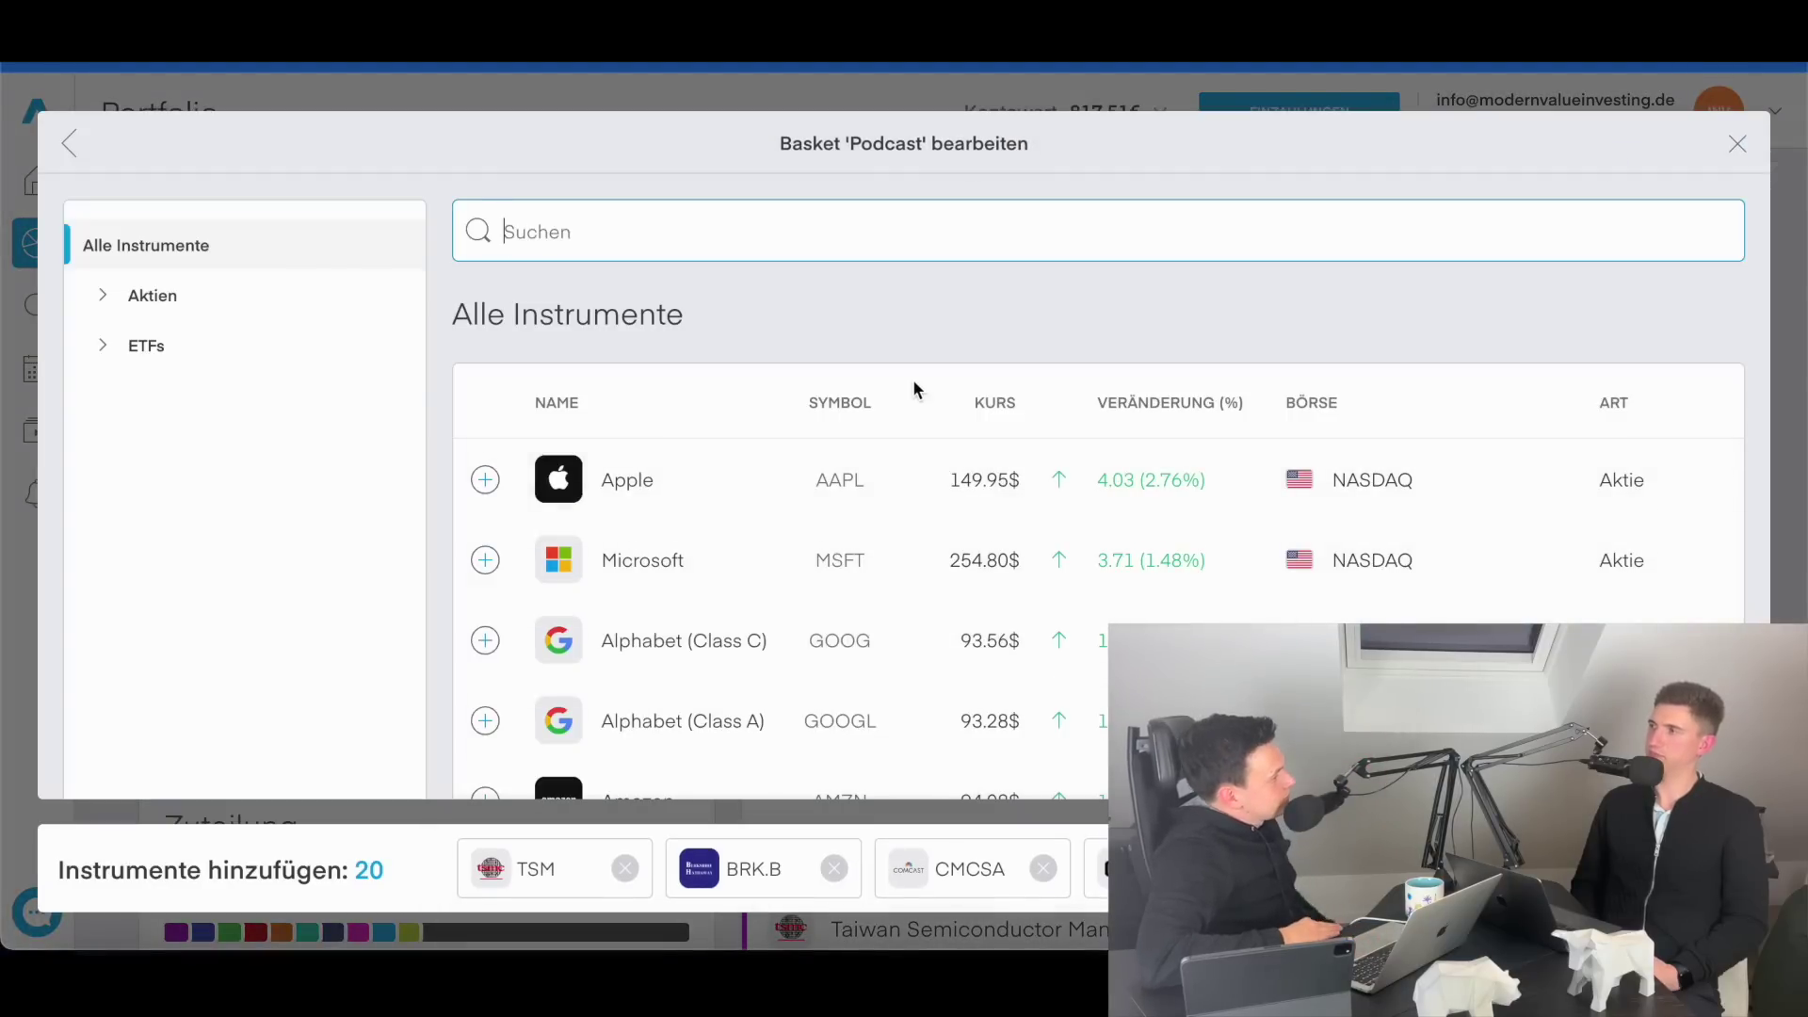
{"action": "type", "text": "lu"}
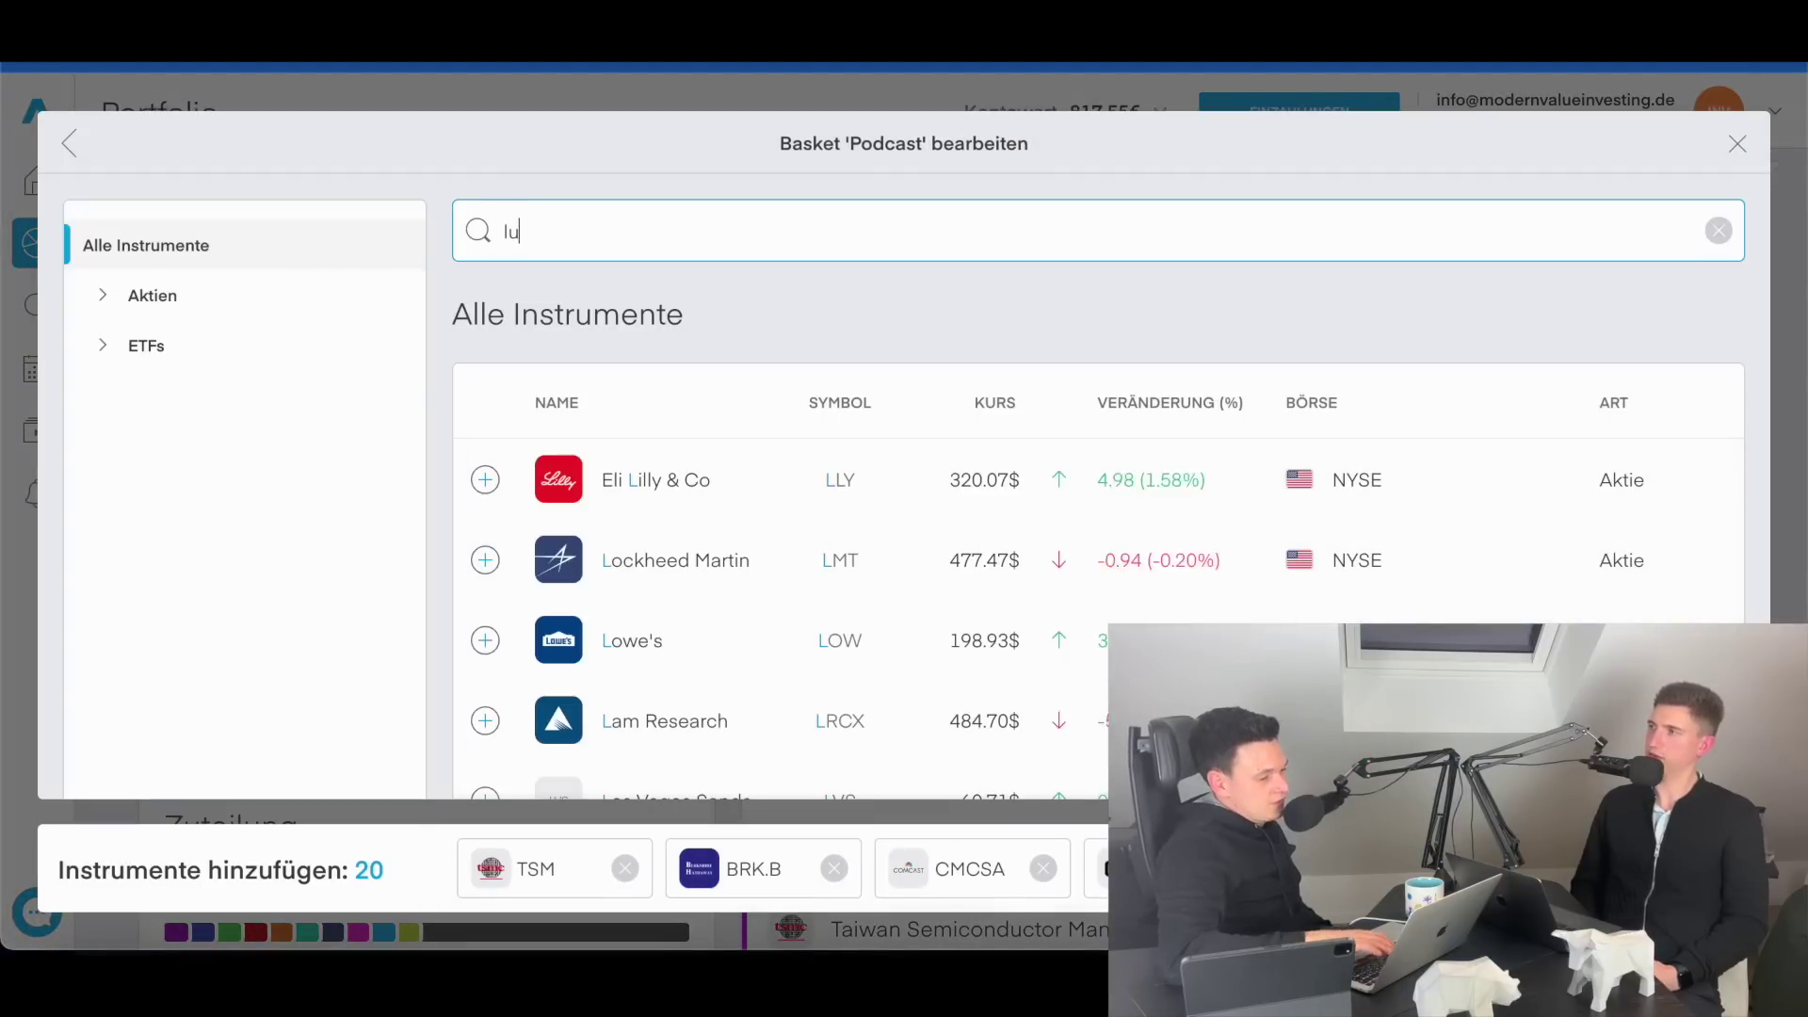
{"action": "type", "text": "ft"}
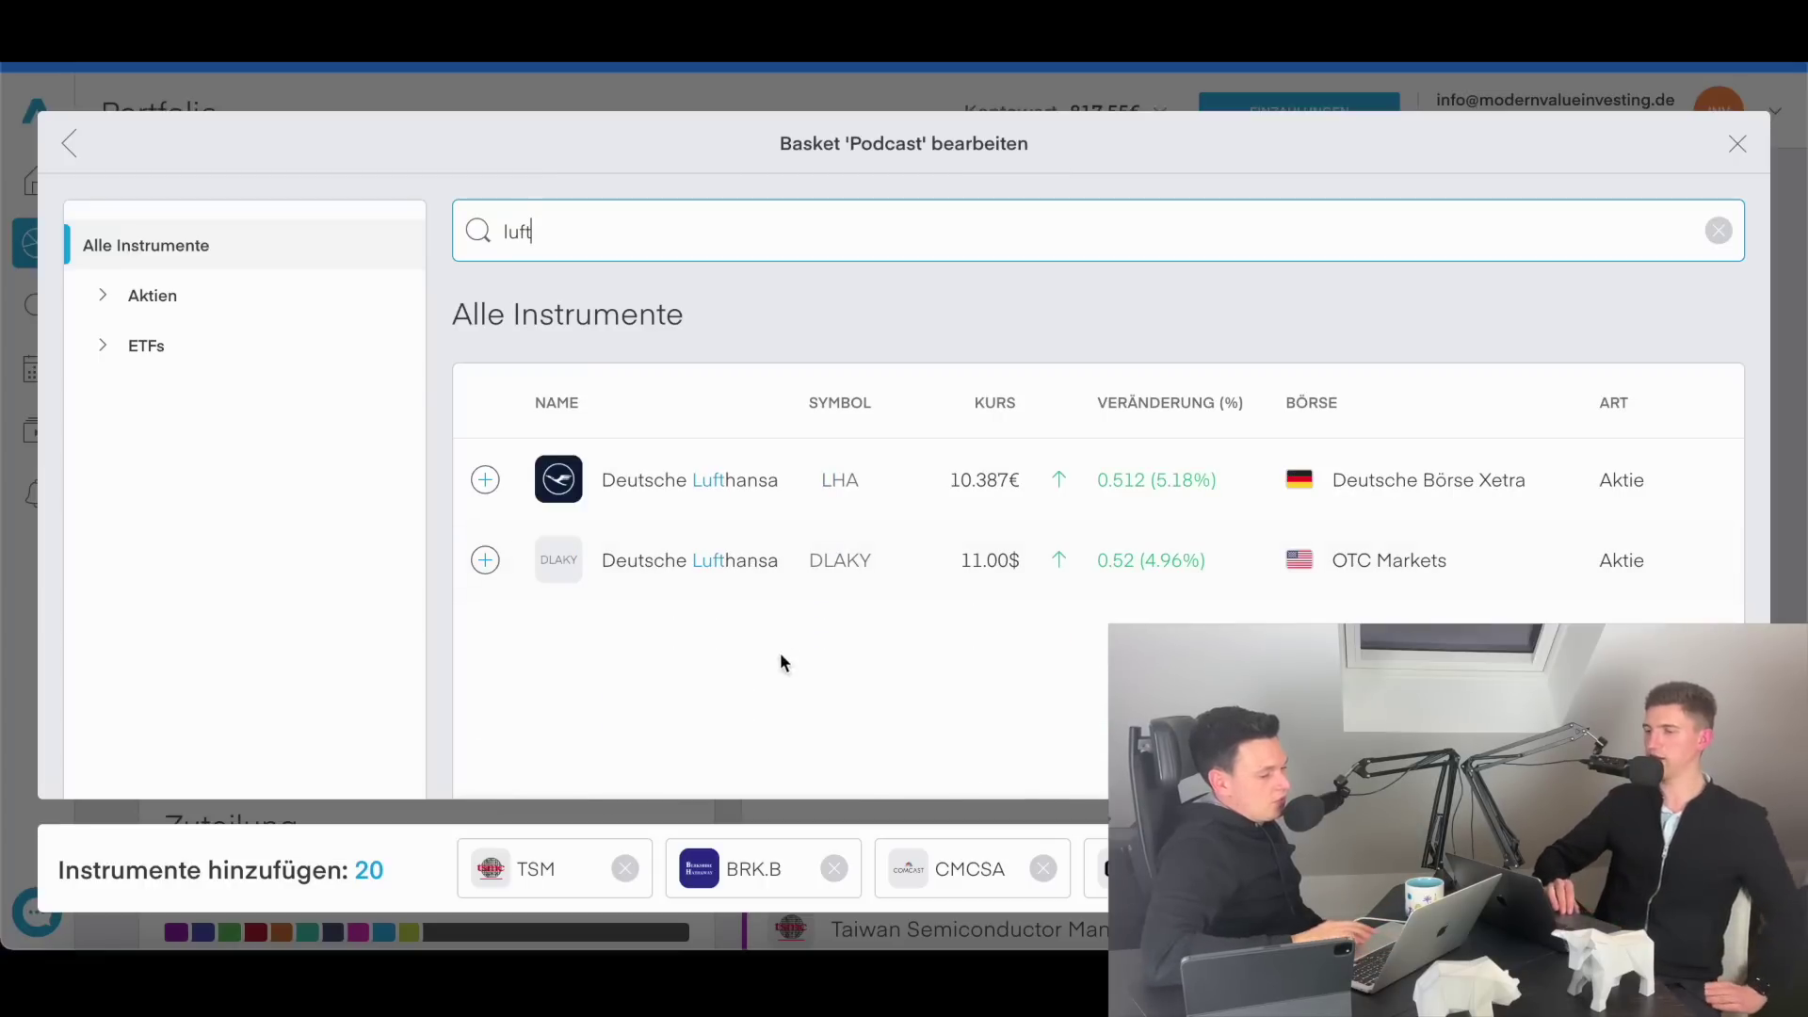
{"action": "left_click", "coordinate": [480, 482]}
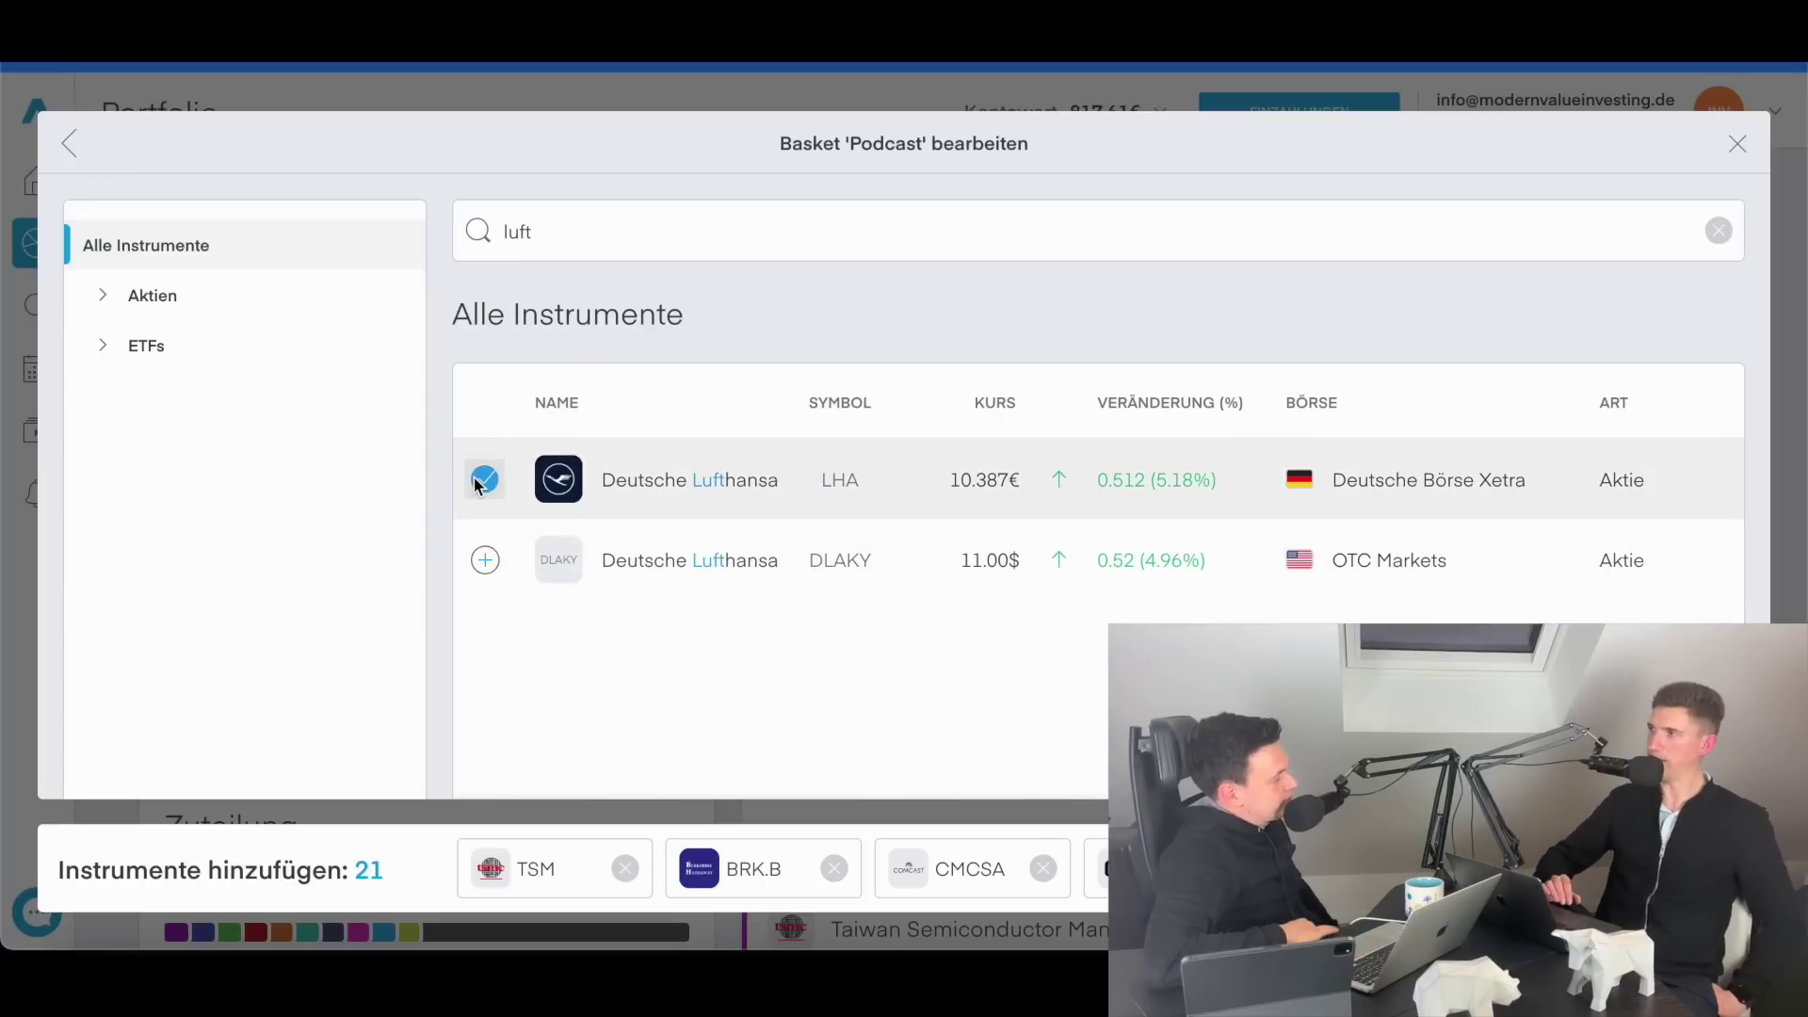
- Find Johnson & Johnson (JNJ) on the NYSE and add it to the Podcast basket, returning to the target weights
{"action": "left_click", "coordinate": [625, 237]}
{"action": "key", "text": "BackSpace"}
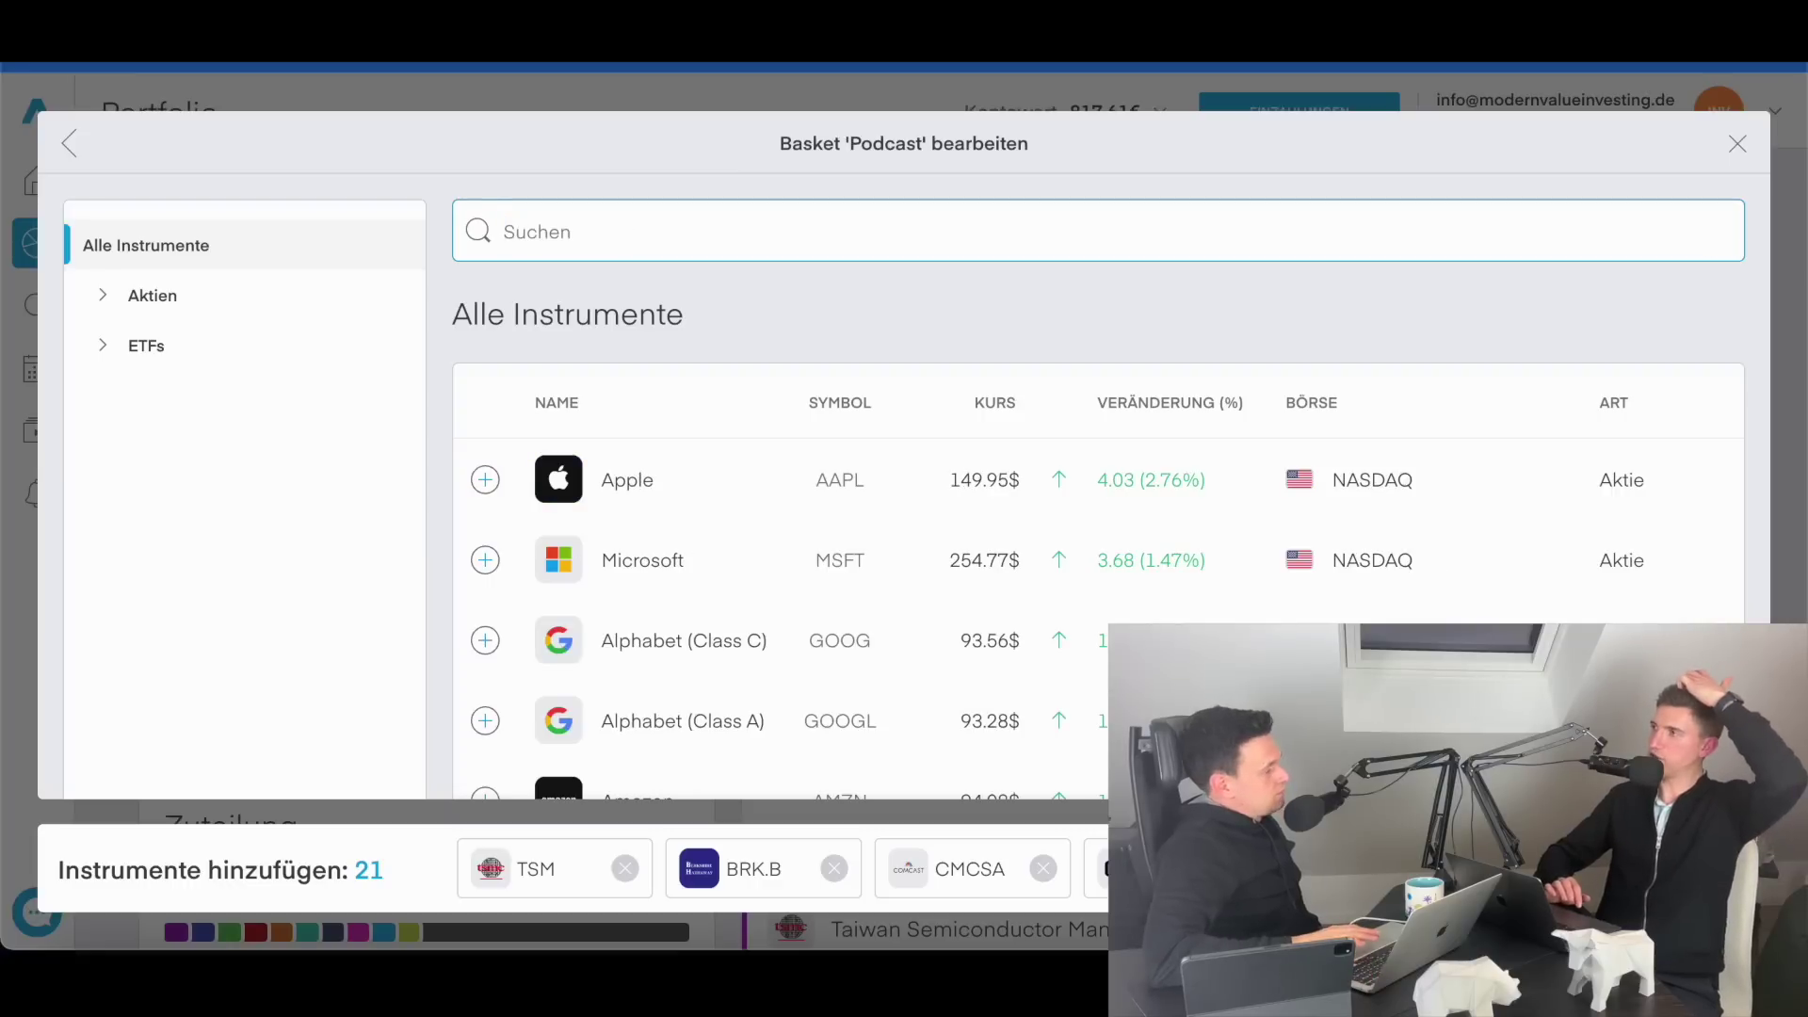
{"action": "type", "text": "jnj"}
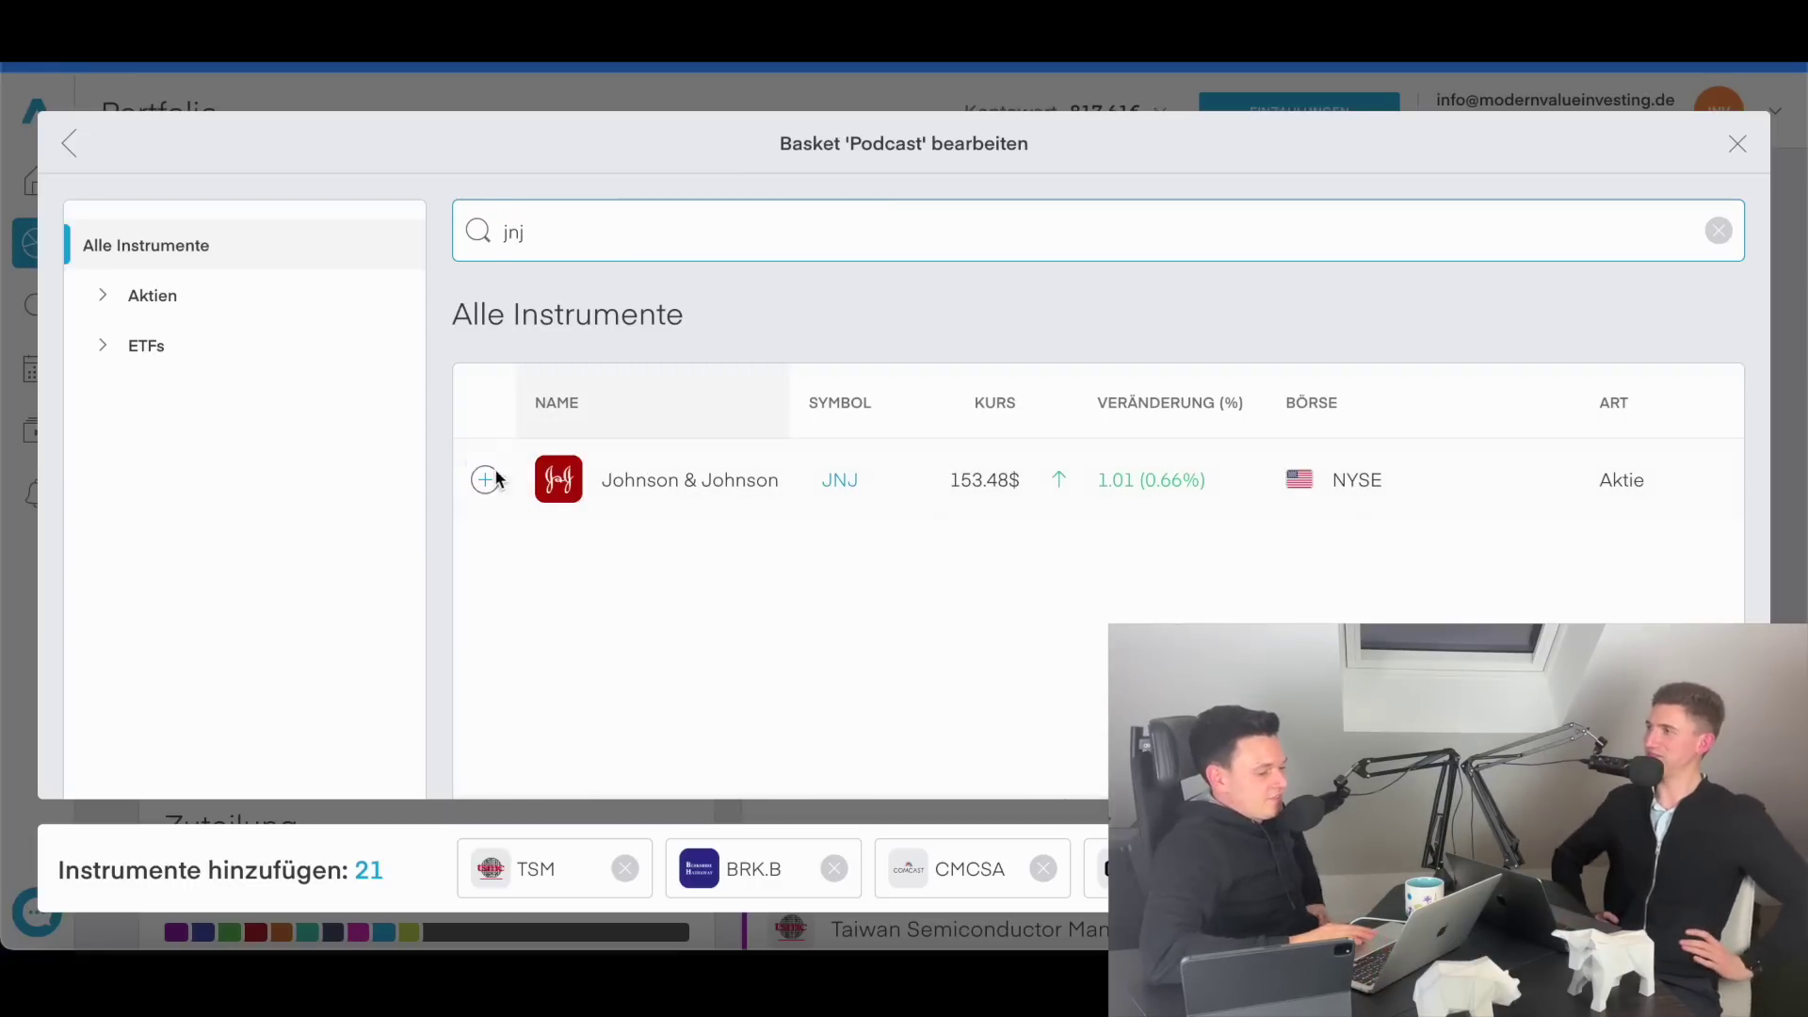
{"action": "left_click", "coordinate": [484, 480]}
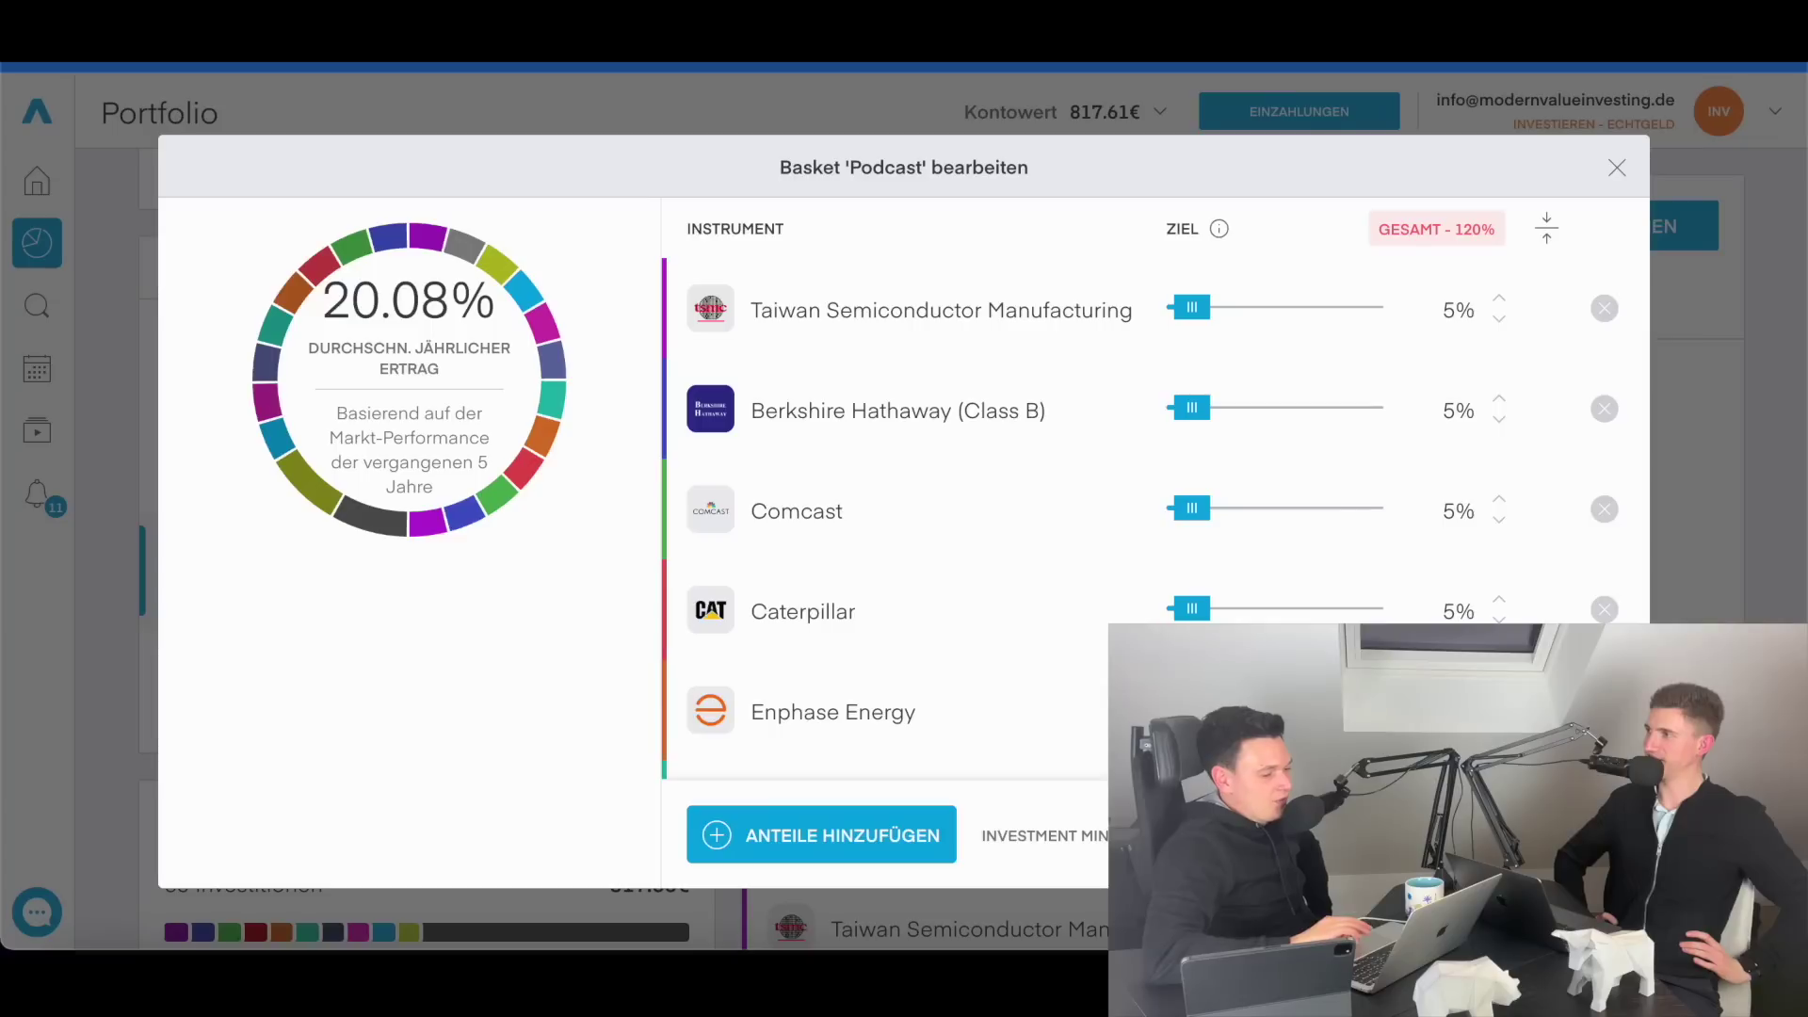
- Reduce the target weights of Deutsche Lufthansa and Johnson & Johnson in the Podcast basket, bringing Lufthansa to 4%
{"action": "scroll", "coordinate": [1506, 393], "scroll_direction": "down", "scroll_amount": 15}
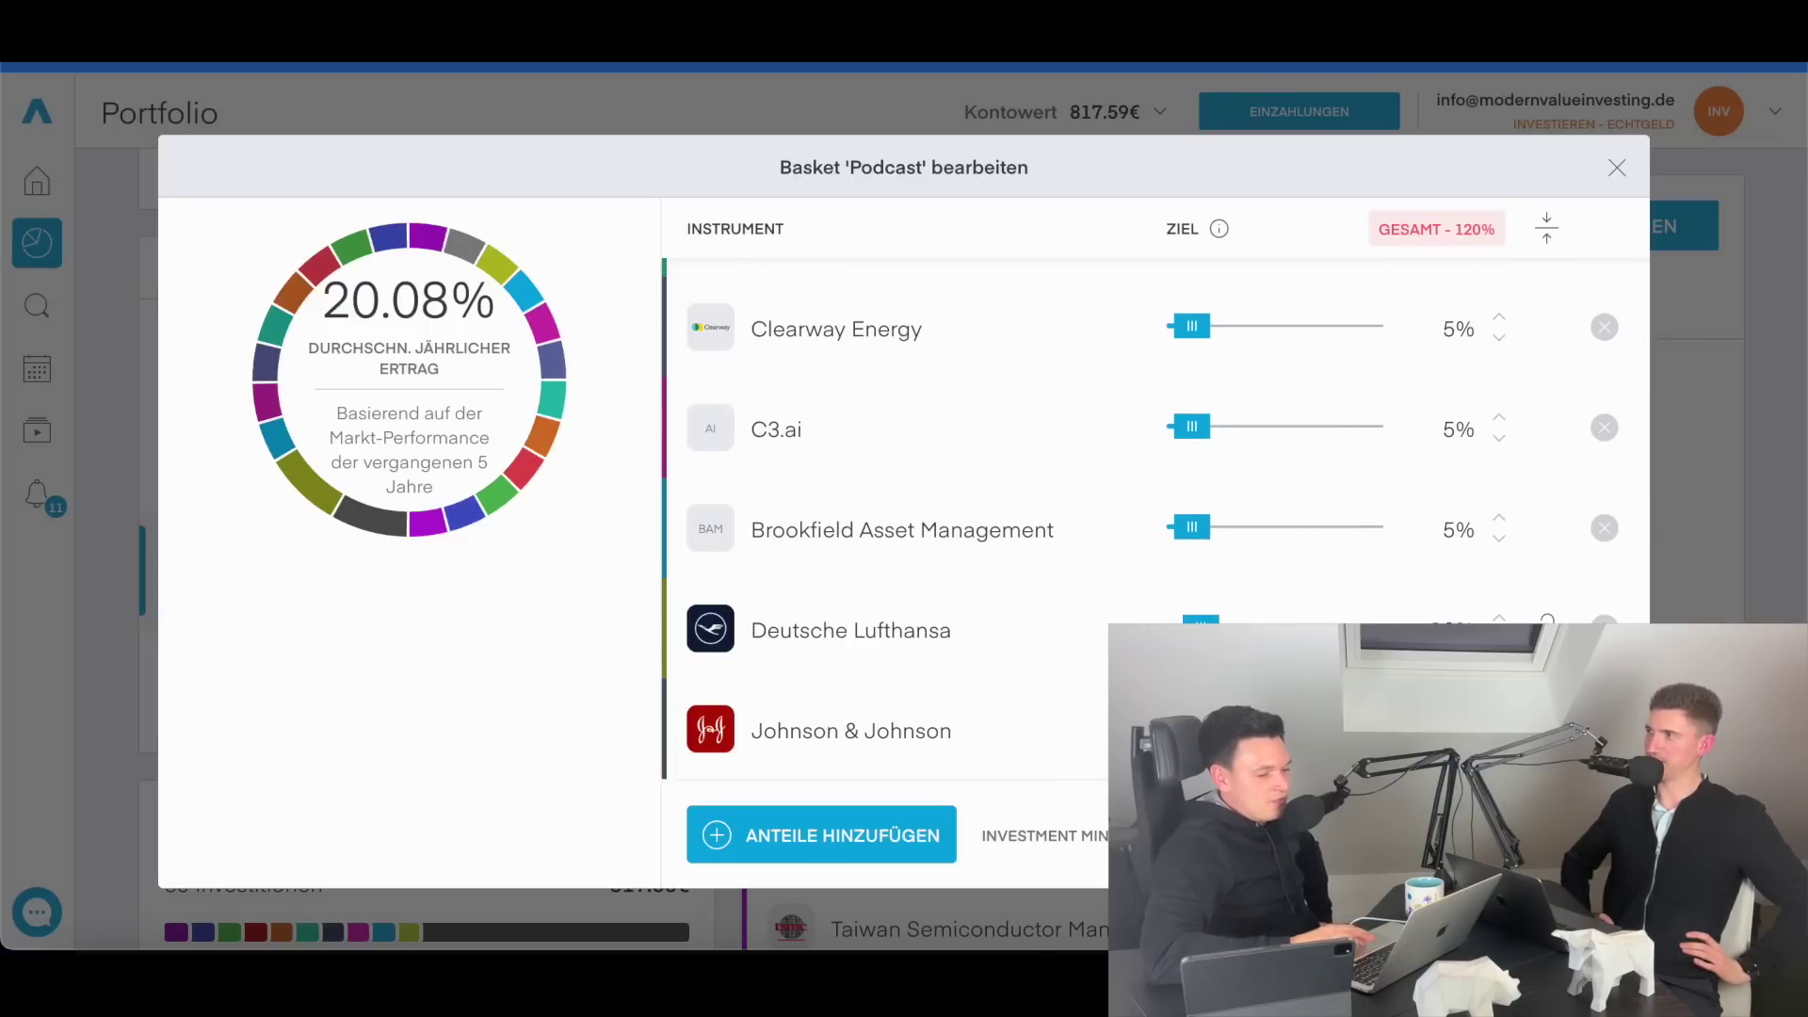
{"action": "left_click", "coordinate": [1499, 637]}
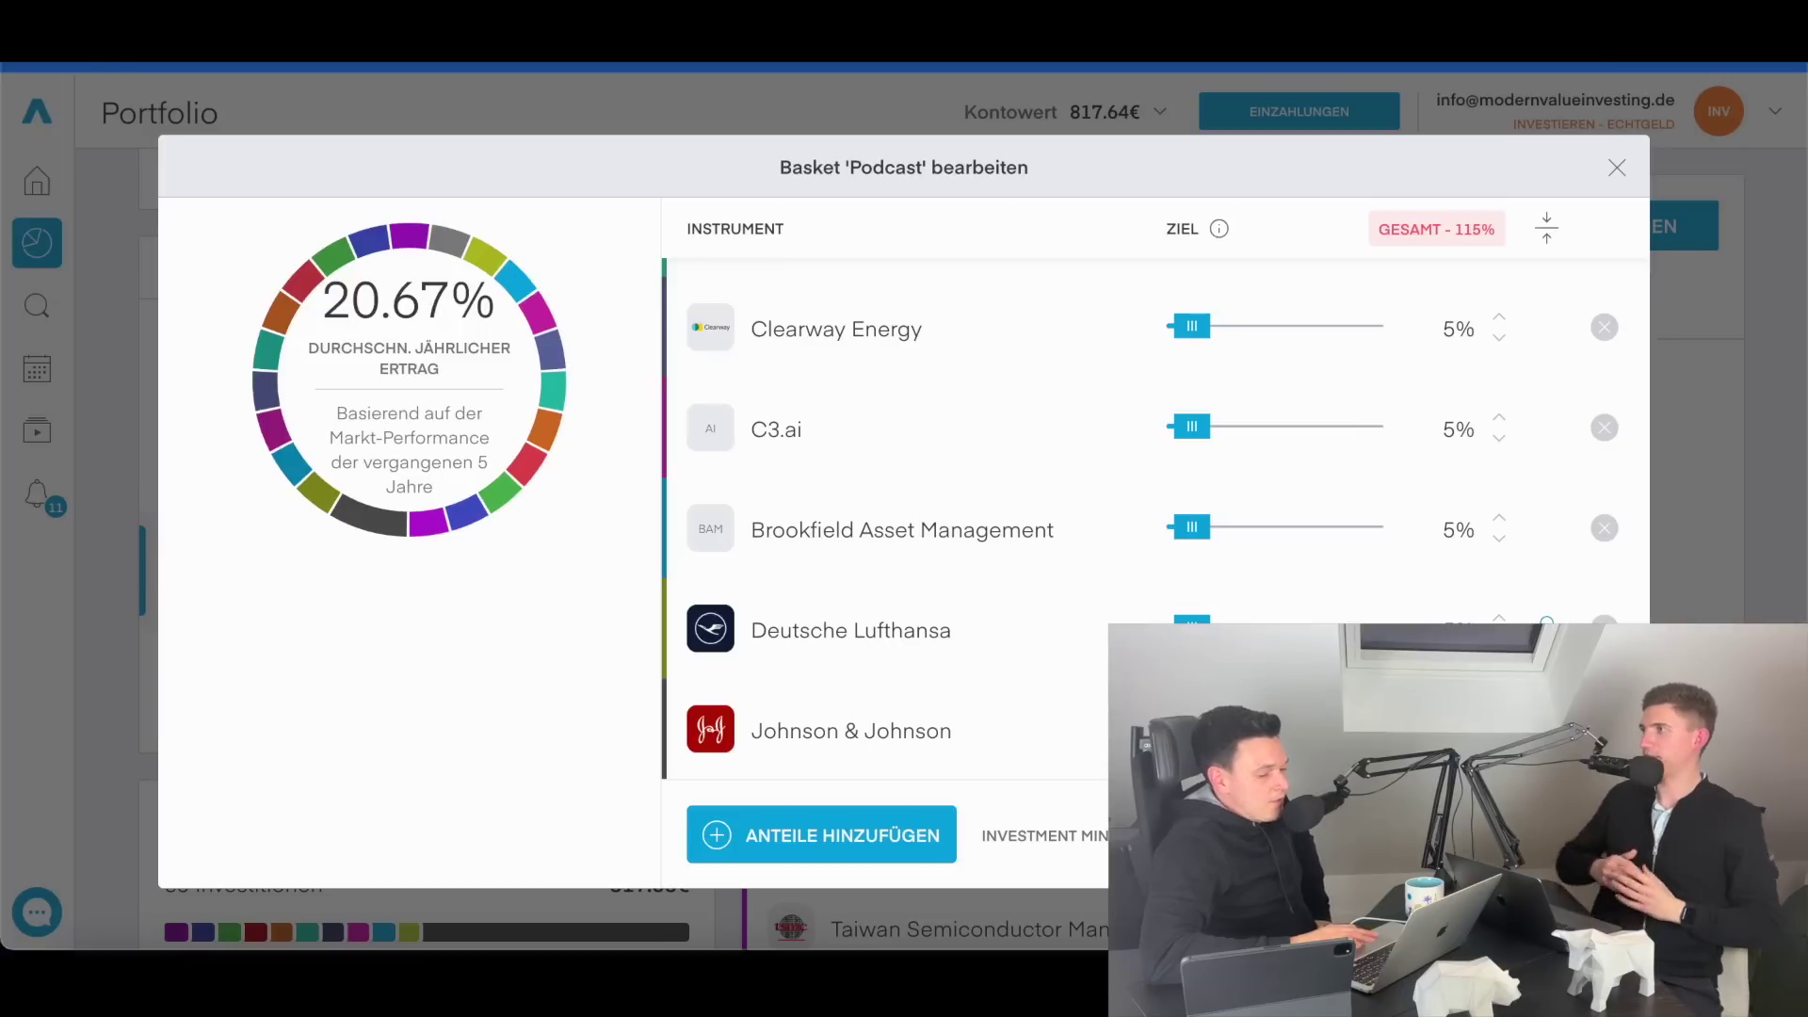
{"action": "left_click", "coordinate": [1499, 637]}
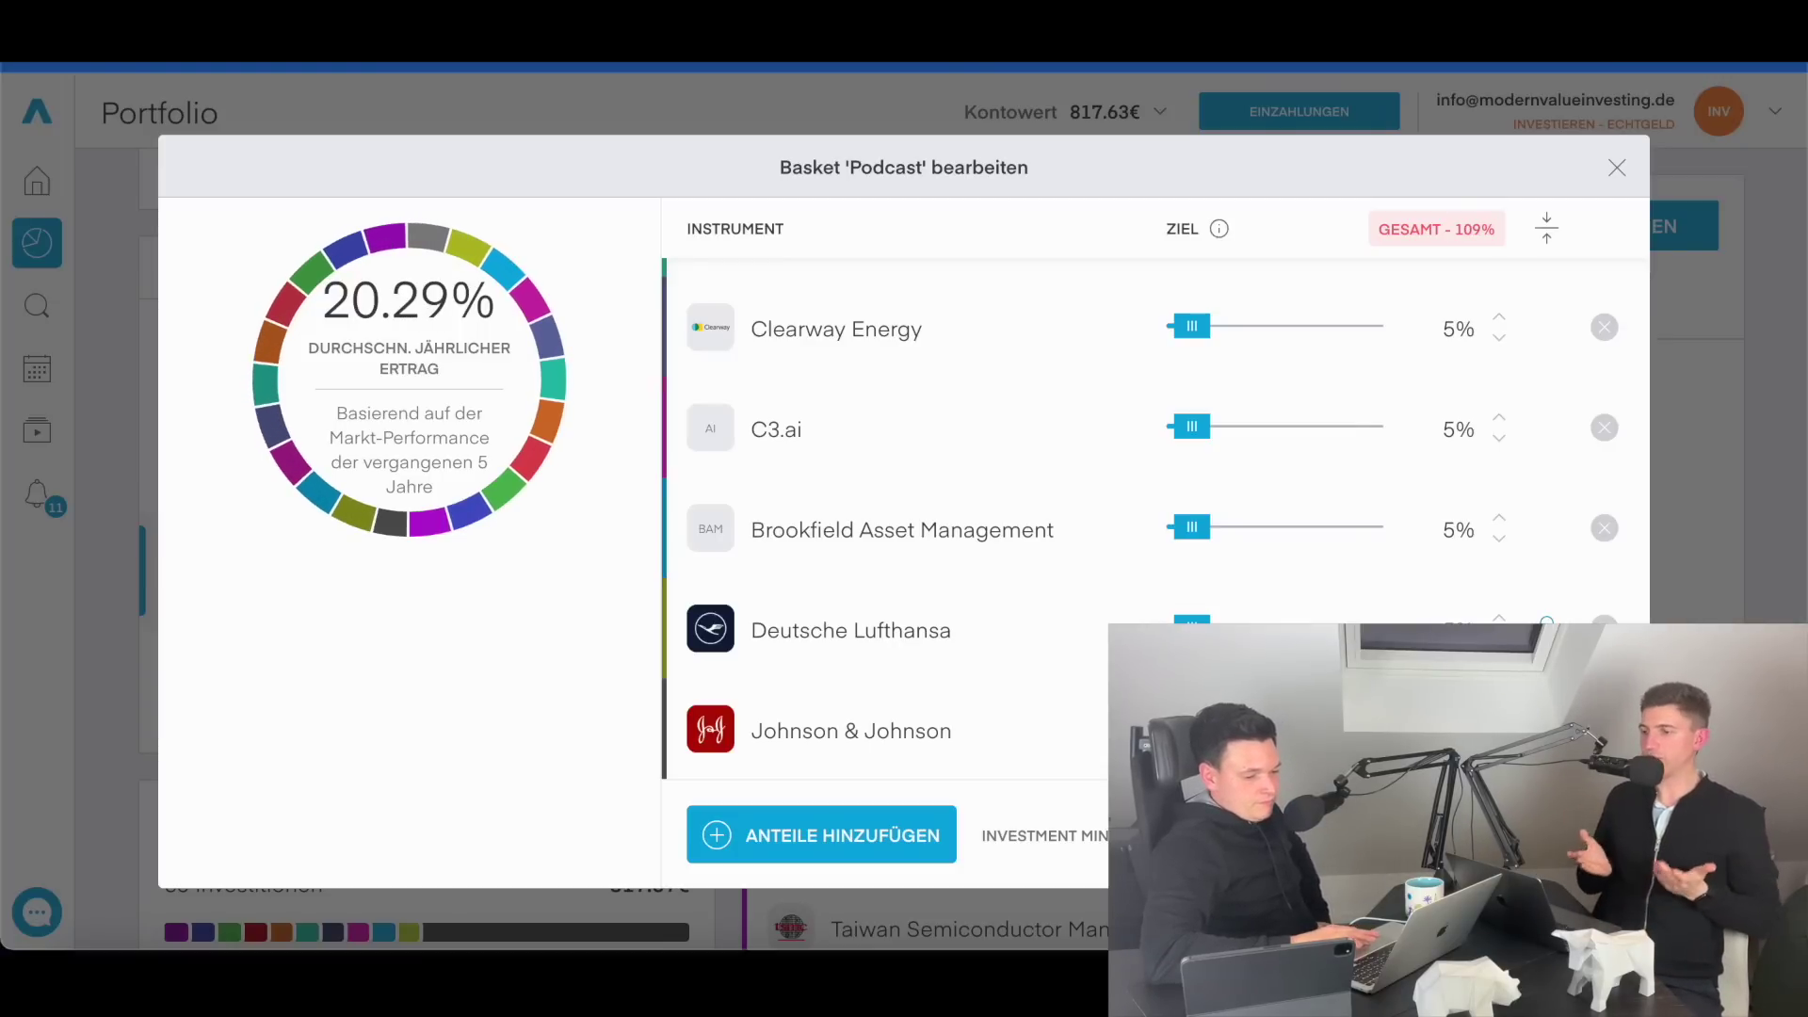
{"action": "left_click", "coordinate": [1499, 636]}
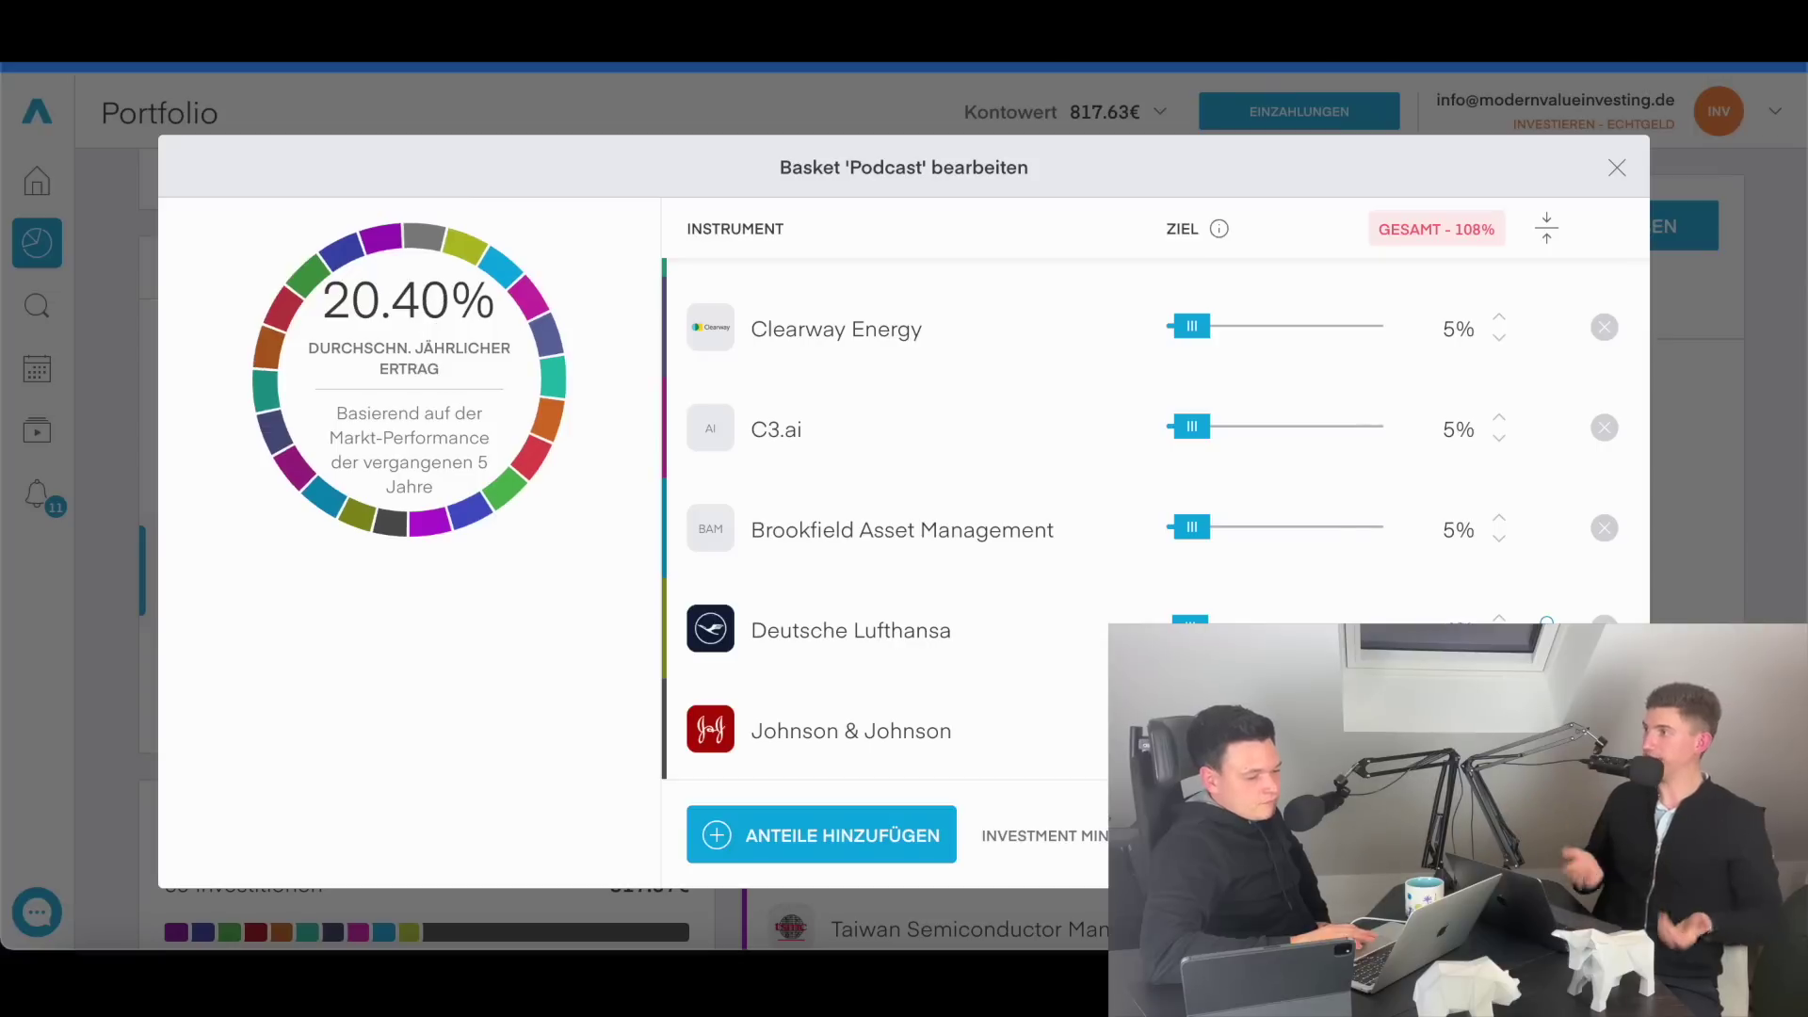
- Set the target weights of Brookfield Asset Management, C3.ai, Clearway Energy and Tetra Tech to 4% each
{"action": "left_click", "coordinate": [1498, 540]}
{"action": "left_click", "coordinate": [1500, 437]}
{"action": "scroll", "coordinate": [1499, 434], "scroll_direction": "up", "scroll_amount": 1}
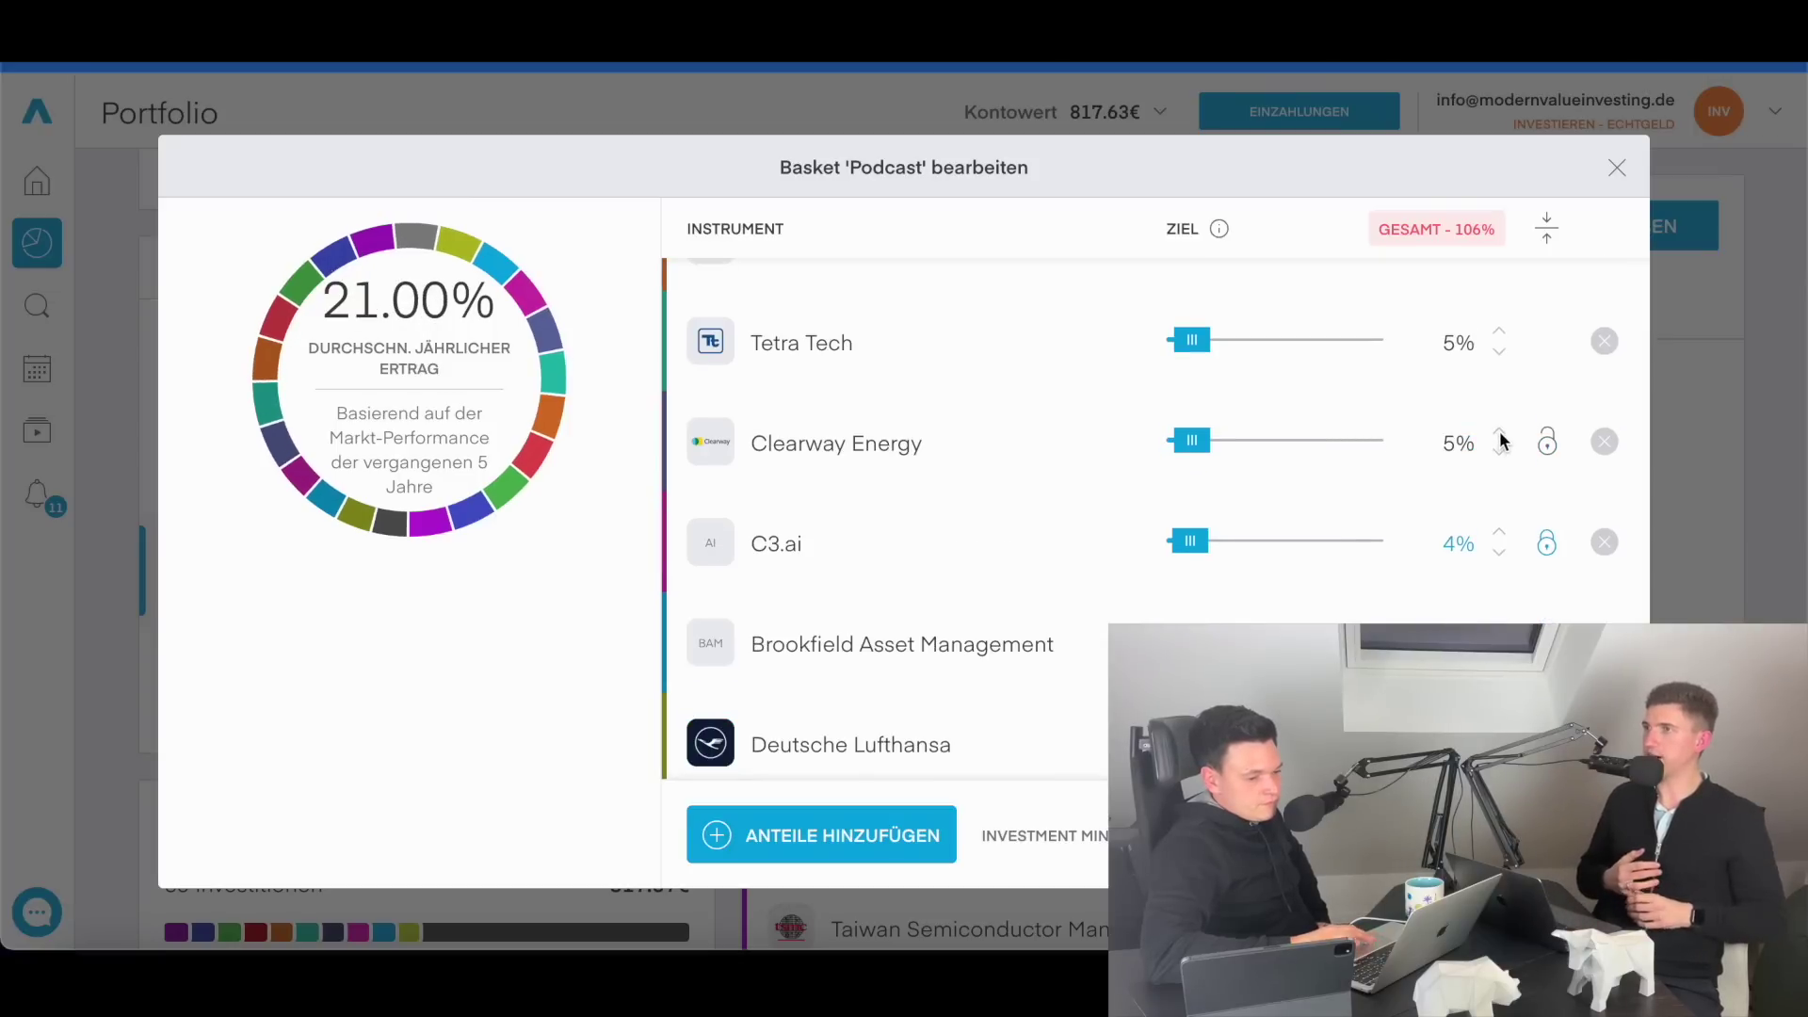
{"action": "left_click", "coordinate": [1500, 450]}
{"action": "left_click", "coordinate": [1499, 355]}
{"action": "scroll", "coordinate": [1501, 358], "scroll_direction": "up", "scroll_amount": 2}
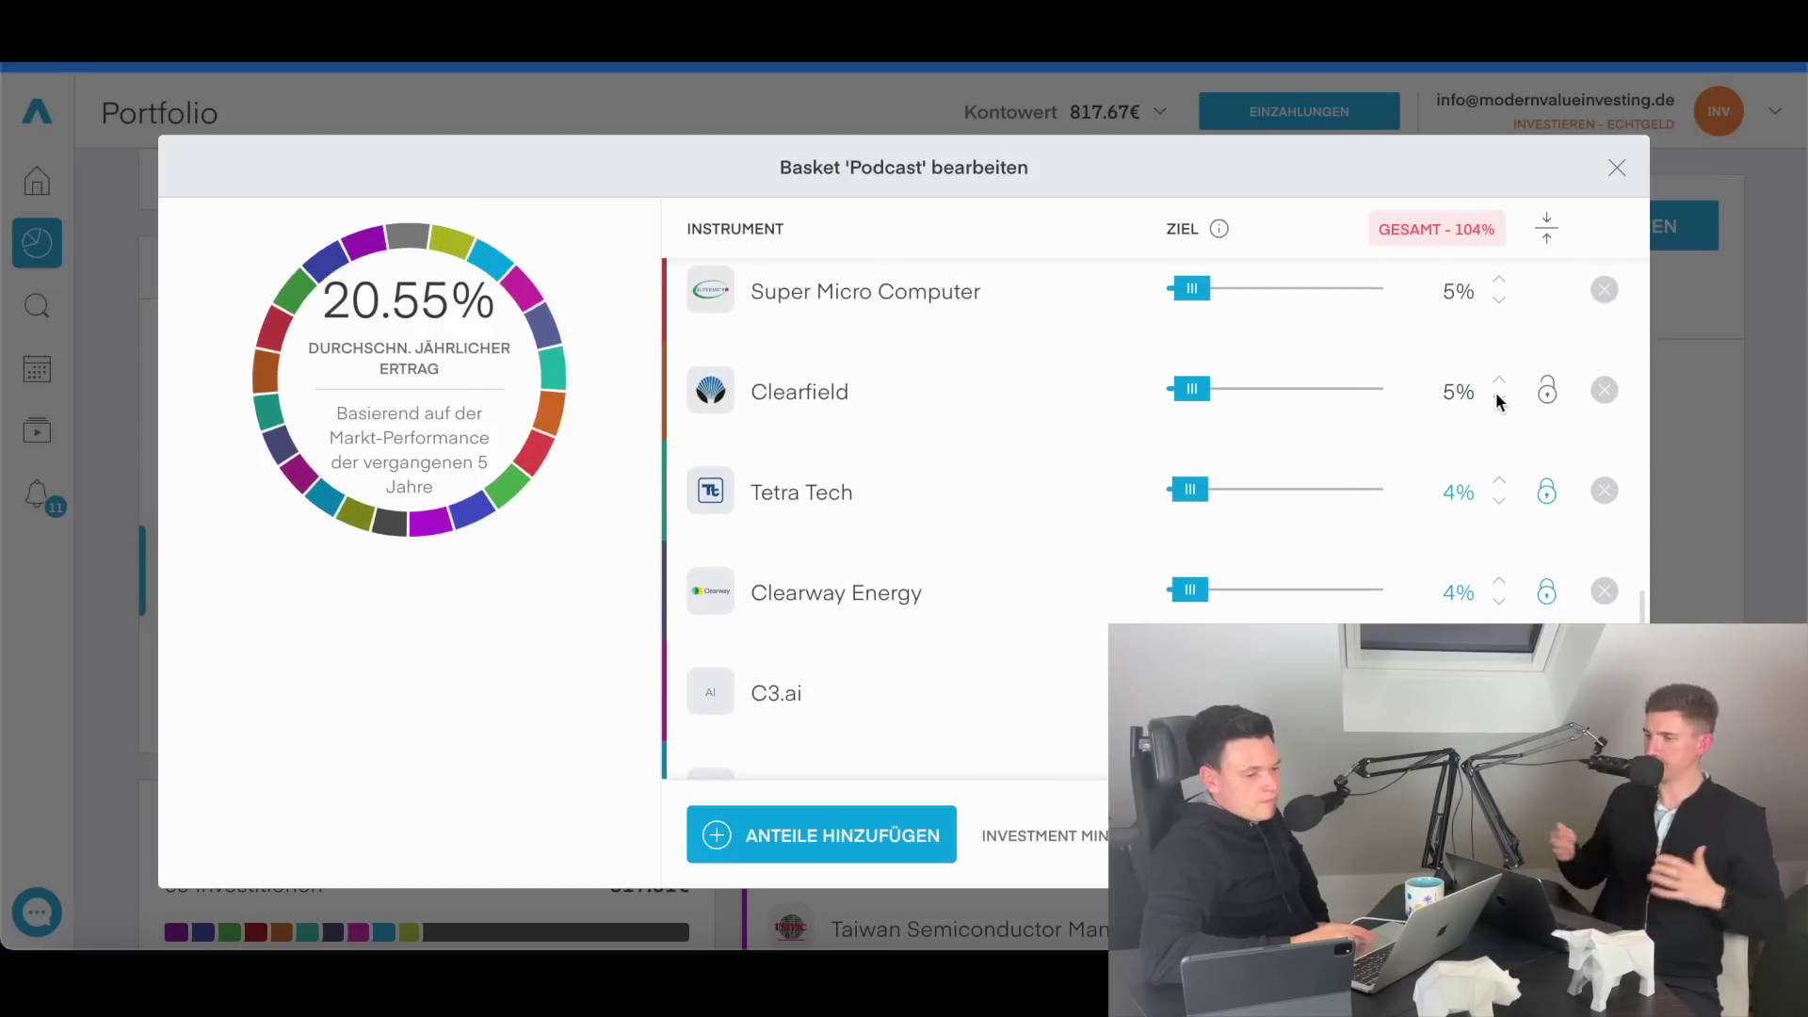
- Lower the target weights of Clearfield, Super Micro Computer, Republic Services and the holding listed above it by one percentage point each
{"action": "left_click", "coordinate": [1499, 400]}
{"action": "scroll", "coordinate": [1500, 403], "scroll_direction": "up", "scroll_amount": 1}
{"action": "left_click", "coordinate": [1500, 366]}
{"action": "scroll", "coordinate": [1499, 358], "scroll_direction": "up", "scroll_amount": 1}
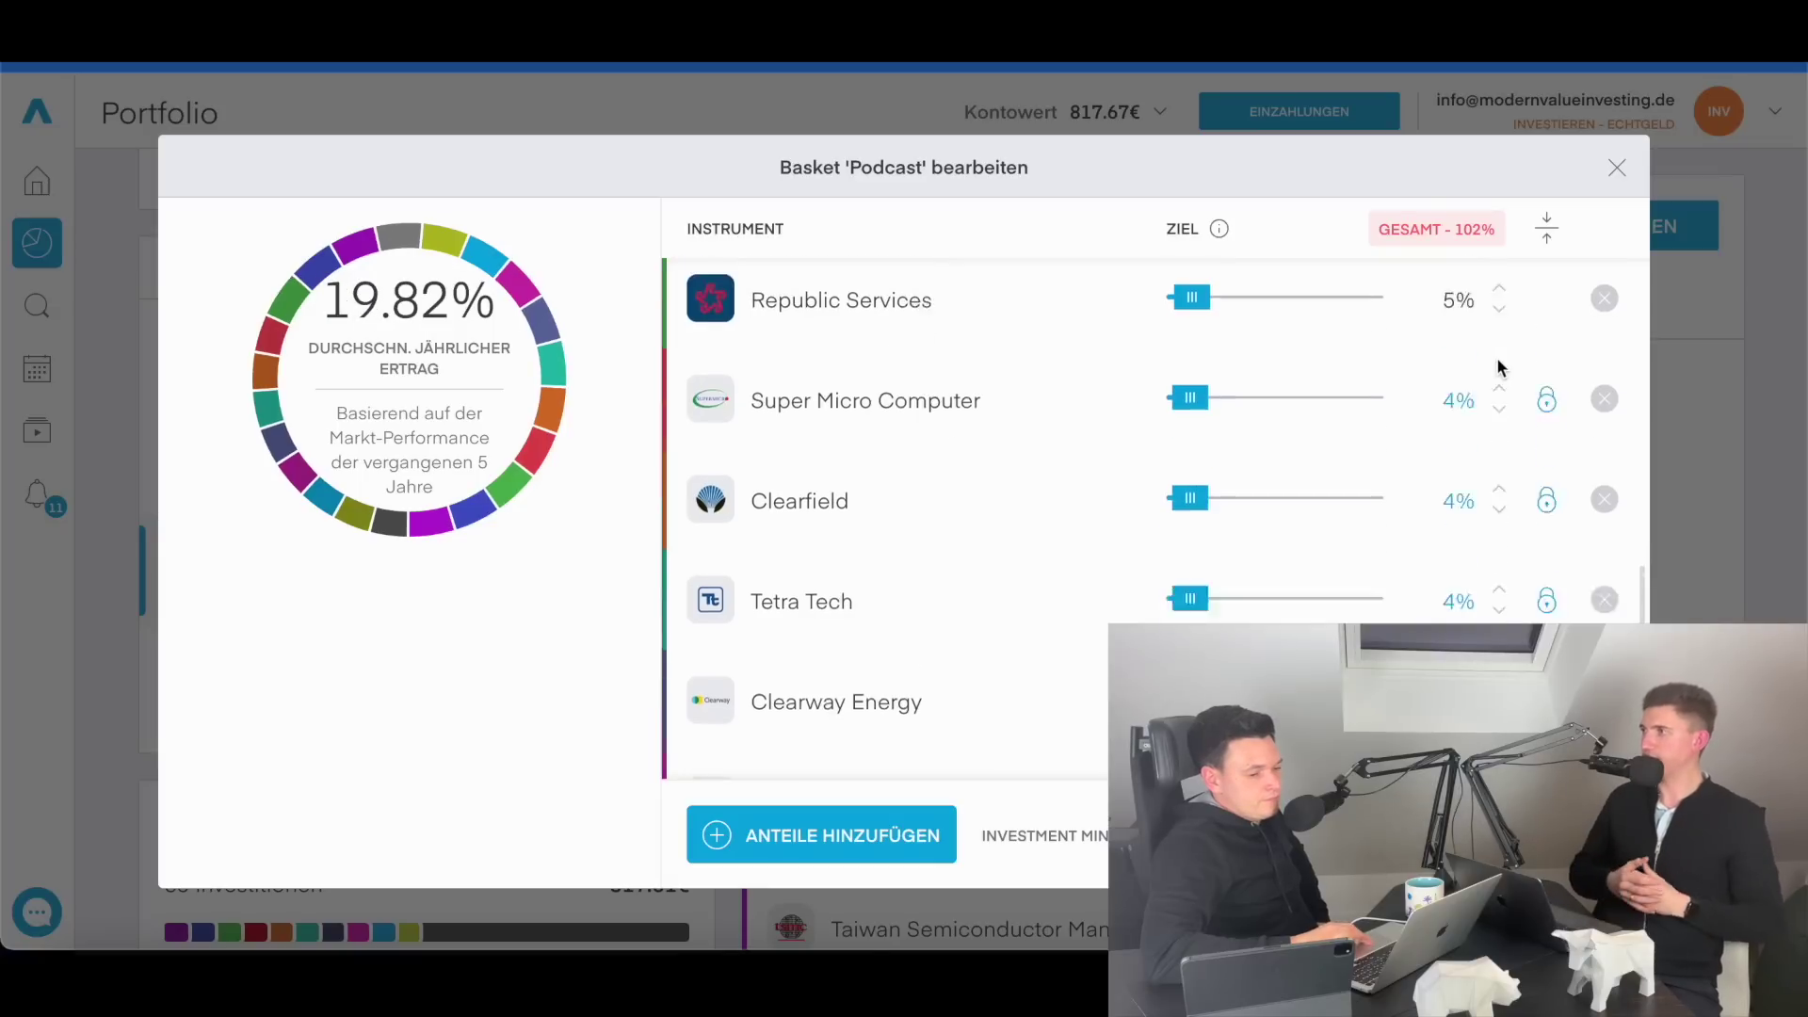
{"action": "left_click", "coordinate": [1501, 355]}
{"action": "scroll", "coordinate": [1503, 356], "scroll_direction": "up", "scroll_amount": 1}
{"action": "left_click", "coordinate": [1500, 318]}
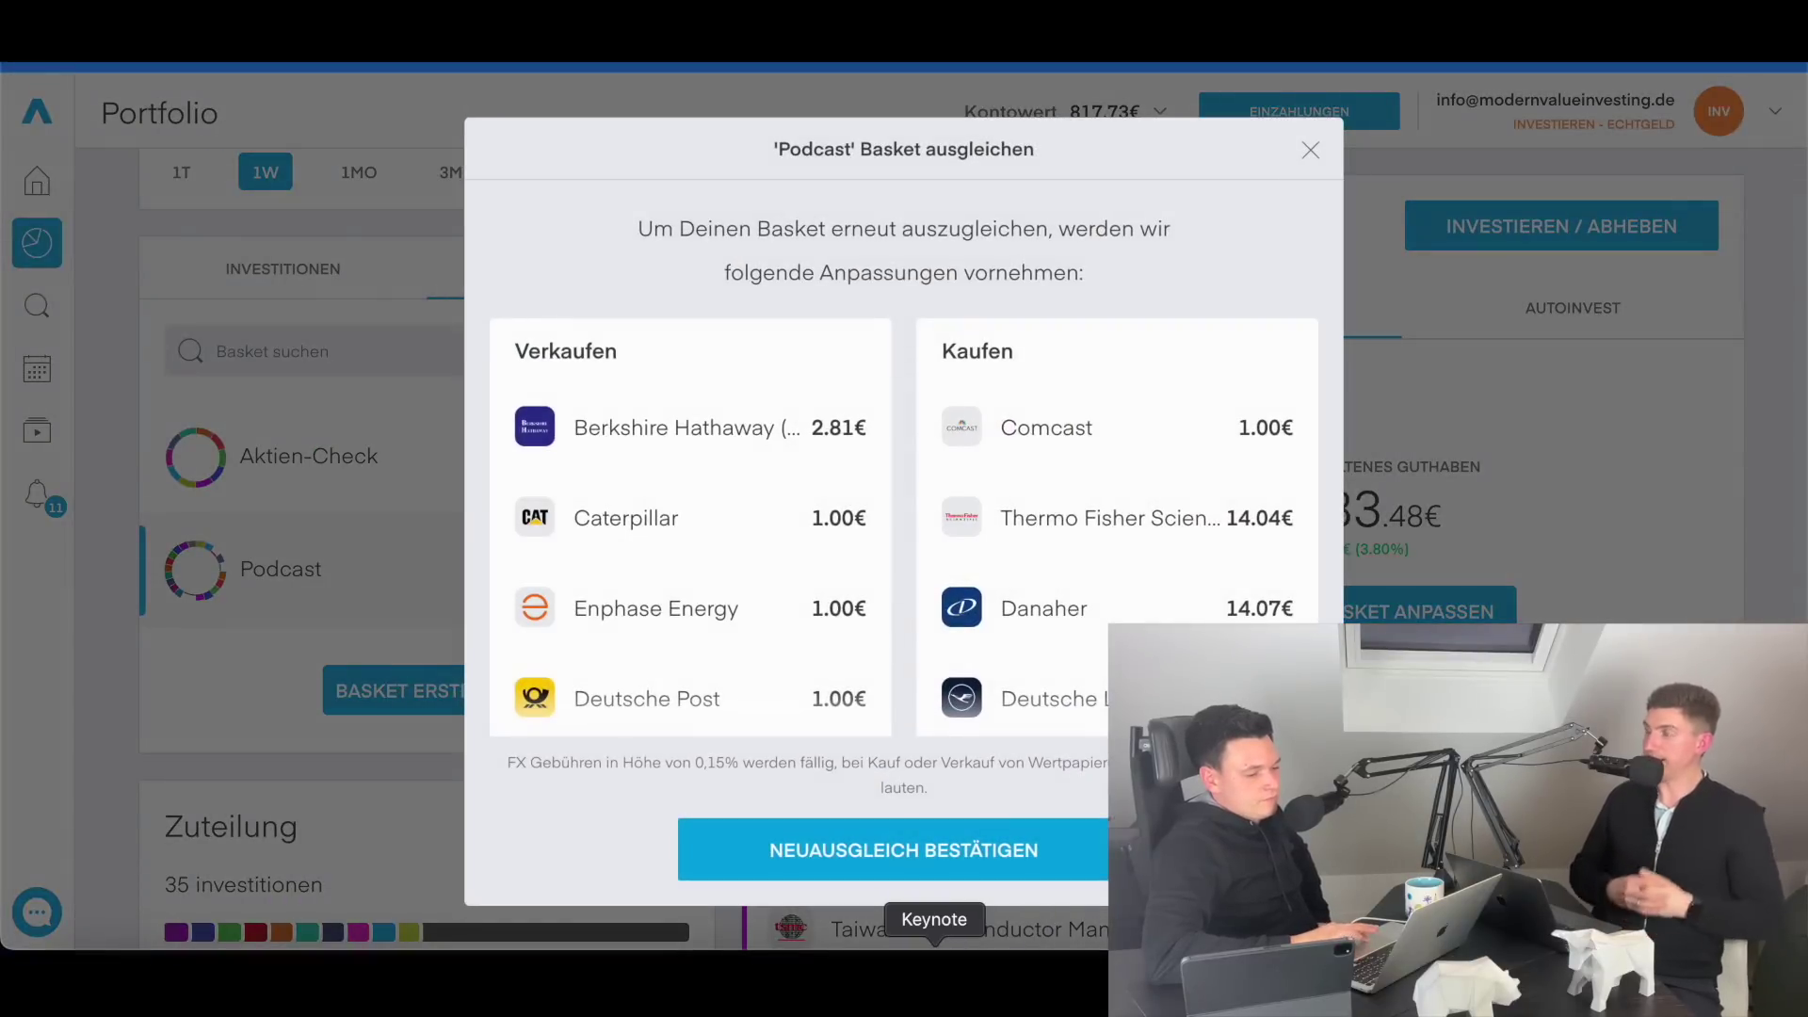
- Confirm the rebalancing of the Podcast basket and check its progress in the basket's holdings
{"action": "left_click", "coordinate": [982, 866]}
{"action": "left_click", "coordinate": [823, 589]}
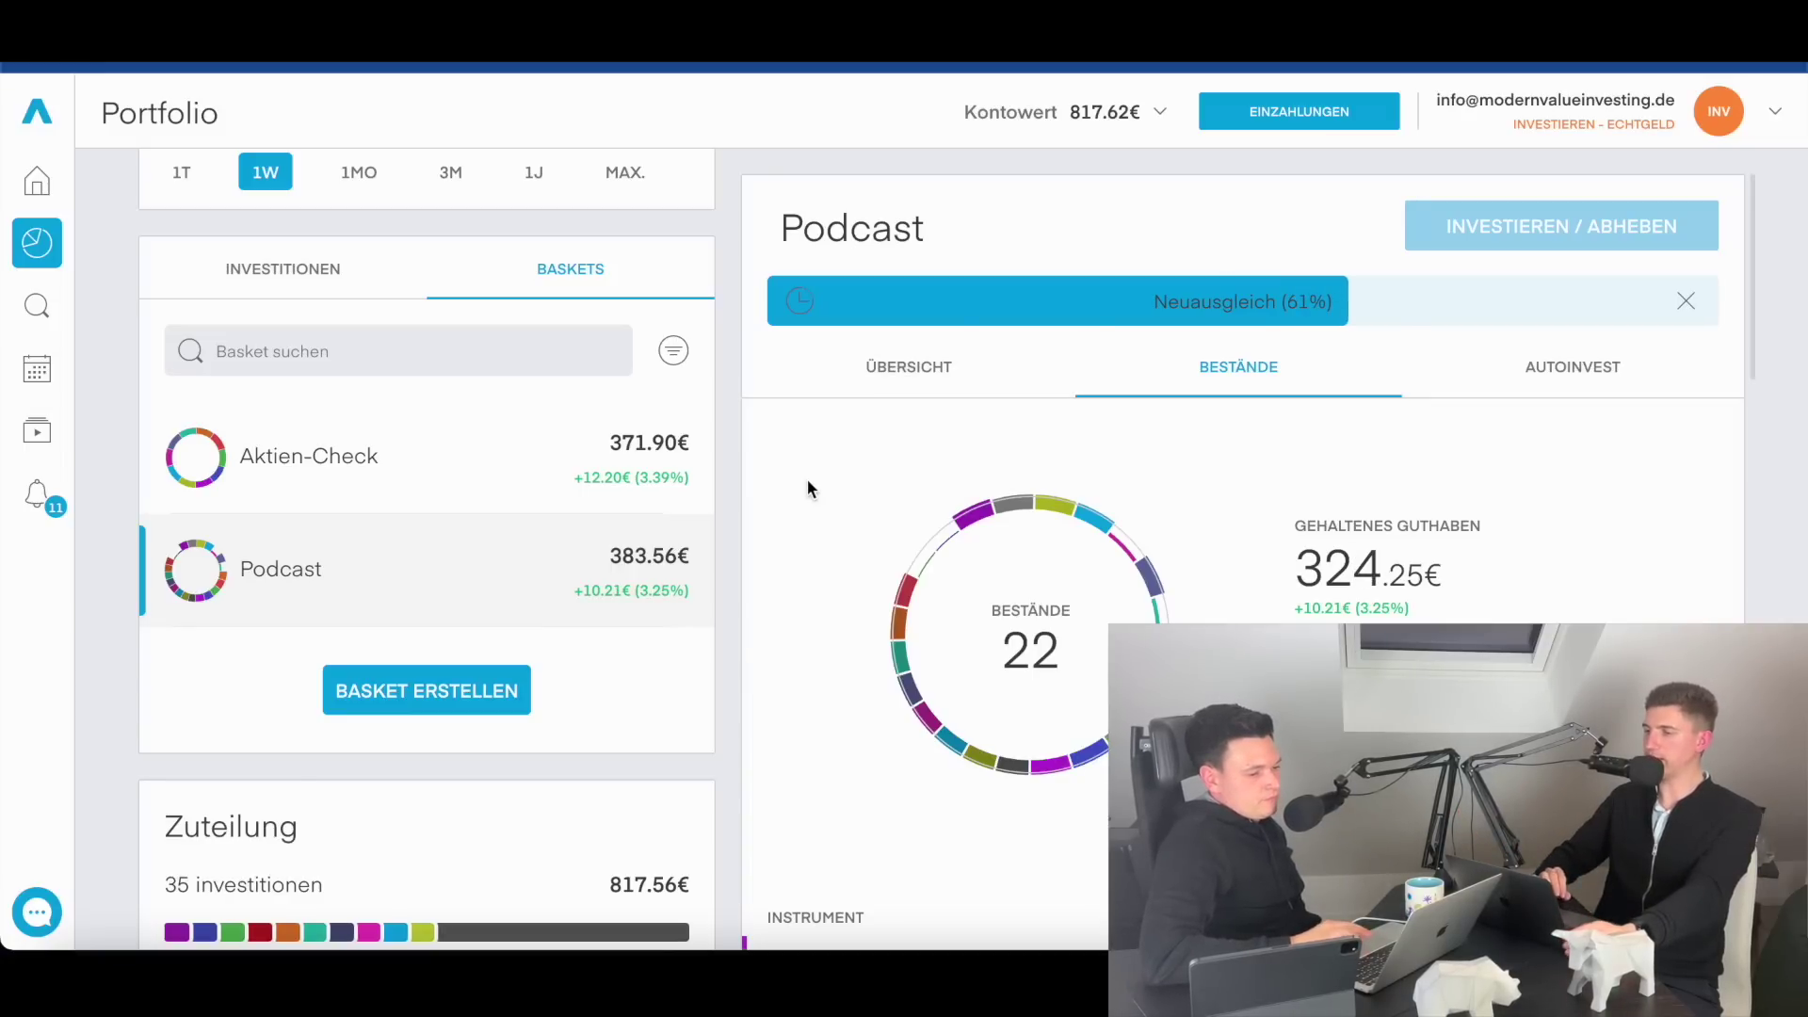
{"action": "scroll", "coordinate": [806, 478], "scroll_direction": "down", "scroll_amount": 3}
{"action": "scroll", "coordinate": [807, 479], "scroll_direction": "up", "scroll_amount": 3}
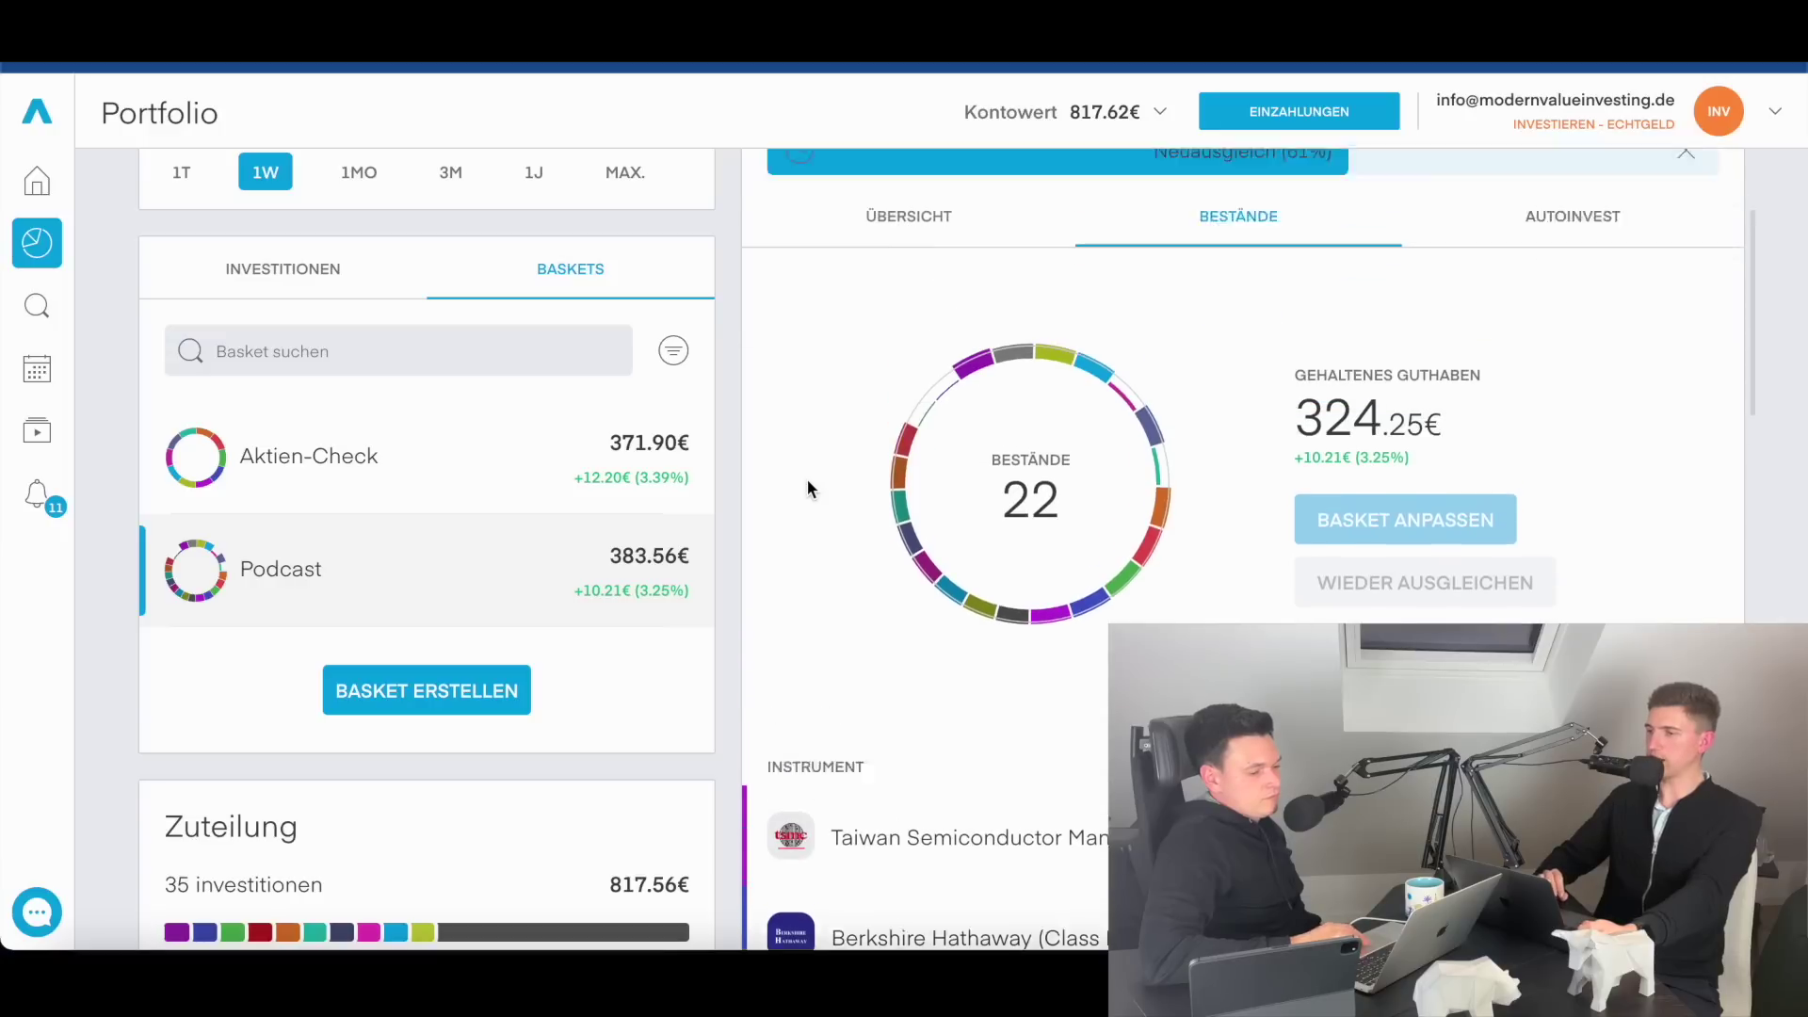
- Show the Trading 212 account's dialog for redeeming a promotional code
{"action": "key", "text": "ctrl+t"}
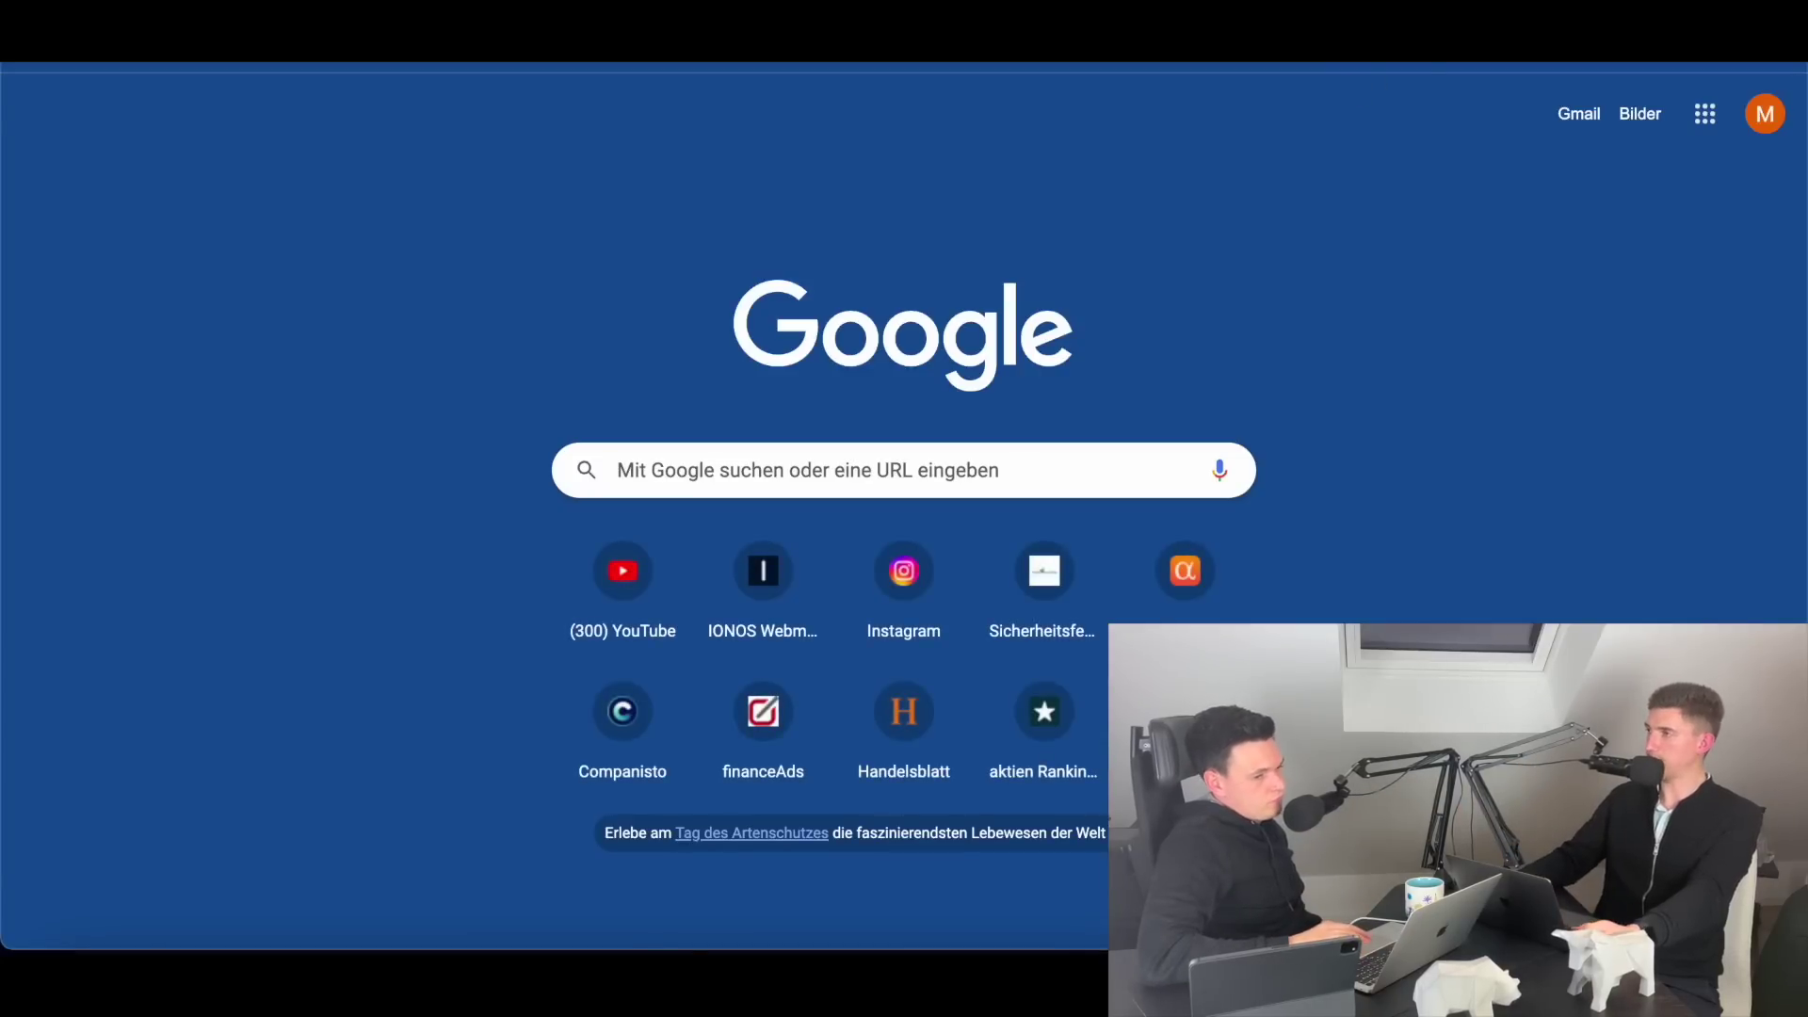
{"action": "key", "text": "ctrl+w"}
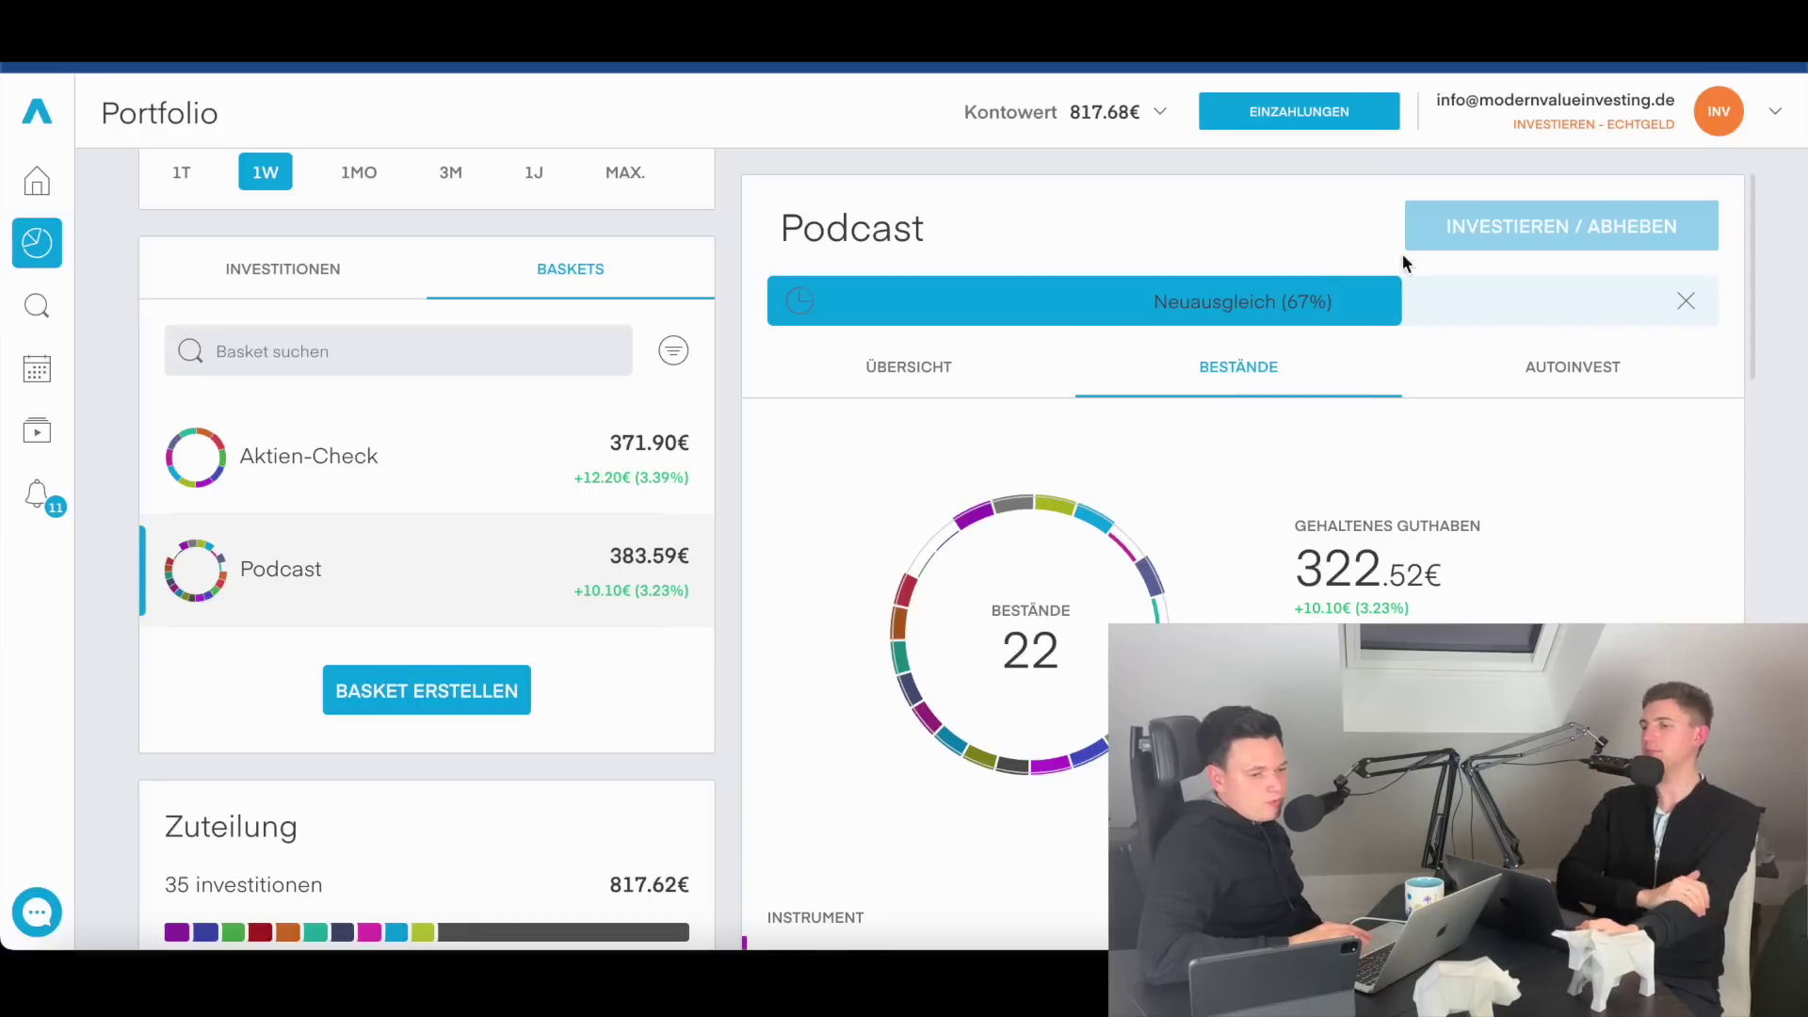
{"action": "left_click", "coordinate": [1790, 109]}
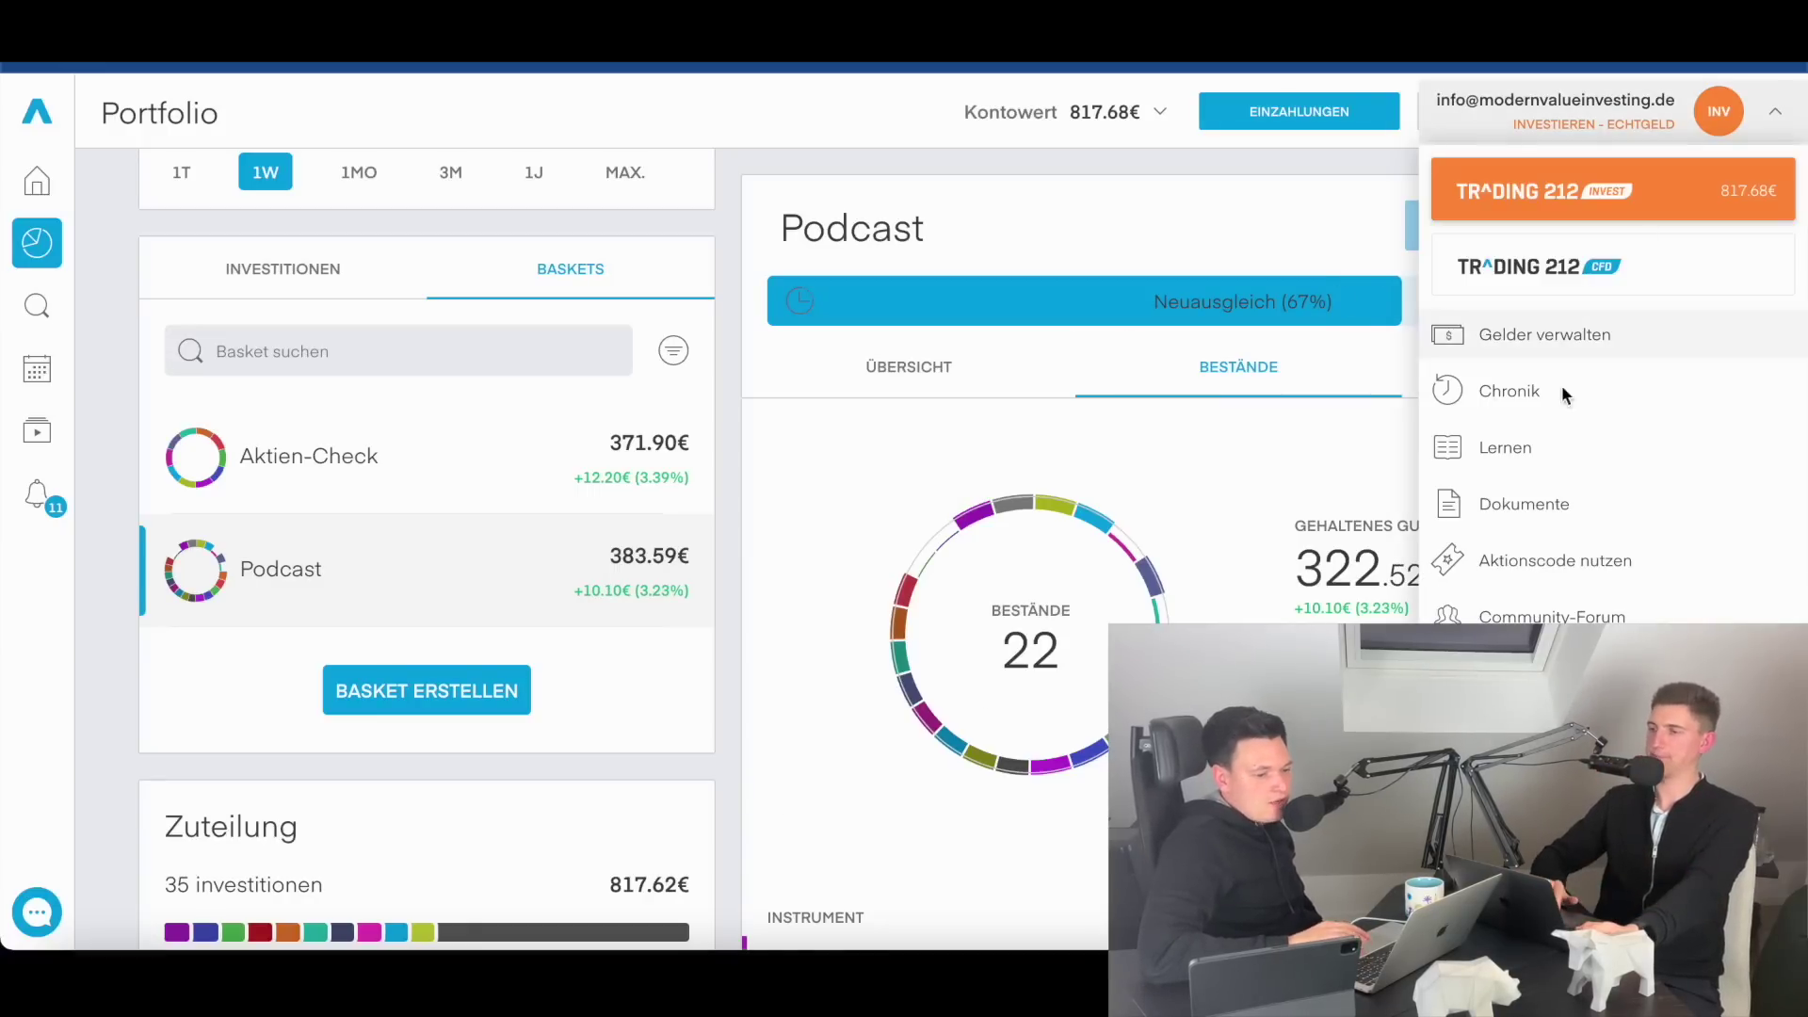
{"action": "left_click", "coordinate": [1573, 561]}
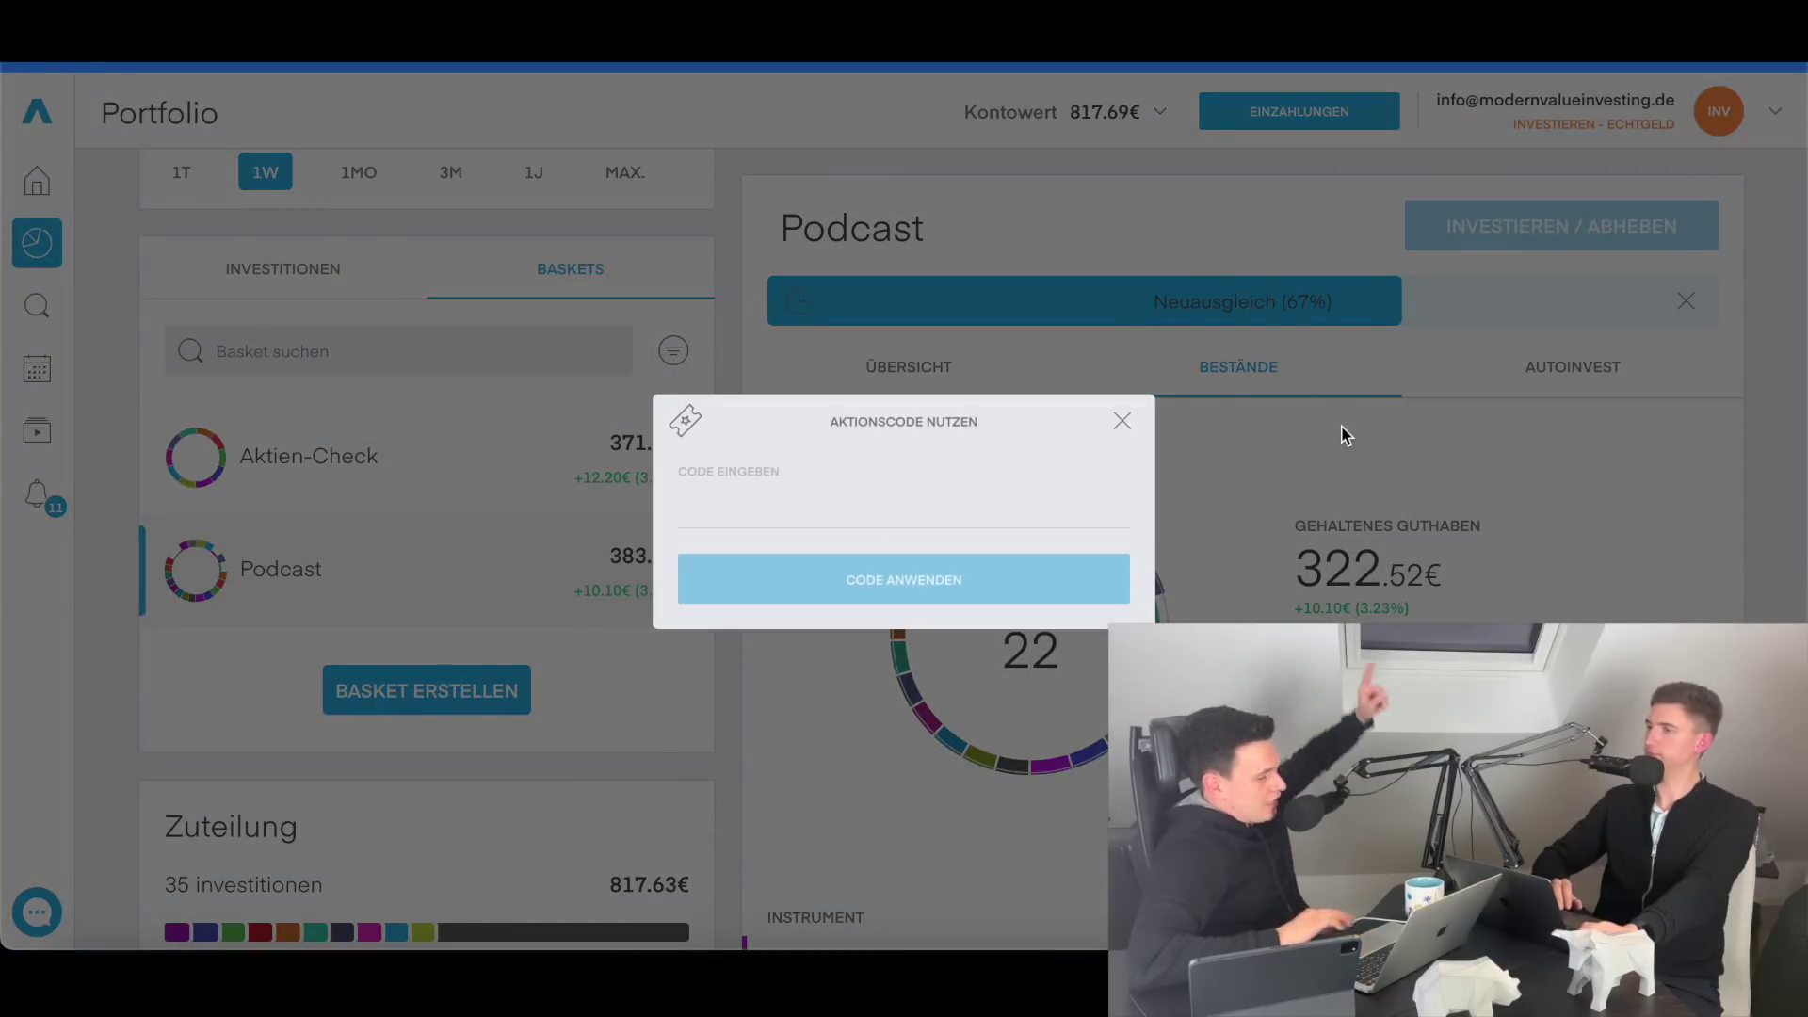
- Open the CashKalender website in a new browser tab
{"action": "key", "text": "super+t"}
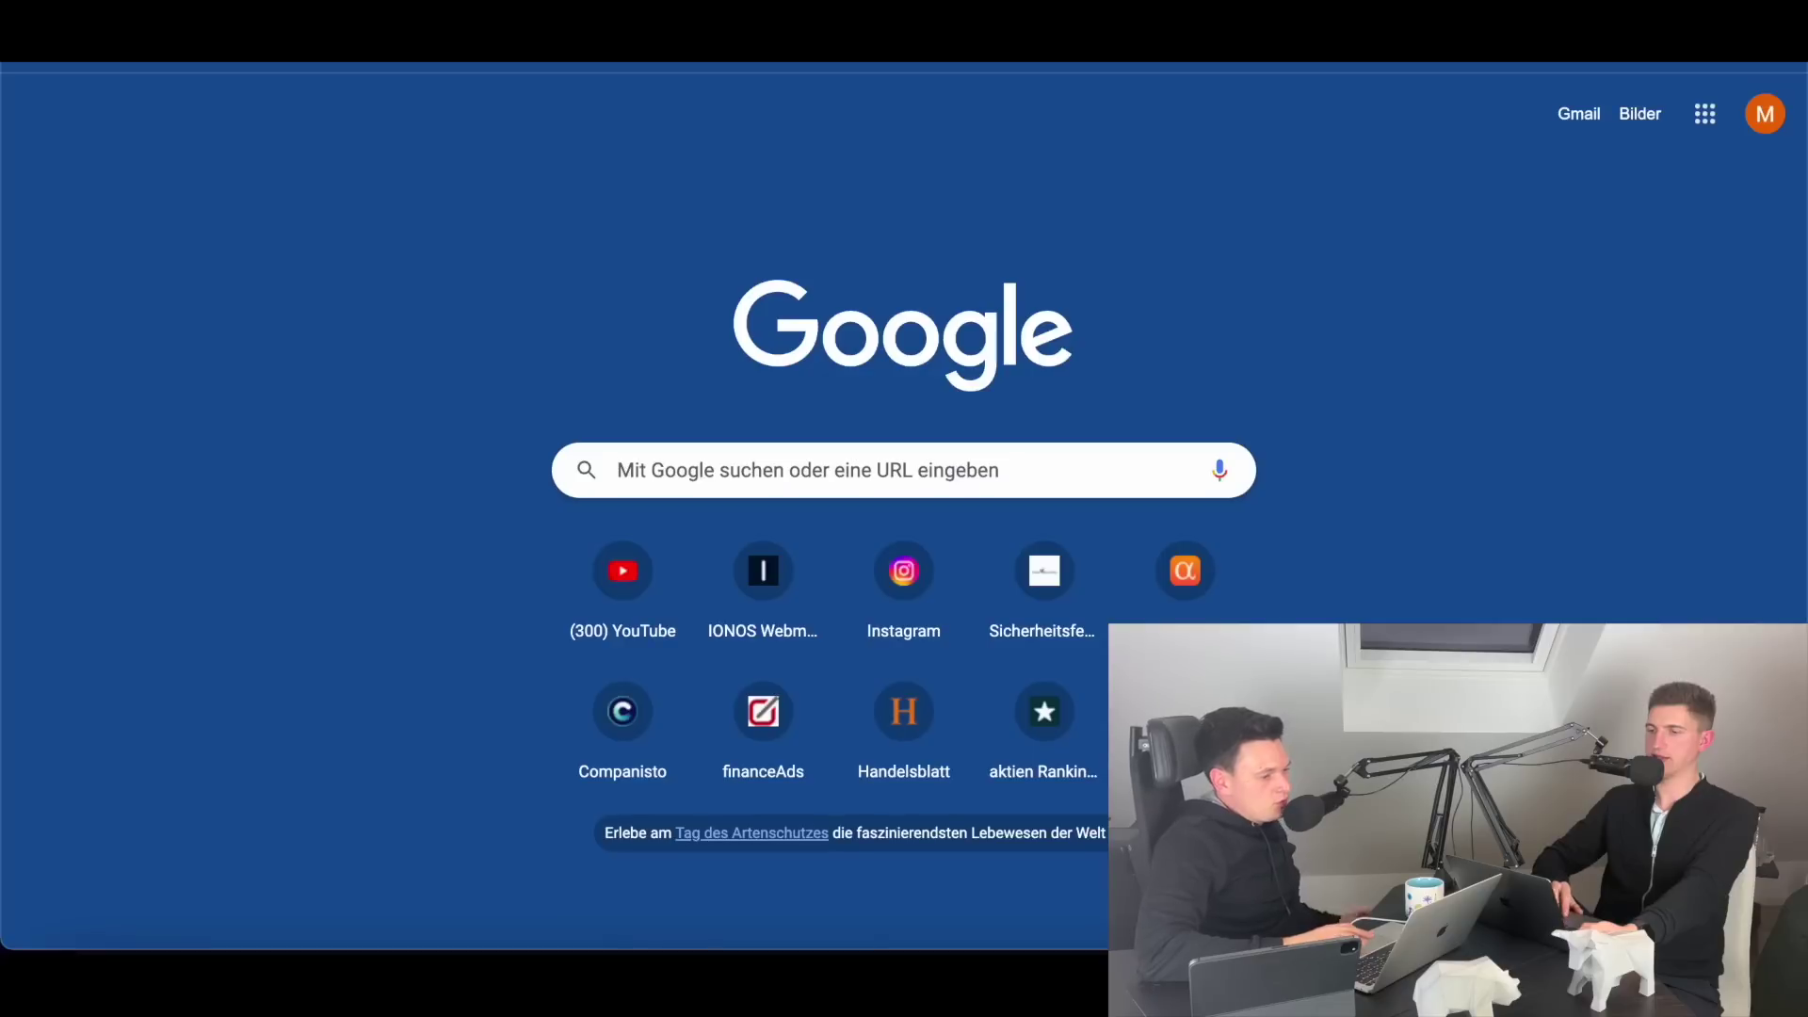
{"action": "type", "text": "cash"}
{"action": "key", "text": "Return"}
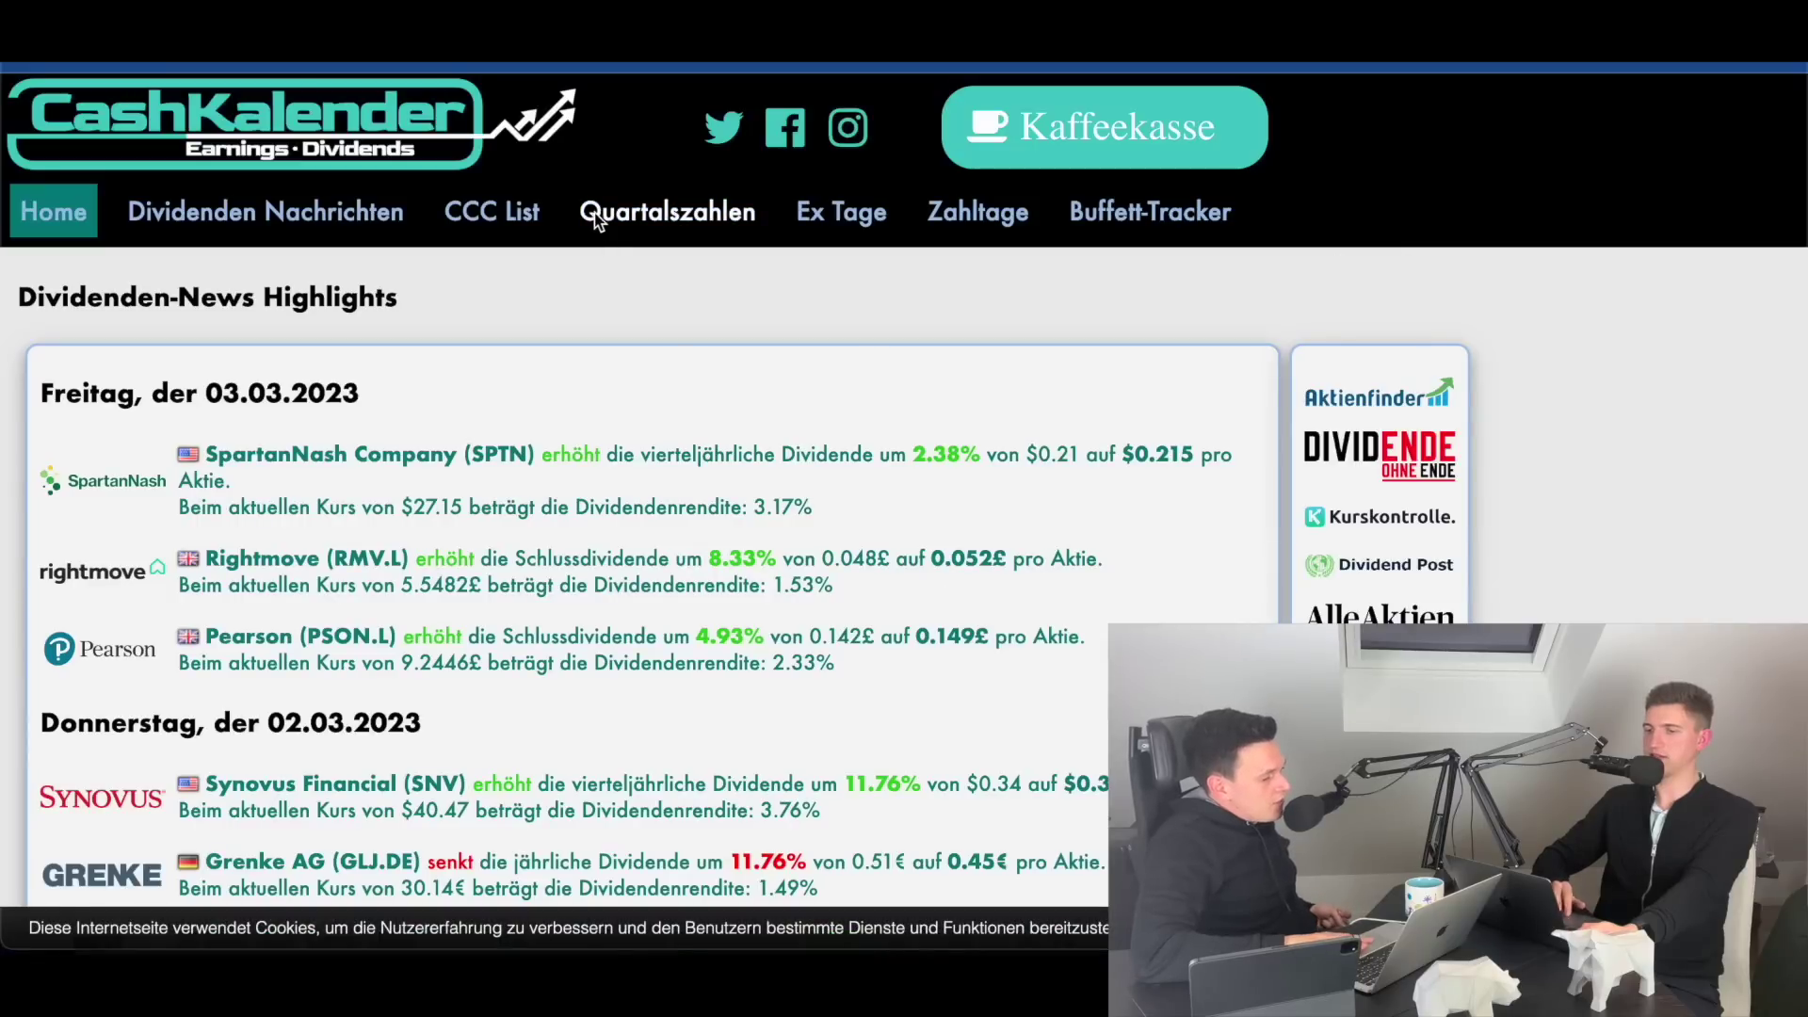
- Show next week's quarterly earnings calendar (KW10), dismiss the advertisement and look through the reporting companies
{"action": "left_click", "coordinate": [595, 212]}
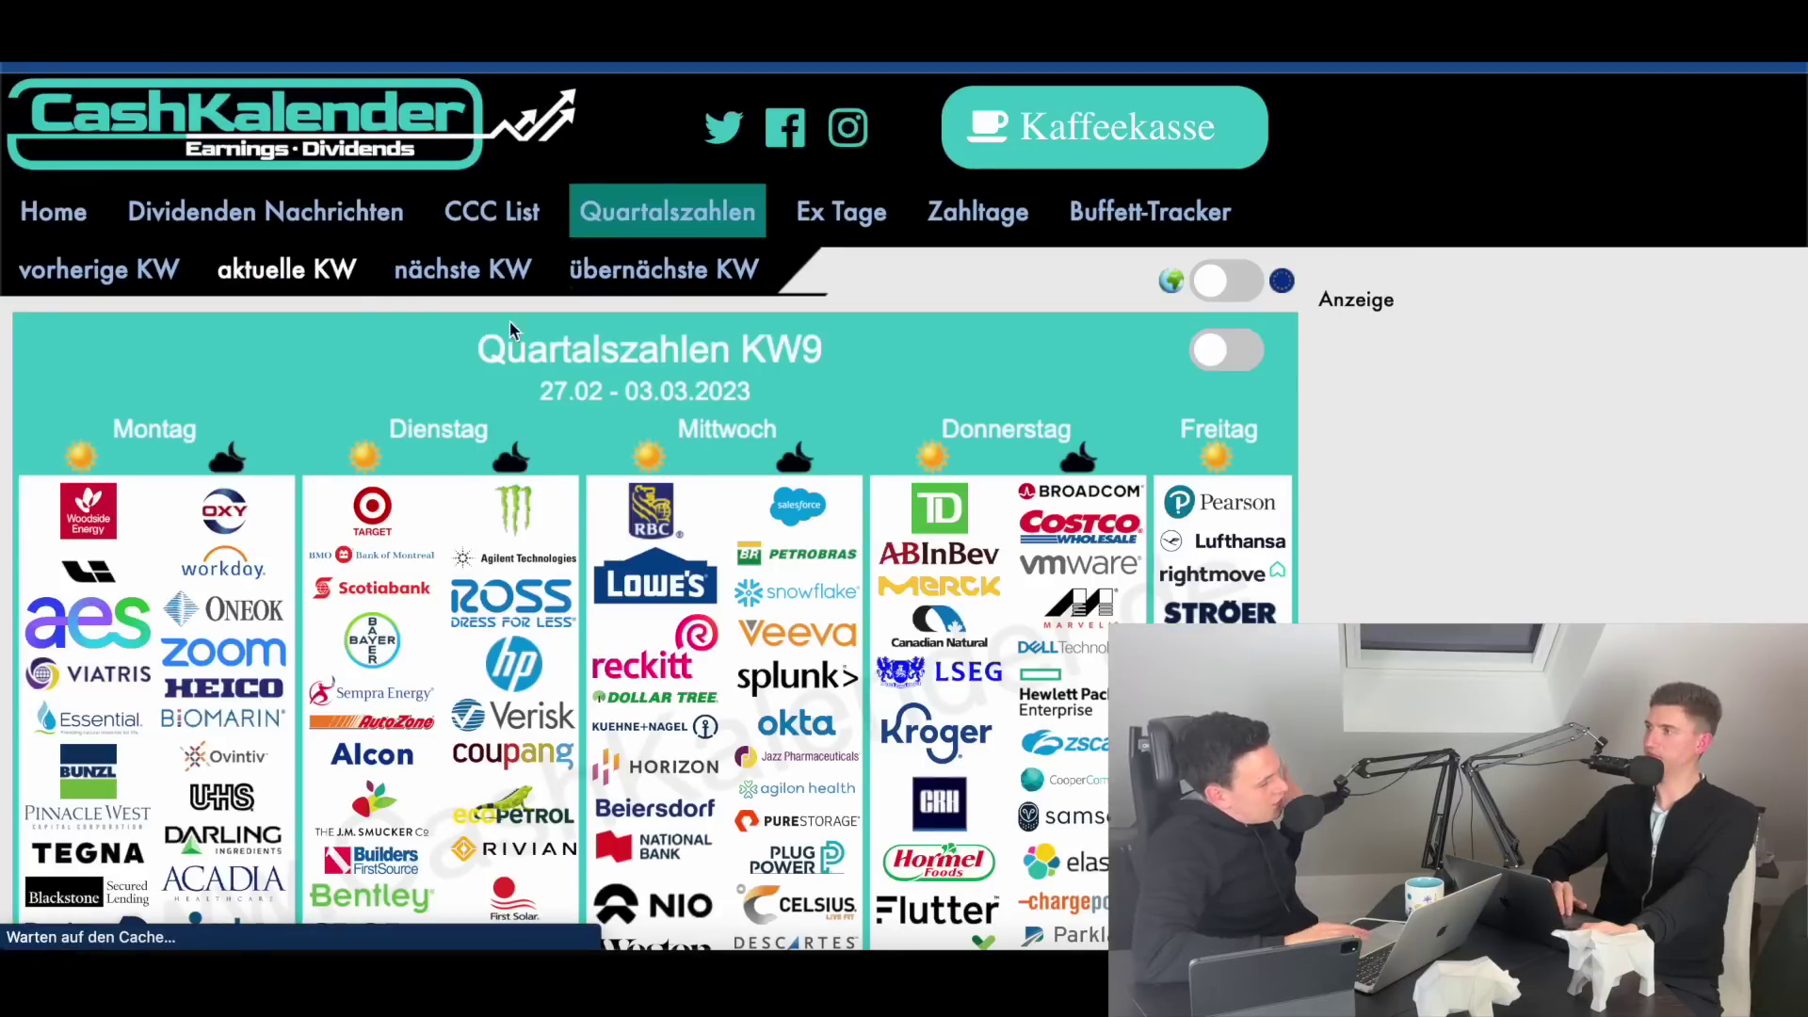
{"action": "left_click", "coordinate": [395, 272]}
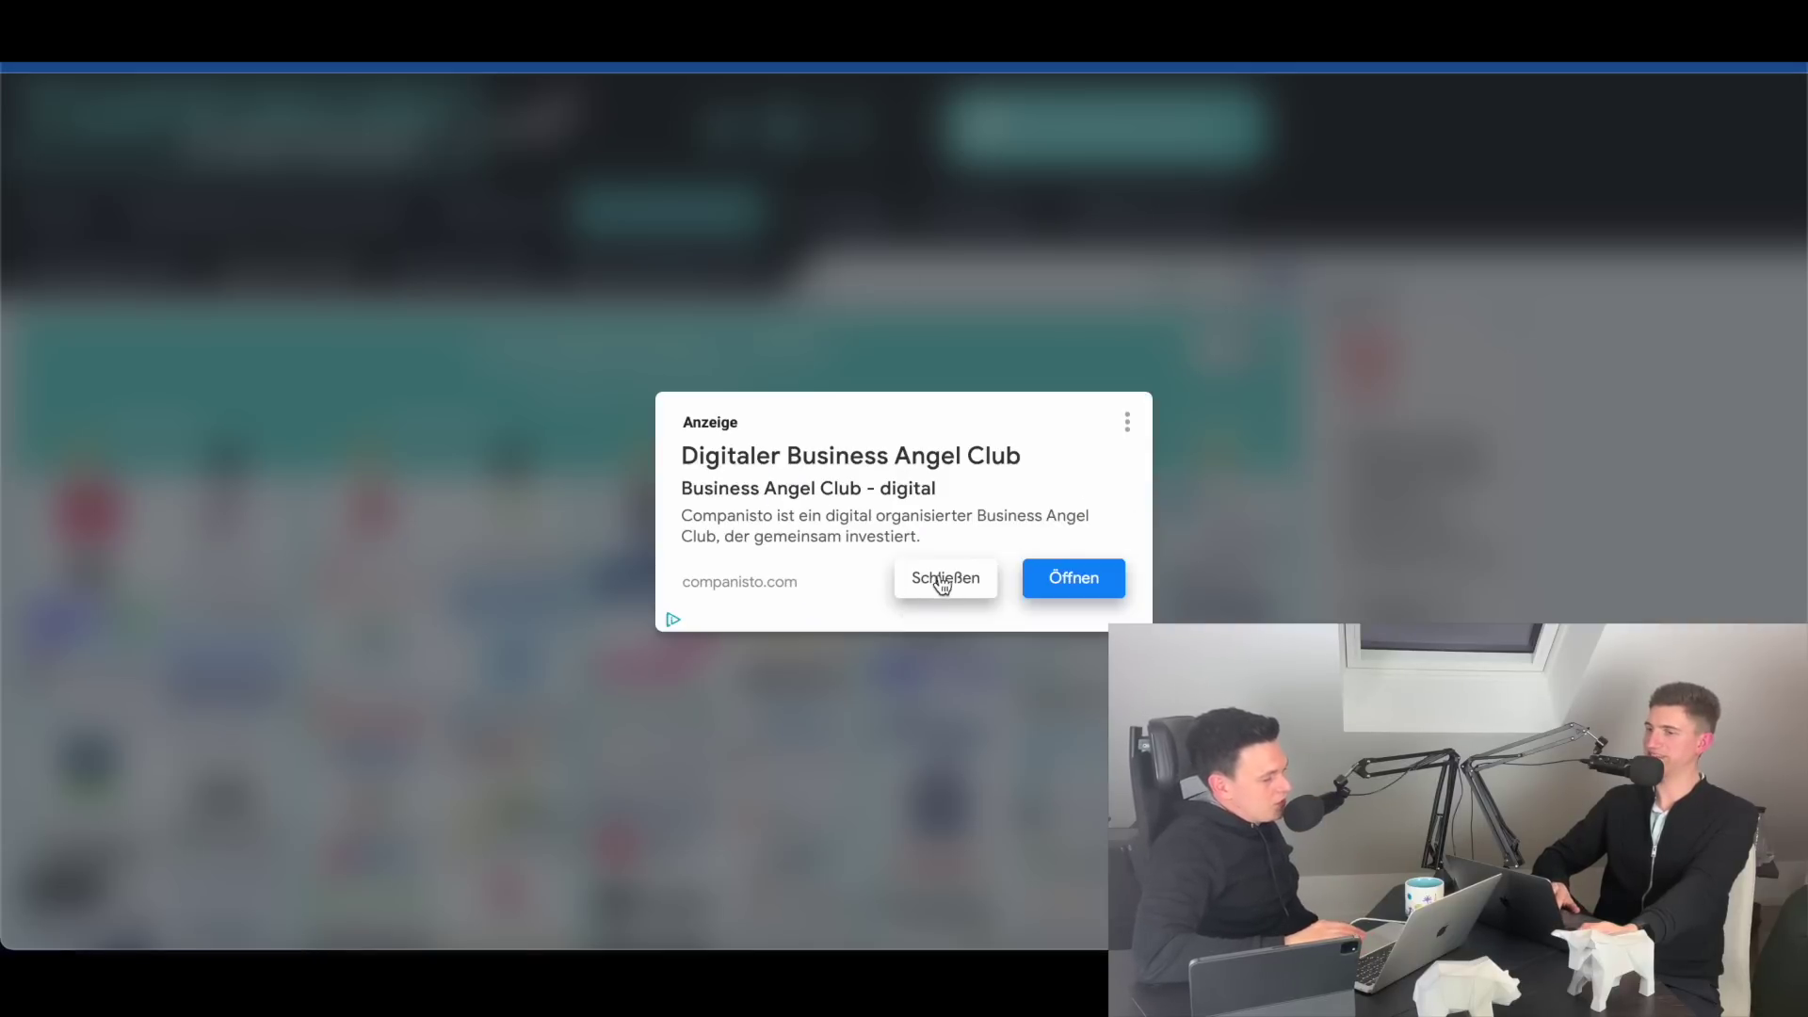
{"action": "left_click", "coordinate": [943, 581]}
{"action": "scroll", "coordinate": [1578, 452], "scroll_direction": "down", "scroll_amount": 3}
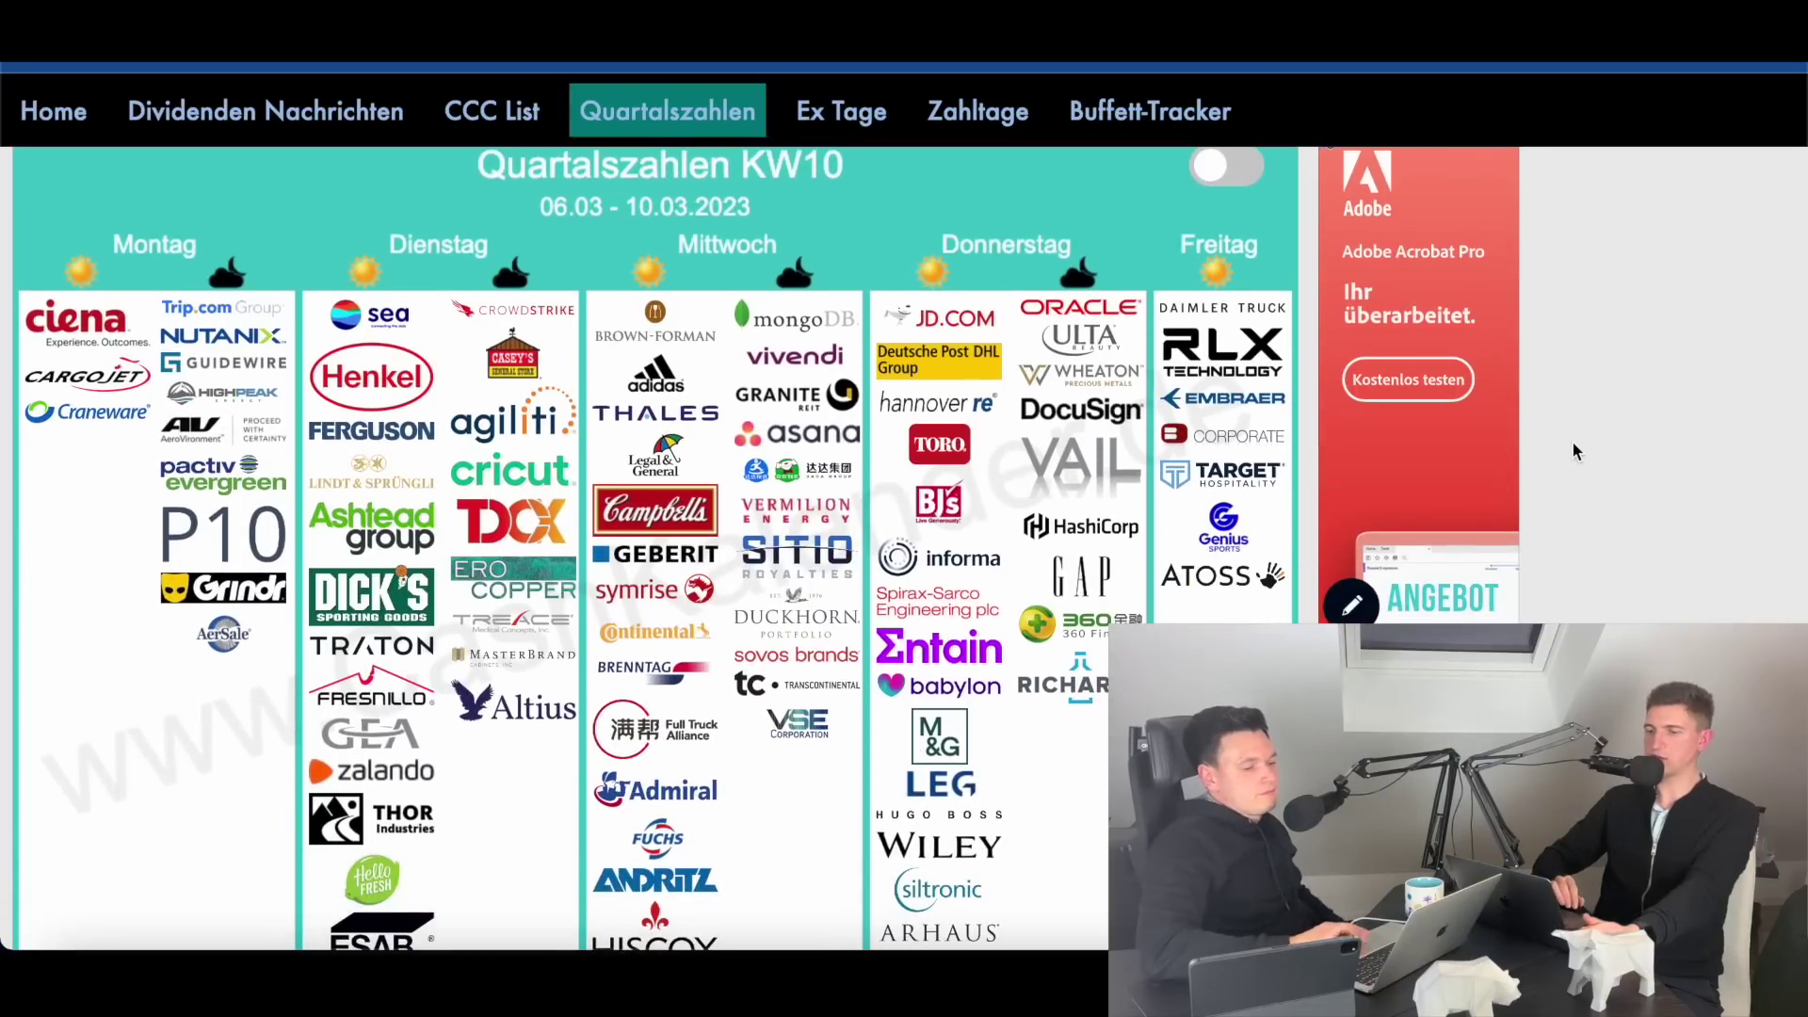
{"action": "scroll", "coordinate": [1573, 443], "scroll_direction": "down", "scroll_amount": 1}
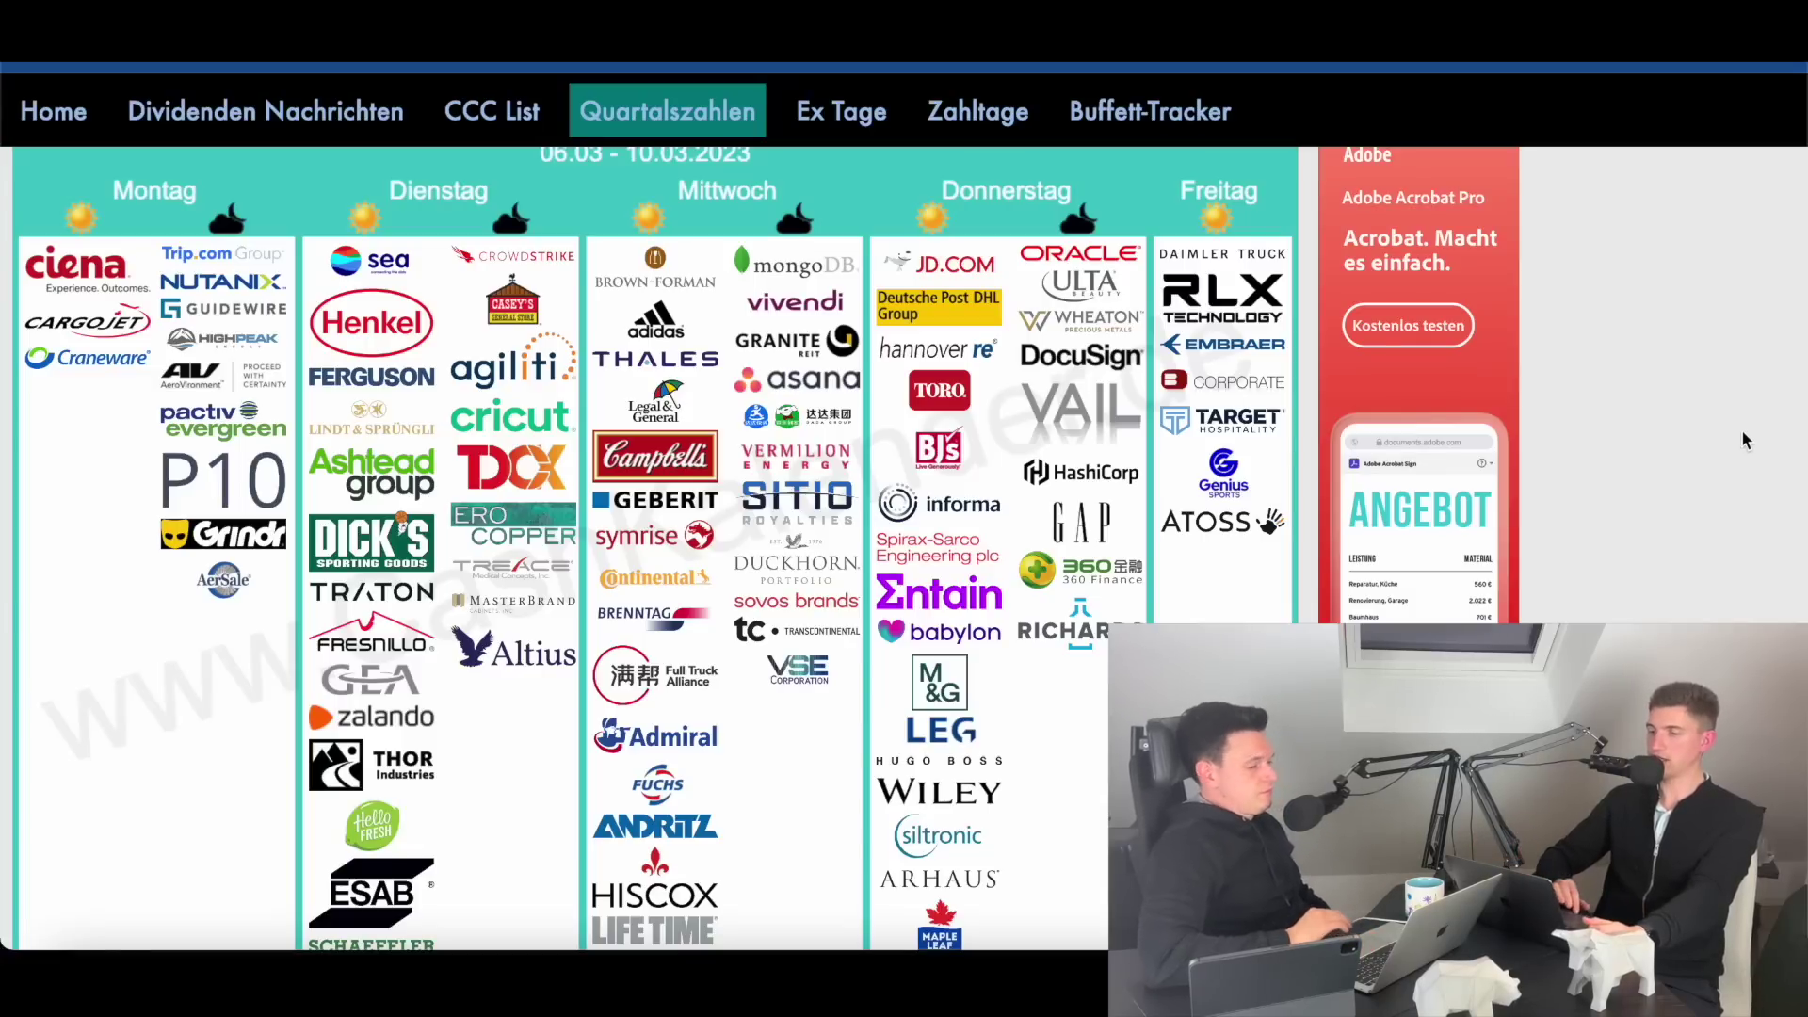
{"action": "scroll", "coordinate": [1742, 440], "scroll_direction": "down", "scroll_amount": 1}
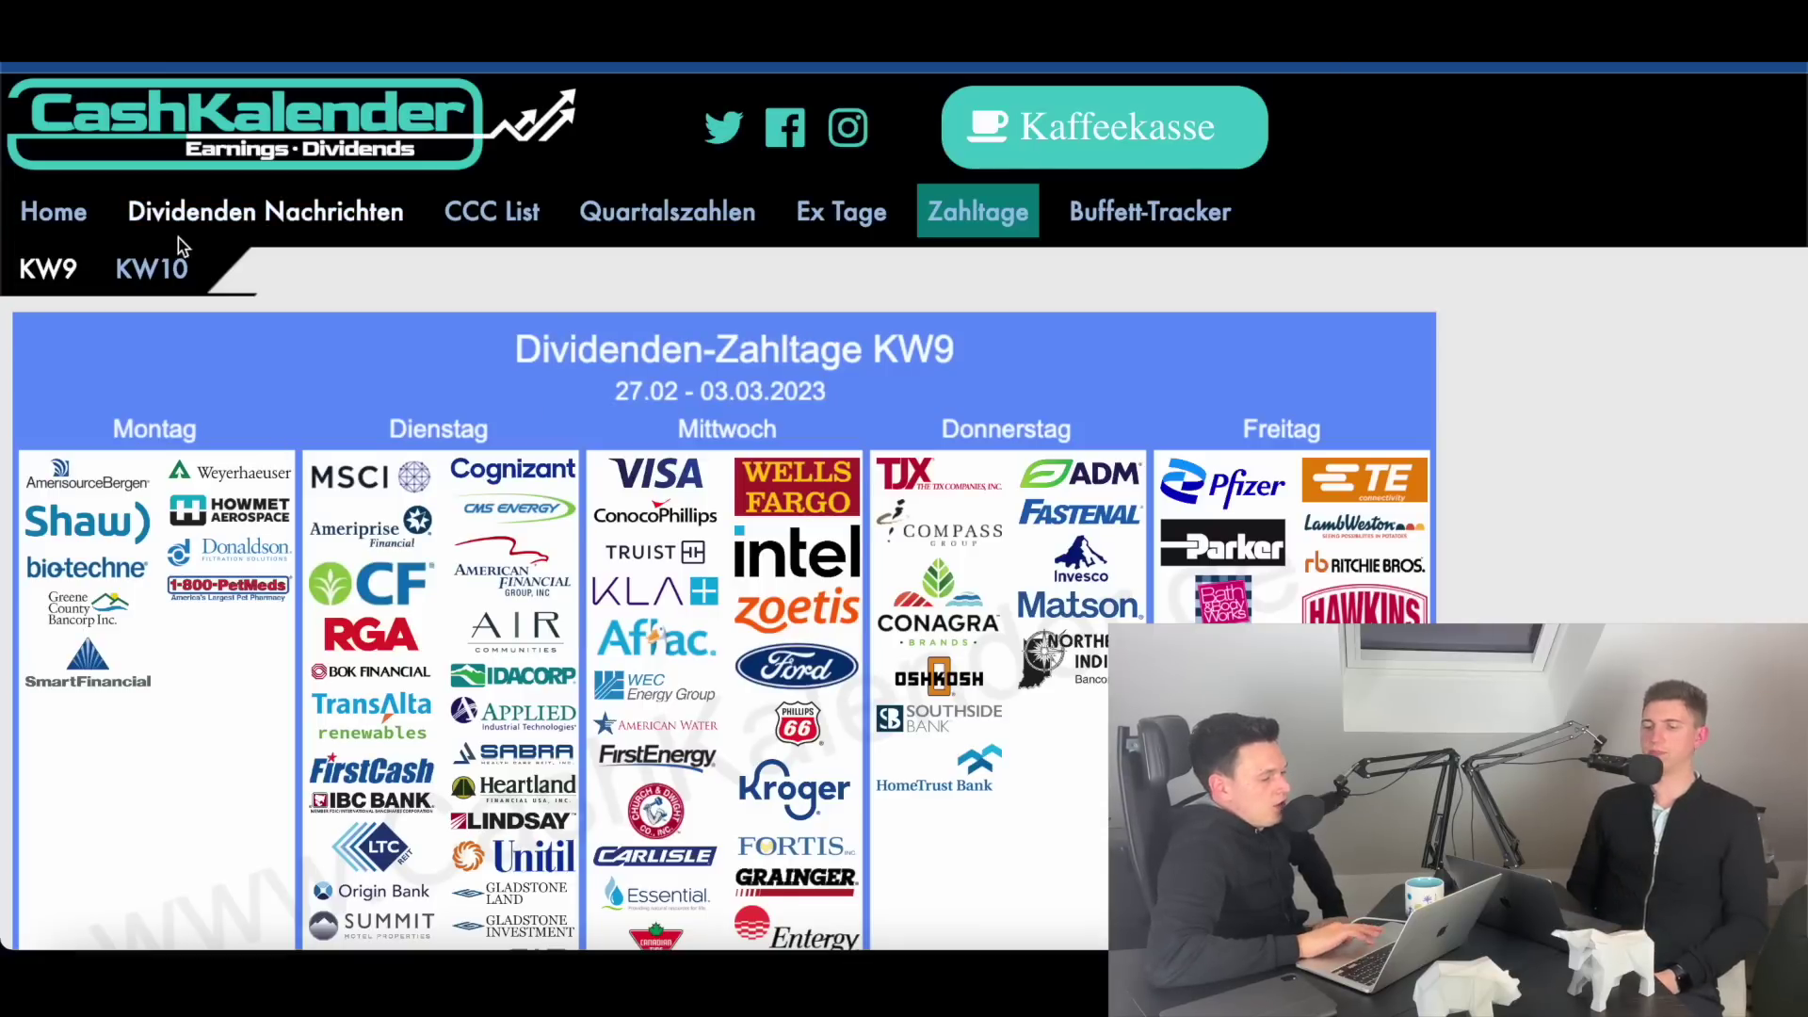
- Show the dividend payment days for KW10 and look through the paying companies for each weekday
{"action": "left_click", "coordinate": [158, 267]}
{"action": "scroll", "coordinate": [1636, 578], "scroll_direction": "down", "scroll_amount": 5}
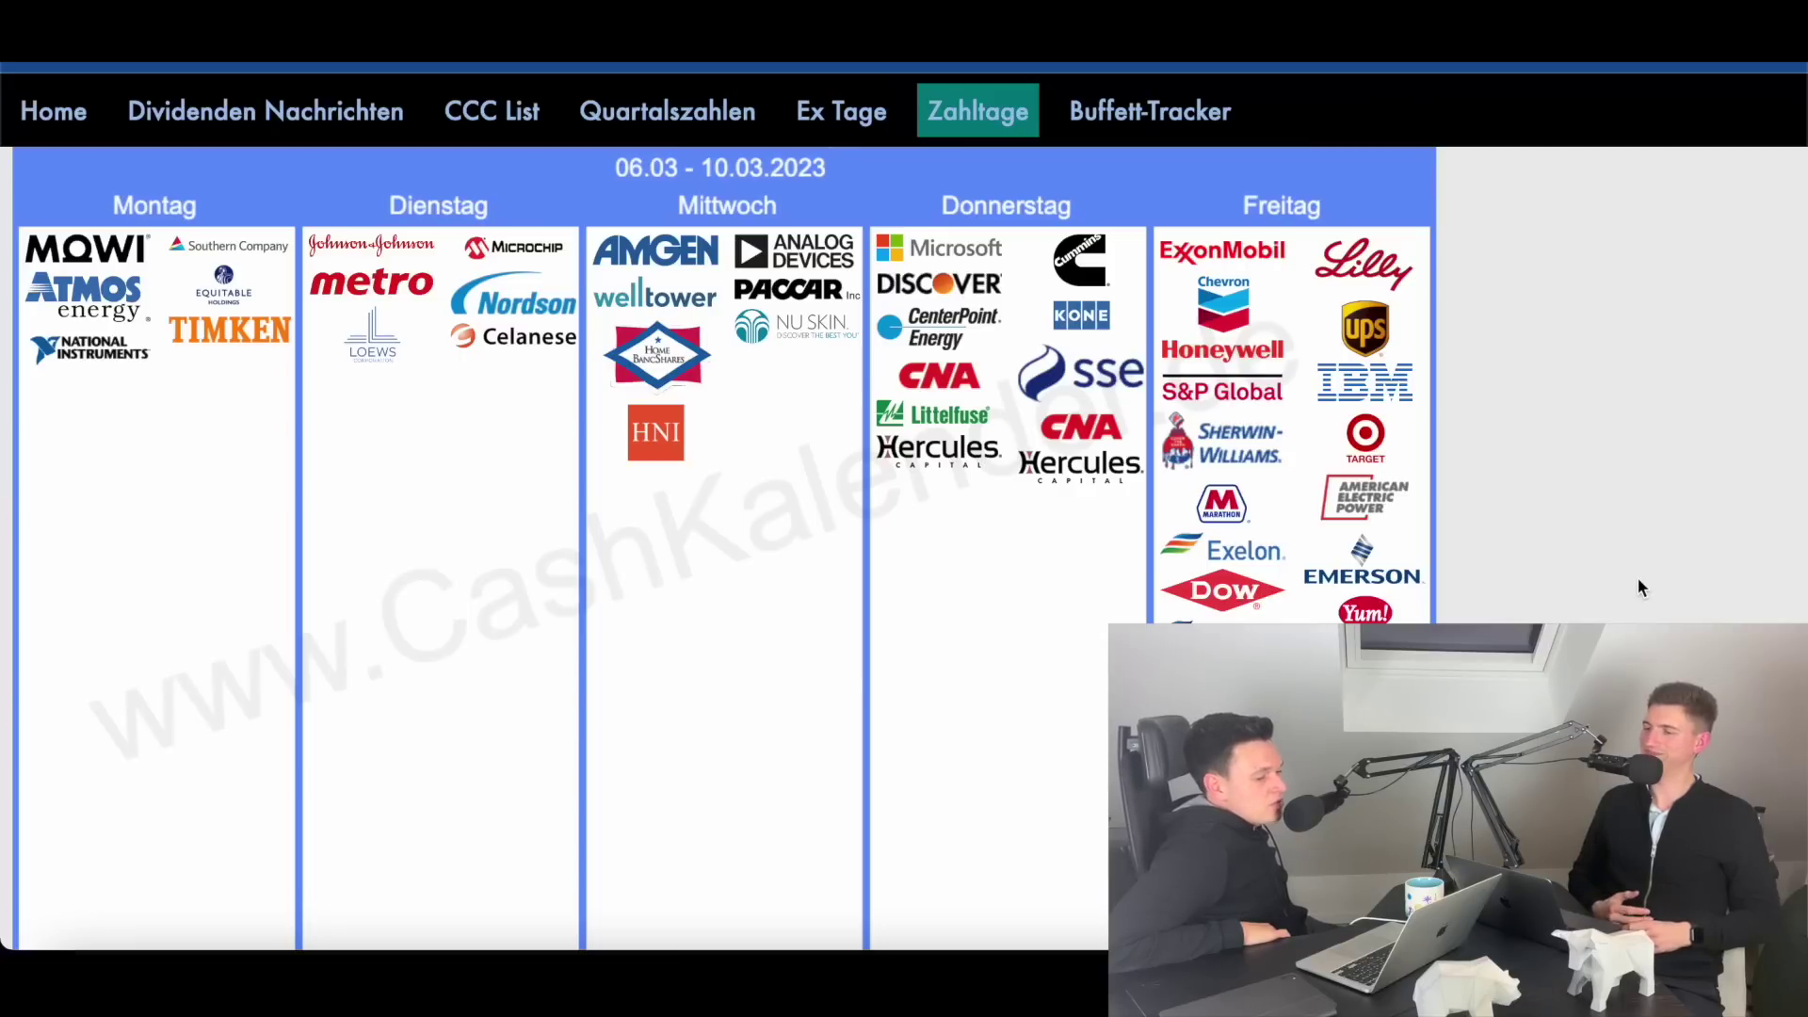
{"action": "scroll", "coordinate": [1637, 578], "scroll_direction": "down", "scroll_amount": 1}
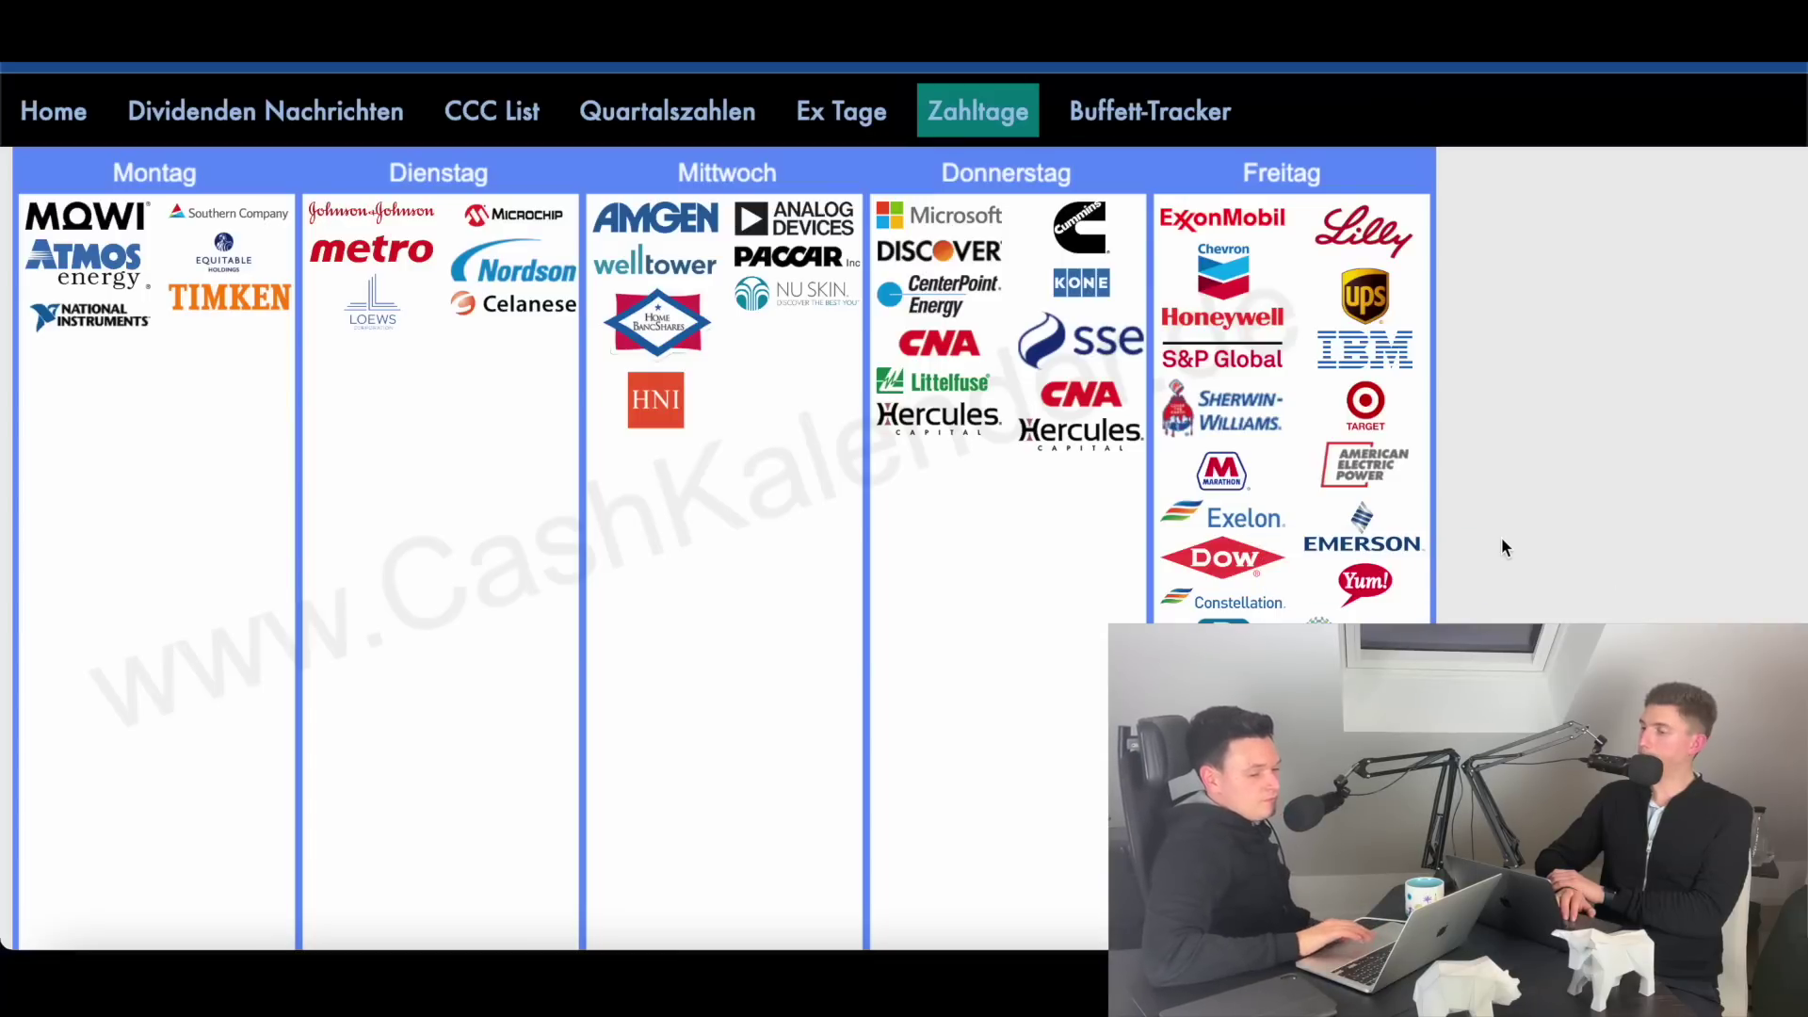
{"action": "scroll", "coordinate": [1502, 539], "scroll_direction": "down", "scroll_amount": 2}
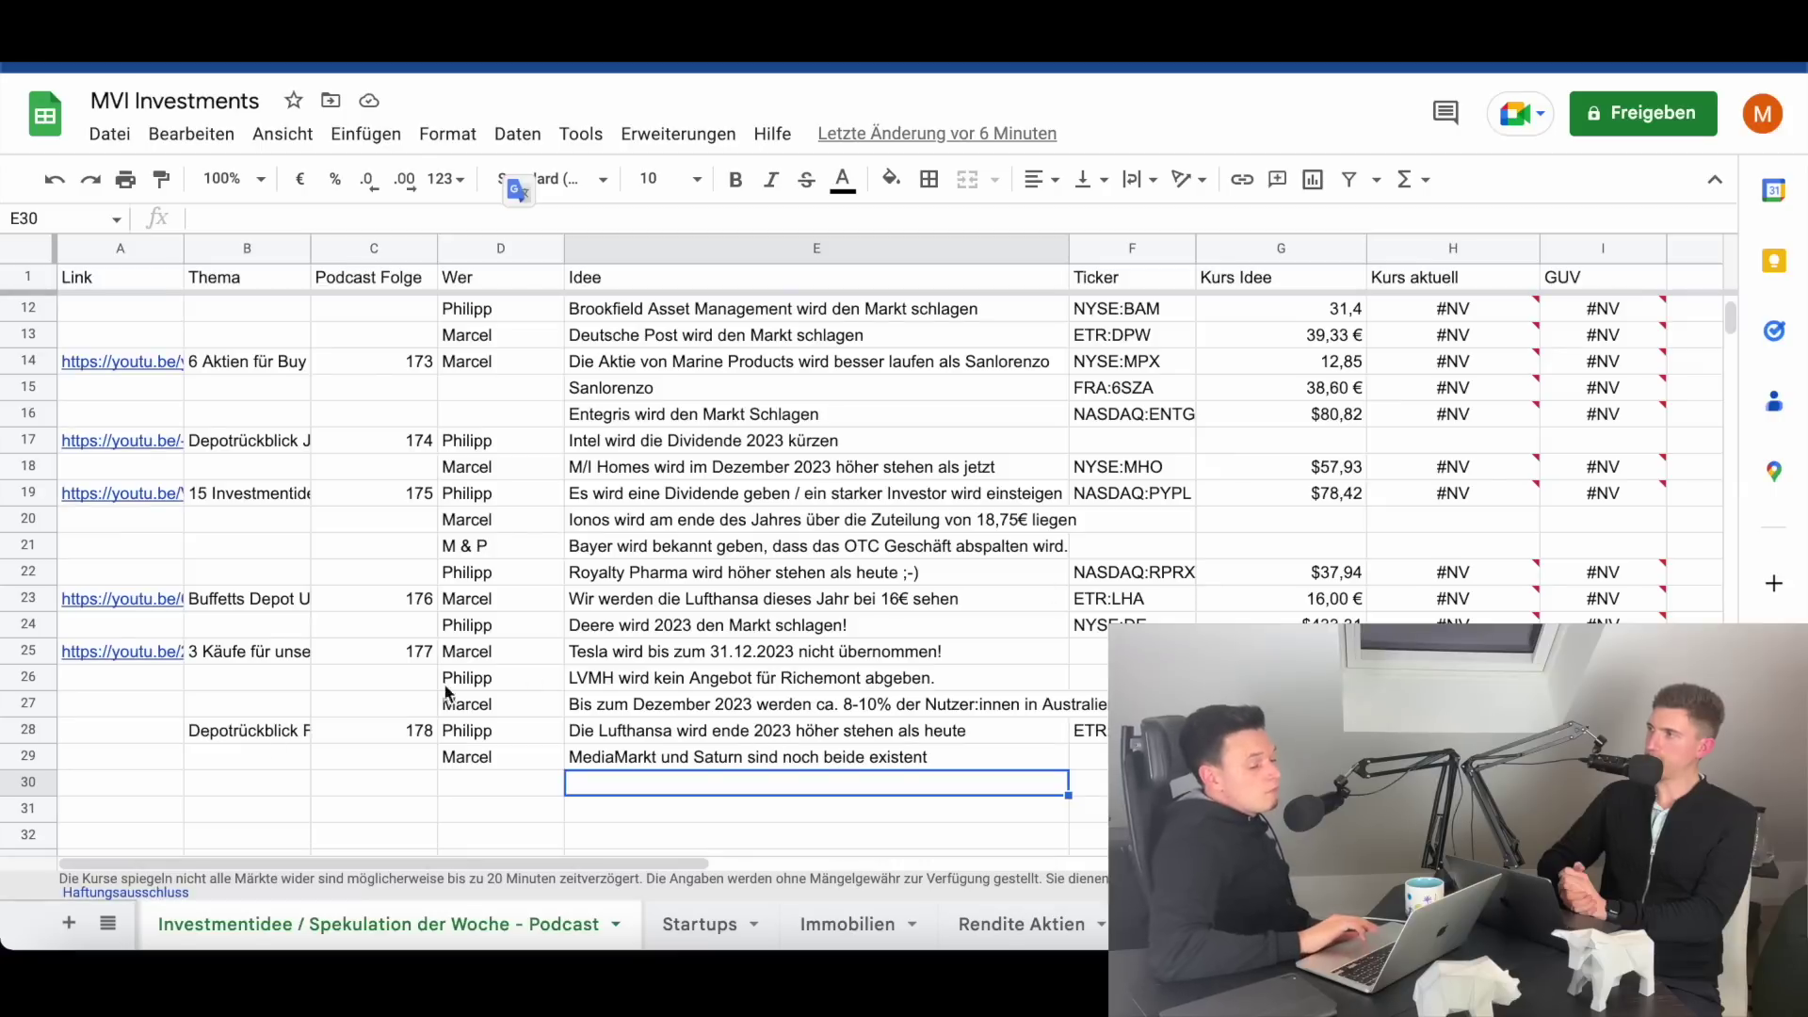
- Return to the MVI Investments spreadsheet and select the empty Wer cell in row 30
{"action": "key", "text": "Left"}
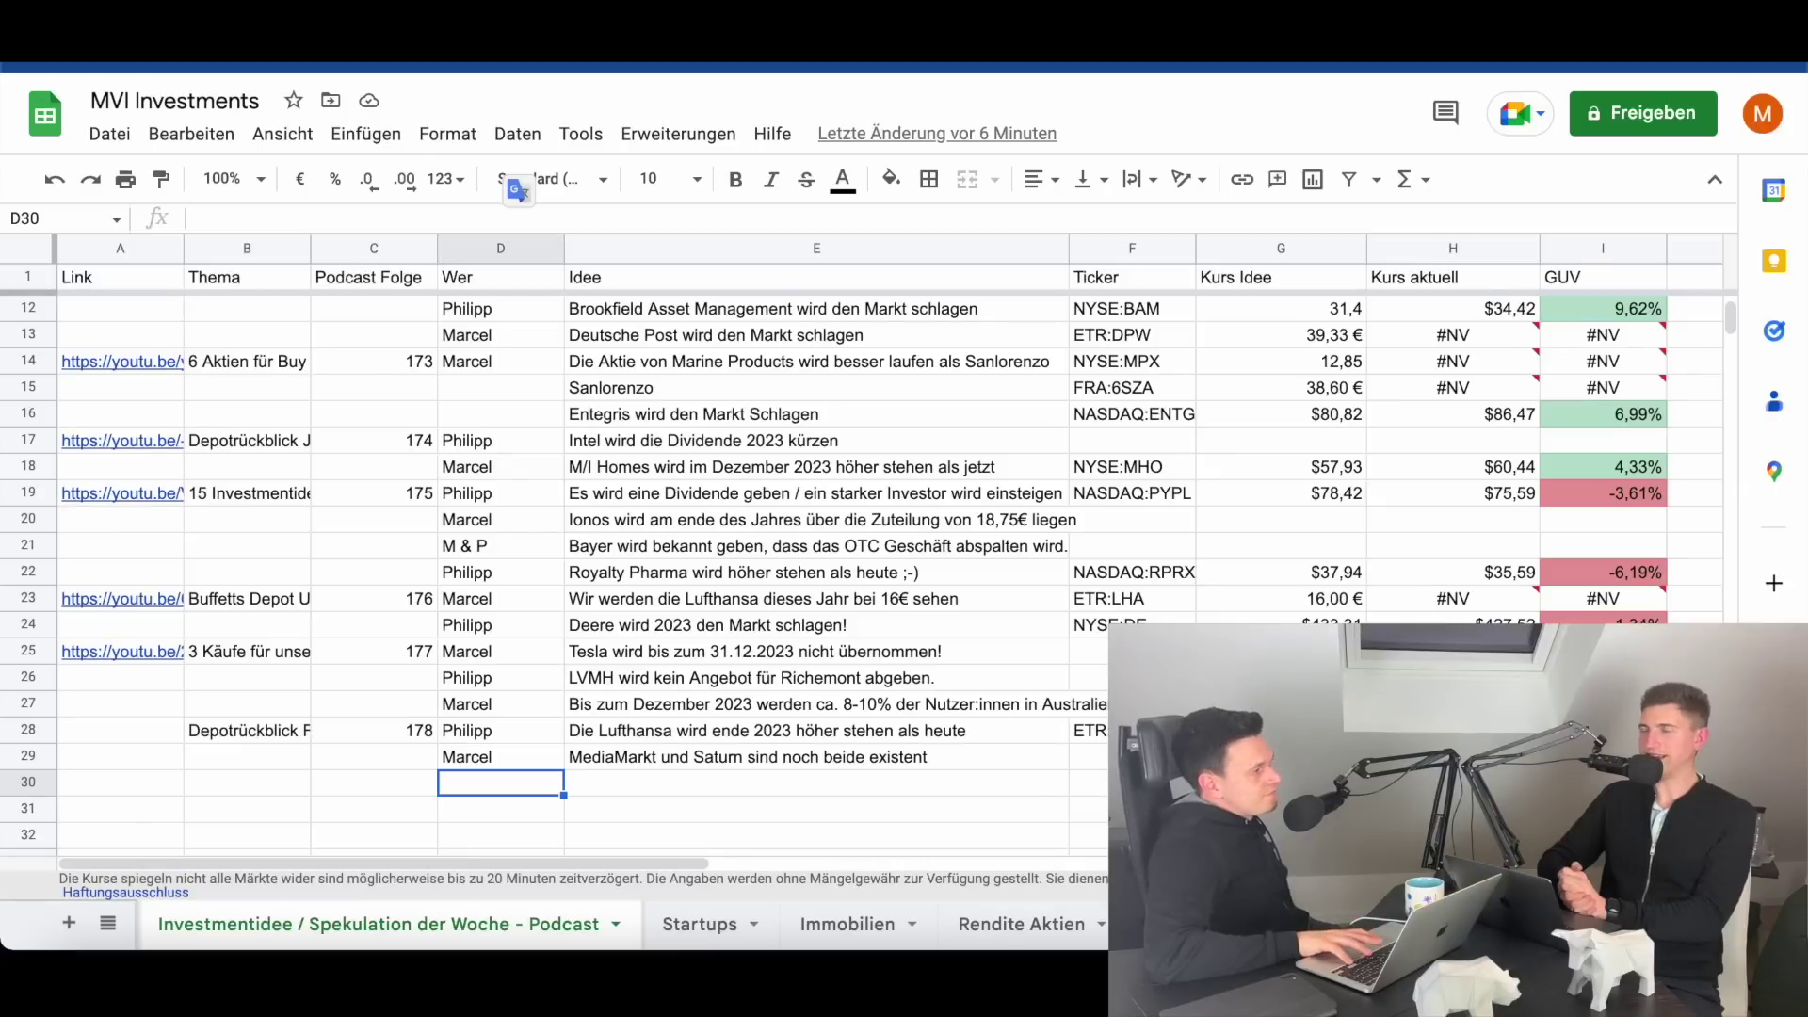